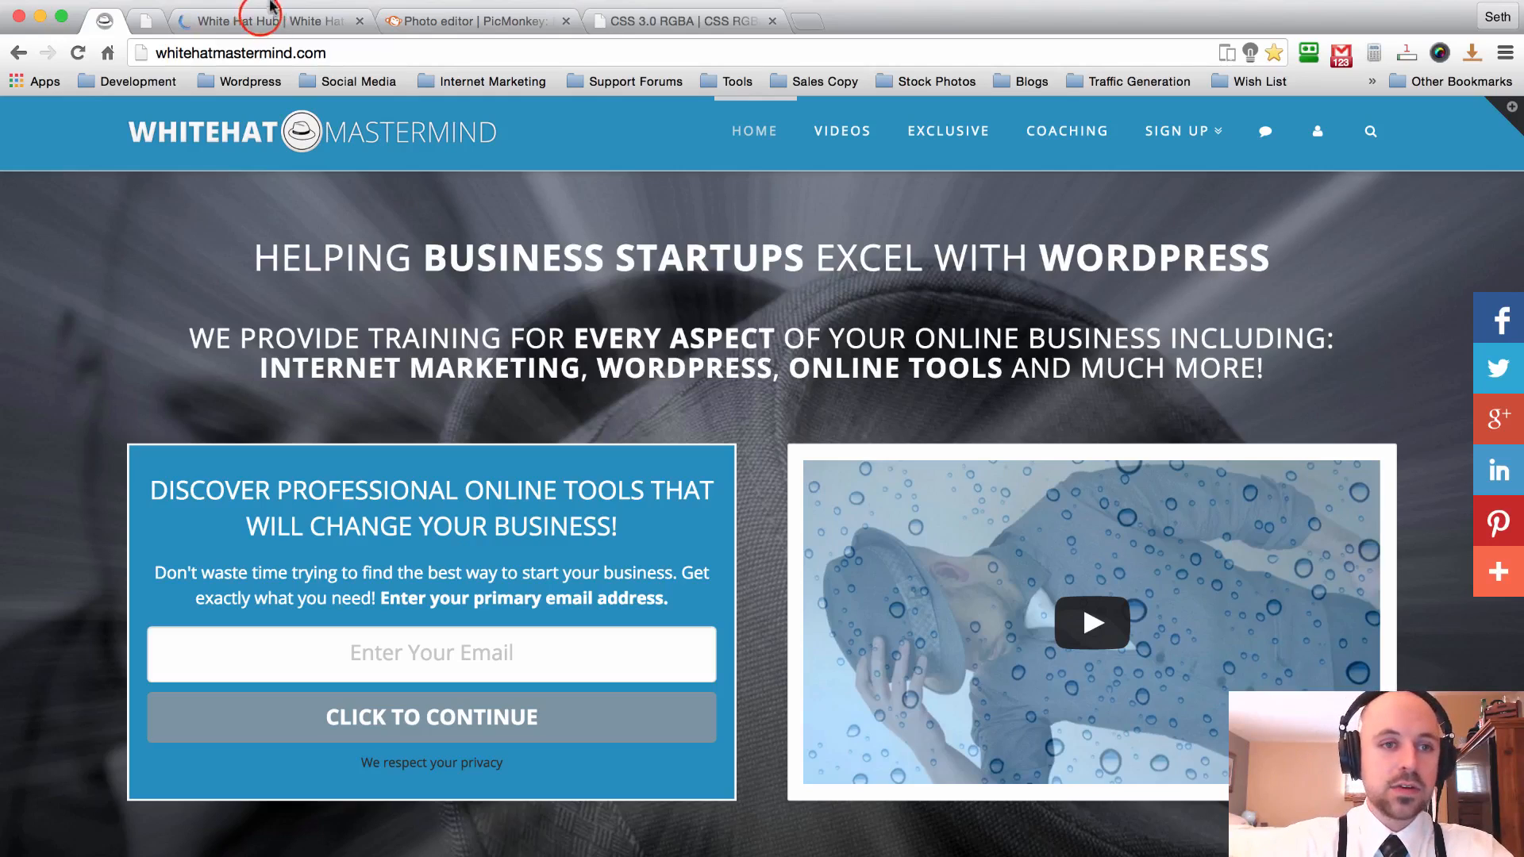
Review the White Hat Hub homepage's grey 575 x 575 placeholder beside the Mastermind Exclusive section.
{"action": "left_click", "coordinate": [246, 21]}
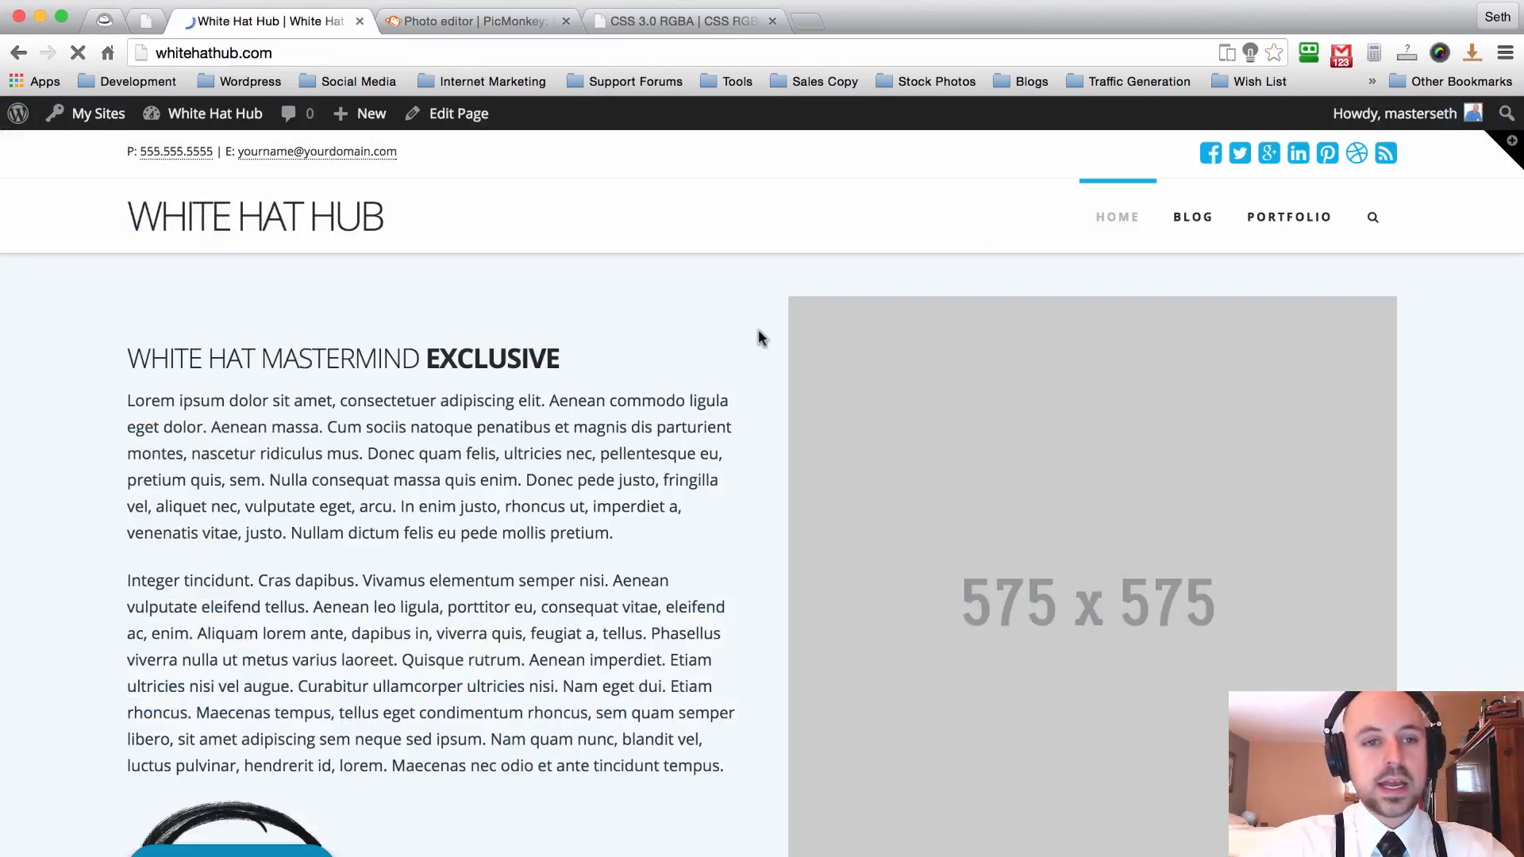
{"action": "scroll", "coordinate": [760, 339], "scroll_direction": "down", "scroll_amount": 2}
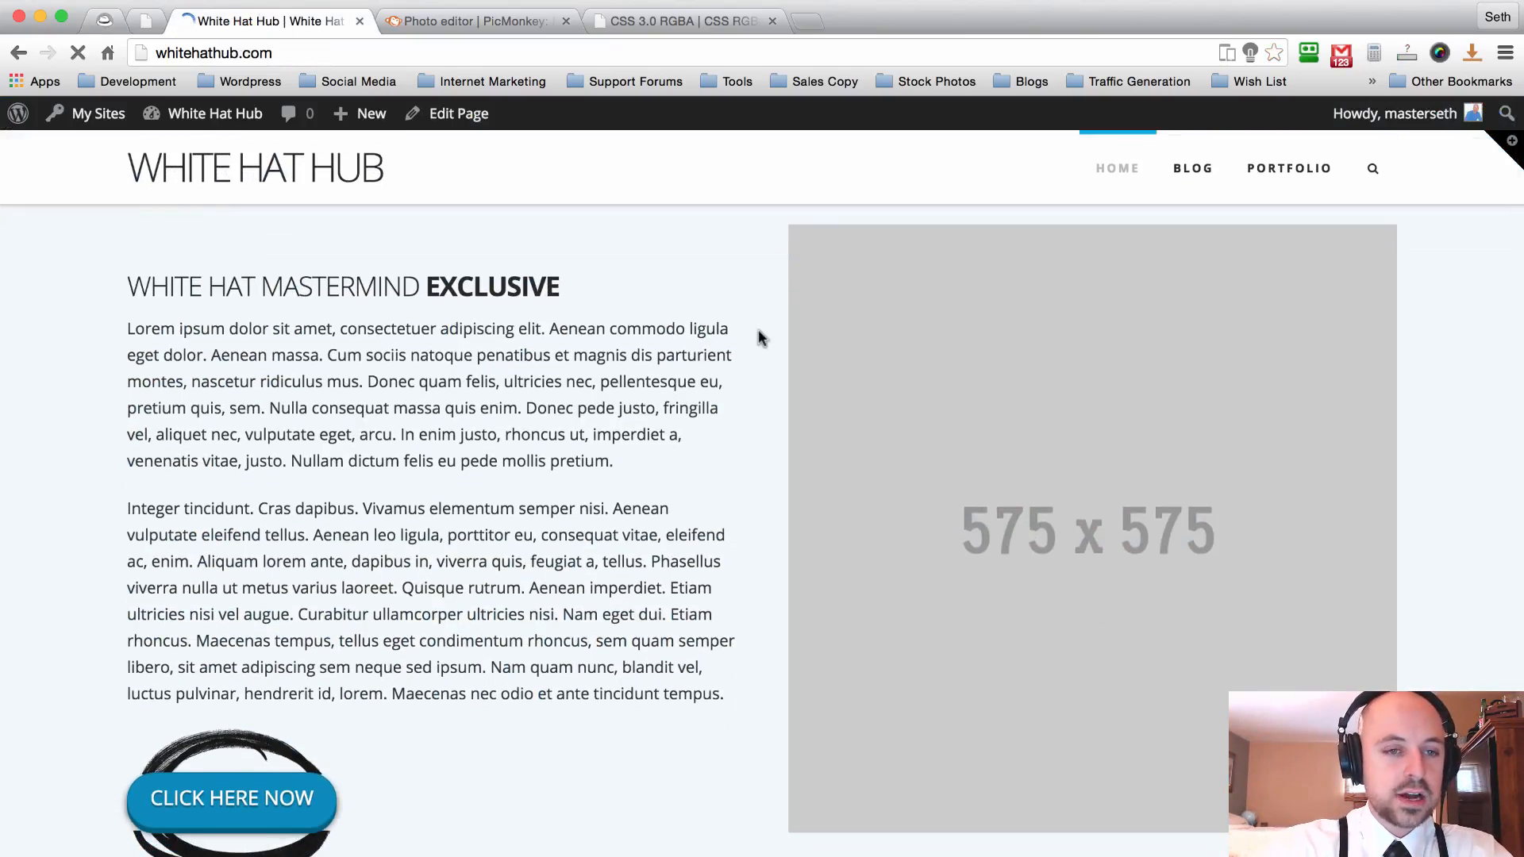
{"action": "scroll", "coordinate": [758, 338], "scroll_direction": "up", "scroll_amount": 2}
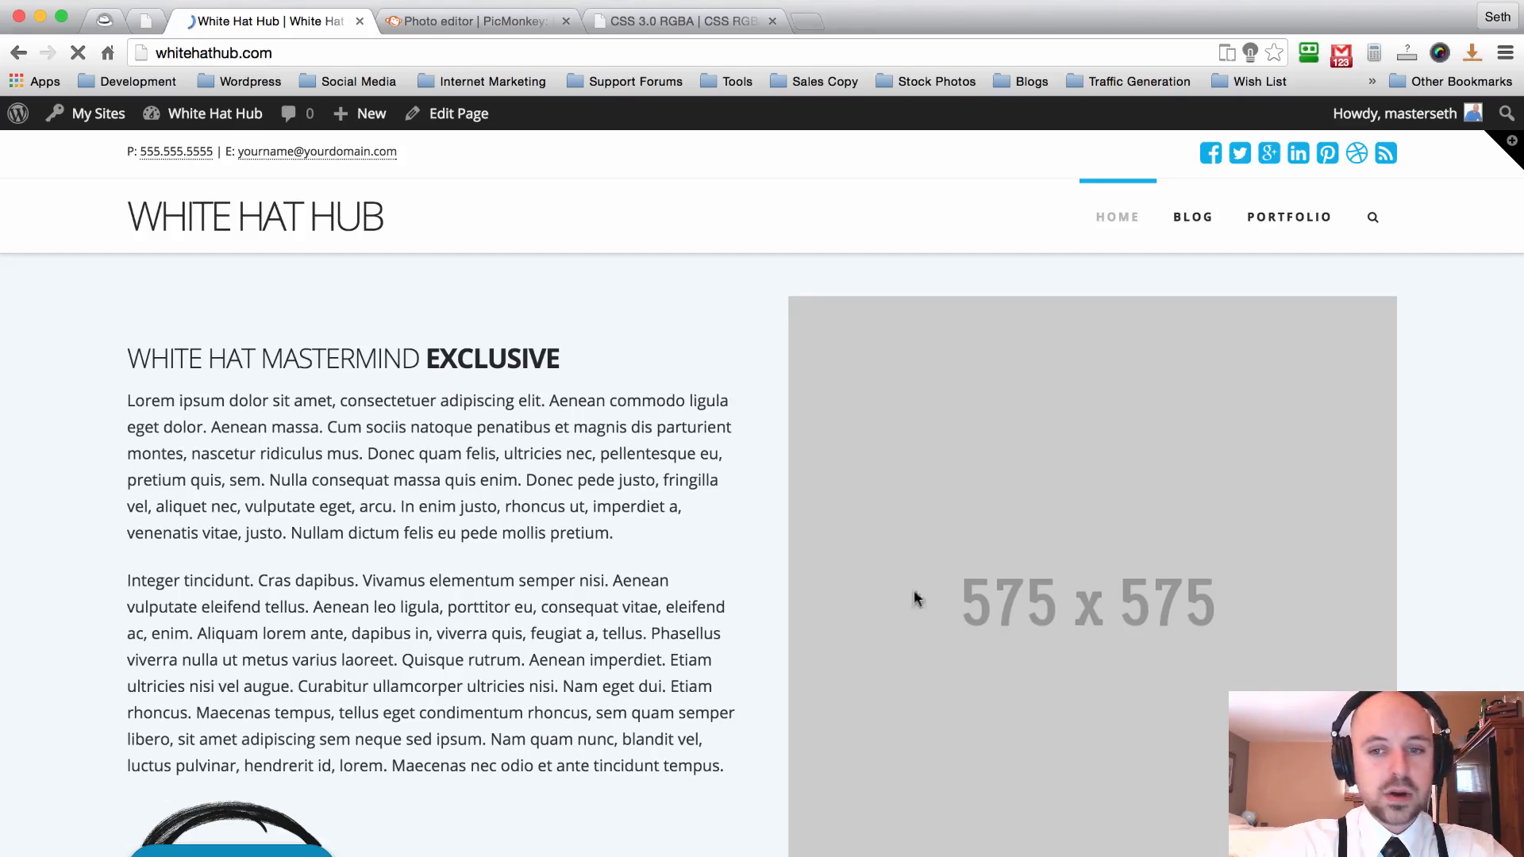
{"action": "scroll", "coordinate": [767, 319], "scroll_direction": "down", "scroll_amount": 10}
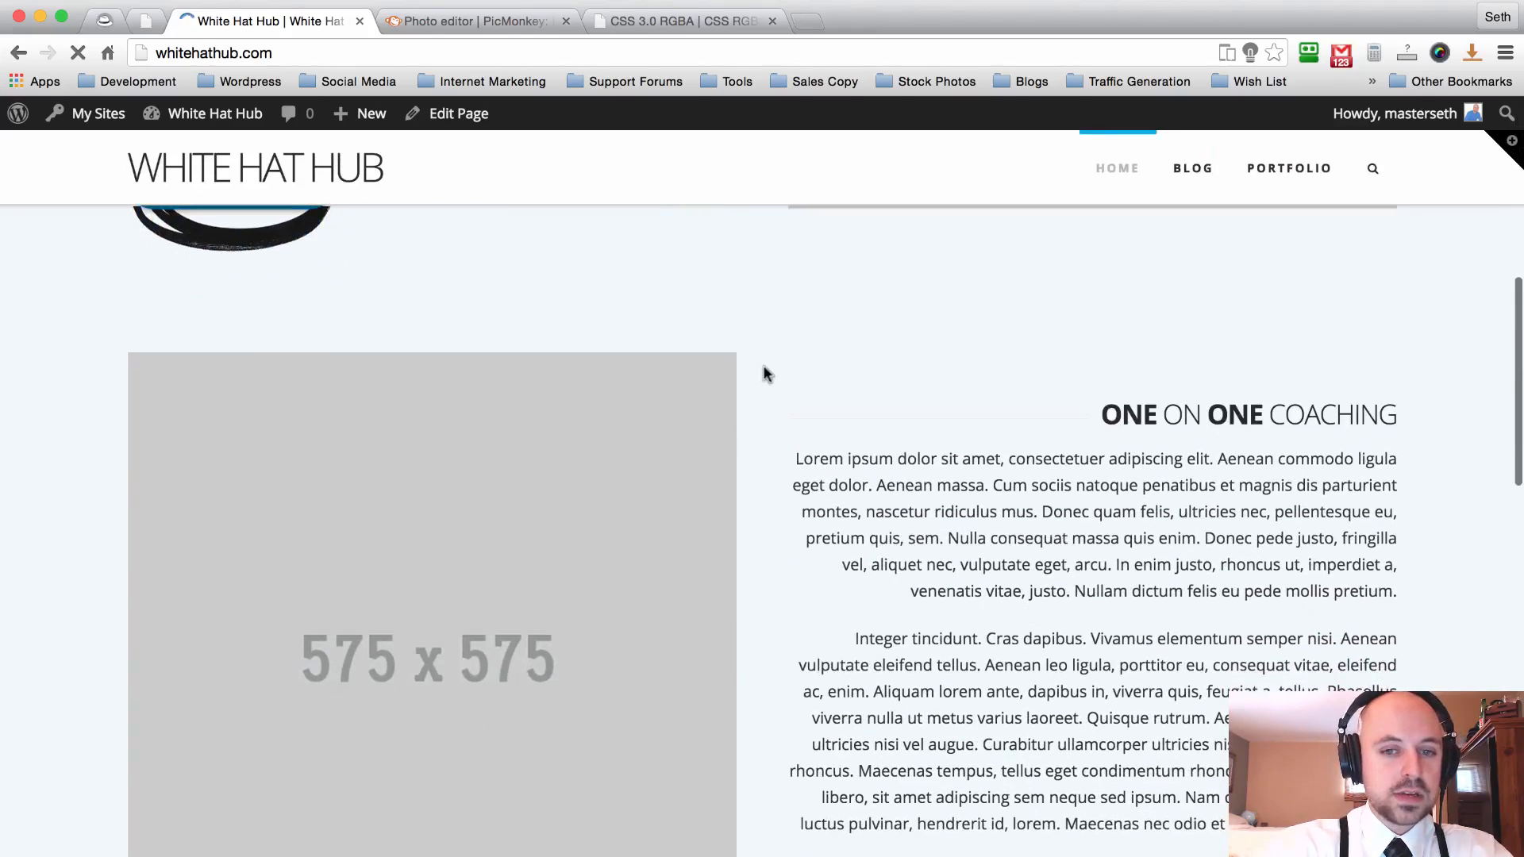
{"action": "scroll", "coordinate": [767, 373], "scroll_direction": "down", "scroll_amount": 10}
{"action": "scroll", "coordinate": [766, 373], "scroll_direction": "down", "scroll_amount": 8}
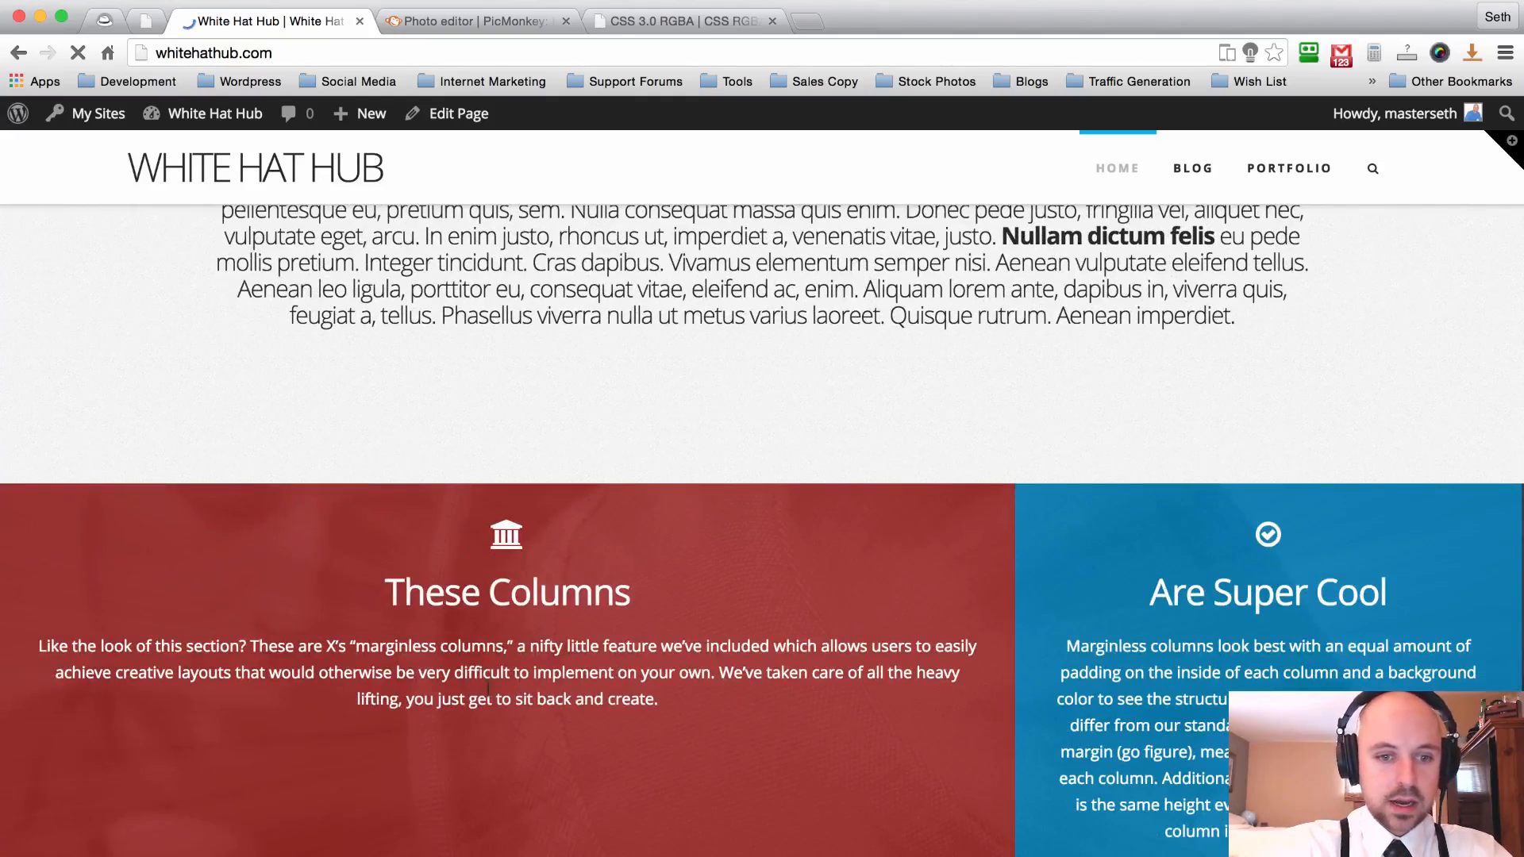
{"action": "scroll", "coordinate": [768, 379], "scroll_direction": "up", "scroll_amount": 15}
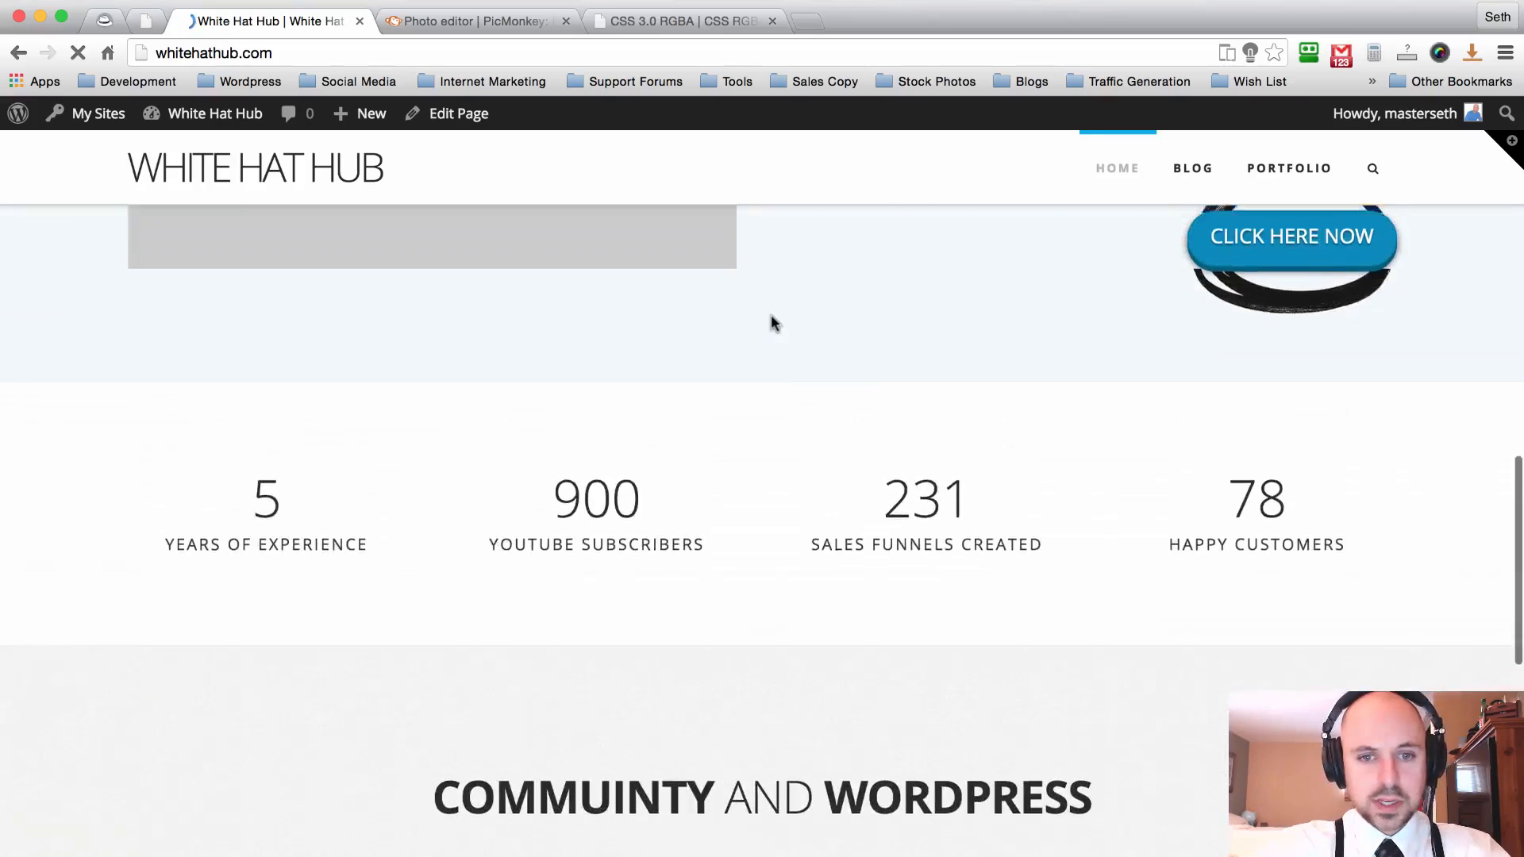
{"action": "scroll", "coordinate": [770, 316], "scroll_direction": "up", "scroll_amount": 1}
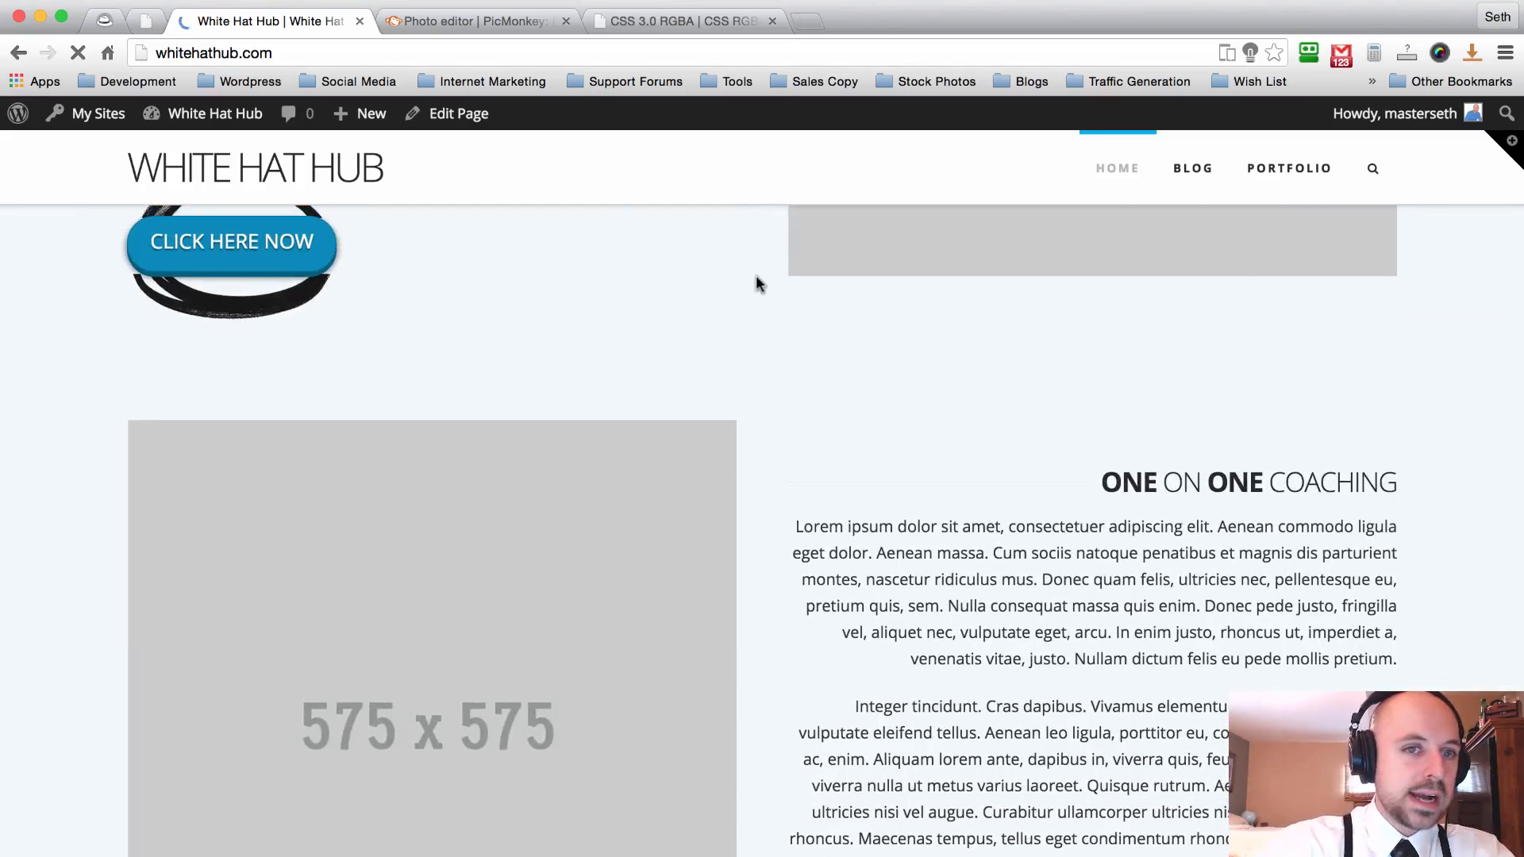
{"action": "scroll", "coordinate": [755, 278], "scroll_direction": "up", "scroll_amount": 10}
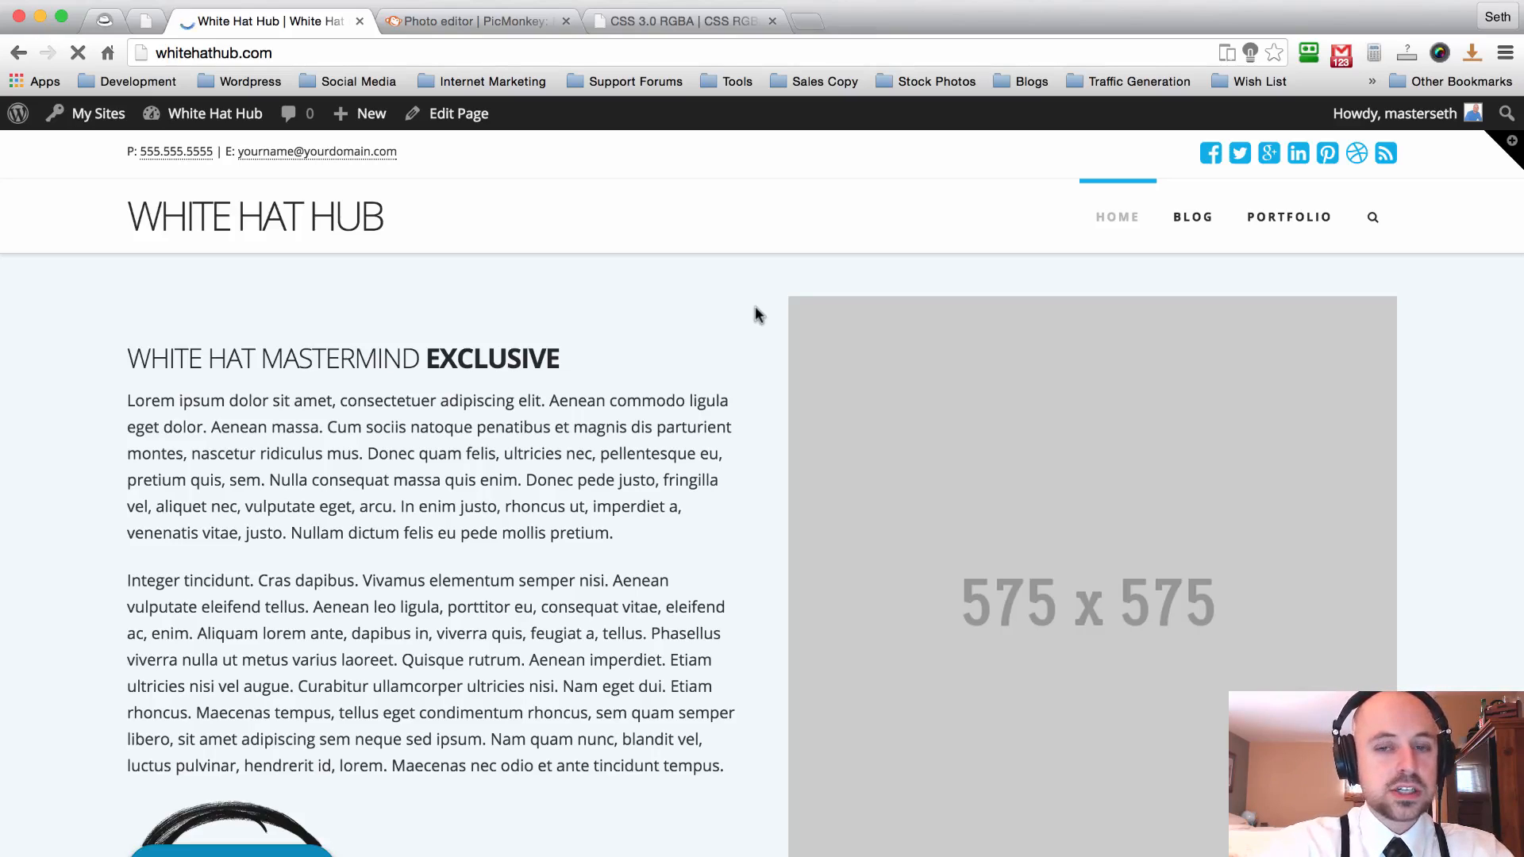
{"action": "scroll", "coordinate": [755, 306], "scroll_direction": "down", "scroll_amount": 5}
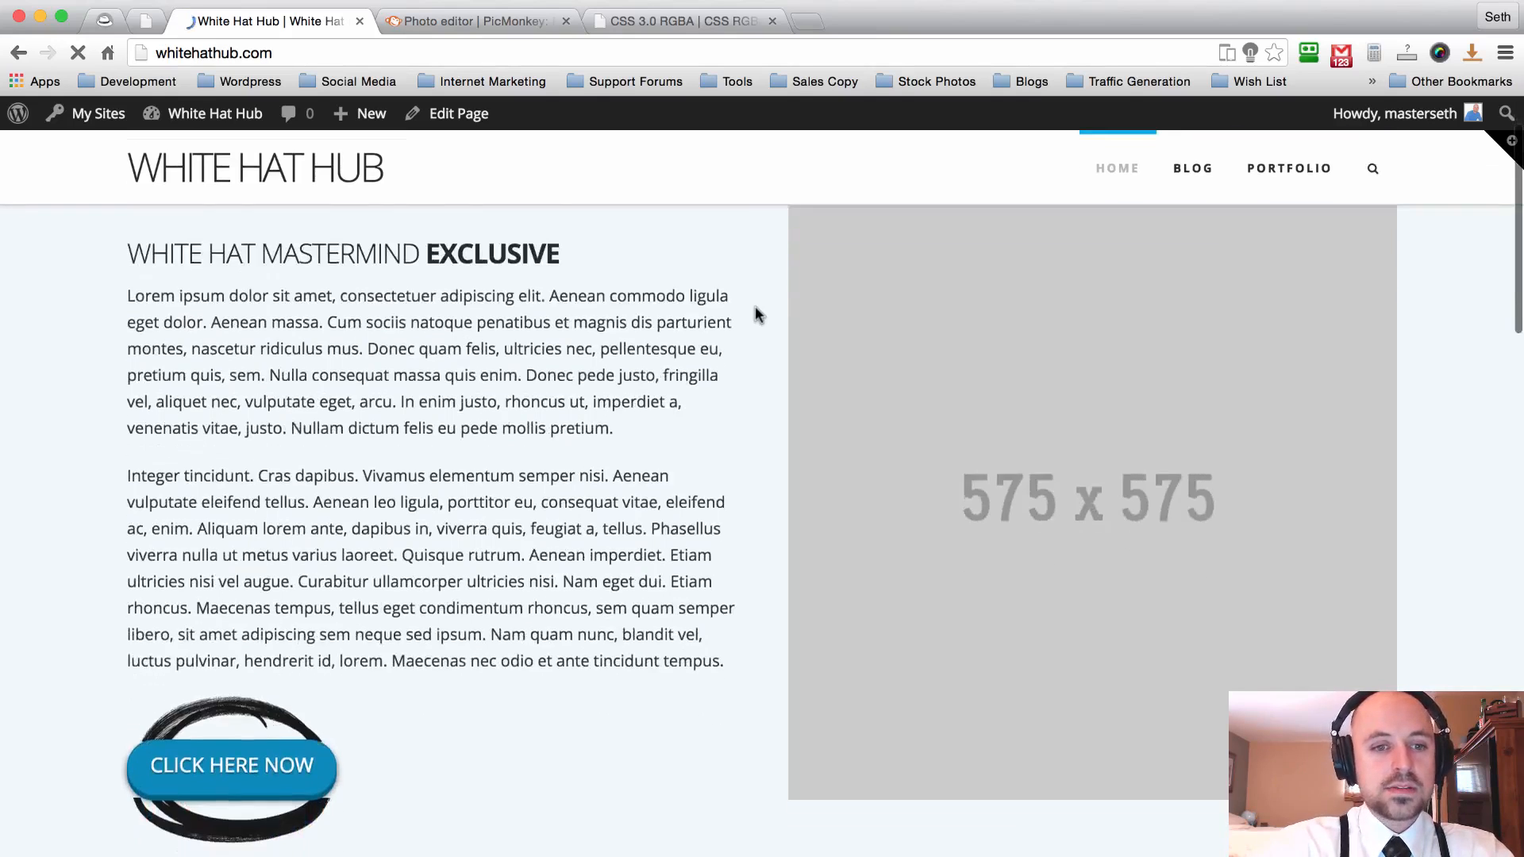
{"action": "scroll", "coordinate": [755, 306], "scroll_direction": "down", "scroll_amount": 7}
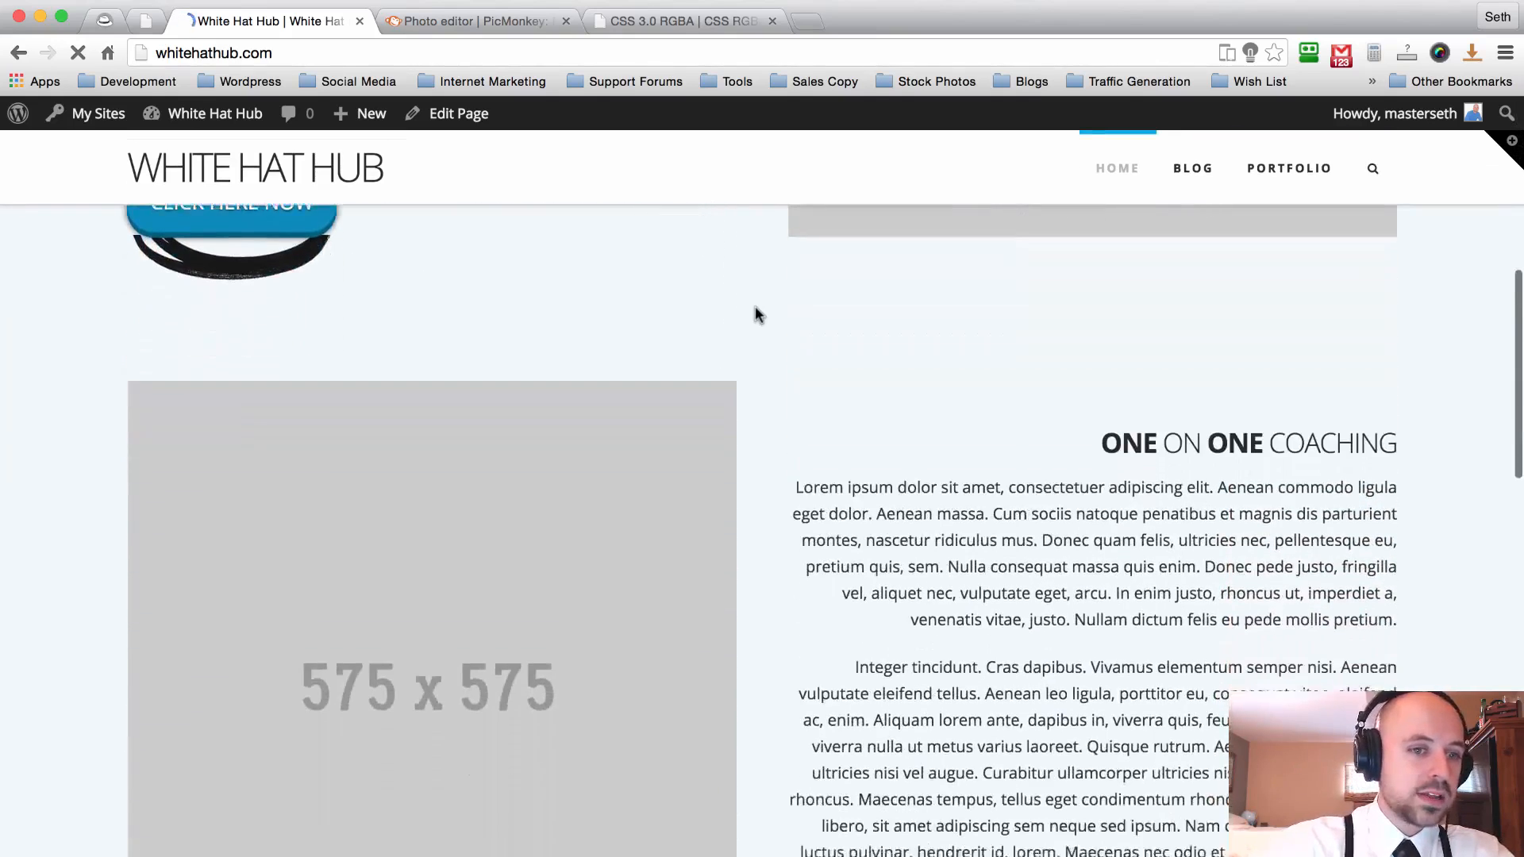
{"action": "scroll", "coordinate": [755, 307], "scroll_direction": "up", "scroll_amount": 12}
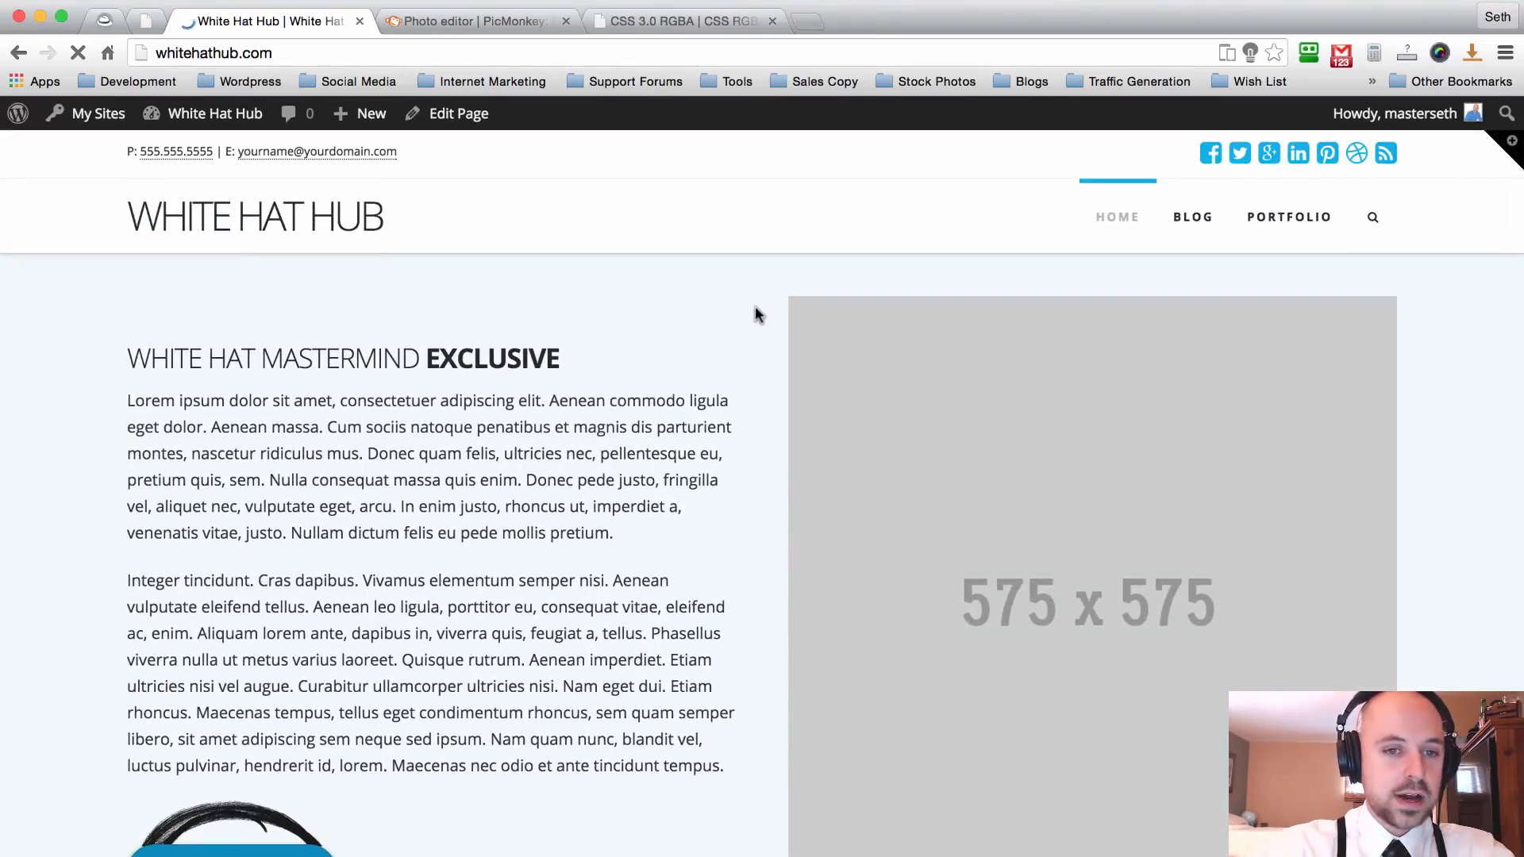
{"action": "scroll", "coordinate": [754, 307], "scroll_direction": "down", "scroll_amount": 5}
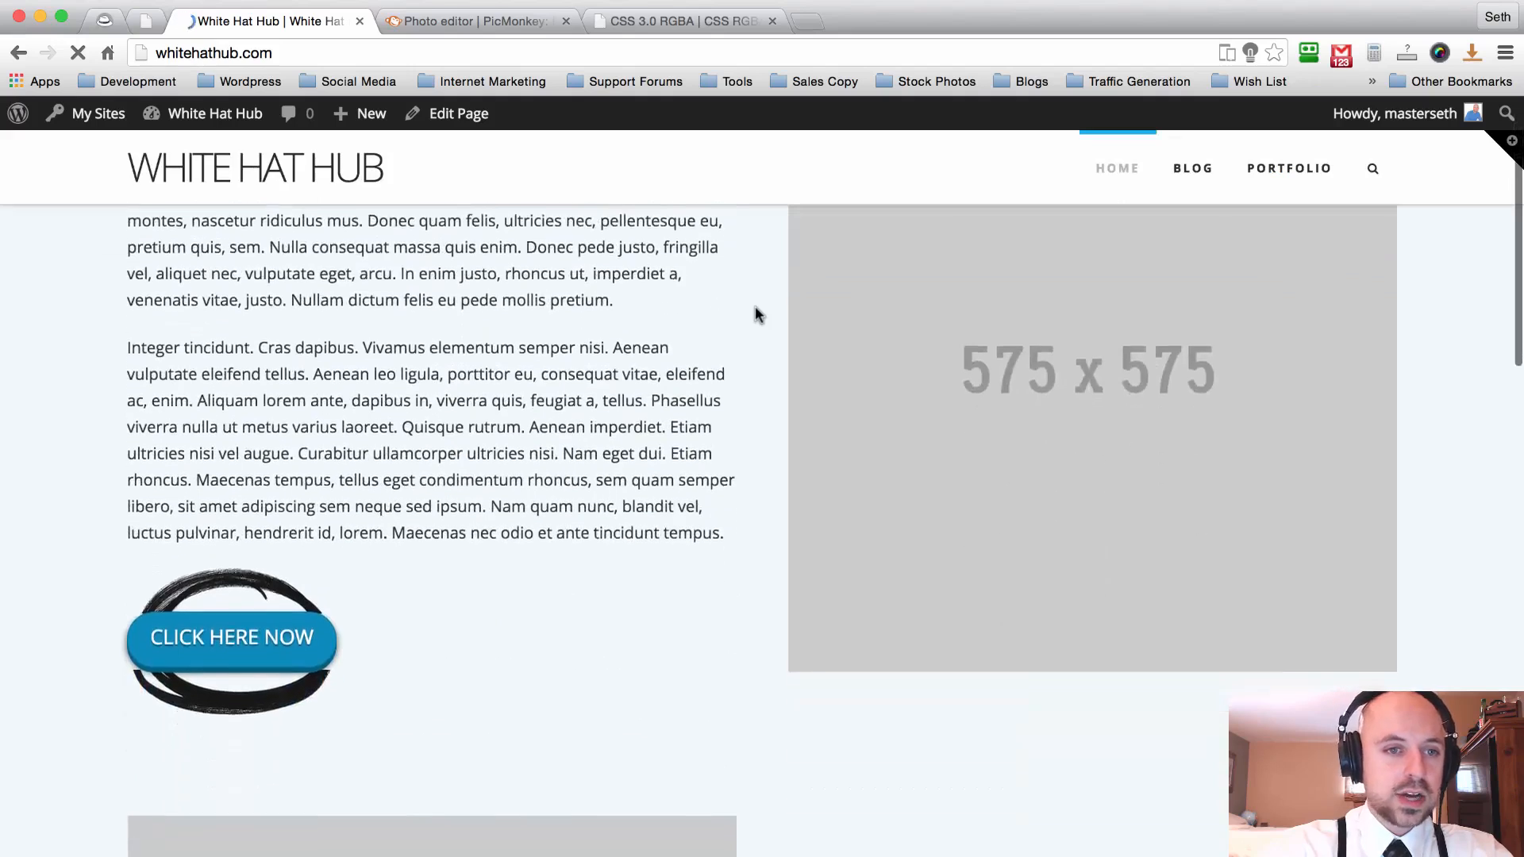
Leave the White Hat Hub homepage and bring the 'Photo editor | PicMonkey' tab forward.
{"action": "scroll", "coordinate": [755, 306], "scroll_direction": "up", "scroll_amount": 5}
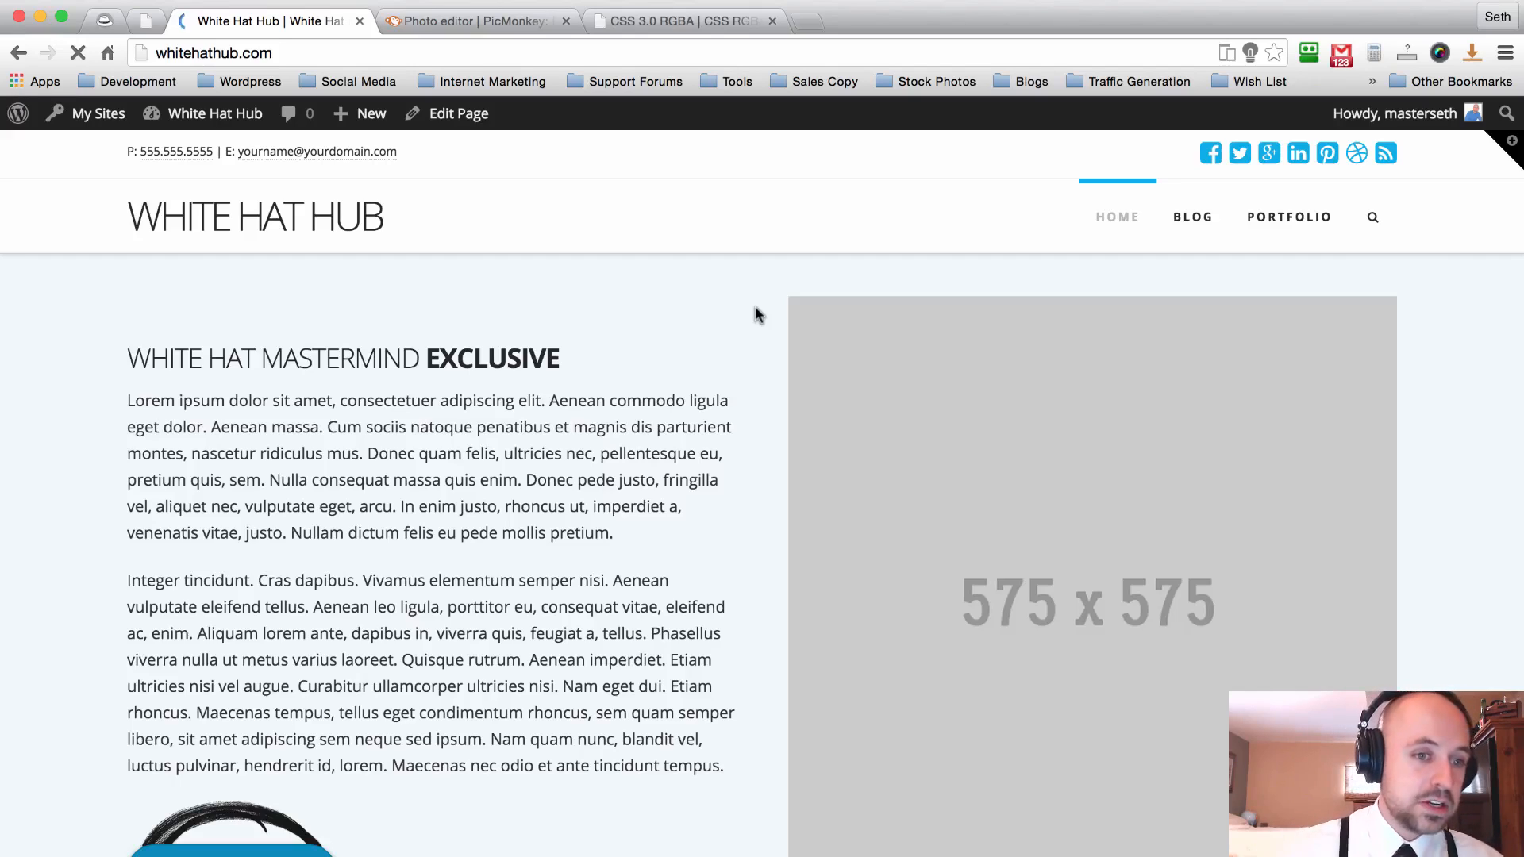
{"action": "left_click", "coordinate": [754, 308]}
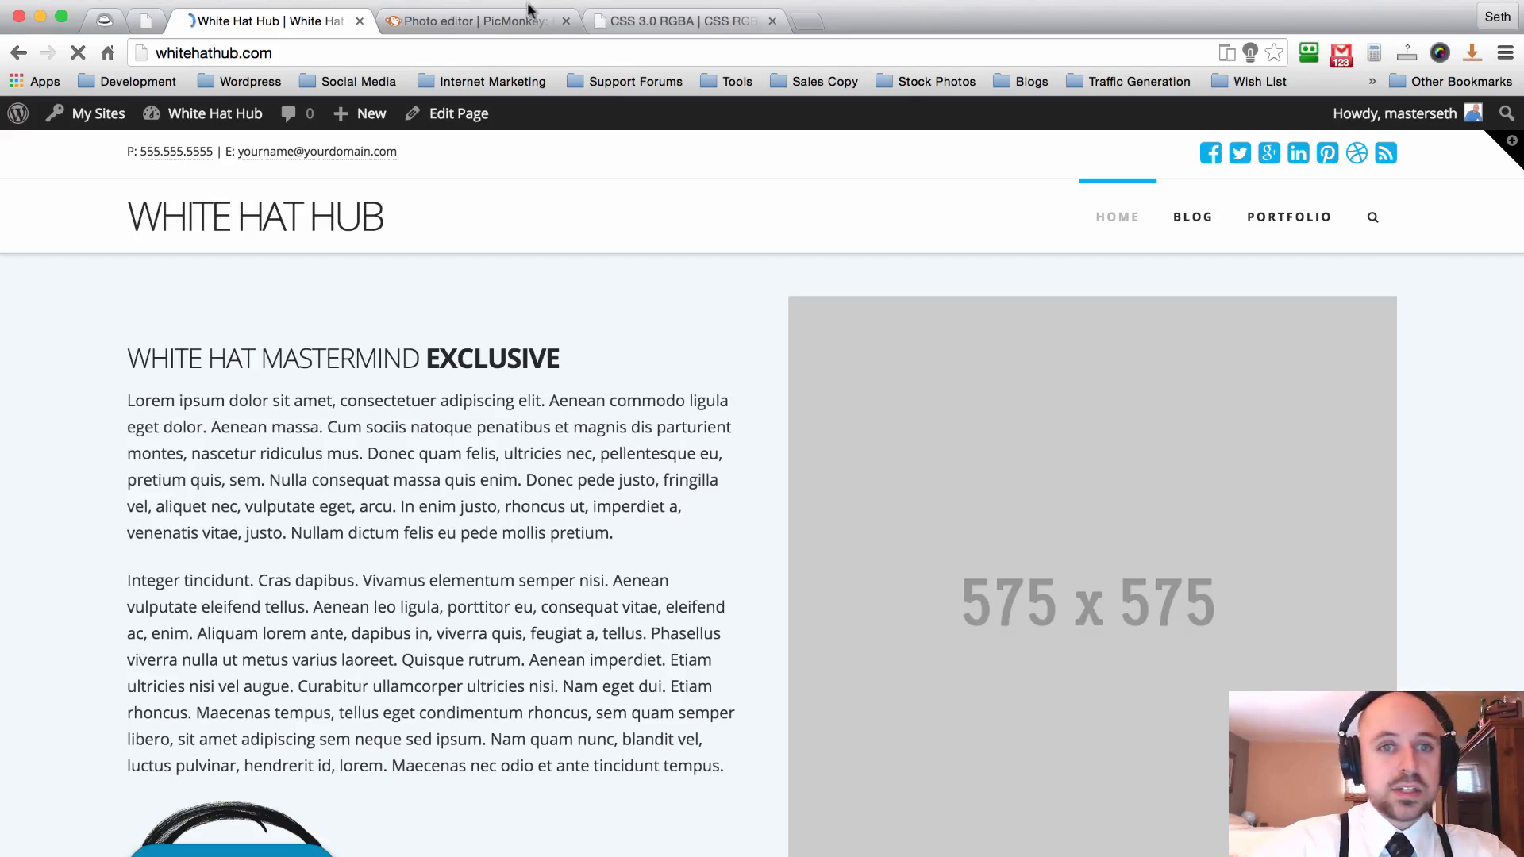
{"action": "left_click", "coordinate": [482, 19]}
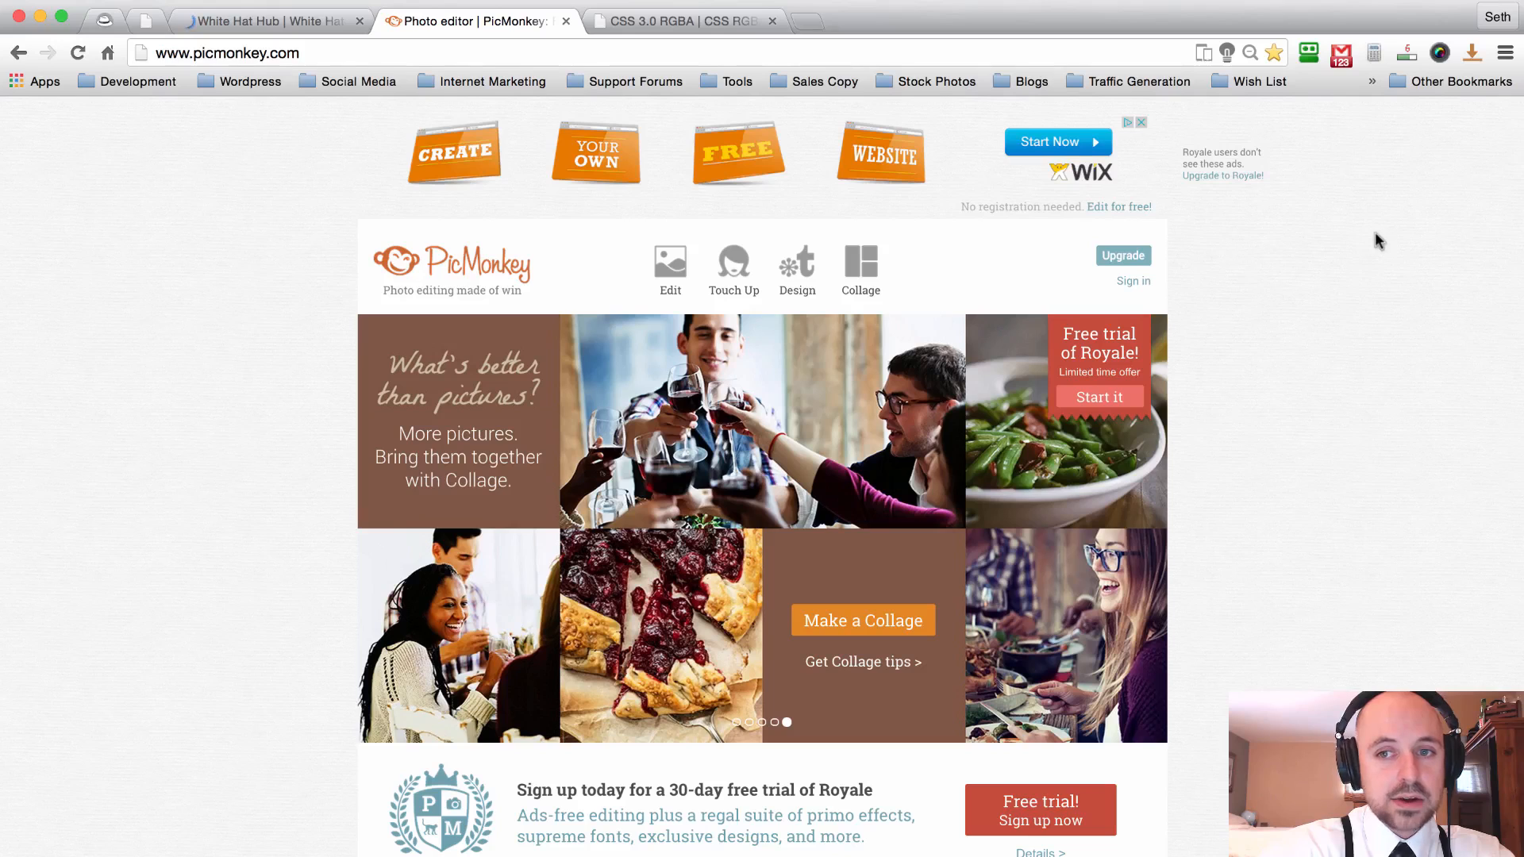
Sign in to PicMonkey with the account username and password.
{"action": "left_click", "coordinate": [1133, 281]}
{"action": "type", "text": "seth"}
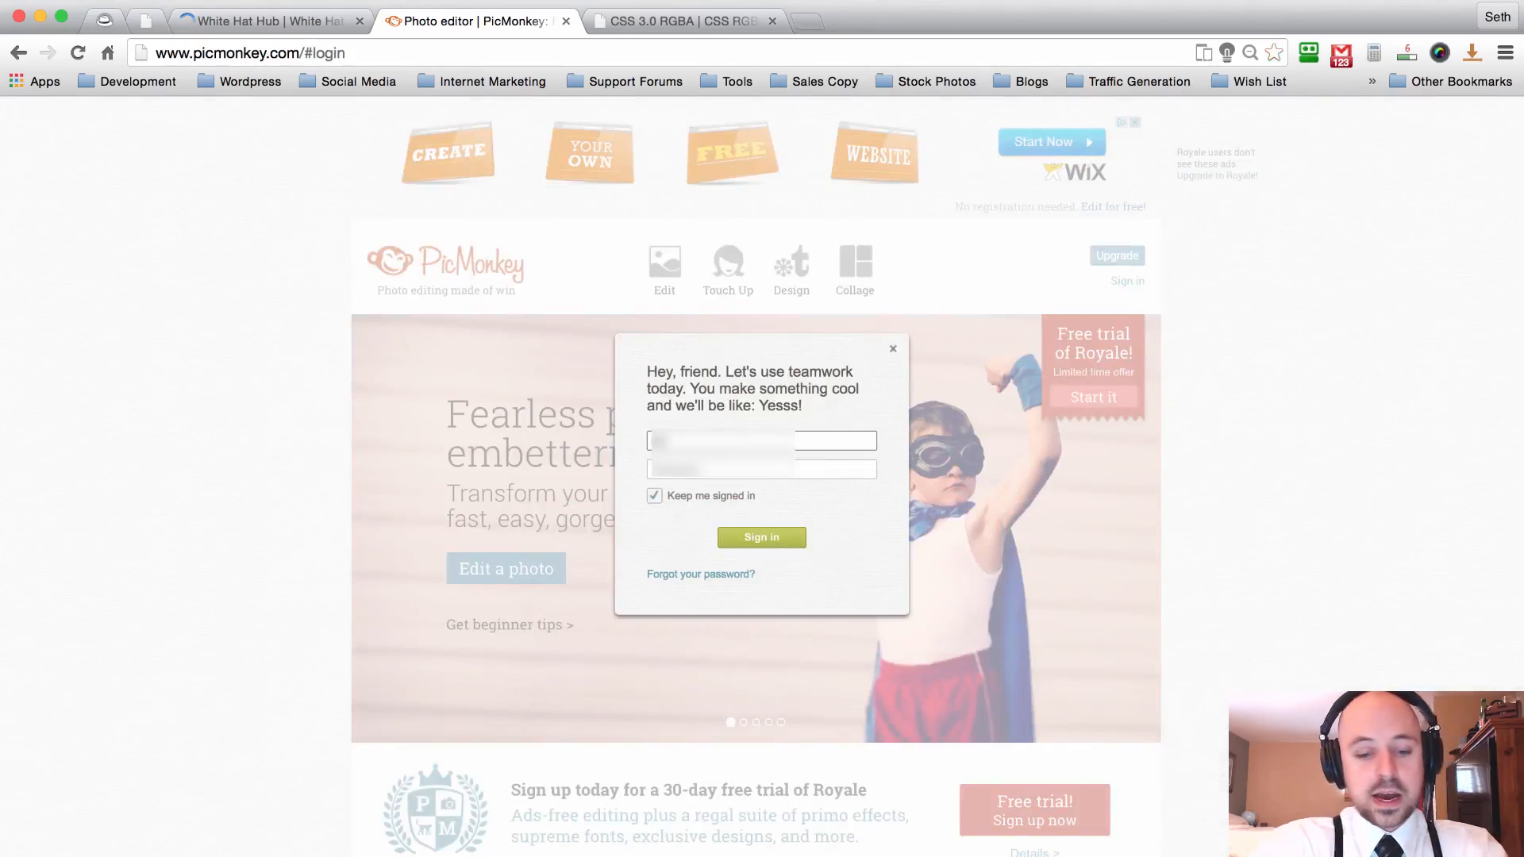
{"action": "type", "text": "****"}
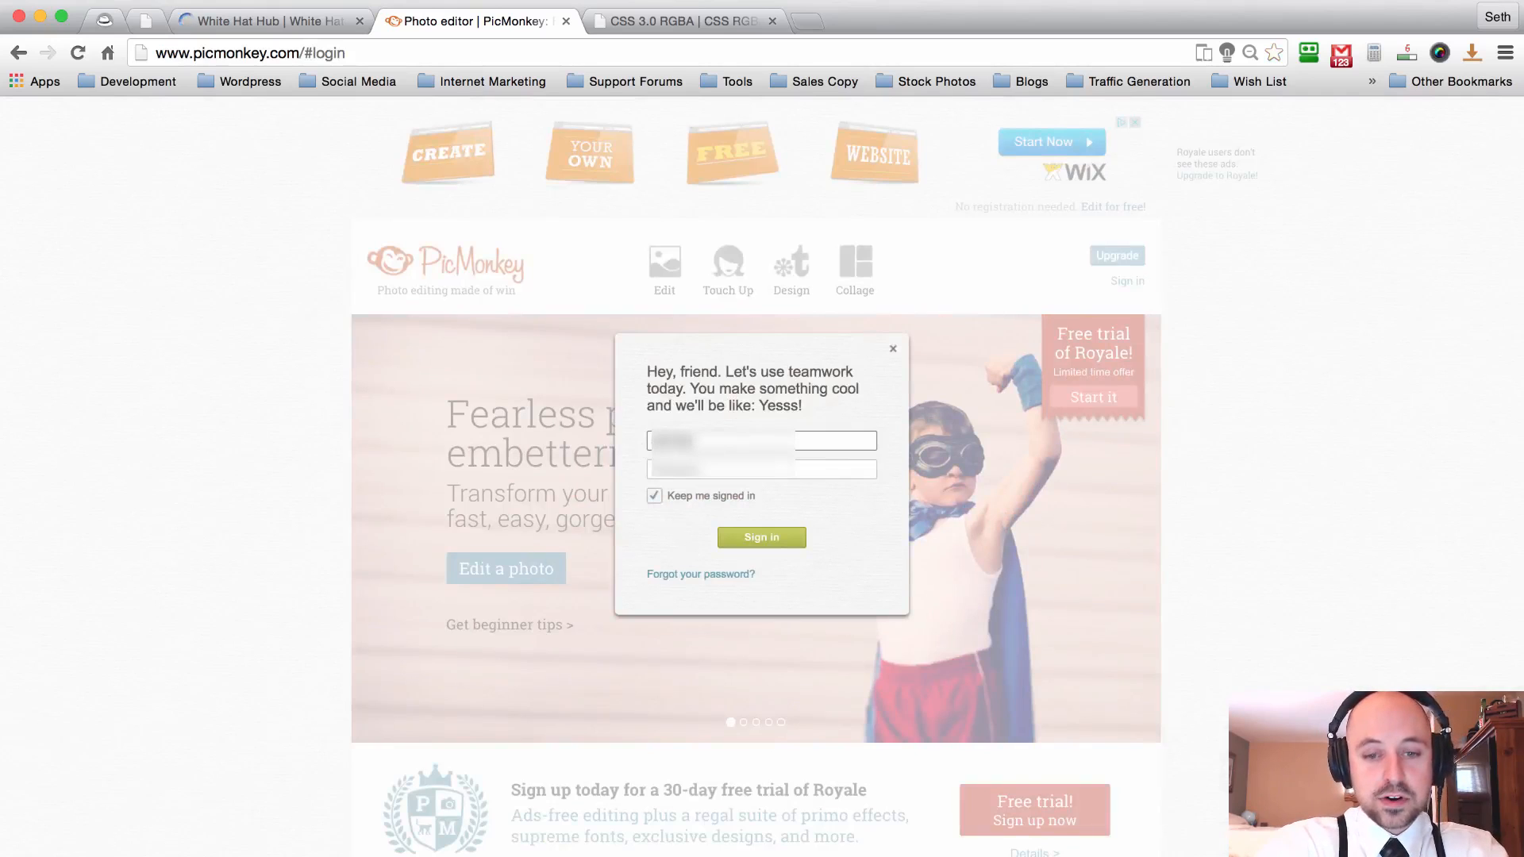
{"action": "type", "text": "****"}
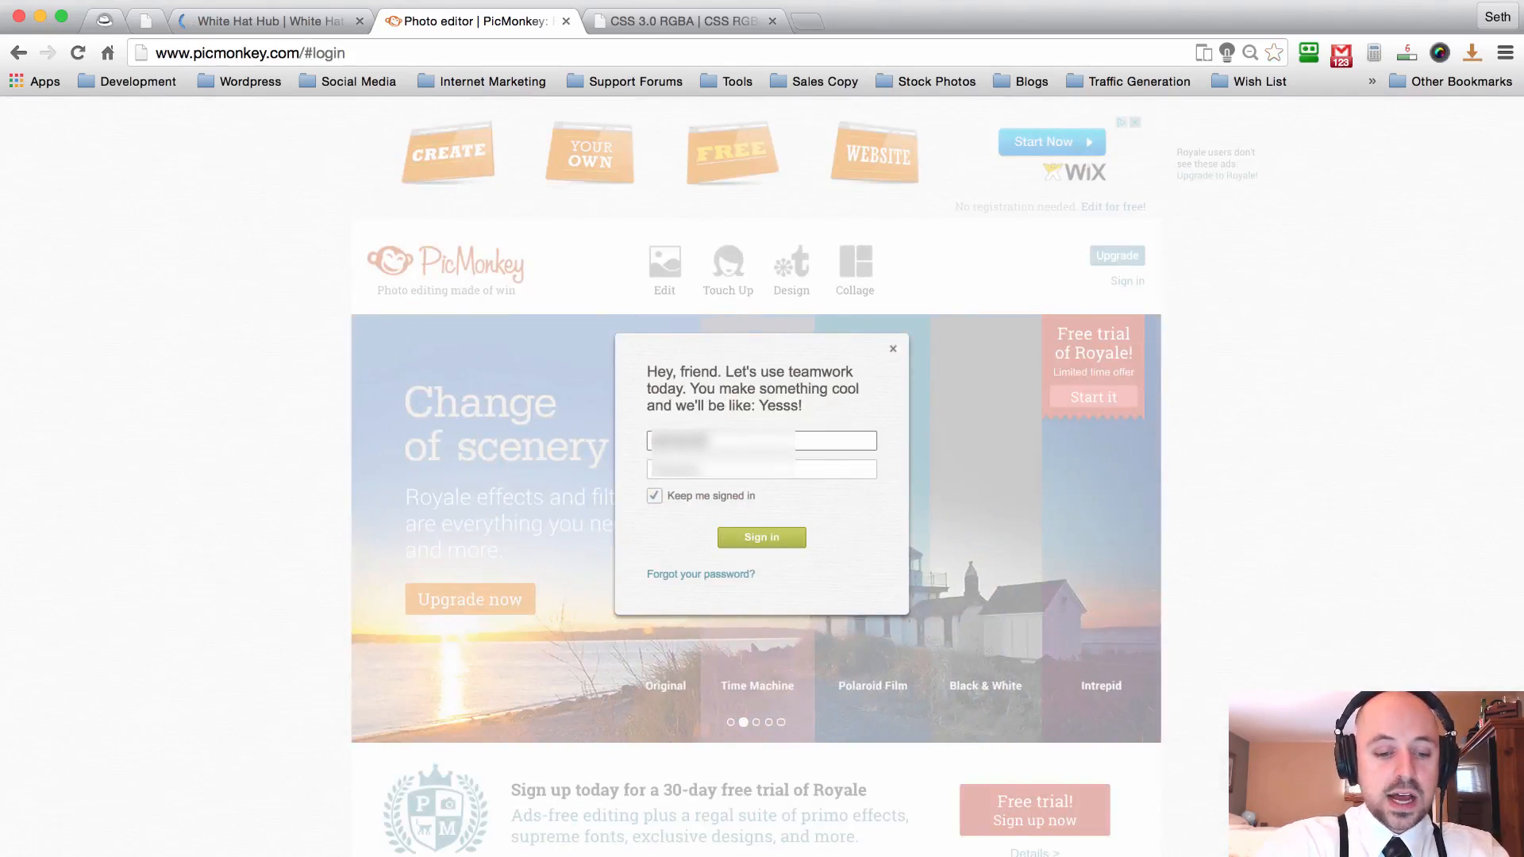
{"action": "type", "text": "*********"}
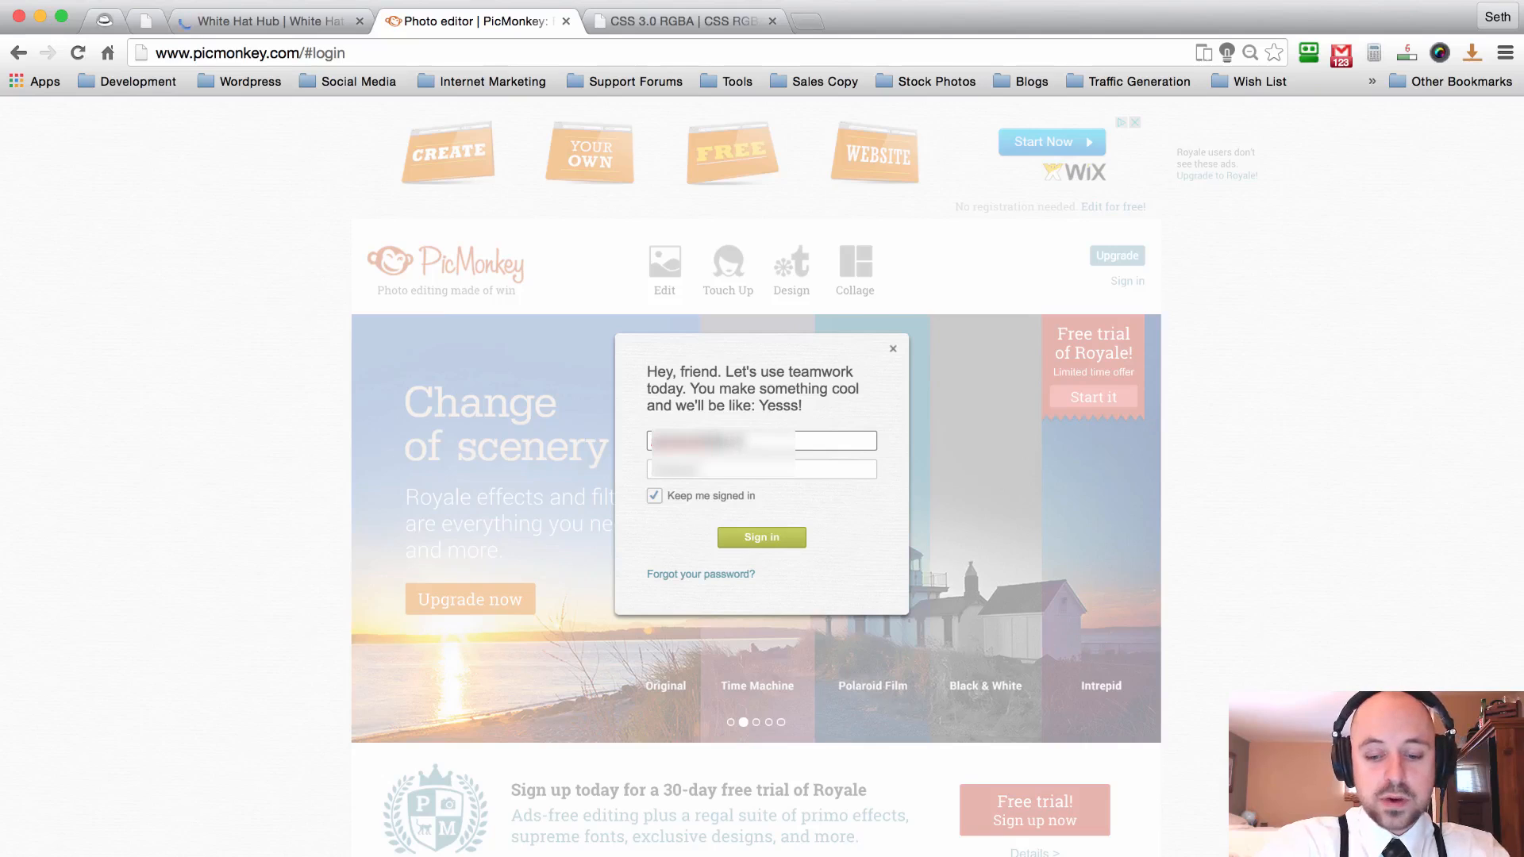
{"action": "left_click", "coordinate": [669, 470]}
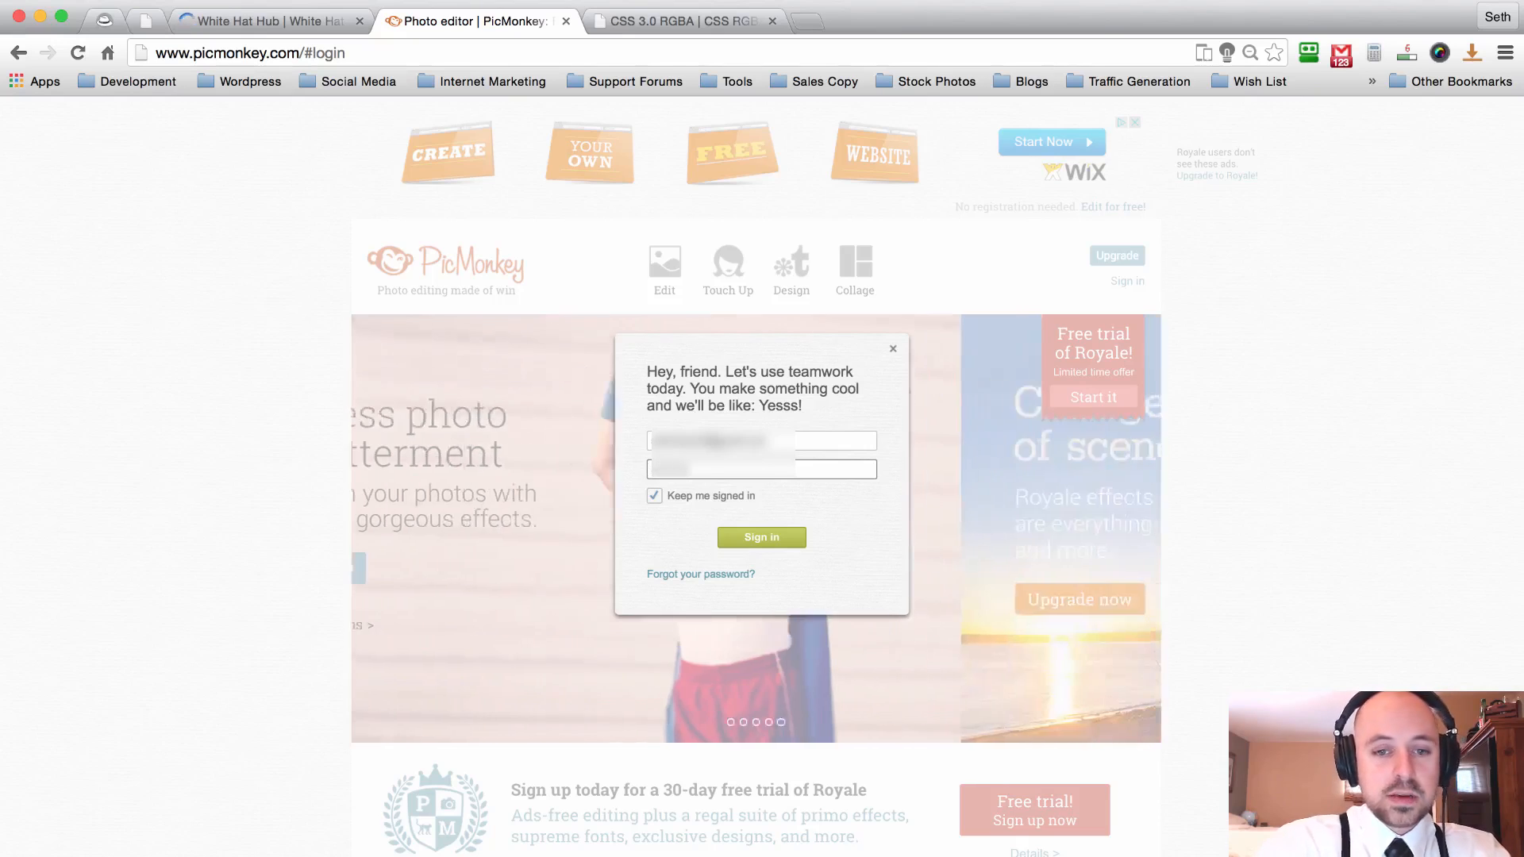
{"action": "key", "text": "Return"}
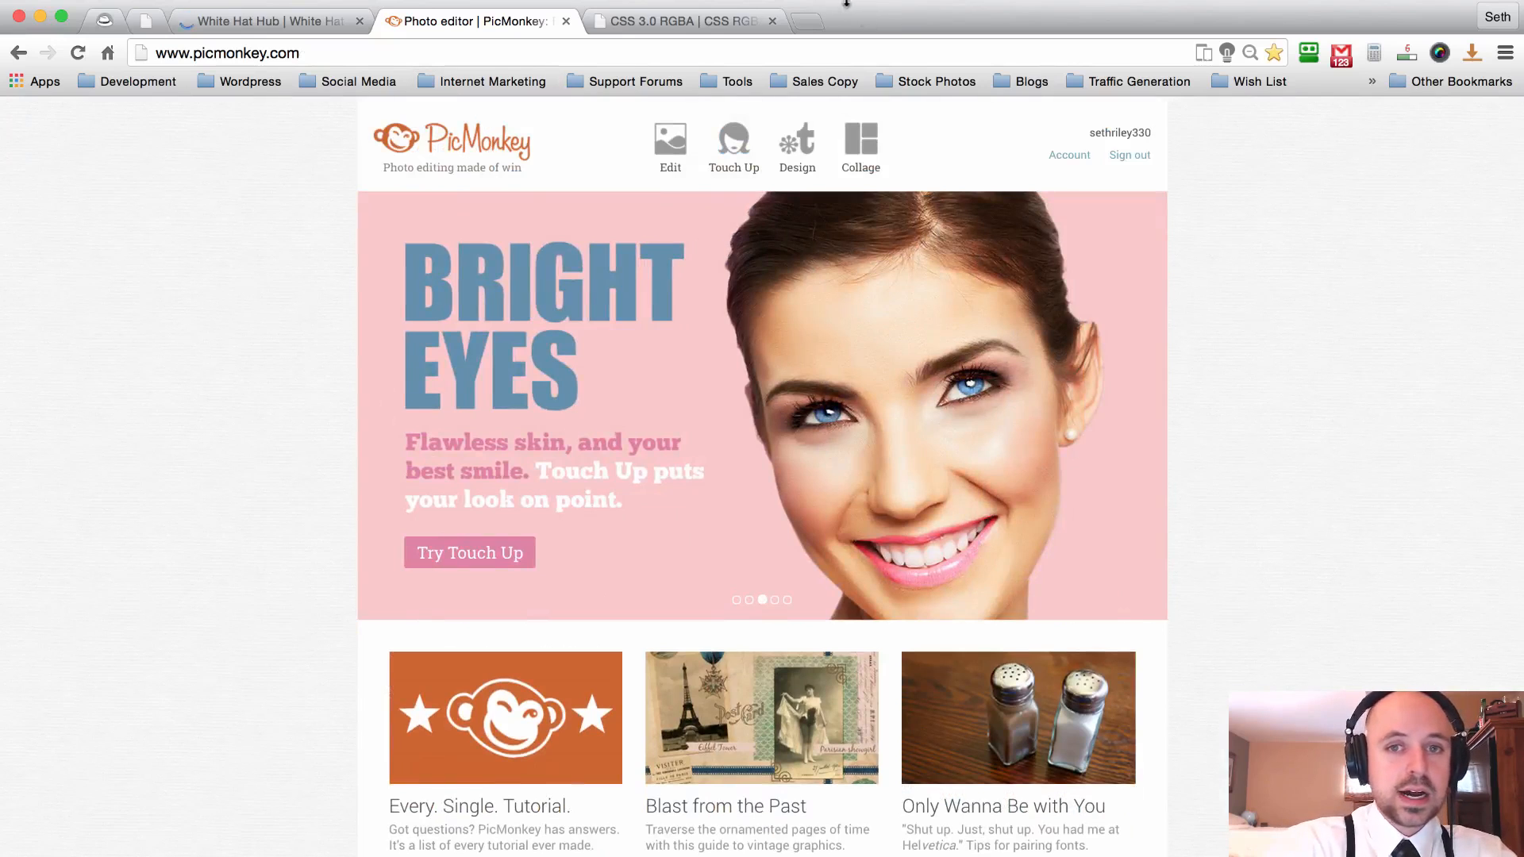
Close the White Hat Hub tab, check PicMonkey's 2000 × 2000 custom design size, then return to WordPress.
{"action": "left_click", "coordinate": [869, 139]}
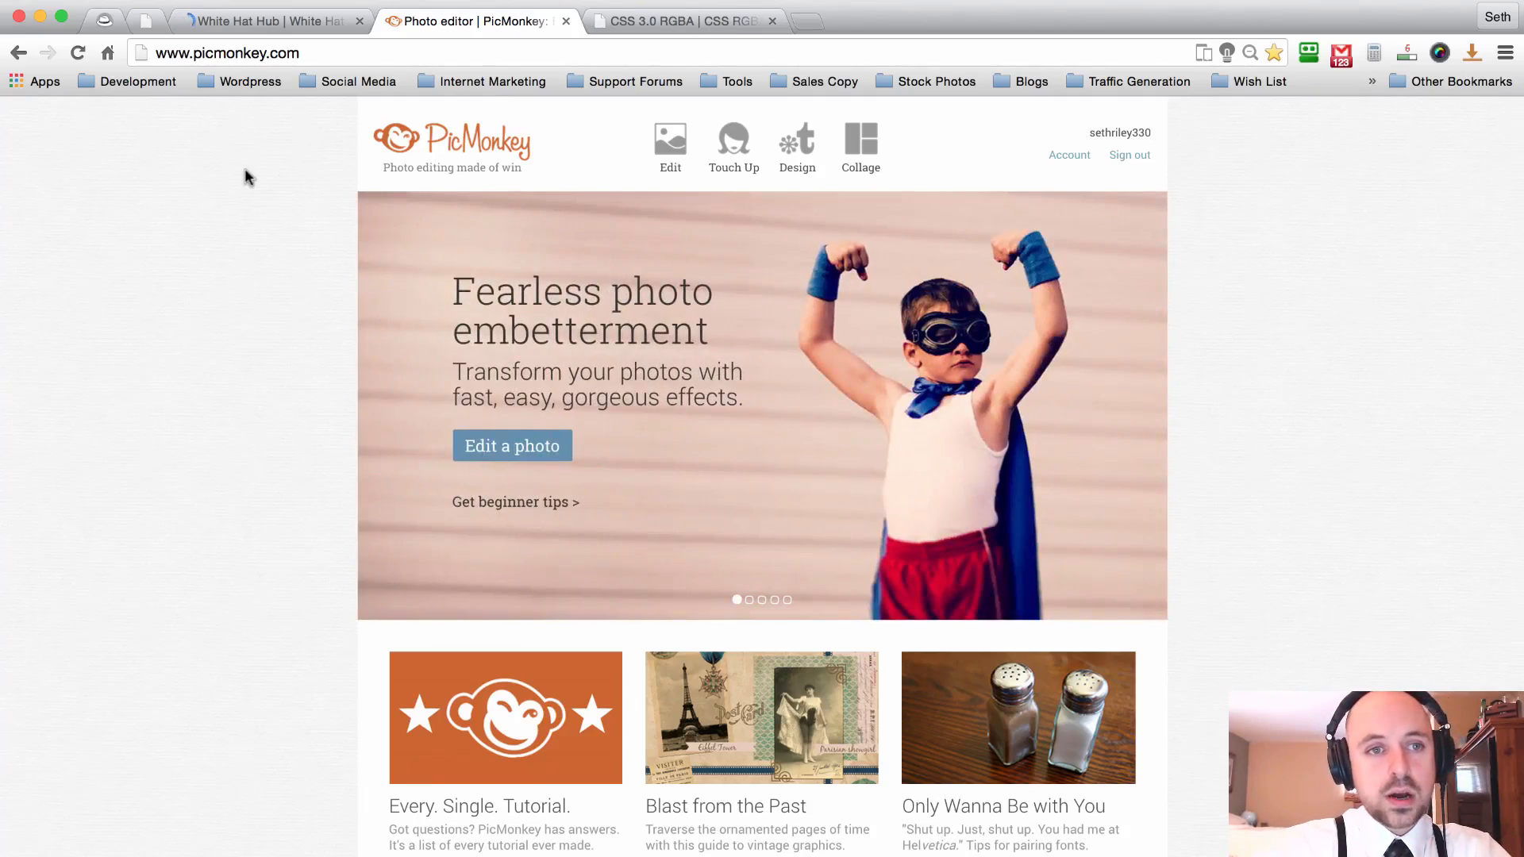
{"action": "left_click", "coordinate": [358, 21]}
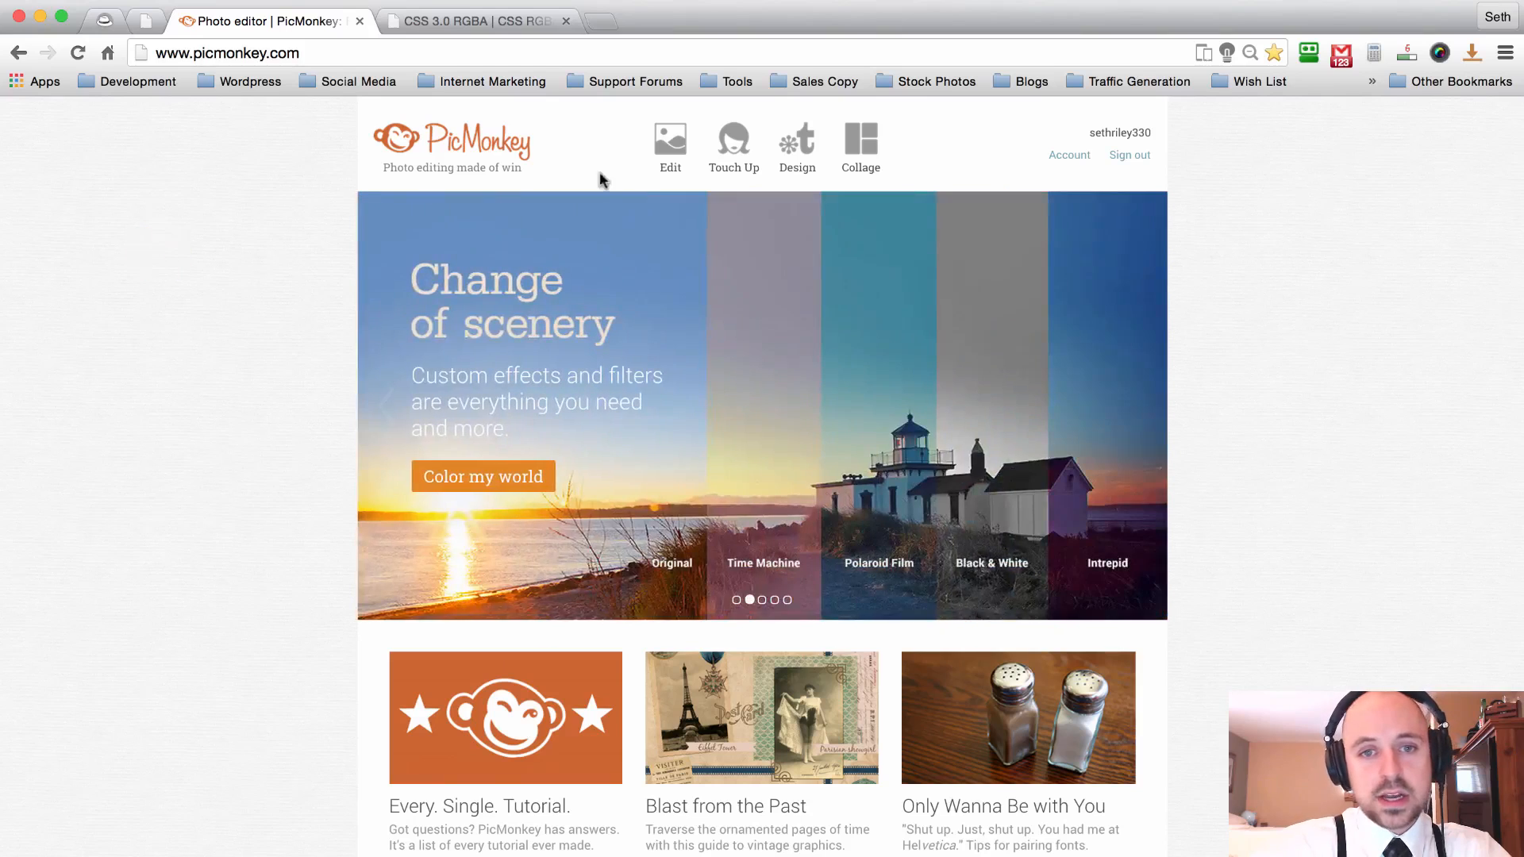
{"action": "left_click", "coordinate": [670, 156]}
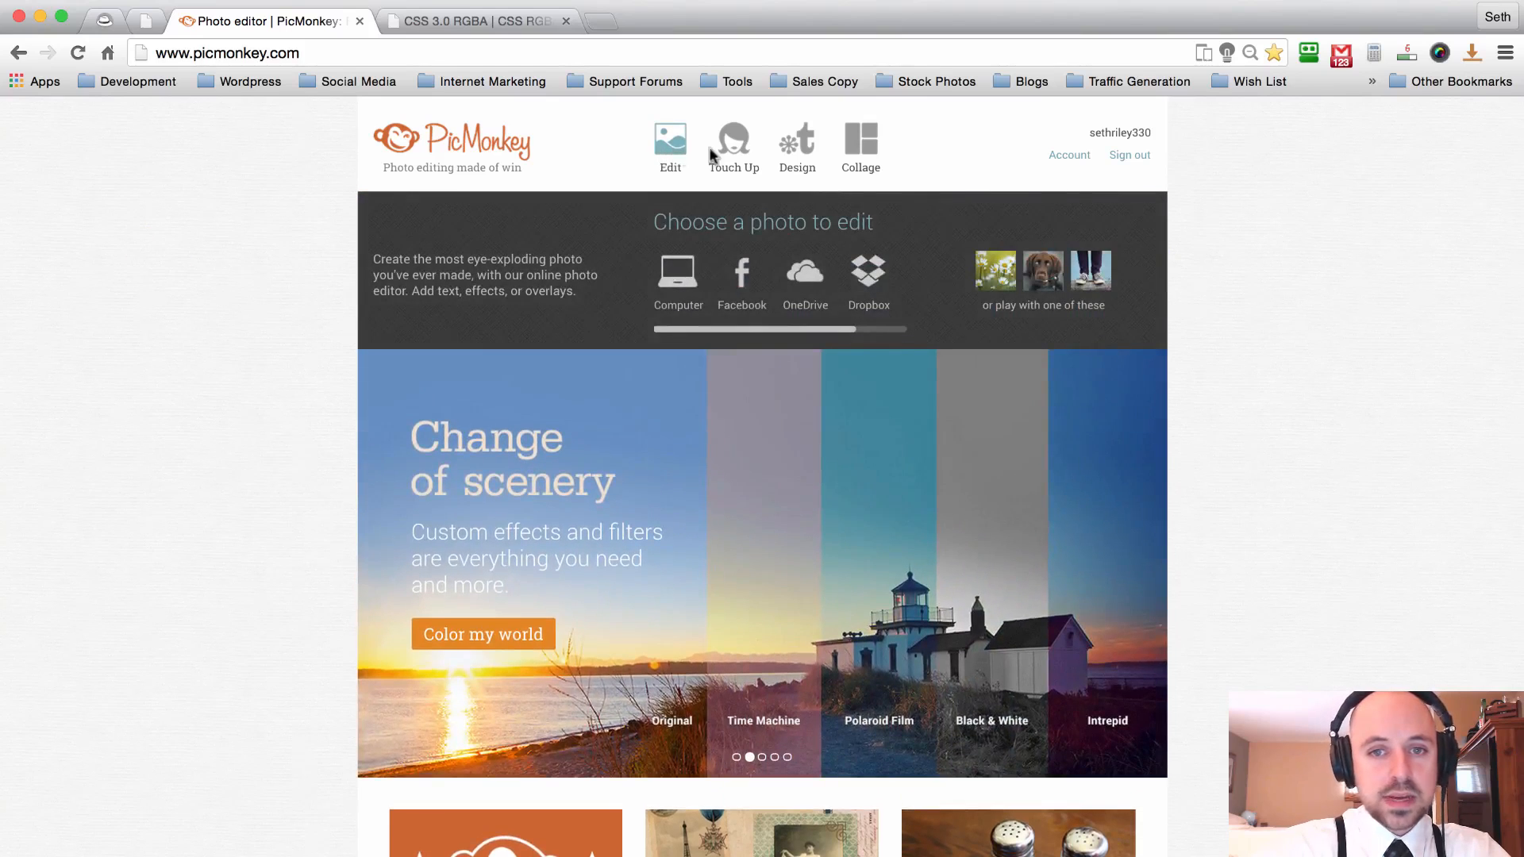
{"action": "left_click", "coordinate": [796, 148]}
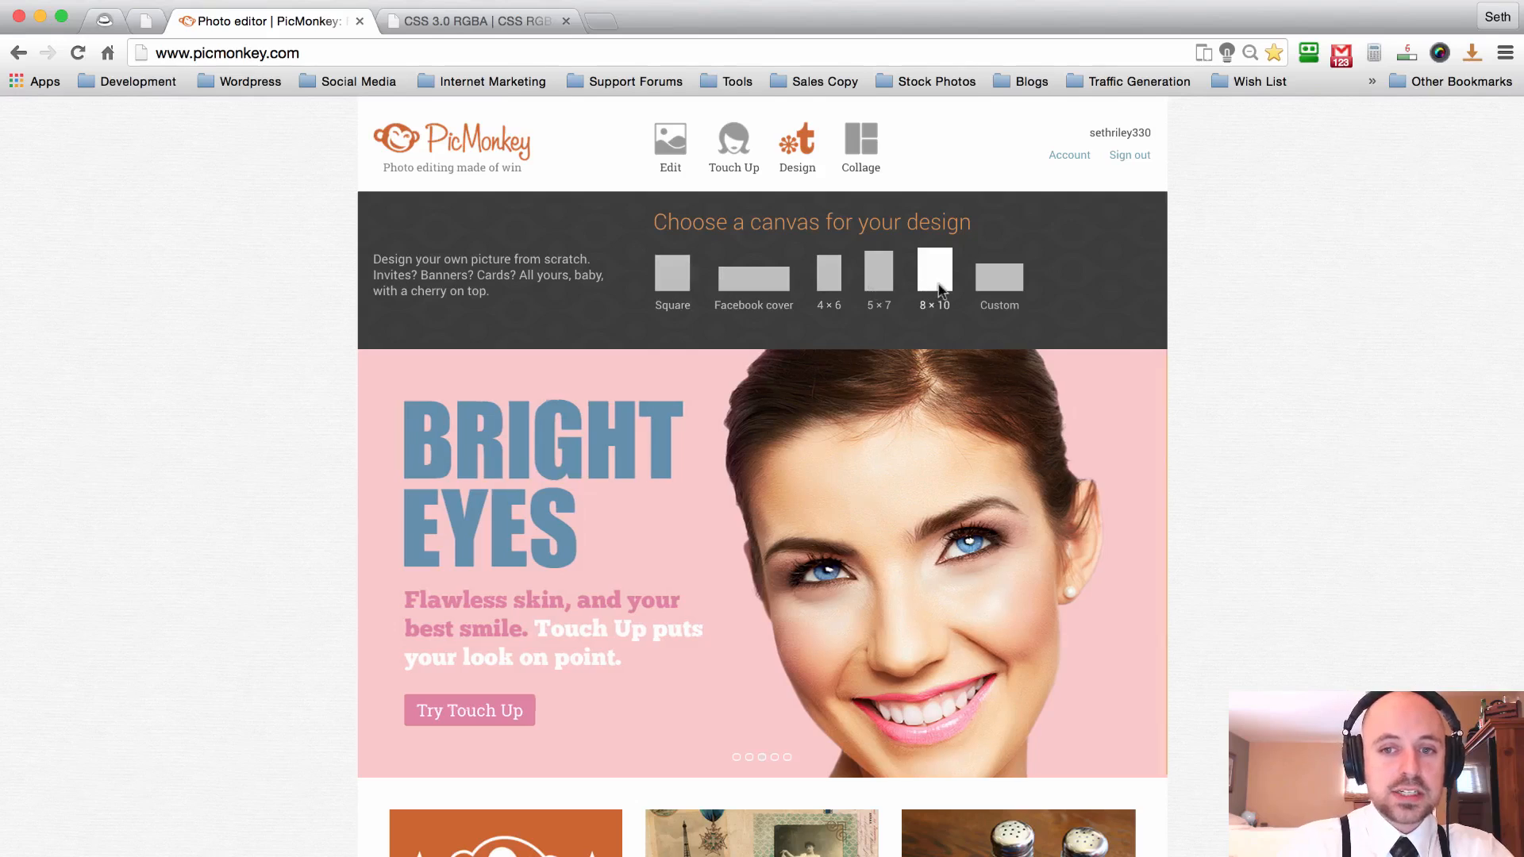
{"action": "left_click", "coordinate": [994, 287]}
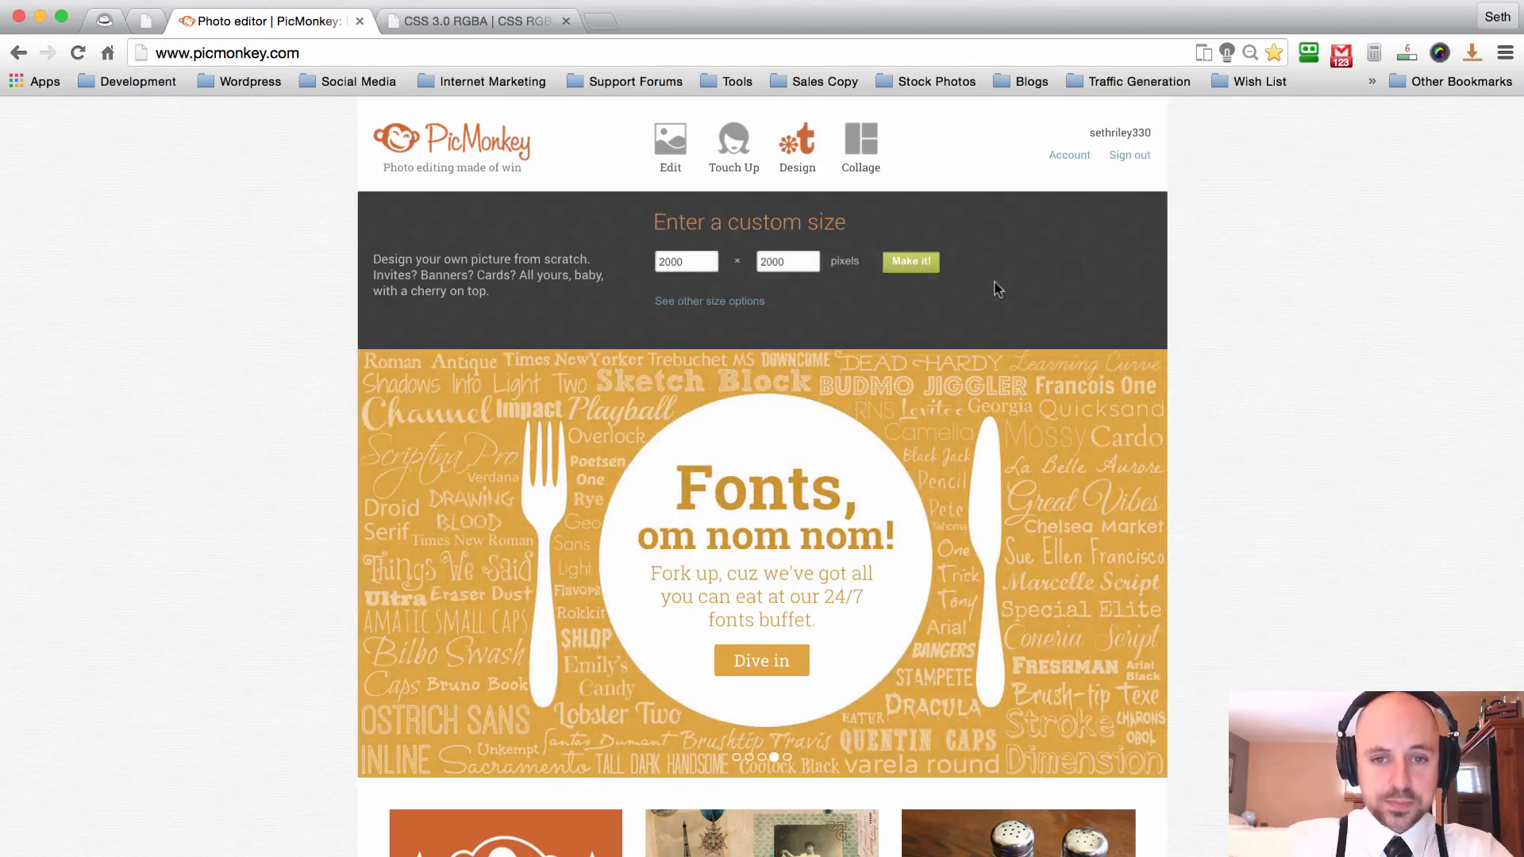
{"action": "left_click", "coordinate": [145, 20]}
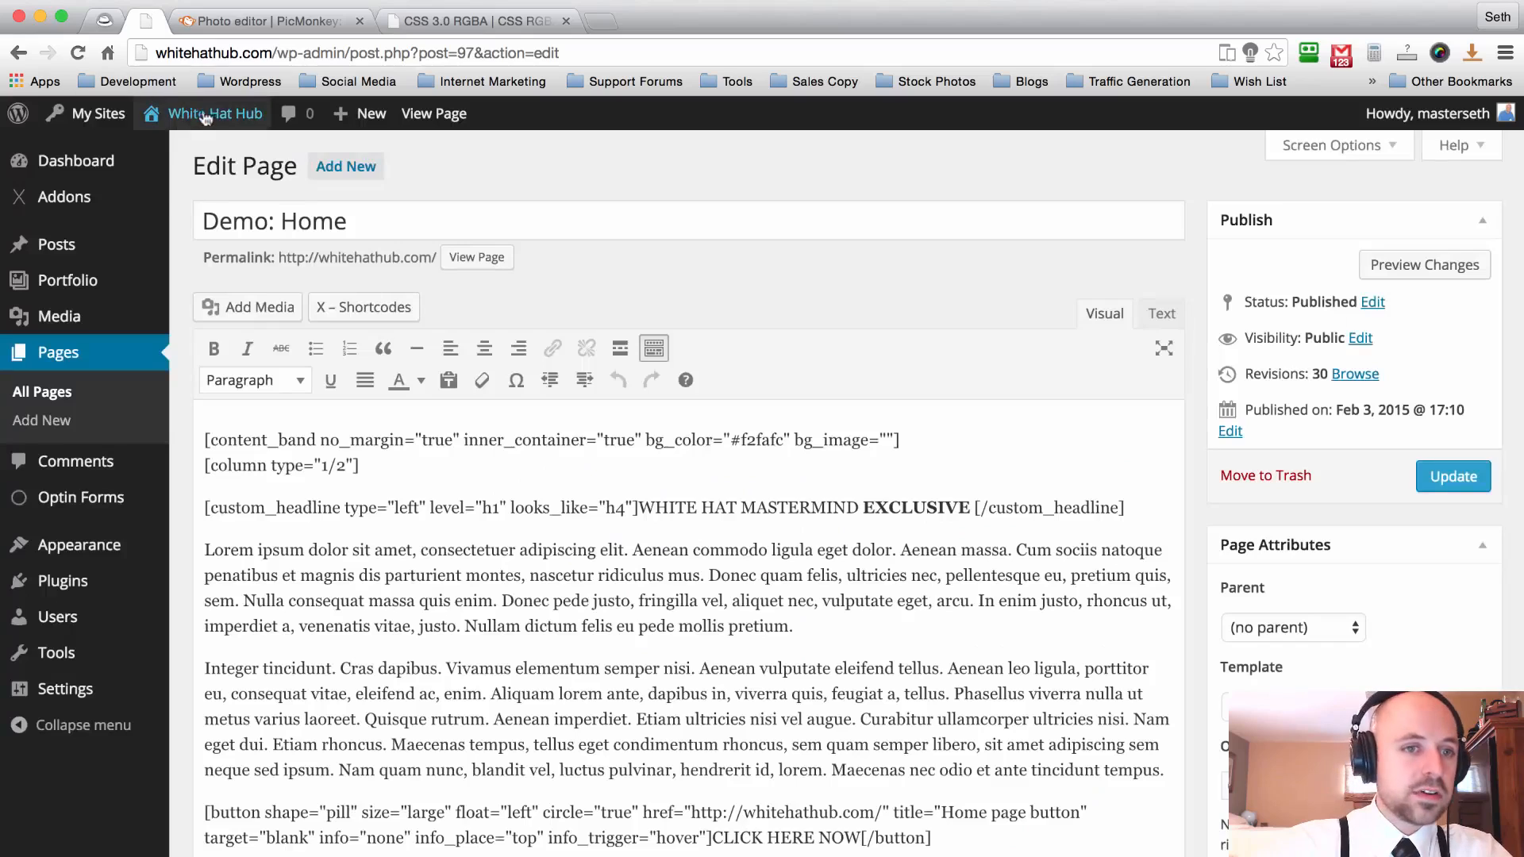
Check the 575 x 575 placeholder on the live White Hat Hub homepage, then return to PicMonkey.
{"action": "left_click", "coordinate": [176, 150]}
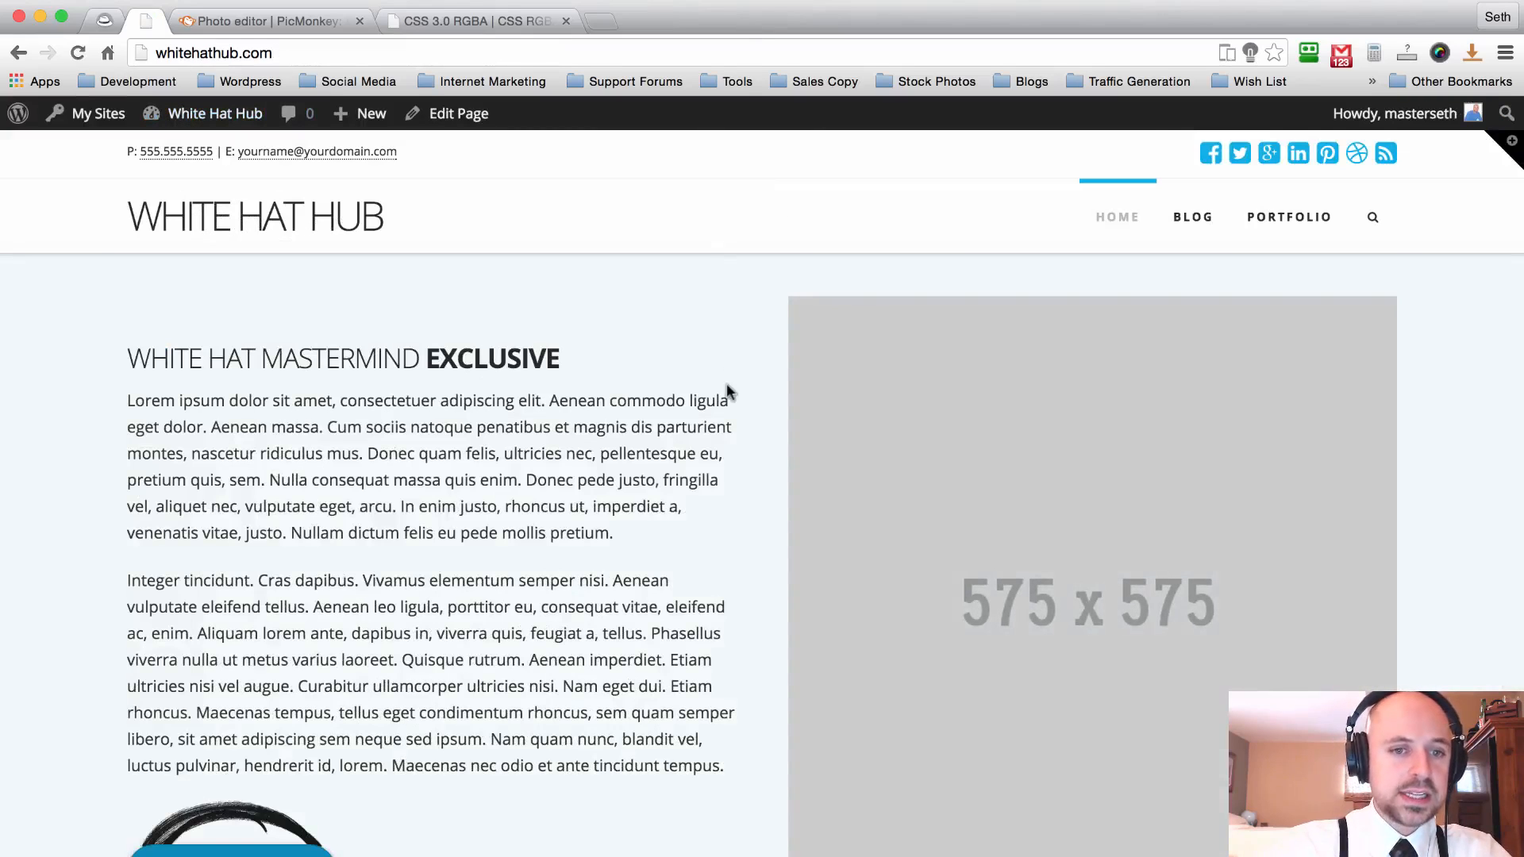
{"action": "scroll", "coordinate": [726, 383], "scroll_direction": "down", "scroll_amount": 2}
{"action": "scroll", "coordinate": [726, 382], "scroll_direction": "up", "scroll_amount": 2}
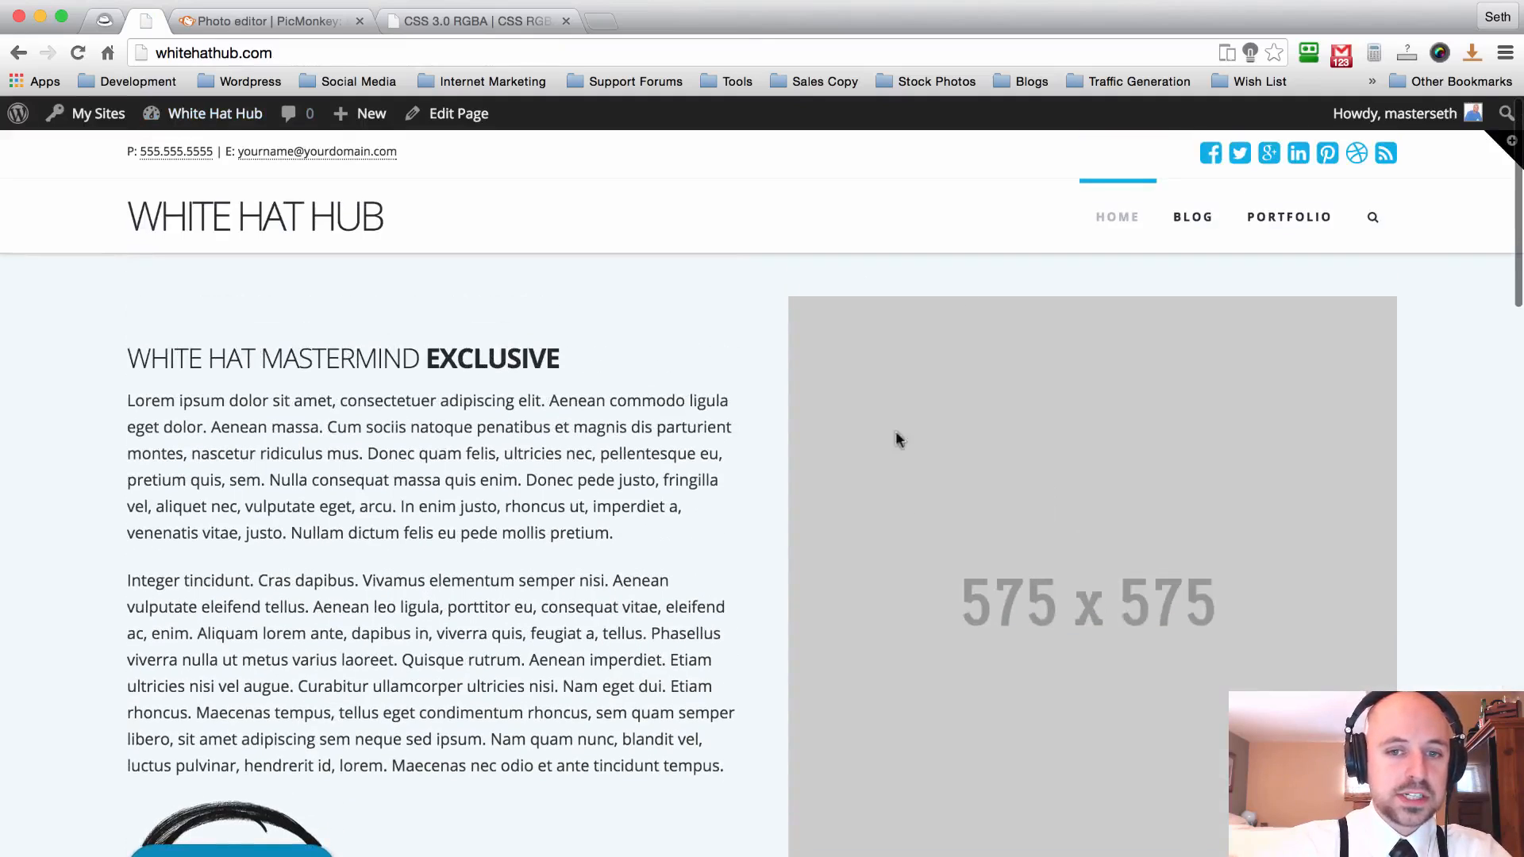
{"action": "scroll", "coordinate": [752, 302], "scroll_direction": "down", "scroll_amount": 2}
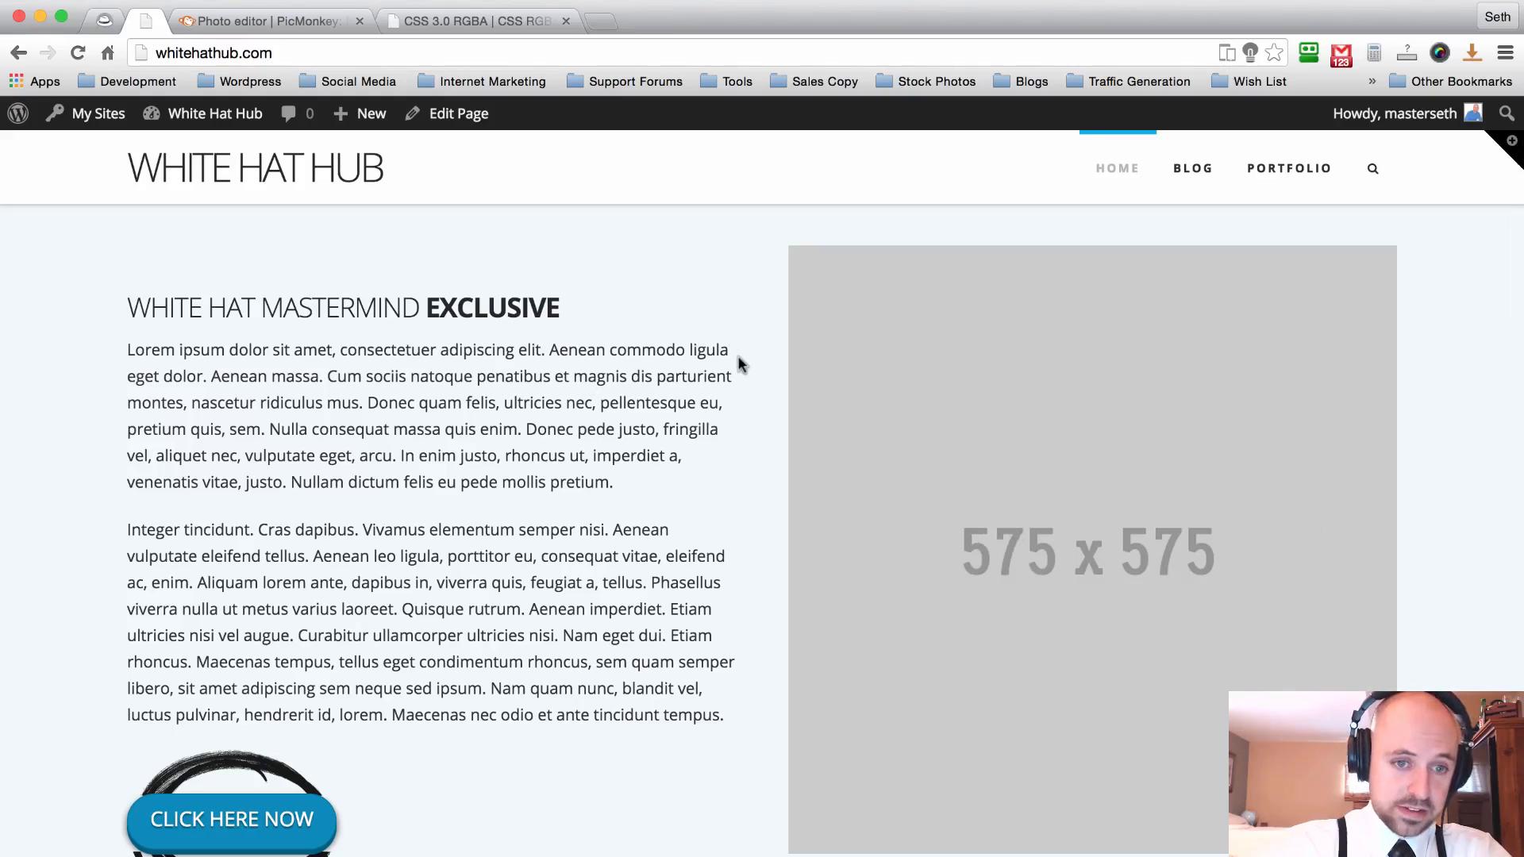
{"action": "scroll", "coordinate": [738, 363], "scroll_direction": "up", "scroll_amount": 3}
{"action": "scroll", "coordinate": [742, 364], "scroll_direction": "down", "scroll_amount": 3}
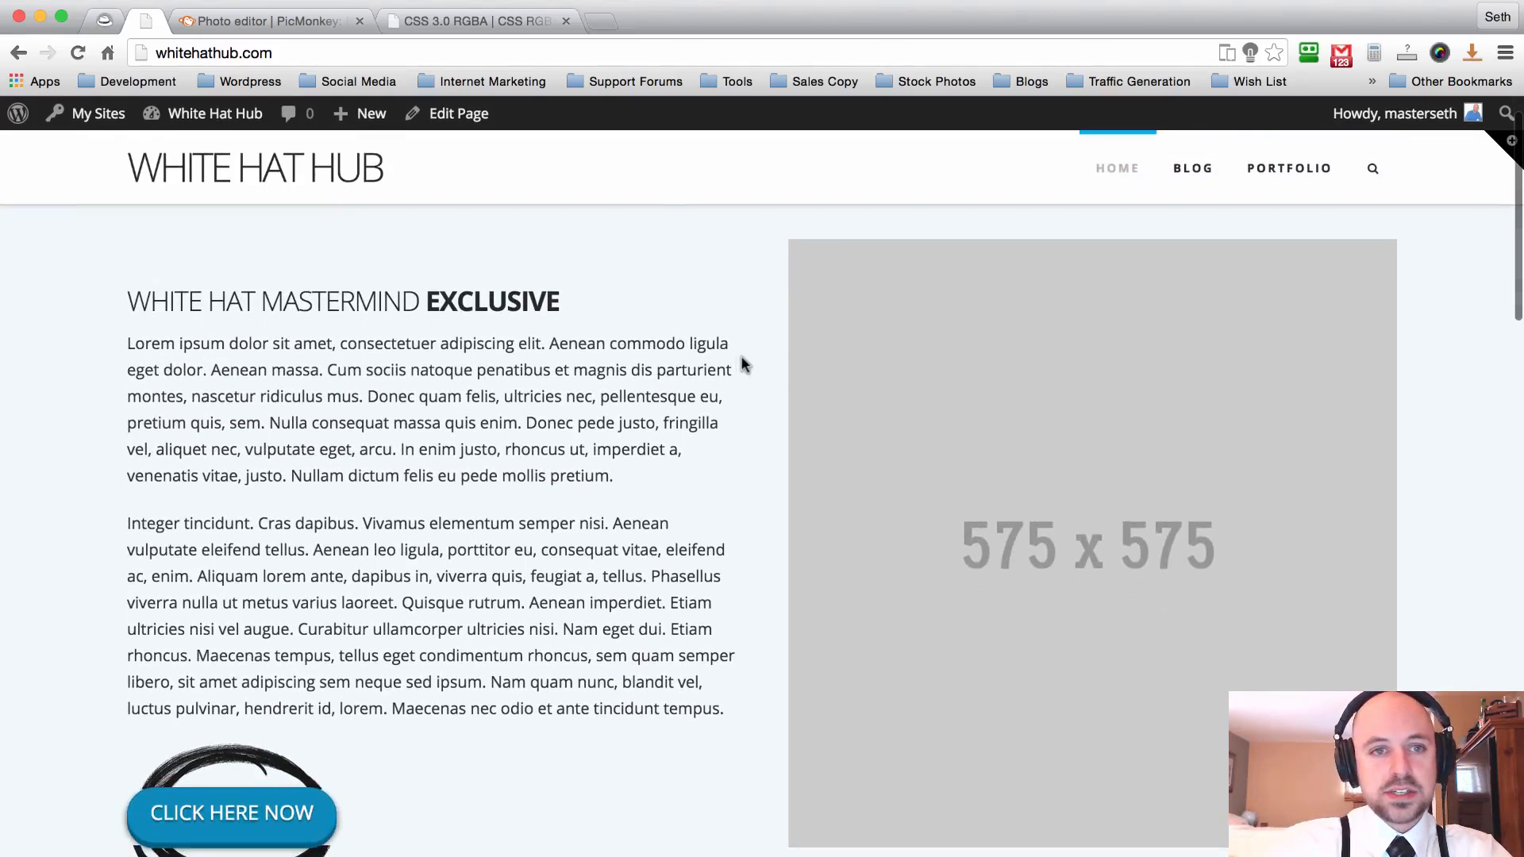
{"action": "left_click", "coordinate": [274, 29]}
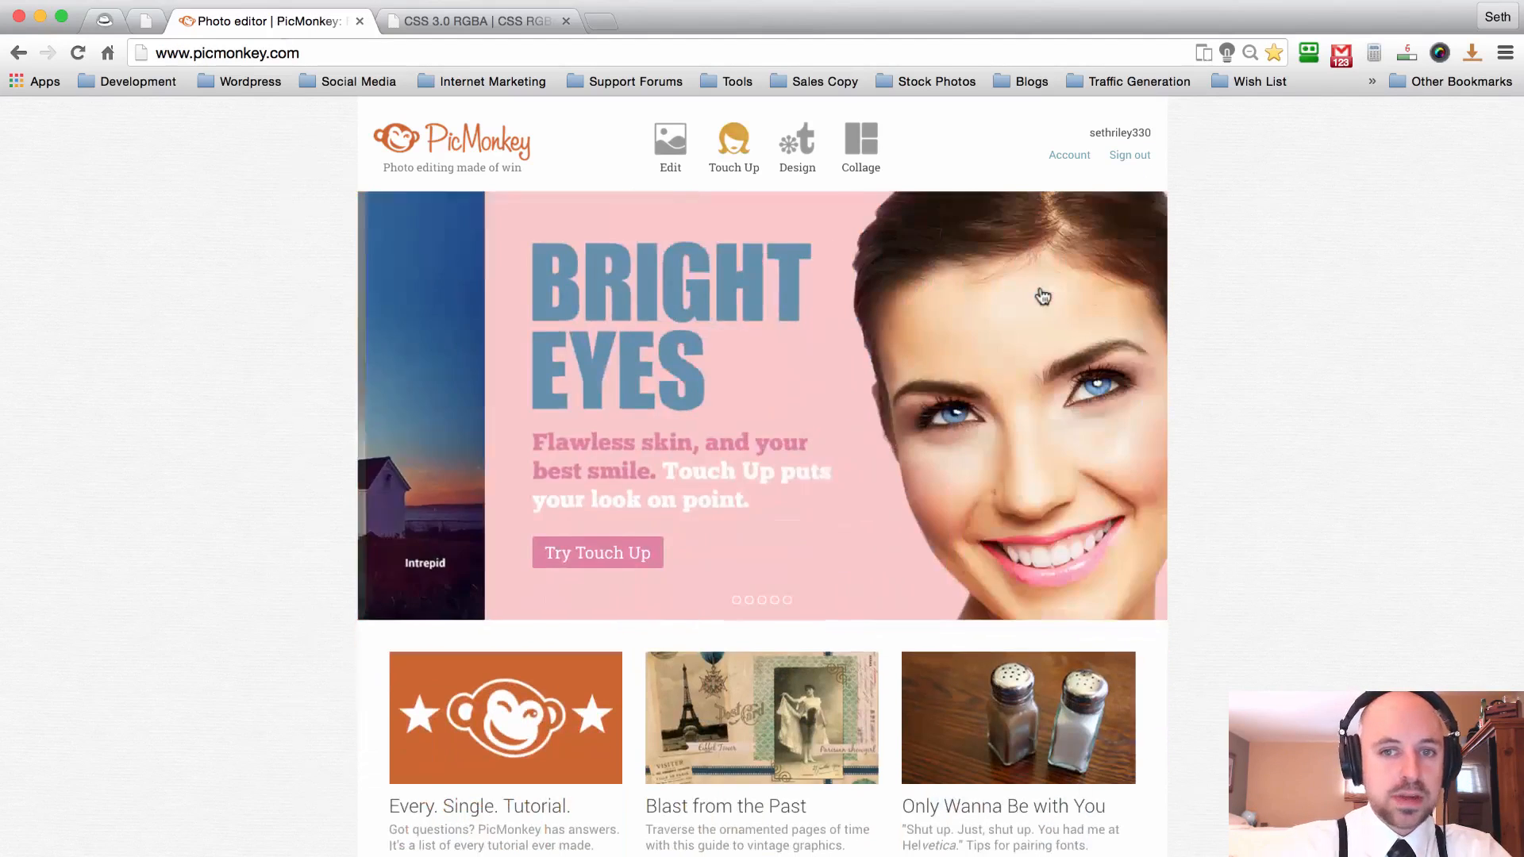
Create a custom design canvas with width 575 and height 575 pixels.
{"action": "mouse_move", "coordinate": [793, 141]}
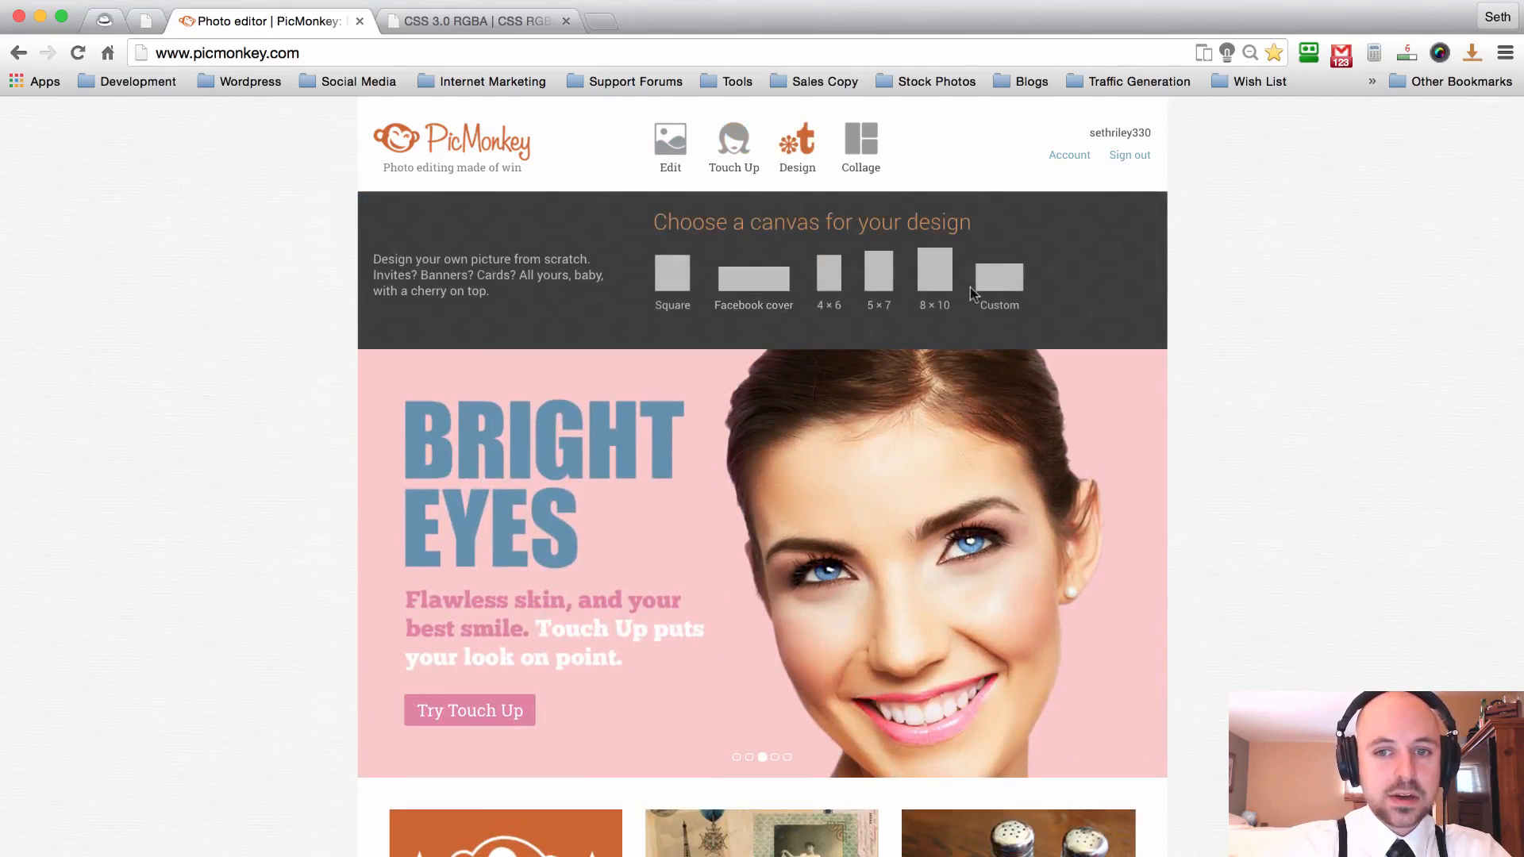
{"action": "left_click", "coordinate": [992, 282]}
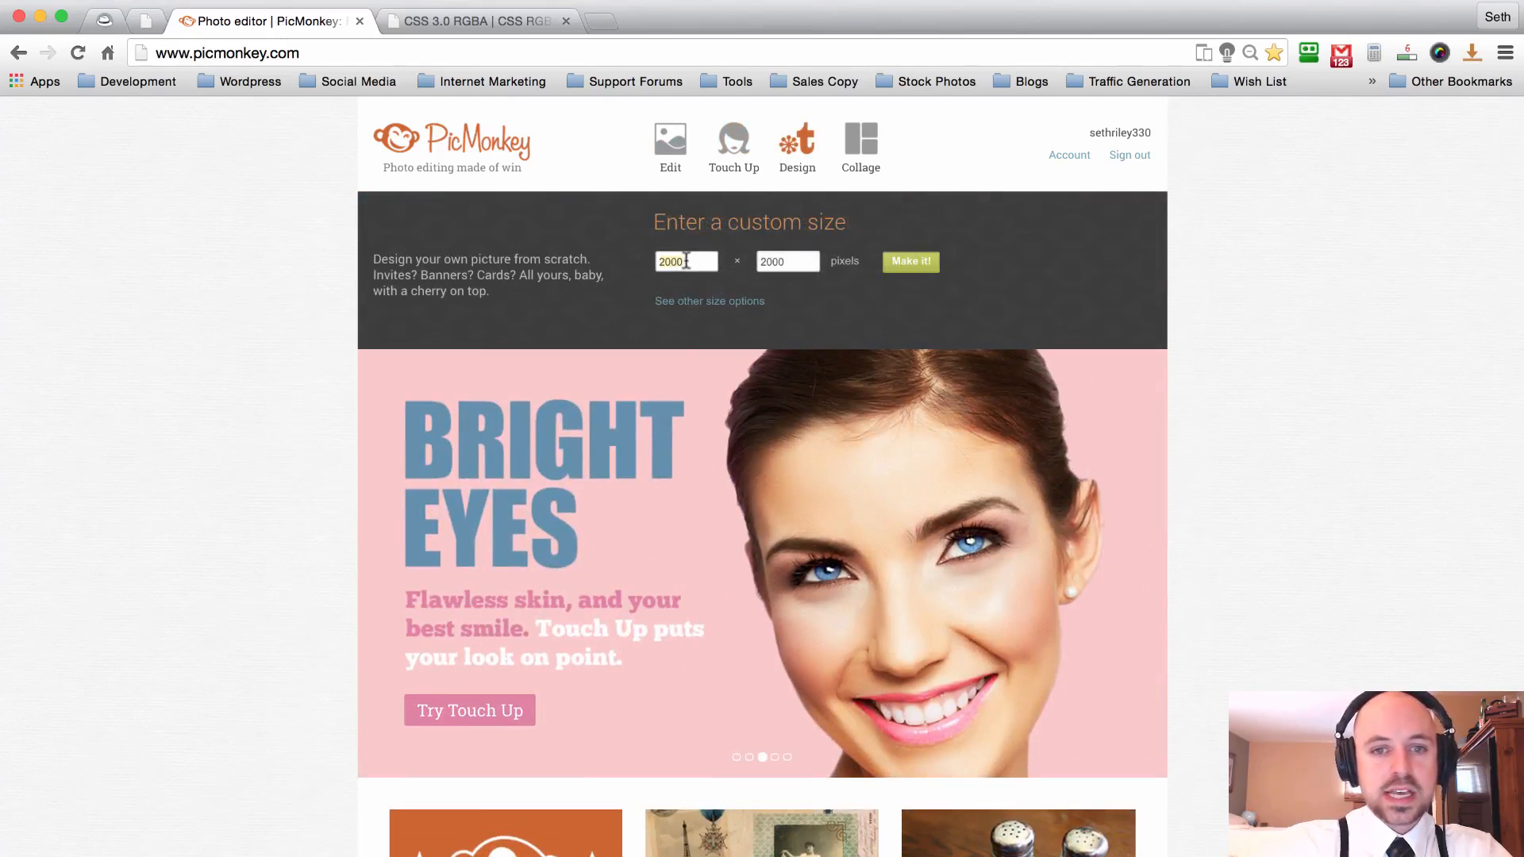
{"action": "key", "text": "BackSpace"}
{"action": "type", "text": "575"}
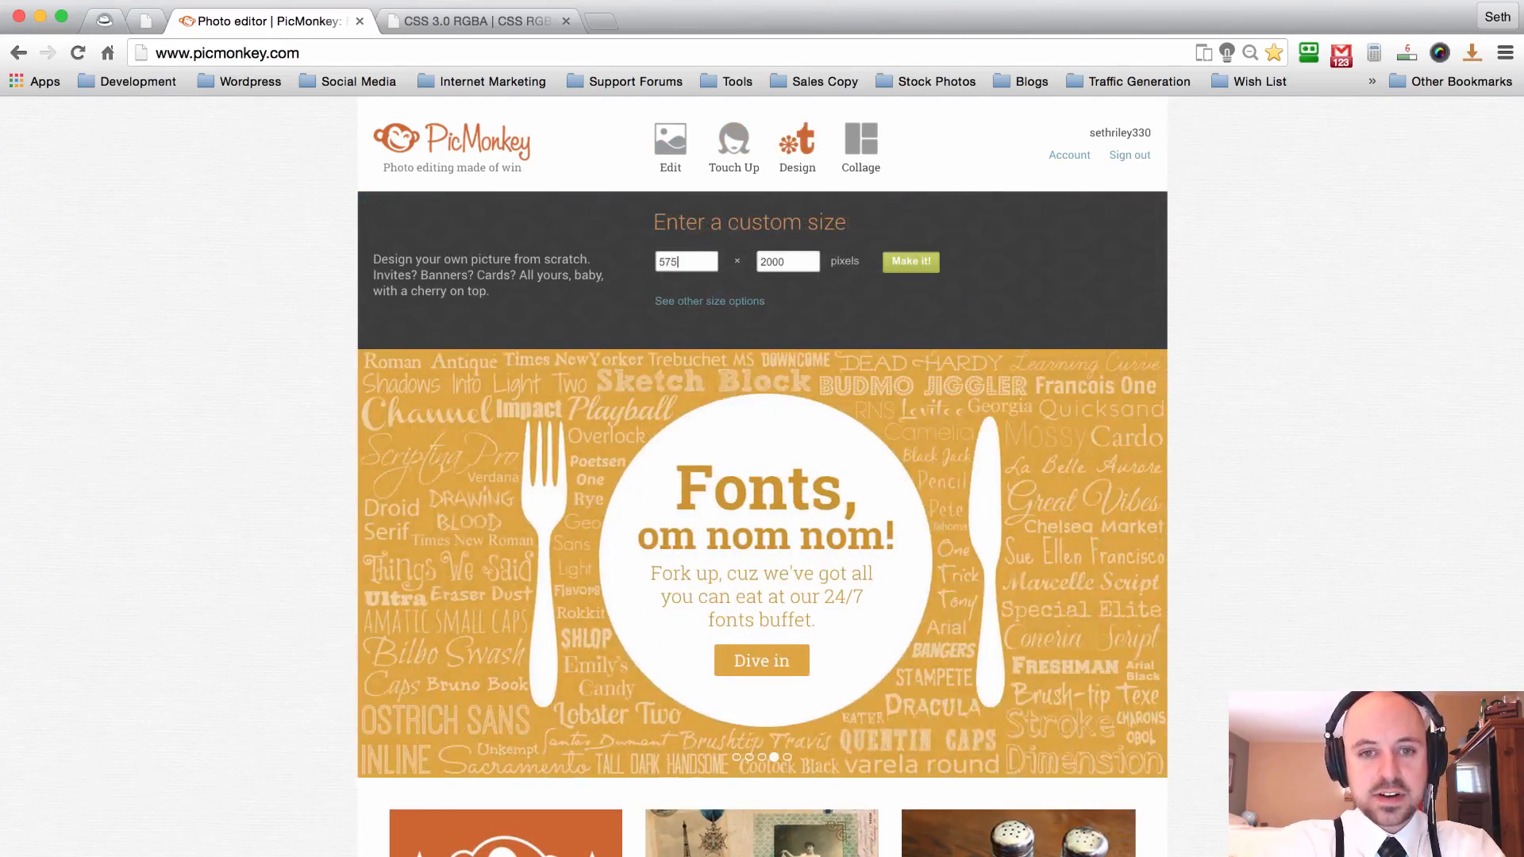
{"action": "double_click", "coordinate": [794, 257]}
{"action": "key", "text": "BackSpace"}
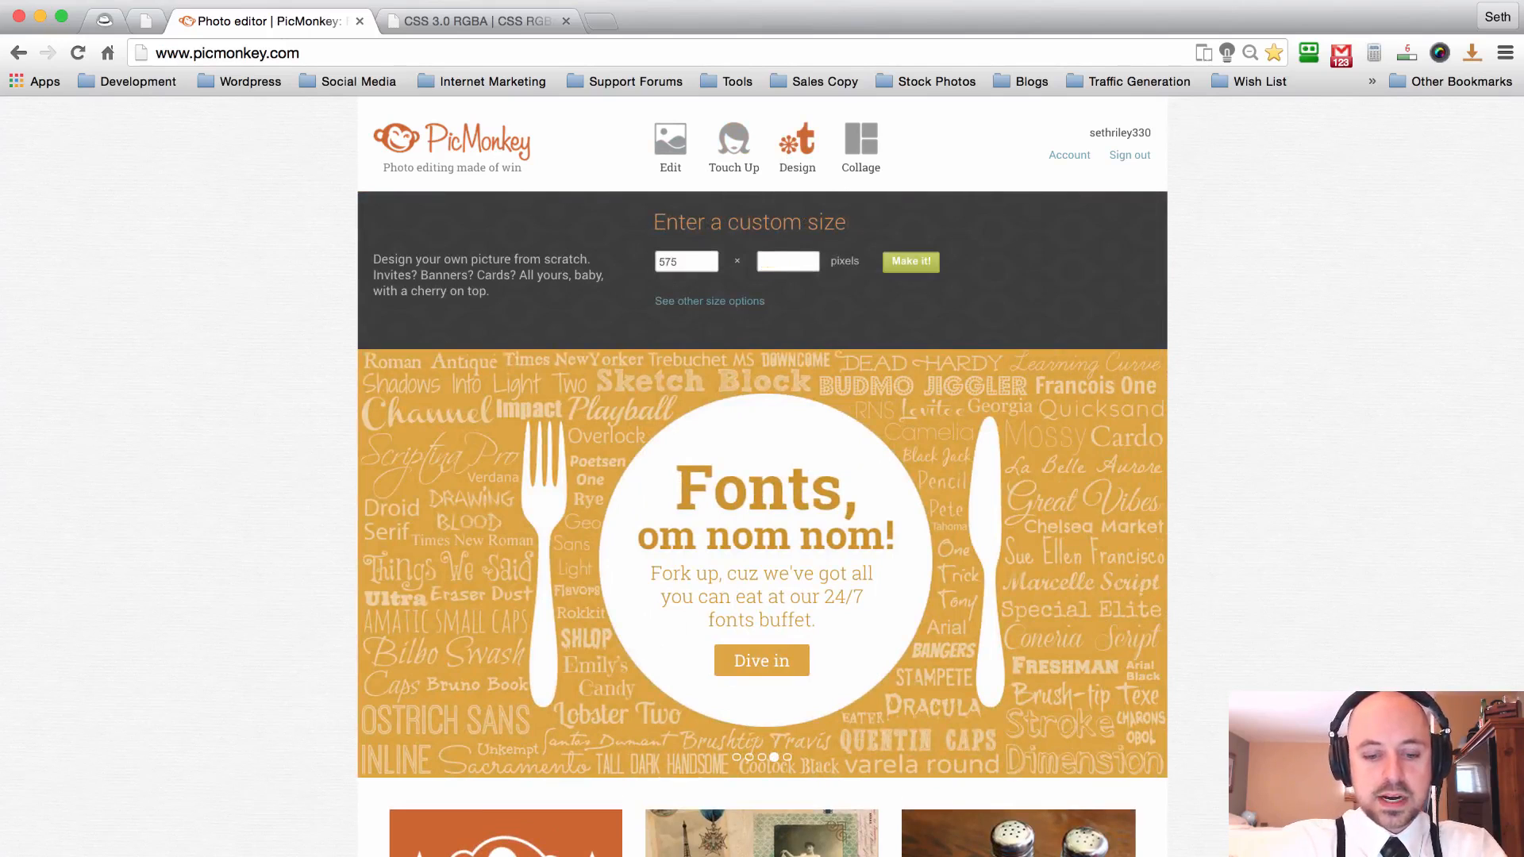
{"action": "type", "text": "575"}
{"action": "left_click", "coordinate": [910, 261]}
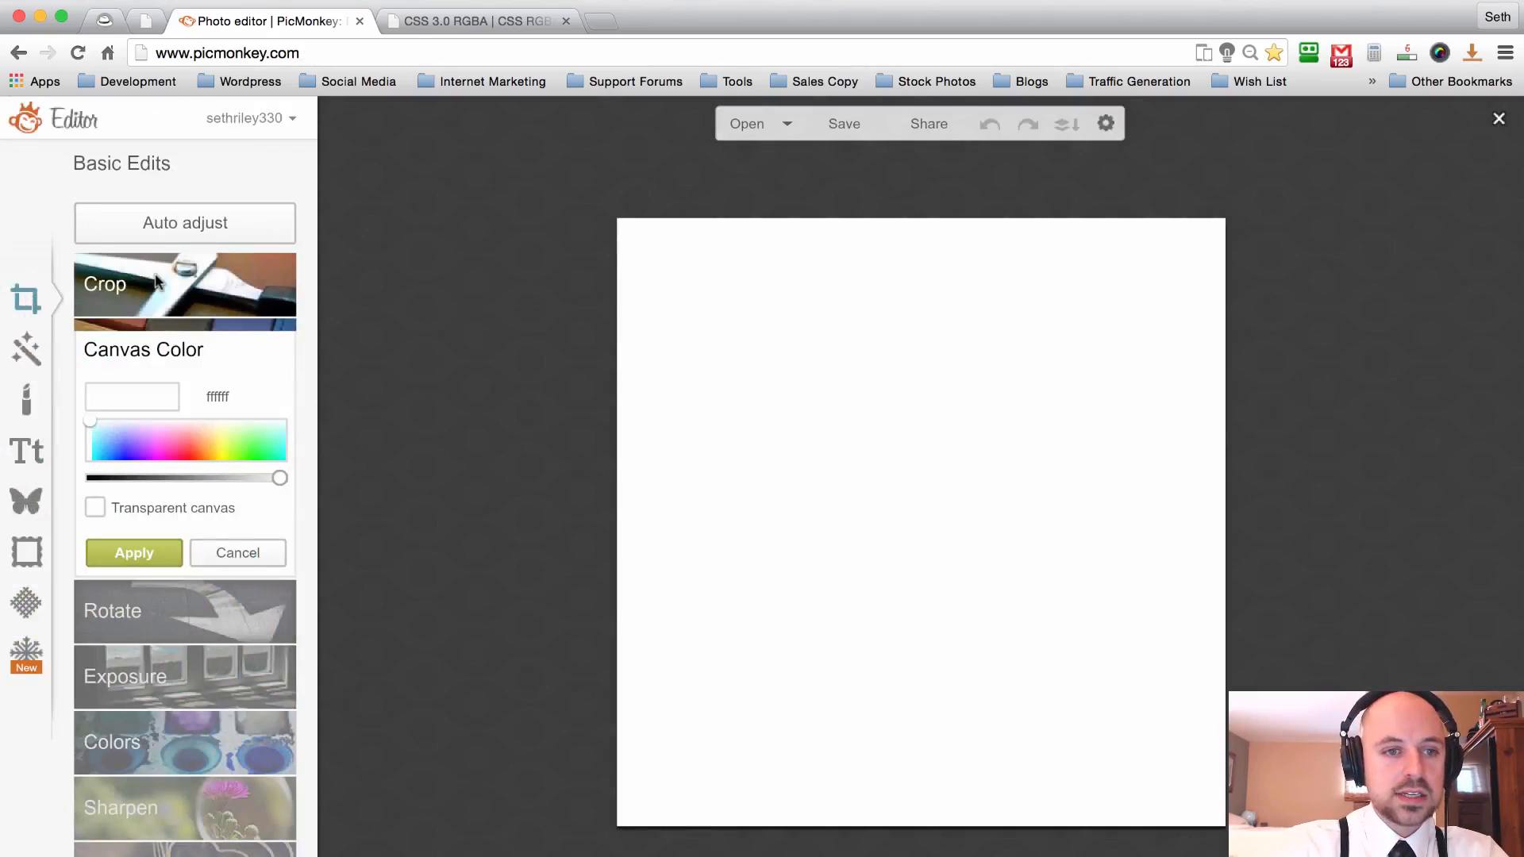
Browse Effects, open and cancel Crop, and bring up Canvas Color for the white canvas.
{"action": "left_click", "coordinate": [26, 353]}
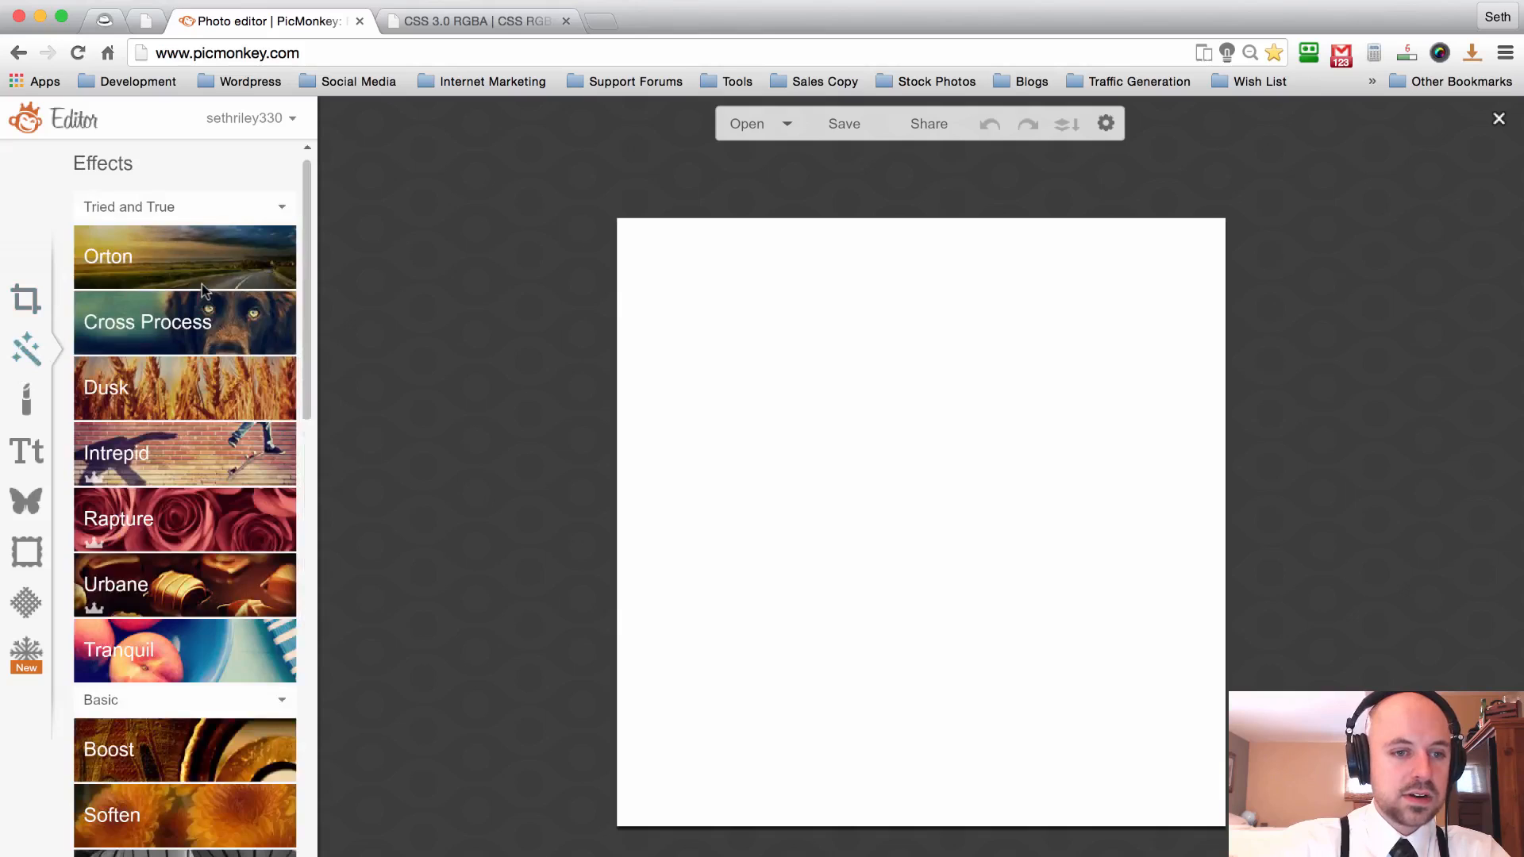
{"action": "scroll", "coordinate": [201, 284], "scroll_direction": "down", "scroll_amount": 20}
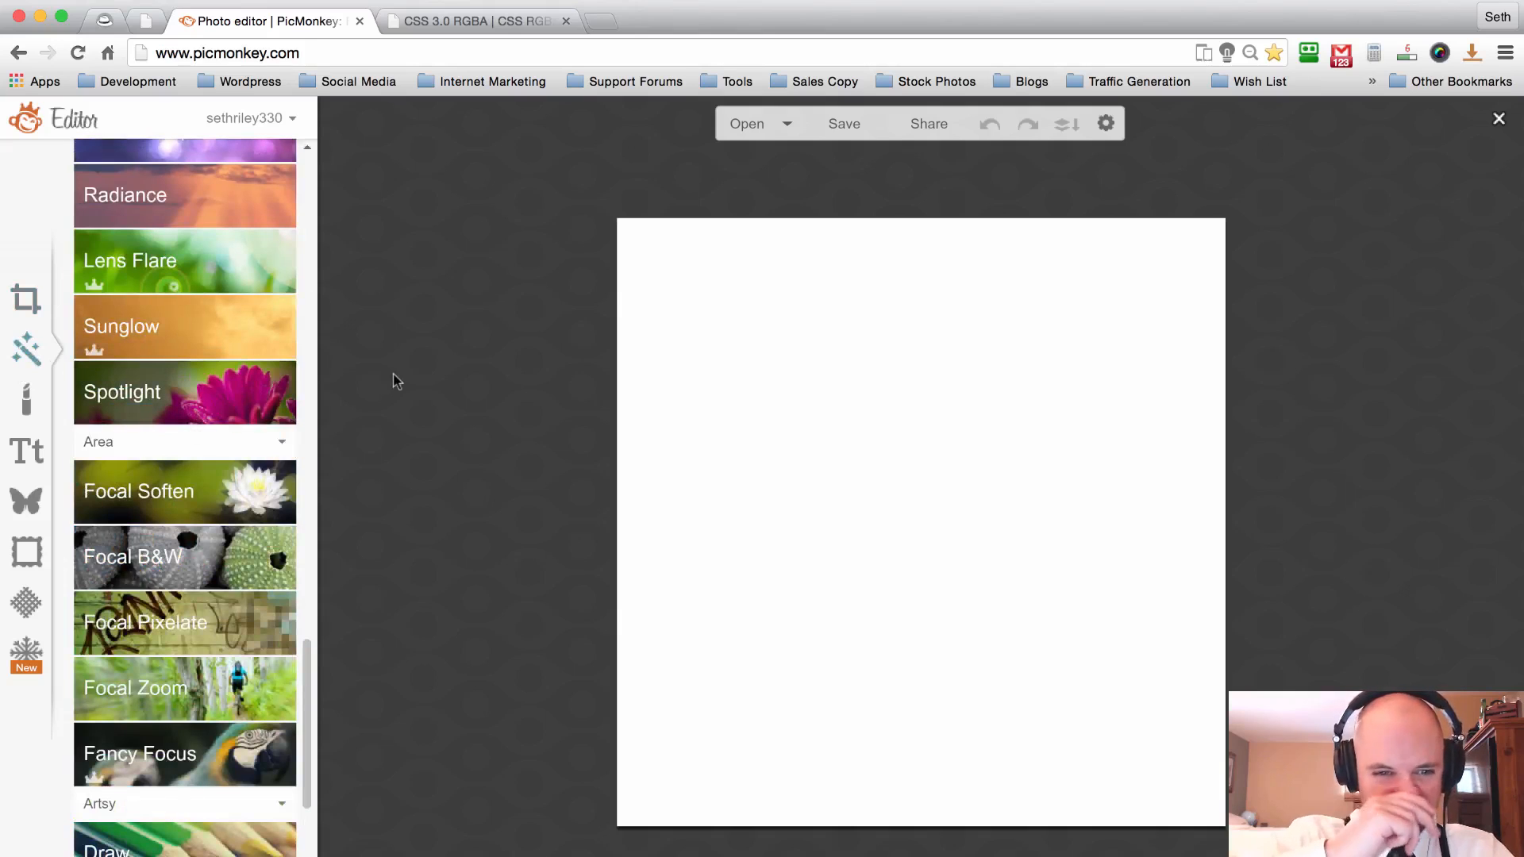
{"action": "left_click", "coordinate": [25, 301]}
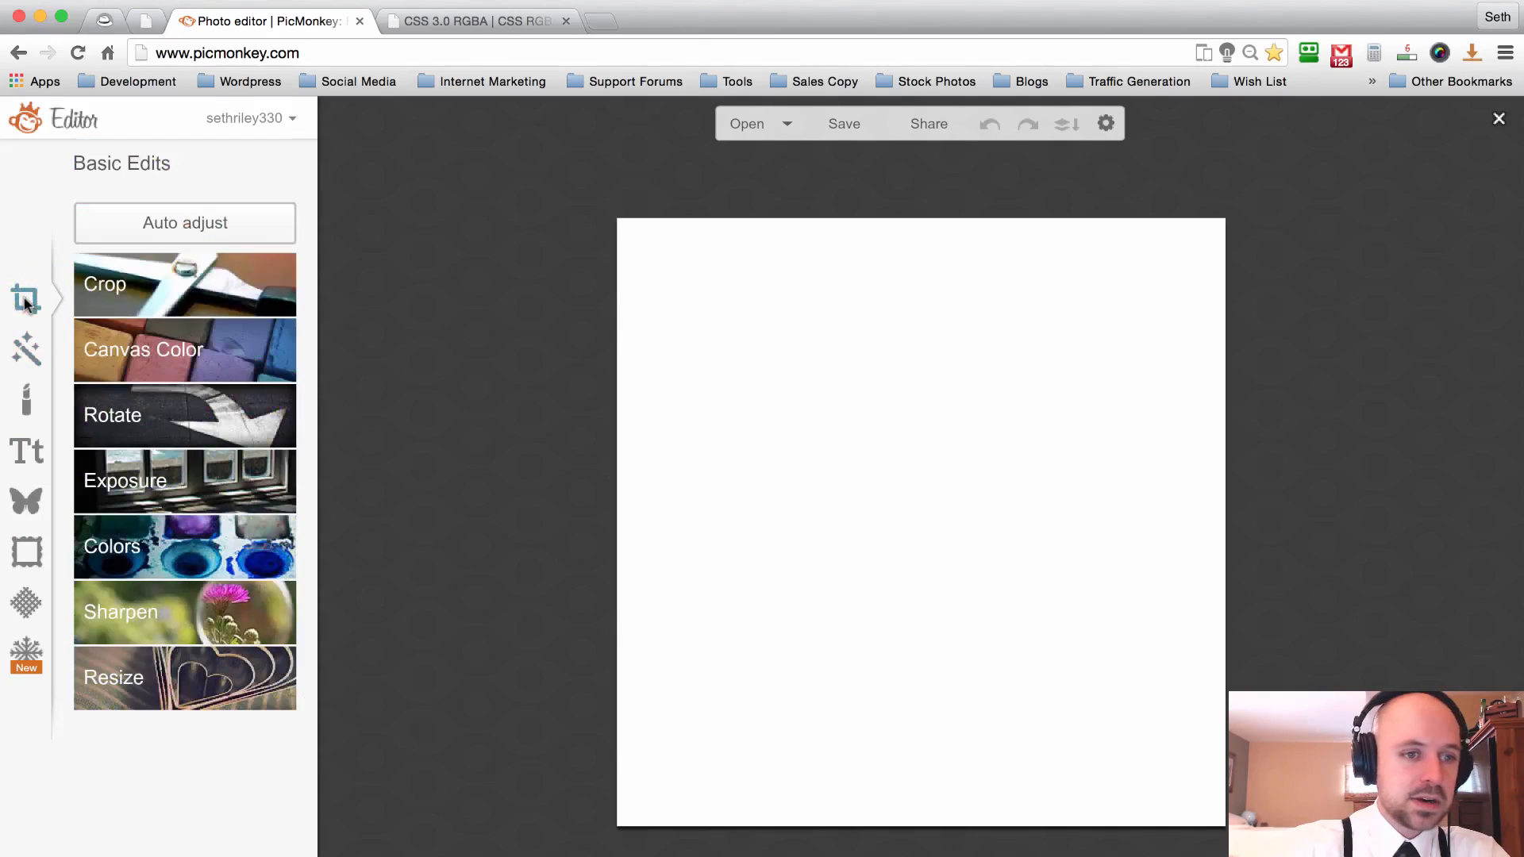
{"action": "left_click", "coordinate": [175, 283]}
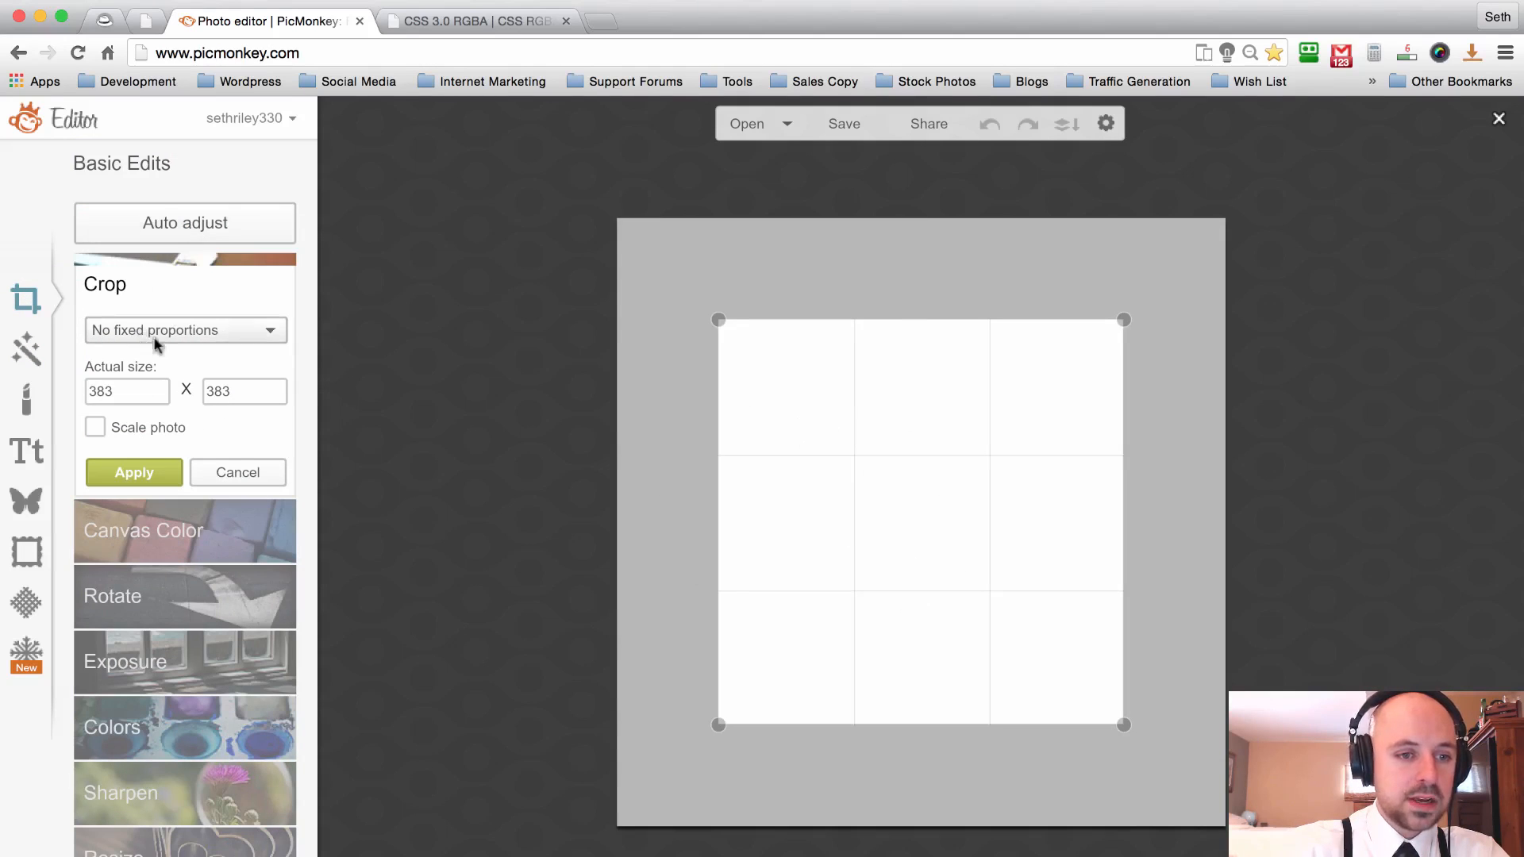
{"action": "left_click", "coordinate": [240, 472]}
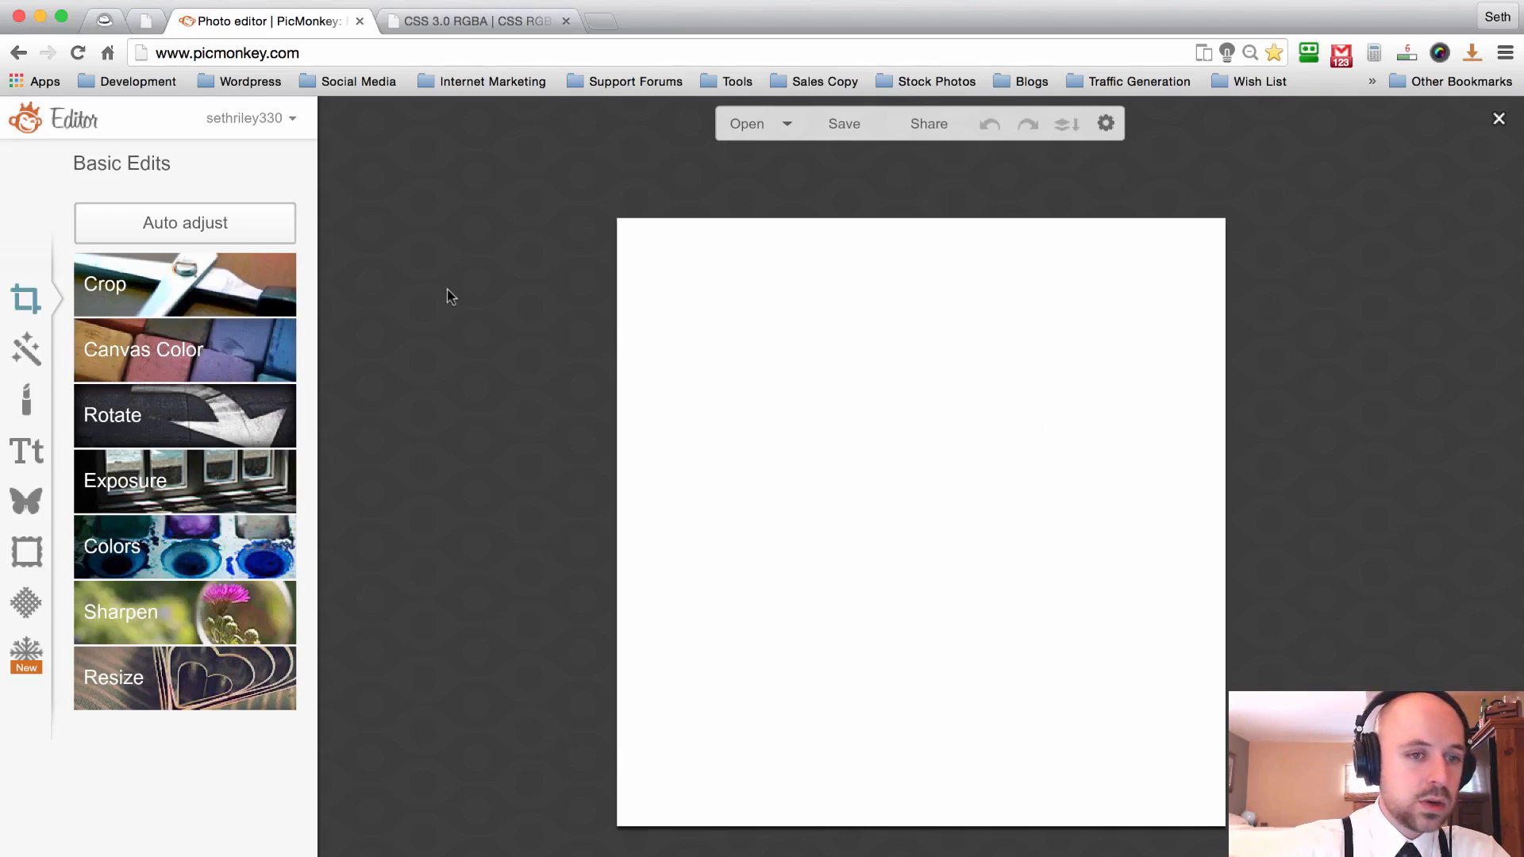
{"action": "left_click", "coordinate": [170, 347]}
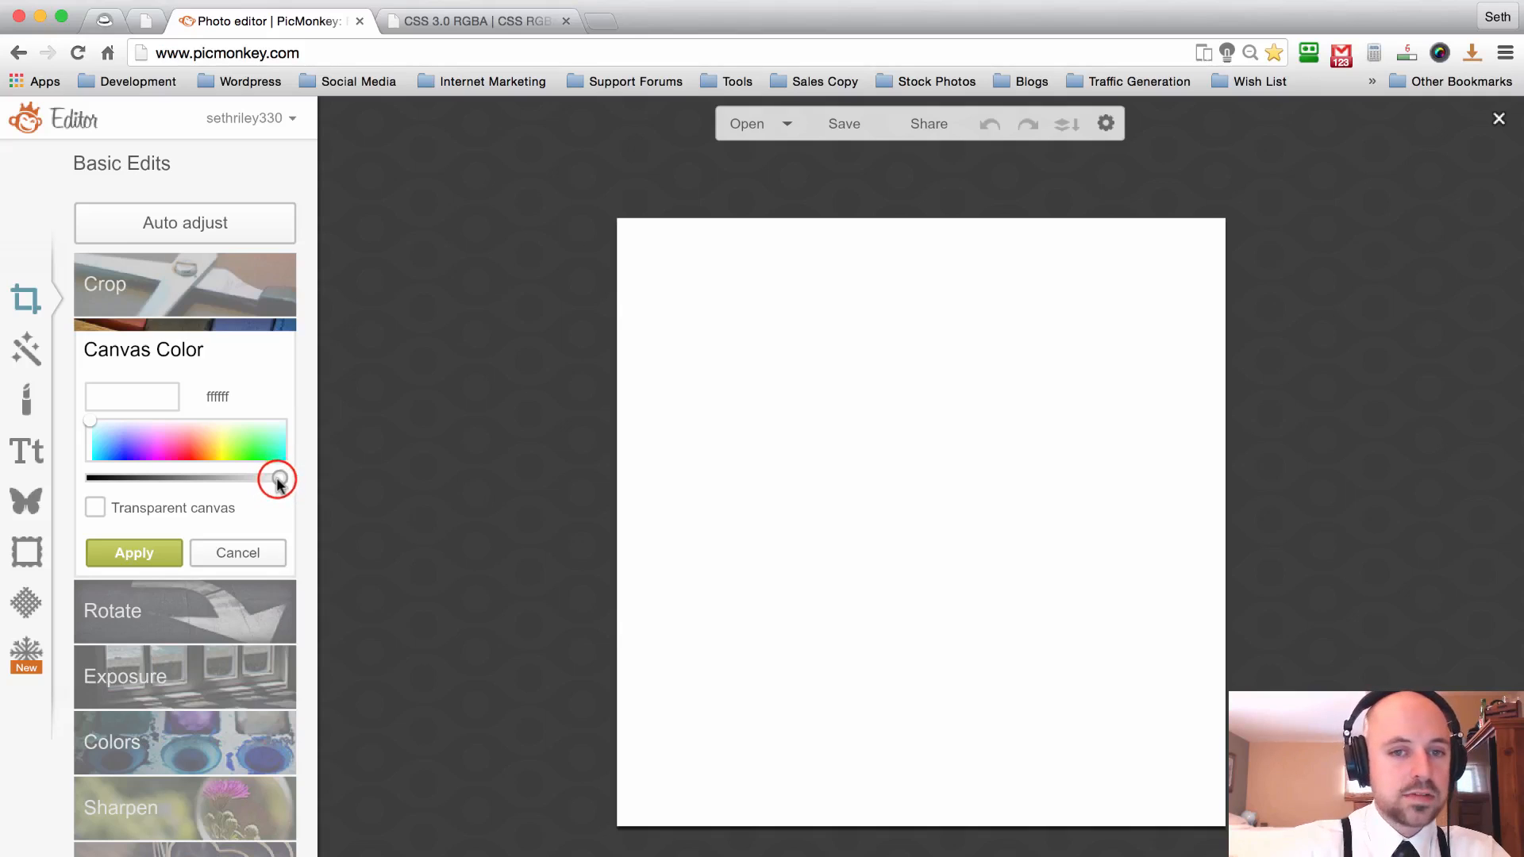
Fill the canvas with solid light grey bebebe, leaving Transparent canvas off.
{"action": "left_click_drag", "start_coordinate": [277, 480], "coordinate": [215, 480]}
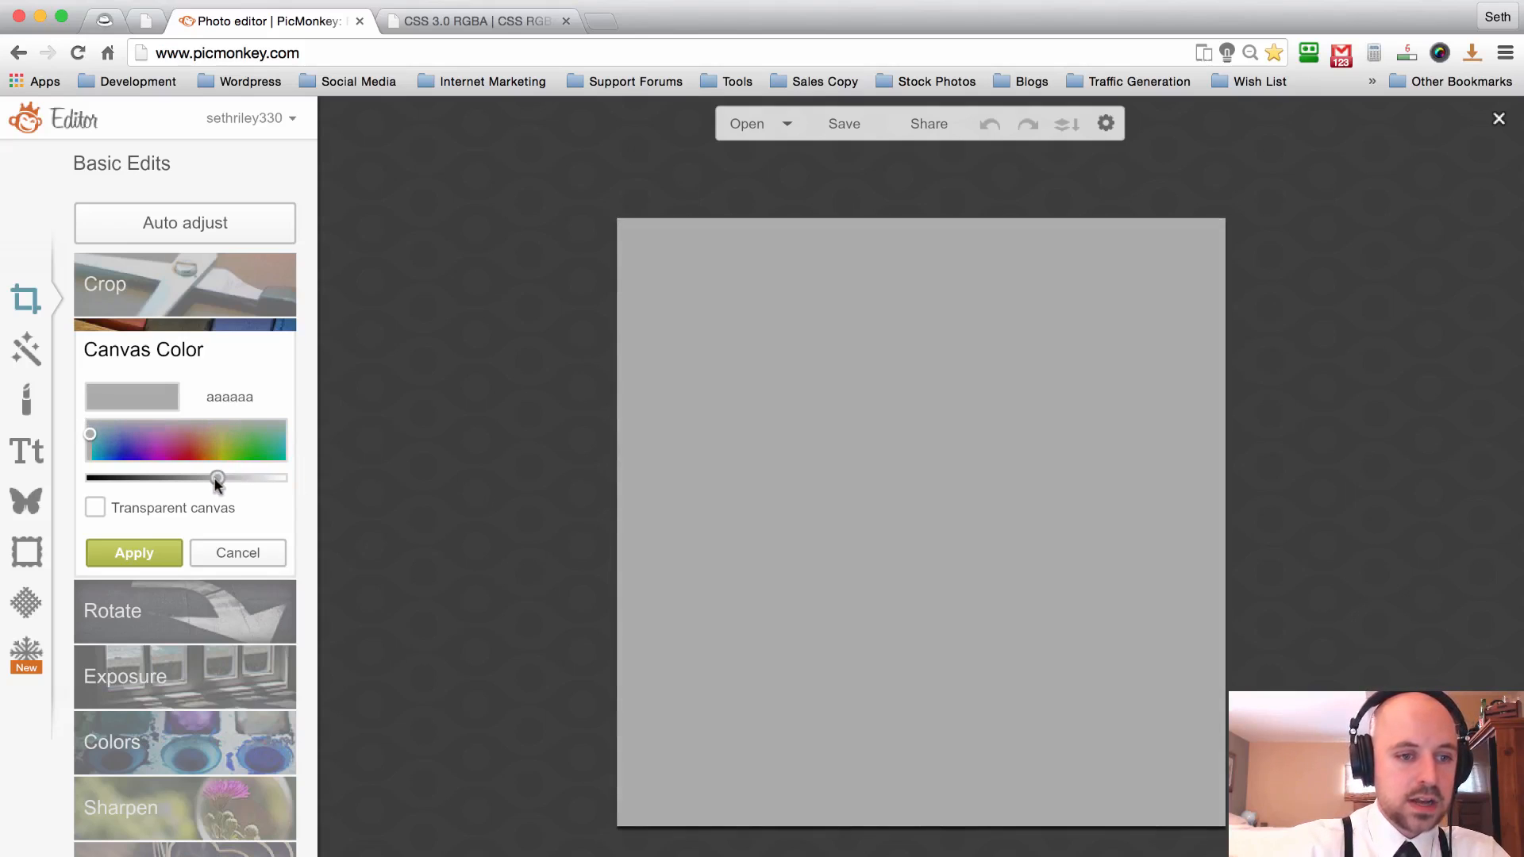
{"action": "left_click", "coordinate": [106, 512]}
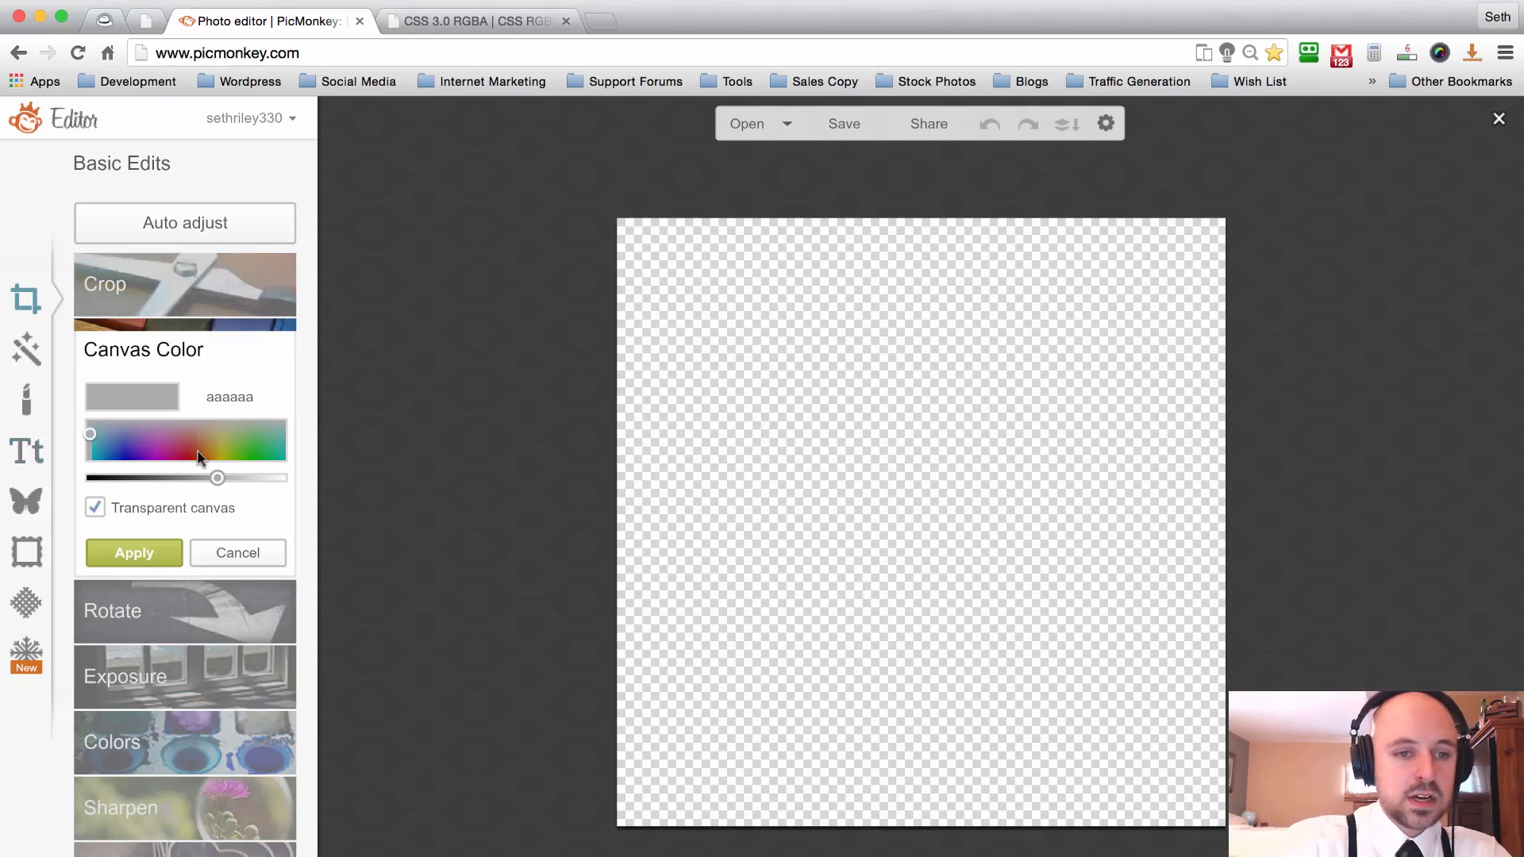
{"action": "left_click", "coordinate": [95, 508]}
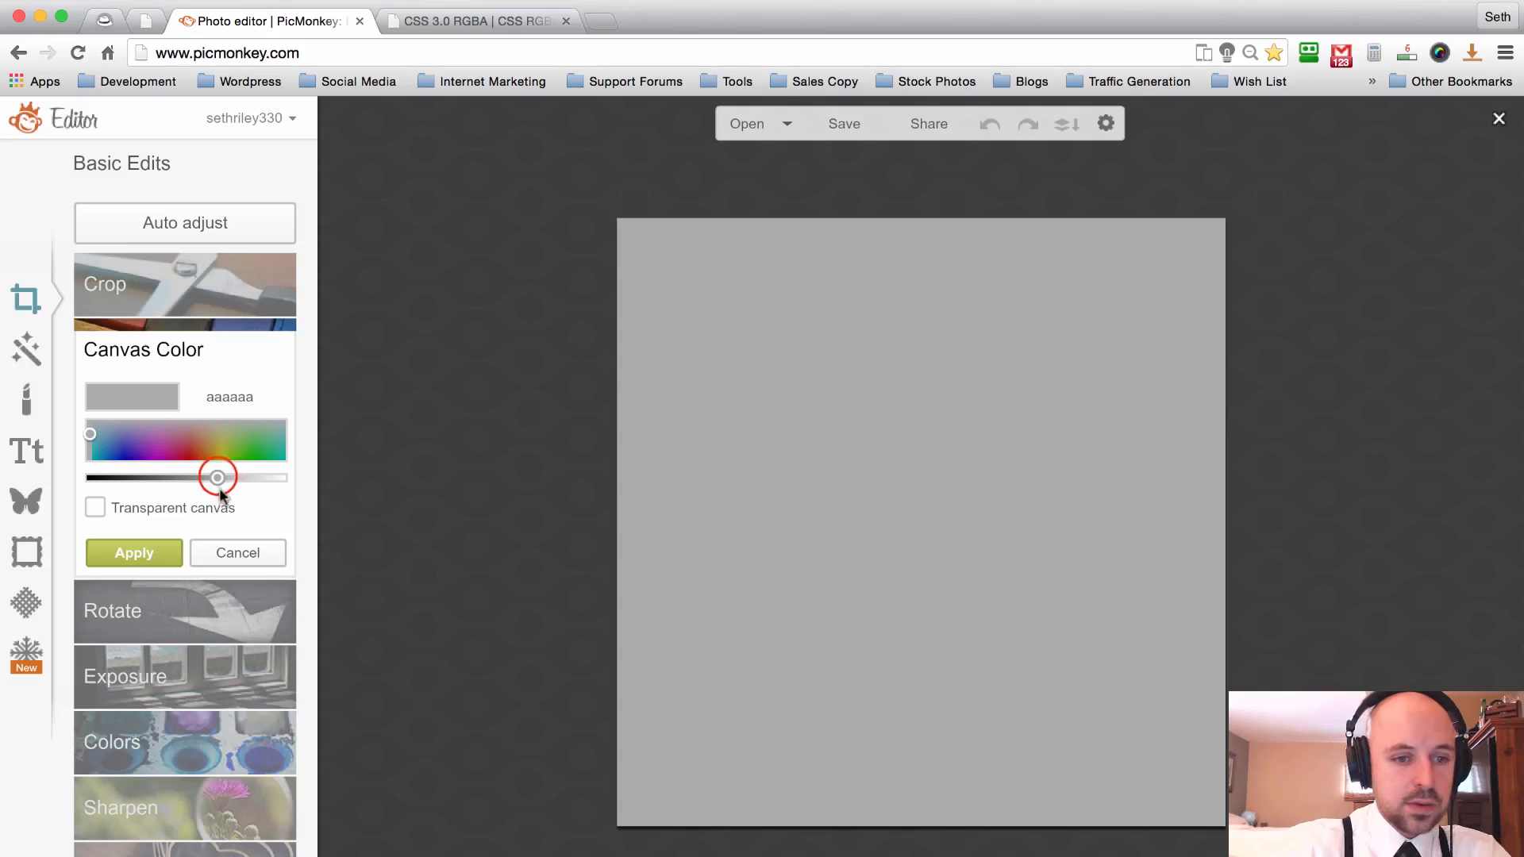
{"action": "left_click_drag", "start_coordinate": [218, 480], "coordinate": [232, 484]}
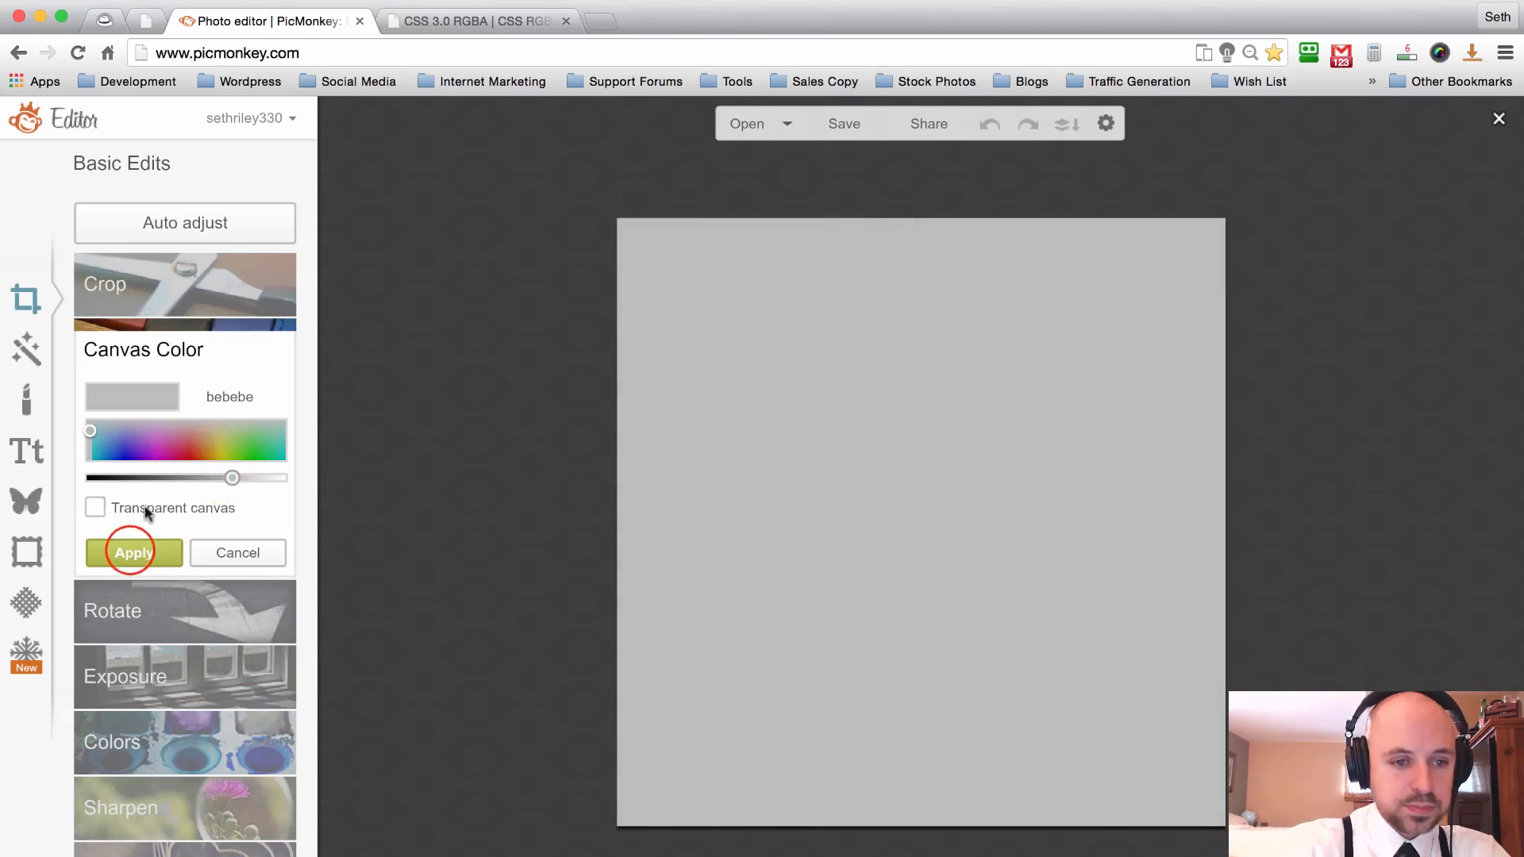
{"action": "left_click", "coordinate": [129, 553]}
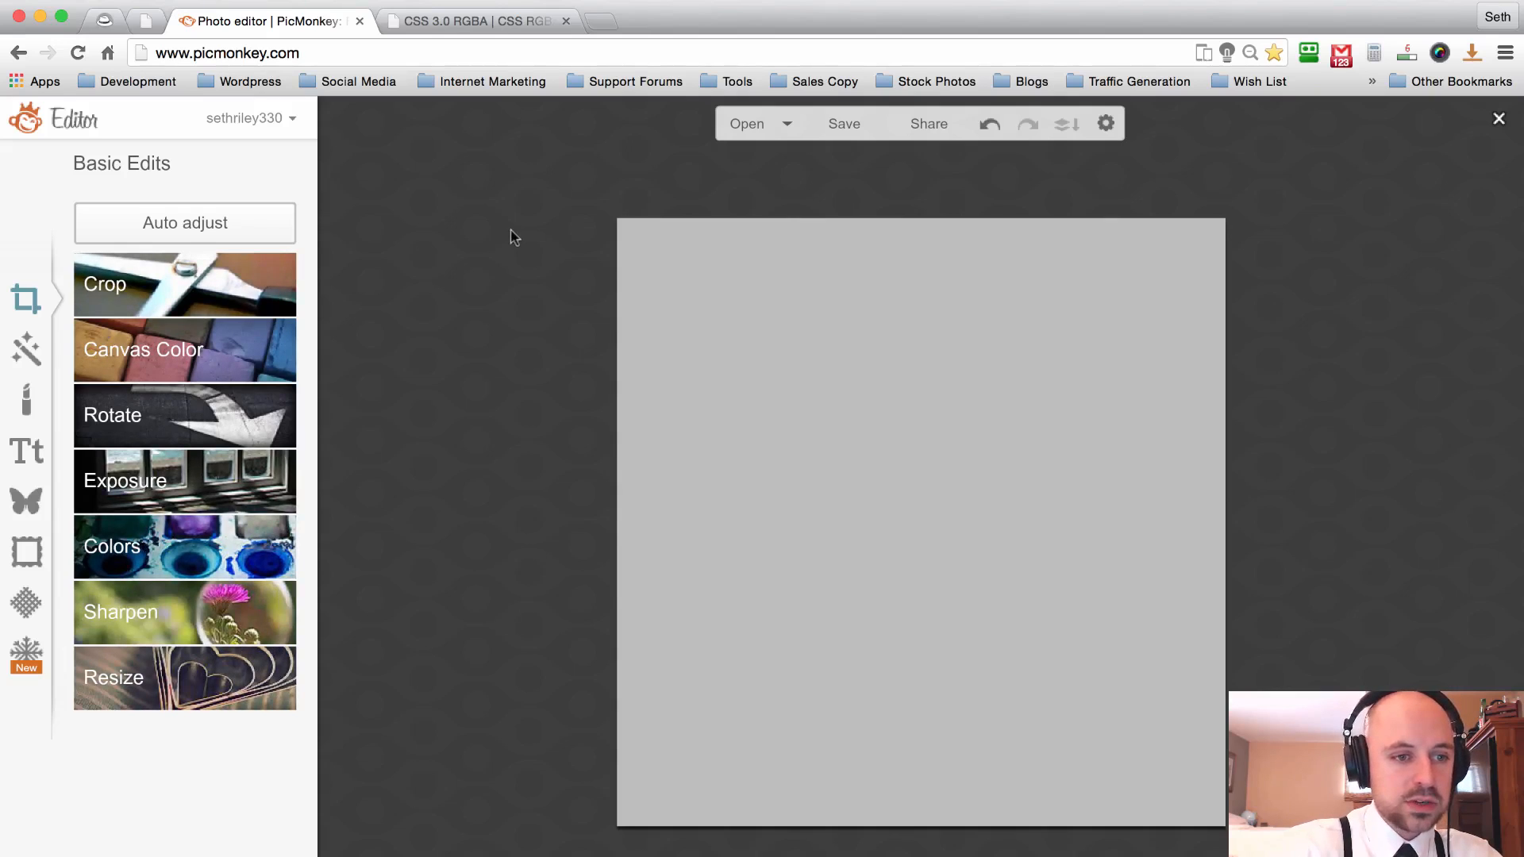
Scroll through the Effects list and preview the Intrepid effect on the grey canvas.
{"action": "left_click", "coordinate": [28, 347]}
{"action": "scroll", "coordinate": [175, 367], "scroll_direction": "up", "scroll_amount": 15}
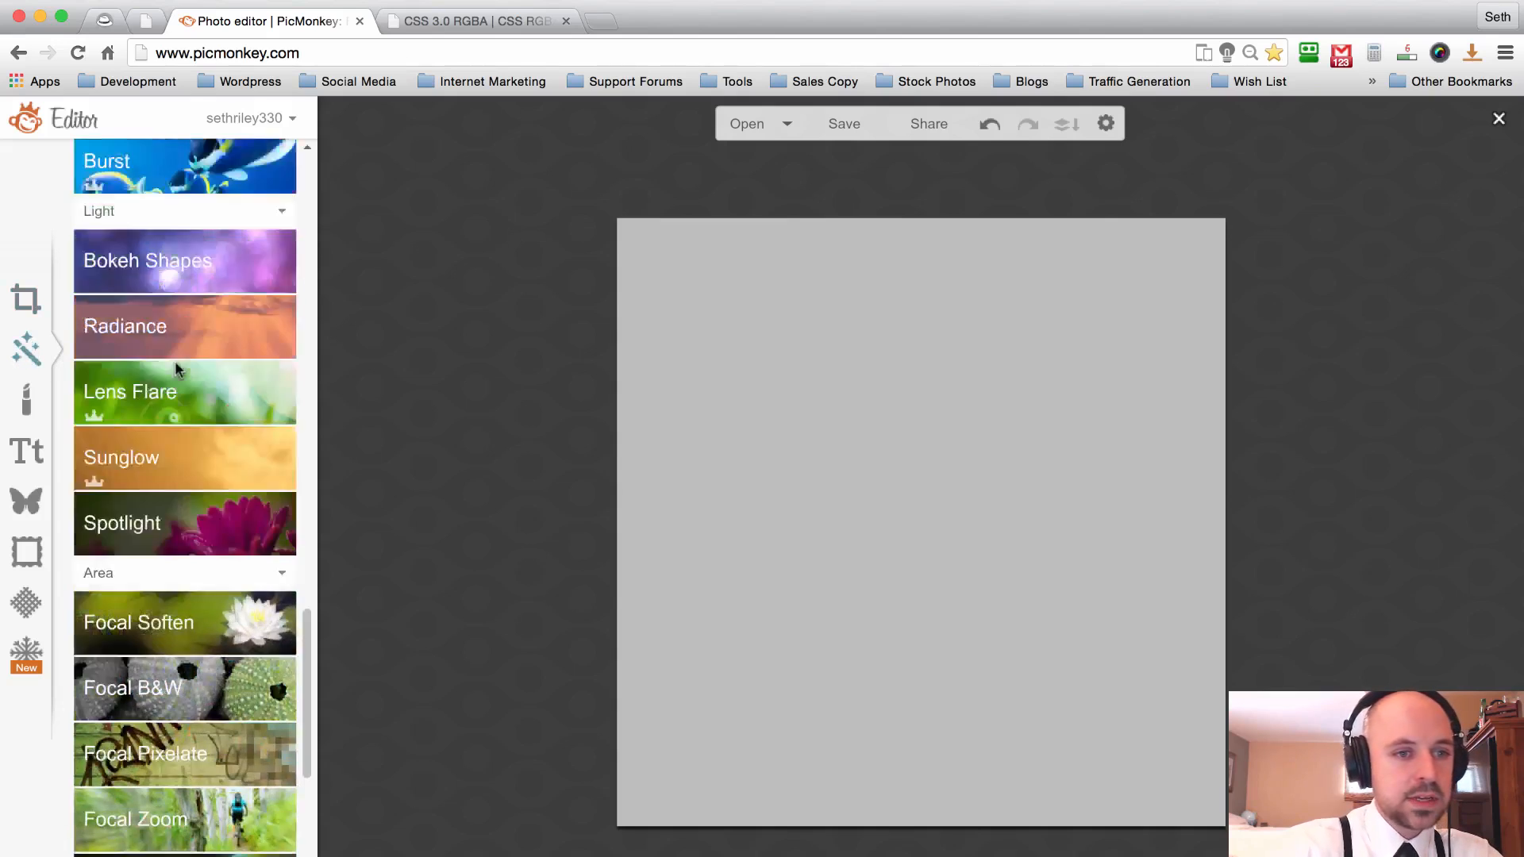
{"action": "left_click", "coordinate": [305, 289]}
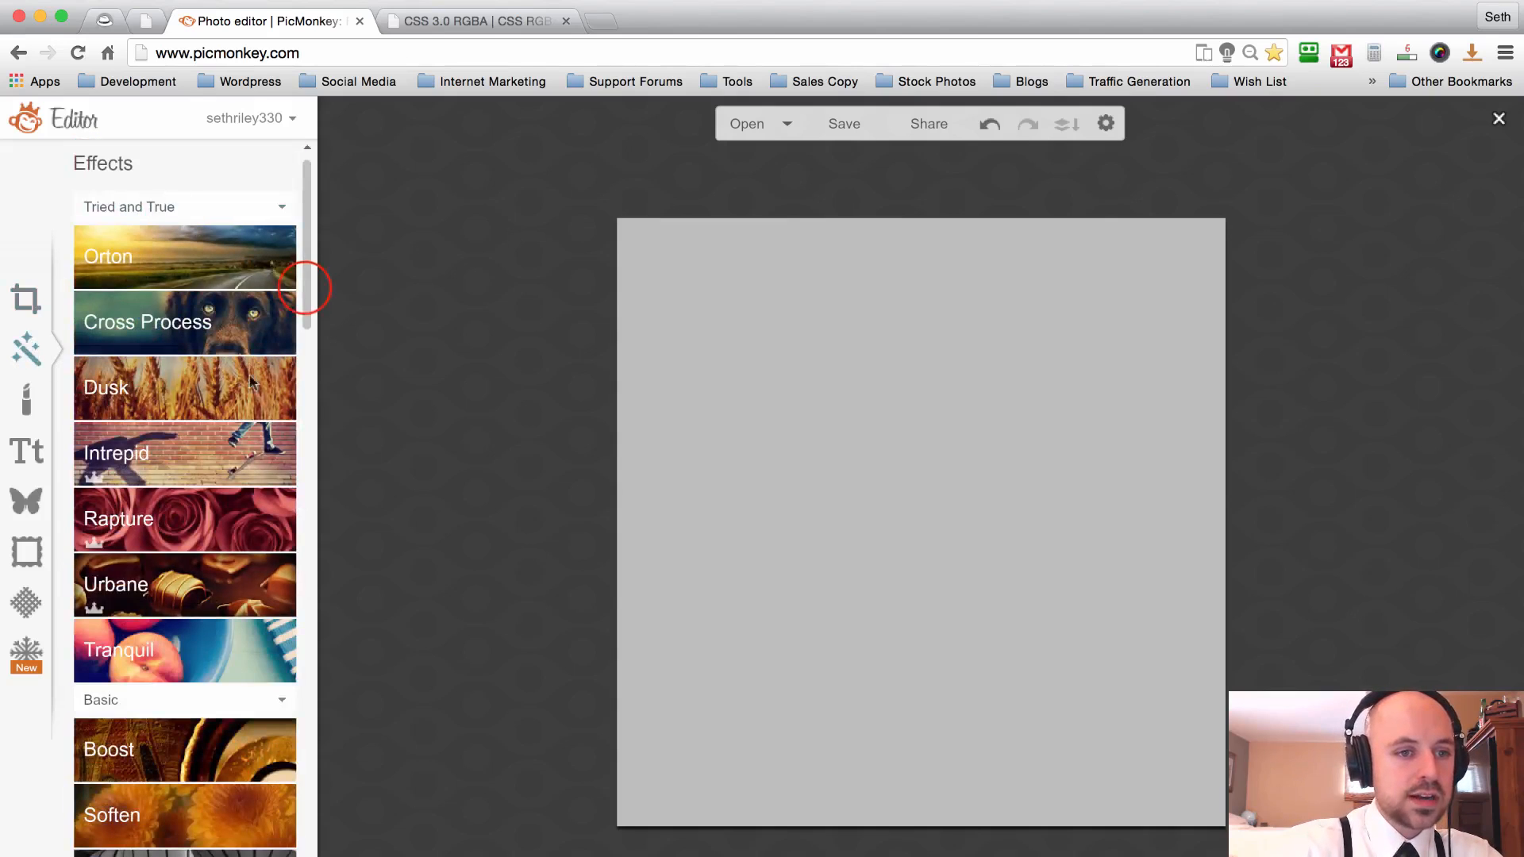
{"action": "left_click_drag", "start_coordinate": [304, 288], "coordinate": [326, 207]}
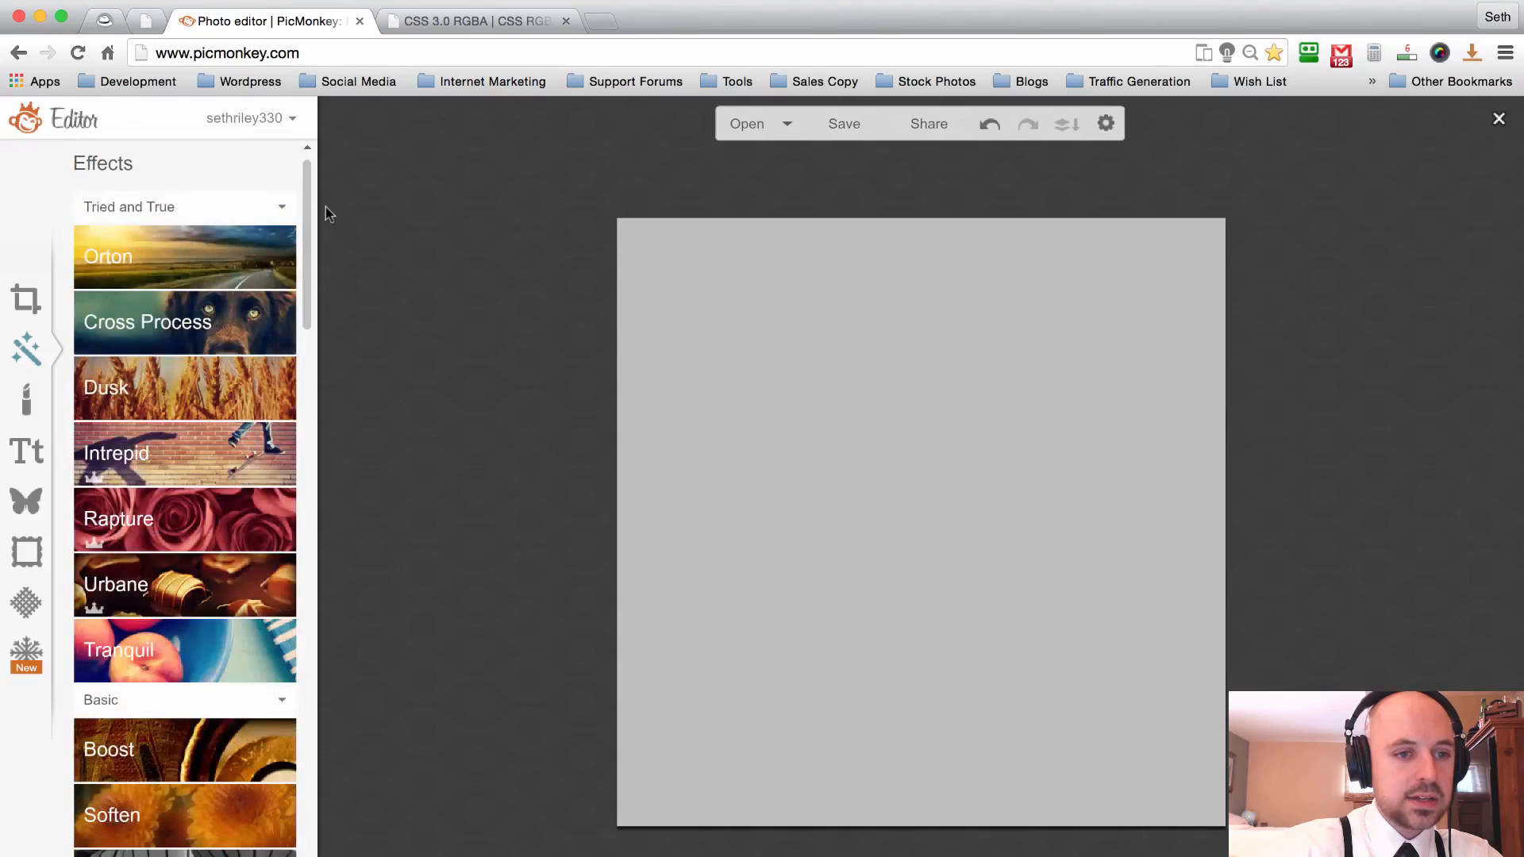
{"action": "left_click", "coordinate": [180, 446]}
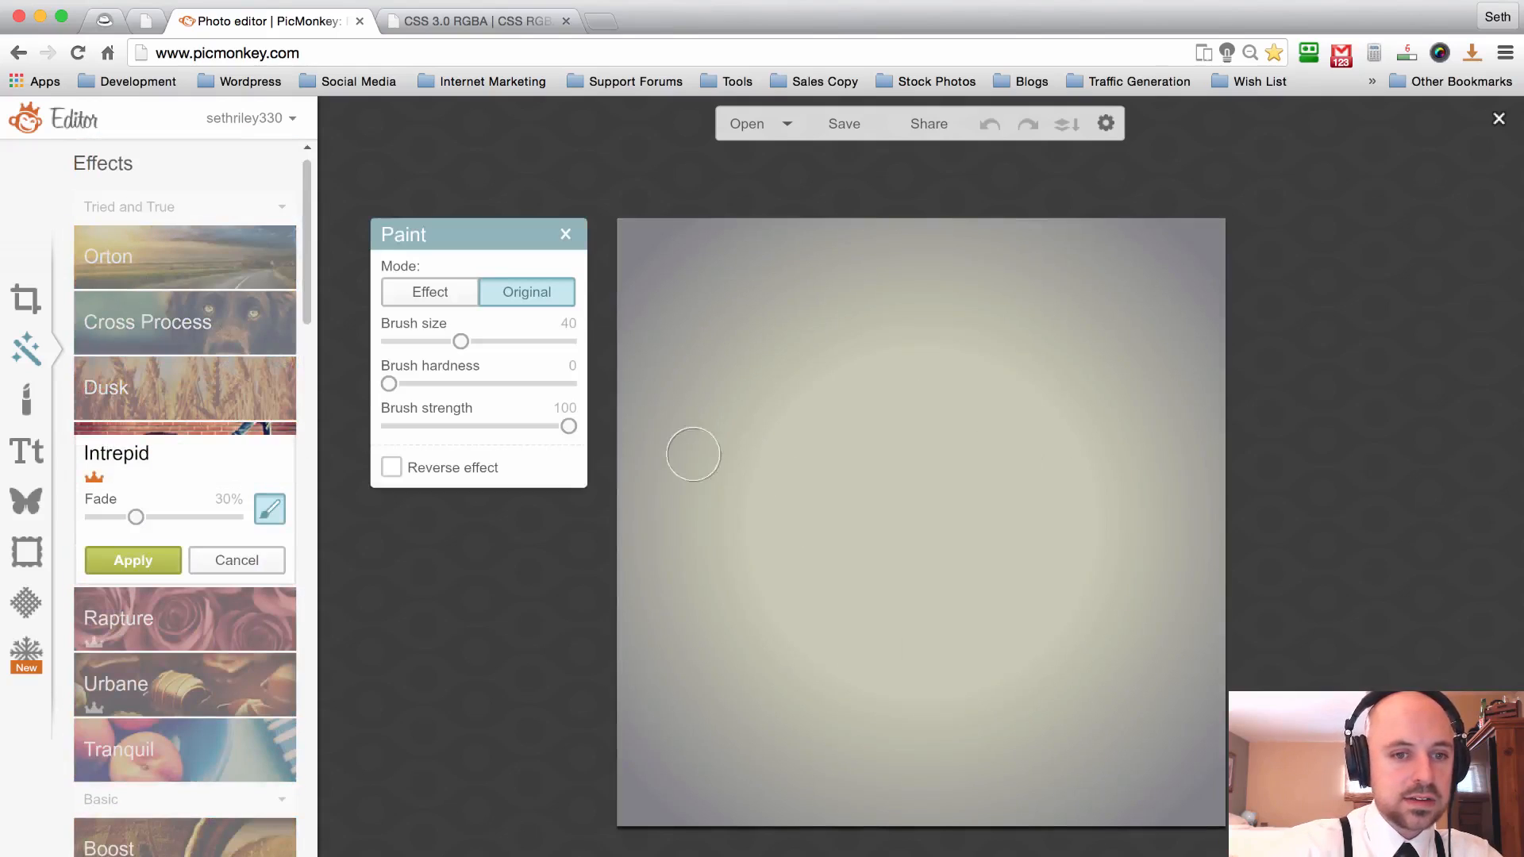
Try Intrepid fade levels of 50%, 0% and about 27%, then discard the effect.
{"action": "left_click", "coordinate": [133, 517]}
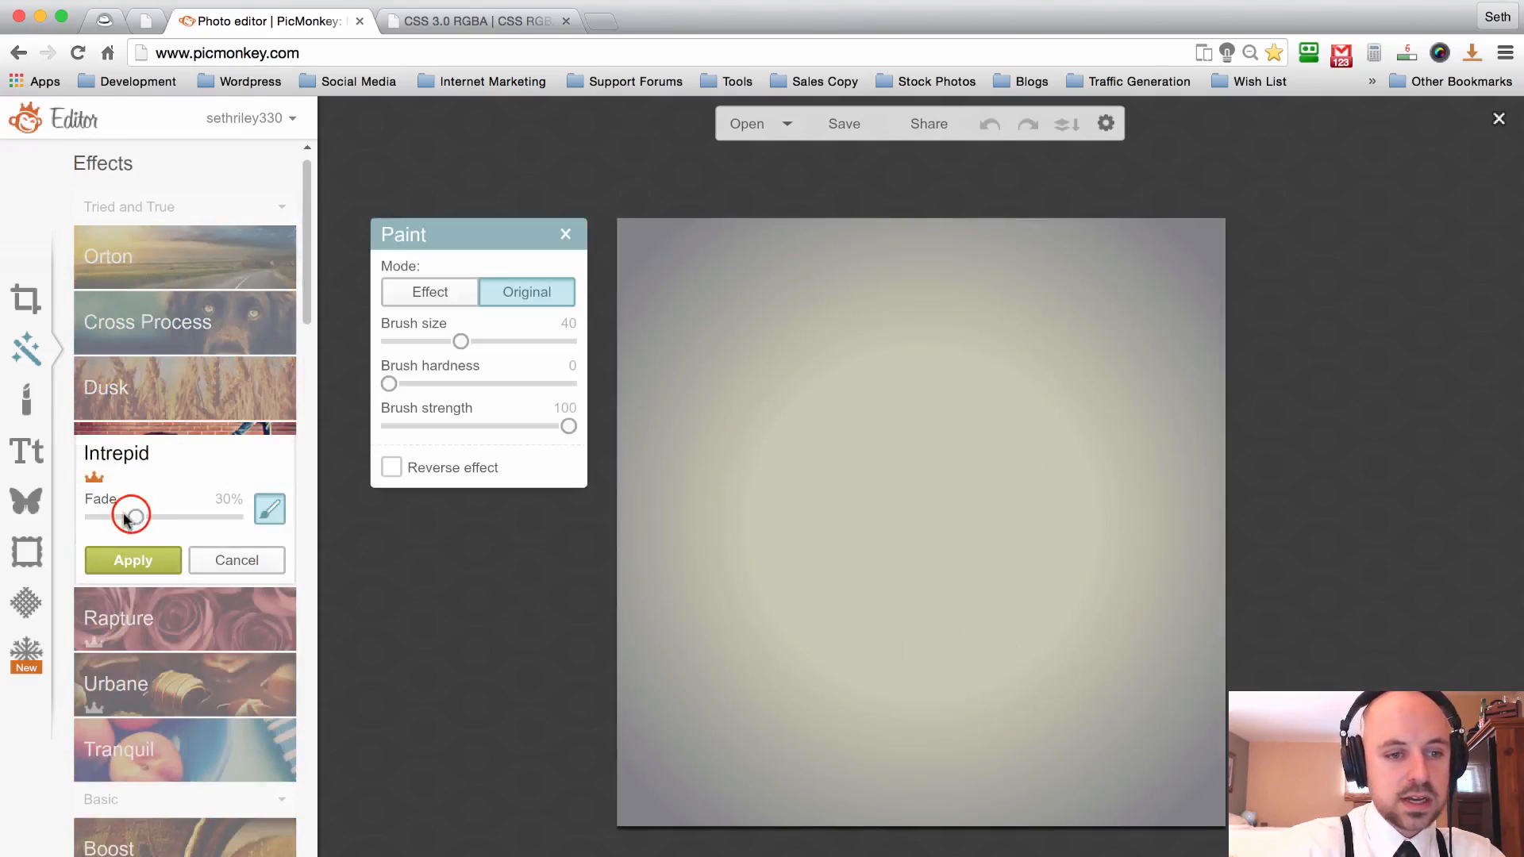
{"action": "left_click_drag", "start_coordinate": [133, 516], "coordinate": [178, 520]}
{"action": "left_click_drag", "start_coordinate": [226, 520], "coordinate": [68, 498]}
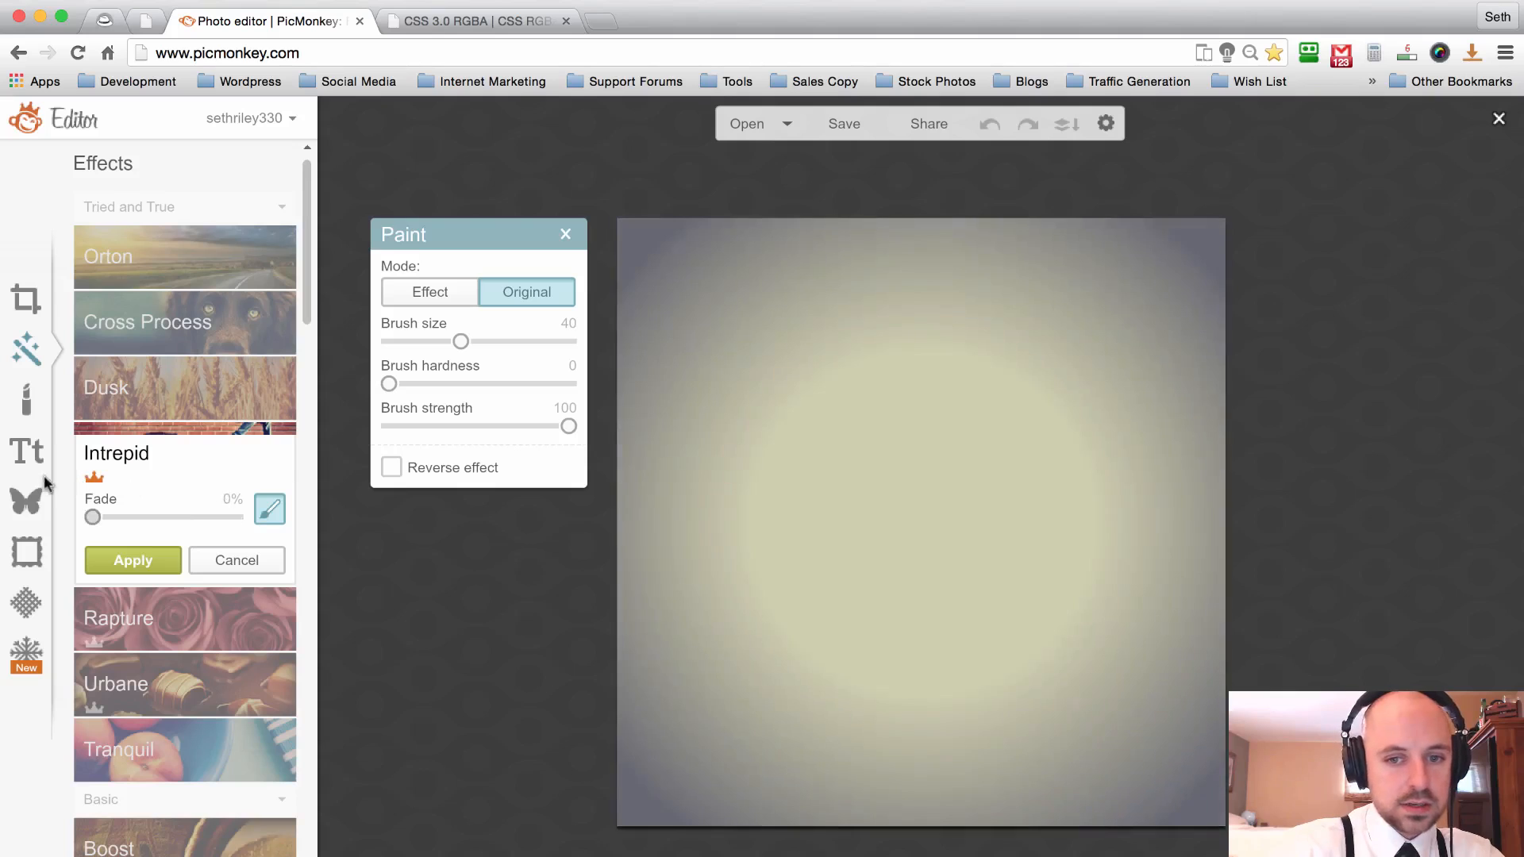
{"action": "left_click_drag", "start_coordinate": [92, 517], "coordinate": [132, 515]}
{"action": "left_click", "coordinate": [237, 559]}
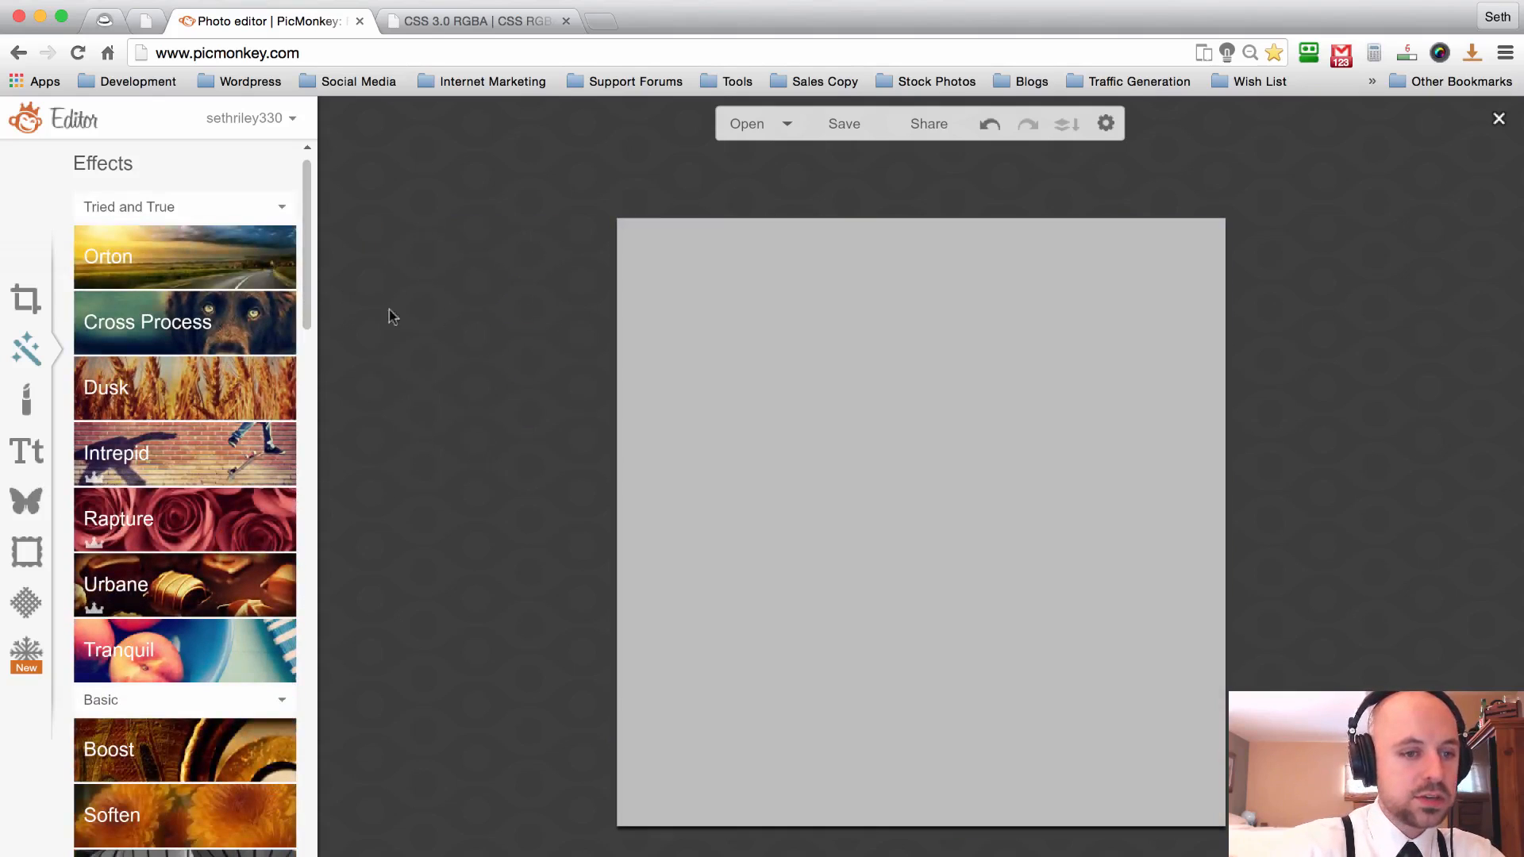
{"action": "left_click", "coordinate": [24, 603]}
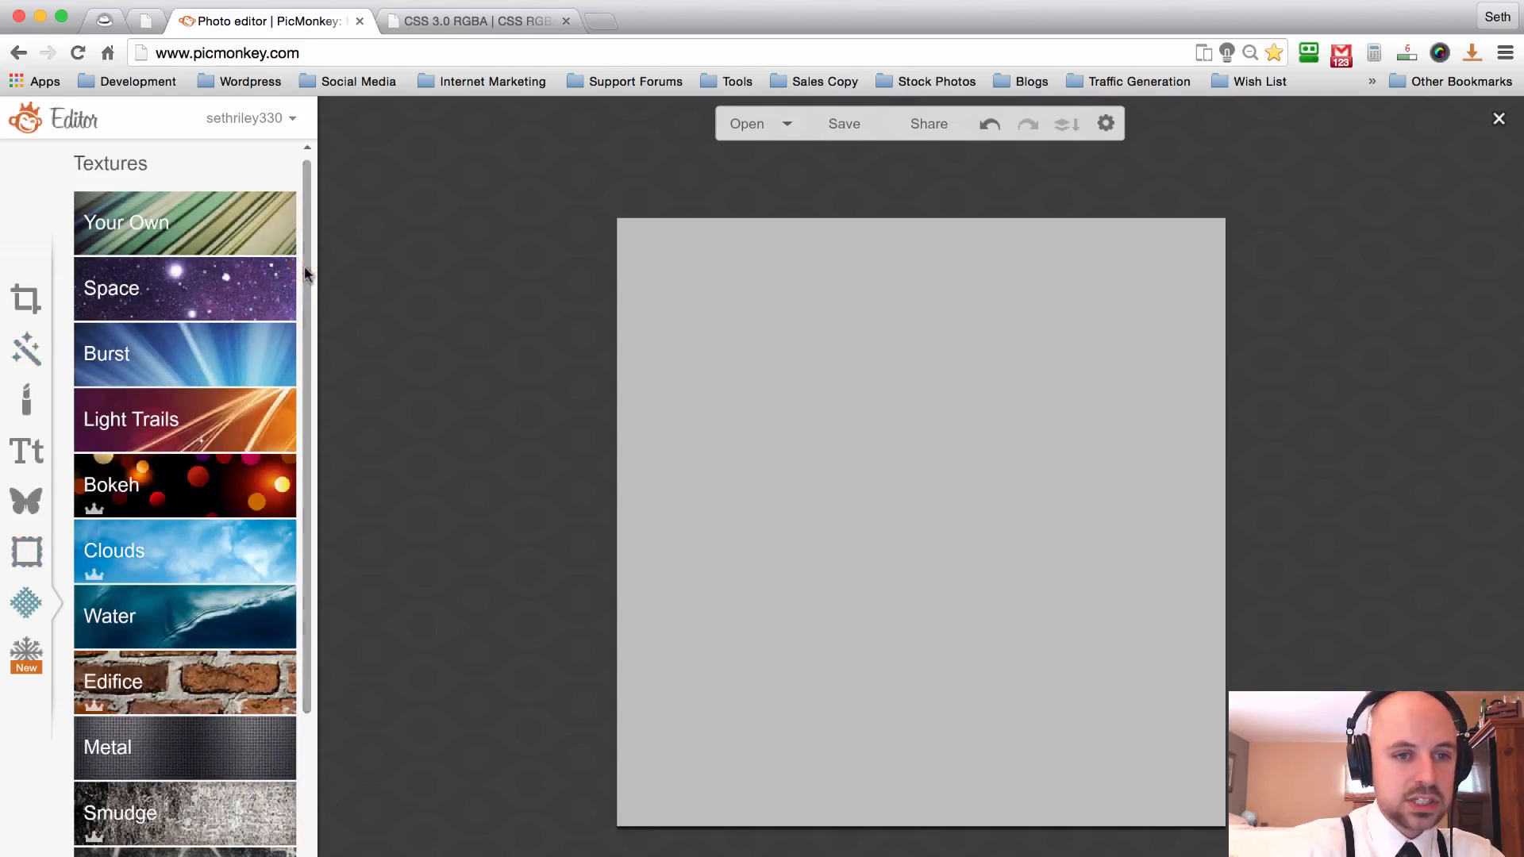
Preview the second and diagonal third Metal textures, then discard them for plain grey.
{"action": "left_click_drag", "start_coordinate": [306, 283], "coordinate": [308, 473]}
{"action": "left_click", "coordinate": [197, 490]}
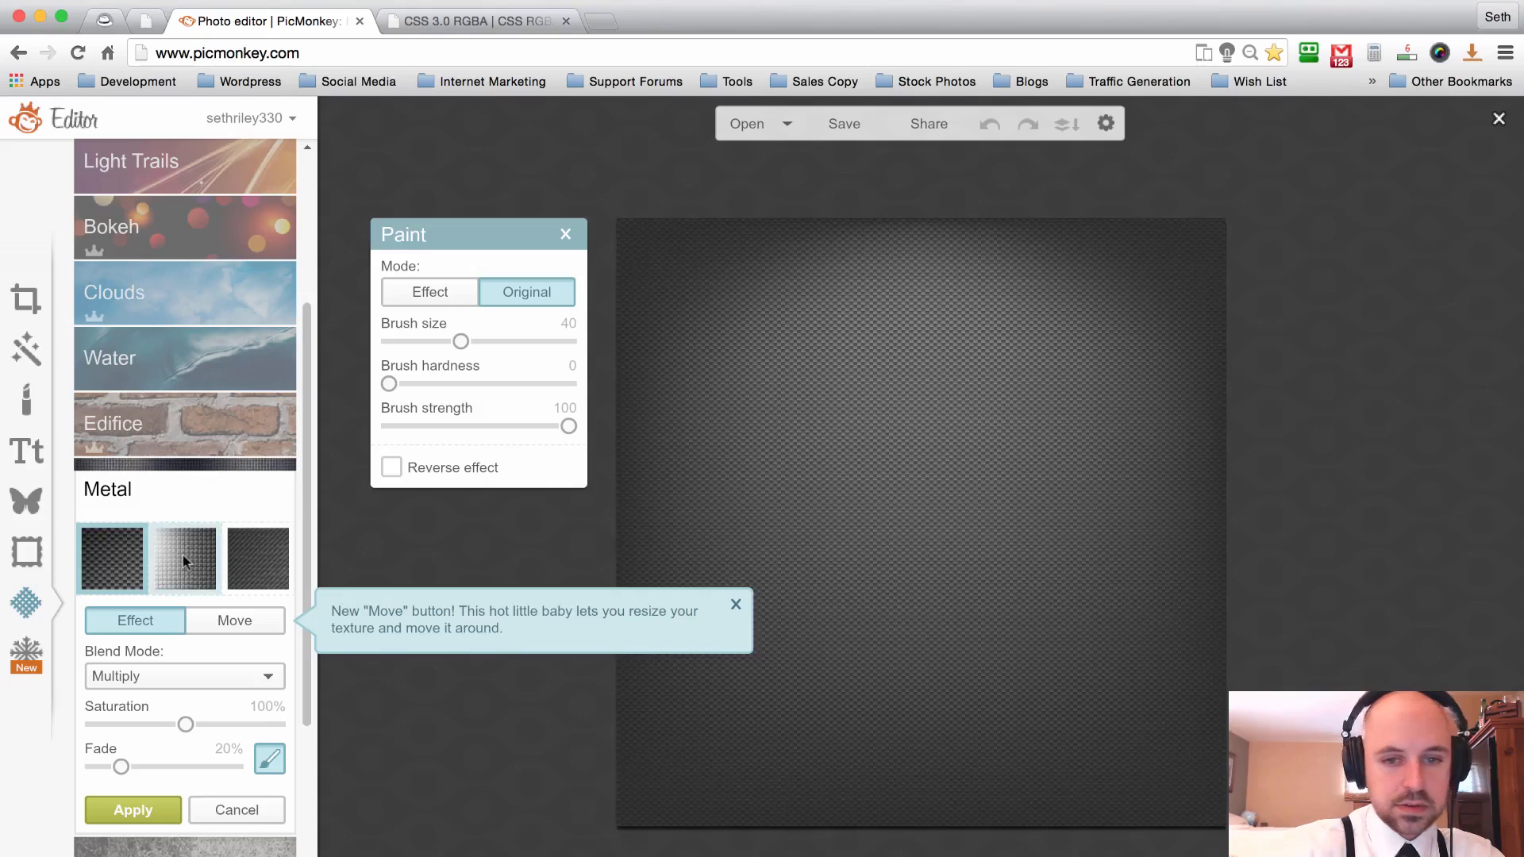
{"action": "left_click", "coordinate": [183, 555]}
{"action": "left_click", "coordinate": [254, 558]}
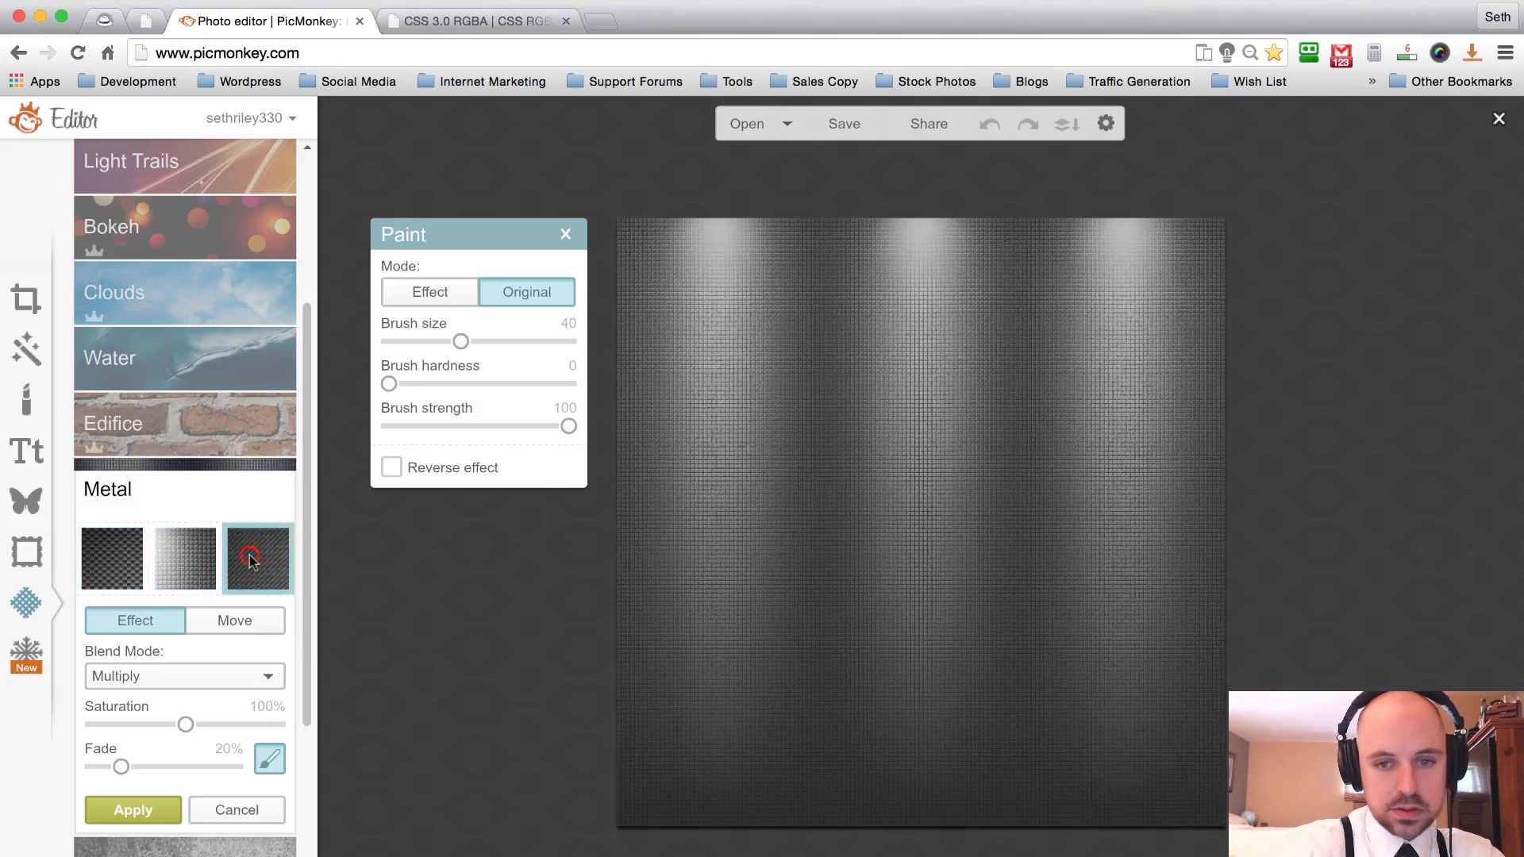
{"action": "left_click", "coordinate": [240, 810]}
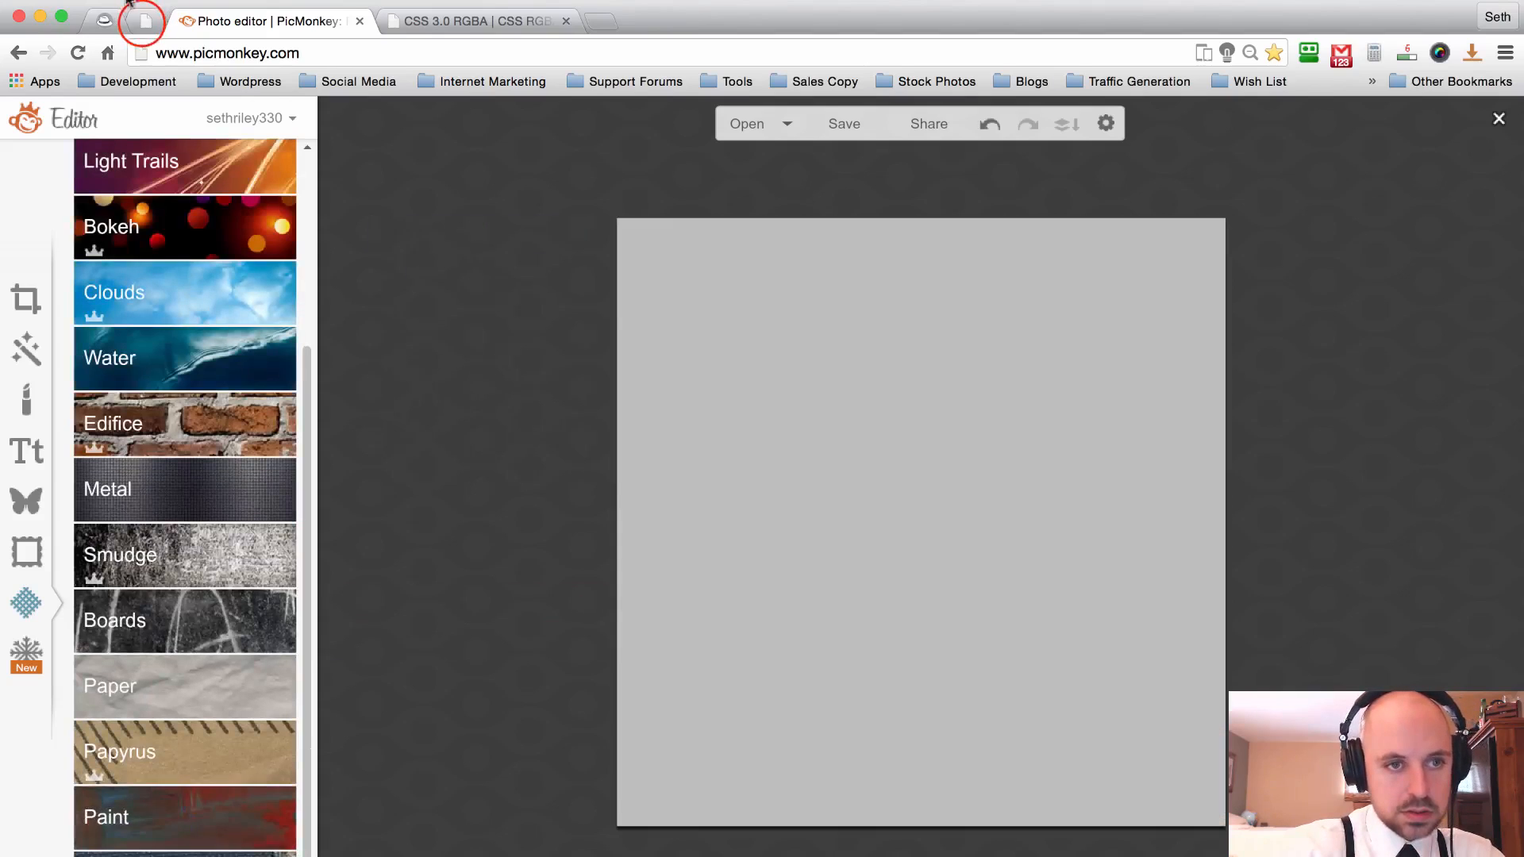
{"action": "left_click", "coordinate": [141, 24]}
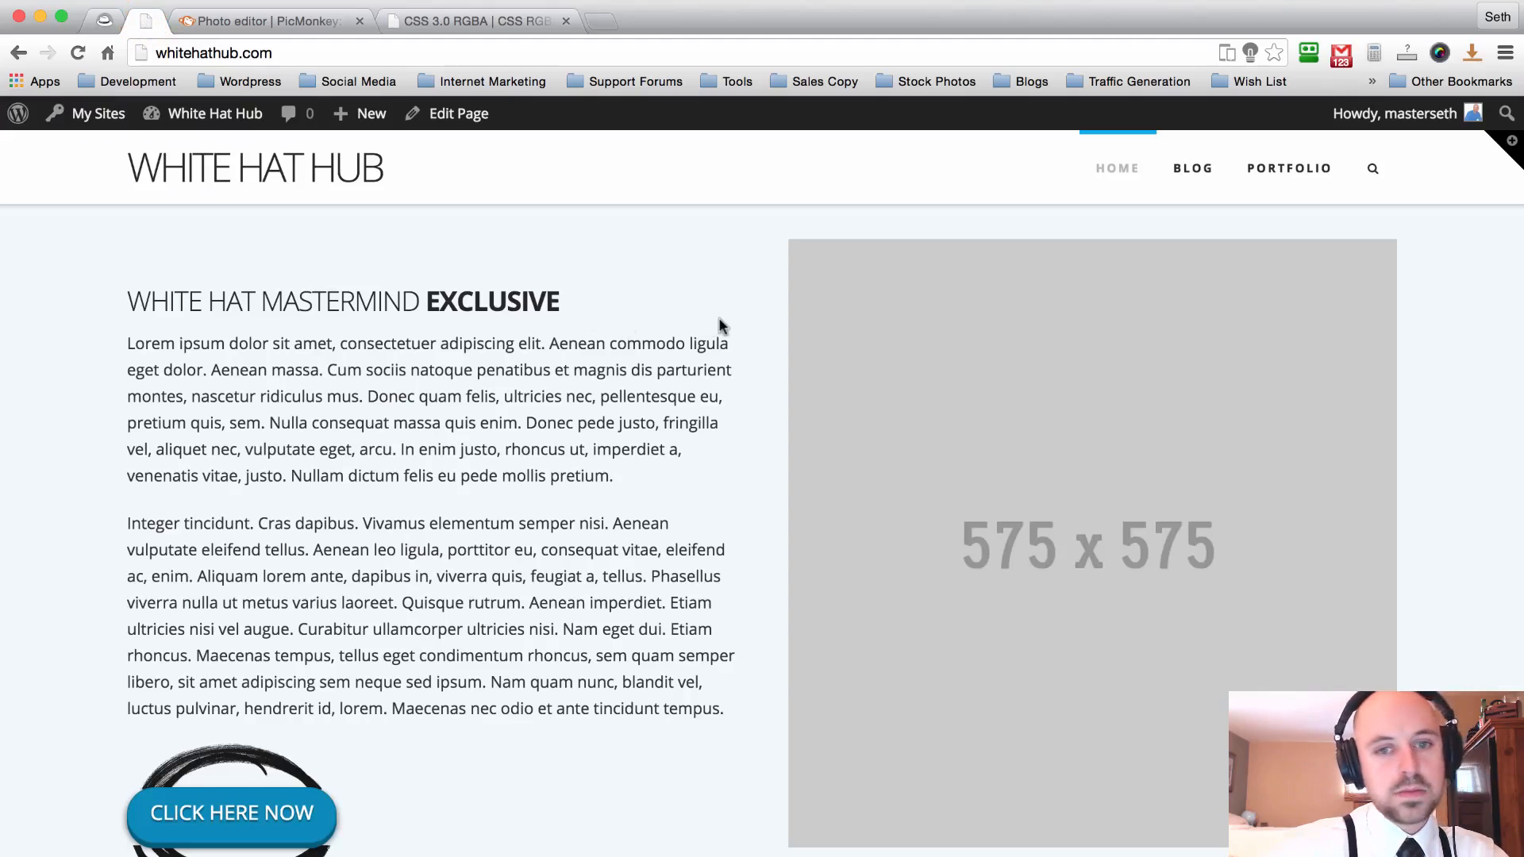
Scroll the White Hat Hub home page to check the 575 x 575 image placeholder, then return to PicMonkey.
{"action": "scroll", "coordinate": [720, 326], "scroll_direction": "up", "scroll_amount": 2}
{"action": "scroll", "coordinate": [748, 289], "scroll_direction": "down", "scroll_amount": 2}
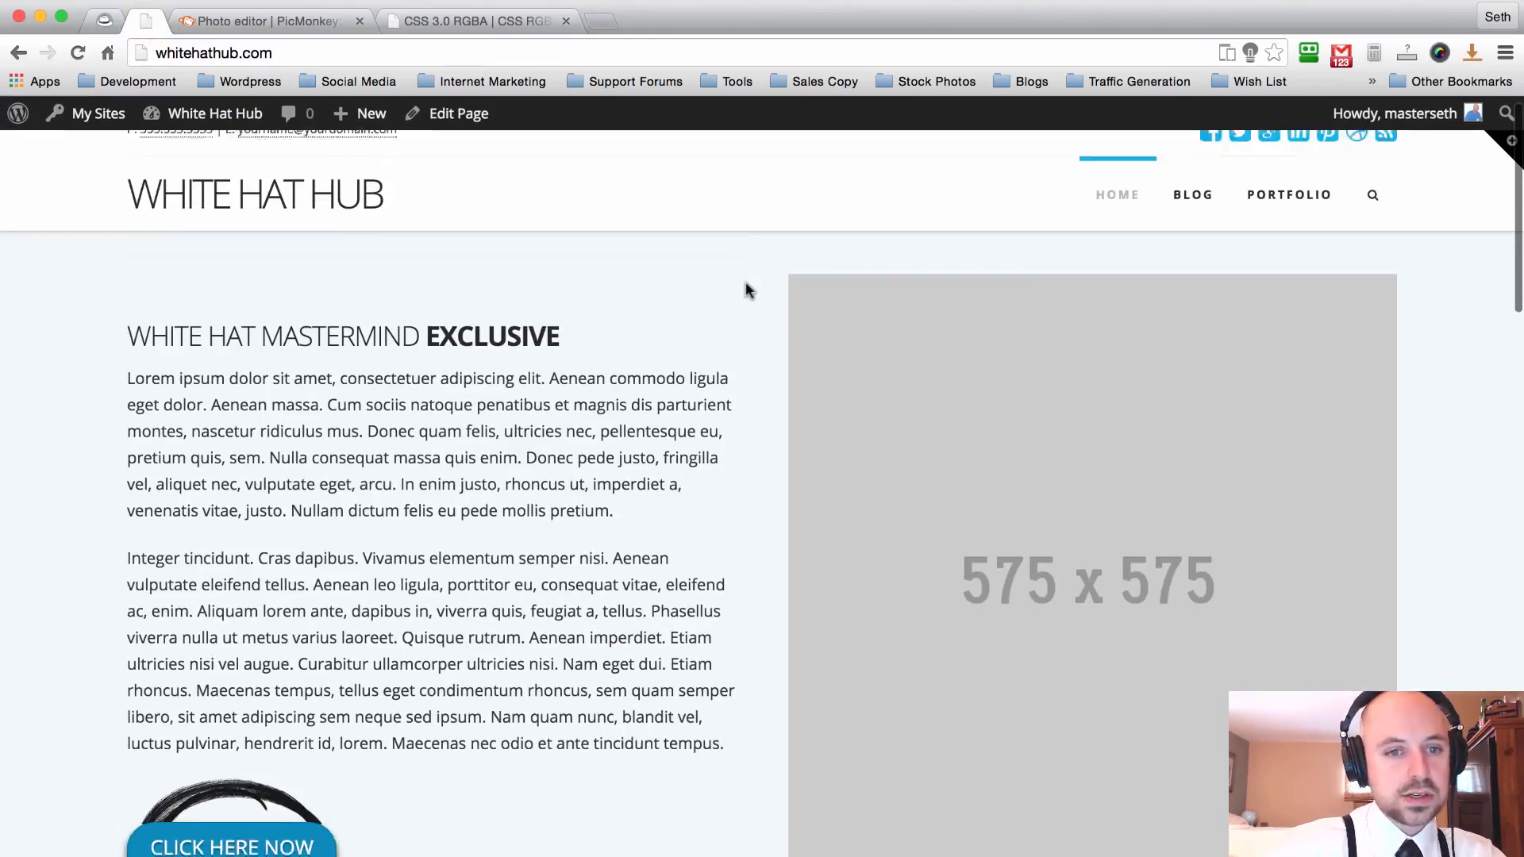
{"action": "scroll", "coordinate": [752, 325], "scroll_direction": "down", "scroll_amount": 15}
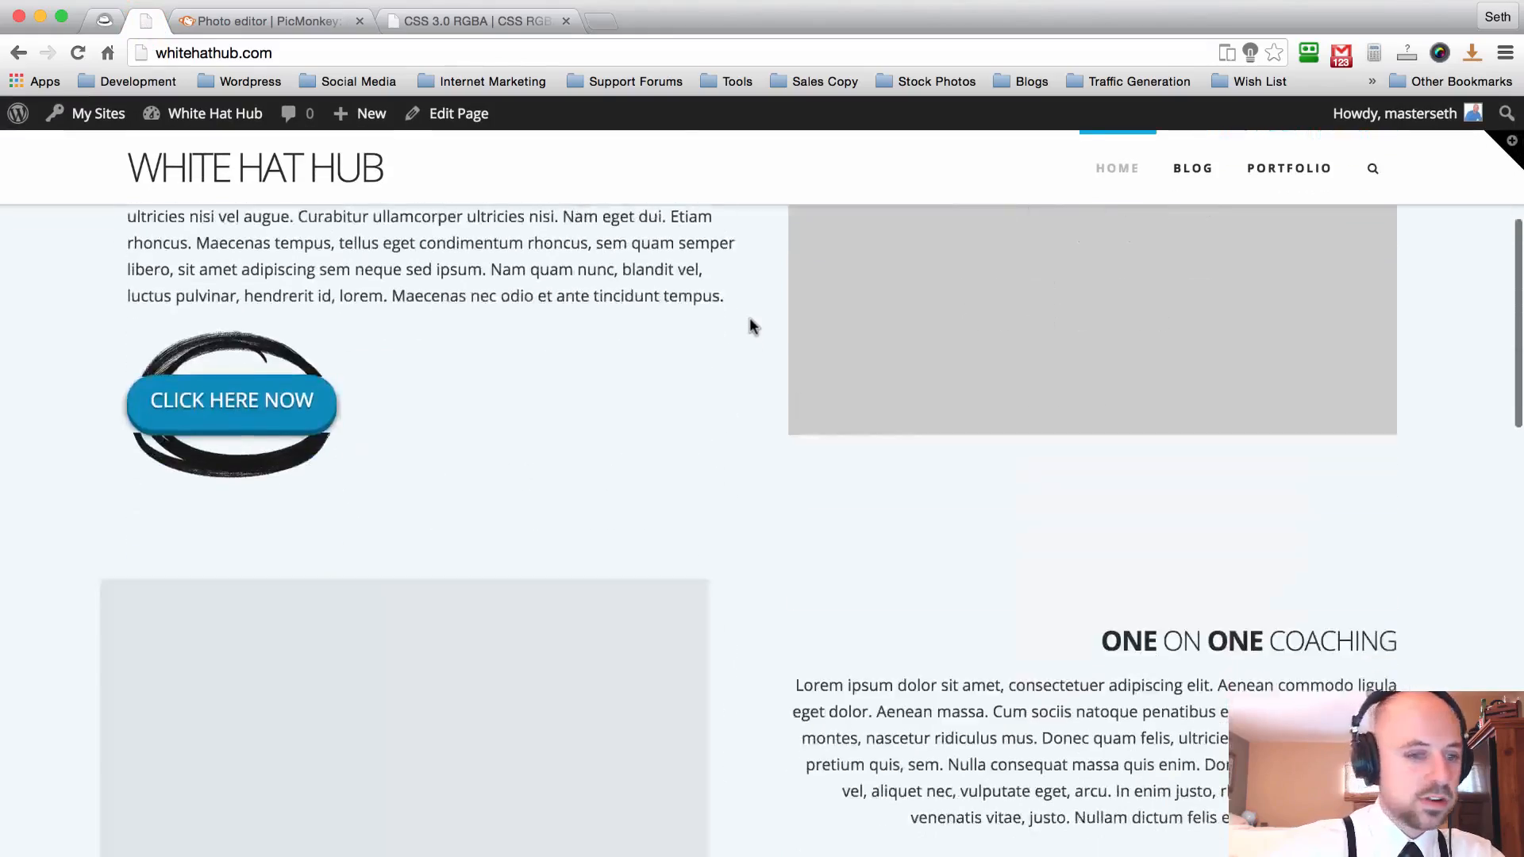
{"action": "scroll", "coordinate": [749, 317], "scroll_direction": "up", "scroll_amount": 15}
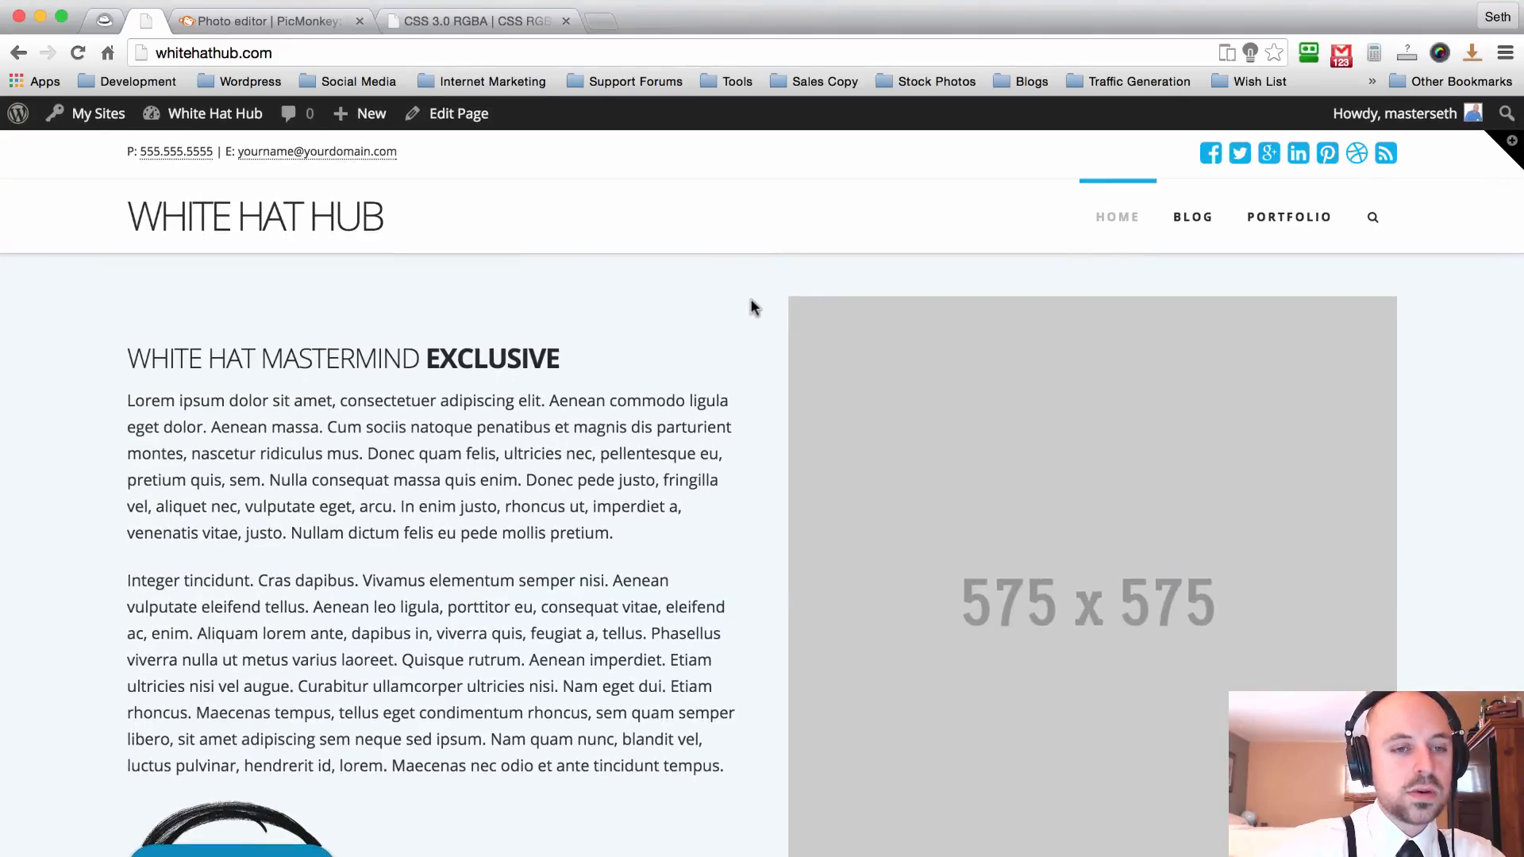
{"action": "left_click", "coordinate": [269, 29]}
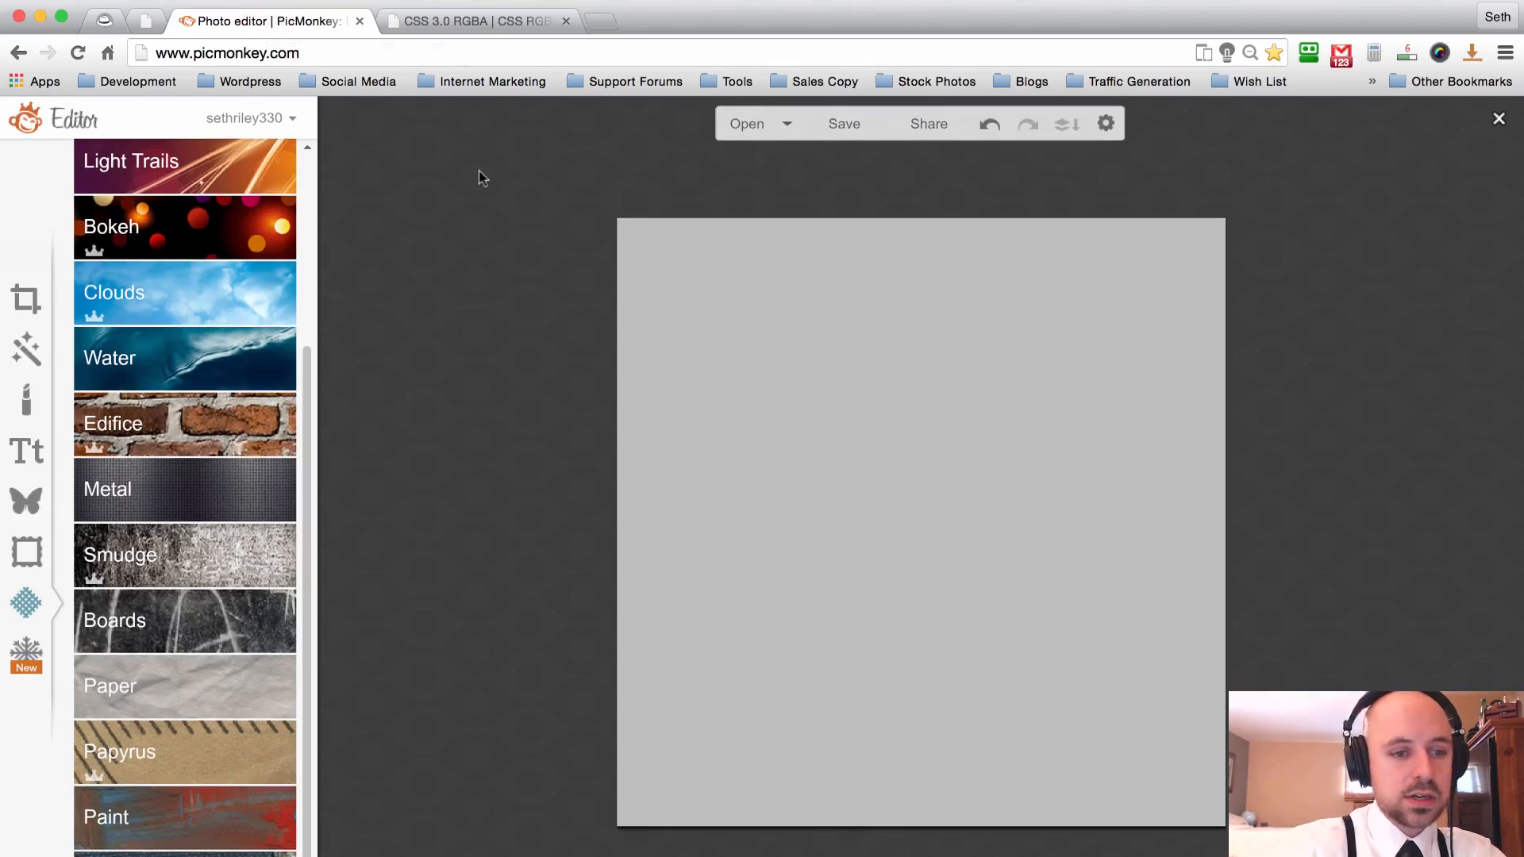
Preview several Smudge textures and pick the red scratched one.
{"action": "left_click", "coordinate": [308, 385]}
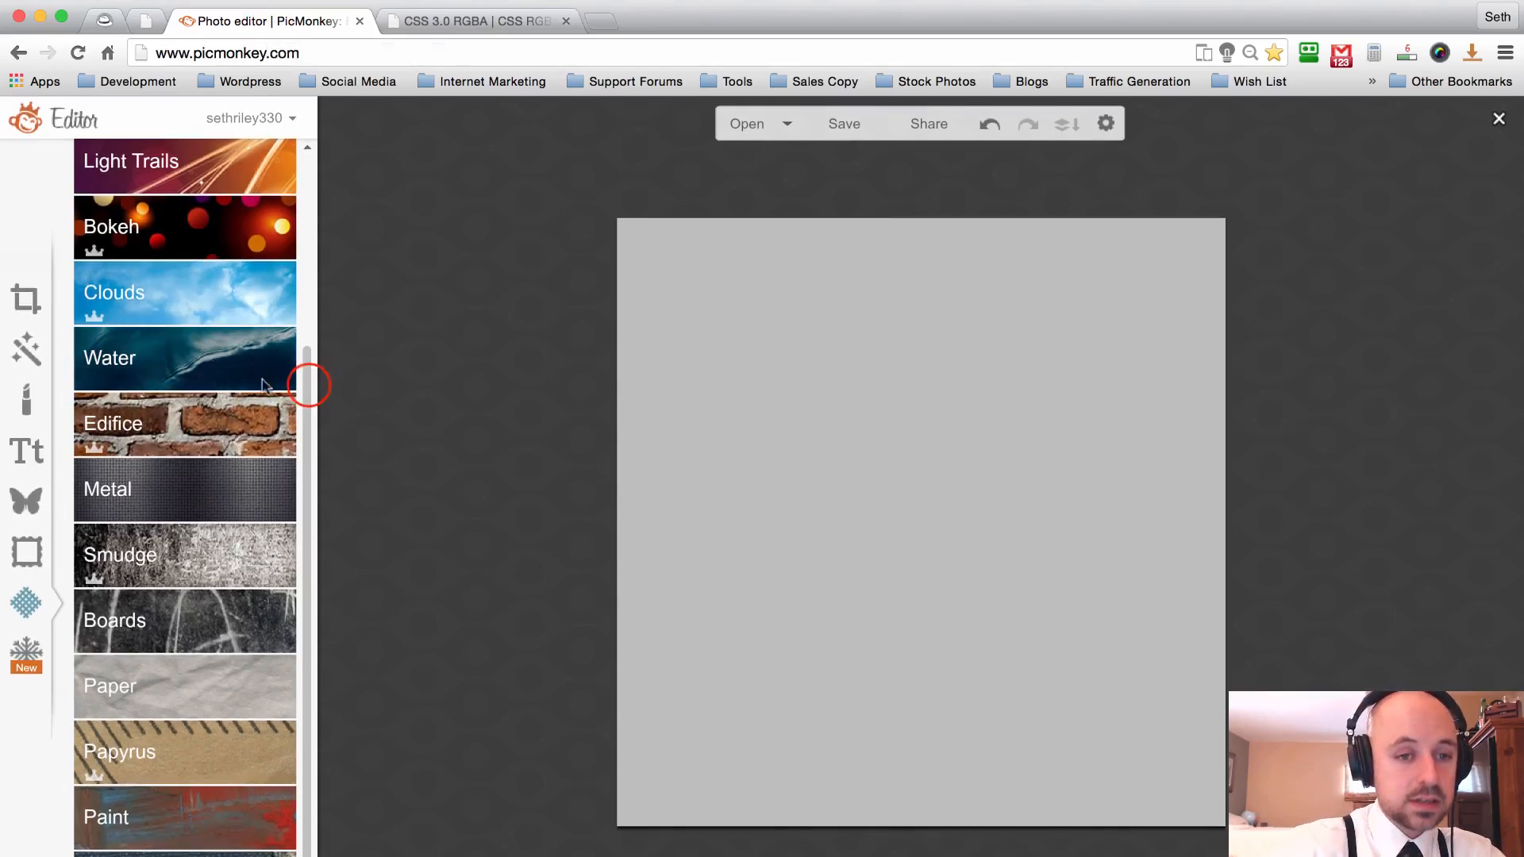
{"action": "left_click", "coordinate": [160, 559]}
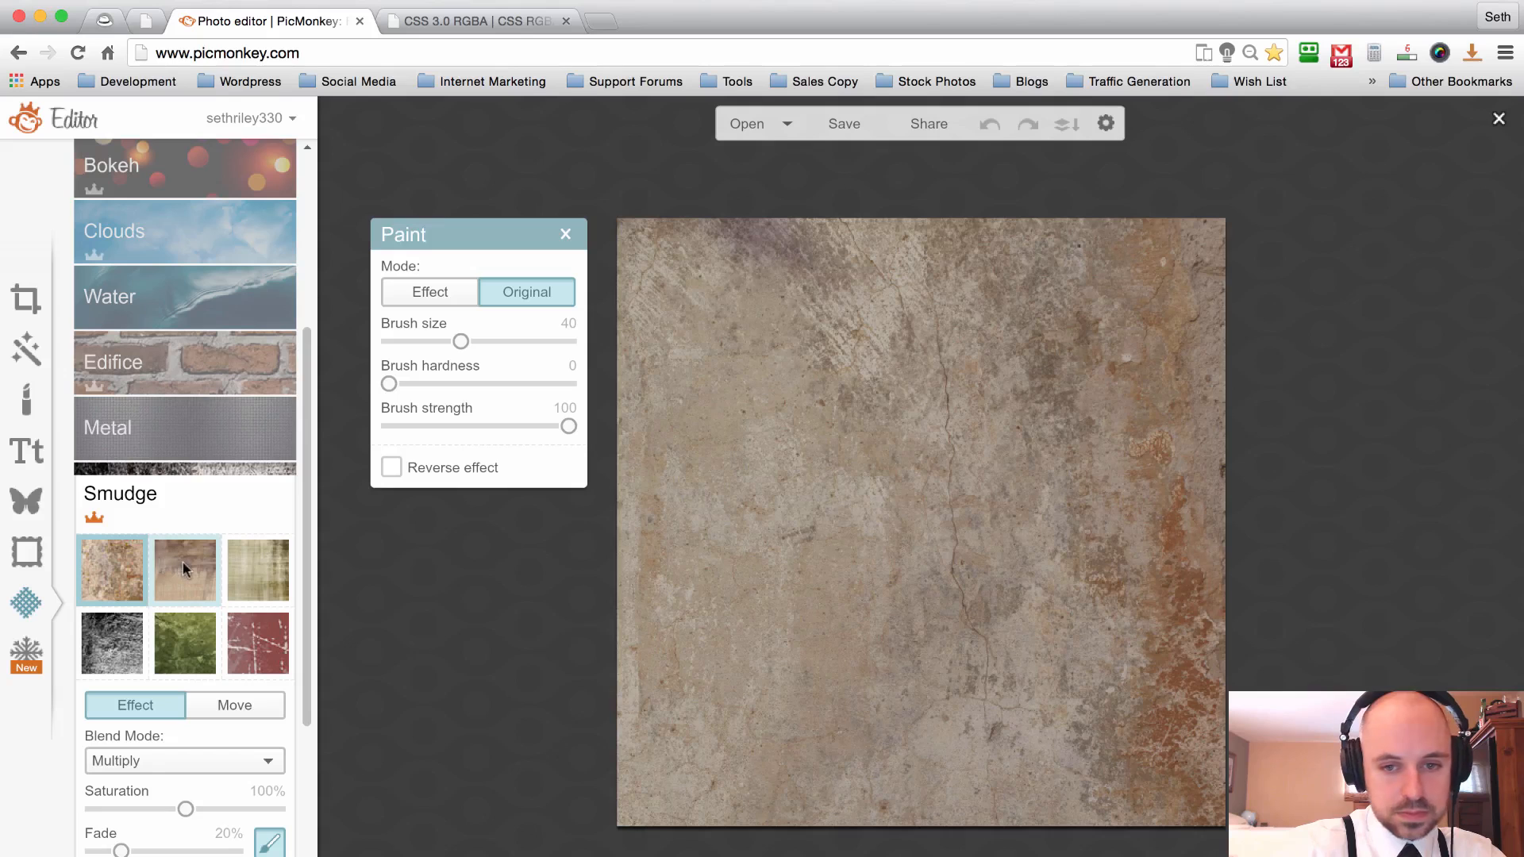
{"action": "left_click", "coordinate": [160, 559]}
{"action": "left_click", "coordinate": [259, 561]}
{"action": "left_click", "coordinate": [253, 630]}
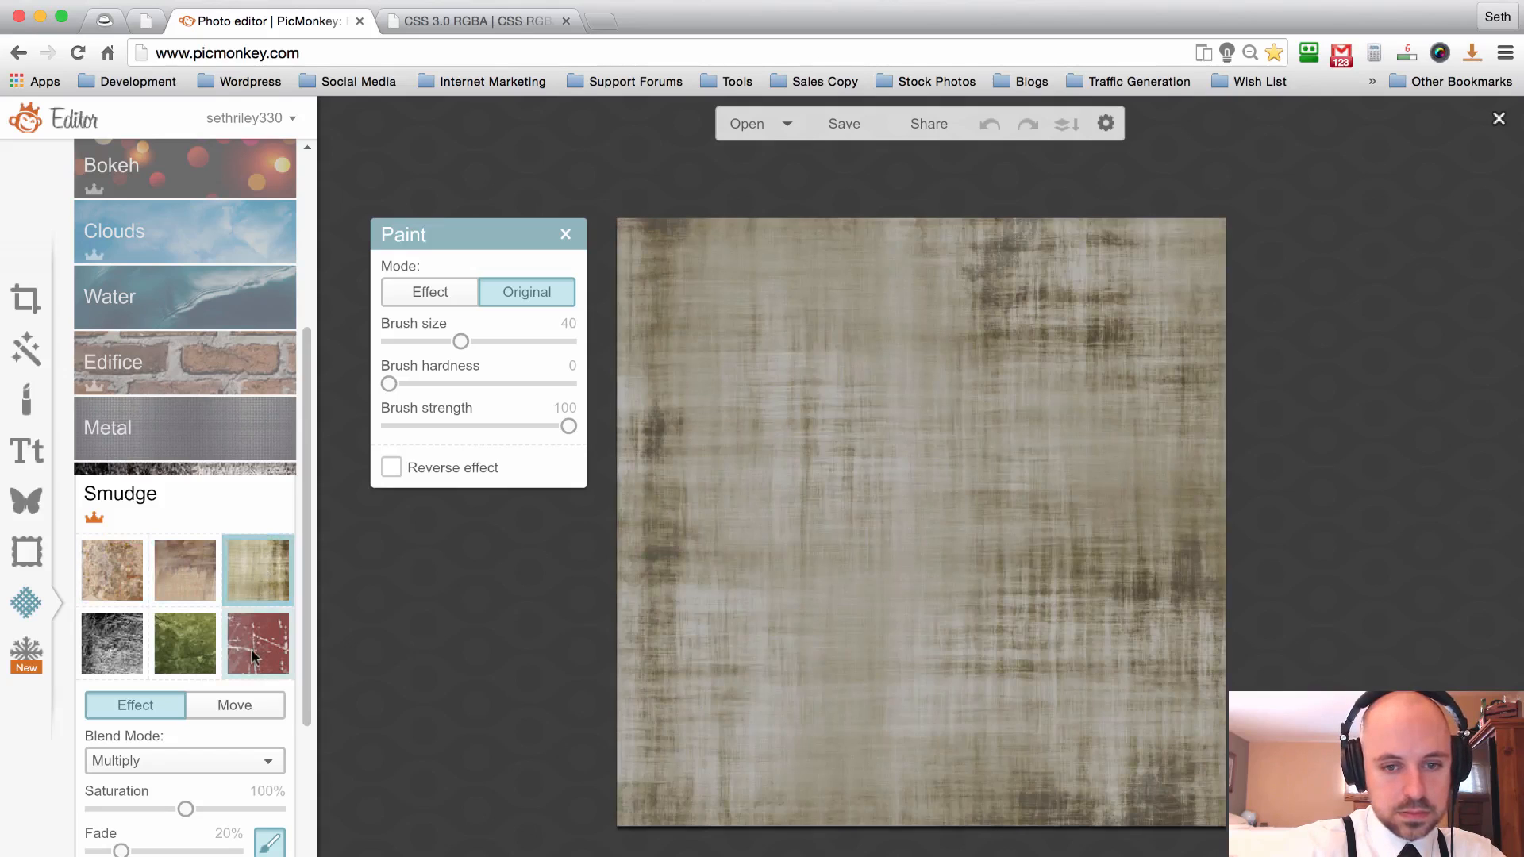
{"action": "left_click", "coordinate": [163, 650]}
{"action": "left_click", "coordinate": [104, 649]}
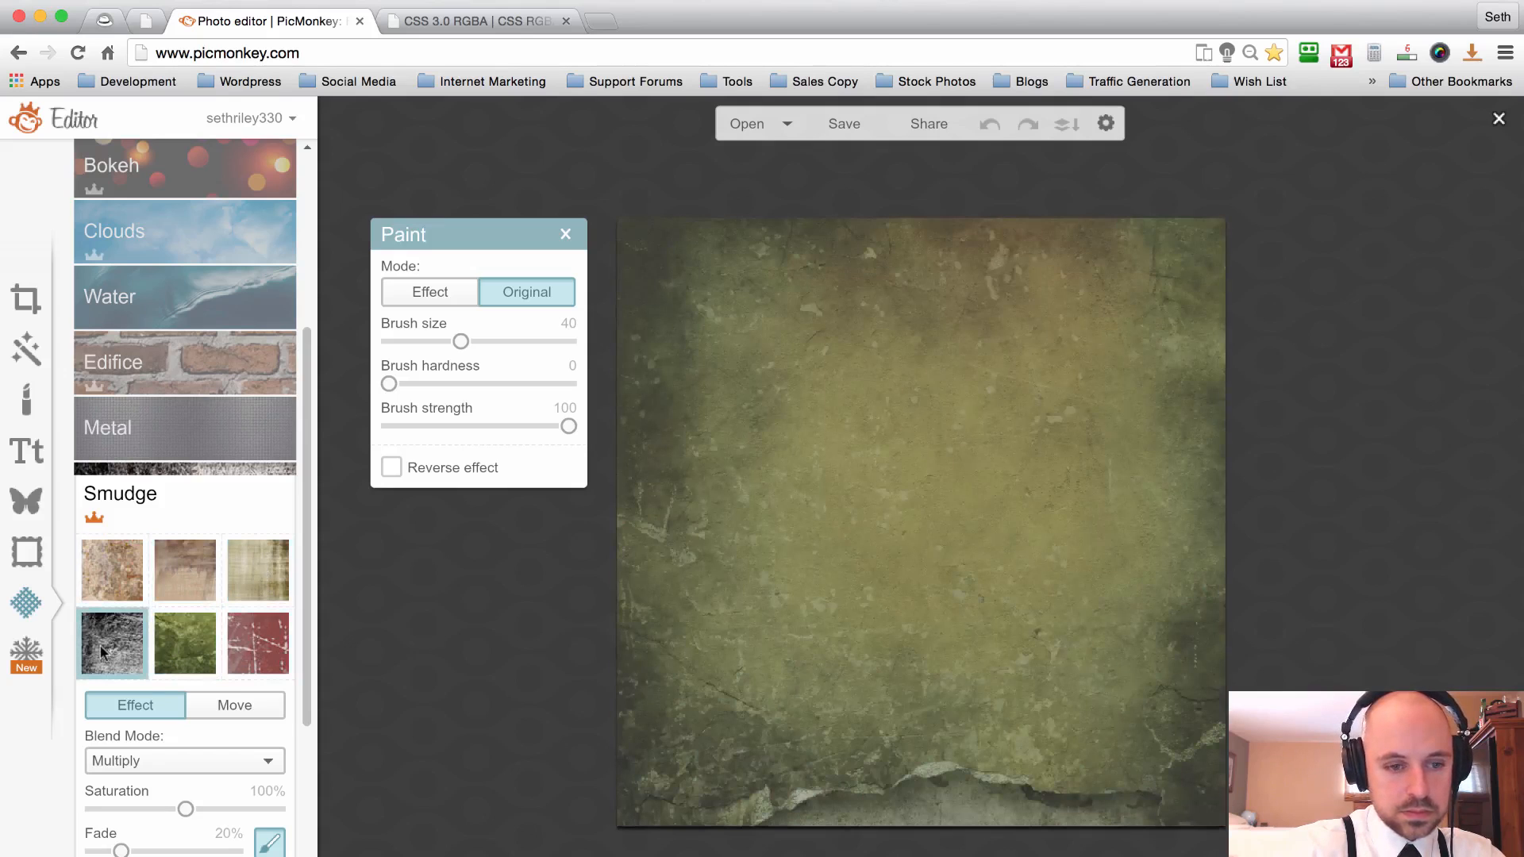
{"action": "left_click", "coordinate": [249, 641]}
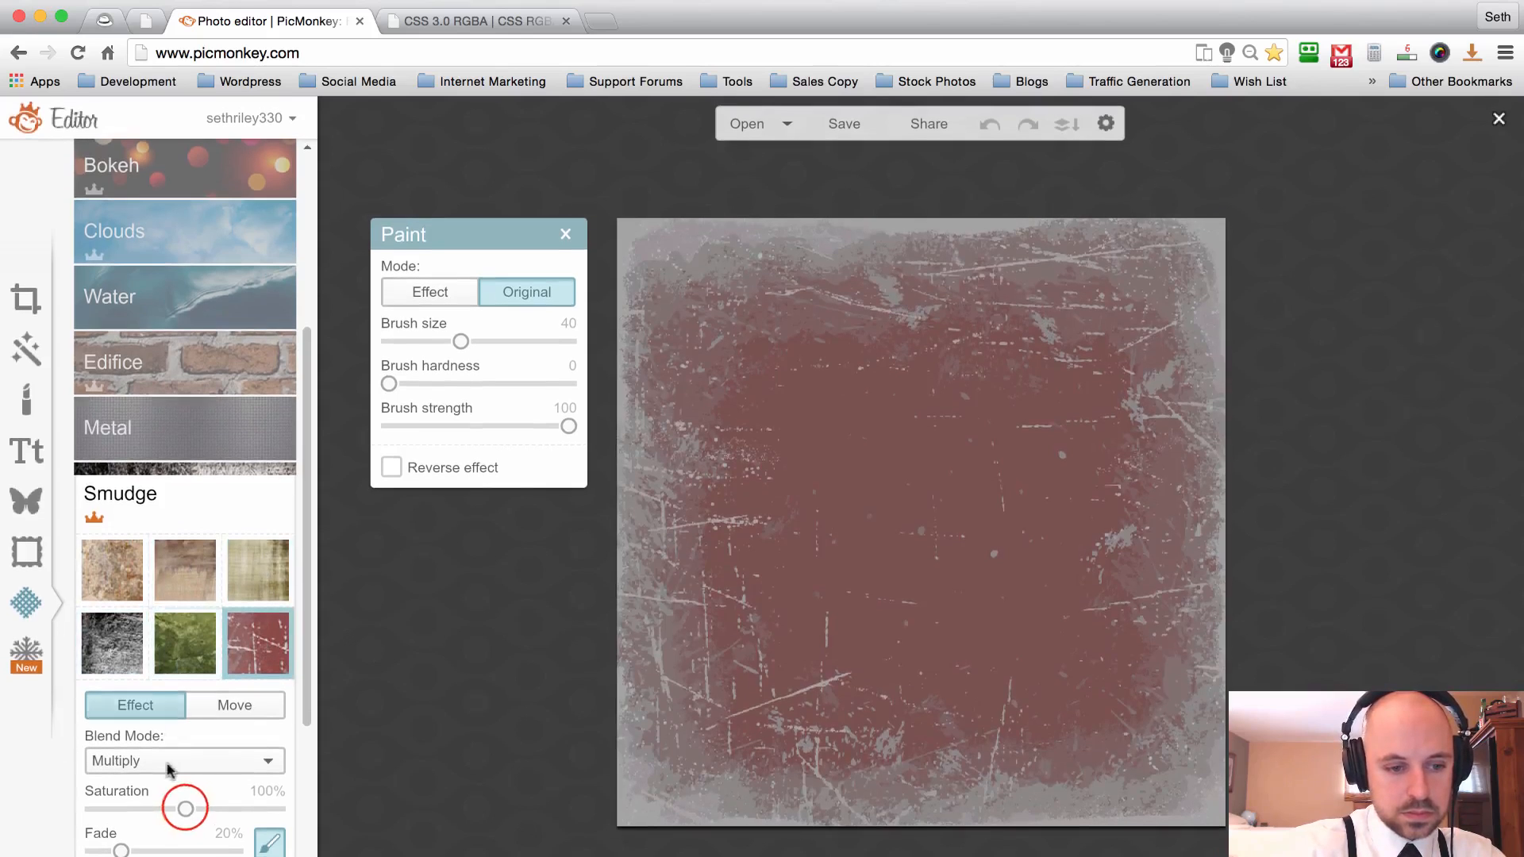
Desaturate the texture to 0%, fade it to about 53%, and apply it.
{"action": "left_click_drag", "start_coordinate": [185, 809], "coordinate": [92, 811]}
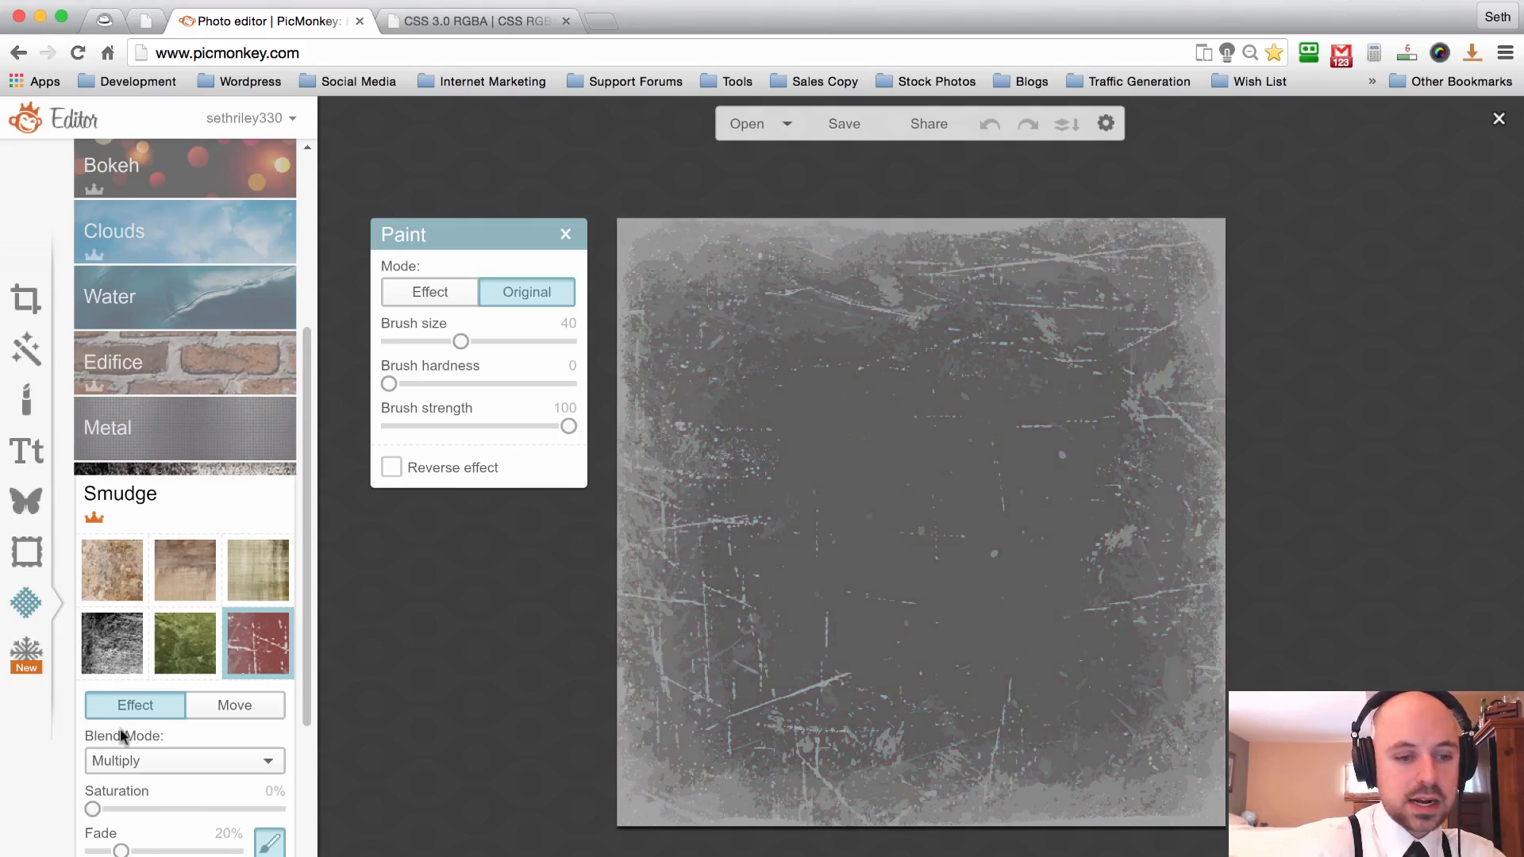
{"action": "left_click_drag", "start_coordinate": [118, 850], "coordinate": [192, 851]}
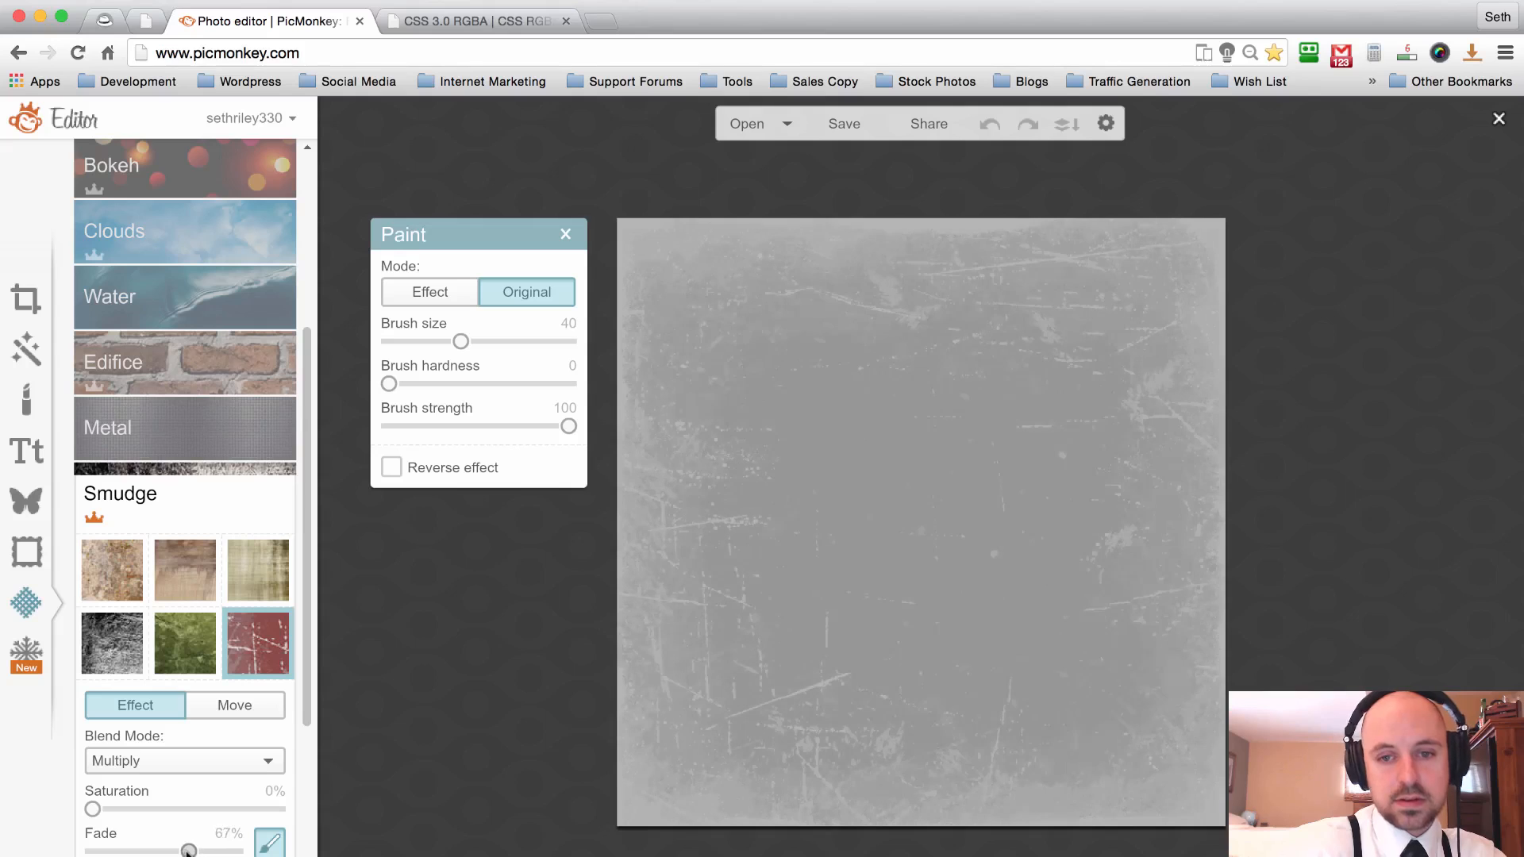
{"action": "left_click_drag", "start_coordinate": [198, 852], "coordinate": [168, 851]}
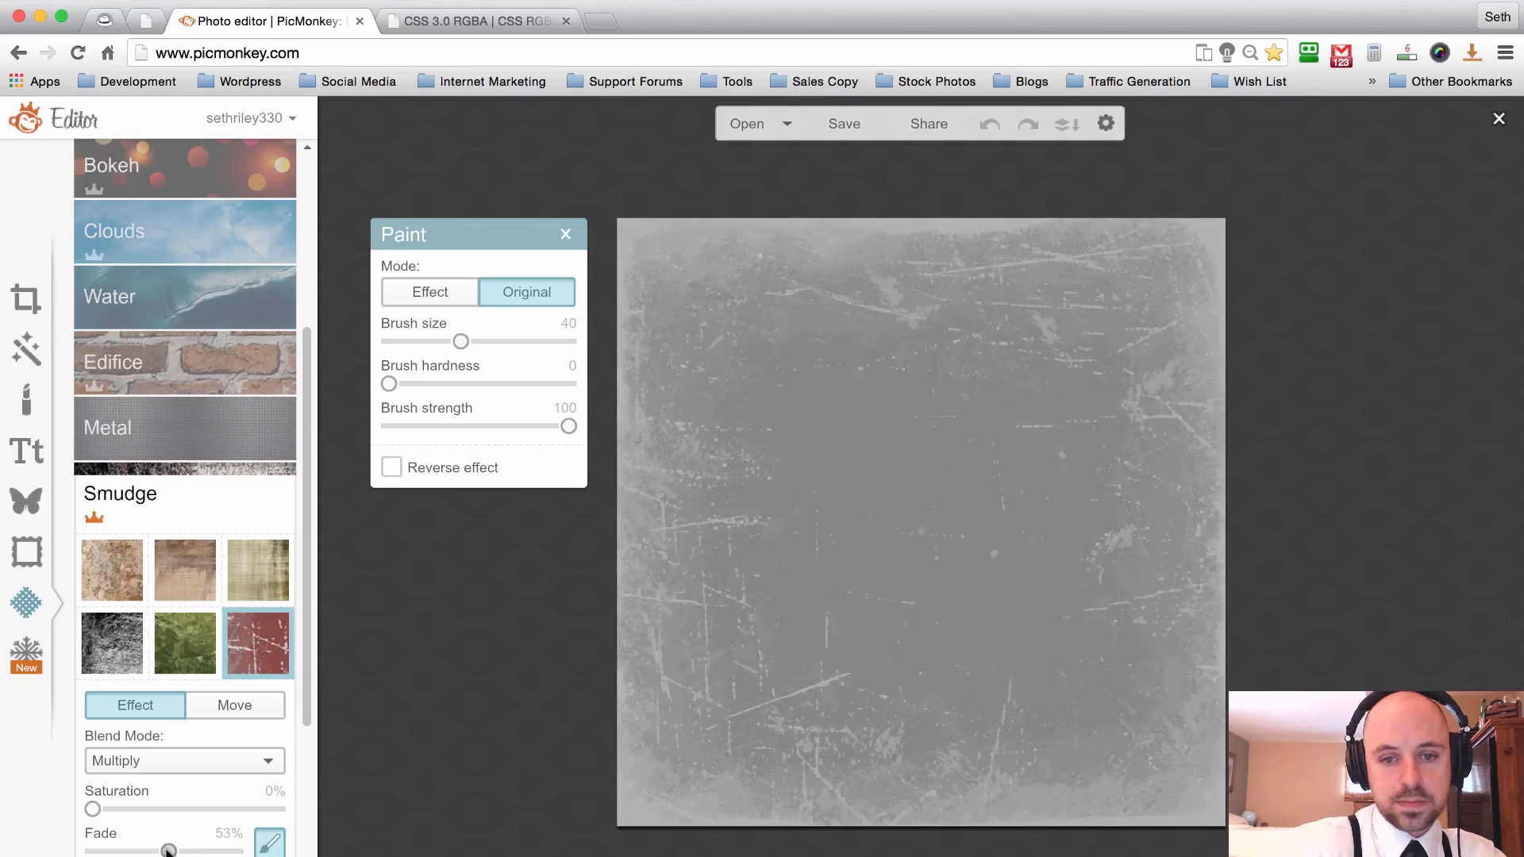
{"action": "left_click", "coordinate": [217, 851]}
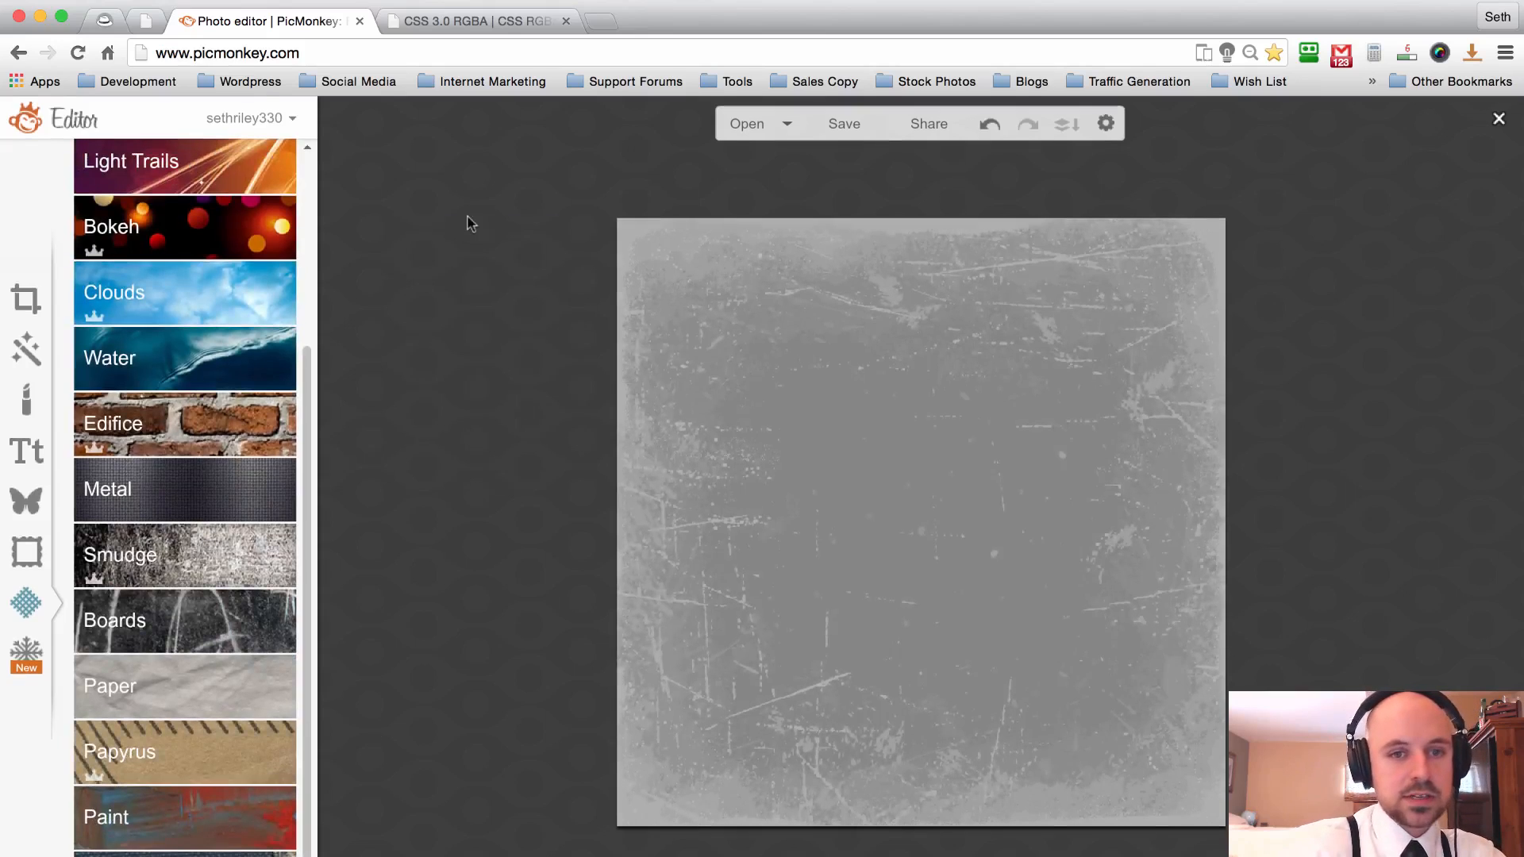
{"action": "left_click", "coordinate": [145, 20]}
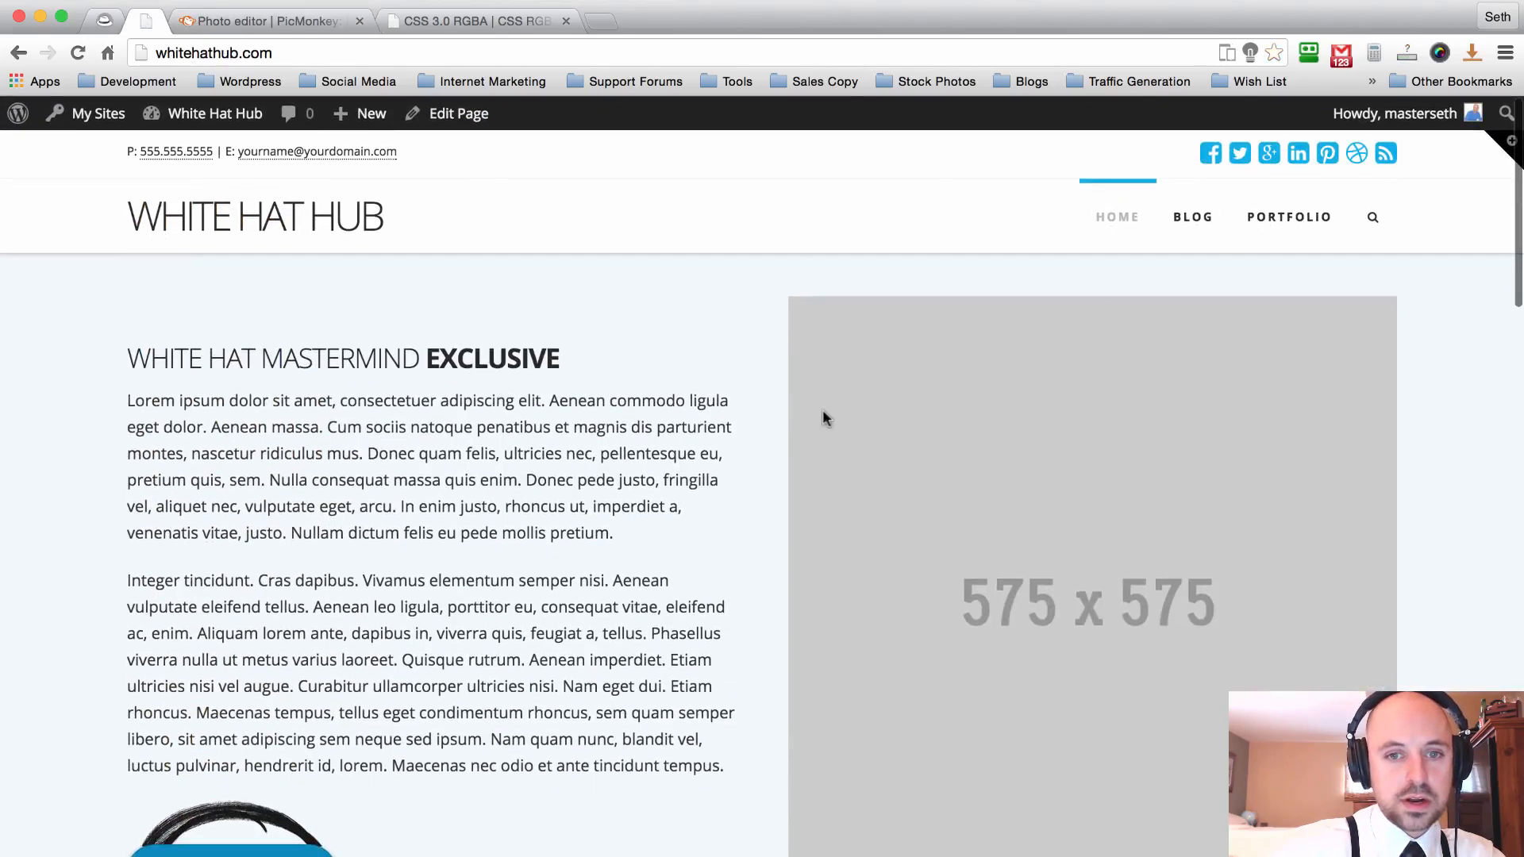
{"action": "left_click", "coordinate": [291, 23]}
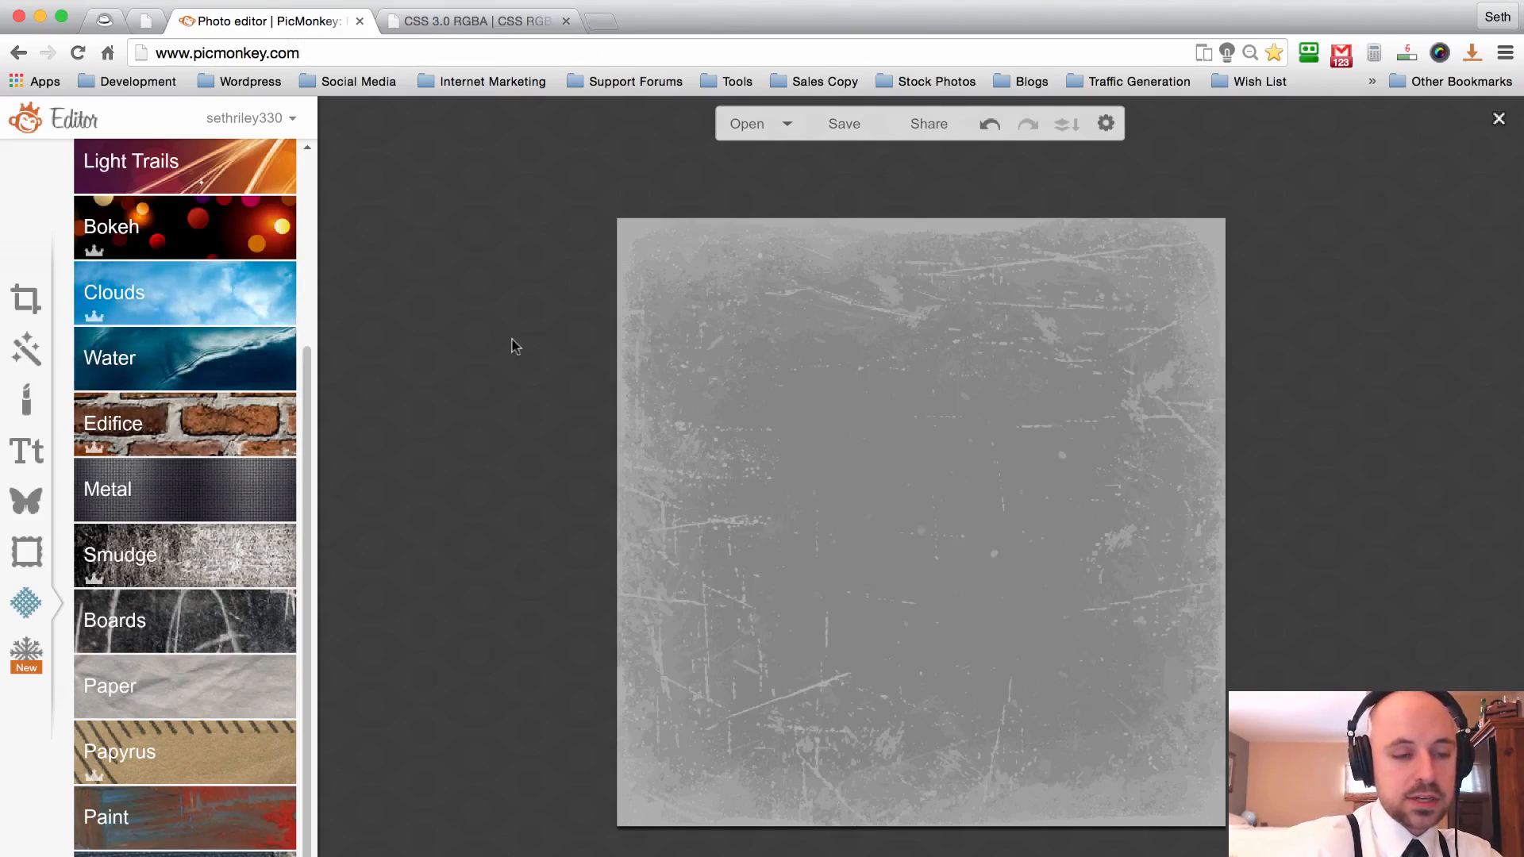
Add the circular headshot PNG from the computer as an overlay.
{"action": "left_click", "coordinate": [32, 500]}
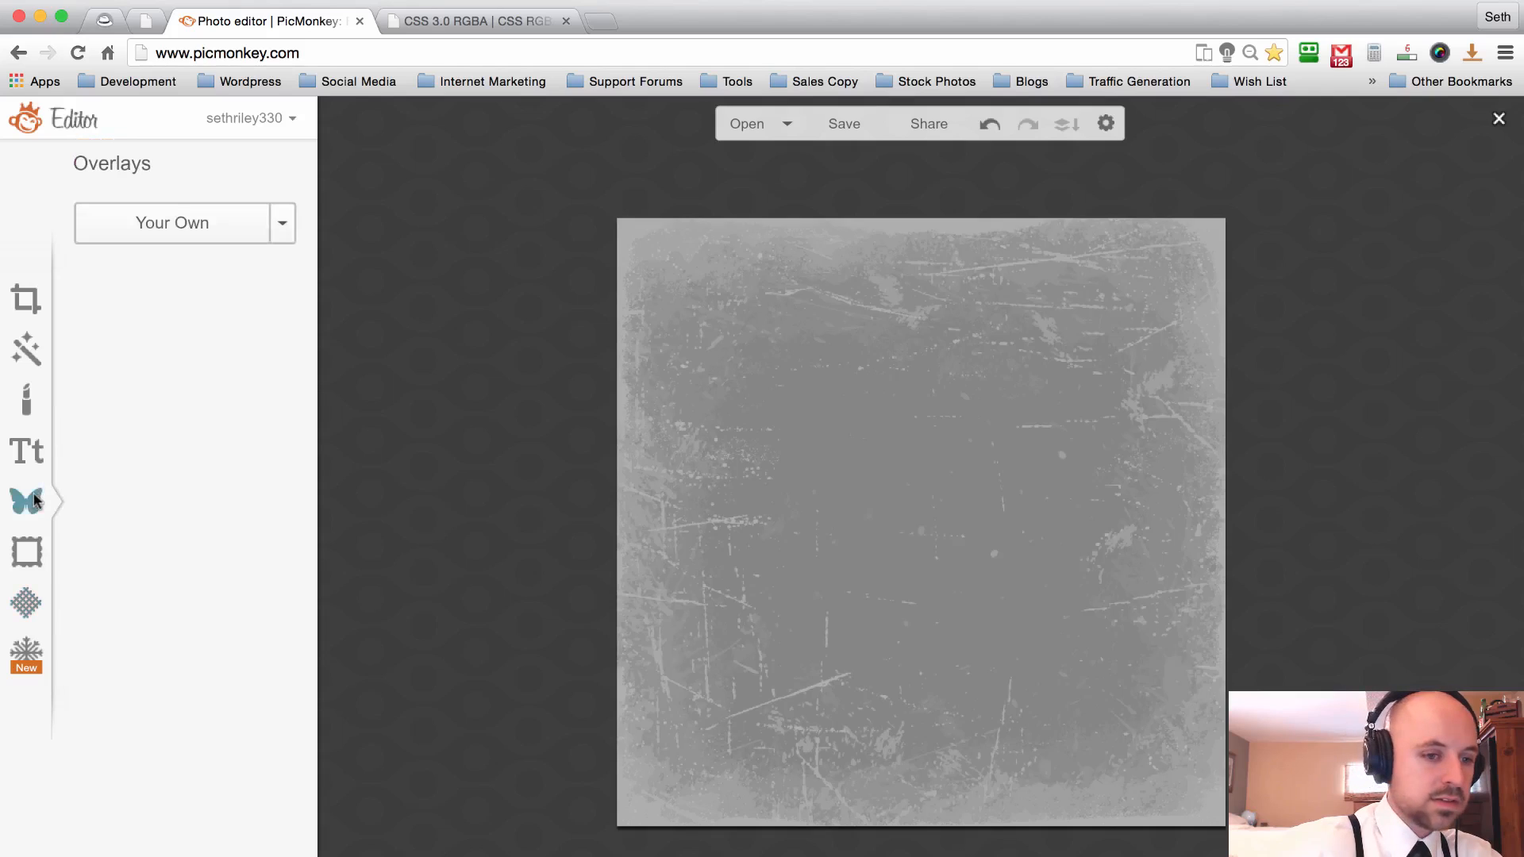
{"action": "left_click", "coordinate": [185, 226]}
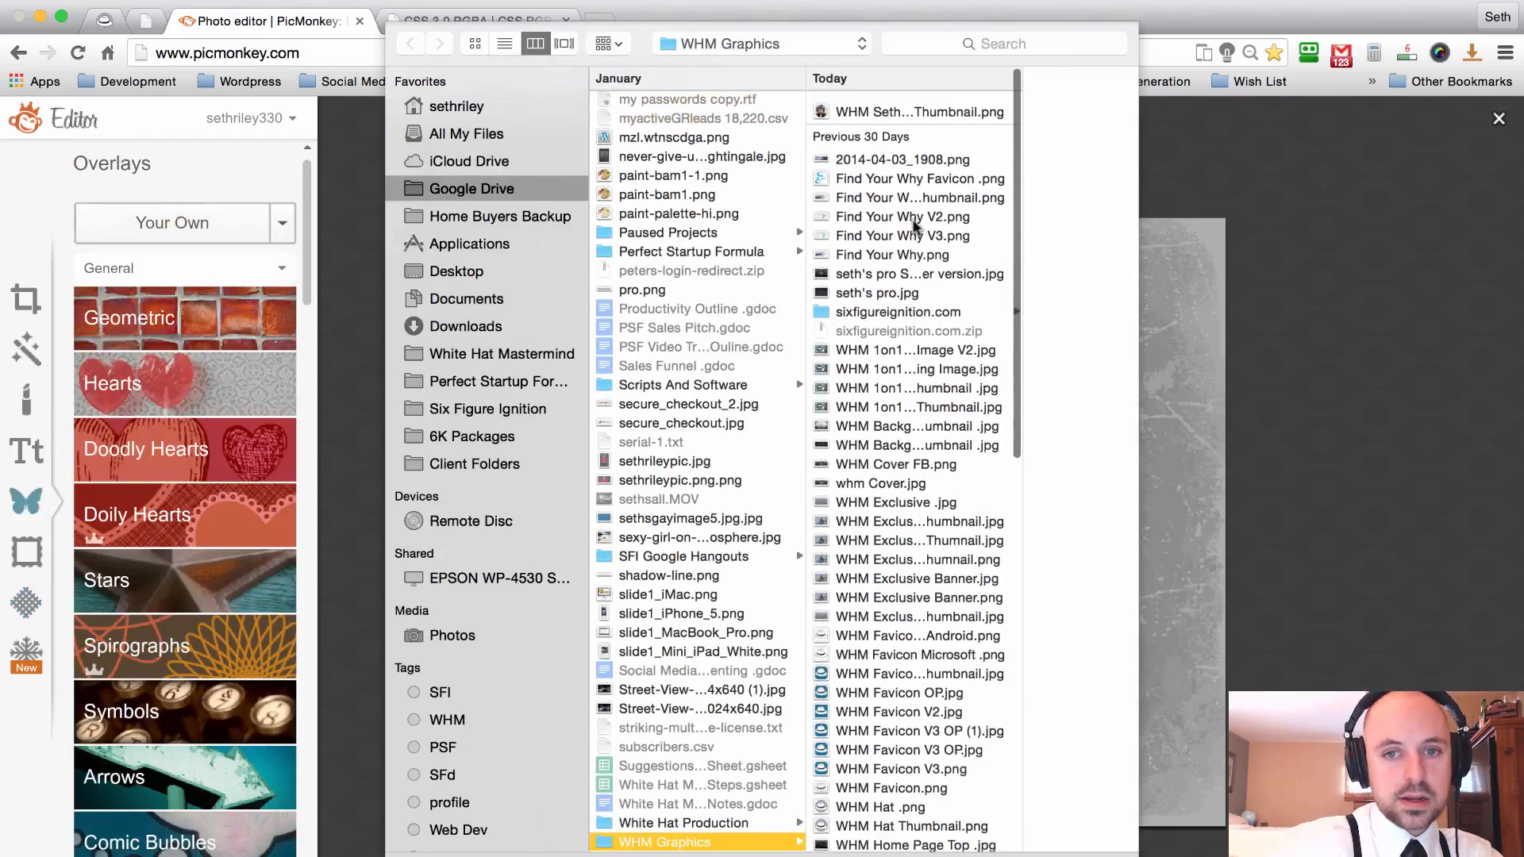
{"action": "left_click", "coordinate": [884, 110]}
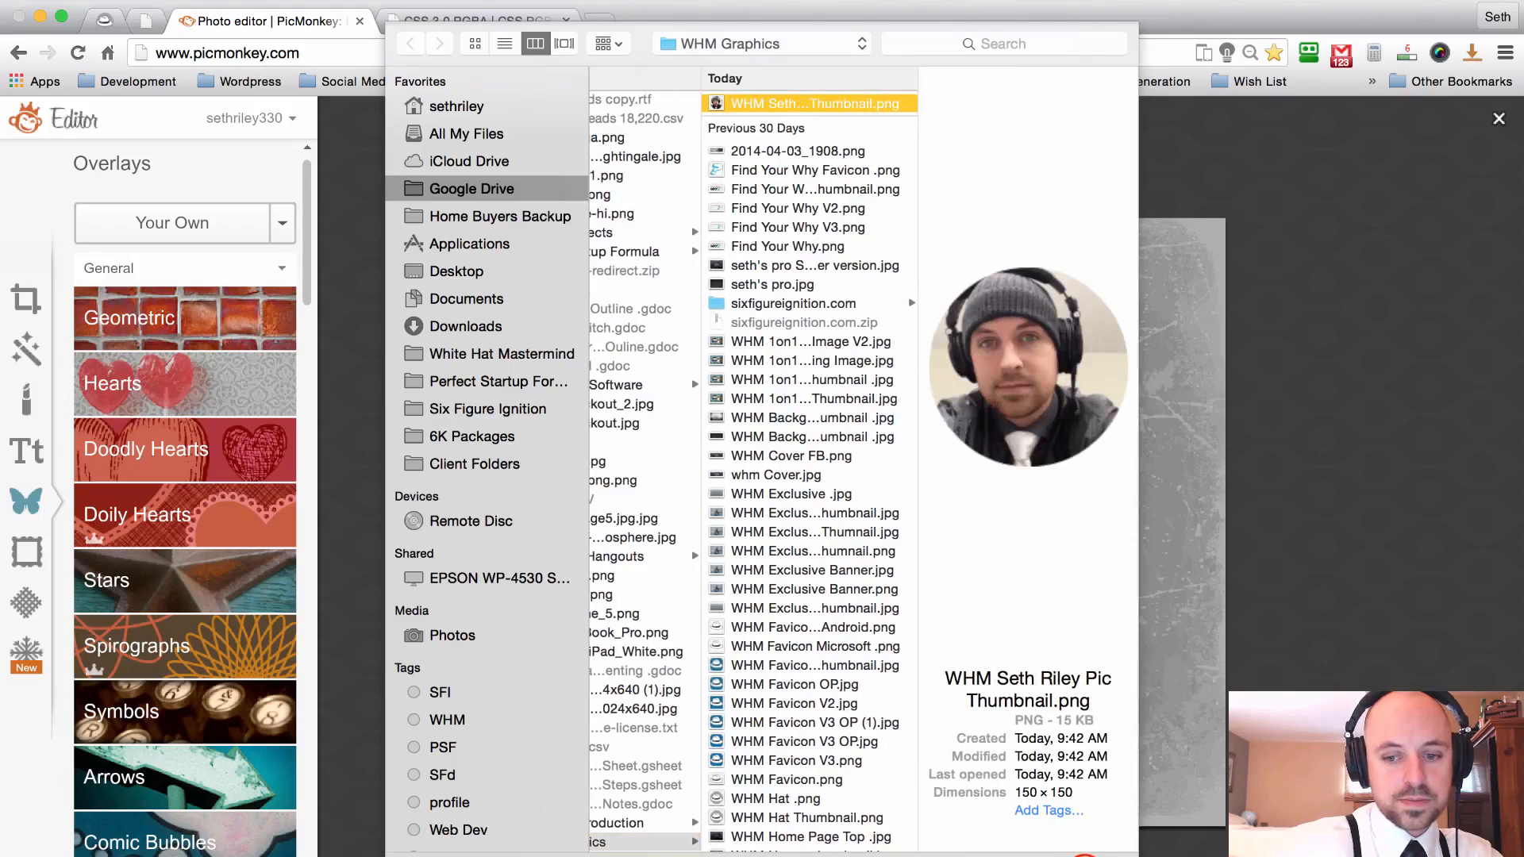
{"action": "key", "text": "Return"}
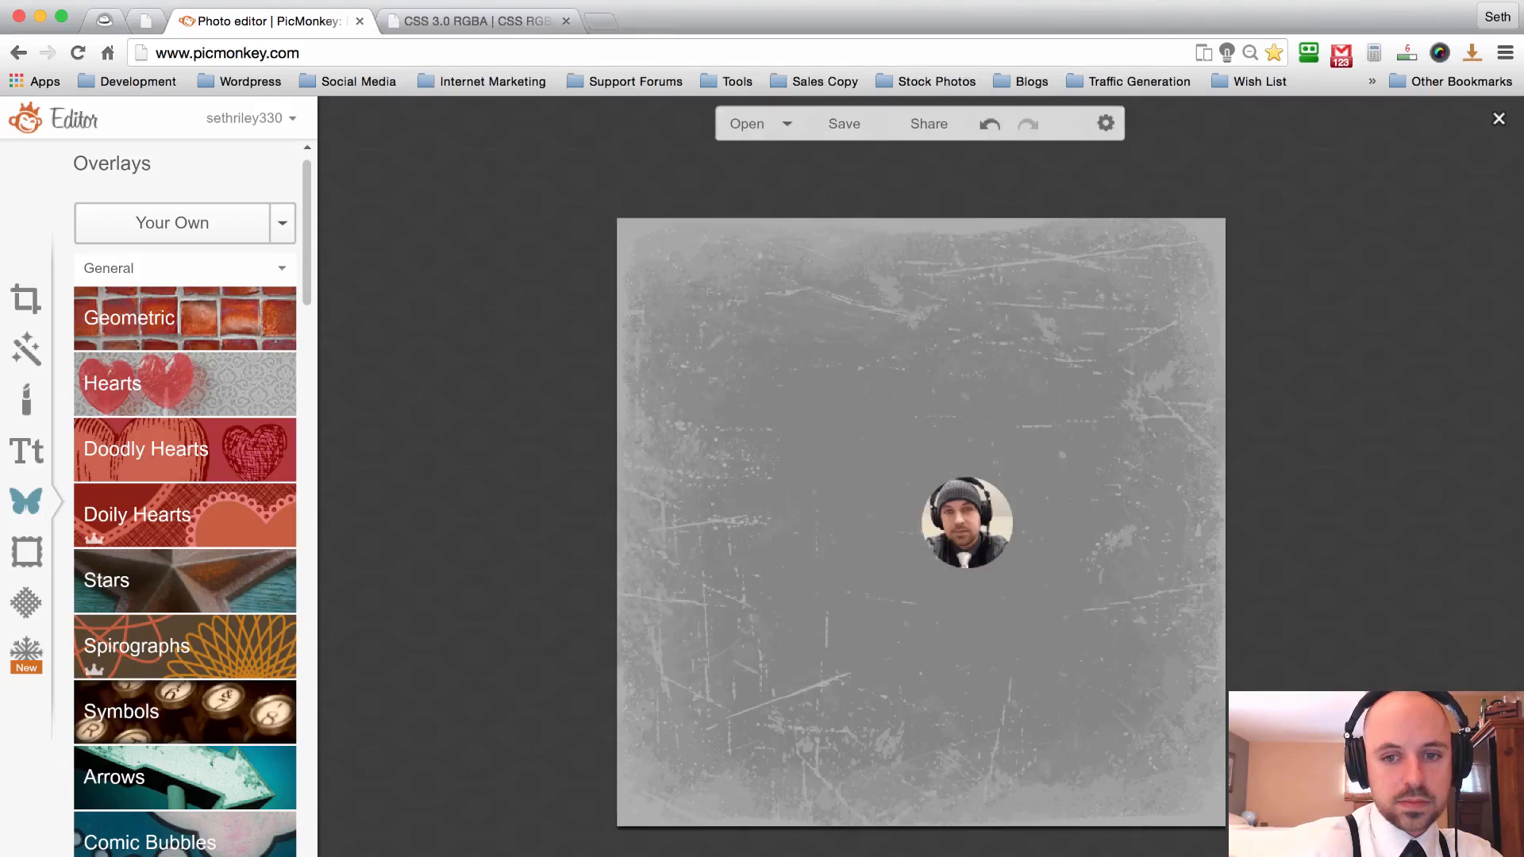
Enlarge the headshot to about twice its size and centre it near the top.
{"action": "left_click", "coordinate": [1012, 567]}
{"action": "left_click_drag", "start_coordinate": [1013, 567], "coordinate": [1092, 681]}
{"action": "left_click", "coordinate": [1001, 561]}
{"action": "left_click_drag", "start_coordinate": [1001, 561], "coordinate": [928, 394]}
{"action": "left_click", "coordinate": [500, 367]}
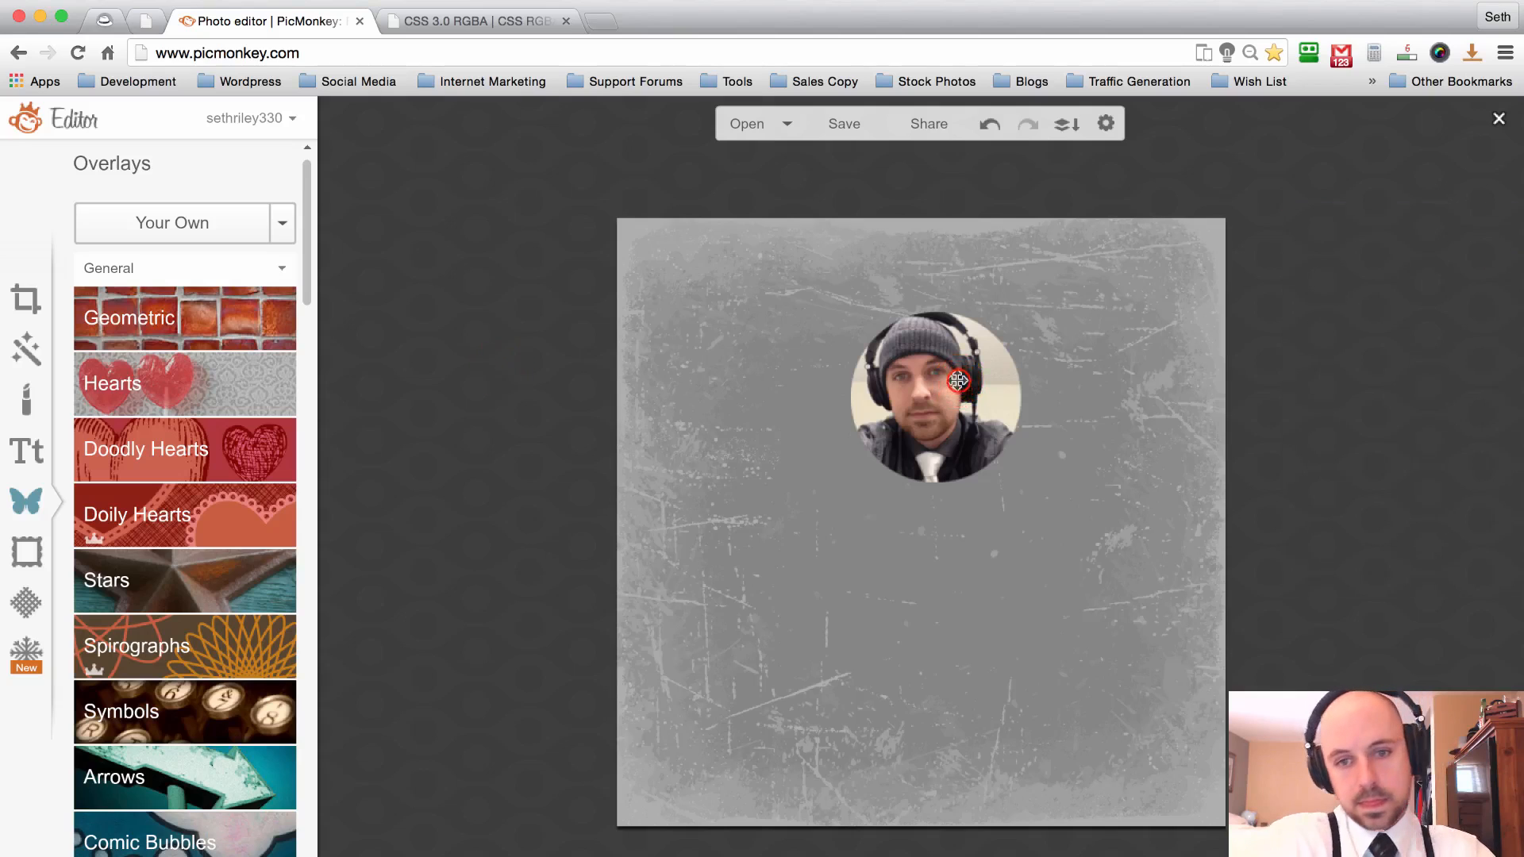
{"action": "left_click_drag", "start_coordinate": [958, 382], "coordinate": [952, 382]}
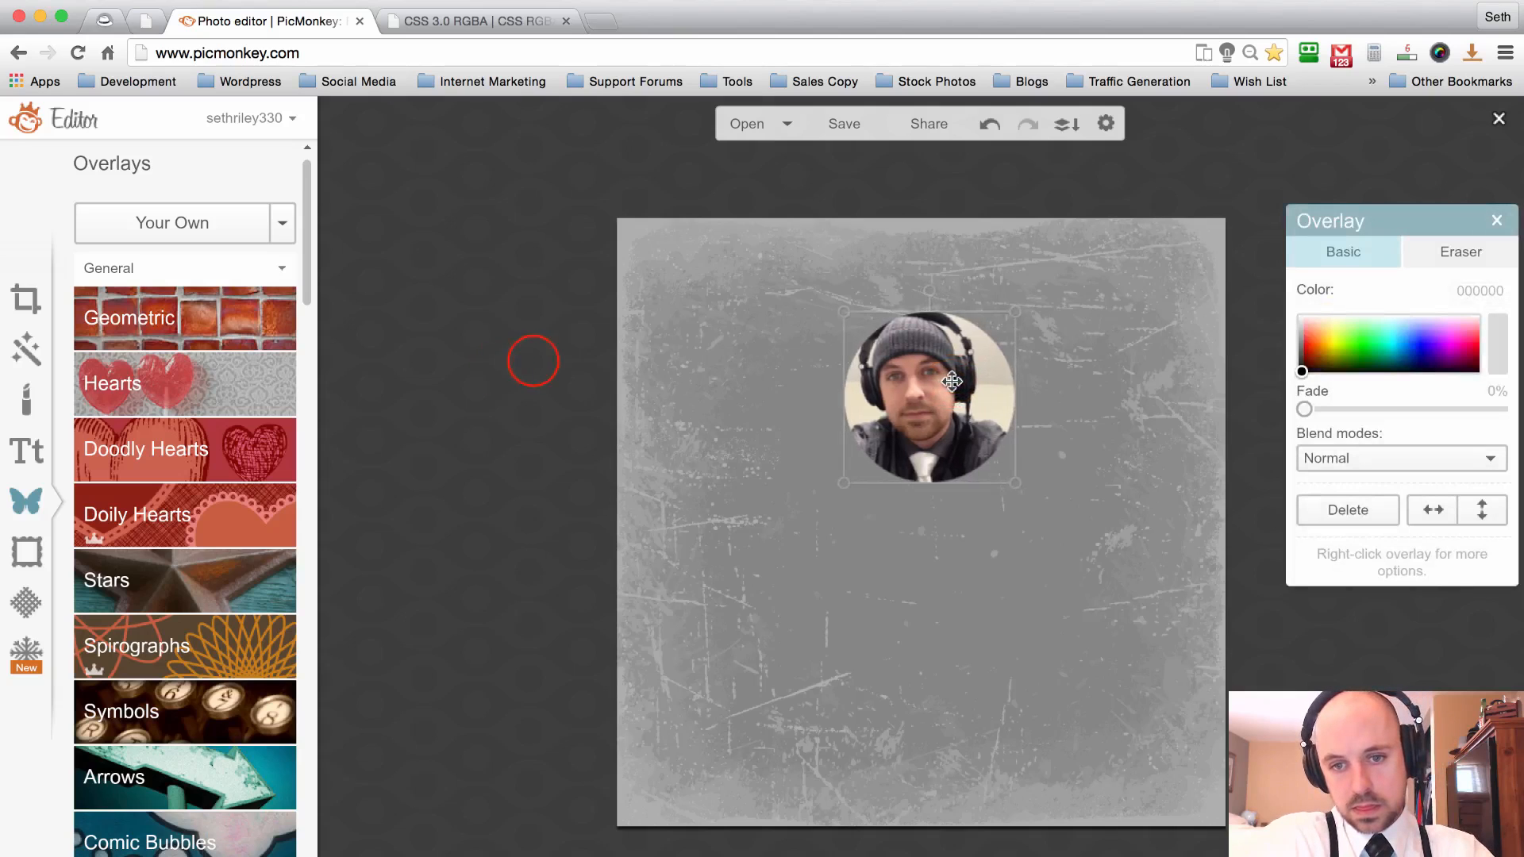
{"action": "left_click", "coordinate": [531, 359]}
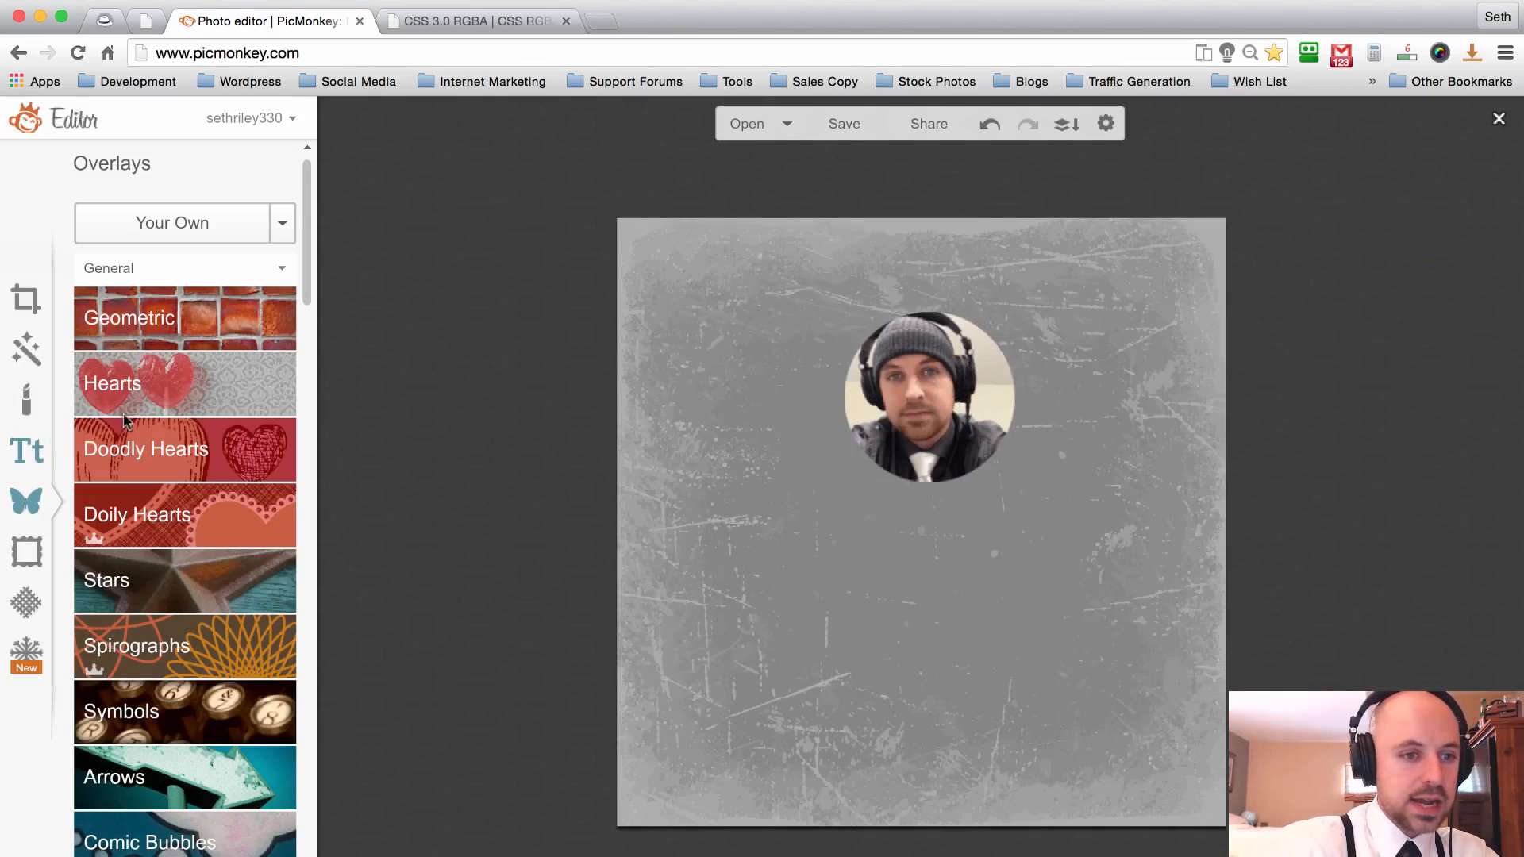
{"action": "left_click", "coordinate": [7, 458]}
Scroll the font list and choose the Sketch Block font.
{"action": "left_click", "coordinate": [306, 349]}
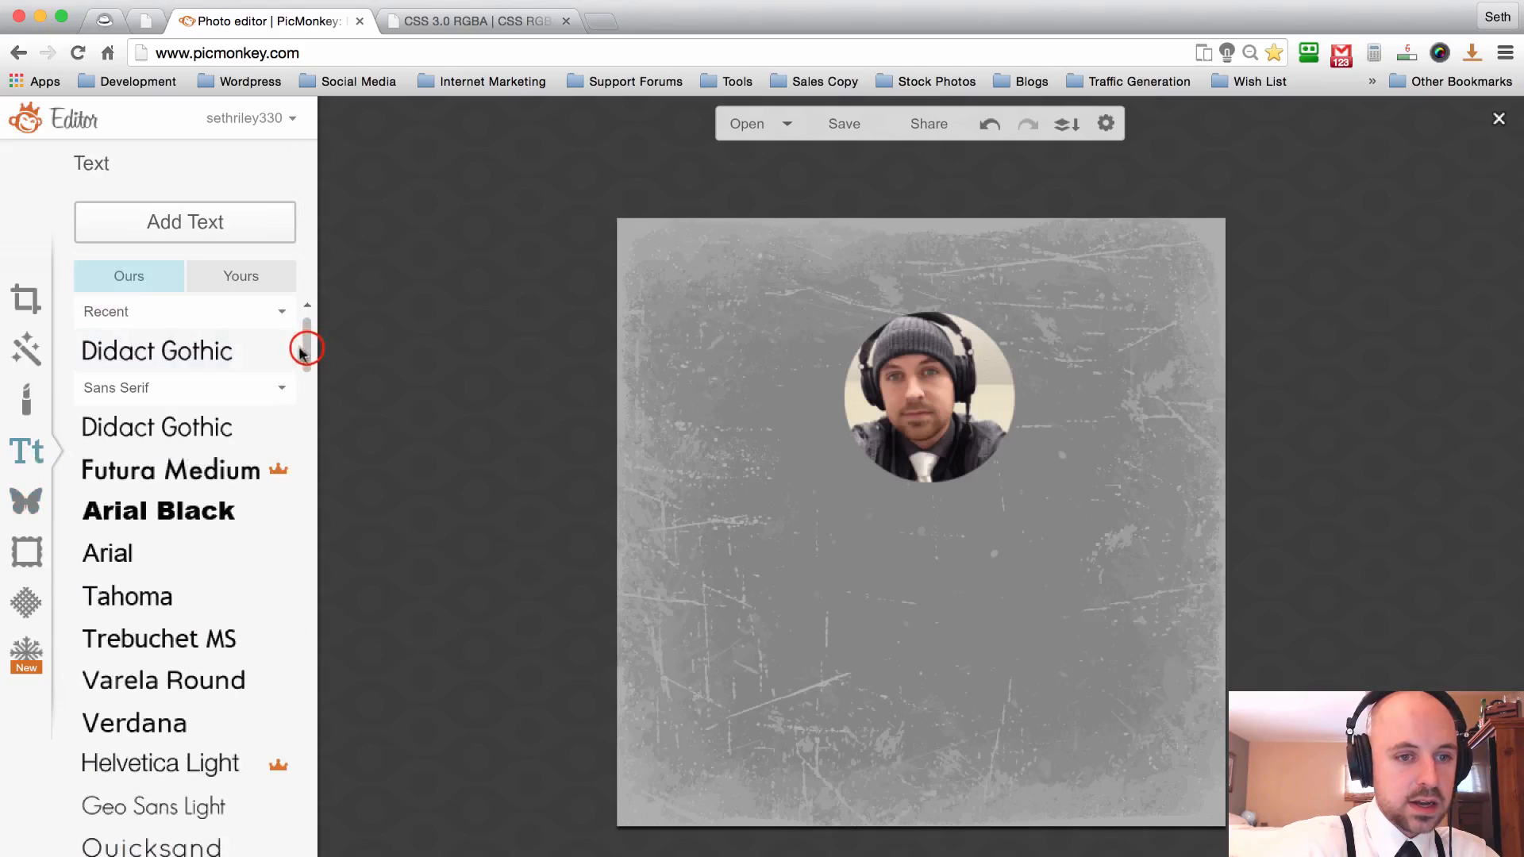
{"action": "mouse_move", "coordinate": [307, 350]}
{"action": "left_mouse_down"}
{"action": "mouse_move", "coordinate": [309, 856]}
{"action": "mouse_move", "coordinate": [304, 493]}
{"action": "mouse_move", "coordinate": [325, 301]}
{"action": "mouse_move", "coordinate": [314, 854]}
{"action": "mouse_move", "coordinate": [322, 606]}
{"action": "left_mouse_up"}
{"action": "left_click", "coordinate": [139, 516]}
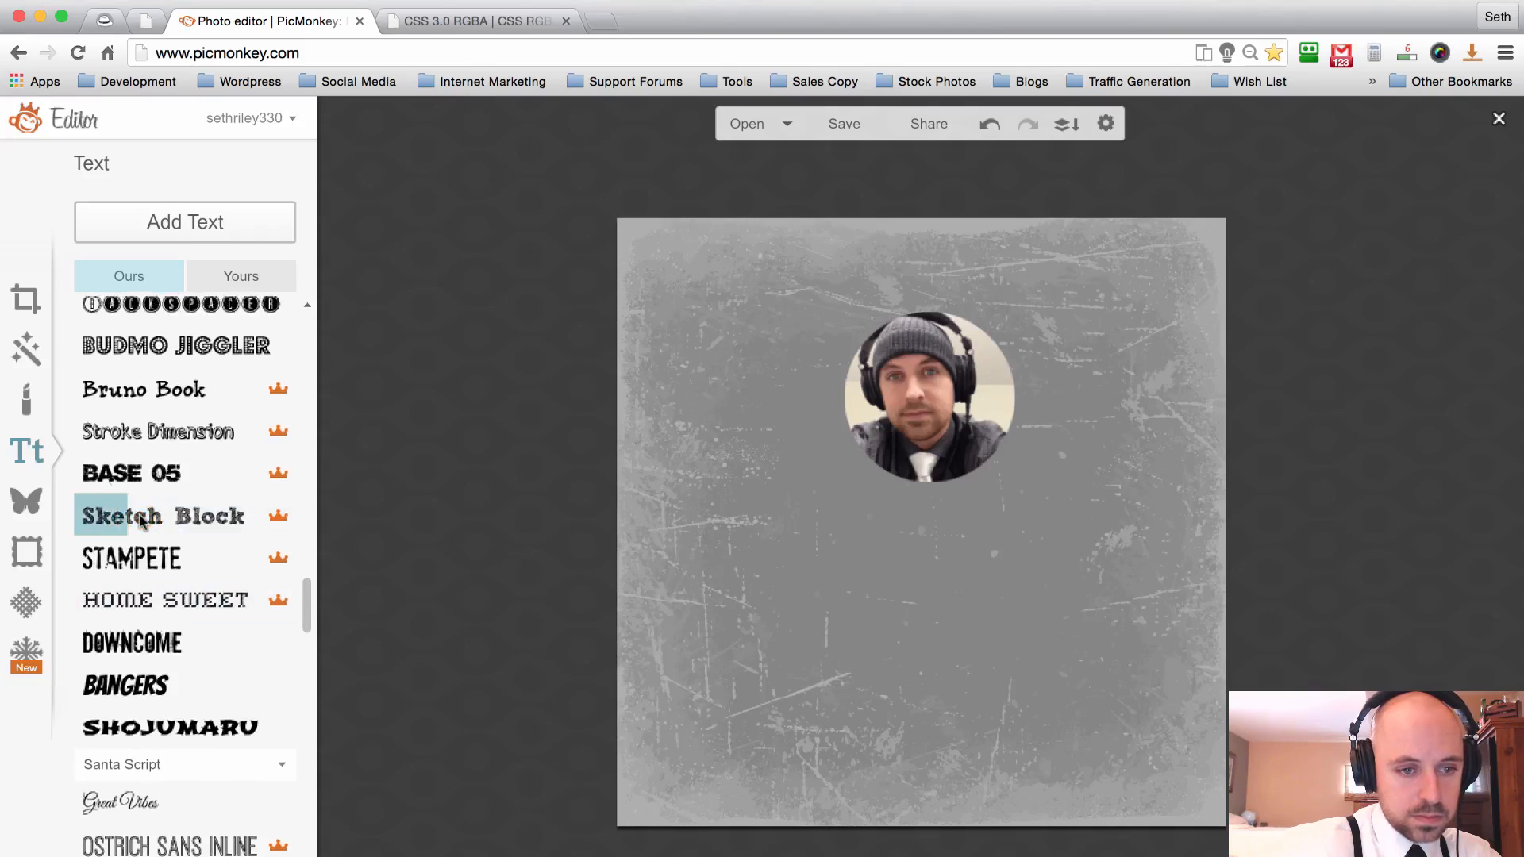
{"action": "left_click", "coordinate": [184, 227]}
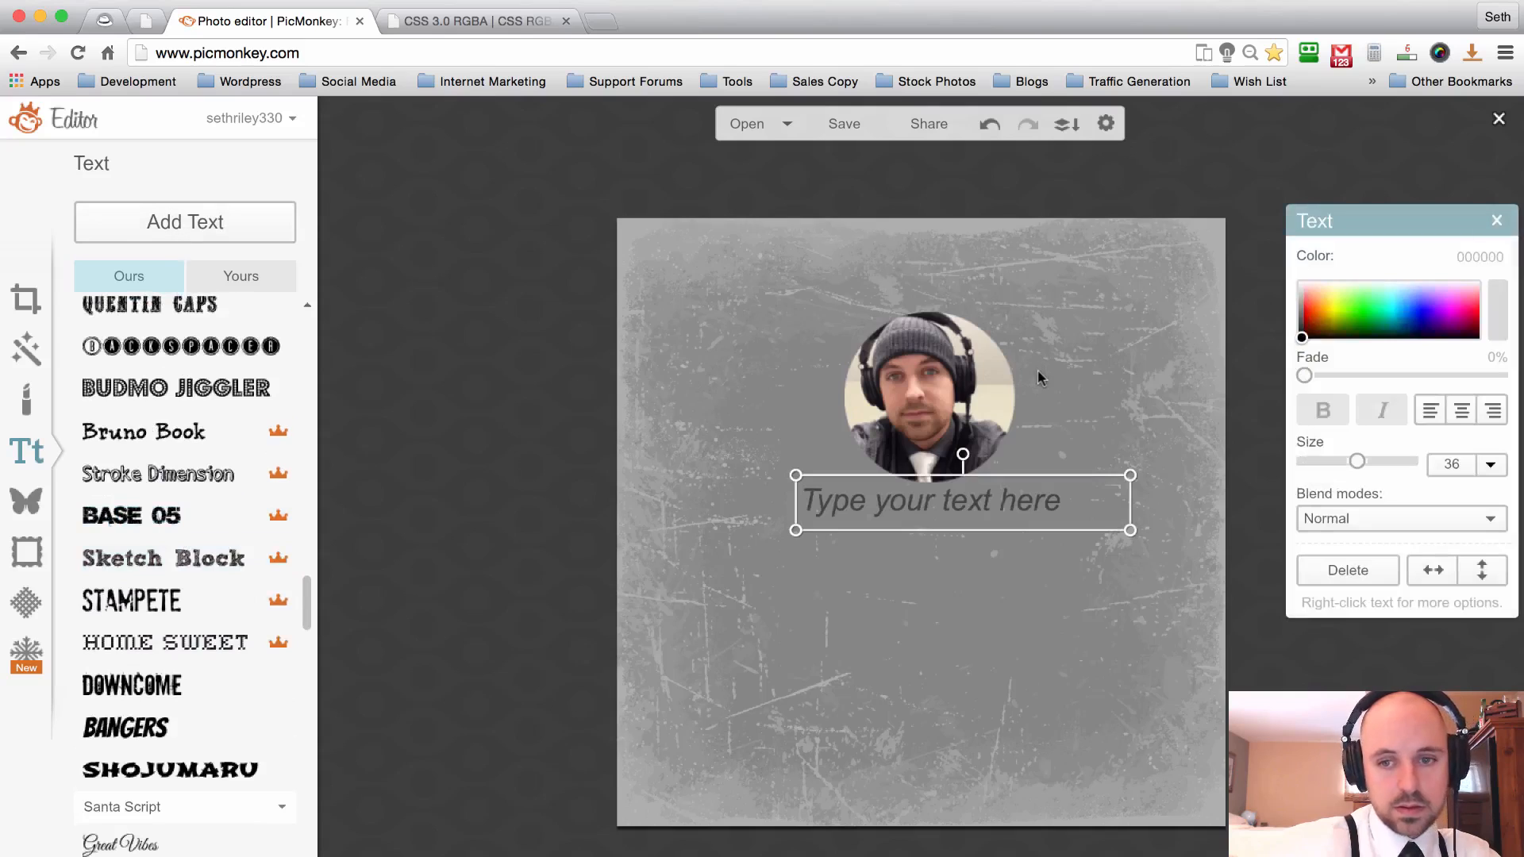
{"action": "left_click", "coordinate": [942, 514]}
{"action": "left_click_drag", "start_coordinate": [942, 516], "coordinate": [908, 284]}
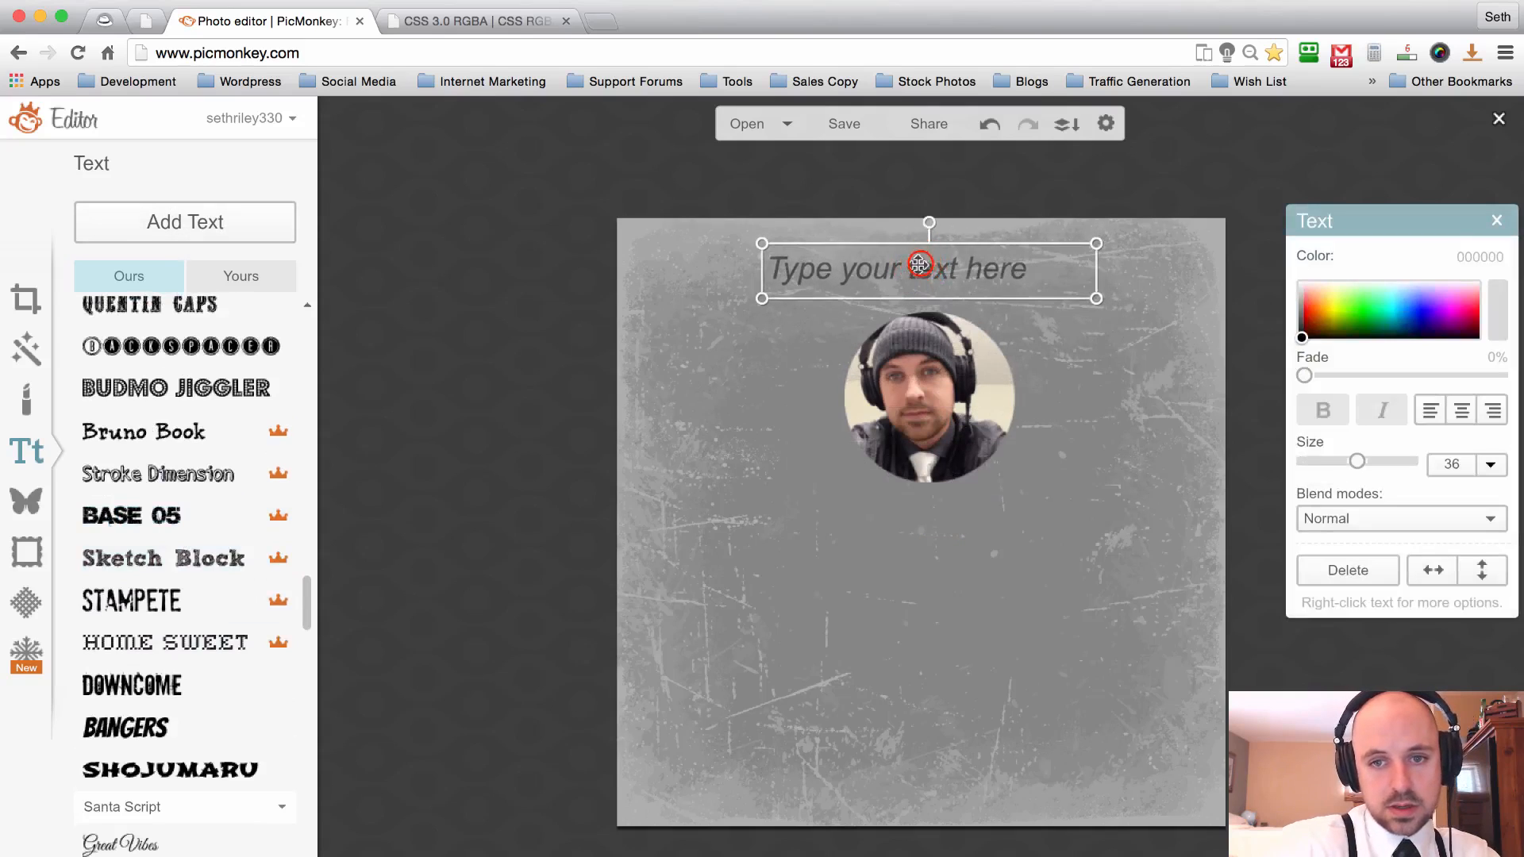
{"action": "left_click", "coordinate": [920, 265]}
{"action": "type", "text": "Se"}
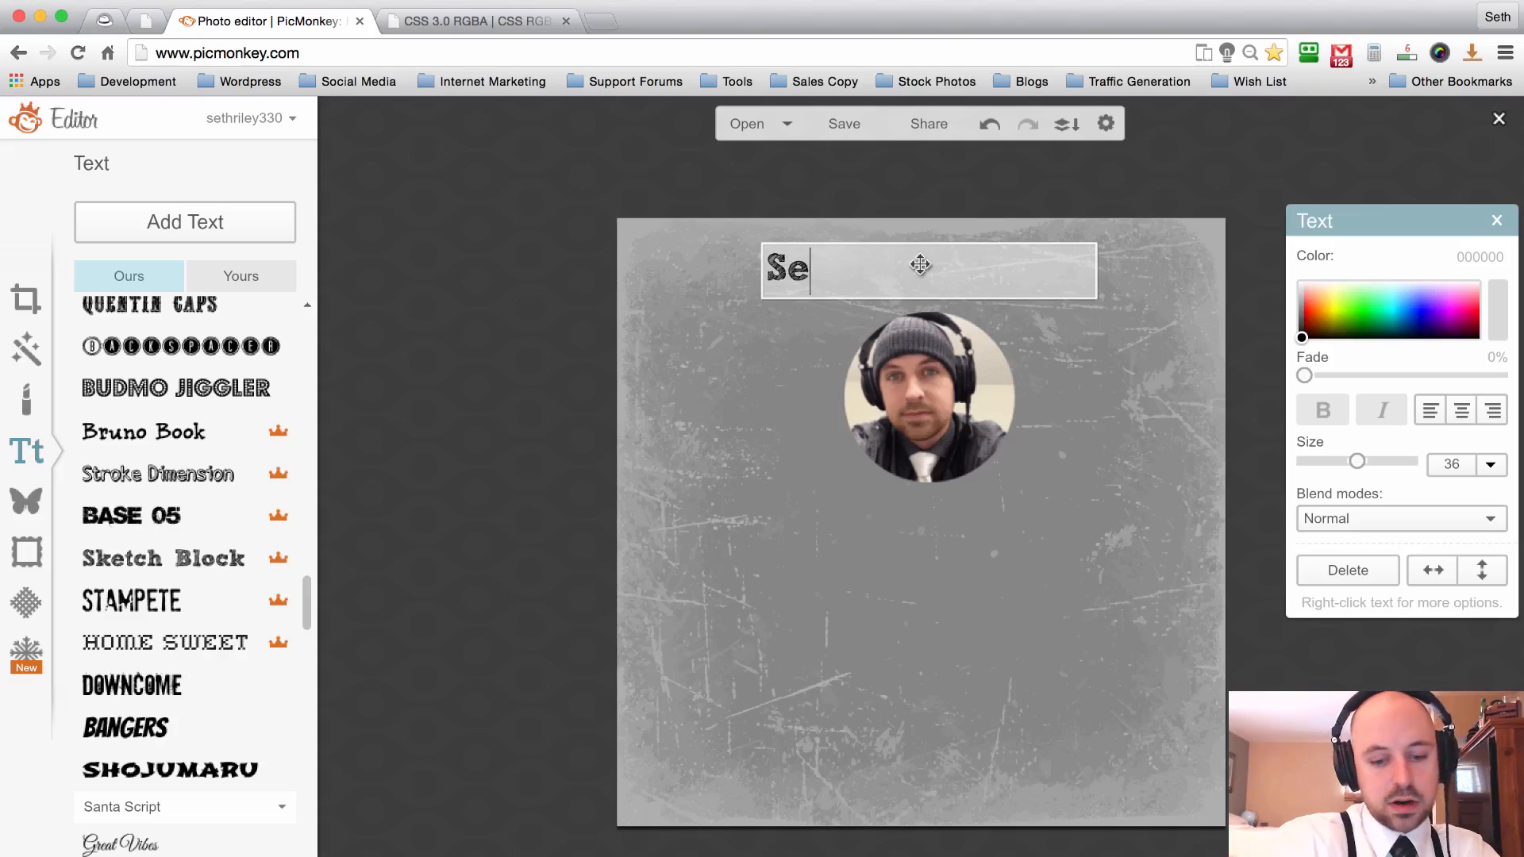
{"action": "type", "text": "th RIley"}
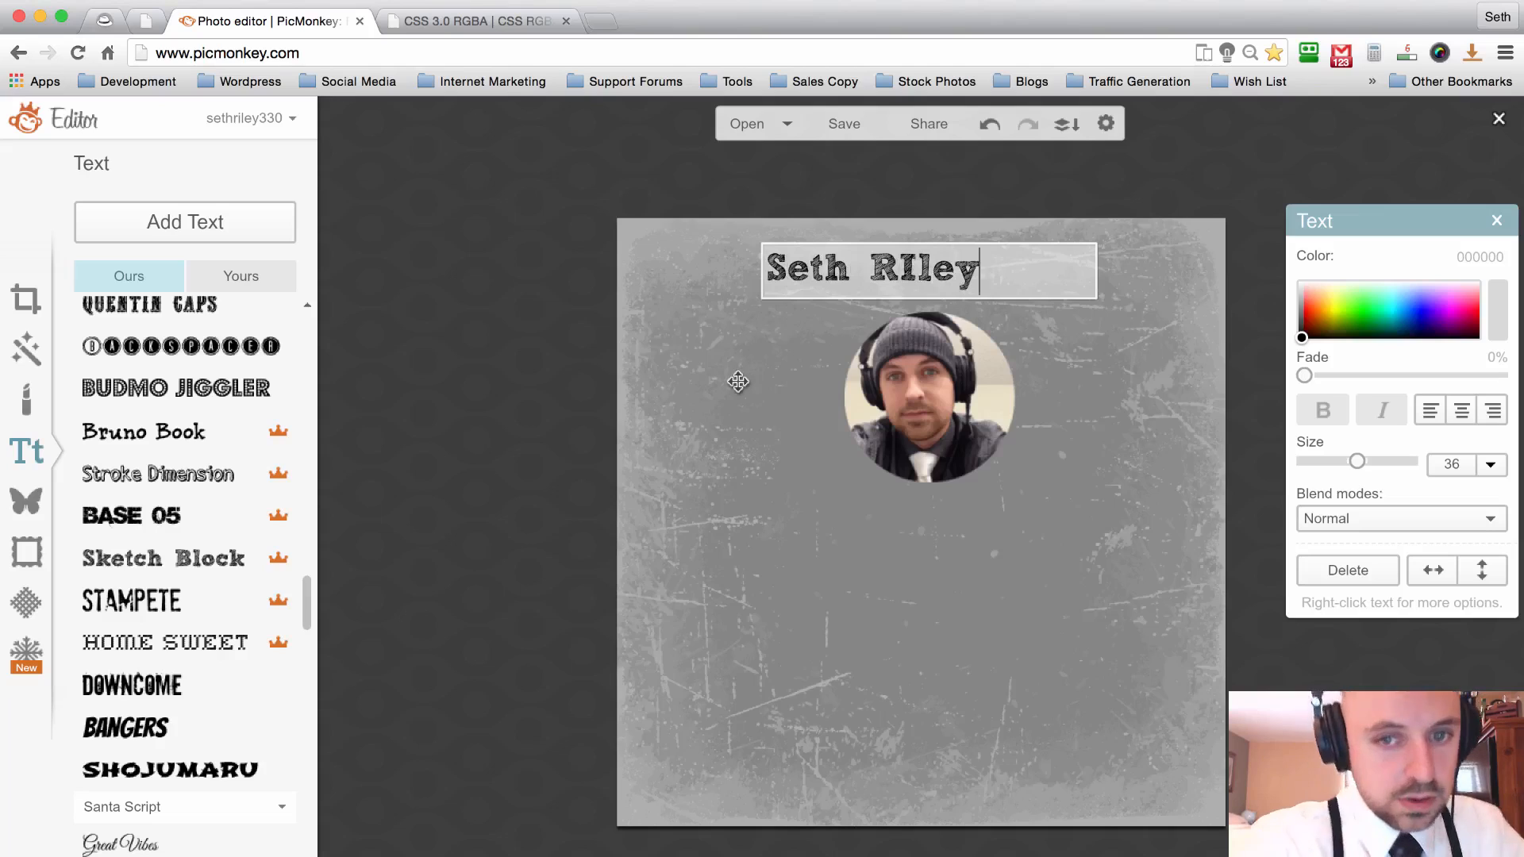
{"action": "key", "text": "BackSpace"}
{"action": "key", "text": "BackSpace"}
{"action": "key", "text": "BackSpace"}
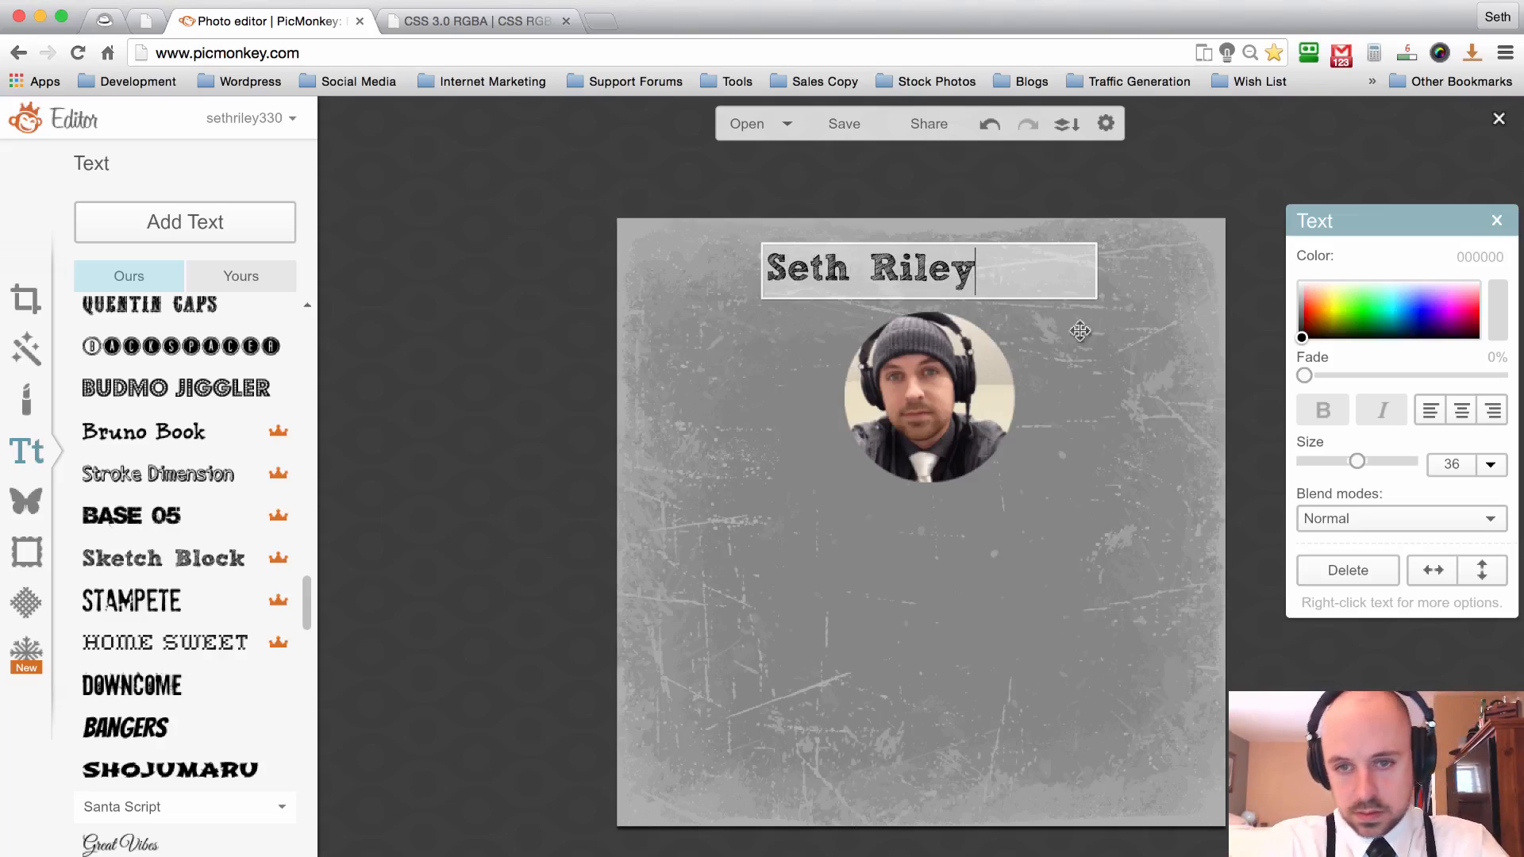
{"action": "left_click", "coordinate": [1107, 345]}
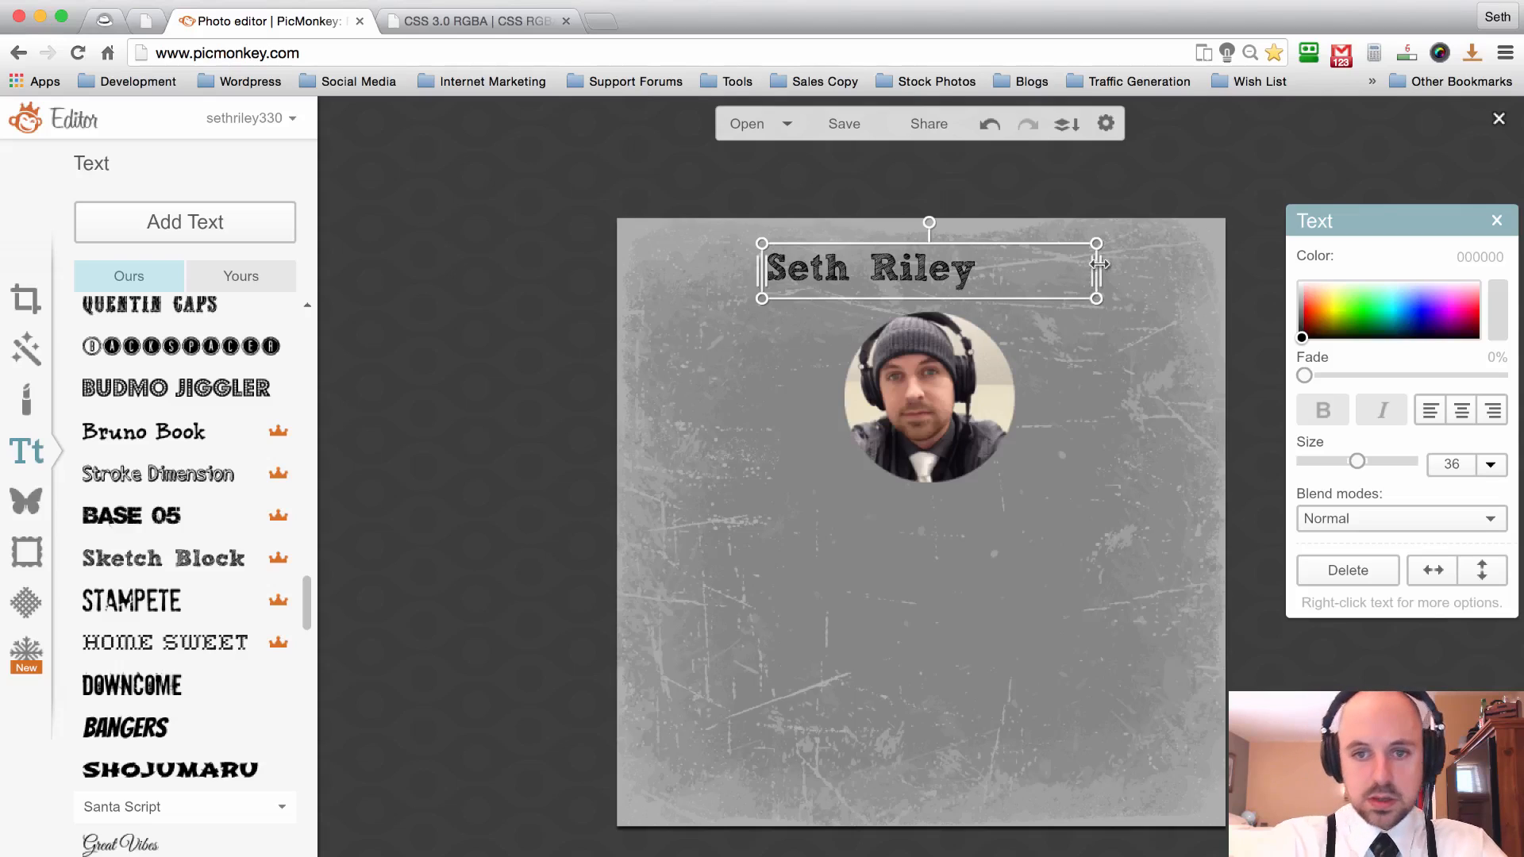
Narrow the name box and centre it at the top above the photo.
{"action": "left_click", "coordinate": [889, 274]}
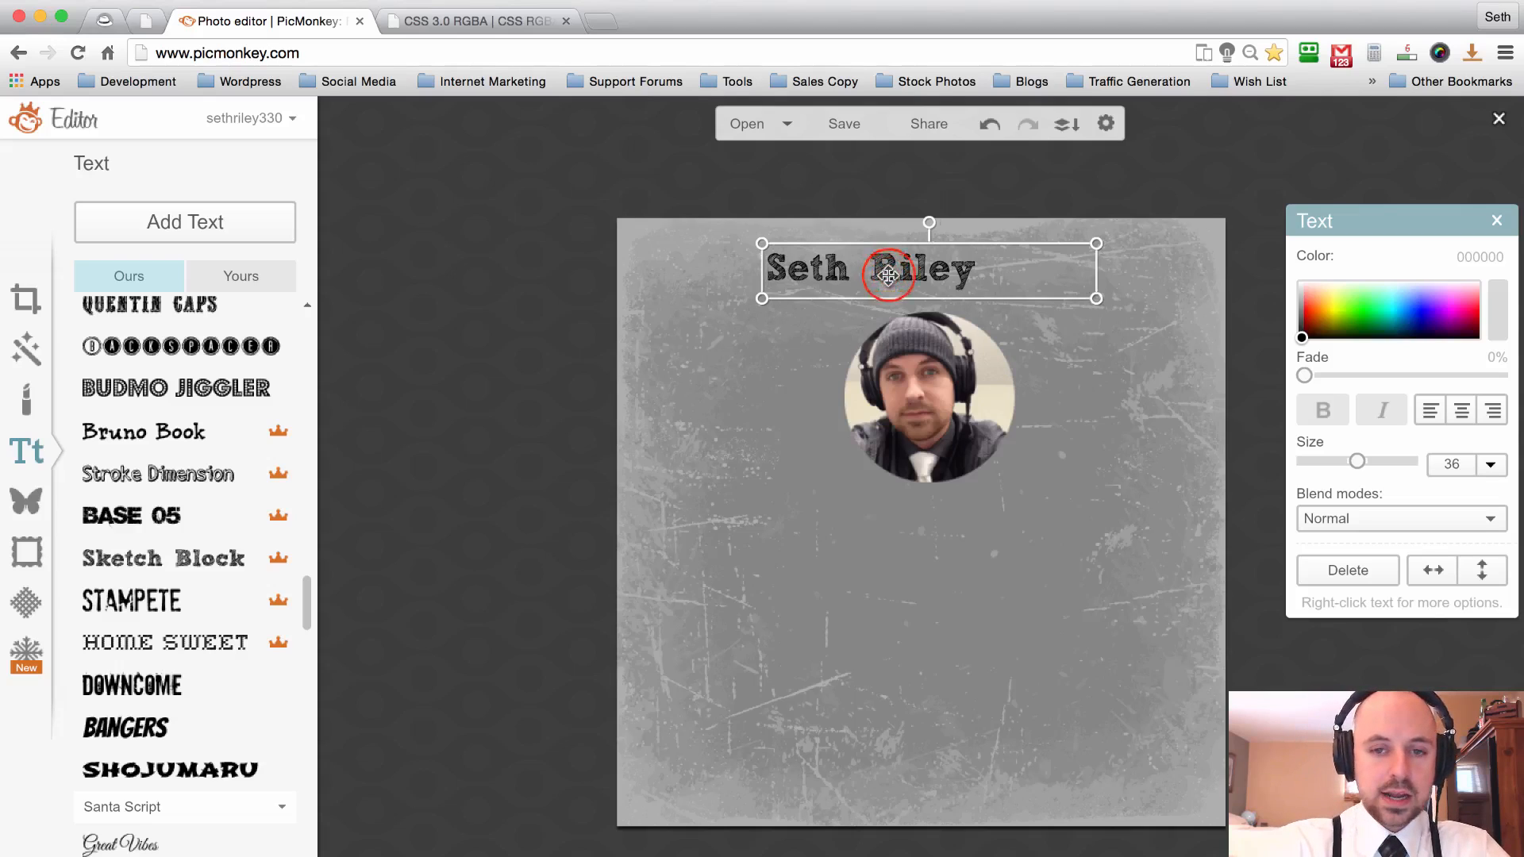
{"action": "mouse_move", "coordinate": [888, 274]}
{"action": "left_mouse_down"}
{"action": "mouse_move", "coordinate": [1023, 744]}
{"action": "mouse_move", "coordinate": [876, 421]}
{"action": "mouse_move", "coordinate": [908, 269]}
{"action": "left_mouse_up"}
{"action": "left_click", "coordinate": [1119, 265]}
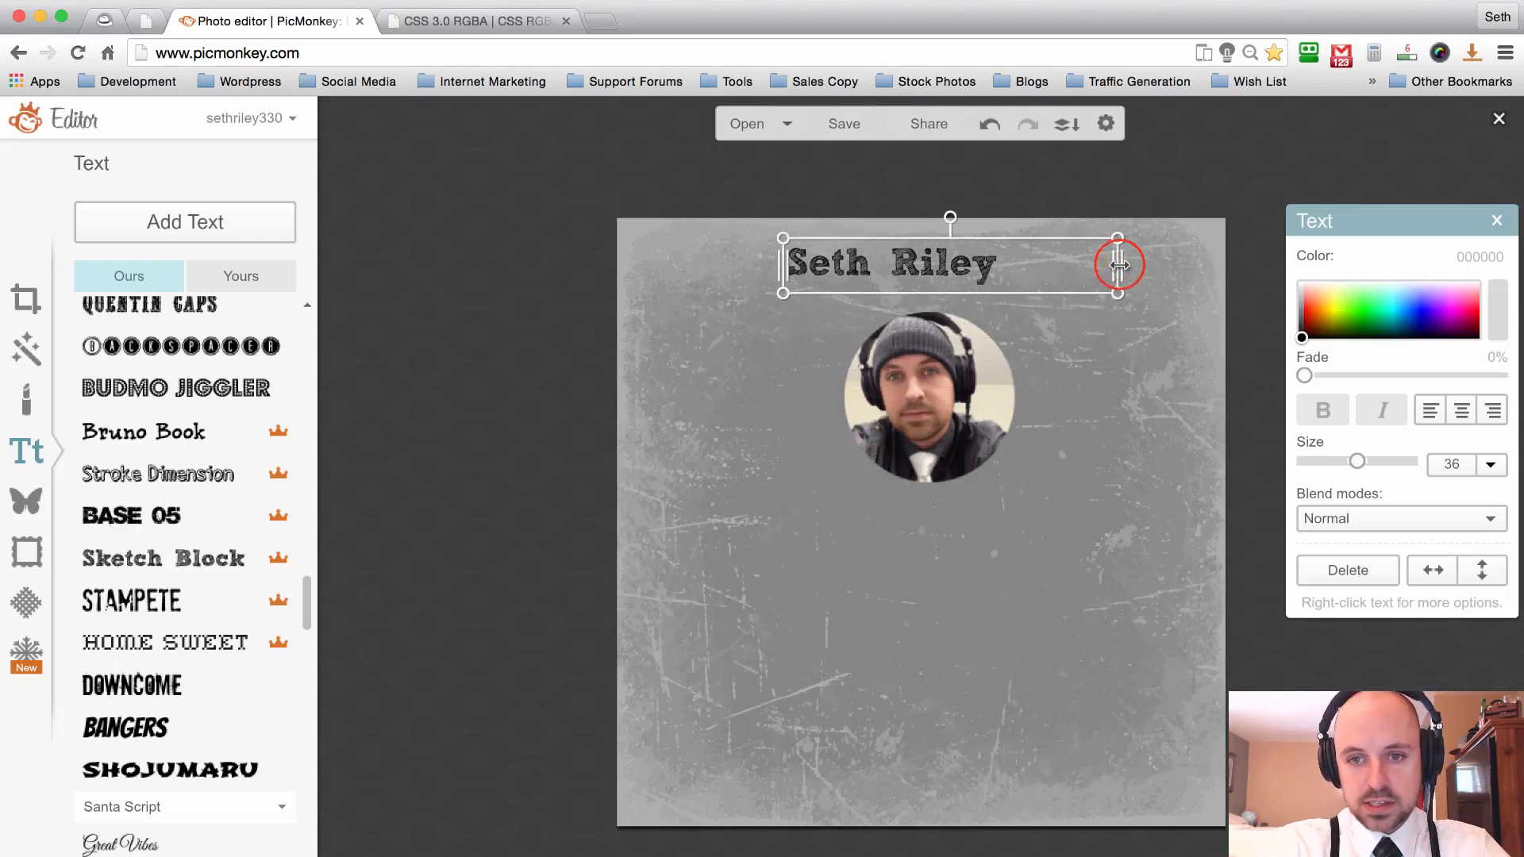
{"action": "left_click_drag", "start_coordinate": [1119, 265], "coordinate": [1004, 259]}
{"action": "left_click", "coordinate": [870, 268]}
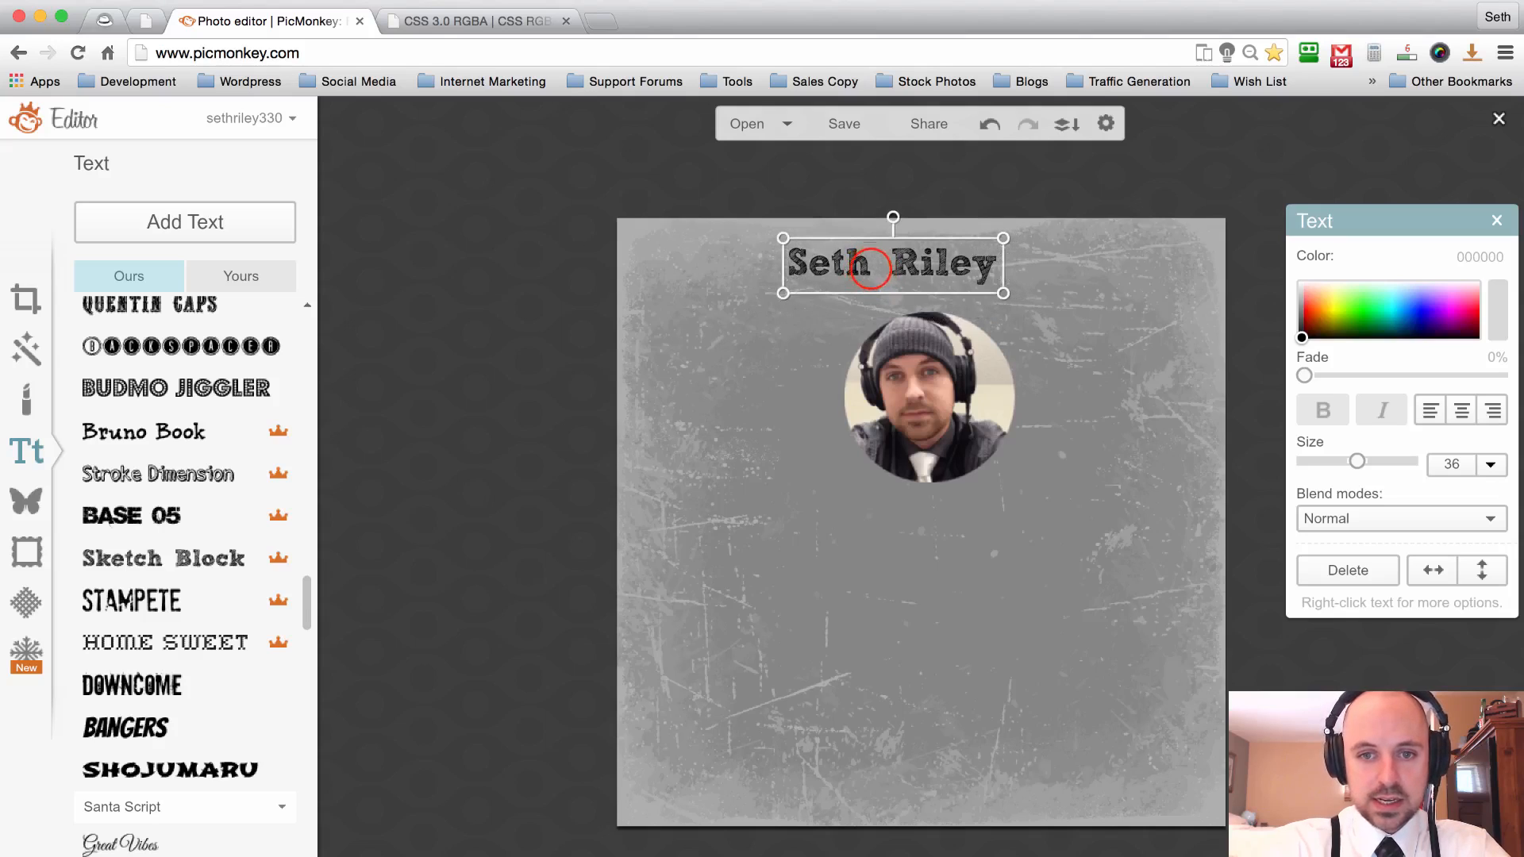
{"action": "left_click_drag", "start_coordinate": [870, 269], "coordinate": [901, 283]}
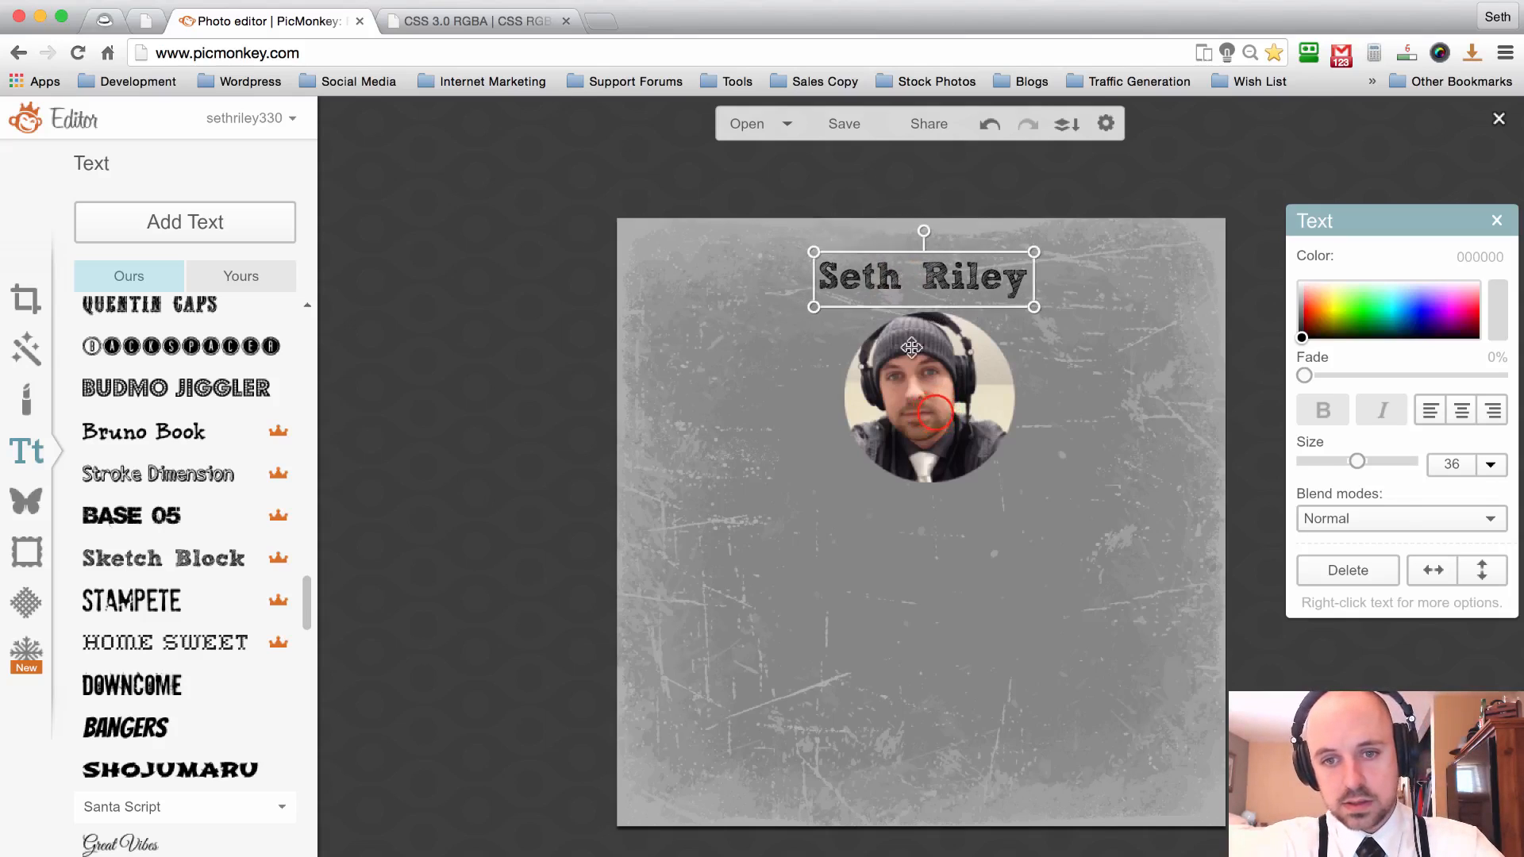
Lower the photo slightly and add an empty text box just under the name.
{"action": "left_click_drag", "start_coordinate": [934, 413], "coordinate": [931, 452]}
{"action": "left_click", "coordinate": [789, 423]}
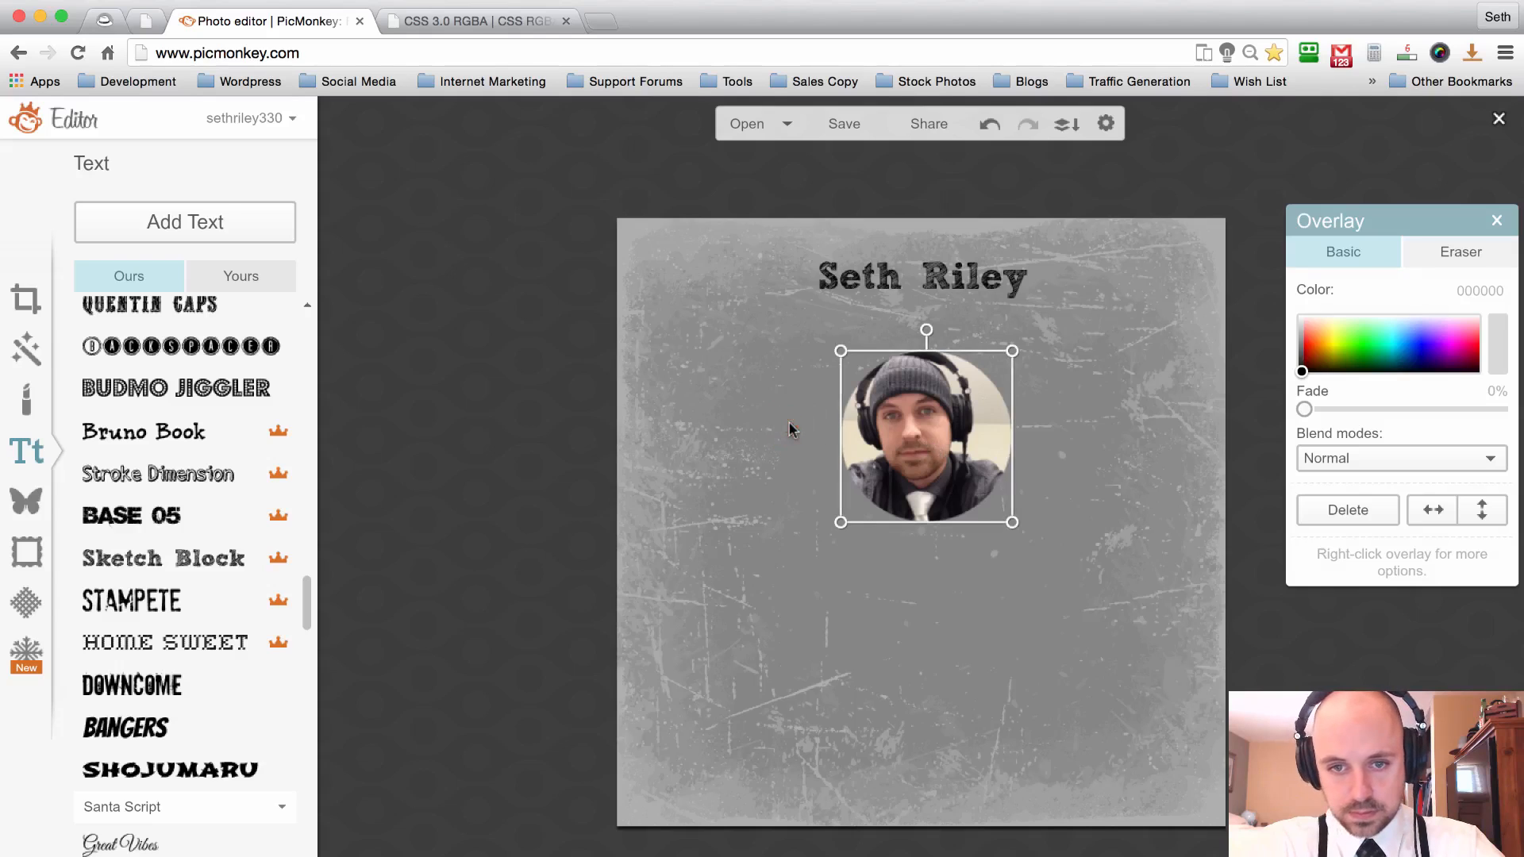
{"action": "left_click", "coordinate": [202, 222]}
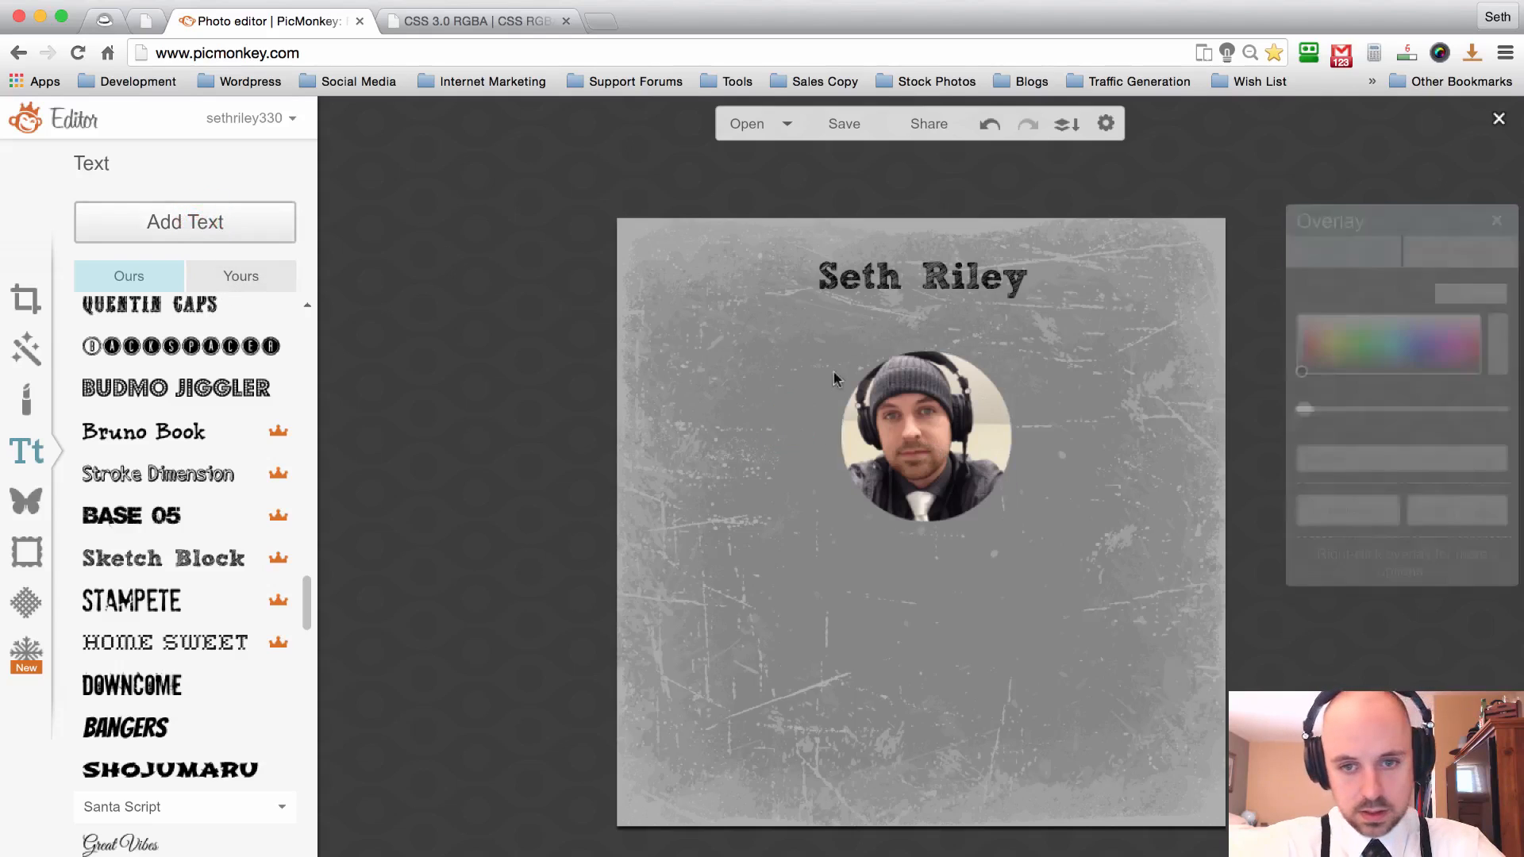
{"action": "left_click", "coordinate": [913, 502]}
{"action": "left_click_drag", "start_coordinate": [913, 501], "coordinate": [880, 334]}
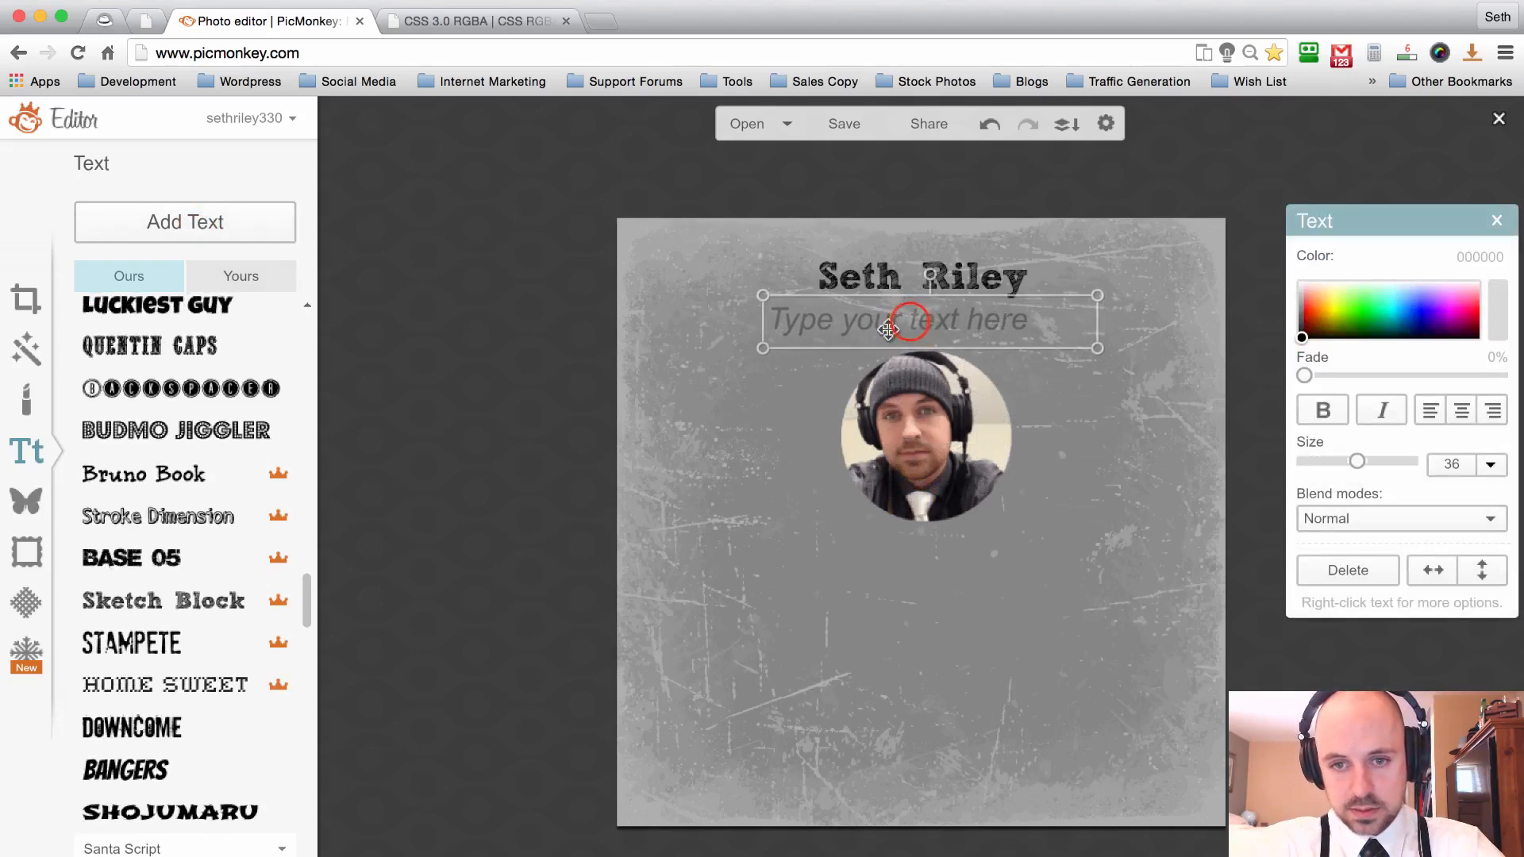
Type 'Founder' in the new box and set its font to Arial.
{"action": "left_click", "coordinate": [907, 318]}
{"action": "type", "text": "Founder"}
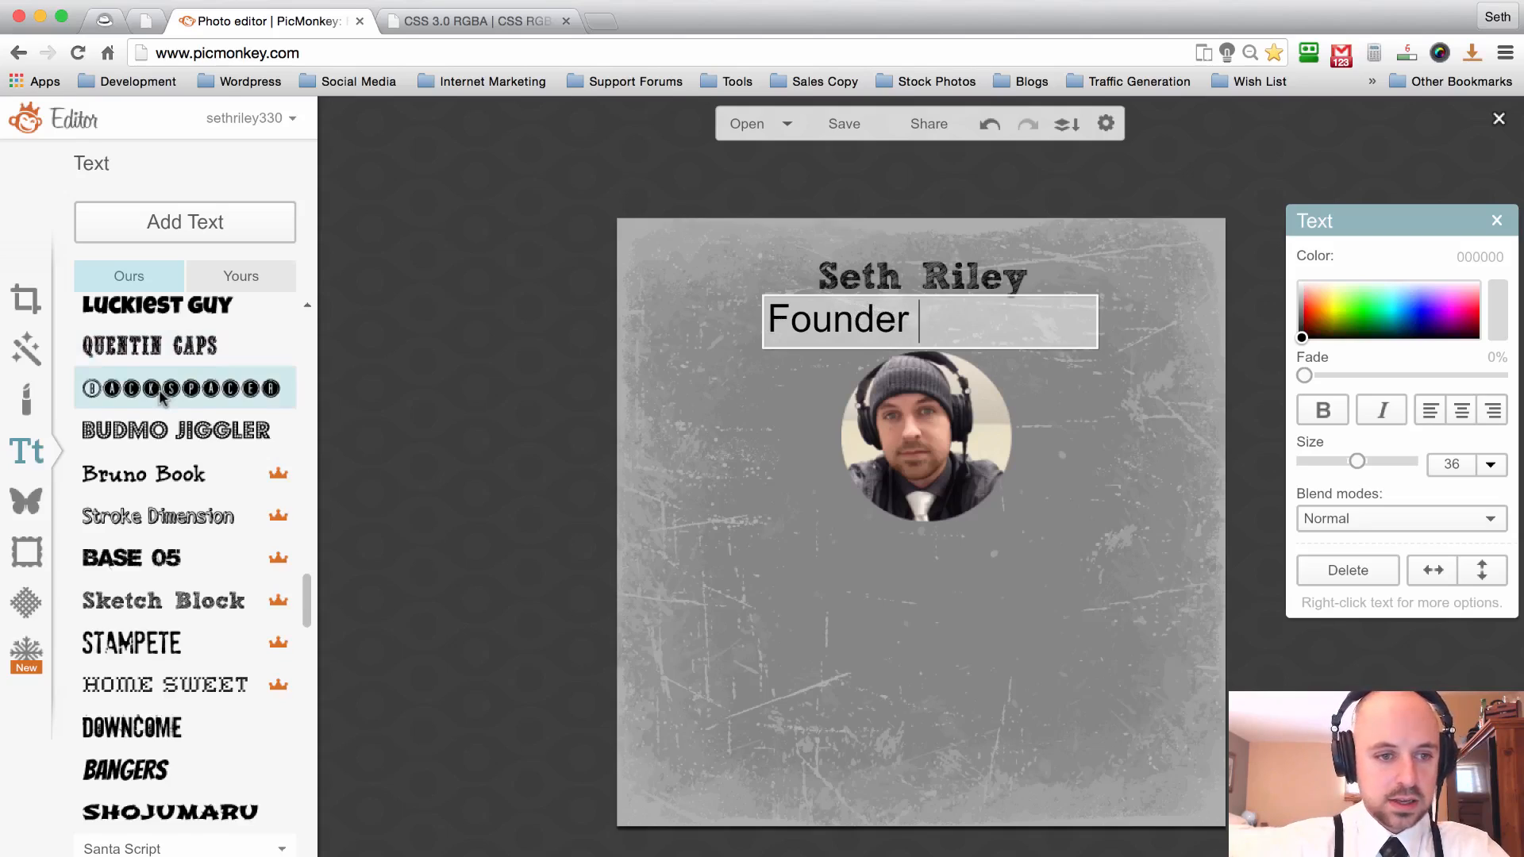
{"action": "scroll", "coordinate": [159, 397], "scroll_direction": "up", "scroll_amount": 10}
{"action": "scroll", "coordinate": [161, 397], "scroll_direction": "up", "scroll_amount": 10}
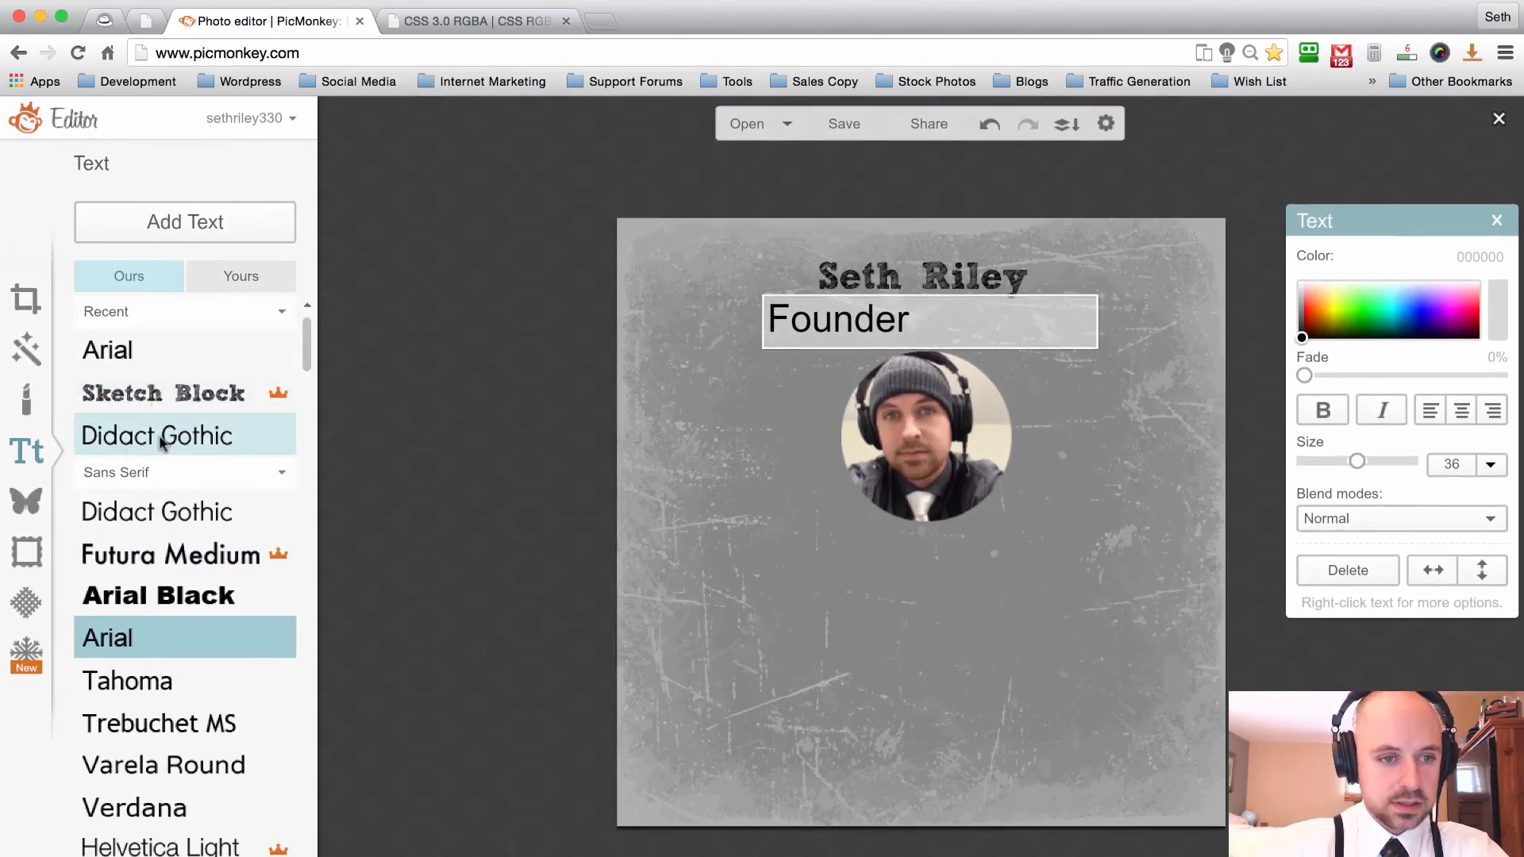
{"action": "left_click", "coordinate": [168, 597]}
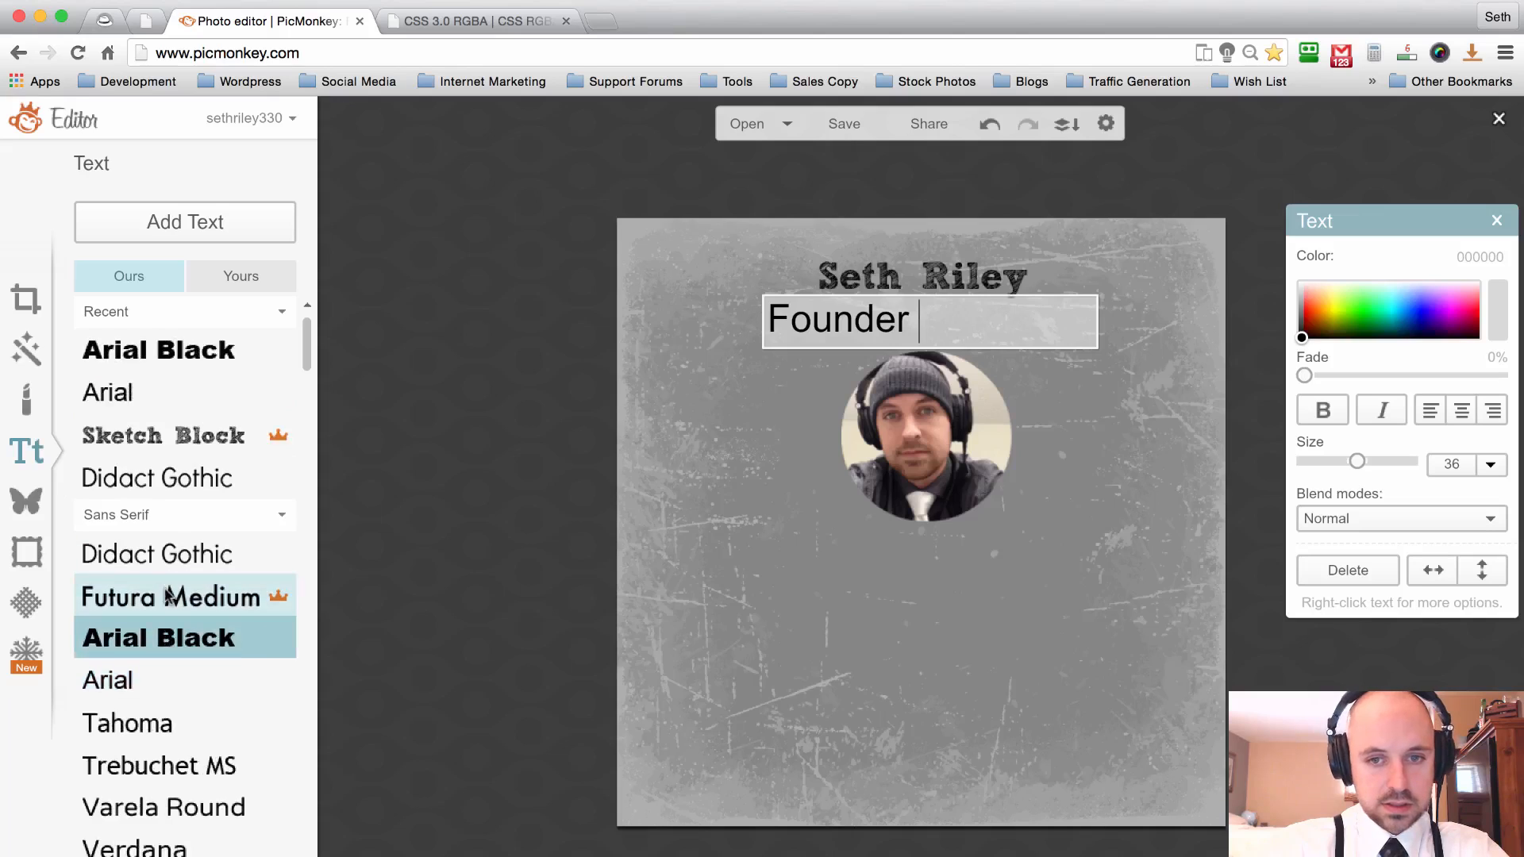
{"action": "left_click", "coordinate": [129, 384]}
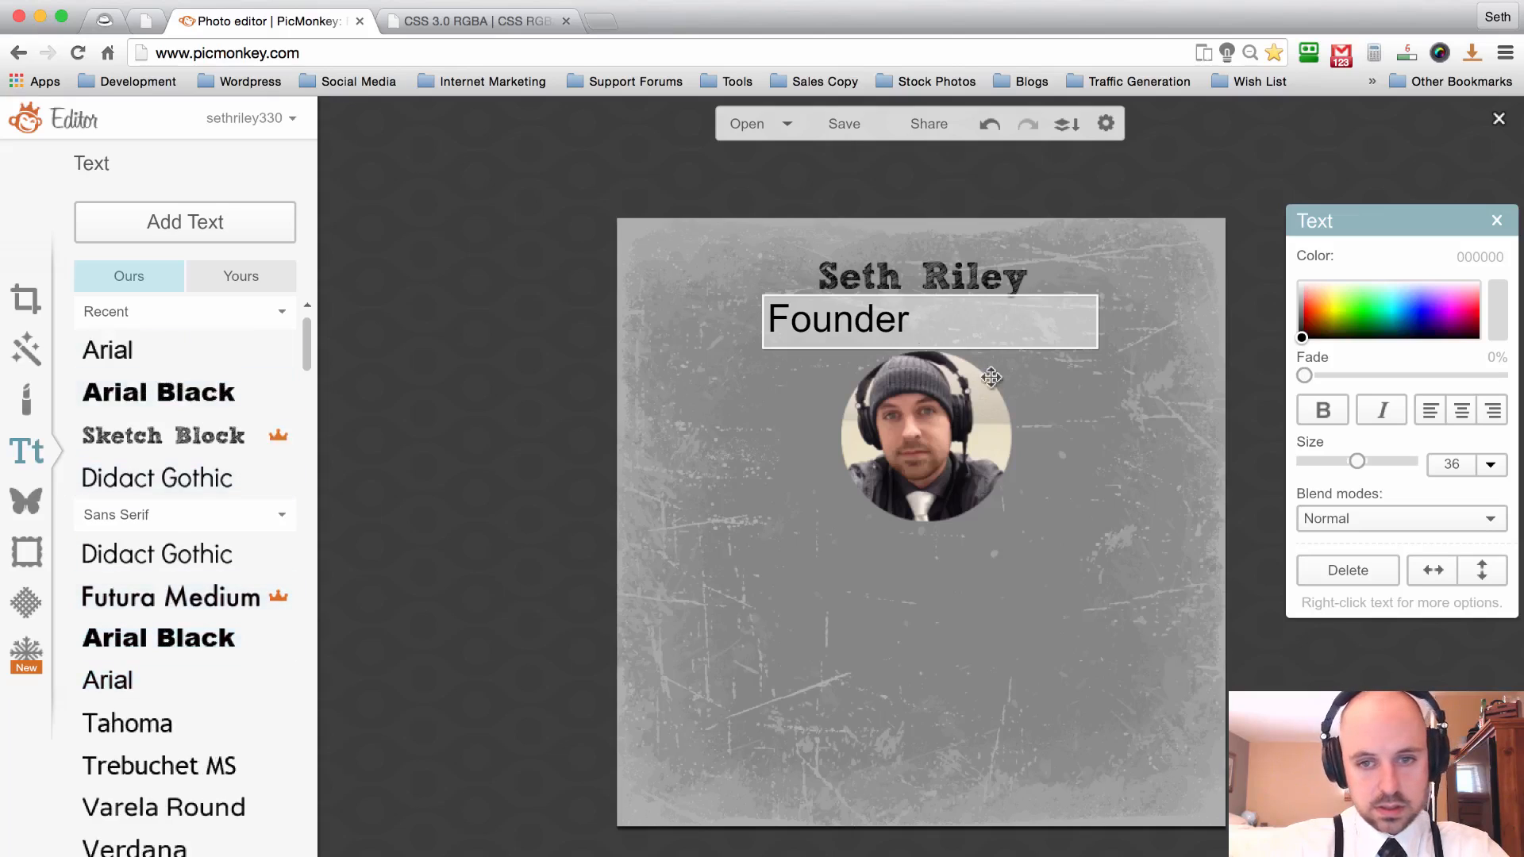
{"action": "left_click", "coordinate": [1099, 311]}
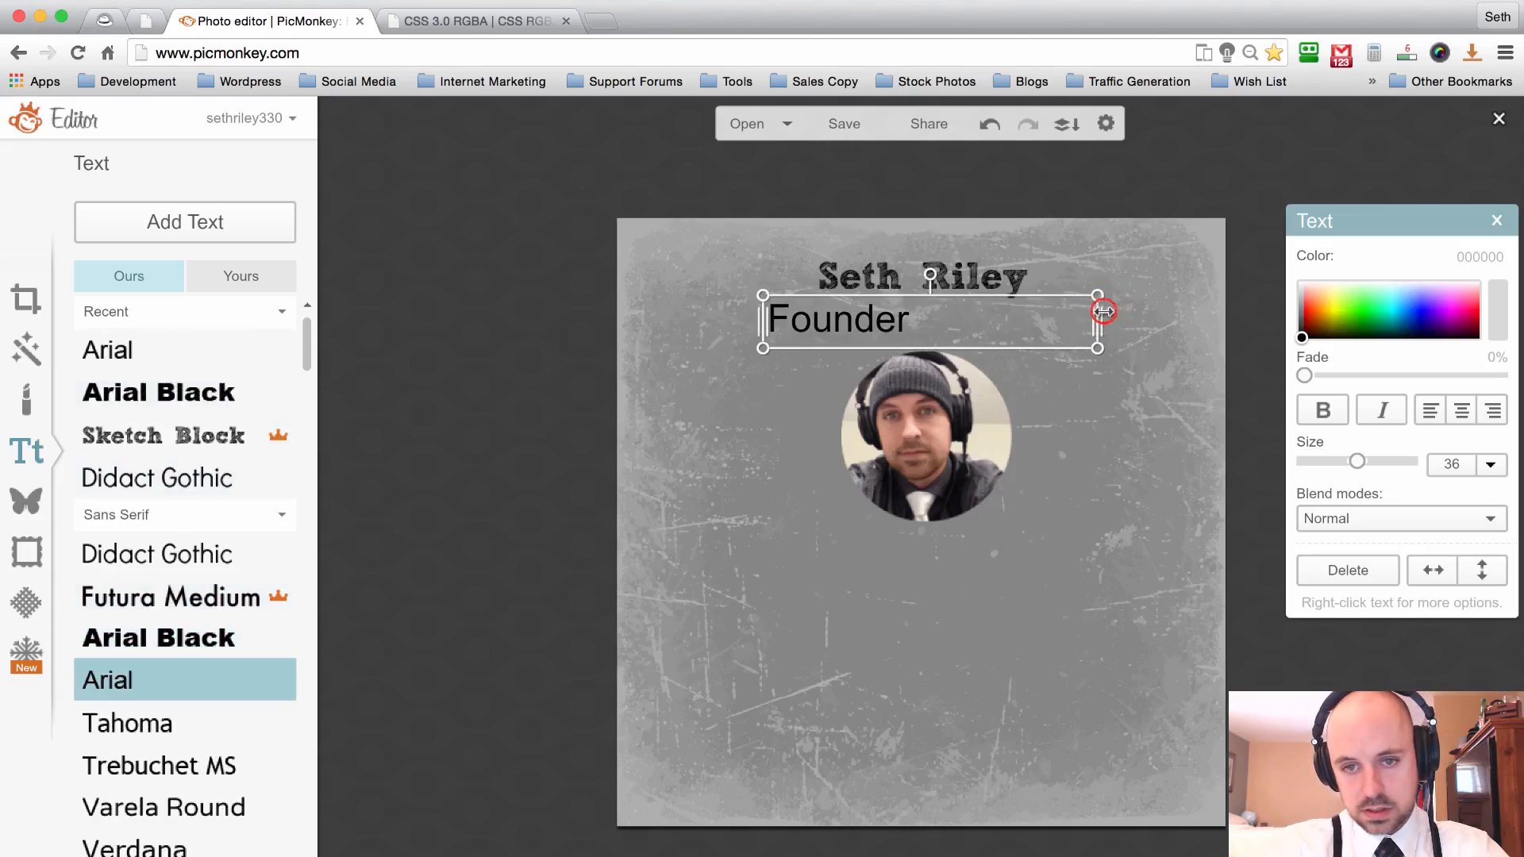
Narrow the Founder box, centre it under the name, and lighten it to white.
{"action": "left_click_drag", "start_coordinate": [1099, 311], "coordinate": [919, 312]}
{"action": "left_click_drag", "start_coordinate": [793, 312], "coordinate": [880, 315]}
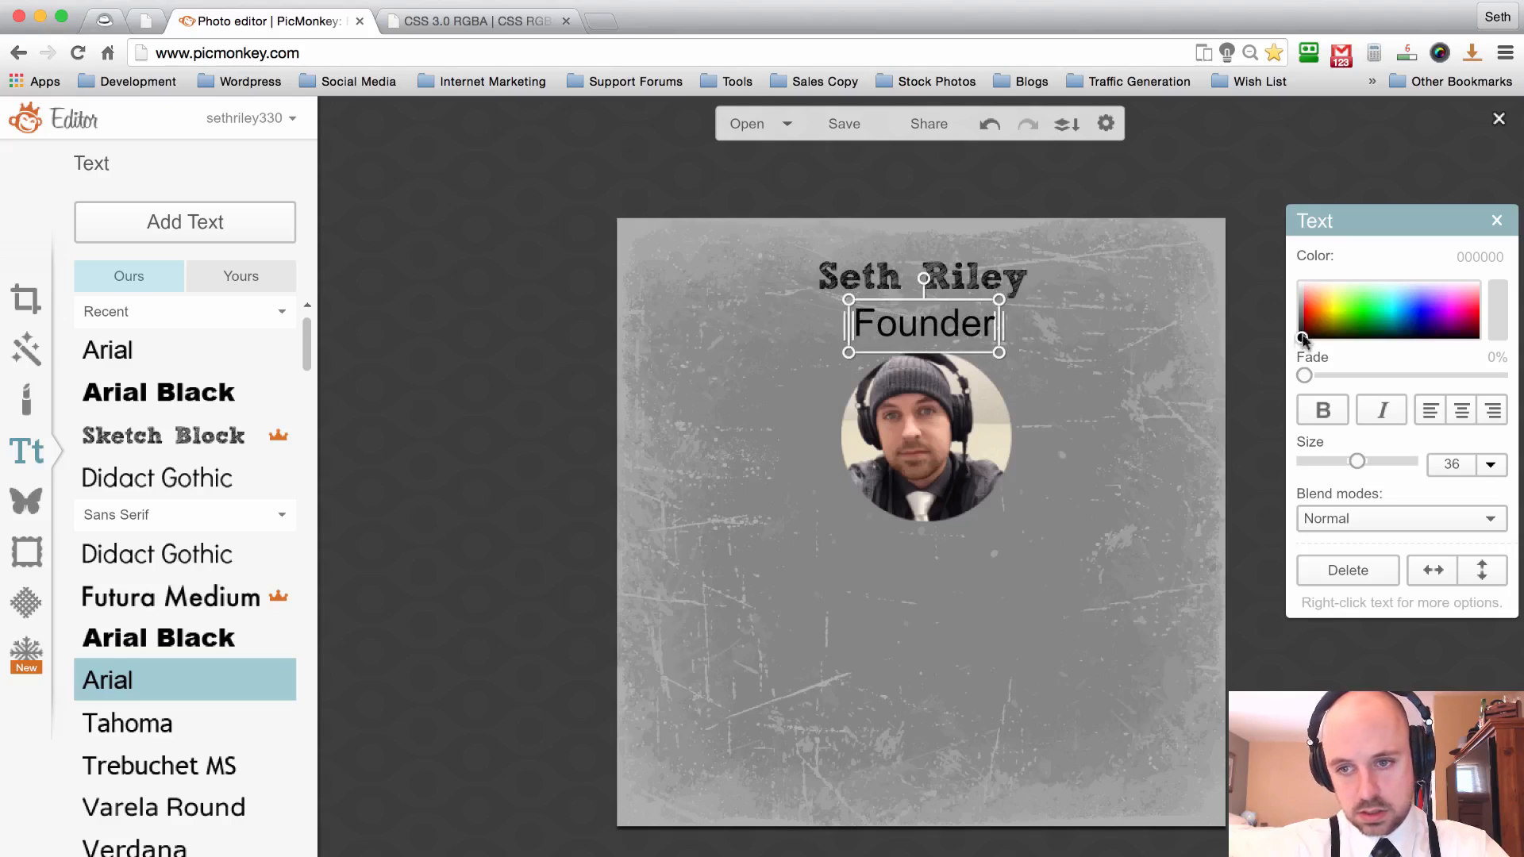
{"action": "left_click_drag", "start_coordinate": [1302, 331], "coordinate": [1290, 279]}
Add another text box in the Sketch Block font.
{"action": "left_click", "coordinate": [1136, 292]}
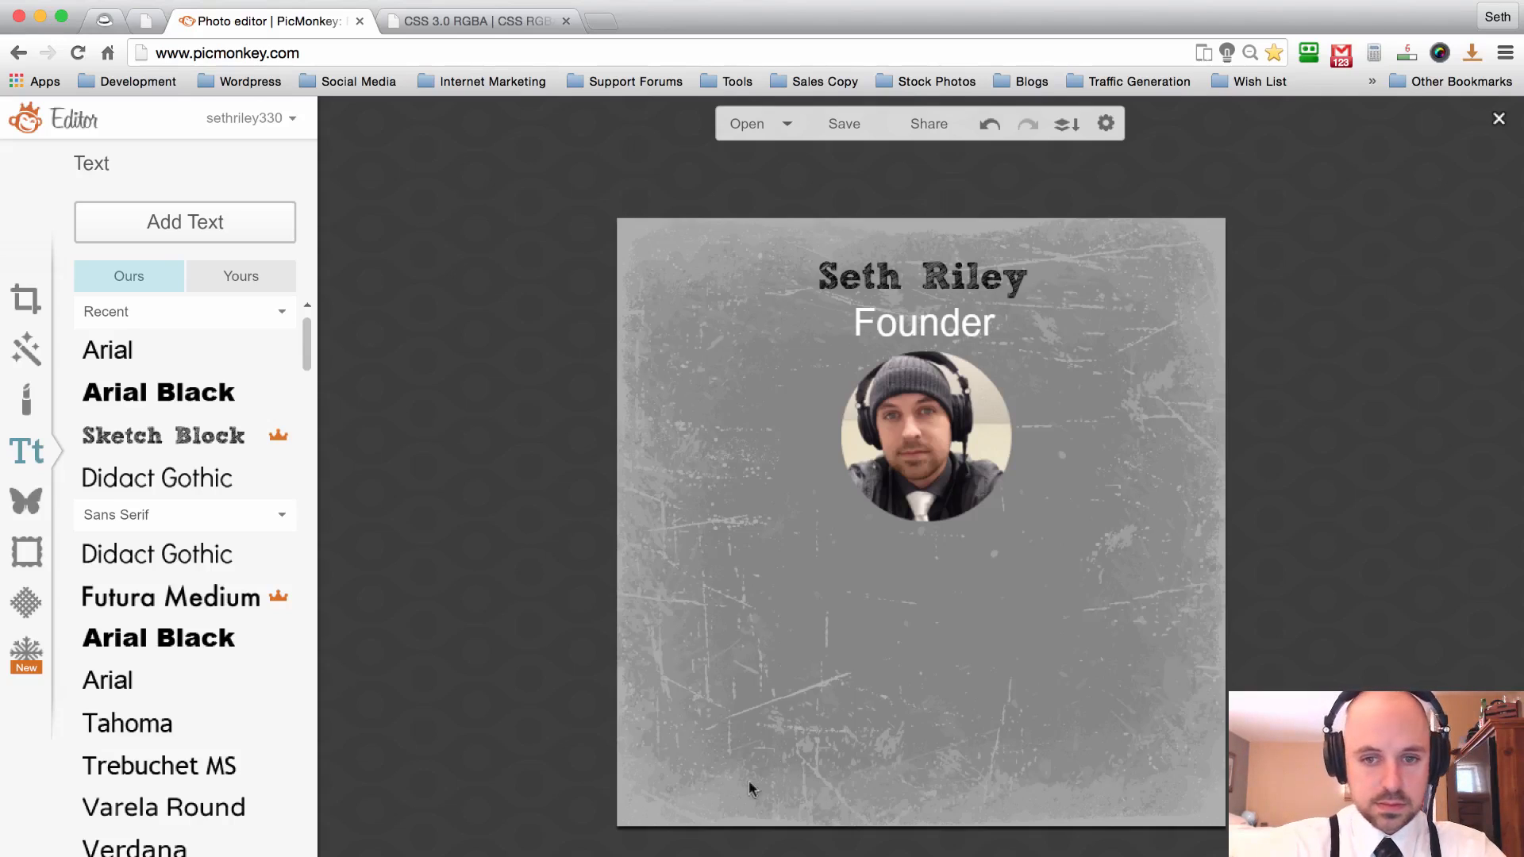
{"action": "left_click", "coordinate": [187, 435]}
{"action": "left_click", "coordinate": [207, 222]}
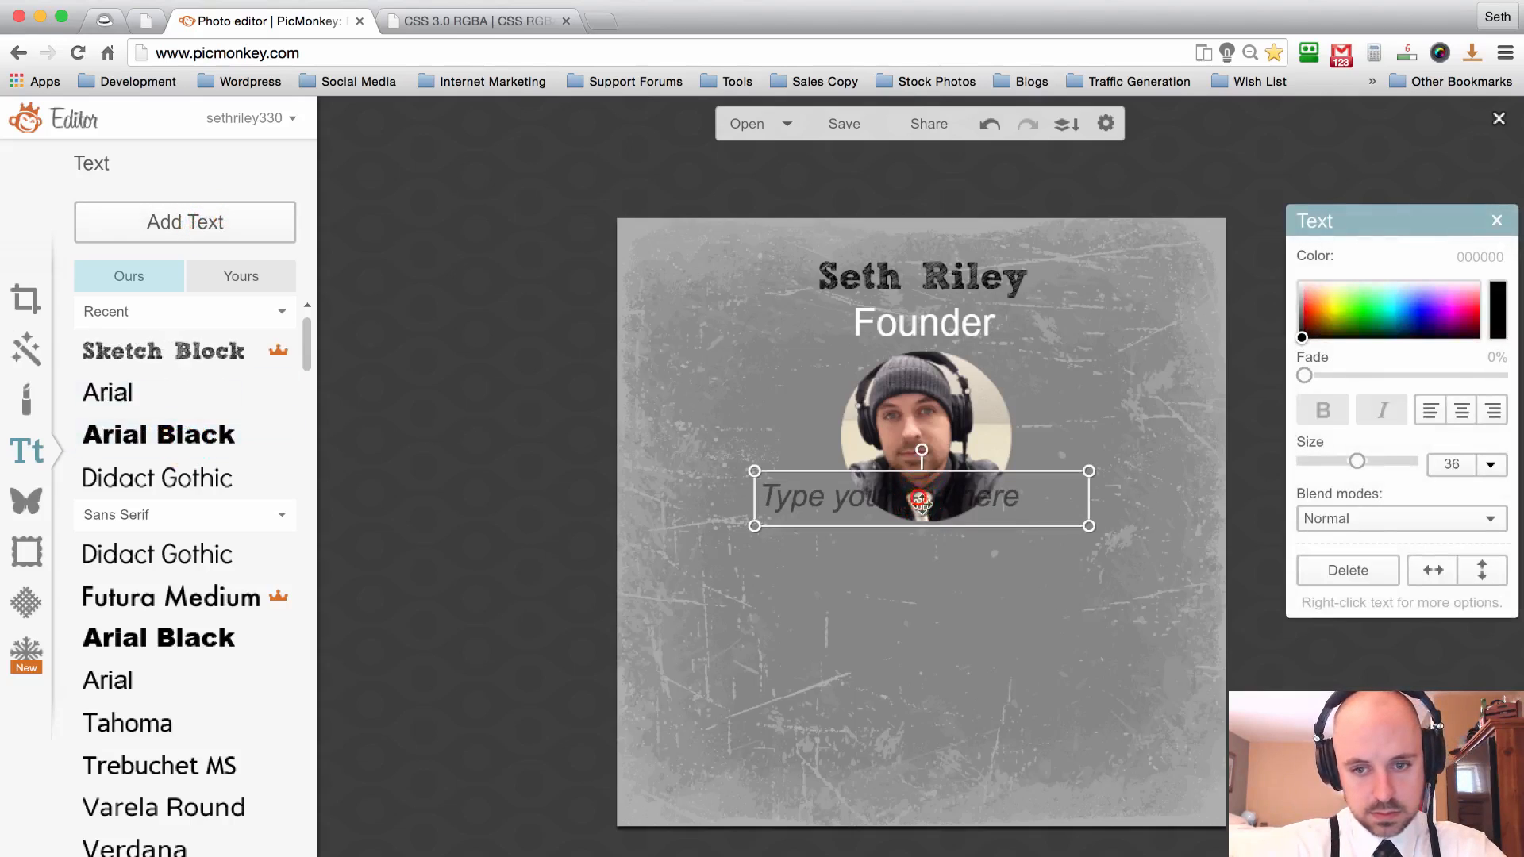
Place the new text box below the photo and type 'The White Hat Mastermind Show'.
{"action": "left_click_drag", "start_coordinate": [915, 496], "coordinate": [925, 648]}
{"action": "left_click", "coordinate": [887, 639]}
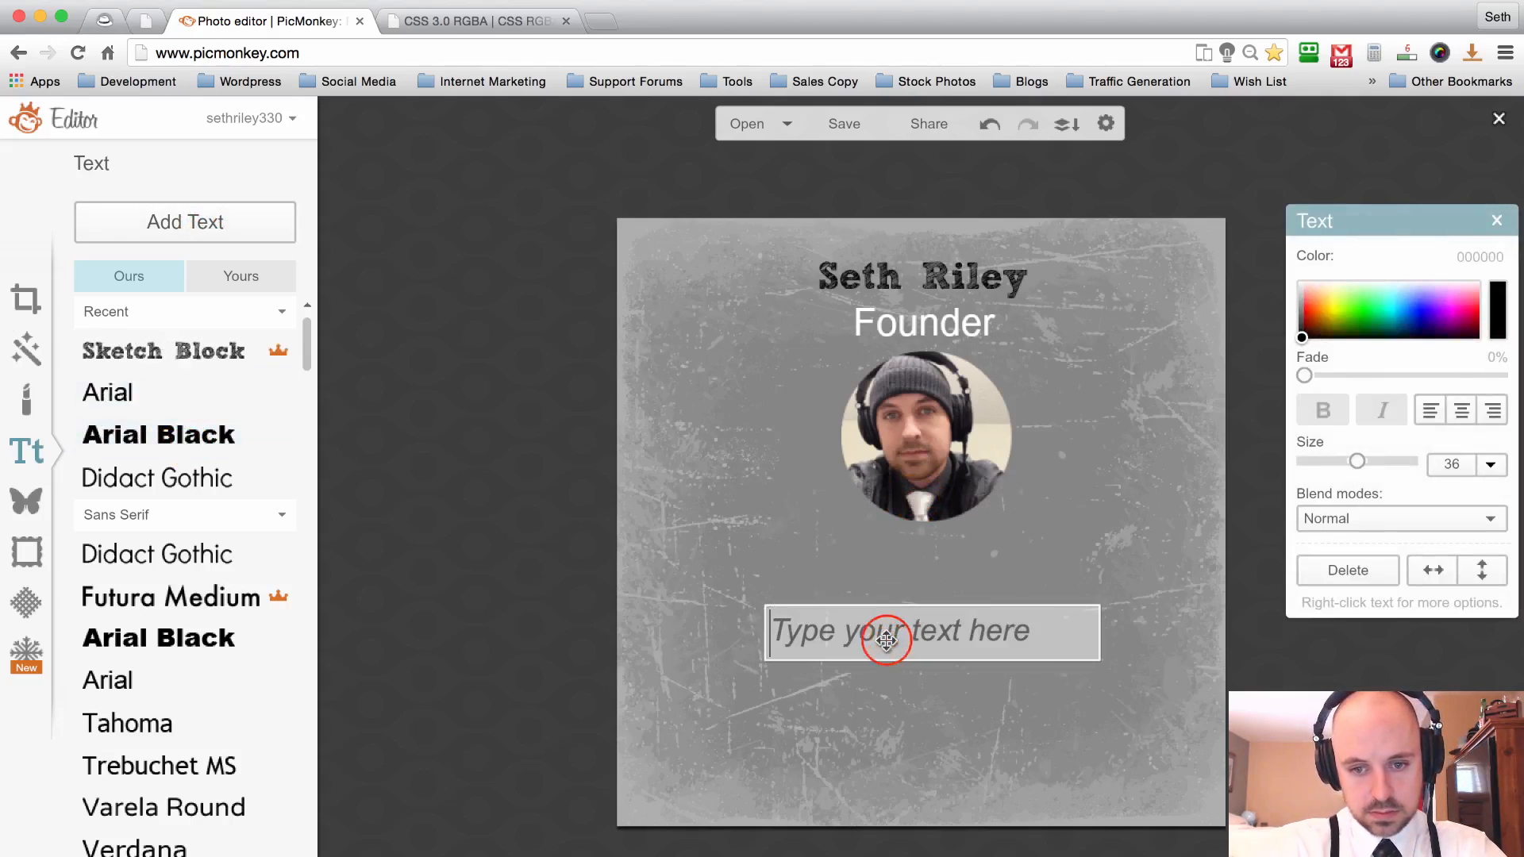
{"action": "type", "text": "THe"}
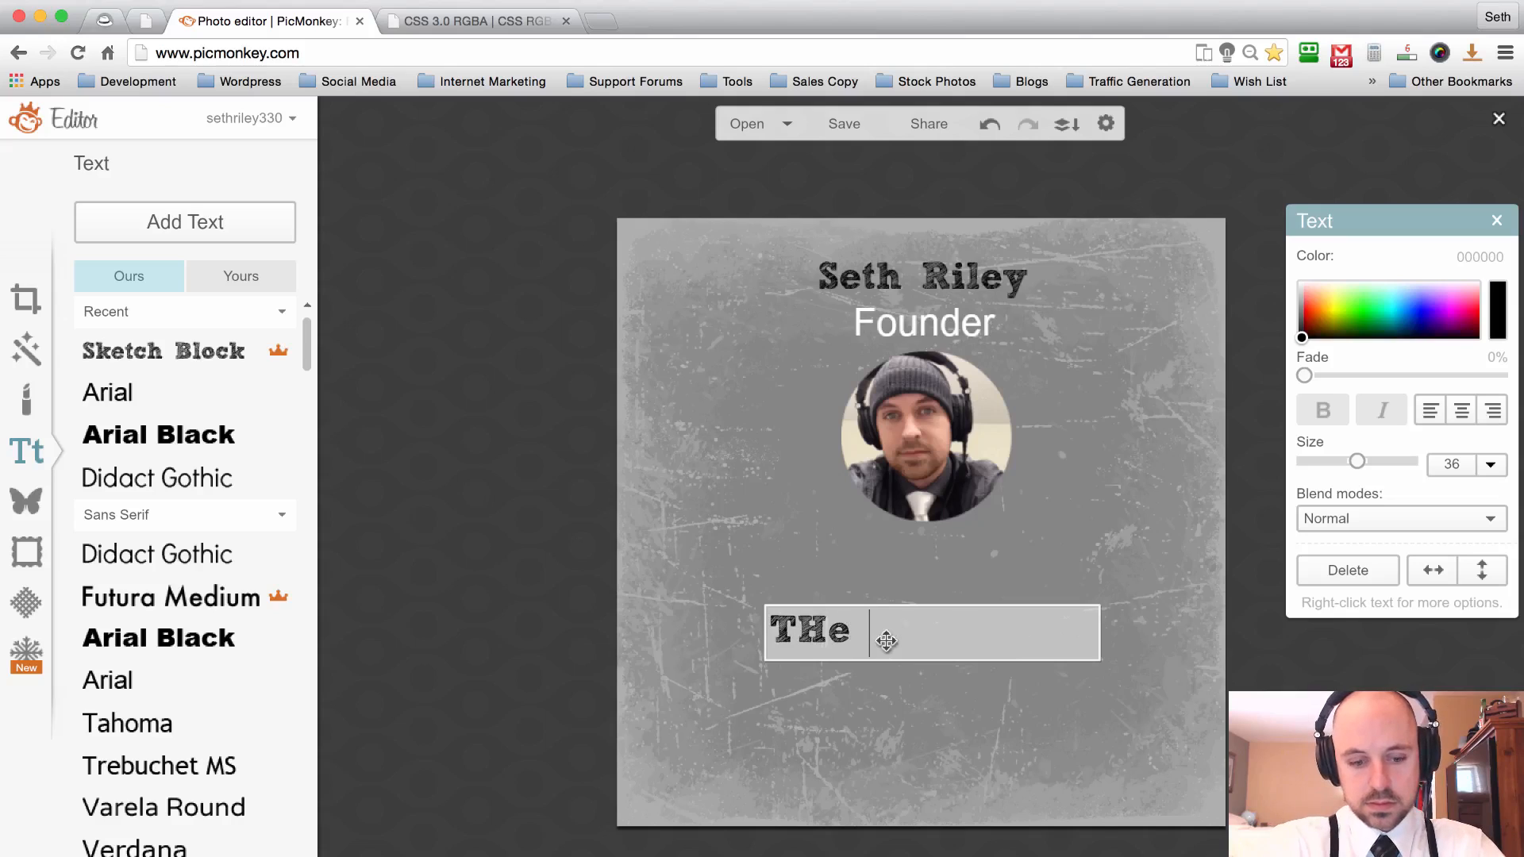
{"action": "key", "text": "BackSpace"}
{"action": "key", "text": "BackSpace"}
{"action": "key", "text": "BackSpace"}
{"action": "type", "text": "he Whit"}
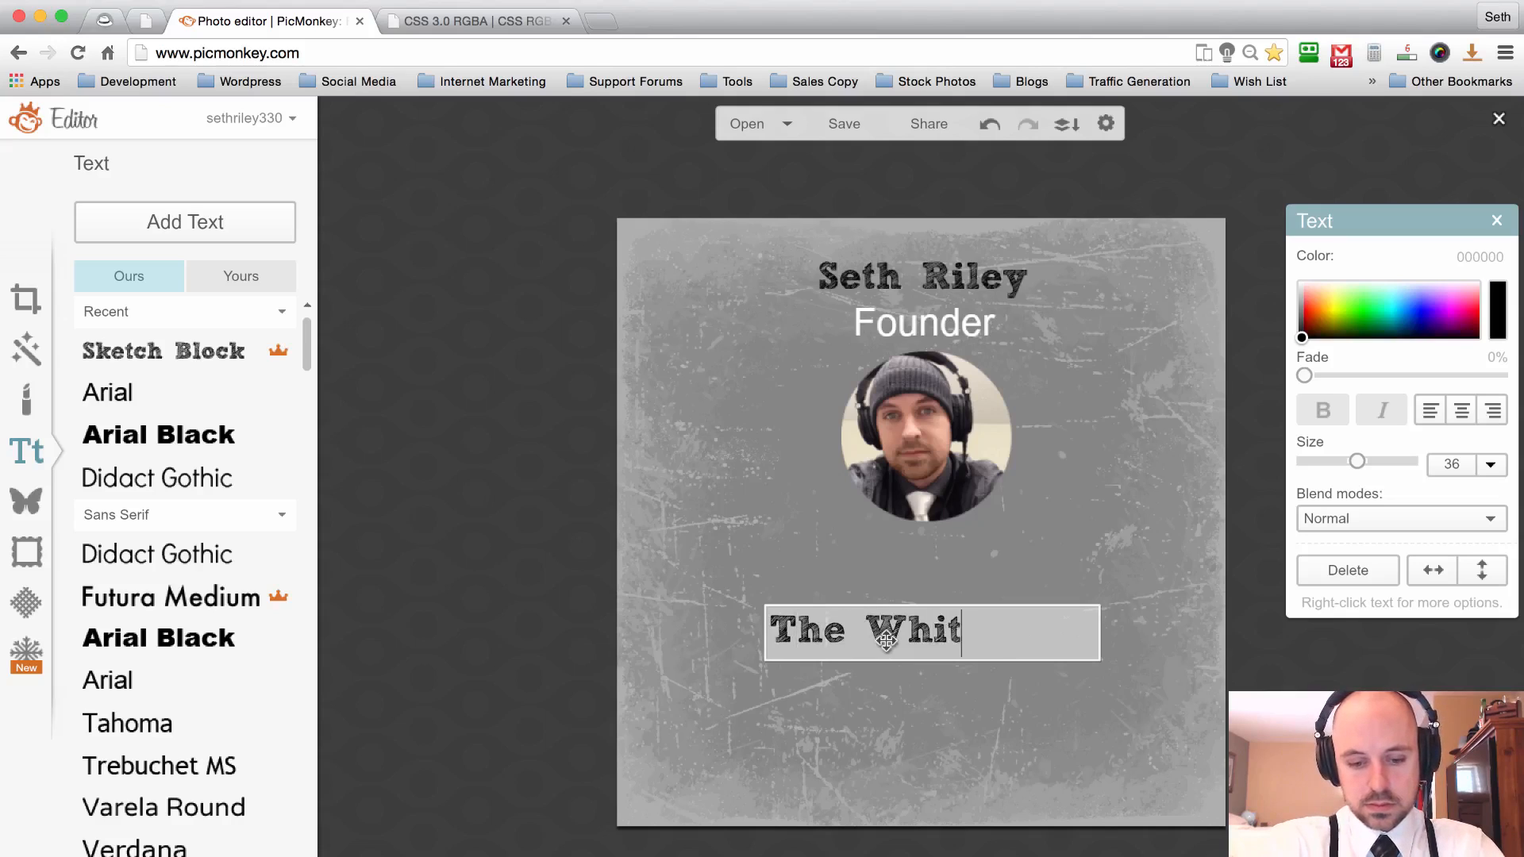
{"action": "type", "text": "e Hat Maste"}
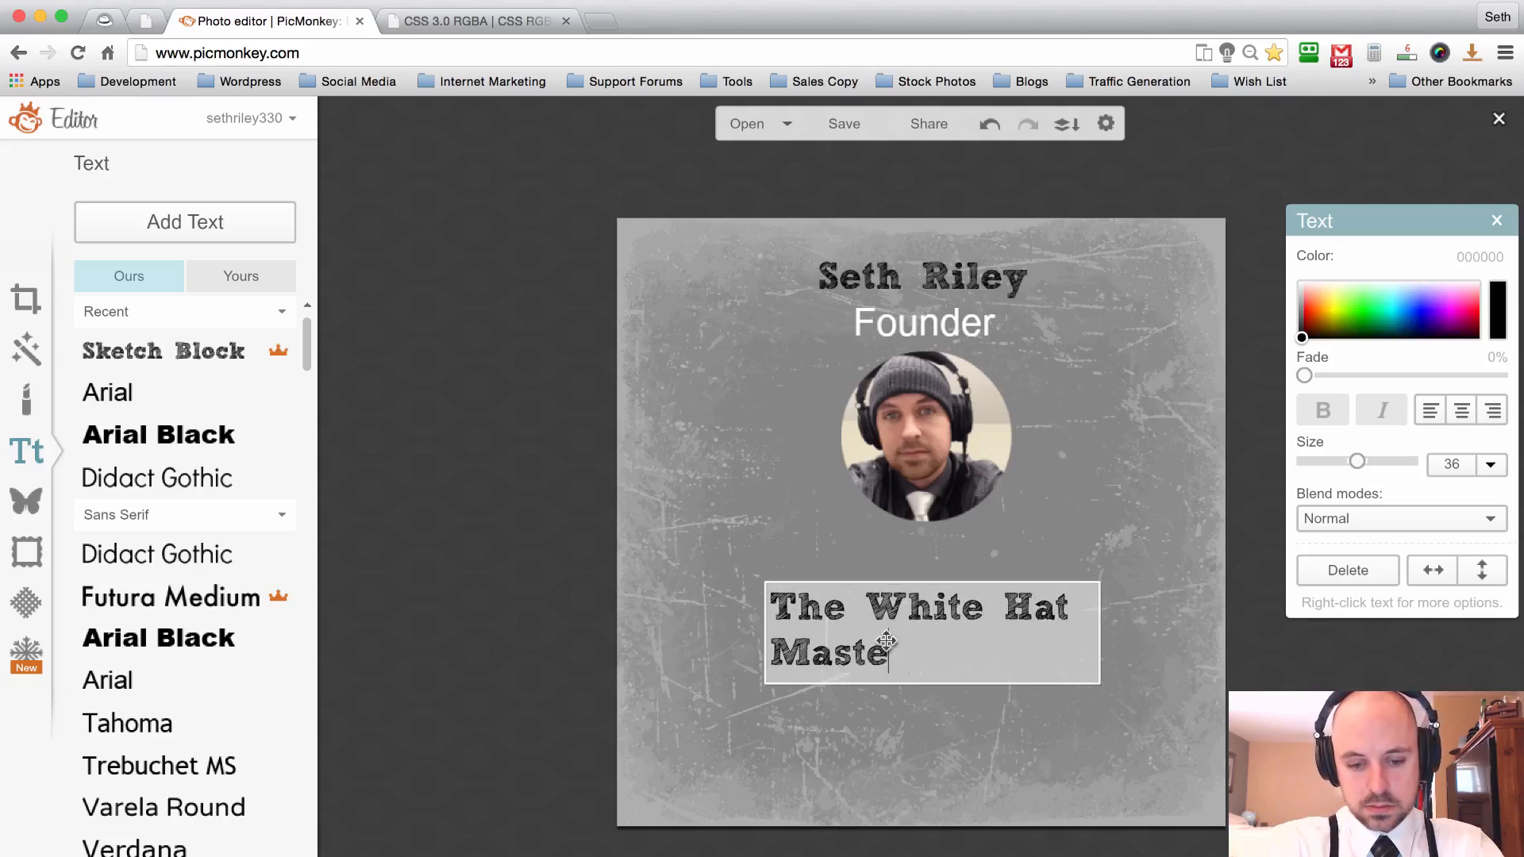
{"action": "type", "text": "rmind Show"}
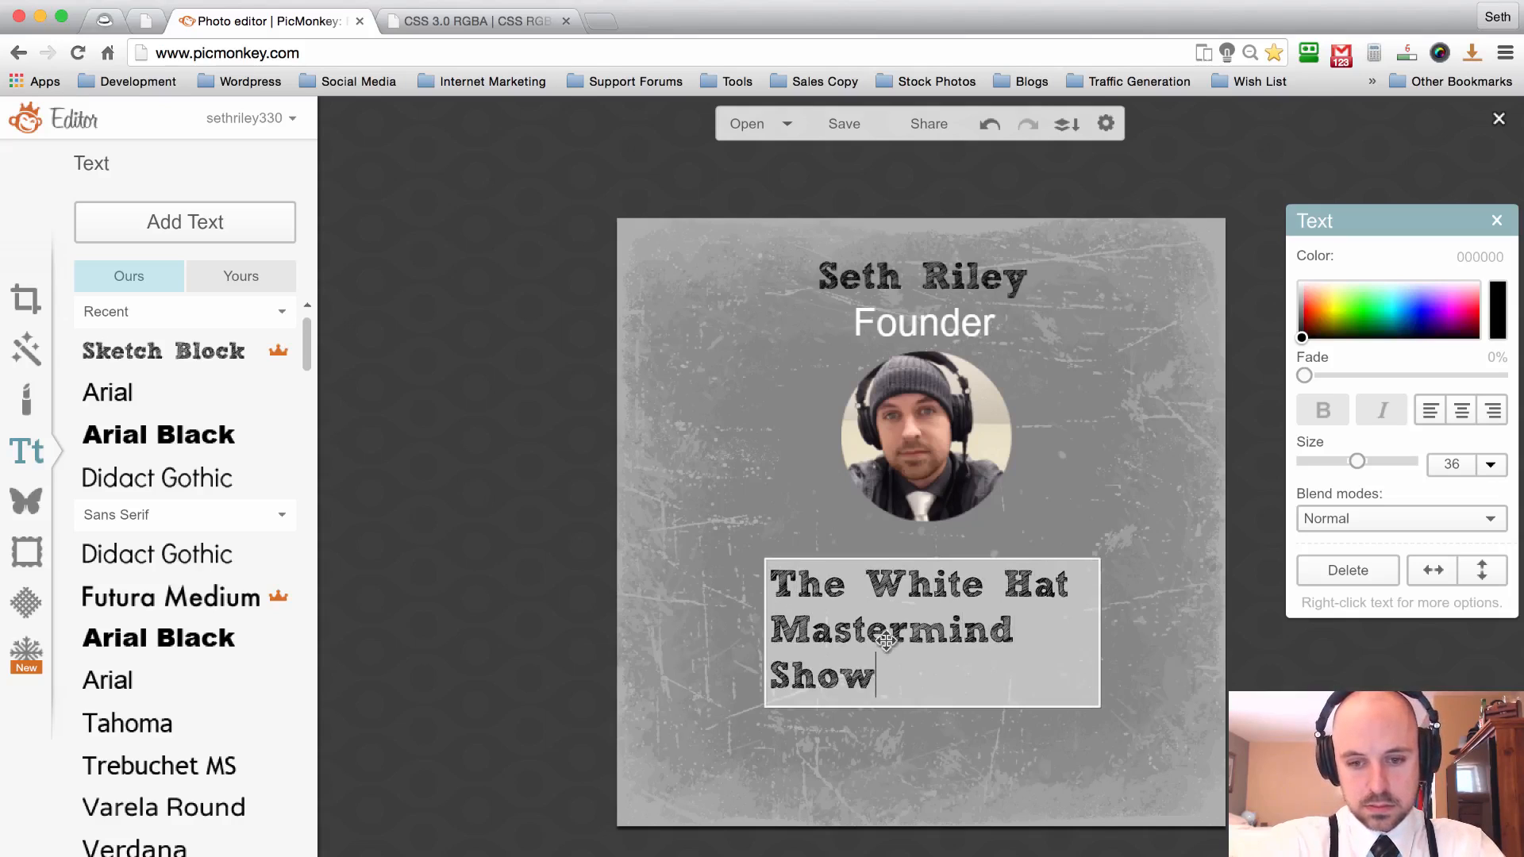
{"action": "left_click", "coordinate": [1165, 611]}
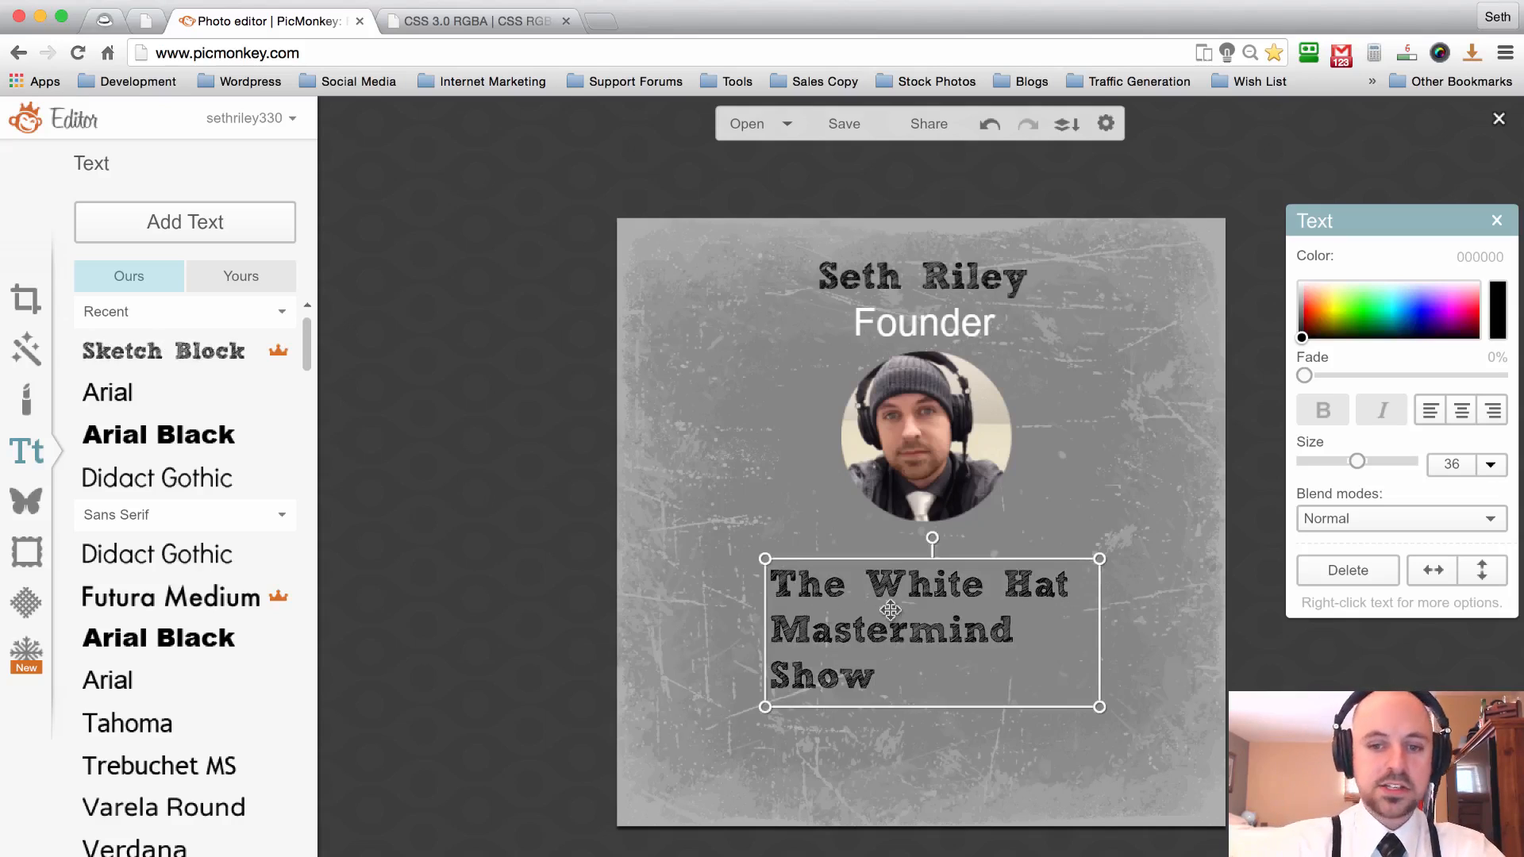
Centre-align the show title, wrap it onto two lines, and move it under the photo.
{"action": "left_click", "coordinate": [1094, 610]}
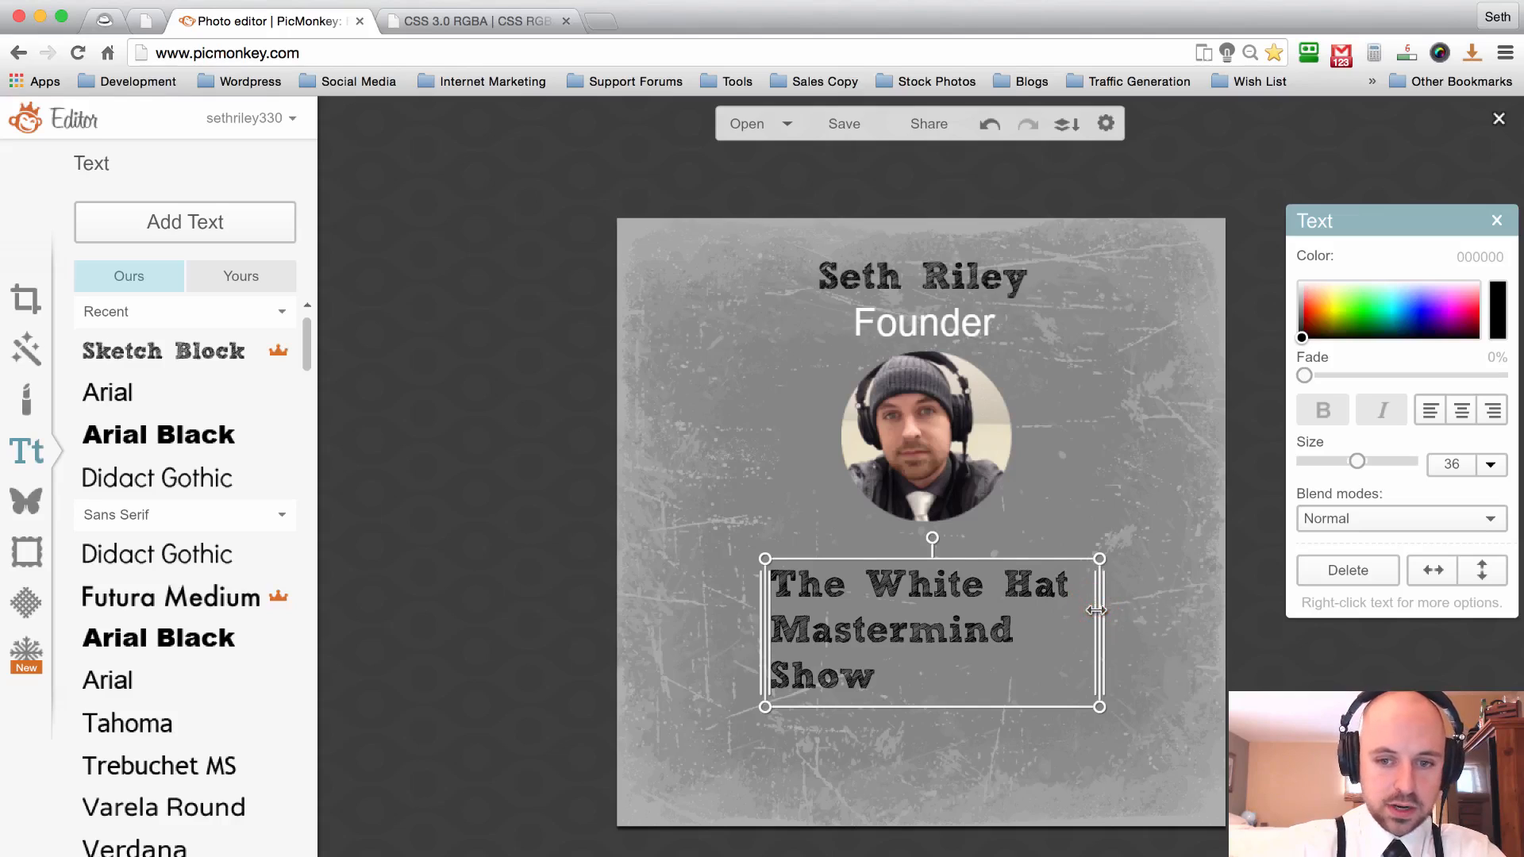
{"action": "left_click_drag", "start_coordinate": [1096, 610], "coordinate": [1184, 614]}
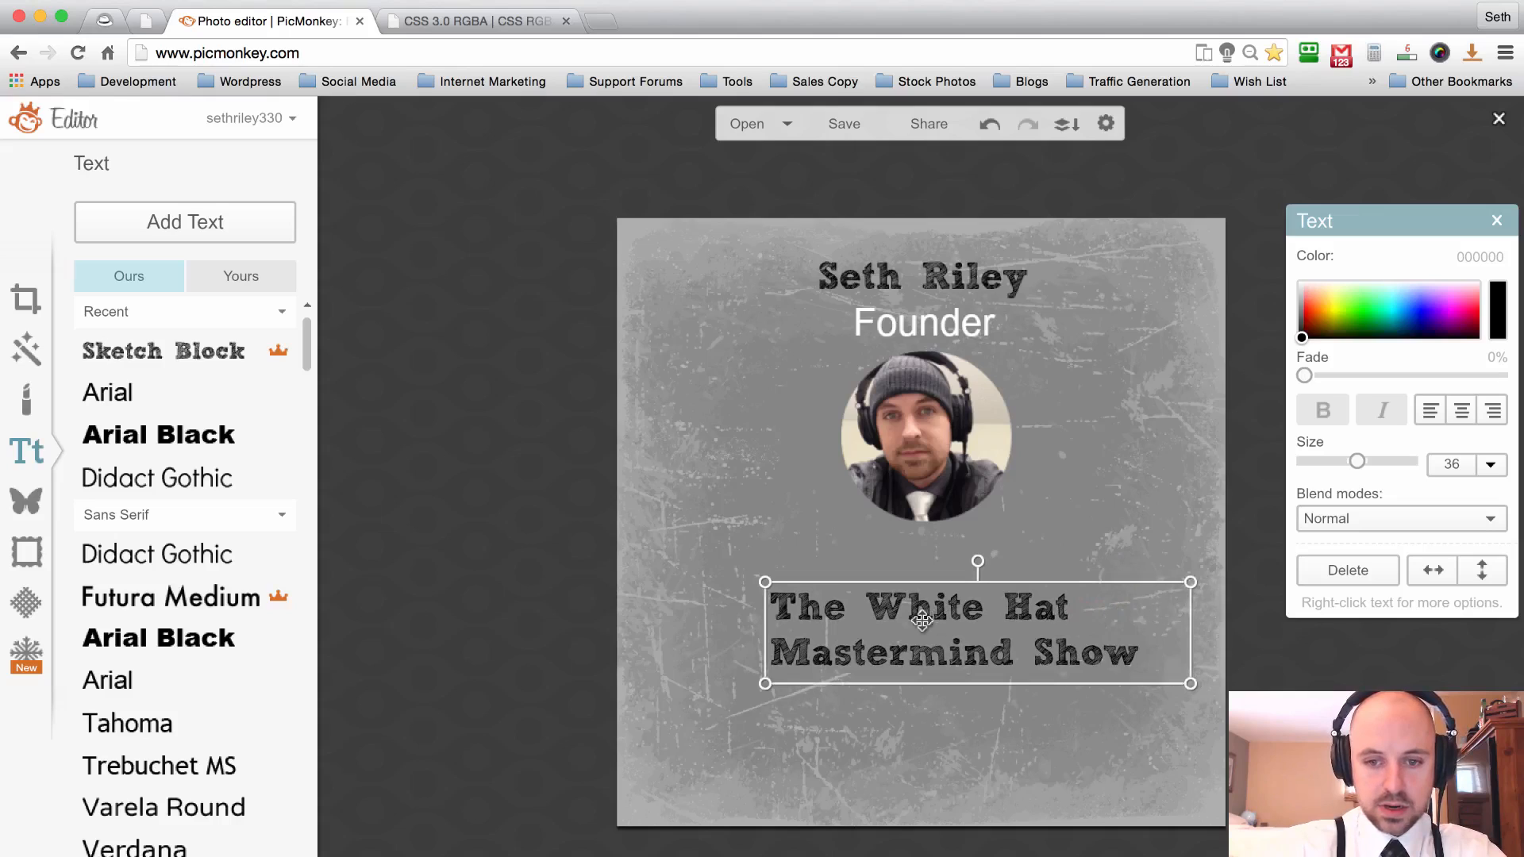
{"action": "left_click", "coordinate": [1459, 412]}
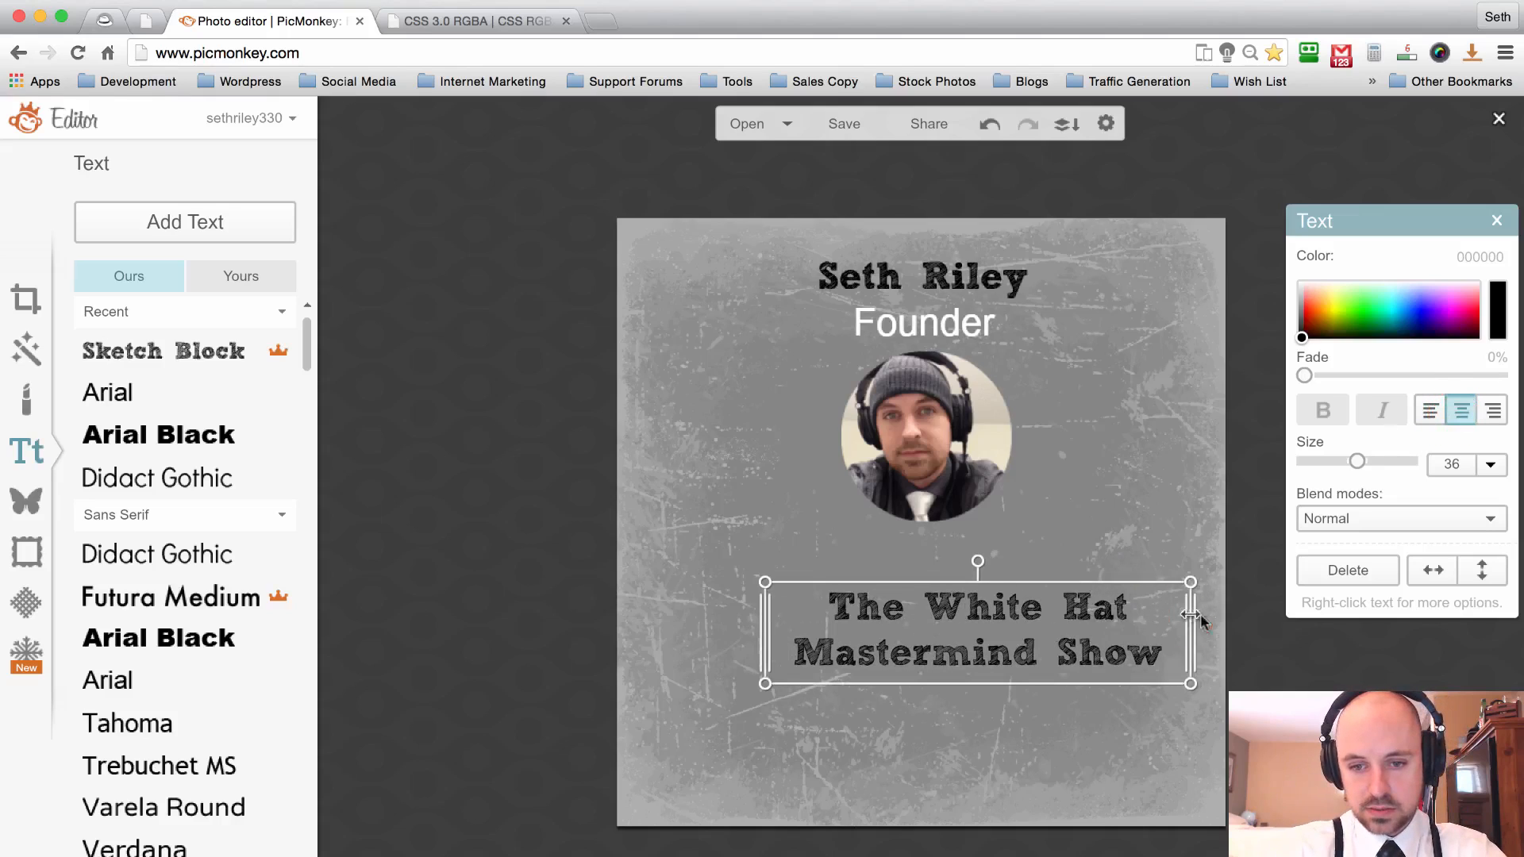
{"action": "left_click_drag", "start_coordinate": [1191, 613], "coordinate": [1142, 615]}
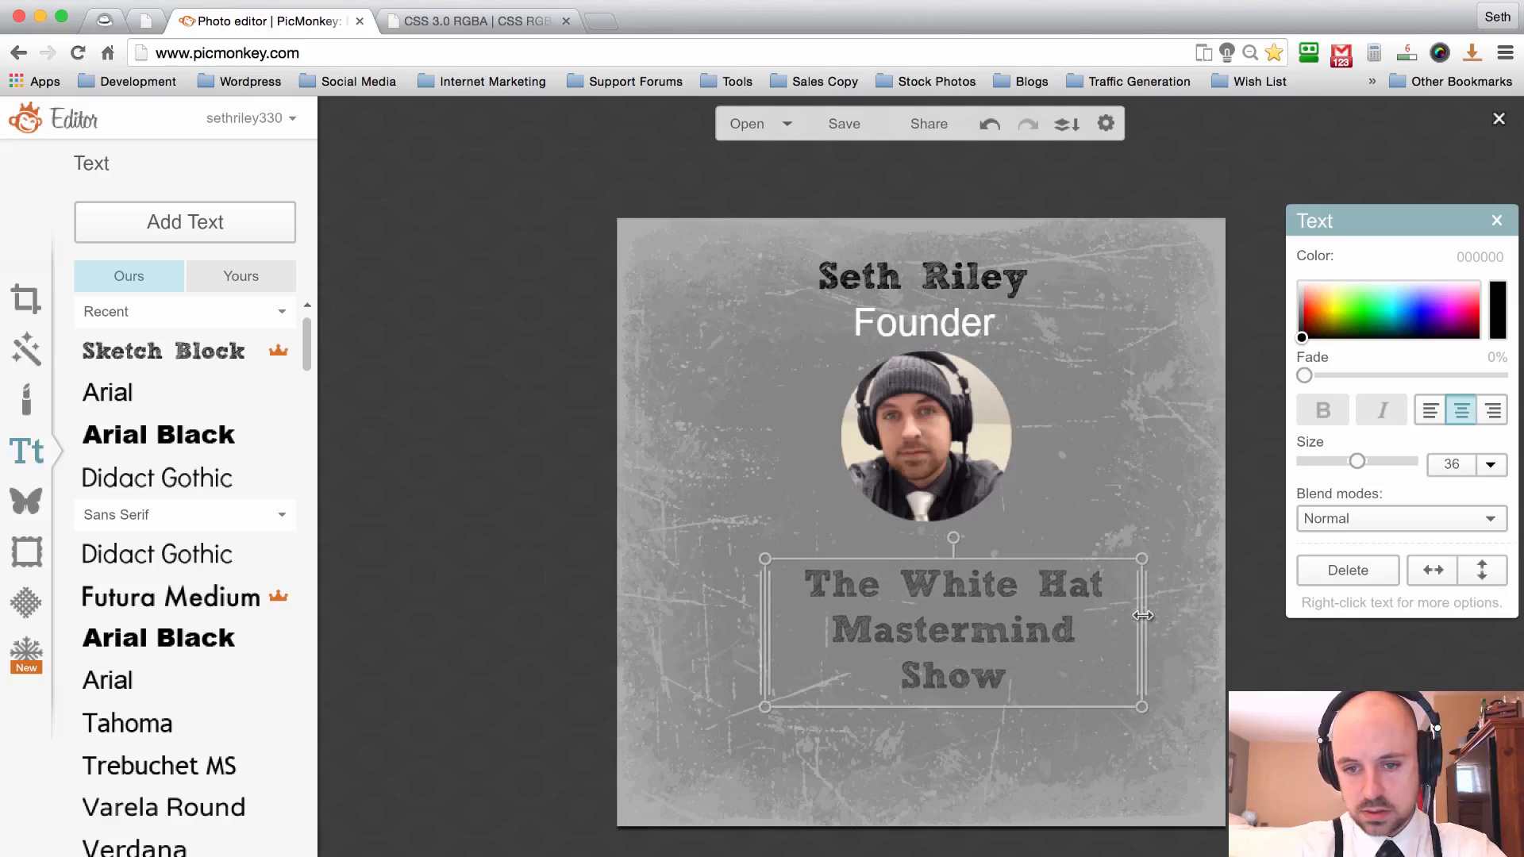
{"action": "left_click_drag", "start_coordinate": [1143, 615], "coordinate": [1156, 615]}
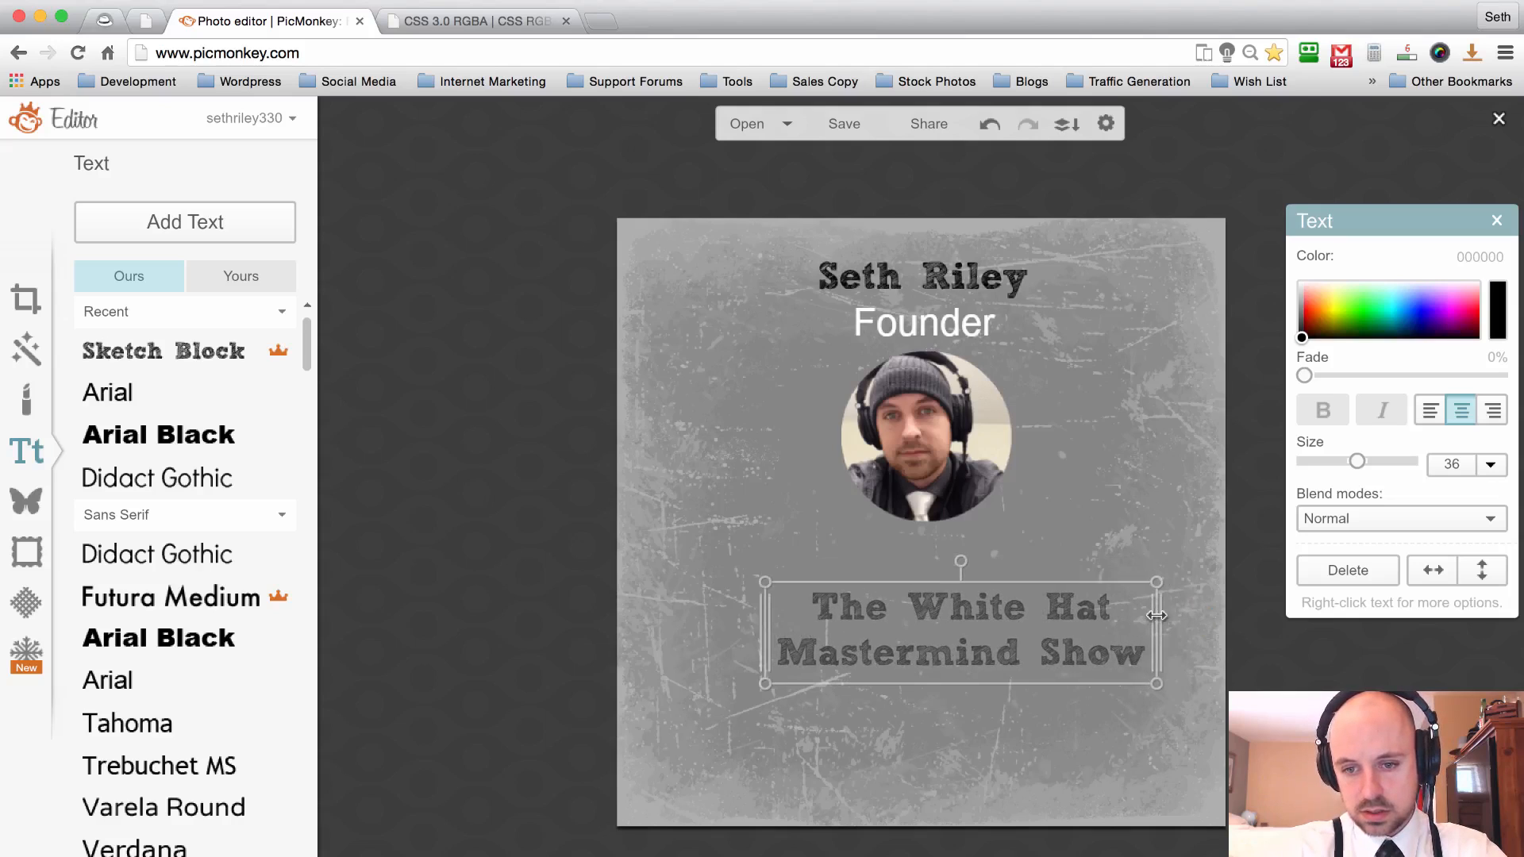
{"action": "left_click_drag", "start_coordinate": [947, 611], "coordinate": [909, 577]}
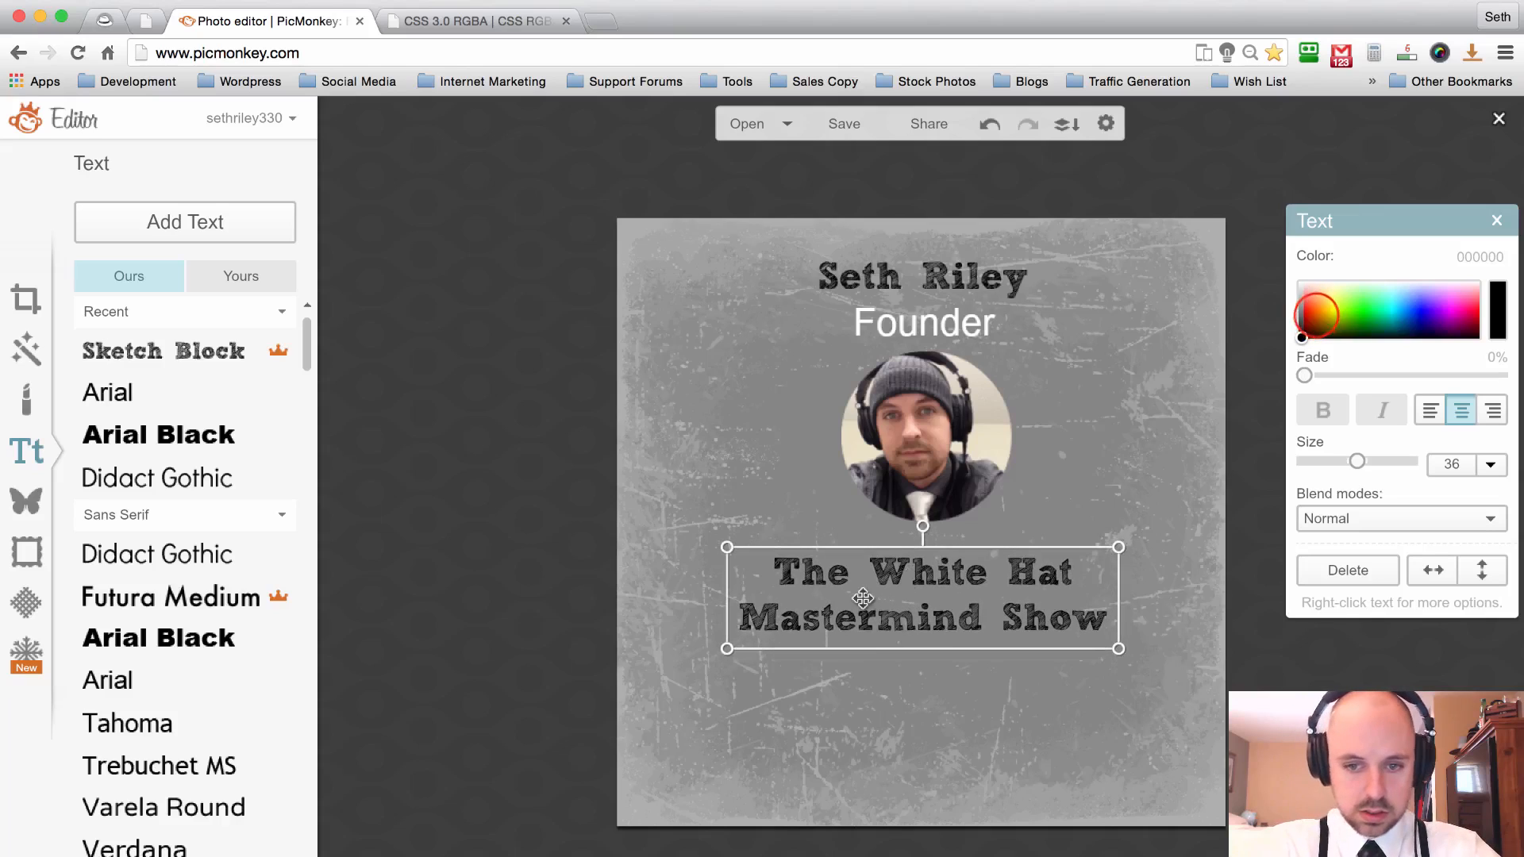
{"action": "left_click", "coordinate": [1309, 312]}
{"action": "left_click", "coordinate": [722, 343]}
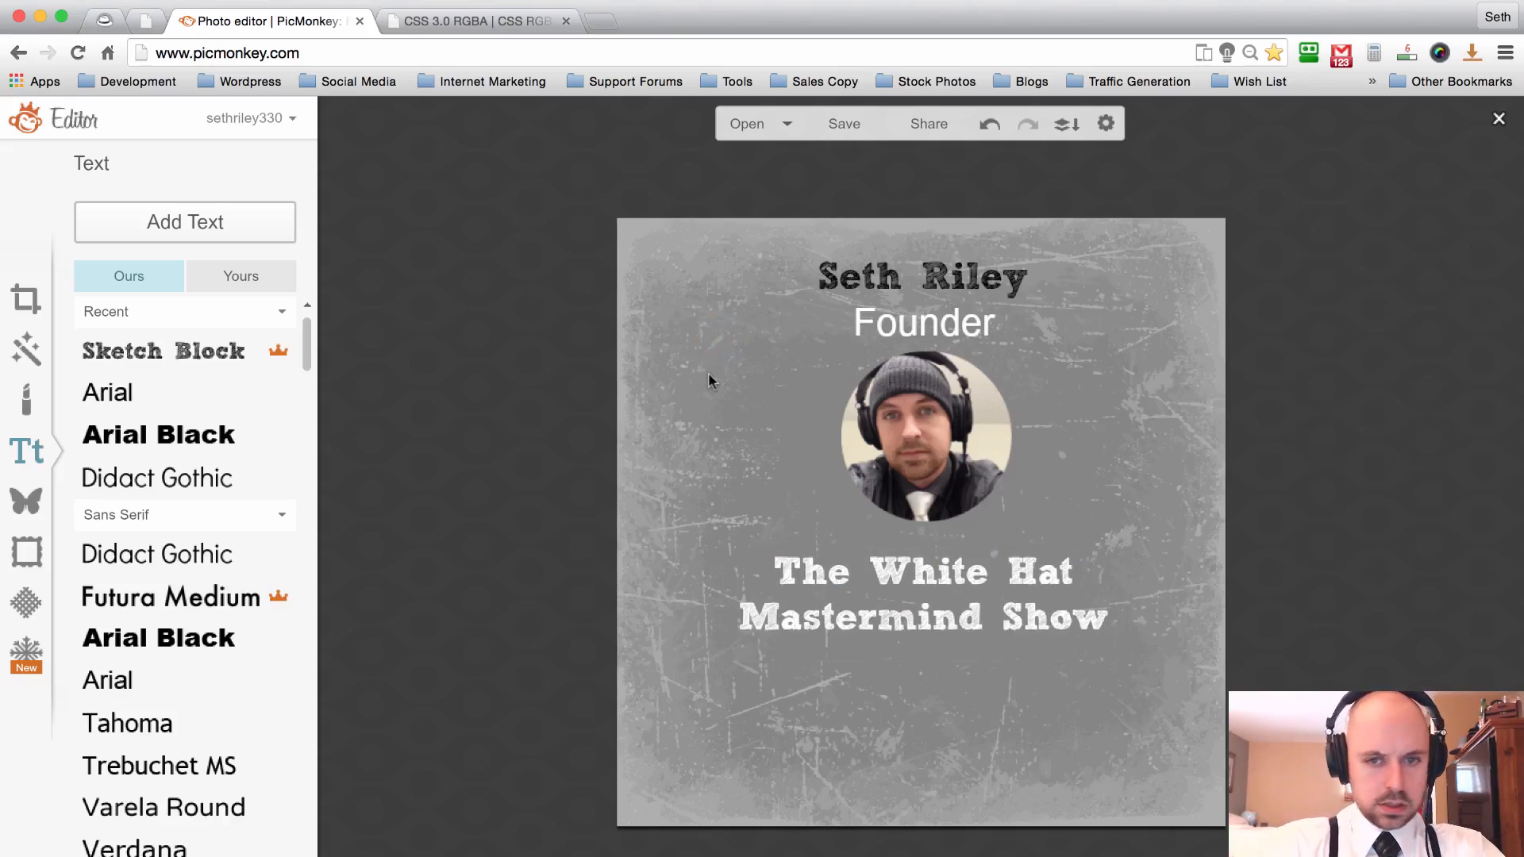
{"action": "left_click", "coordinate": [26, 602]}
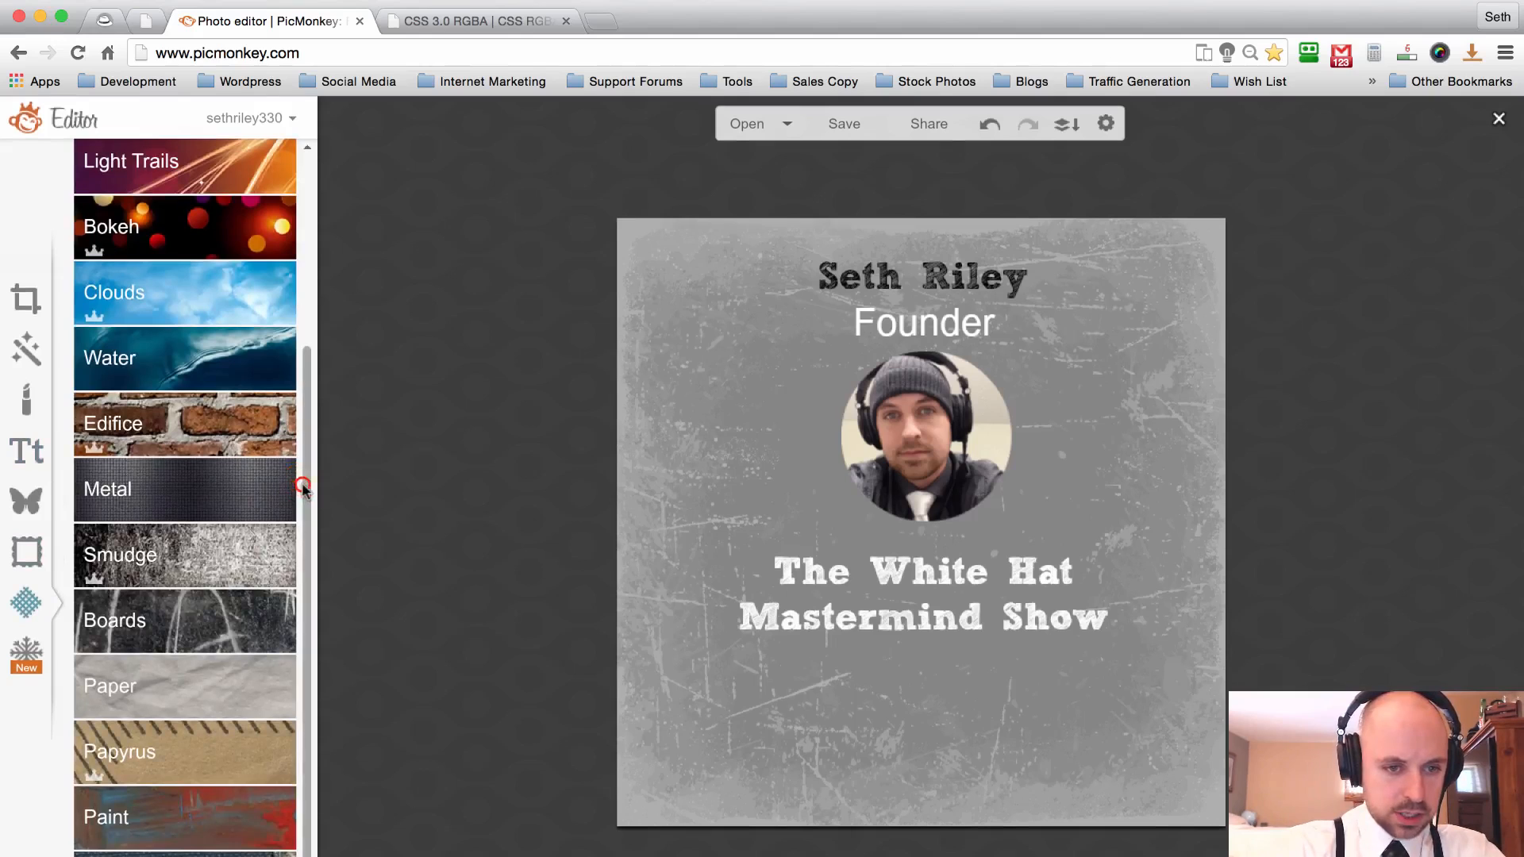
Apply the crumpled grey Paper texture with 0% fade and 85% saturation.
{"action": "left_click", "coordinate": [208, 671]}
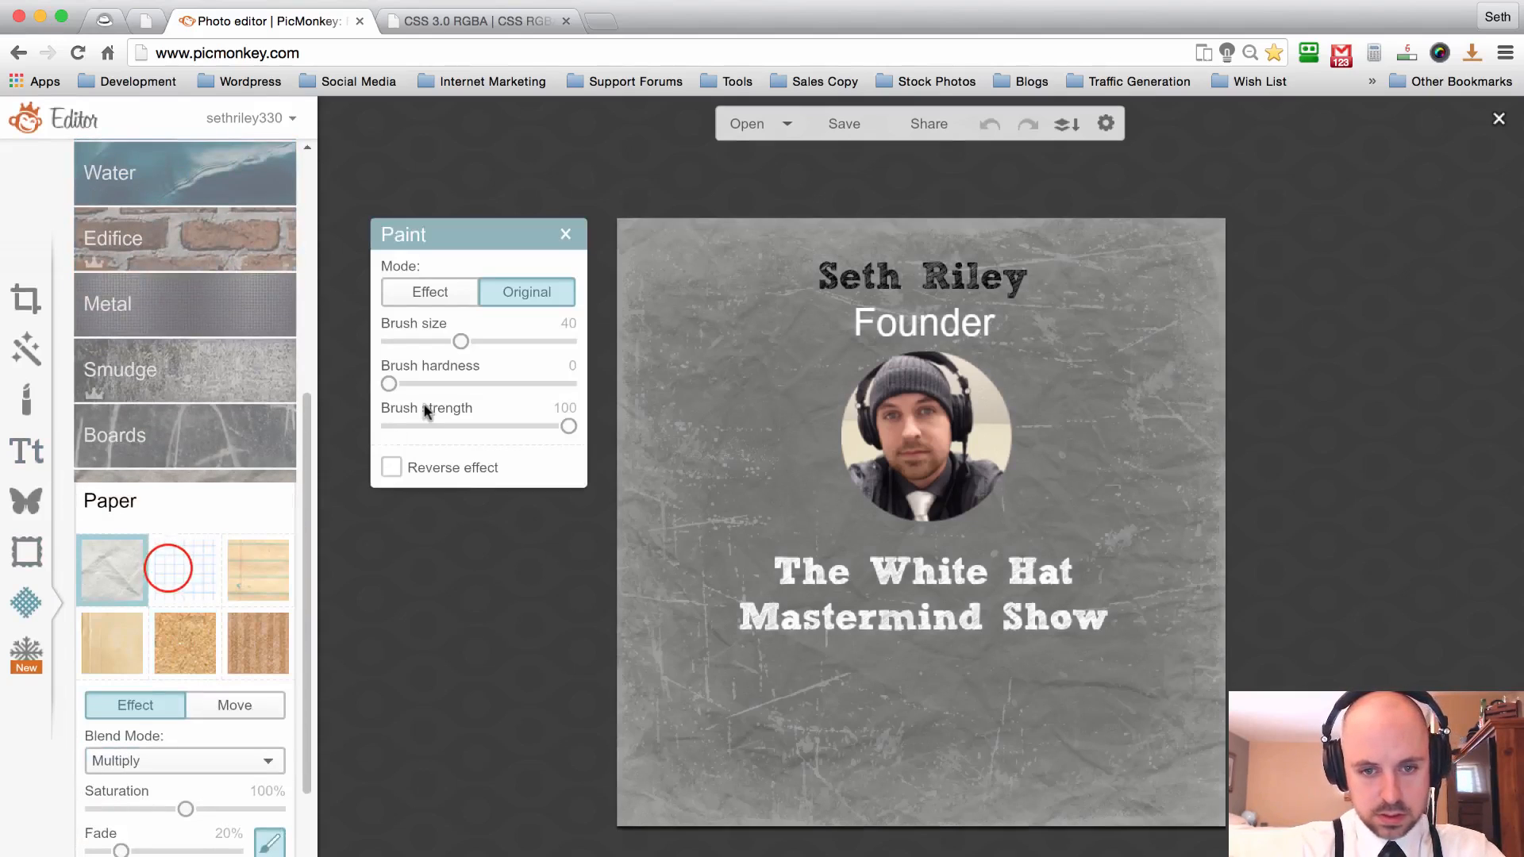
{"action": "left_click", "coordinate": [169, 568]}
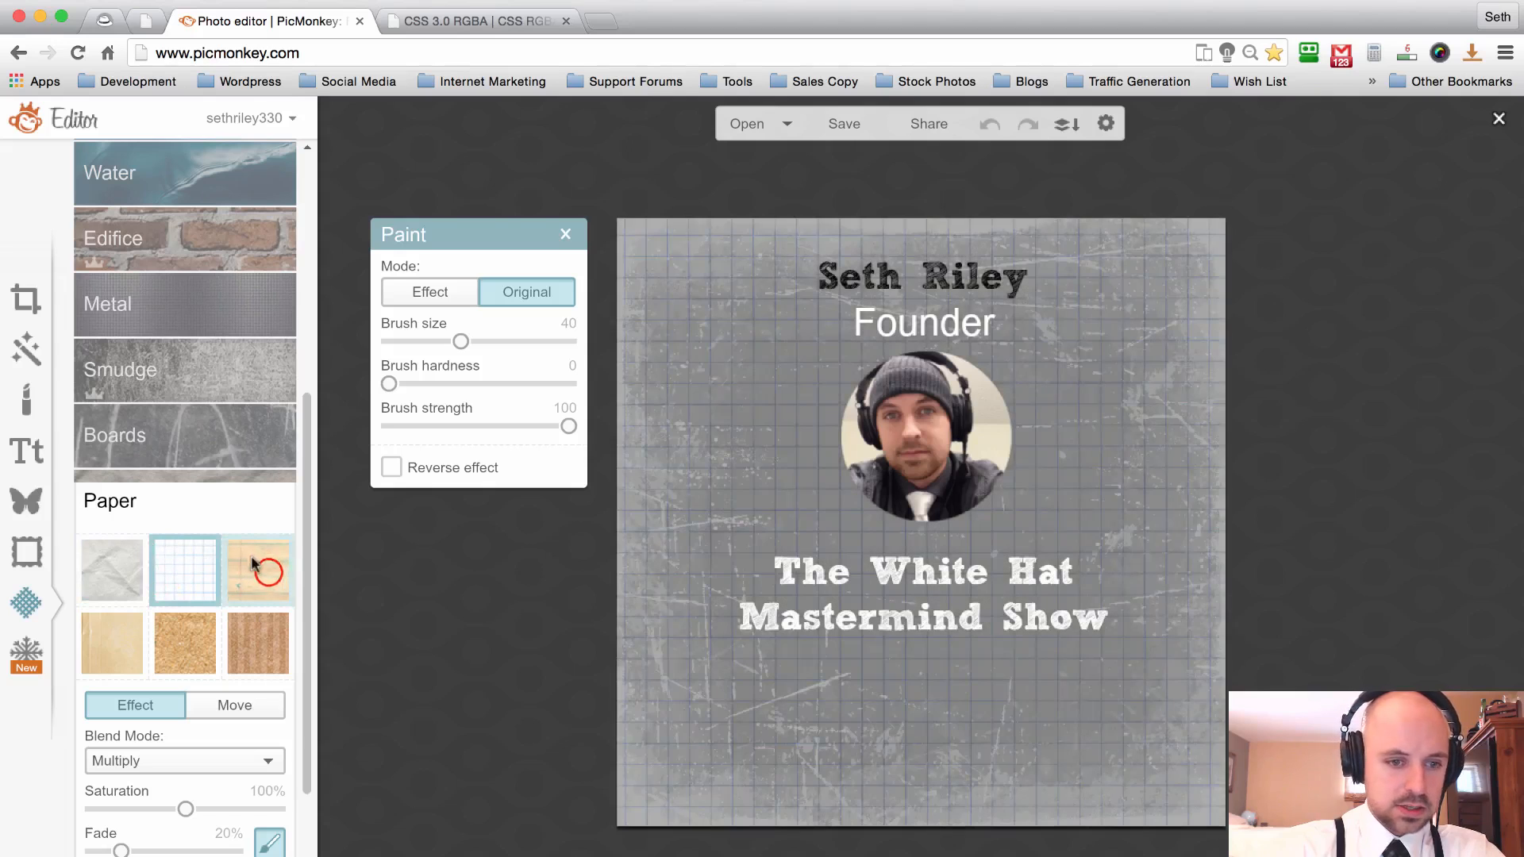
{"action": "left_click", "coordinate": [266, 573]}
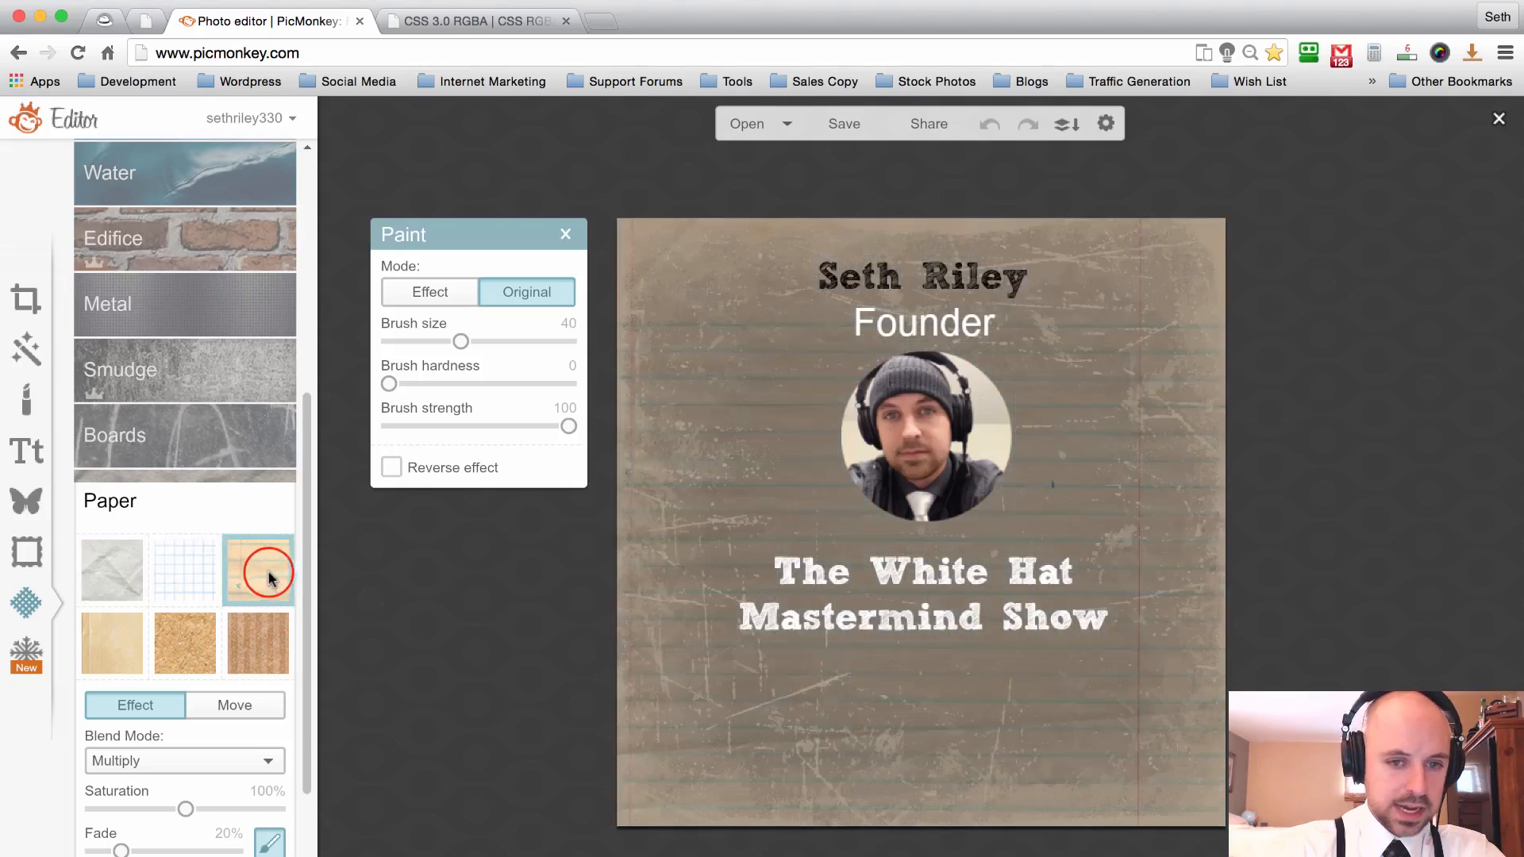
{"action": "left_click", "coordinate": [249, 640]}
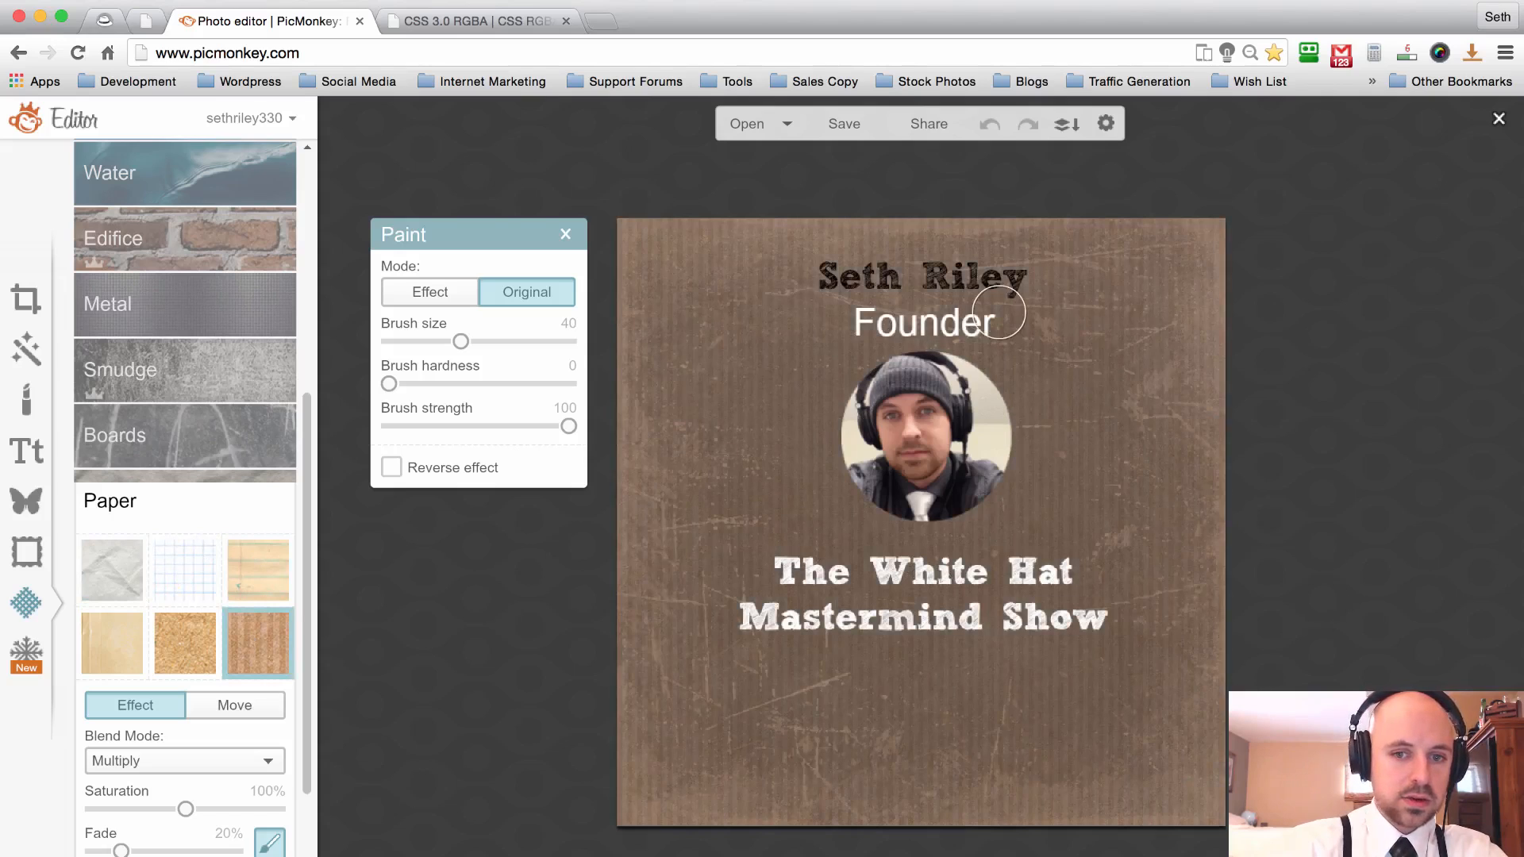
{"action": "left_click", "coordinate": [179, 652]}
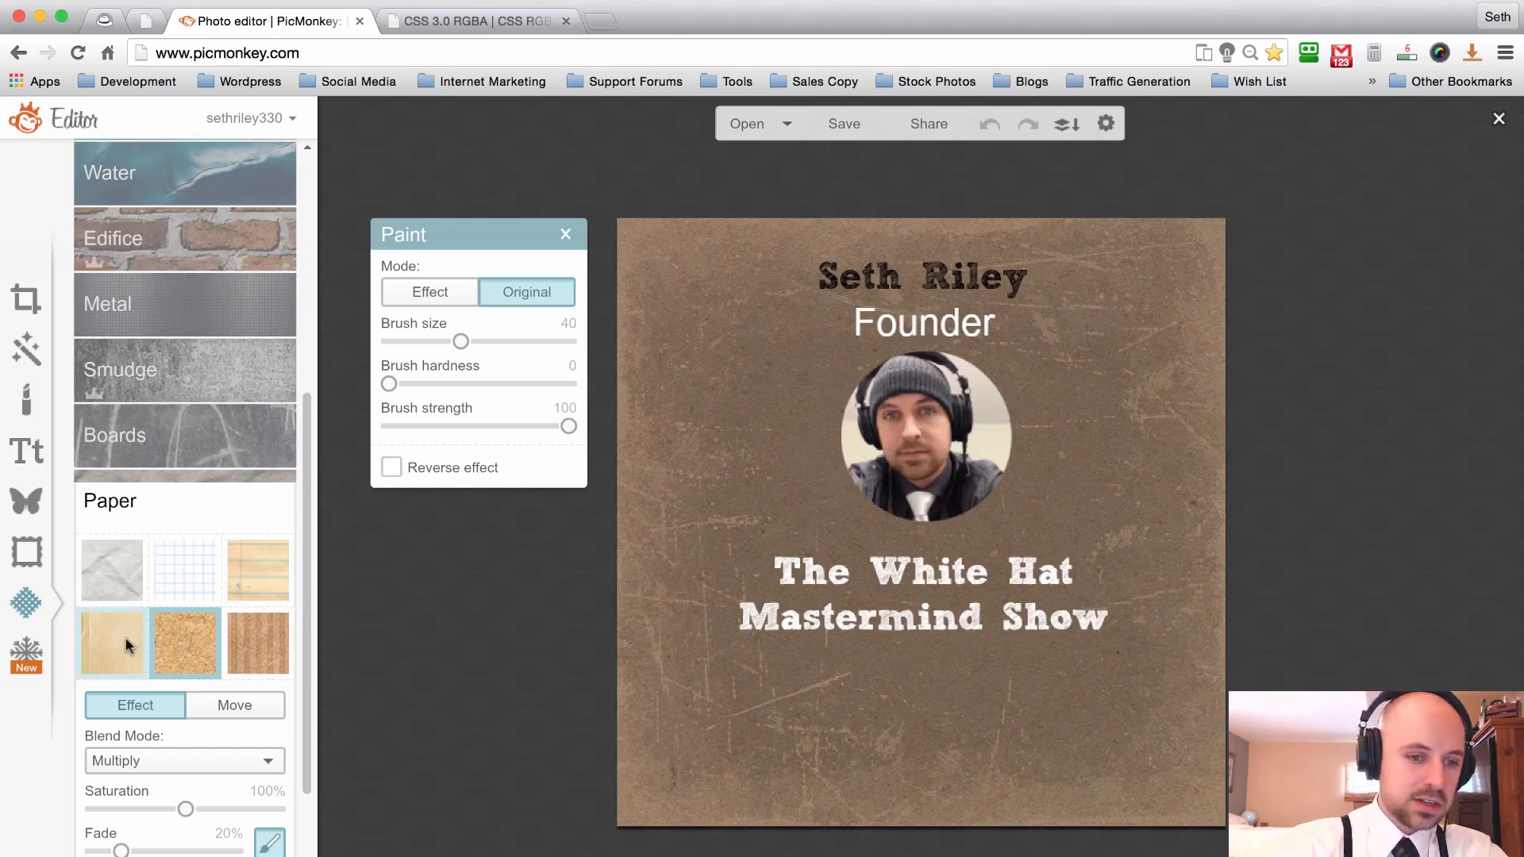
{"action": "left_click", "coordinate": [120, 851]}
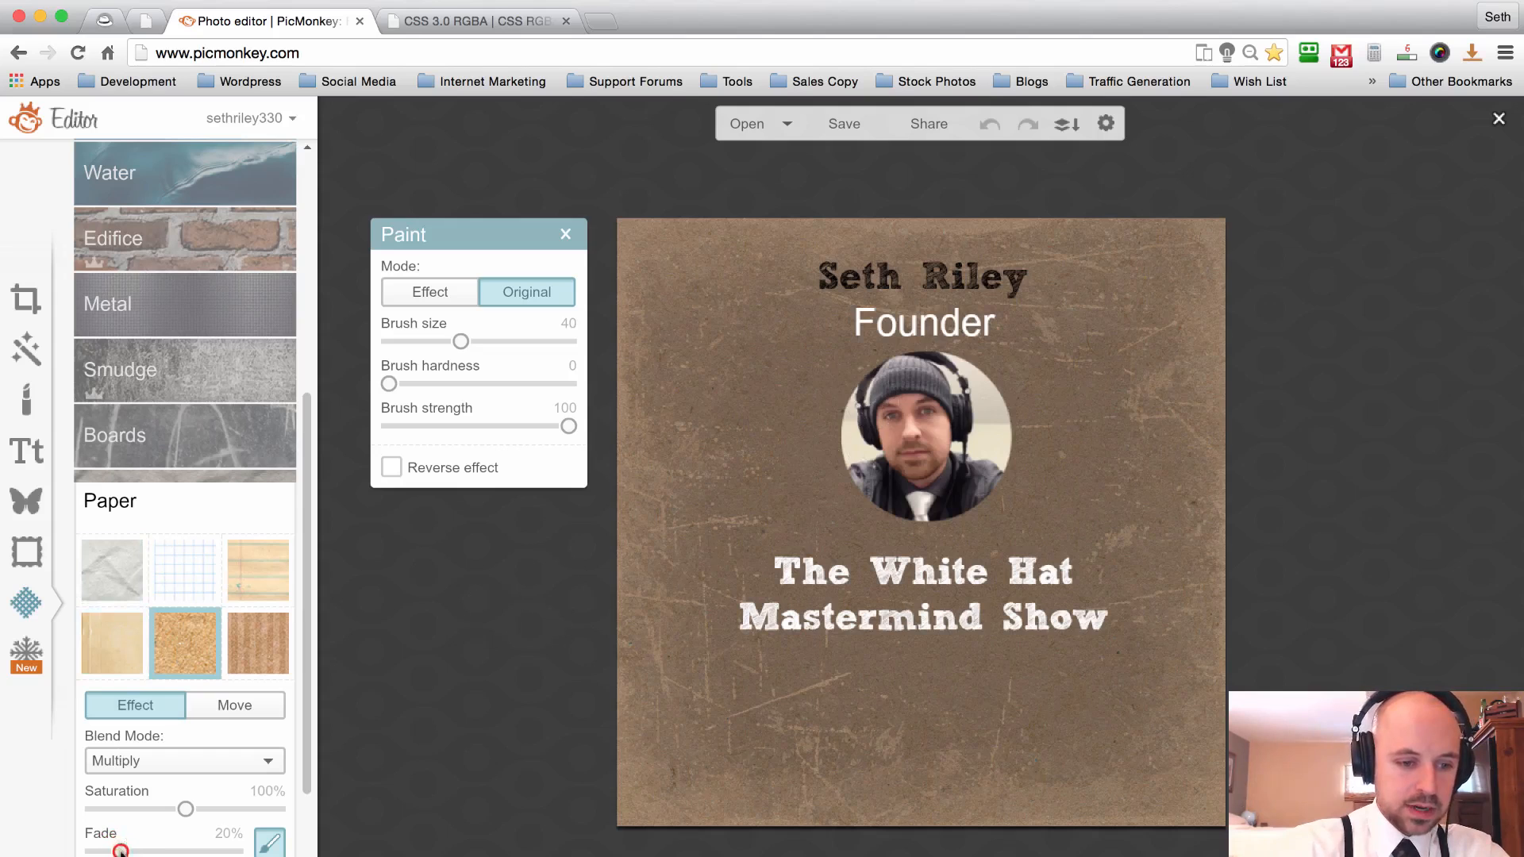
{"action": "mouse_move", "coordinate": [82, 853]}
{"action": "left_mouse_down"}
{"action": "mouse_move", "coordinate": [128, 852]}
{"action": "mouse_move", "coordinate": [86, 850]}
{"action": "left_mouse_up"}
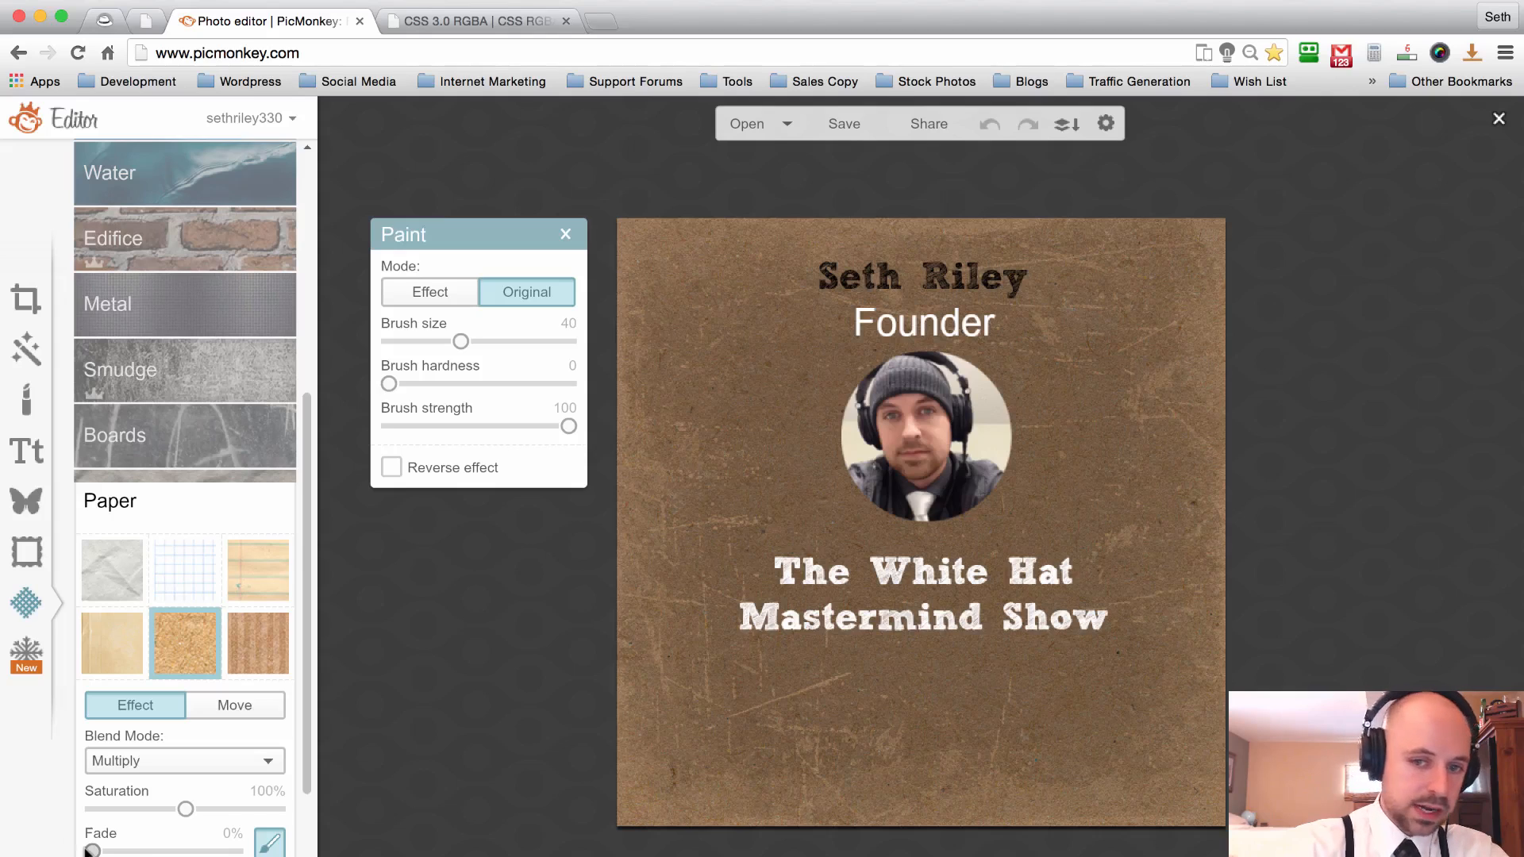
{"action": "left_click", "coordinate": [108, 586]}
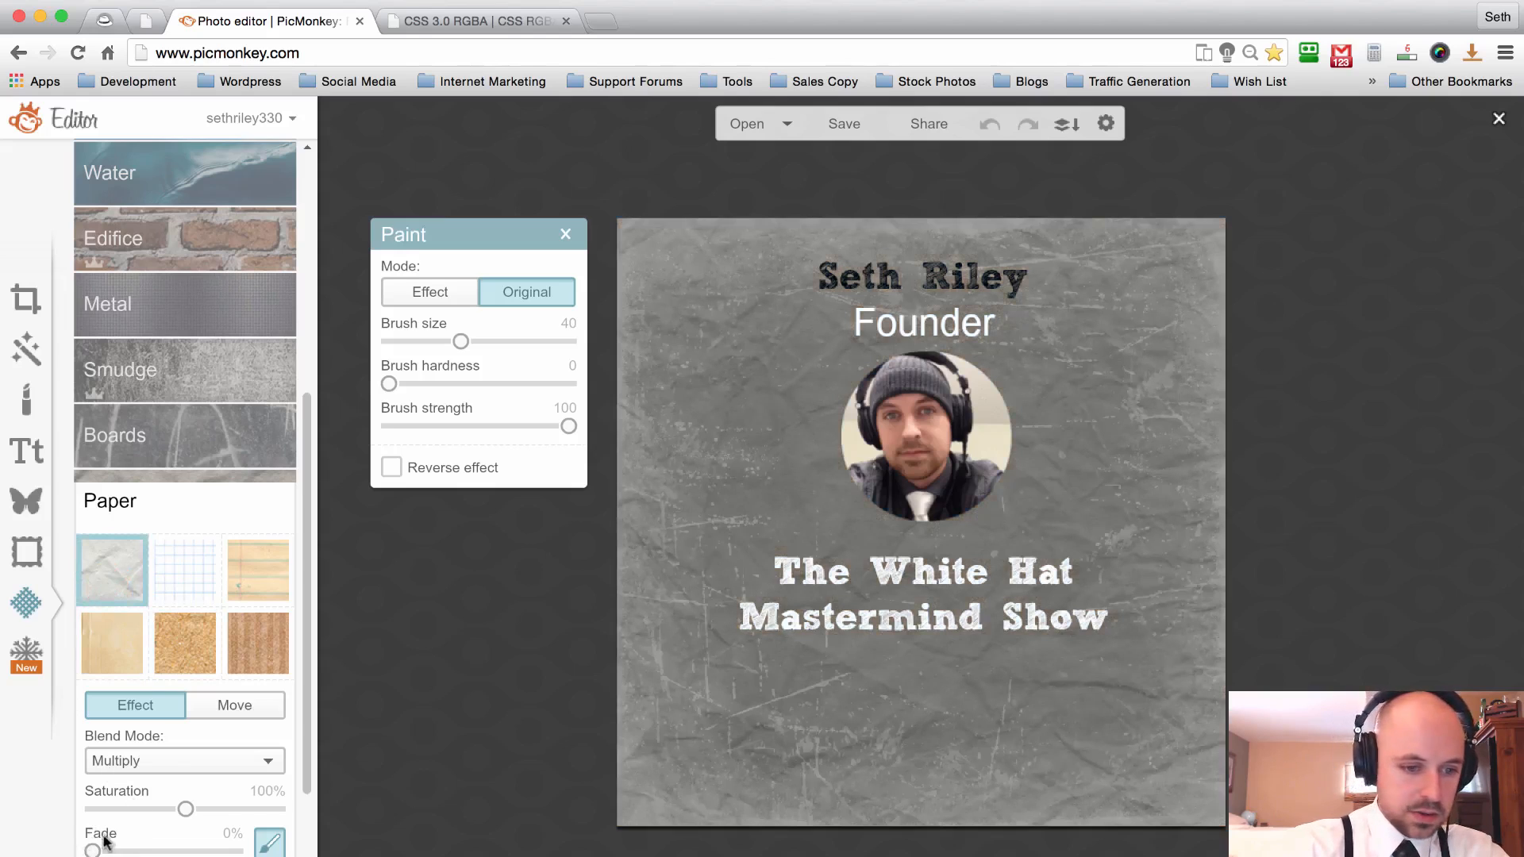
{"action": "left_click", "coordinate": [183, 807]}
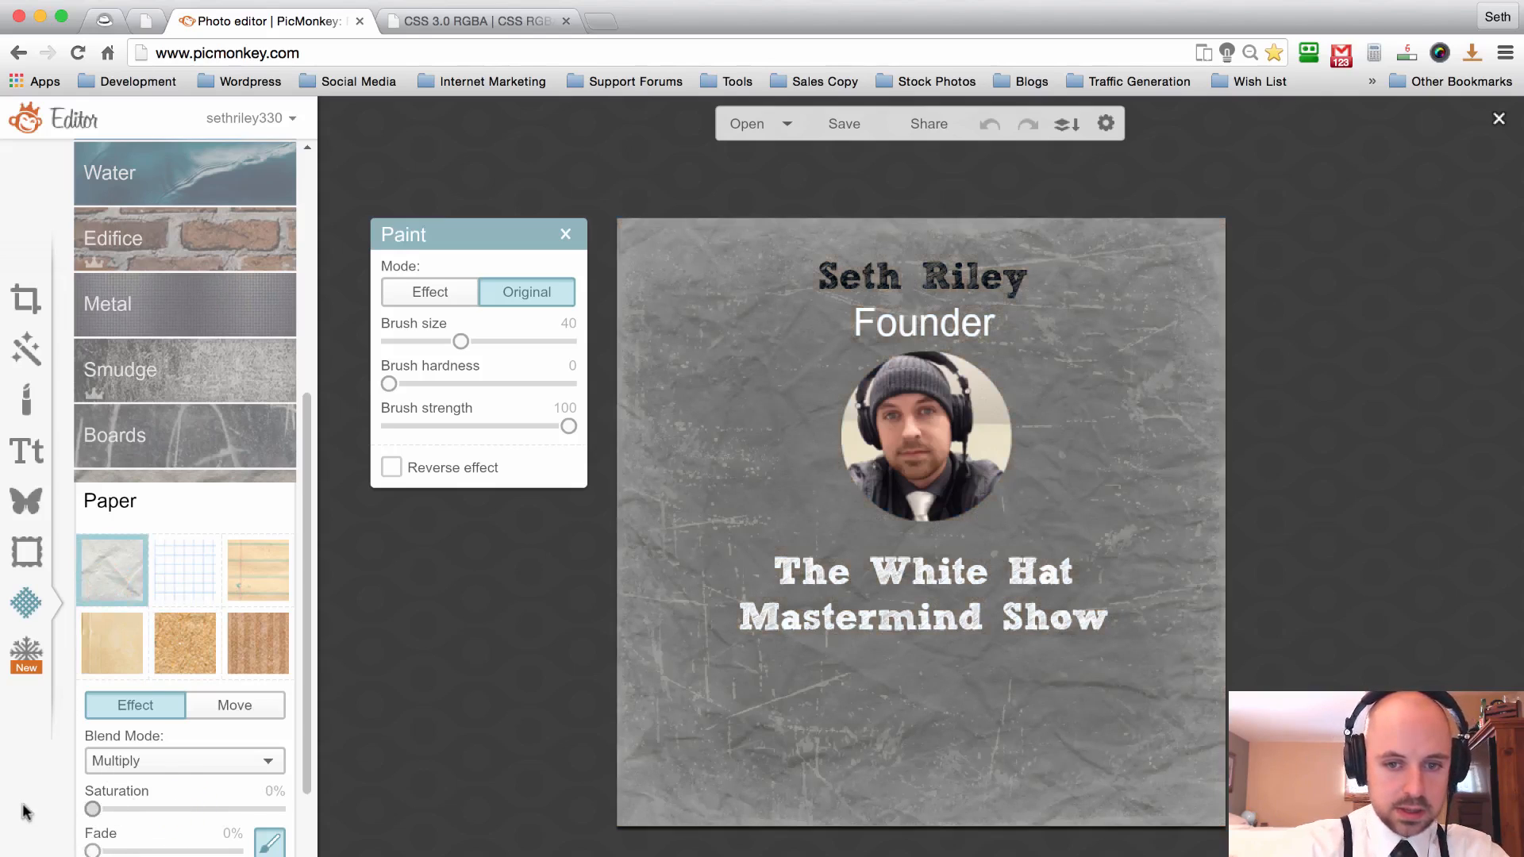
{"action": "left_click_drag", "start_coordinate": [92, 808], "coordinate": [169, 807]}
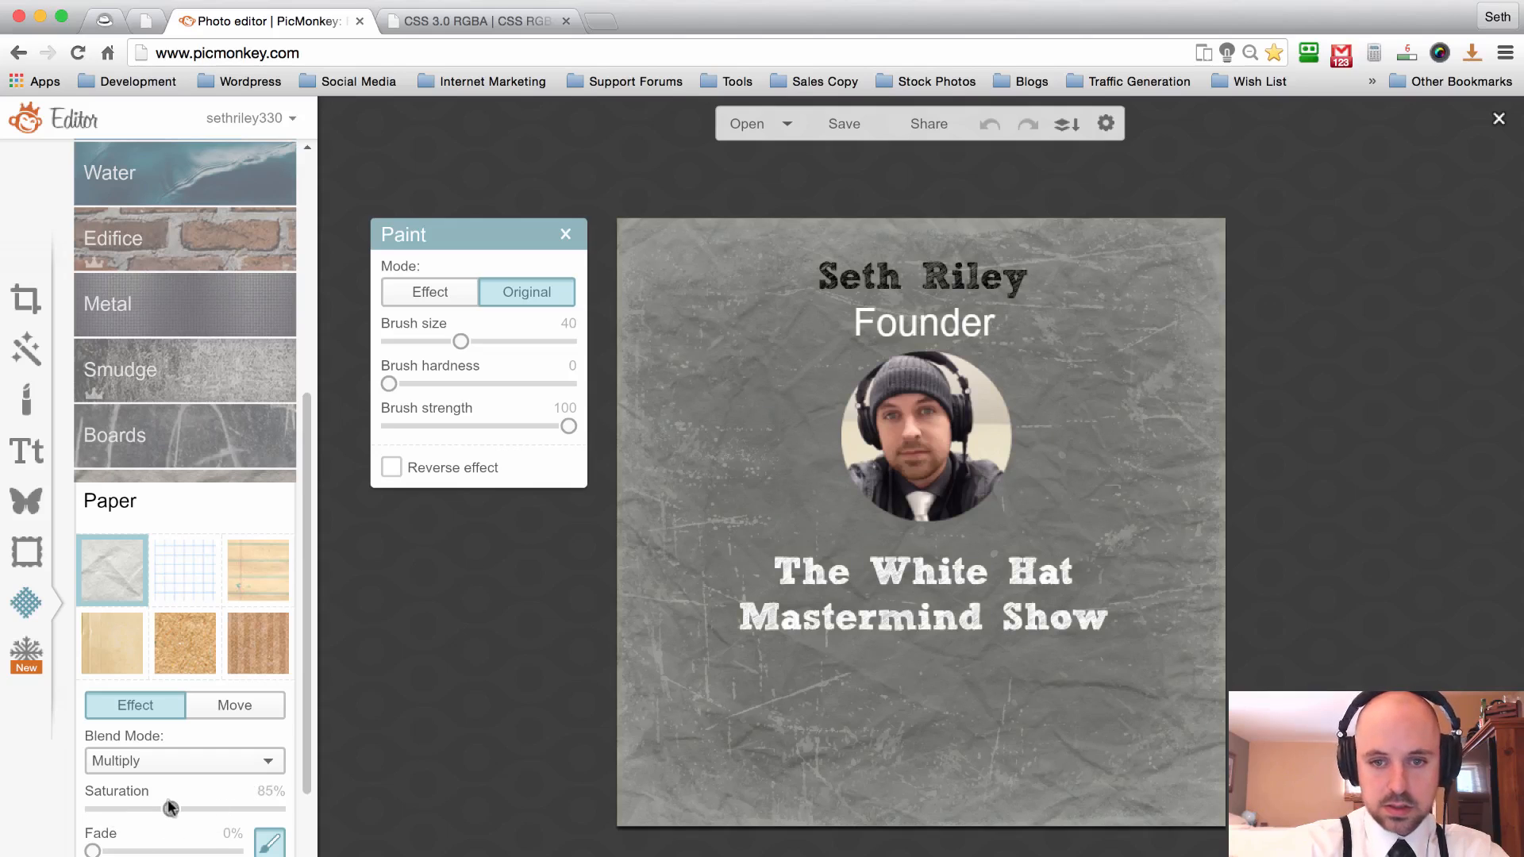
{"action": "key", "text": "Return"}
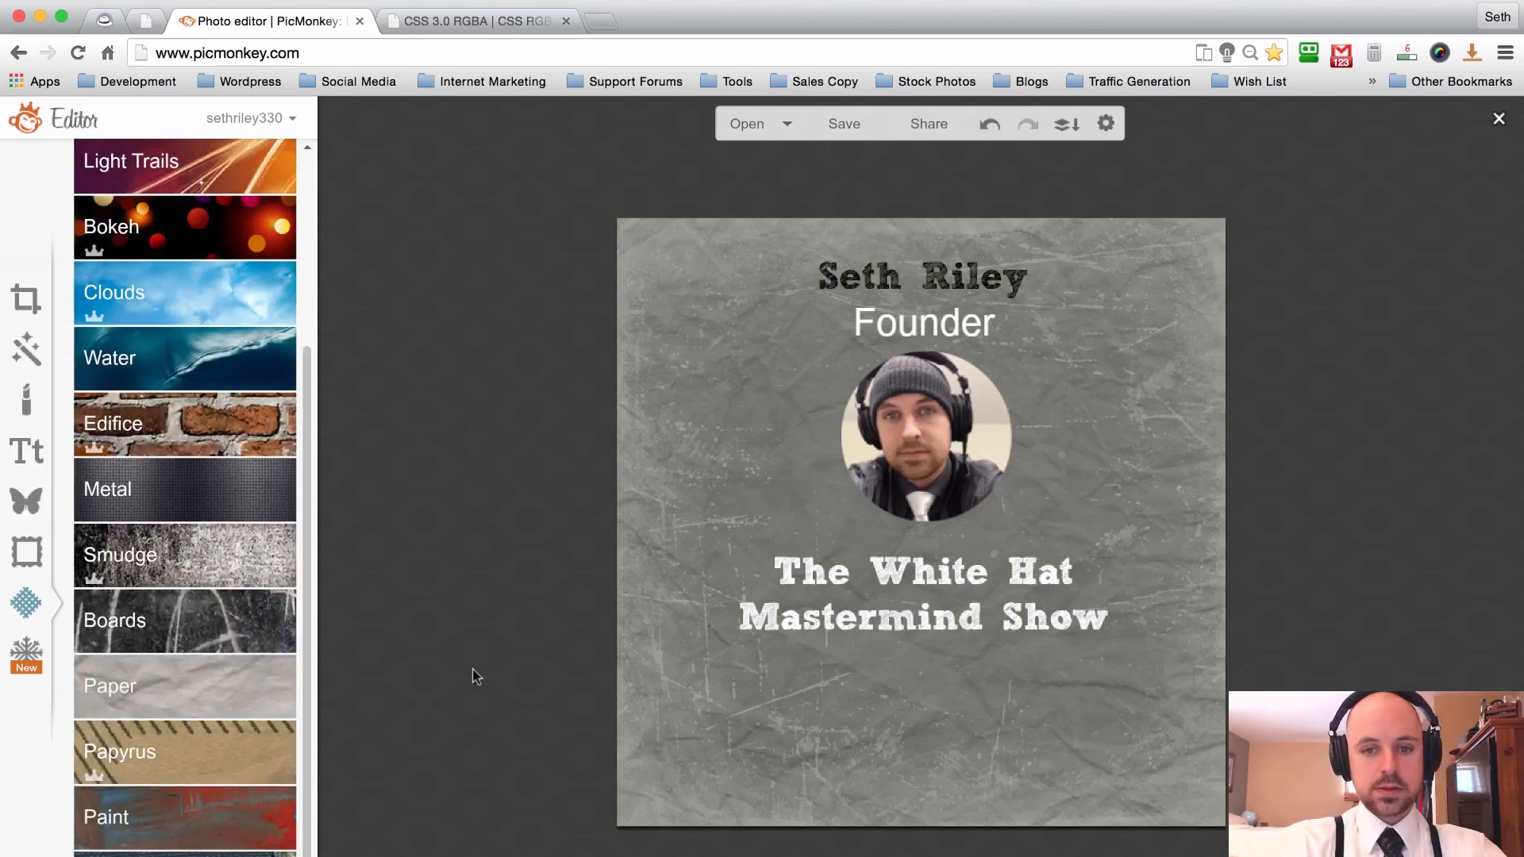
Retype the subtitle as FOUNDER, widen it to one line, and centre it under the name.
{"action": "left_click", "coordinate": [918, 324]}
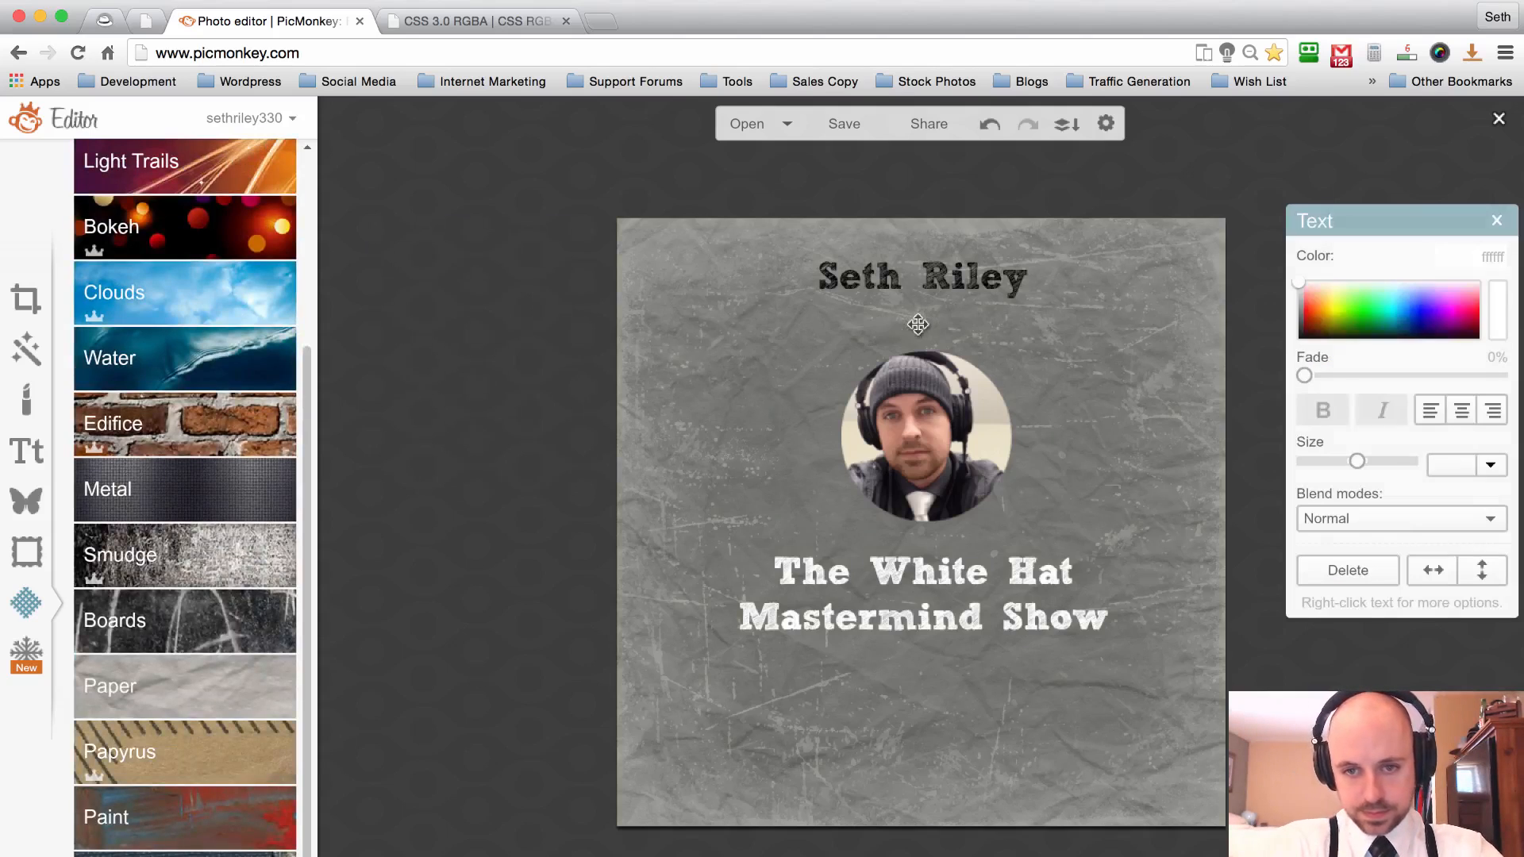
{"action": "type", "text": "FOUNDER"}
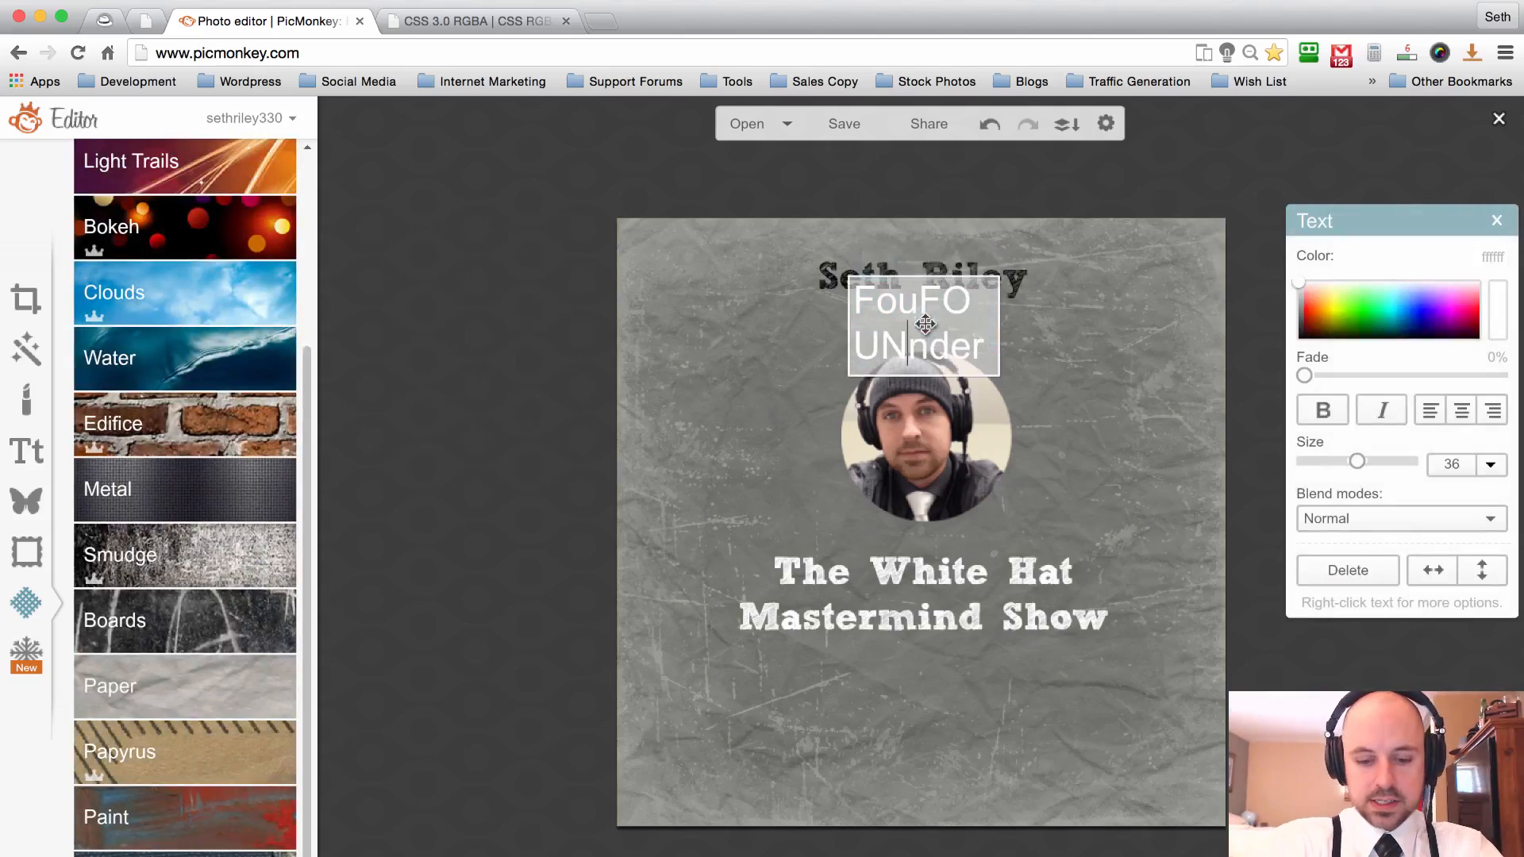
{"action": "key", "text": "BackSpace"}
{"action": "key", "text": "BackSpace"}
{"action": "key", "text": "BackSpace"}
{"action": "key", "text": "BackSpace"}
{"action": "key", "text": "BackSpace"}
{"action": "key", "text": "BackSpace"}
{"action": "key", "text": "BackSpace"}
{"action": "key", "text": "BackSpace"}
{"action": "key", "text": "BackSpace"}
{"action": "key", "text": "BackSpace"}
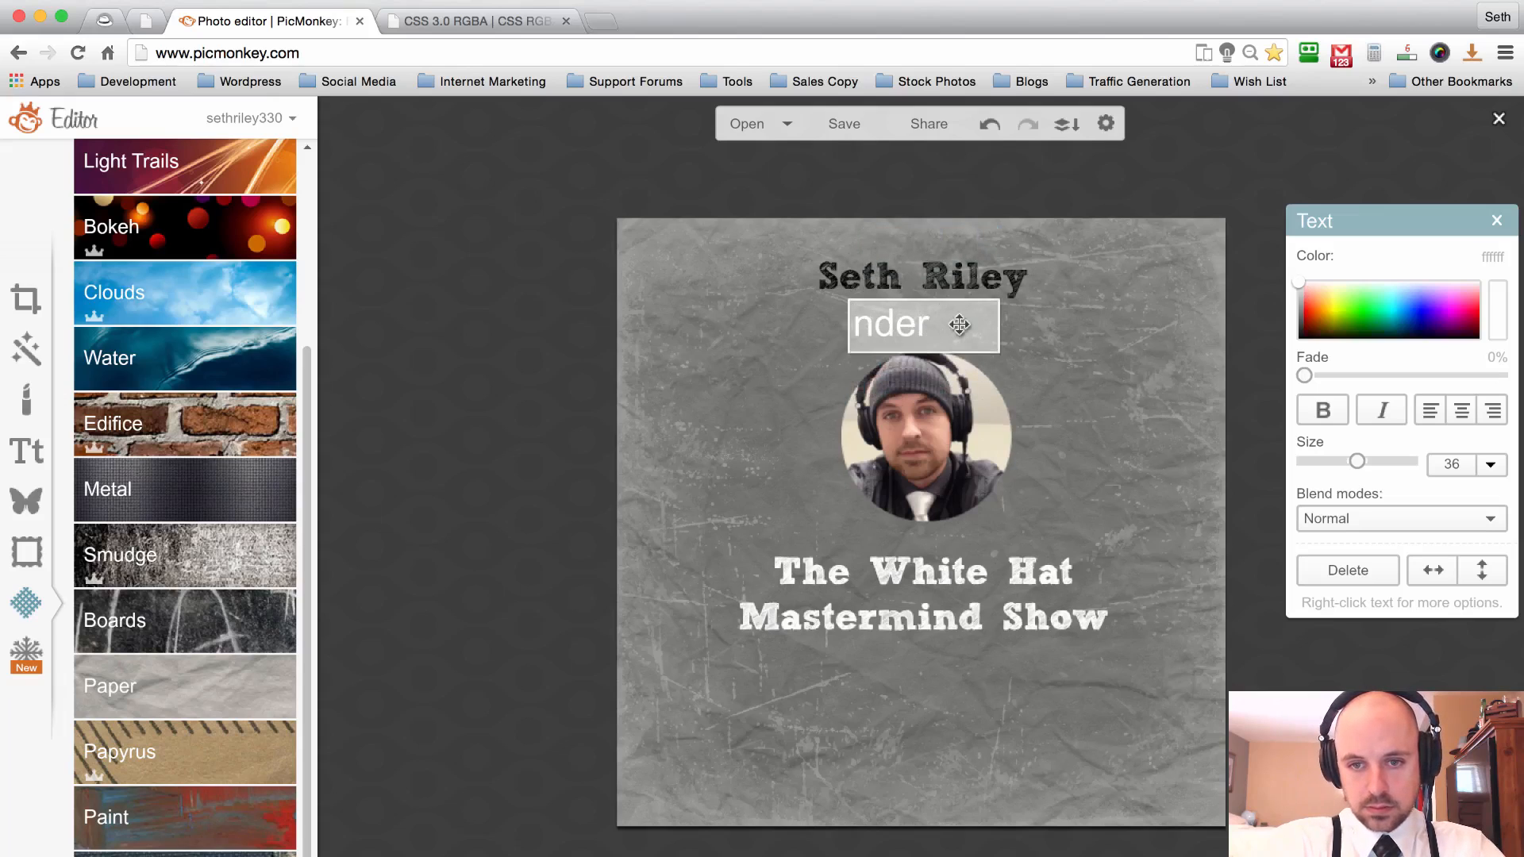
{"action": "key", "text": "Delete"}
{"action": "key", "text": "Delete"}
{"action": "key", "text": "Delete"}
{"action": "key", "text": "Delete"}
{"action": "type", "text": "FOUN"}
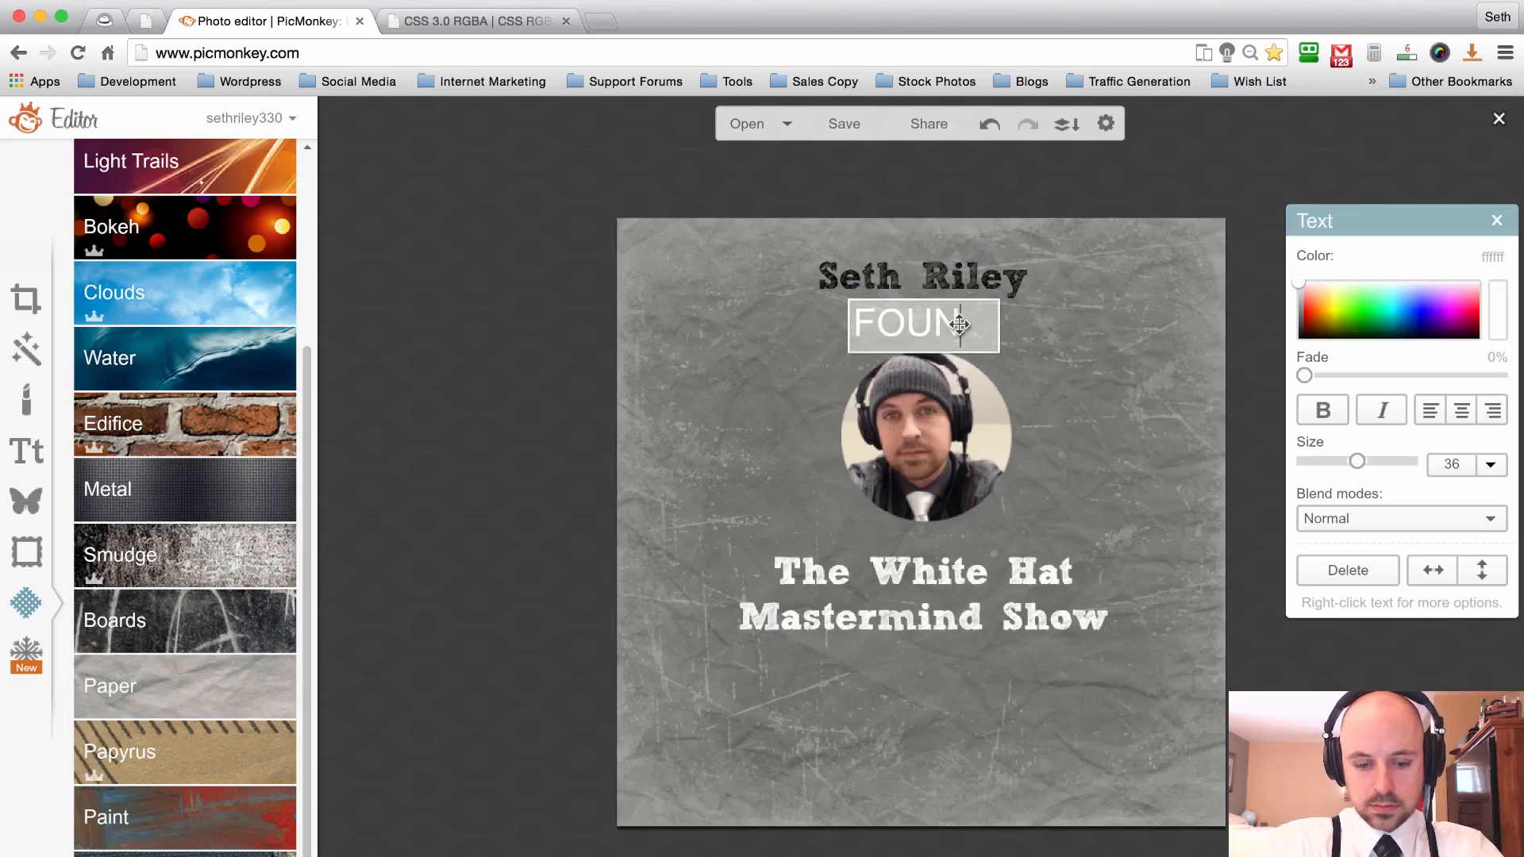
{"action": "type", "text": "DER"}
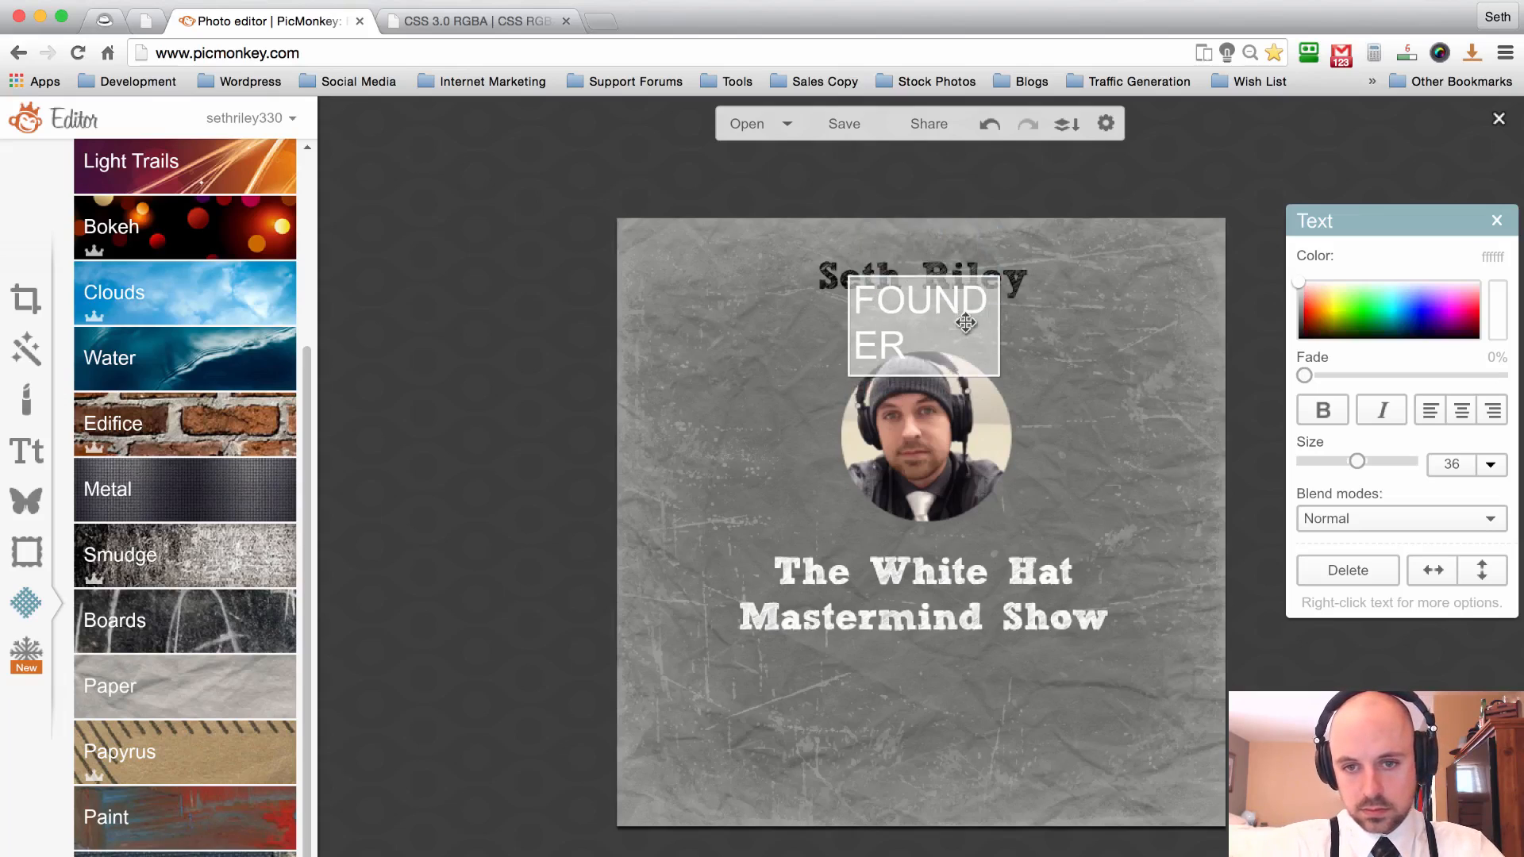
{"action": "left_click", "coordinate": [999, 318]}
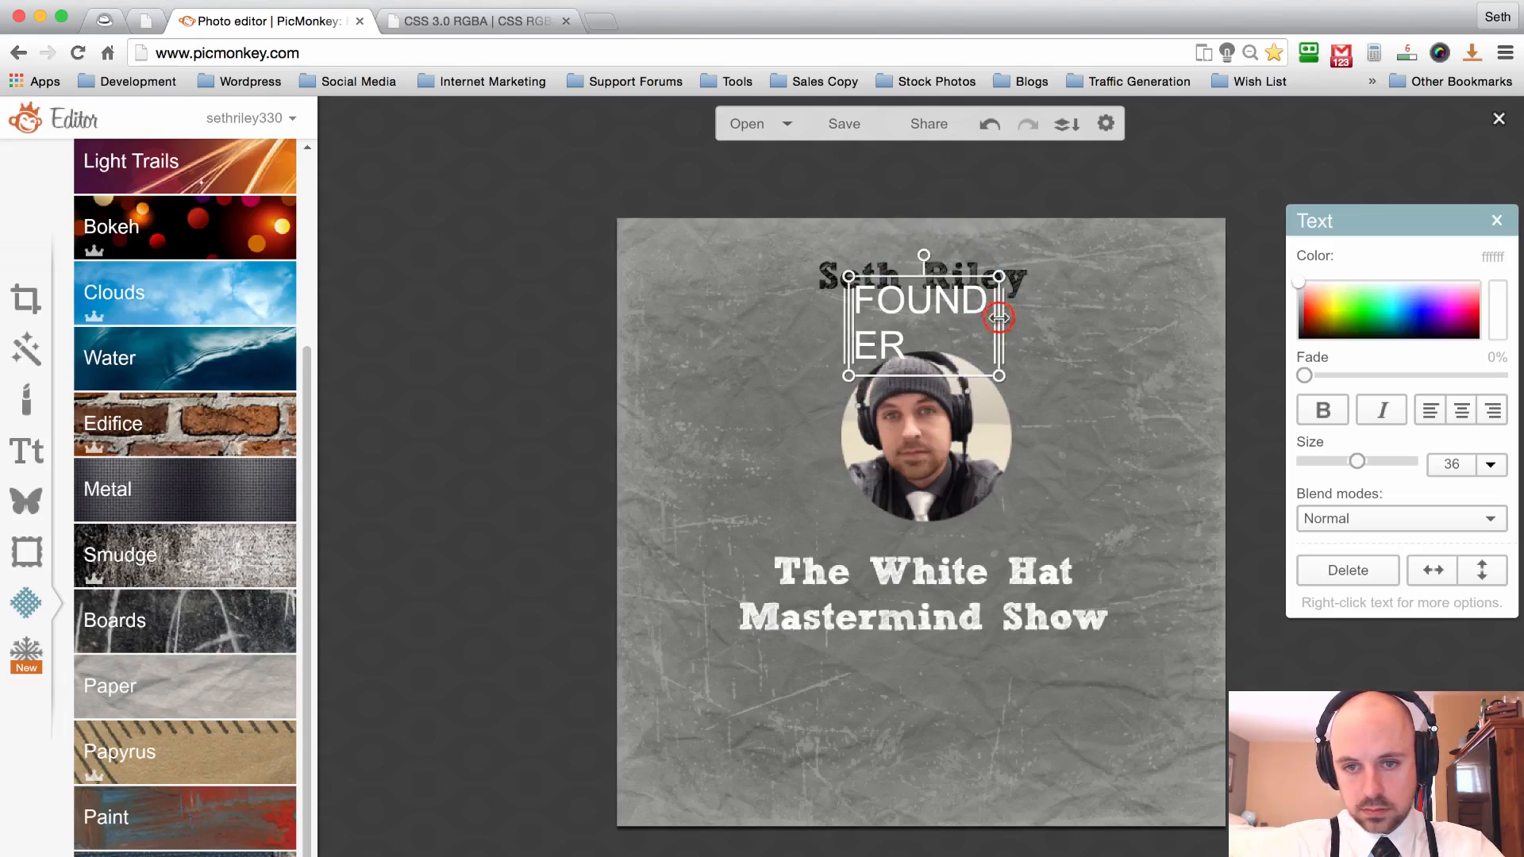
{"action": "left_click_drag", "start_coordinate": [999, 318], "coordinate": [1047, 318]}
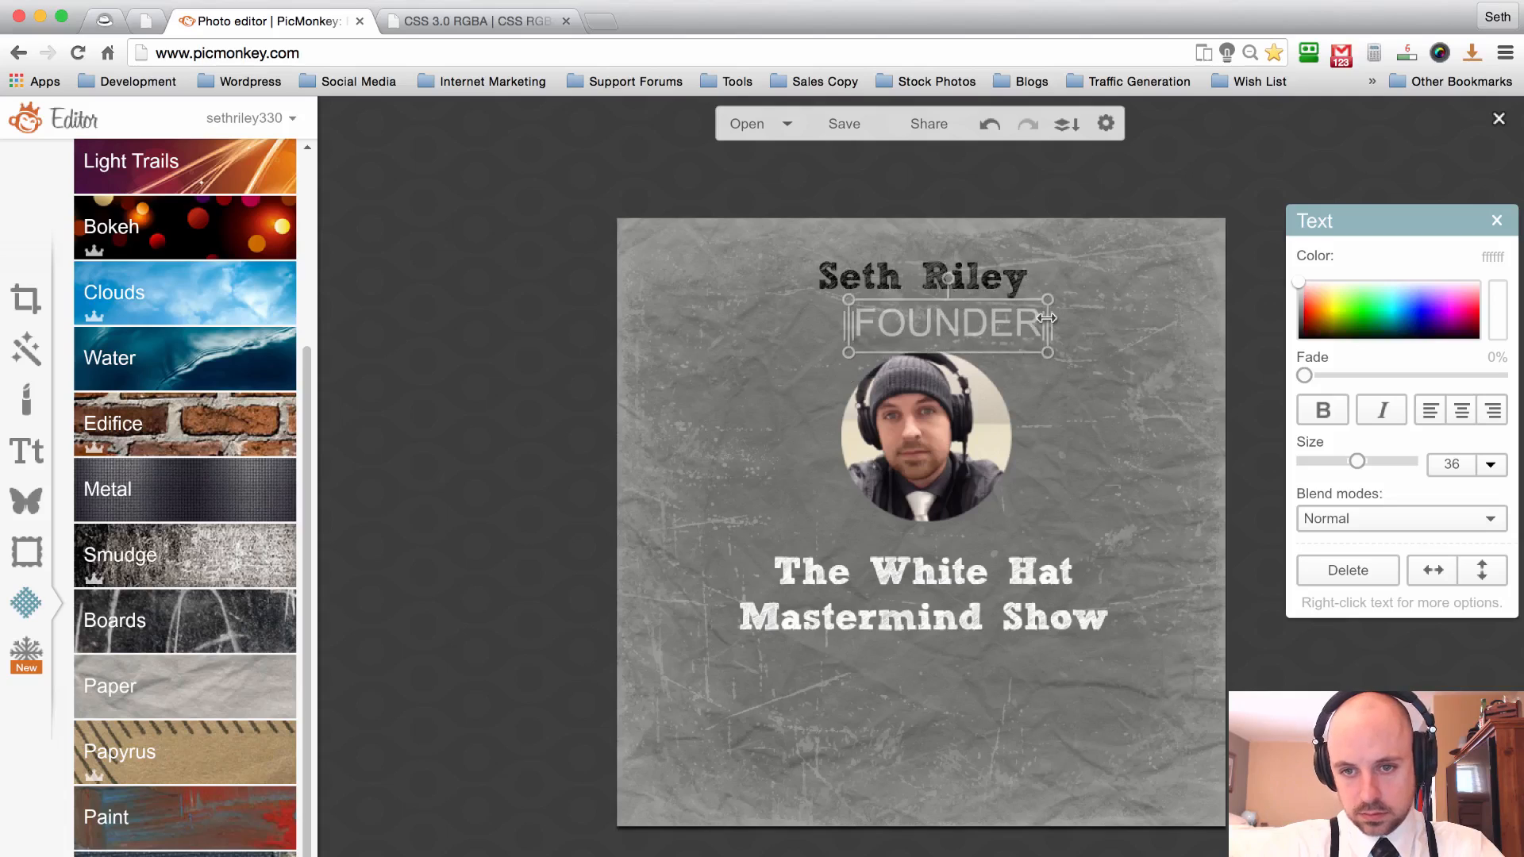
{"action": "left_click_drag", "start_coordinate": [955, 321], "coordinate": [925, 323]}
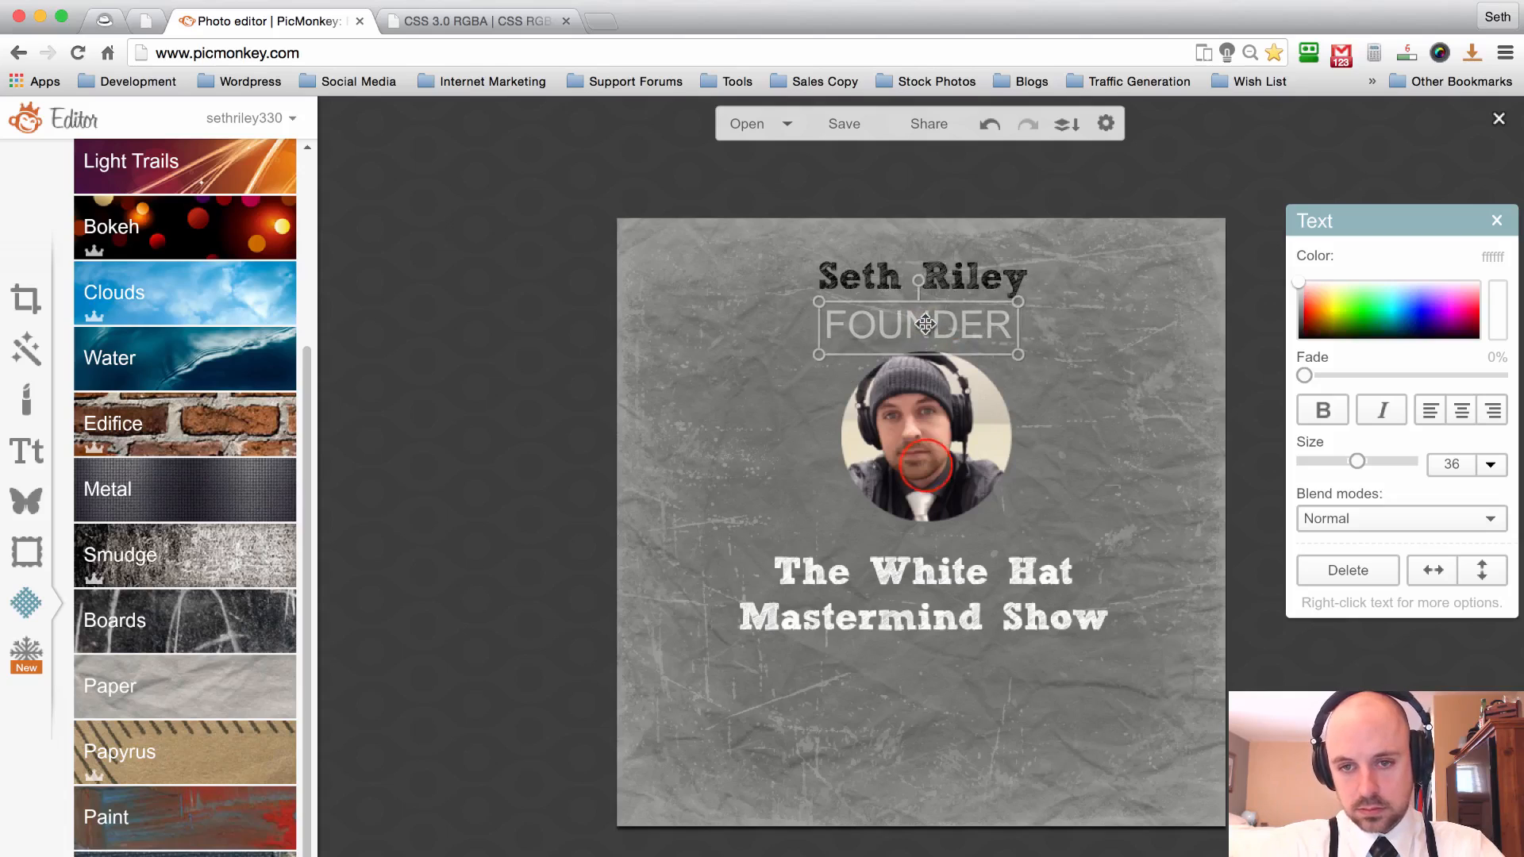
Nudge the photo and FOUNDER slightly down and shift the name heading a little right.
{"action": "left_click_drag", "start_coordinate": [925, 466], "coordinate": [926, 481]}
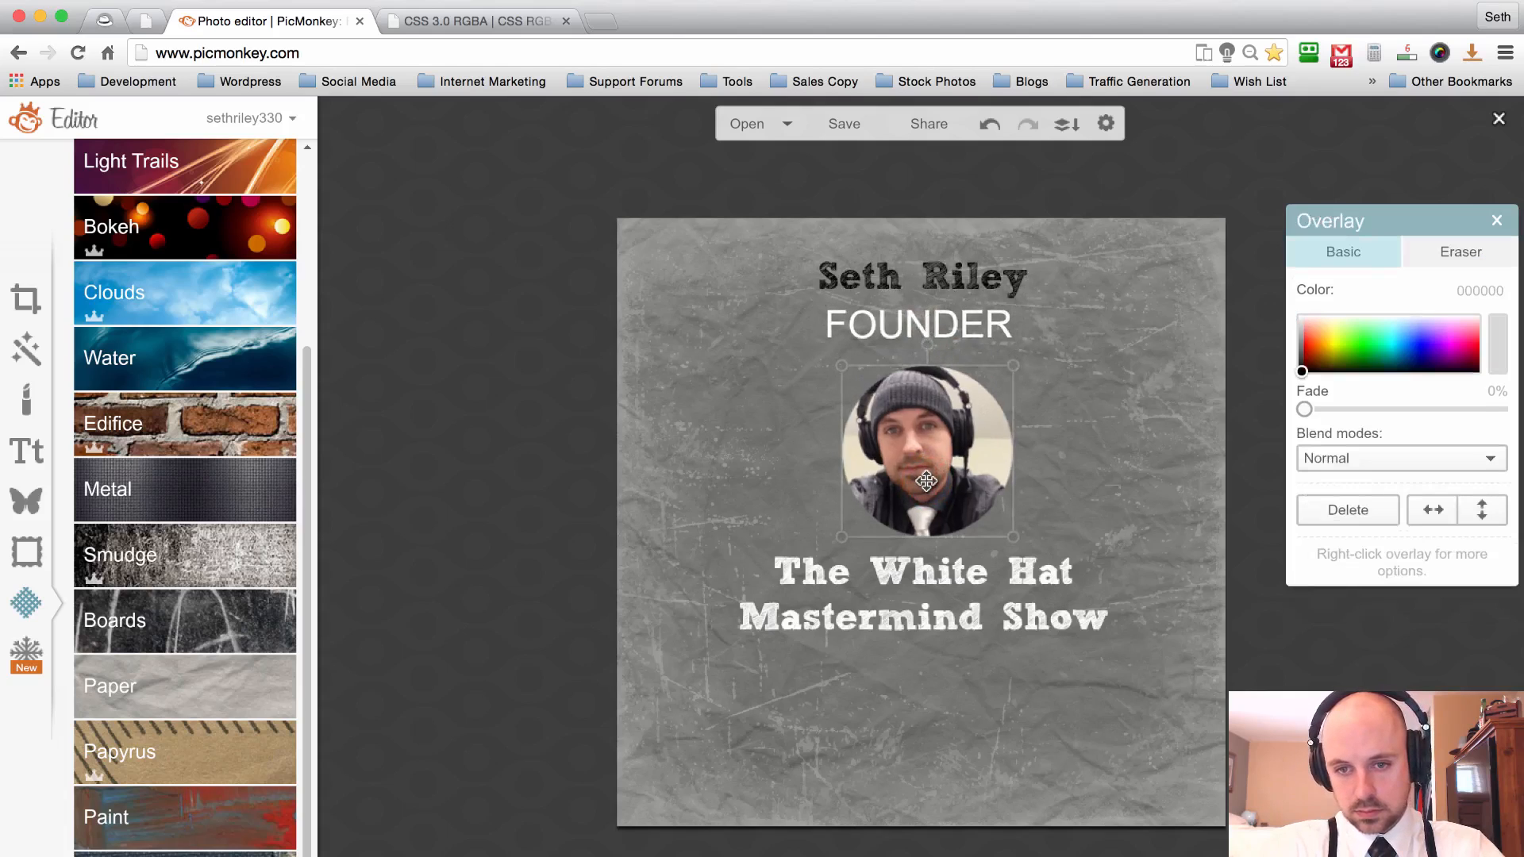
{"action": "left_click", "coordinate": [776, 339]}
{"action": "left_click", "coordinate": [912, 318]}
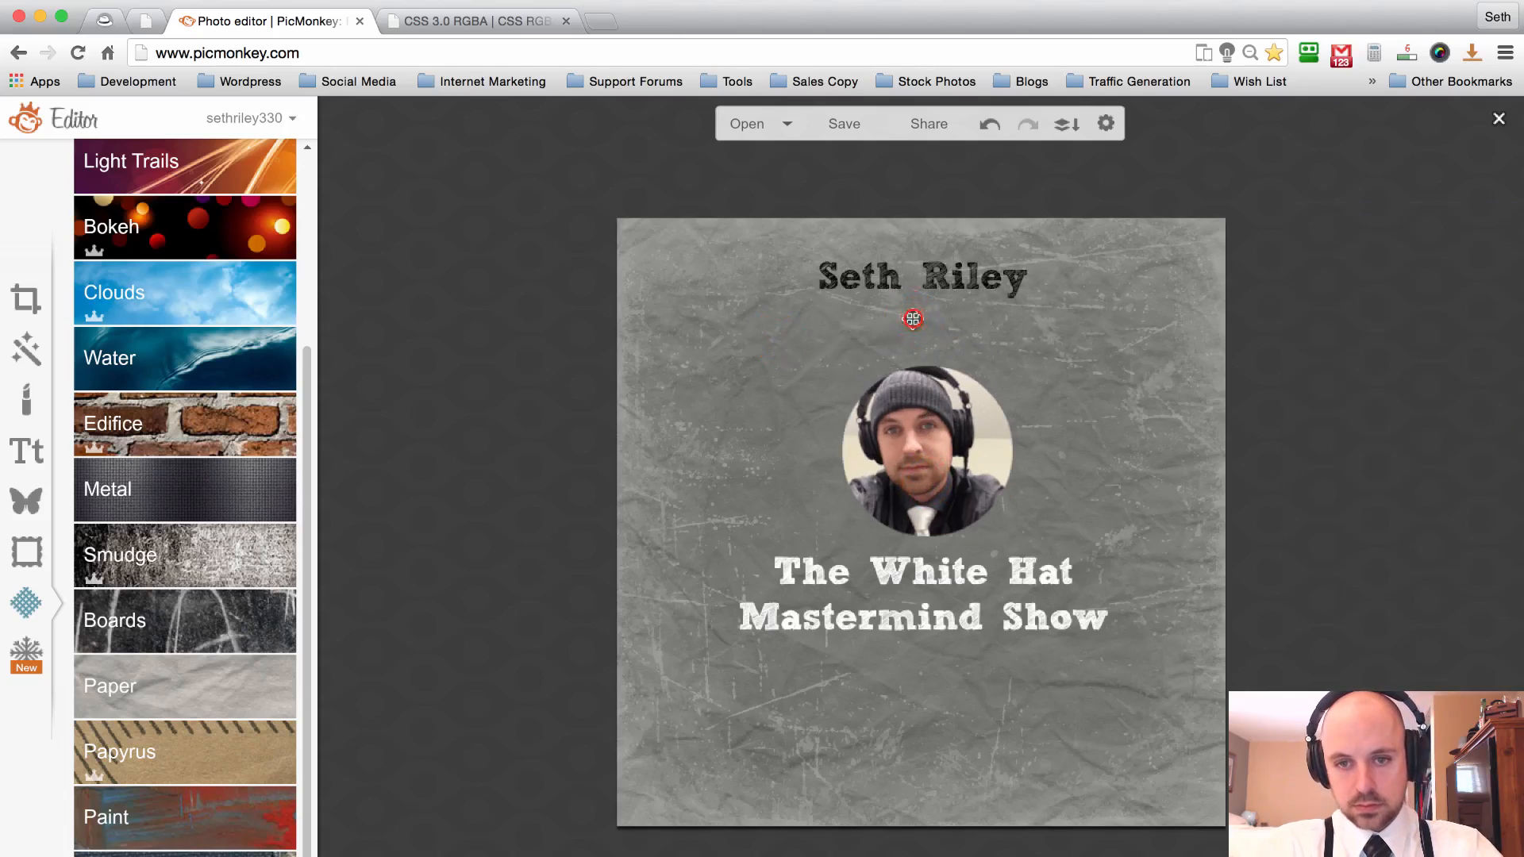
{"action": "left_click_drag", "start_coordinate": [913, 317], "coordinate": [919, 324]}
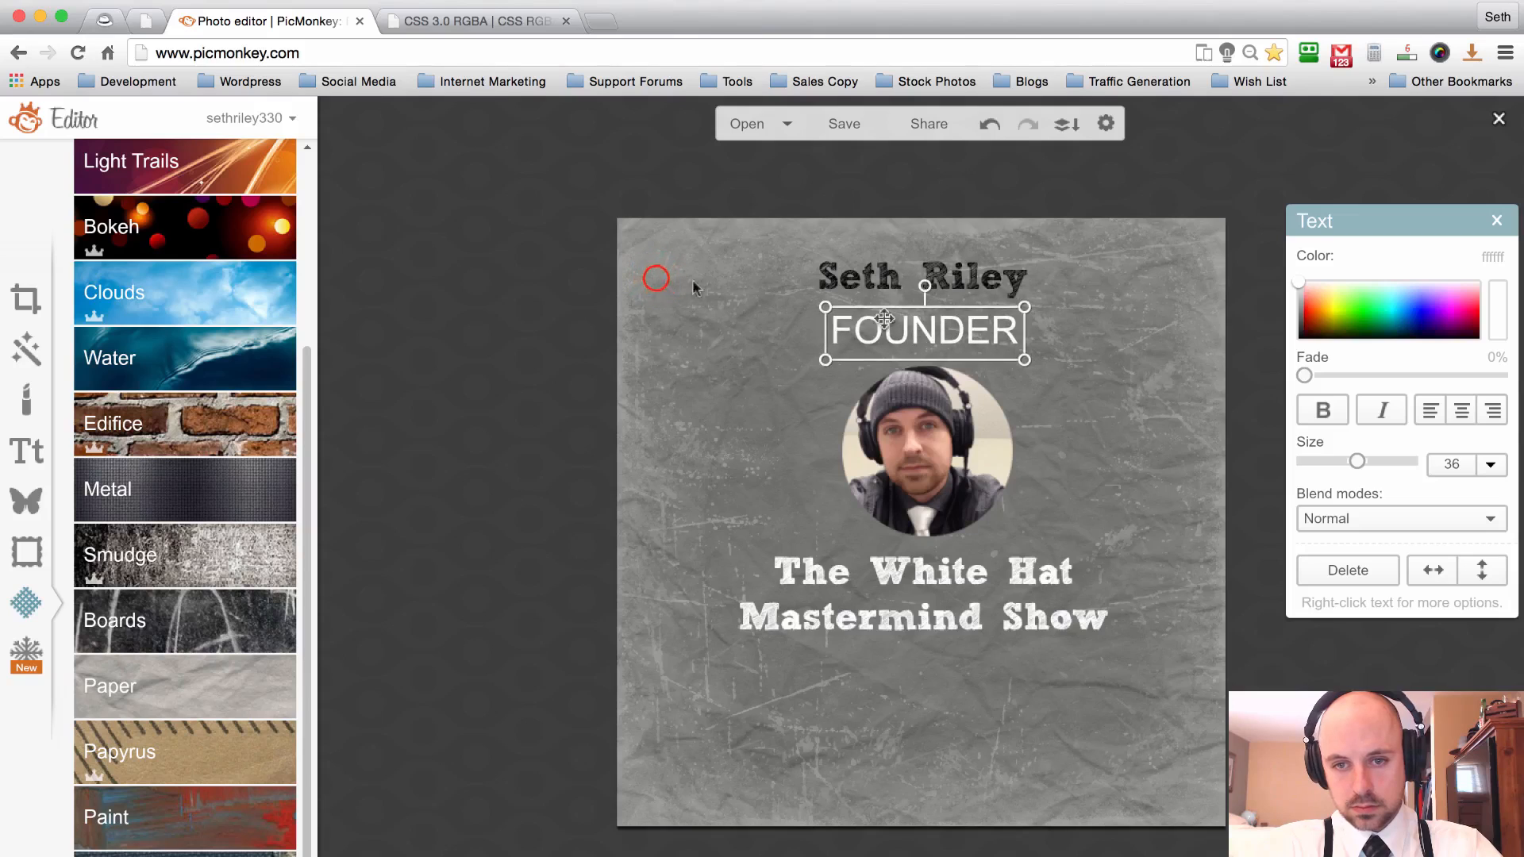
{"action": "left_click", "coordinate": [887, 269]}
{"action": "left_click_drag", "start_coordinate": [892, 272], "coordinate": [898, 272]}
{"action": "left_click", "coordinate": [750, 373]}
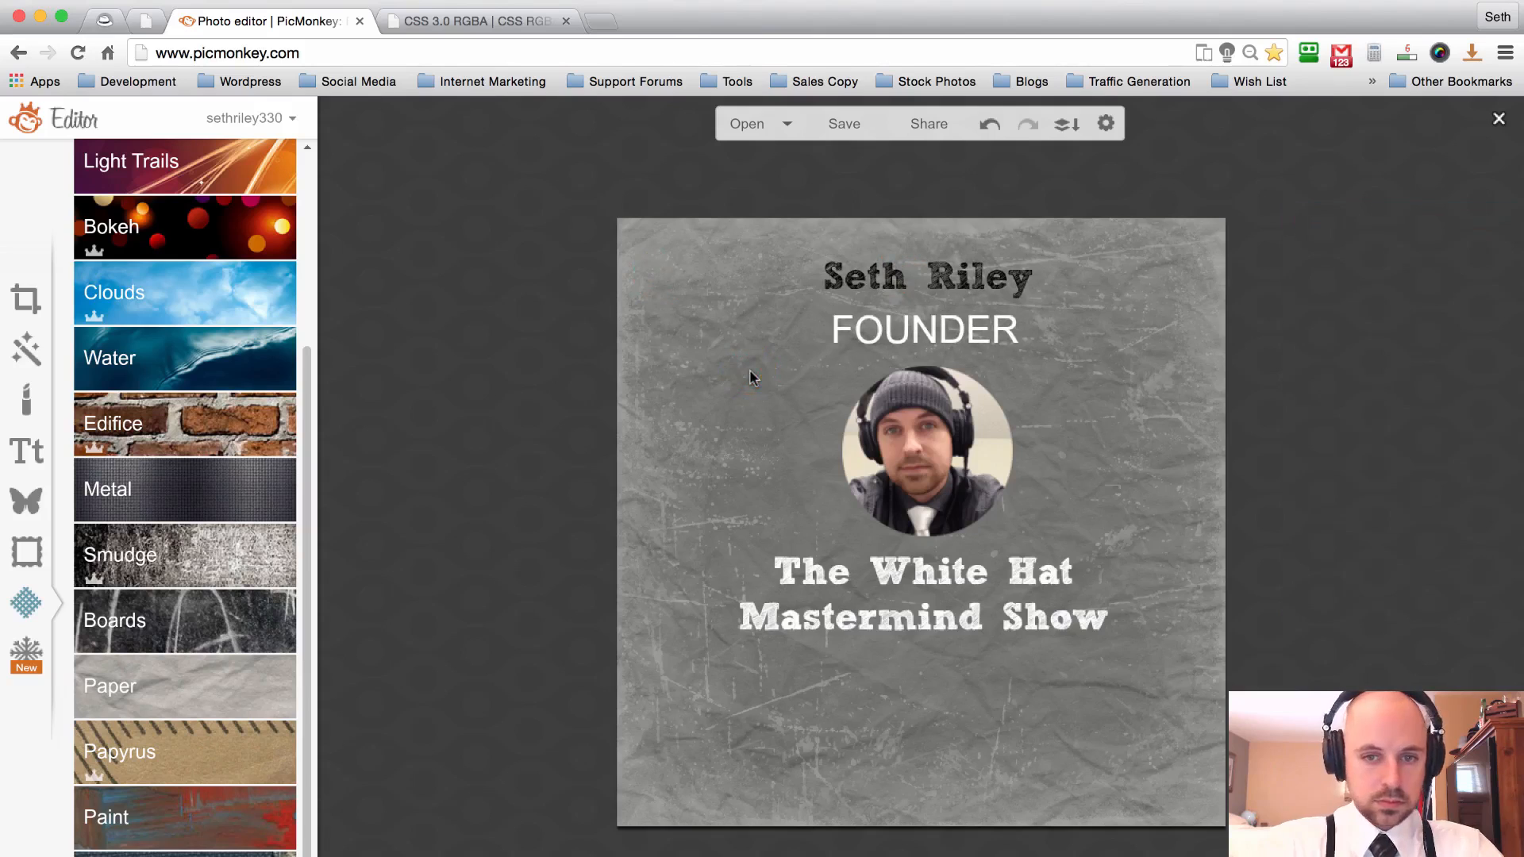
{"action": "left_click", "coordinate": [967, 587]}
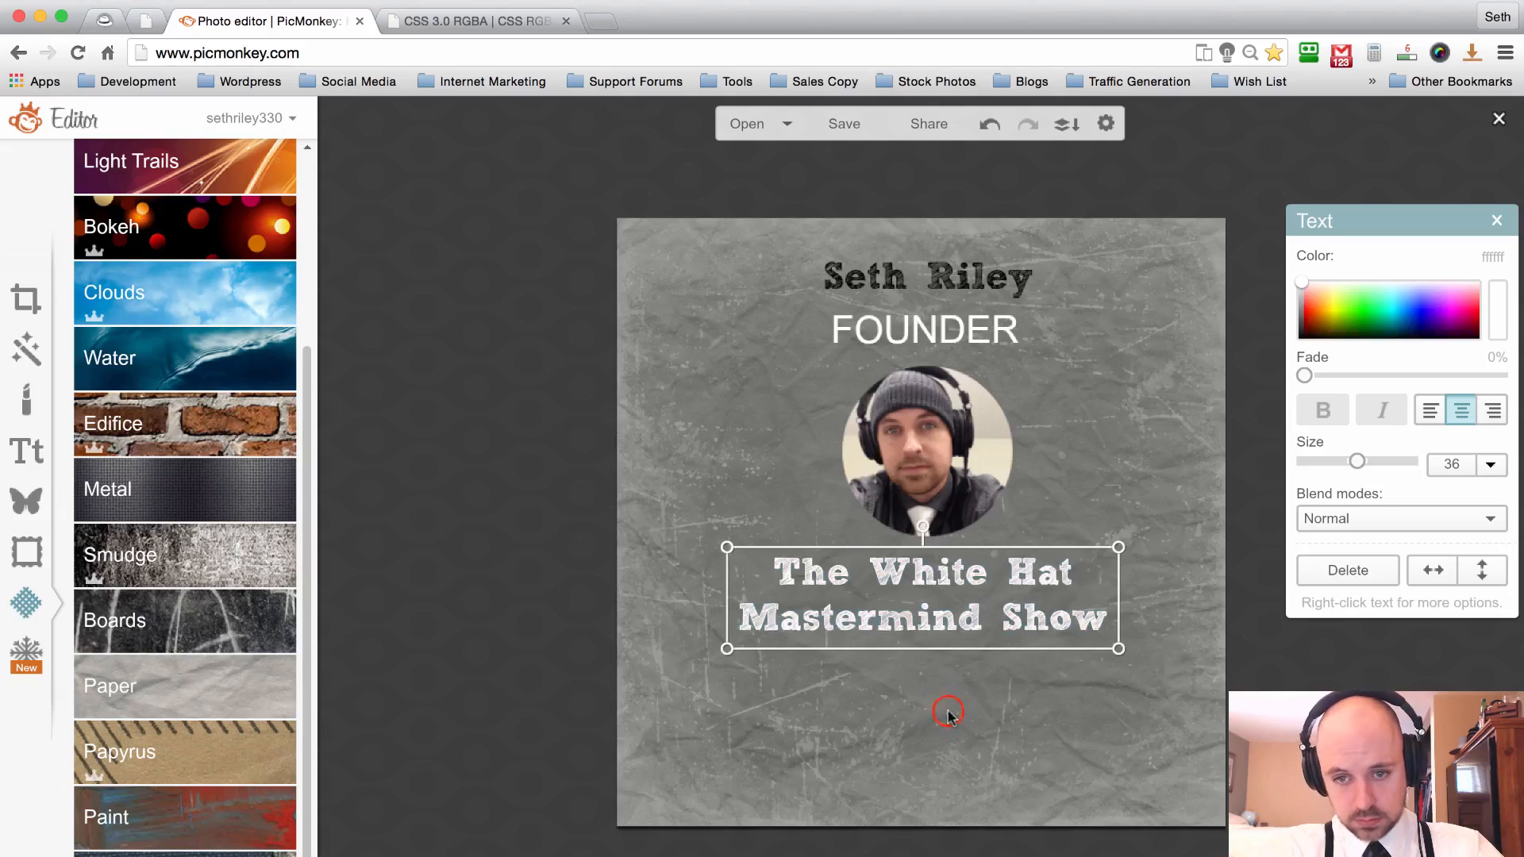
Enlarge the show title to size 51, widen it to two lines, and reposition it below the photo.
{"action": "double_click", "coordinate": [947, 613]}
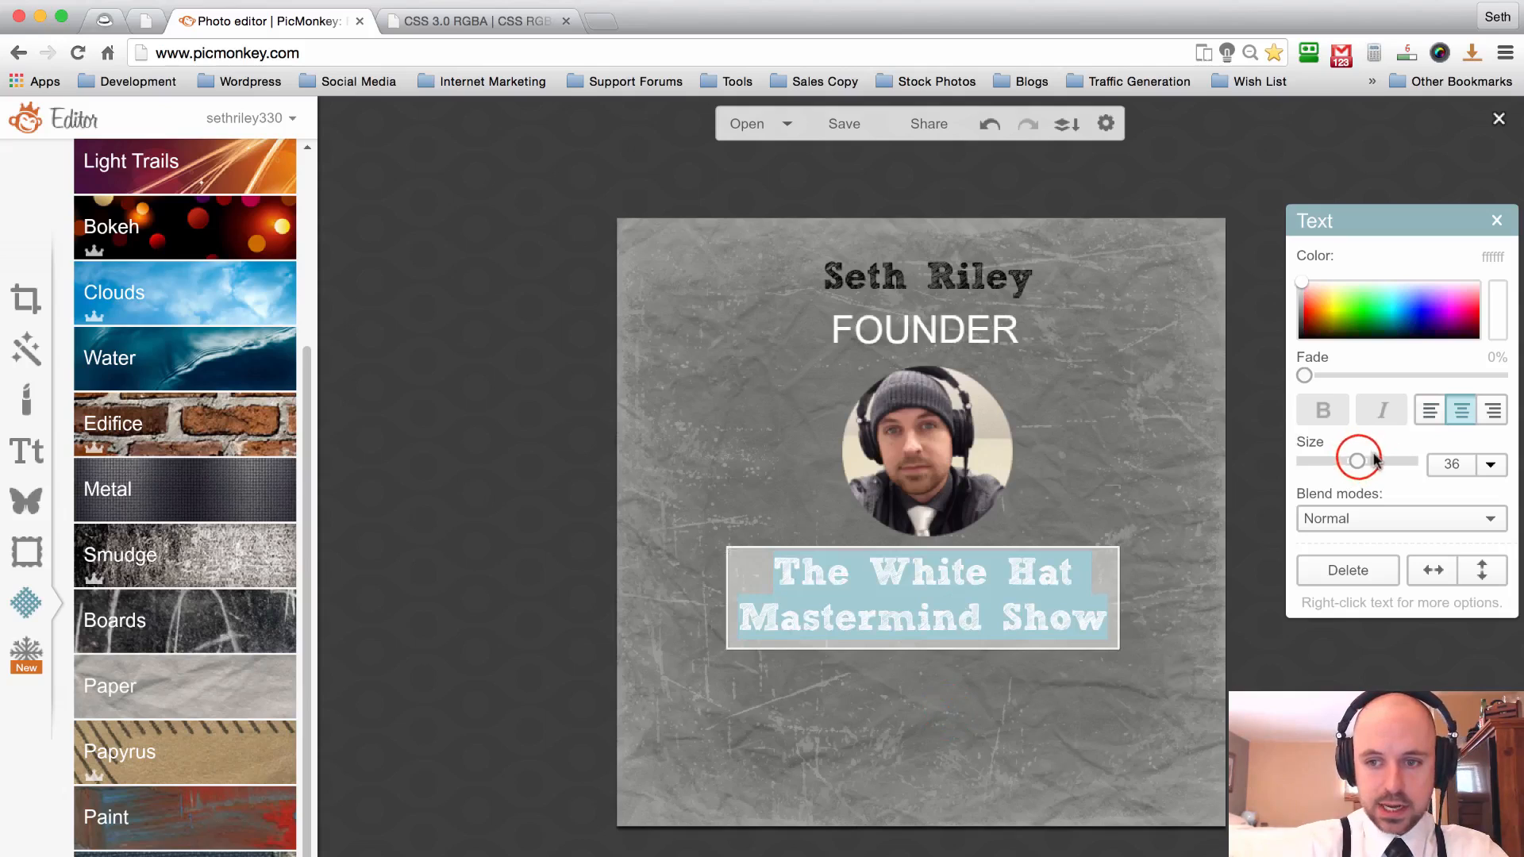
{"action": "left_click_drag", "start_coordinate": [1357, 462], "coordinate": [1378, 468]}
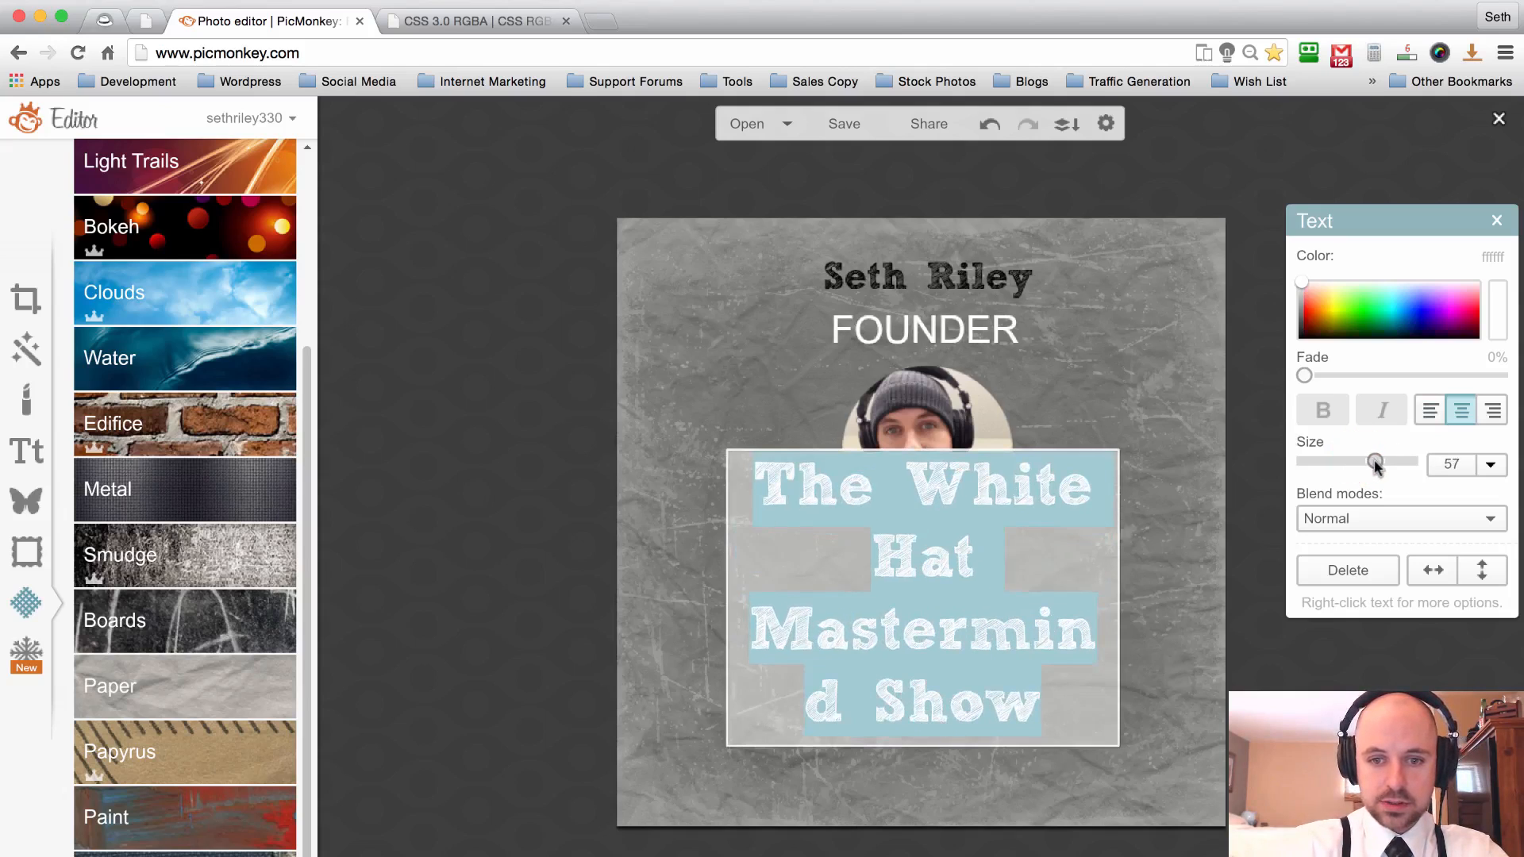
{"action": "left_click", "coordinate": [1156, 554]}
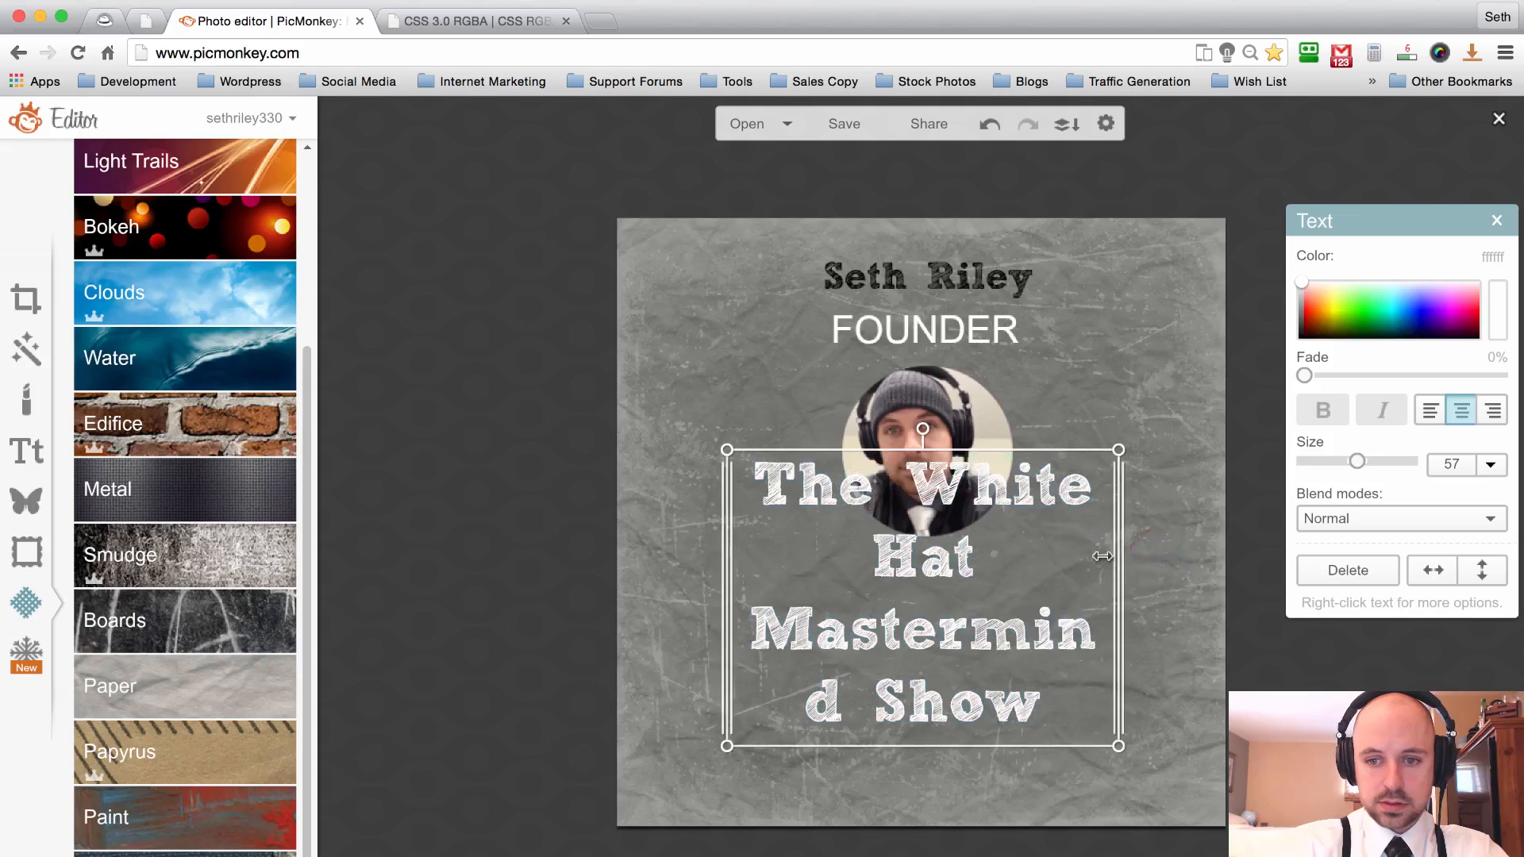
{"action": "left_click_drag", "start_coordinate": [1109, 568], "coordinate": [1350, 566]}
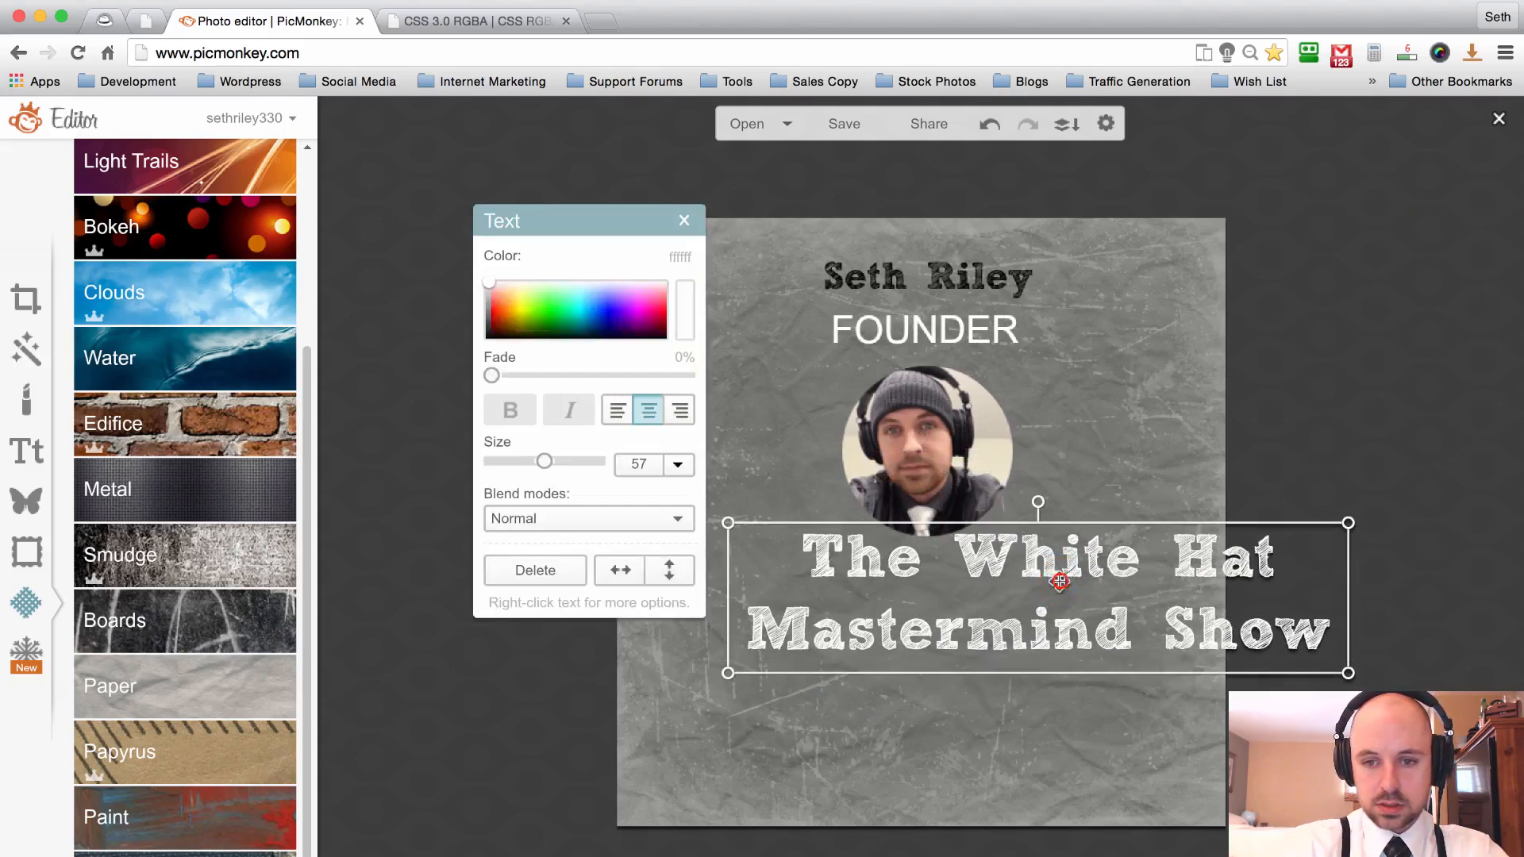
{"action": "left_click_drag", "start_coordinate": [1058, 581], "coordinate": [950, 626]}
{"action": "left_click", "coordinate": [491, 686]}
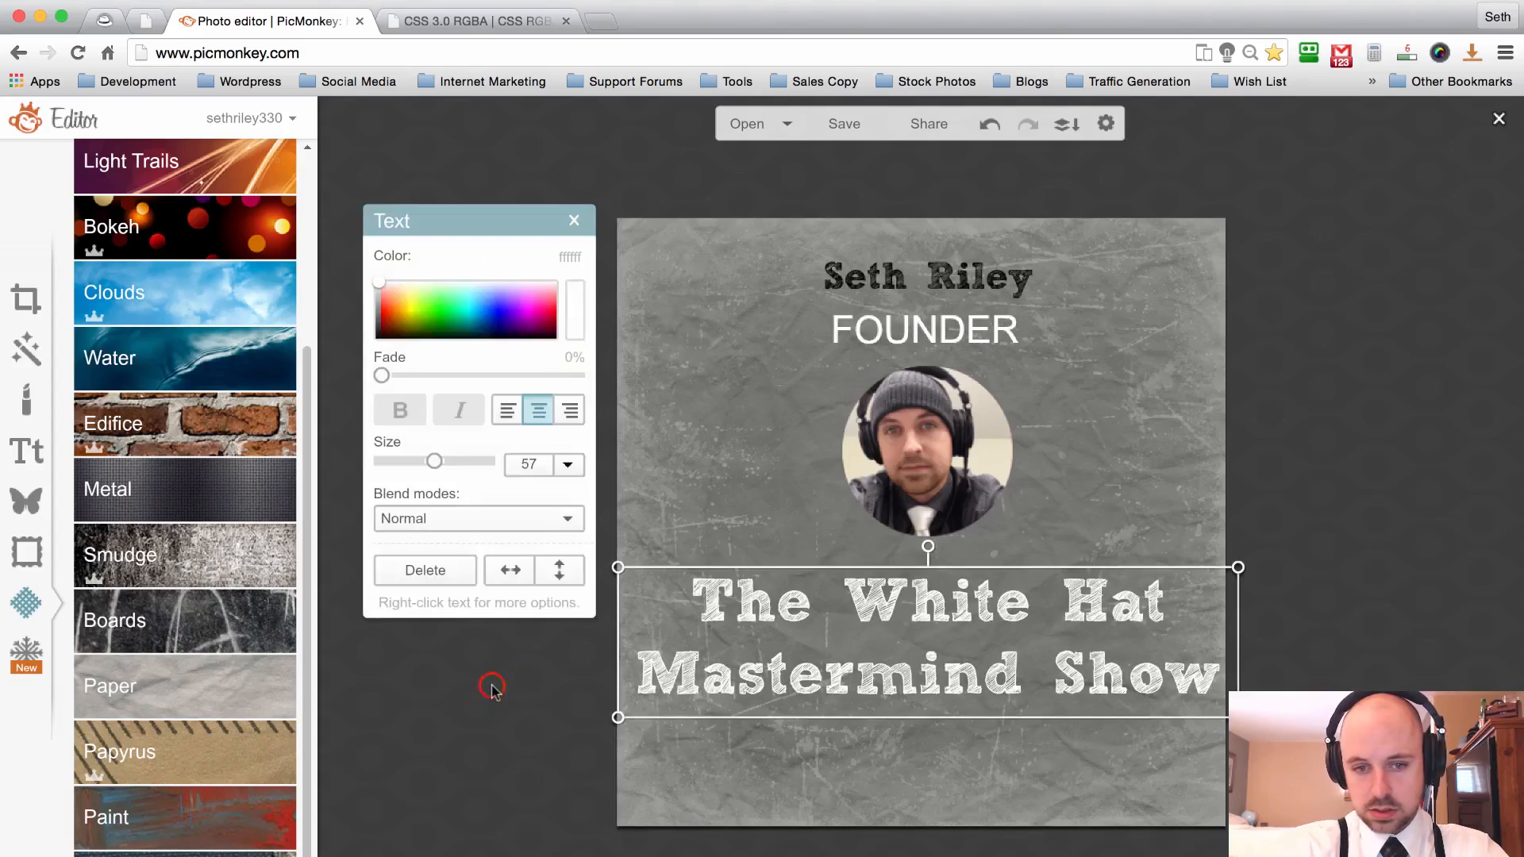
{"action": "left_click", "coordinate": [929, 665]}
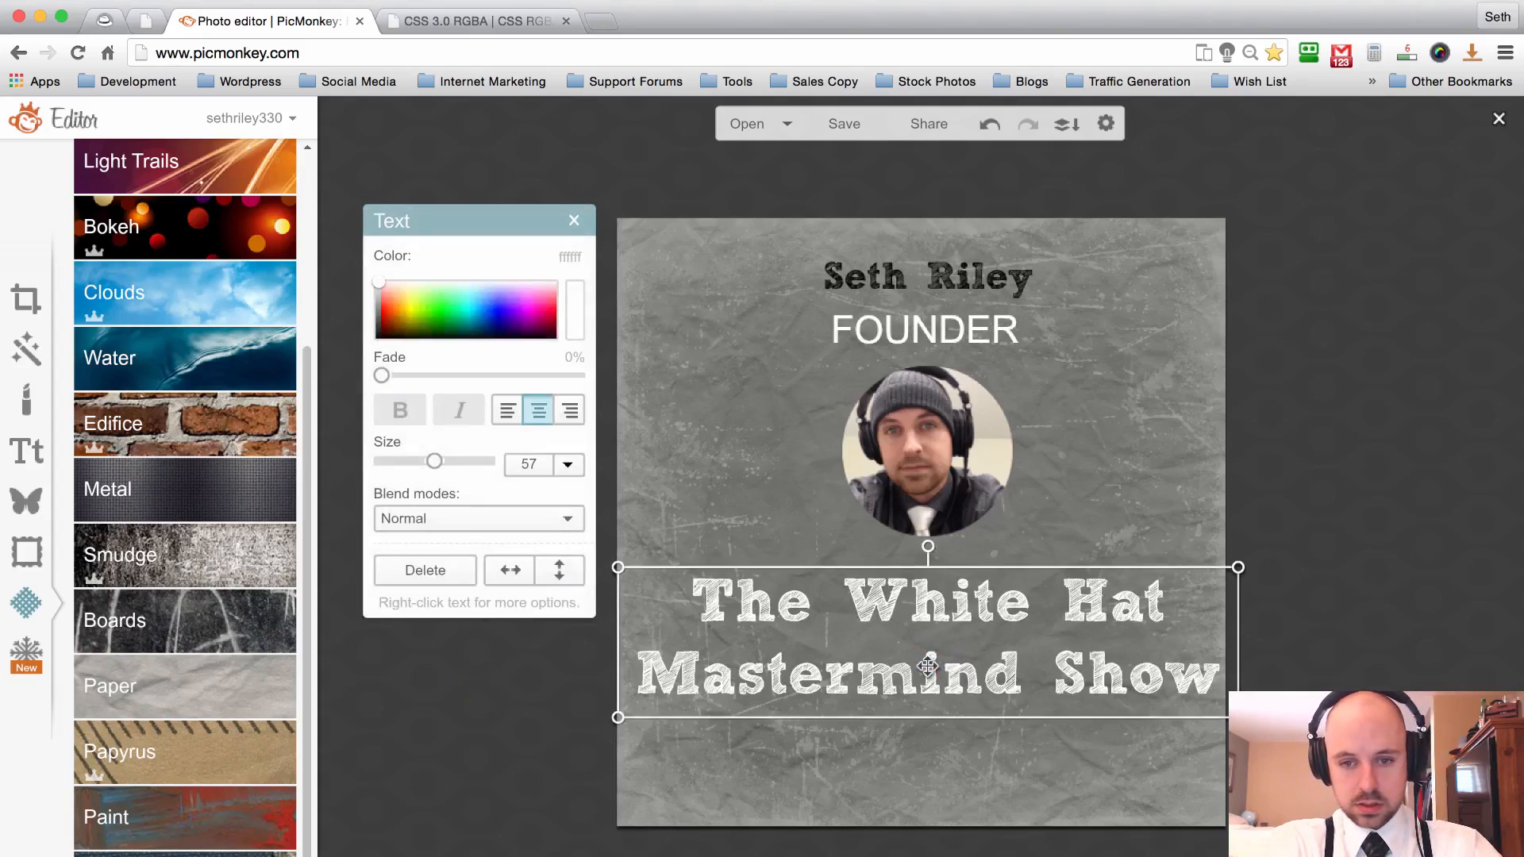
Retype the show title in capitals as 'THE WHITE HAT MASTERMIND SHOW', correcting the typo.
{"action": "double_click", "coordinate": [813, 646]}
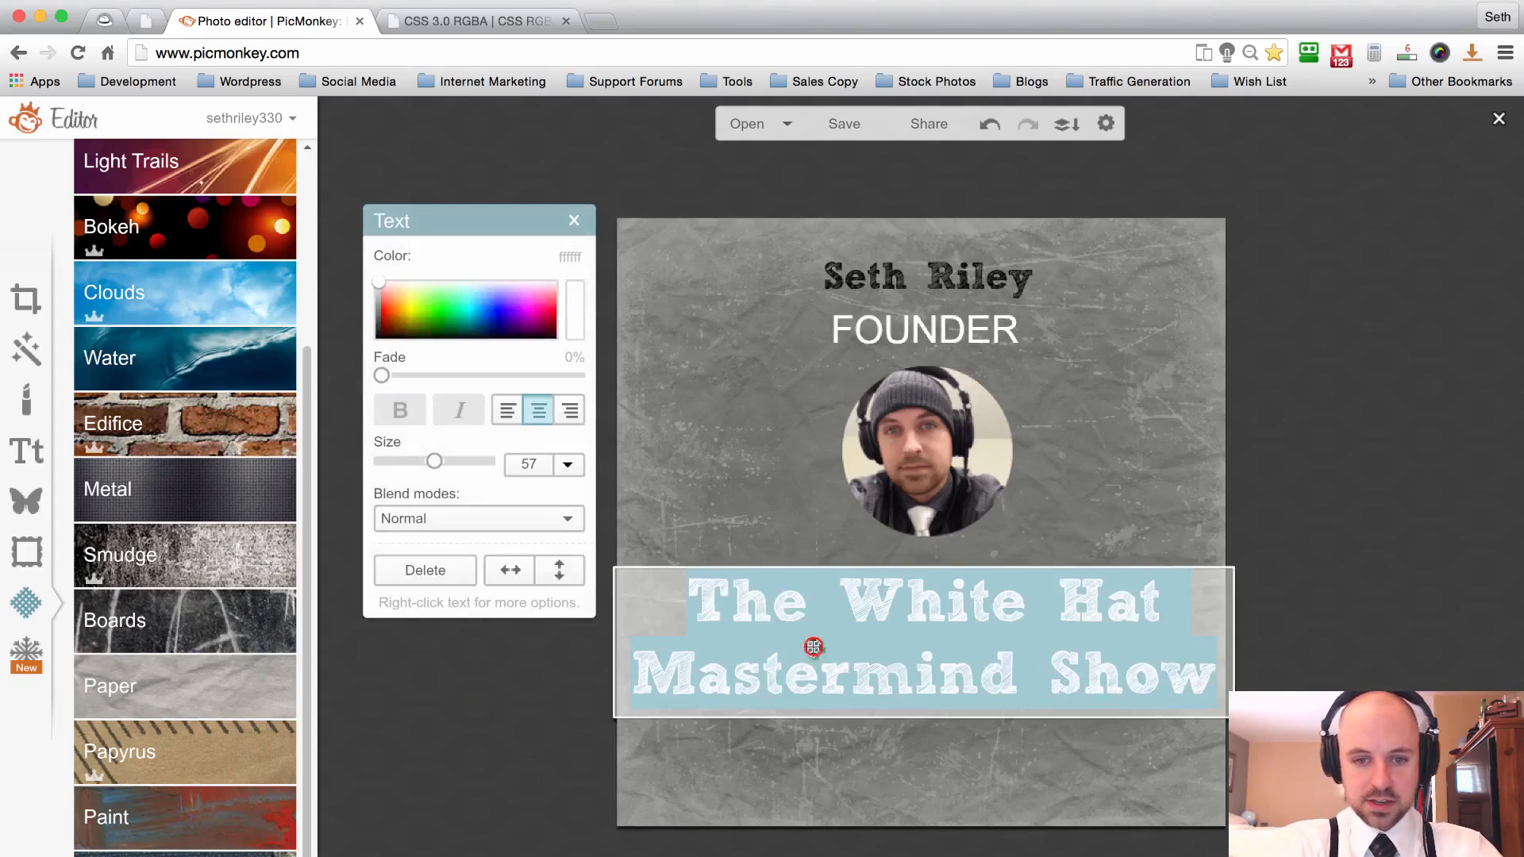
{"action": "type", "text": "T"}
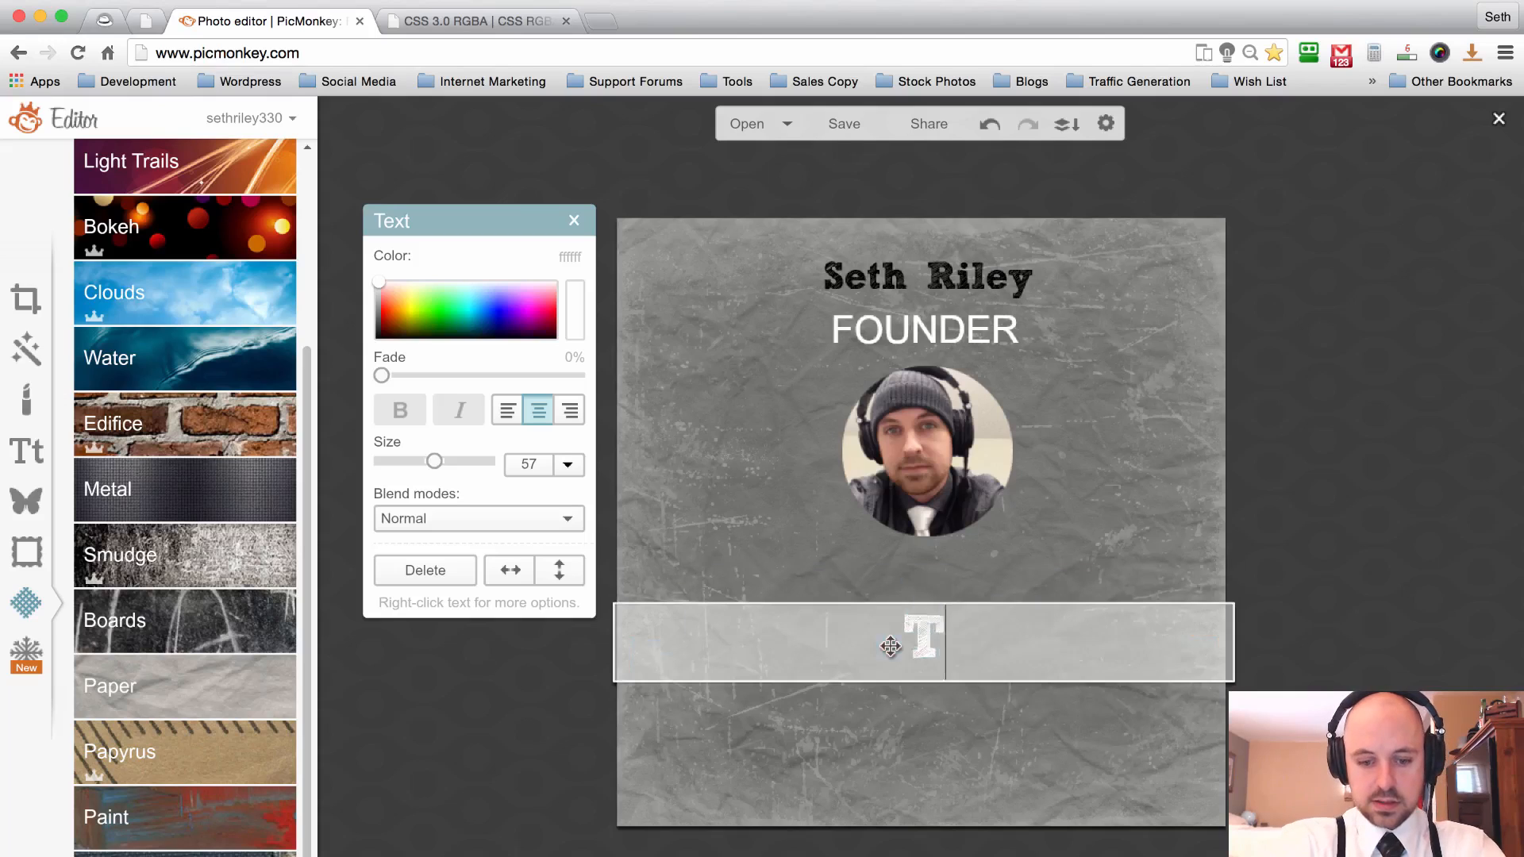
{"action": "type", "text": "HE WHITE HAT"}
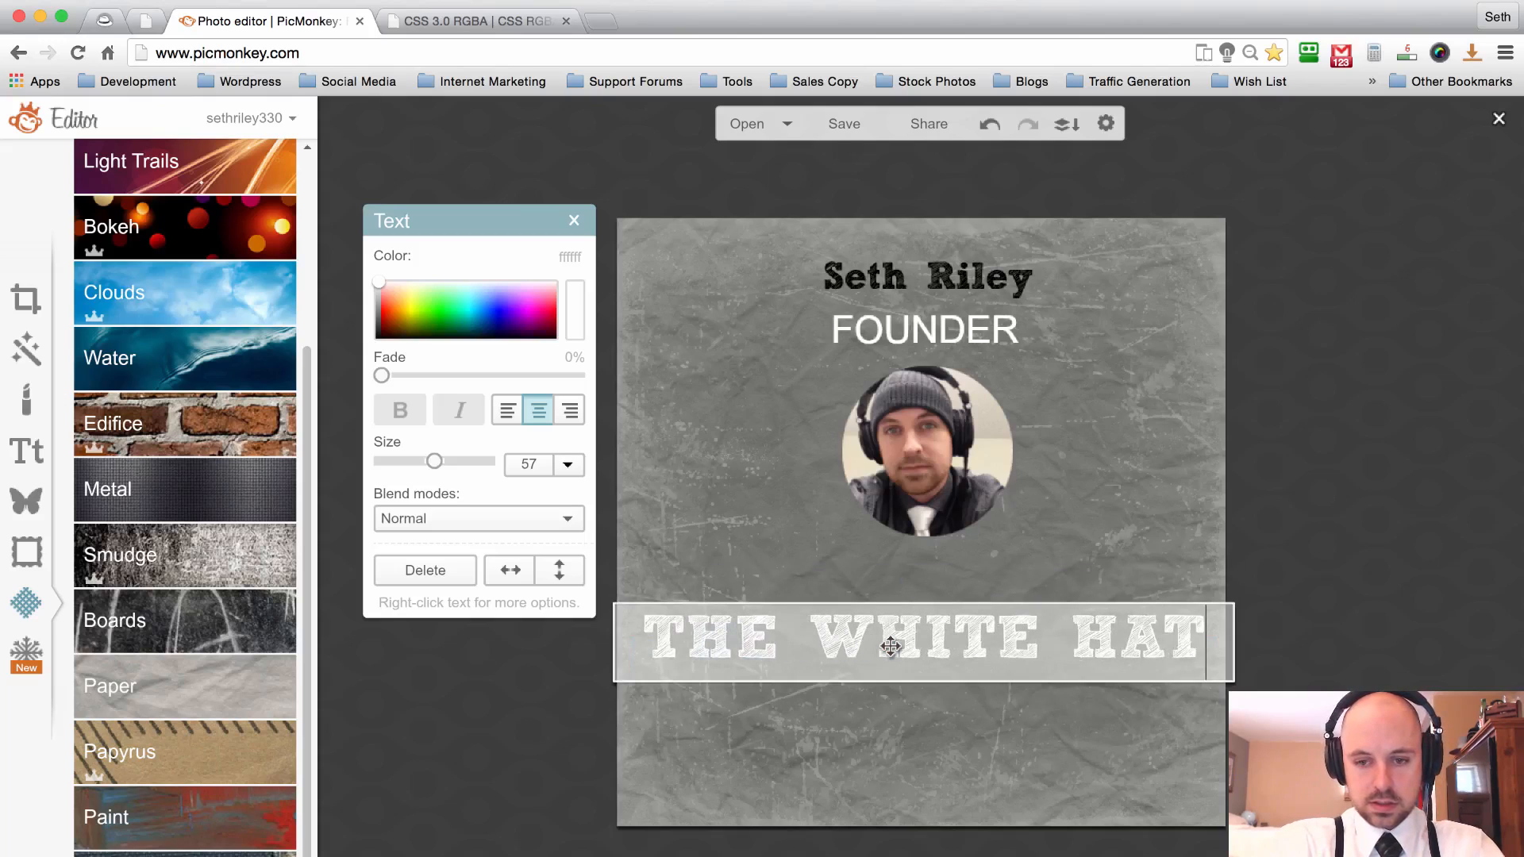
{"action": "type", "text": " MASTERIND"}
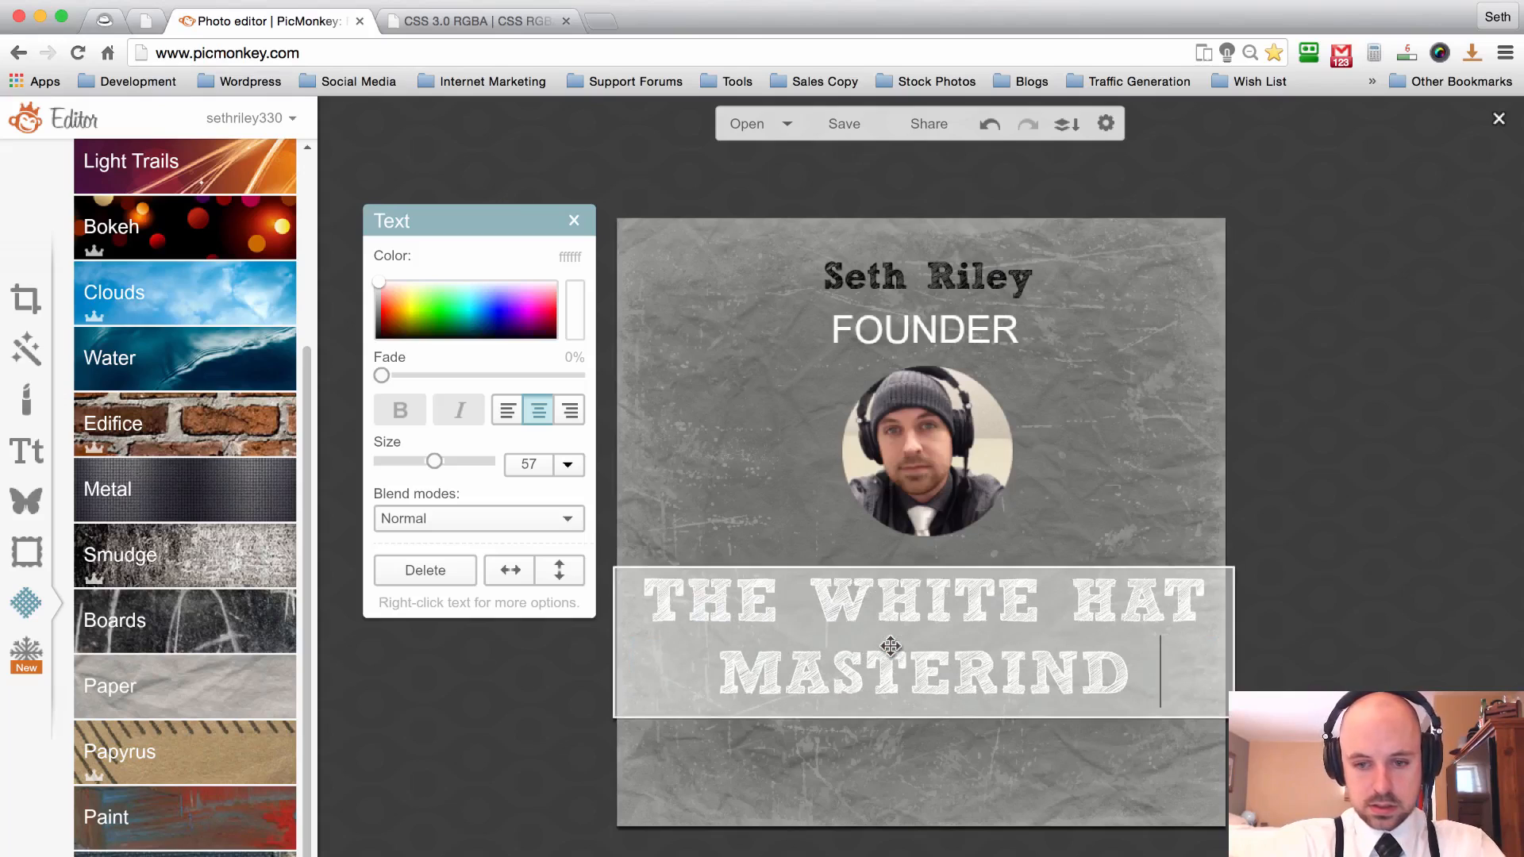
{"action": "key", "text": "BackSpace"}
{"action": "key", "text": "BackSpace"}
{"action": "key", "text": "BackSpace"}
{"action": "key", "text": "BackSpace"}
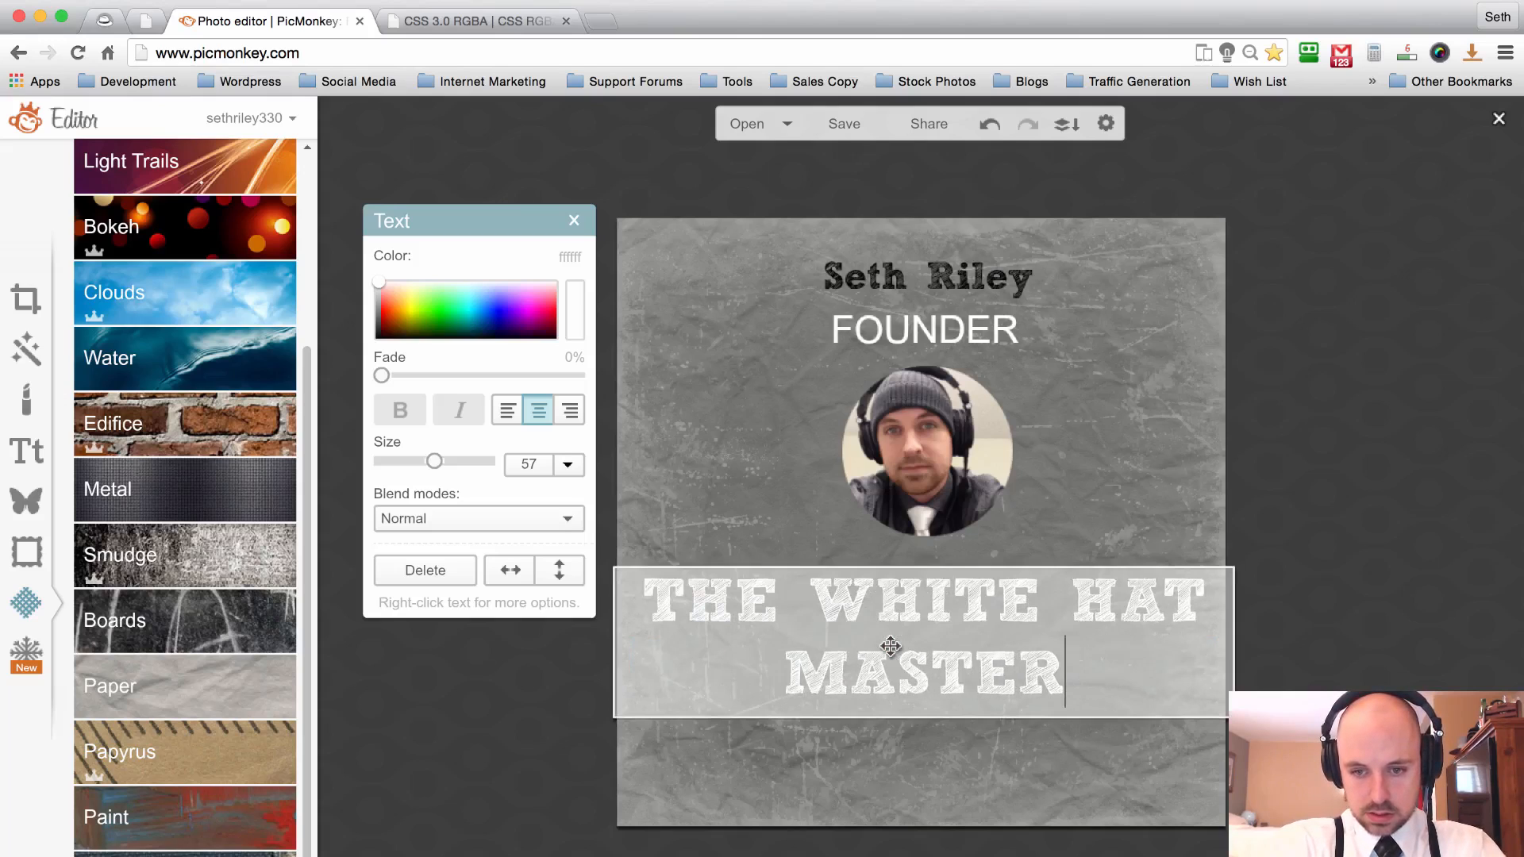
{"action": "type", "text": "MIND SHOW"}
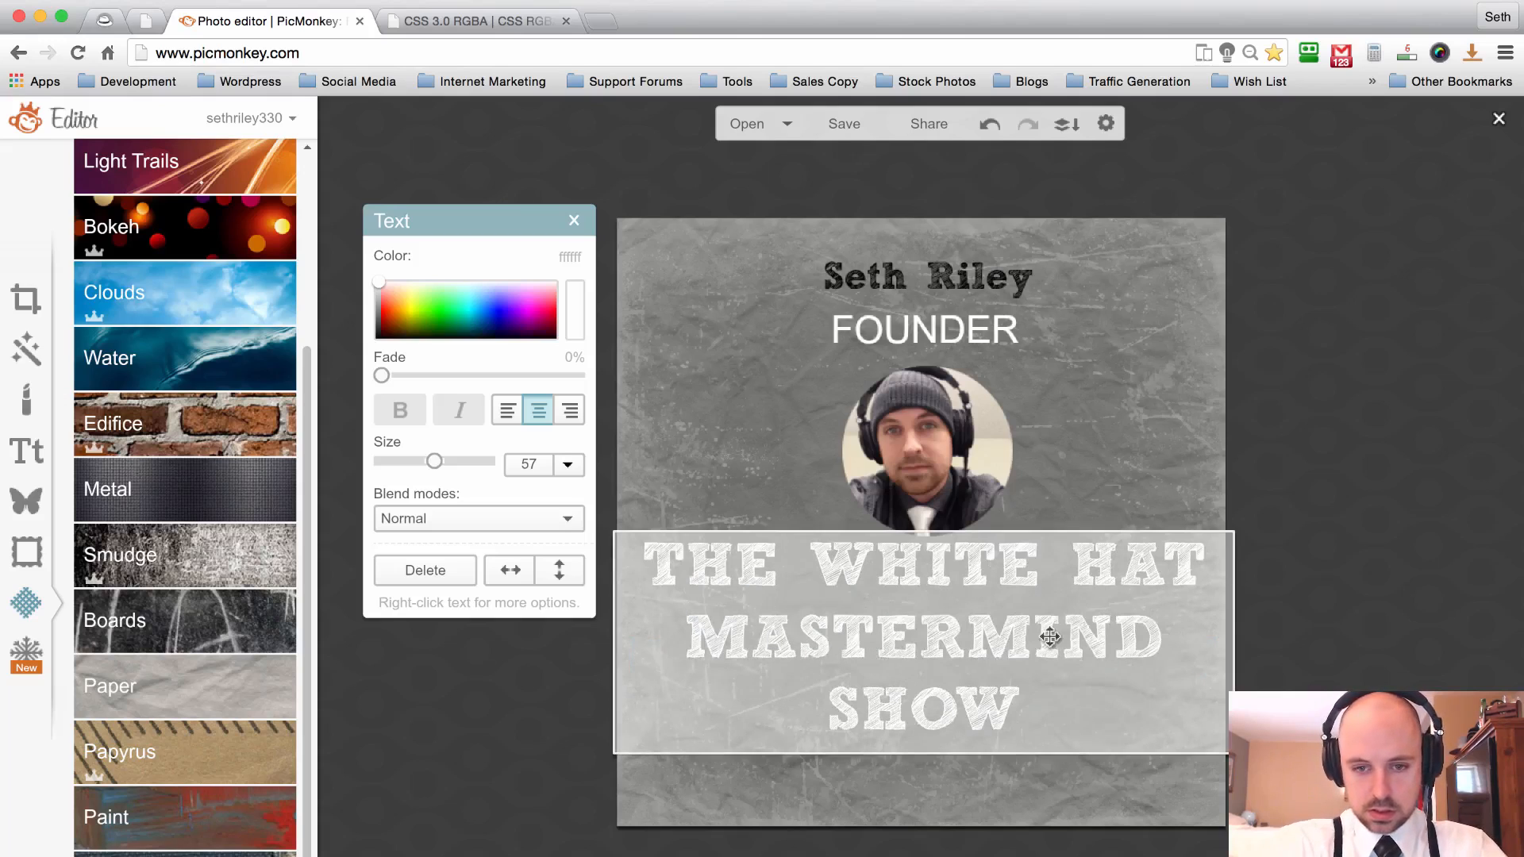
Resize the title to size 48 on two lines and centre it below the photo.
{"action": "left_click", "coordinate": [955, 757]}
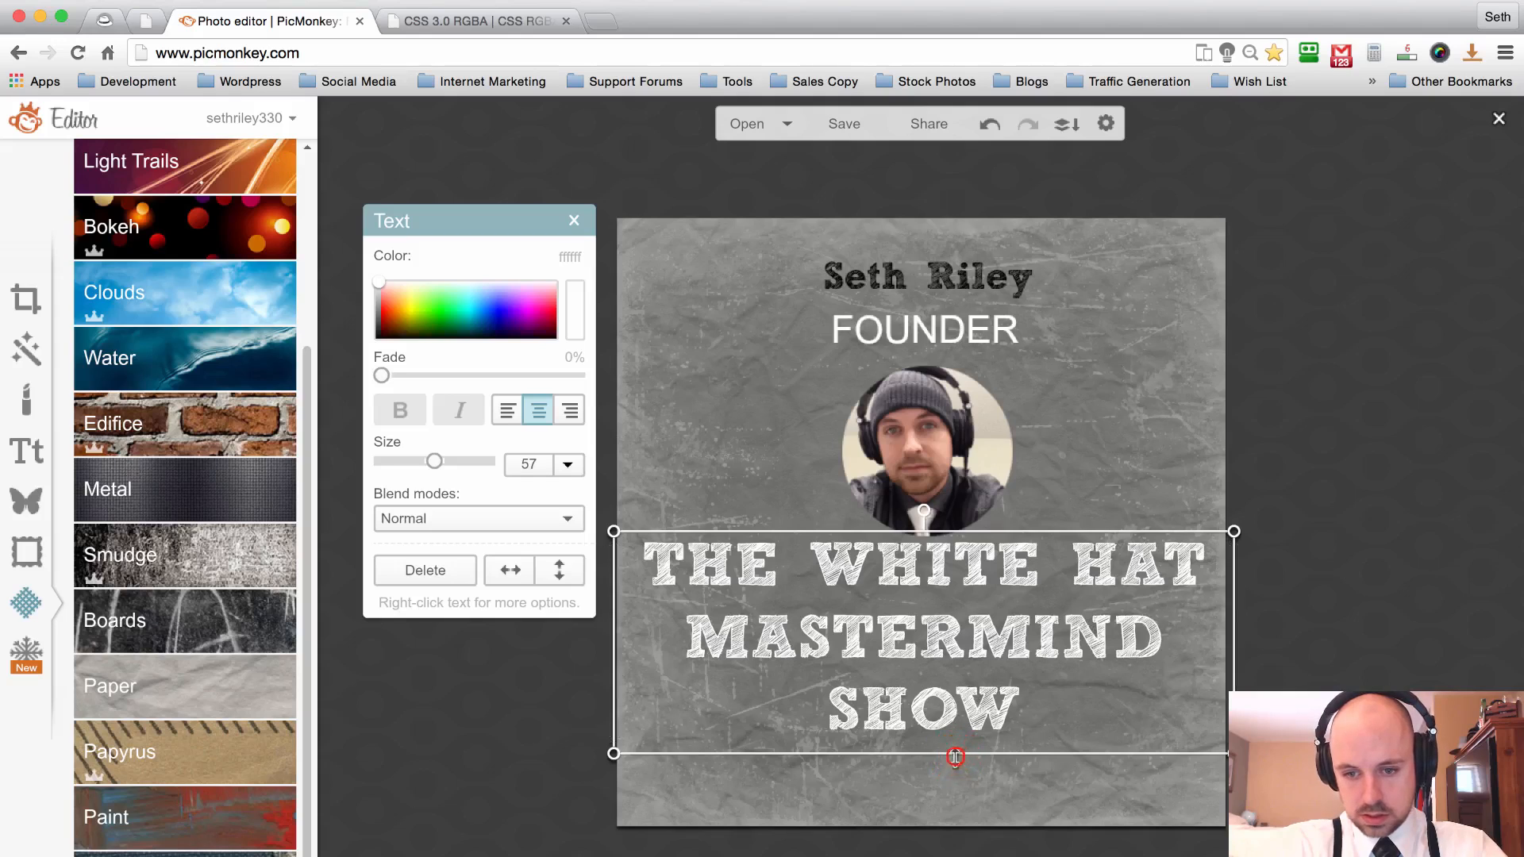
{"action": "left_click_drag", "start_coordinate": [954, 756], "coordinate": [952, 728]}
{"action": "left_click_drag", "start_coordinate": [1190, 573], "coordinate": [1270, 582]}
{"action": "left_click", "coordinate": [1007, 592]}
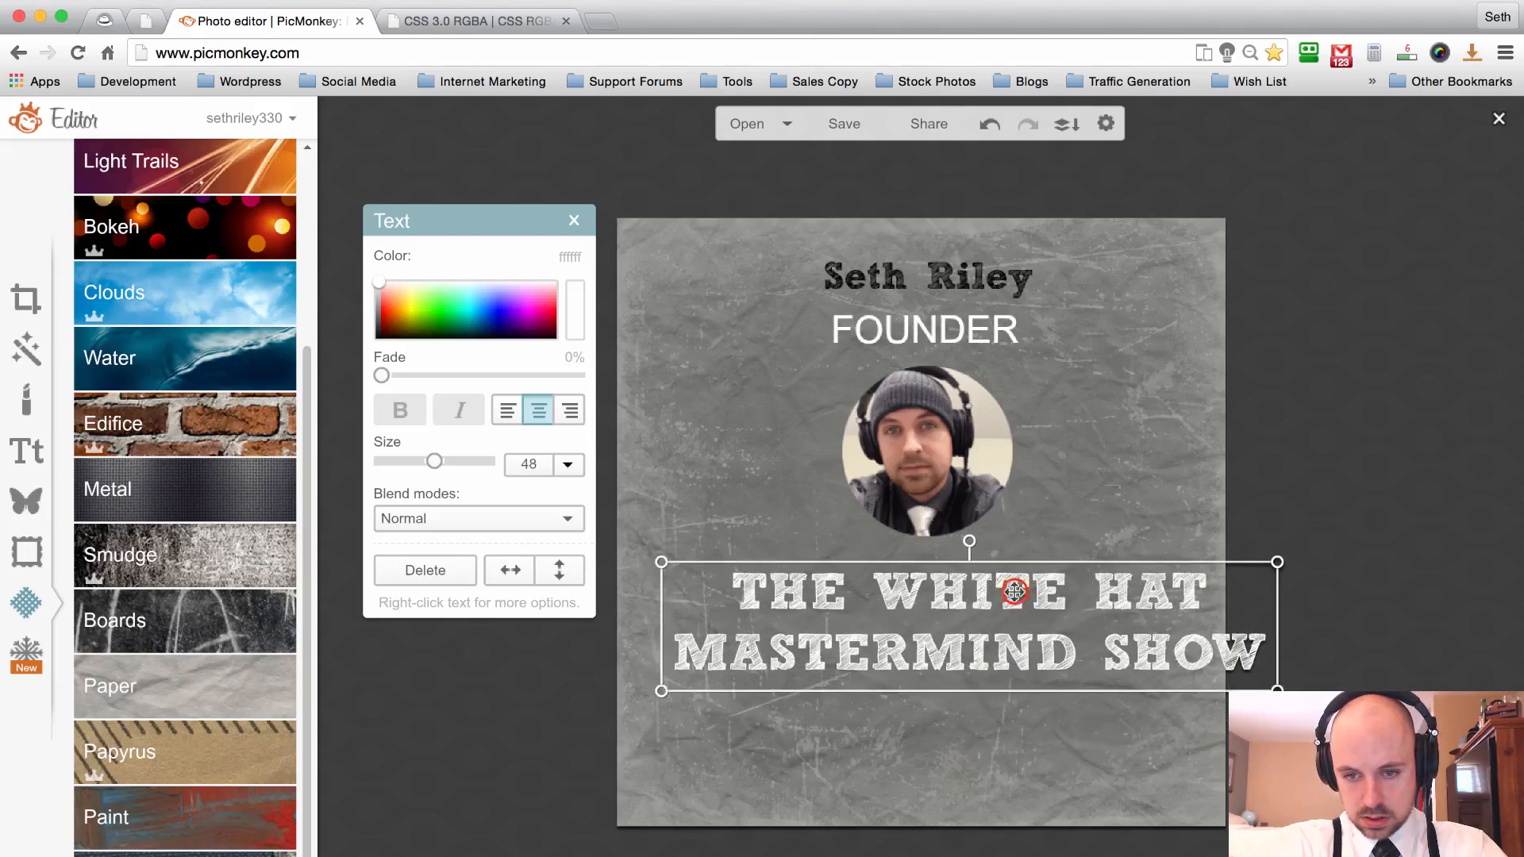
{"action": "left_click_drag", "start_coordinate": [1006, 591], "coordinate": [964, 595]}
{"action": "left_click", "coordinate": [945, 776]}
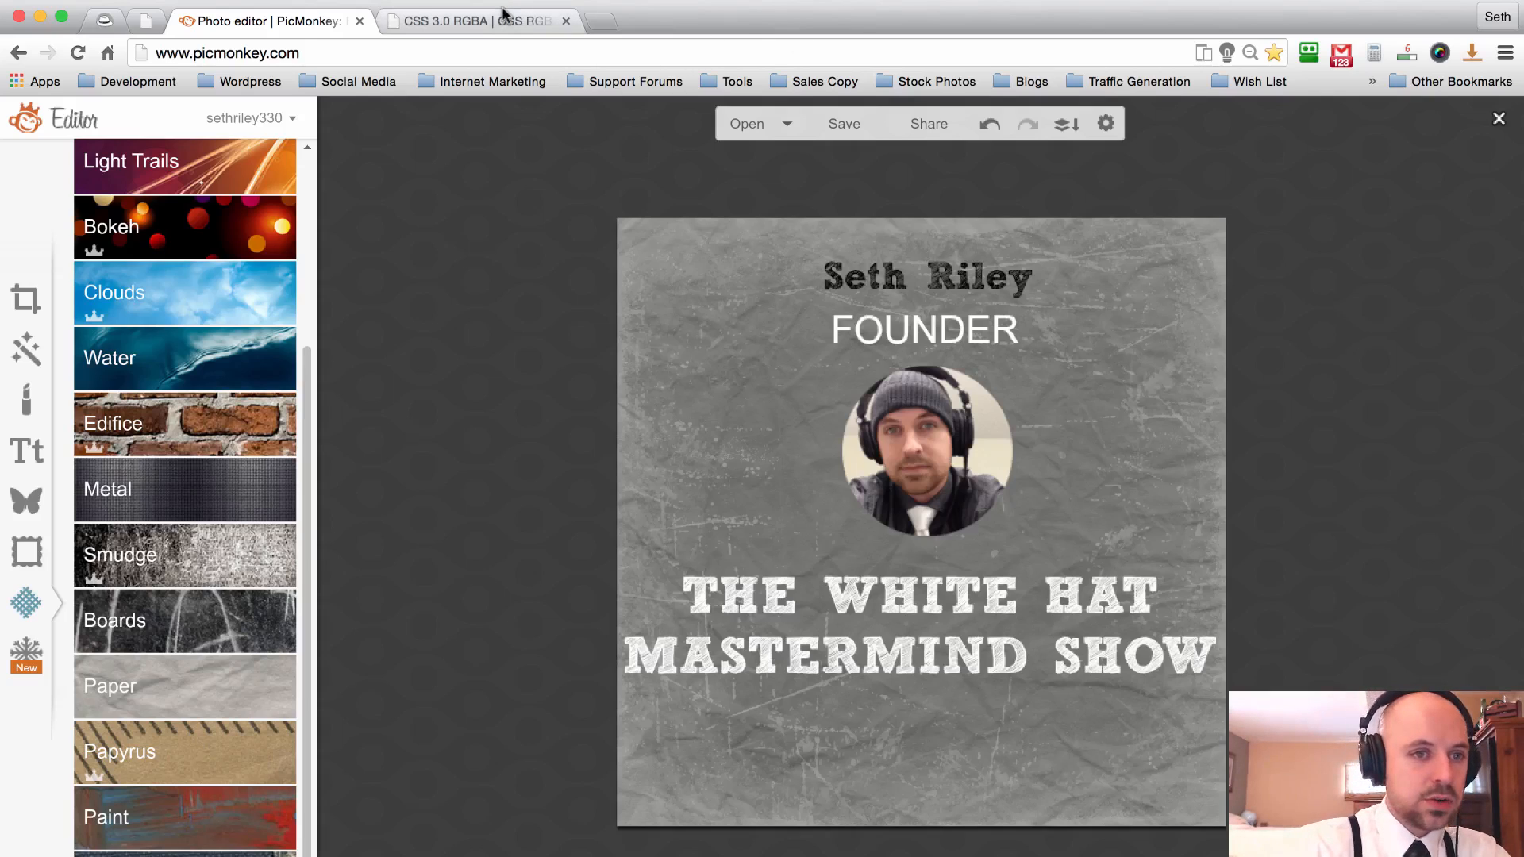
Look over the White Hat Hub home page and its 575 x 575 image placeholder.
{"action": "left_click", "coordinate": [148, 20]}
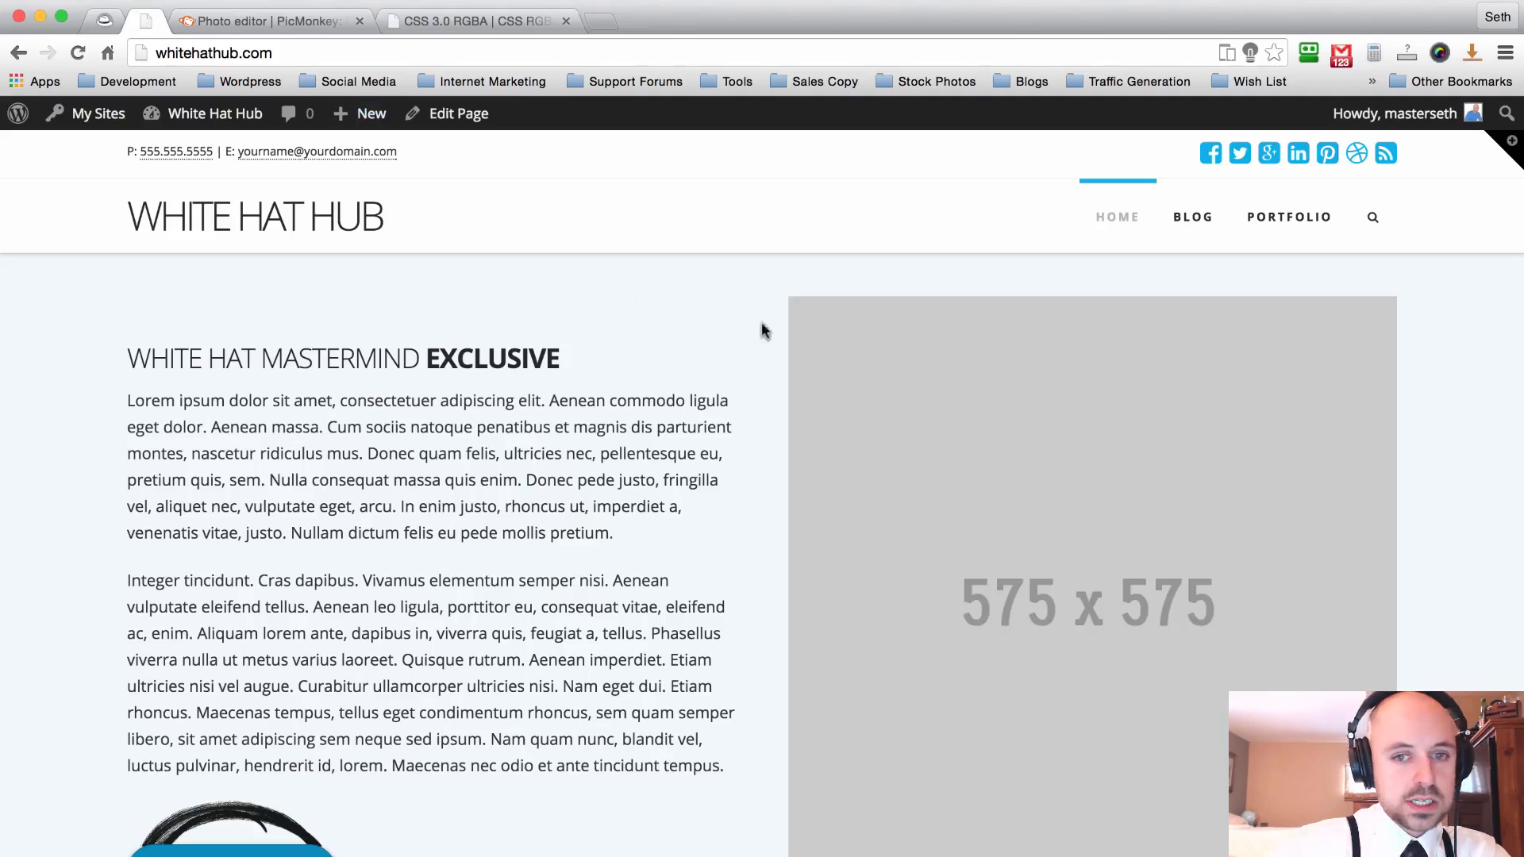
{"action": "scroll", "coordinate": [732, 301], "scroll_direction": "down", "scroll_amount": 1}
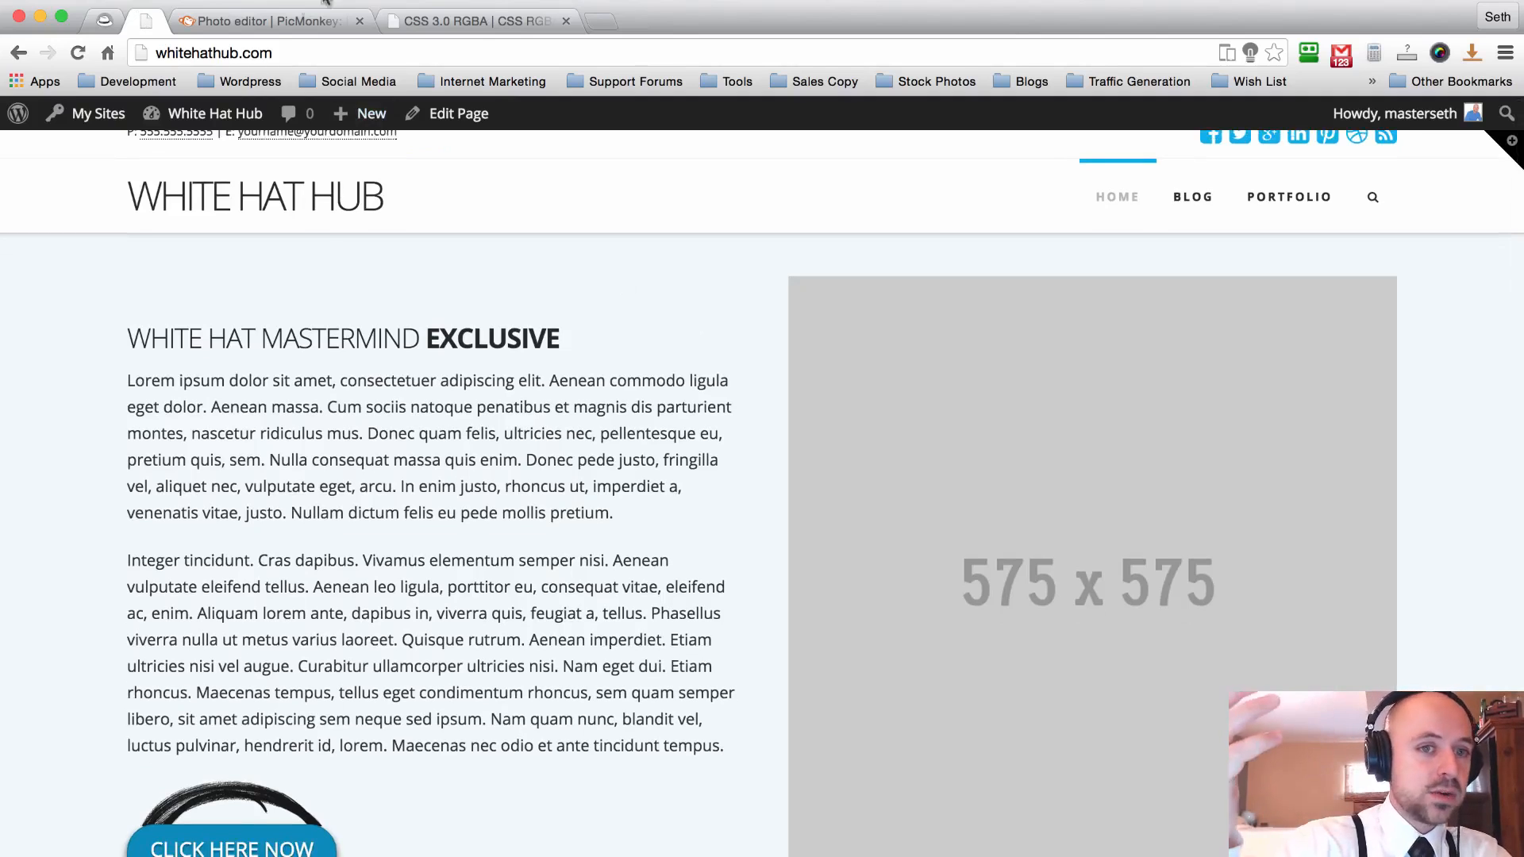
{"action": "left_click", "coordinate": [281, 22]}
Scroll through the White Hat Mastermind home page for comparison.
{"action": "left_click", "coordinate": [108, 22]}
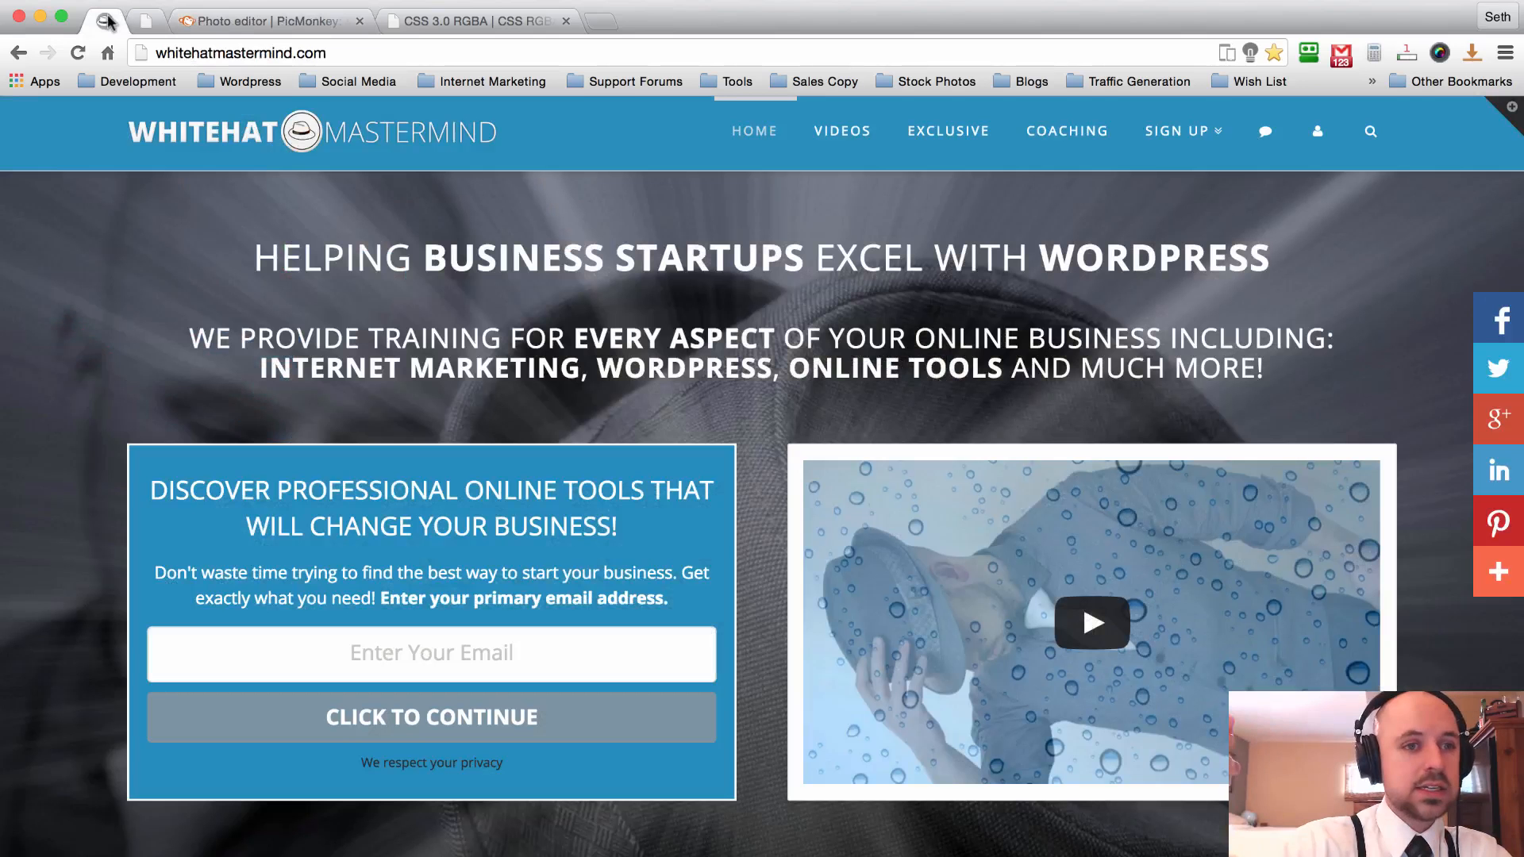
{"action": "scroll", "coordinate": [758, 220], "scroll_direction": "down", "scroll_amount": 4}
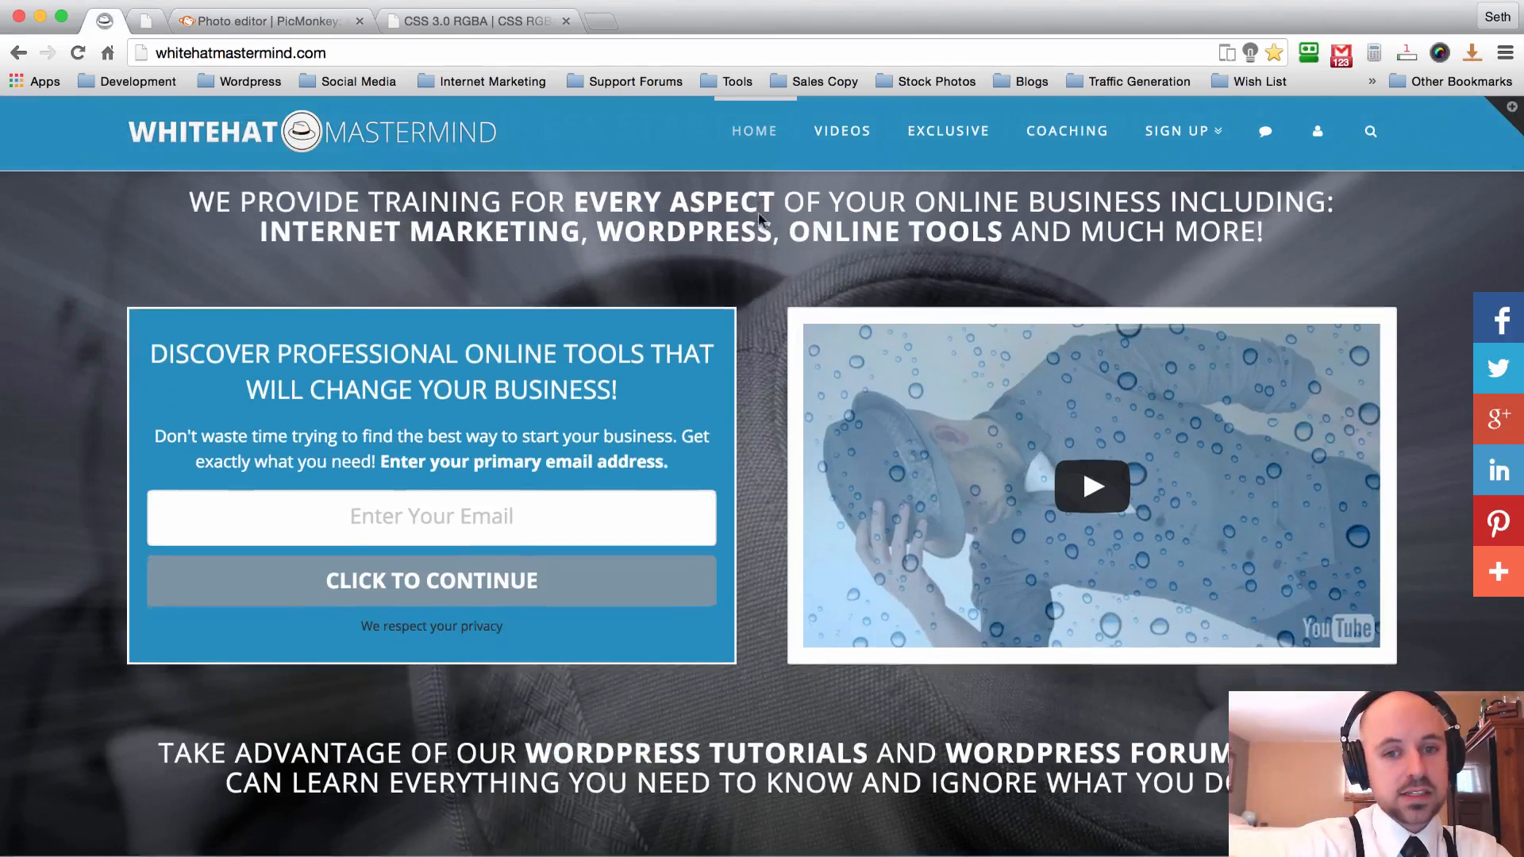
{"action": "scroll", "coordinate": [758, 215], "scroll_direction": "down", "scroll_amount": 15}
{"action": "scroll", "coordinate": [758, 220], "scroll_direction": "down", "scroll_amount": 11}
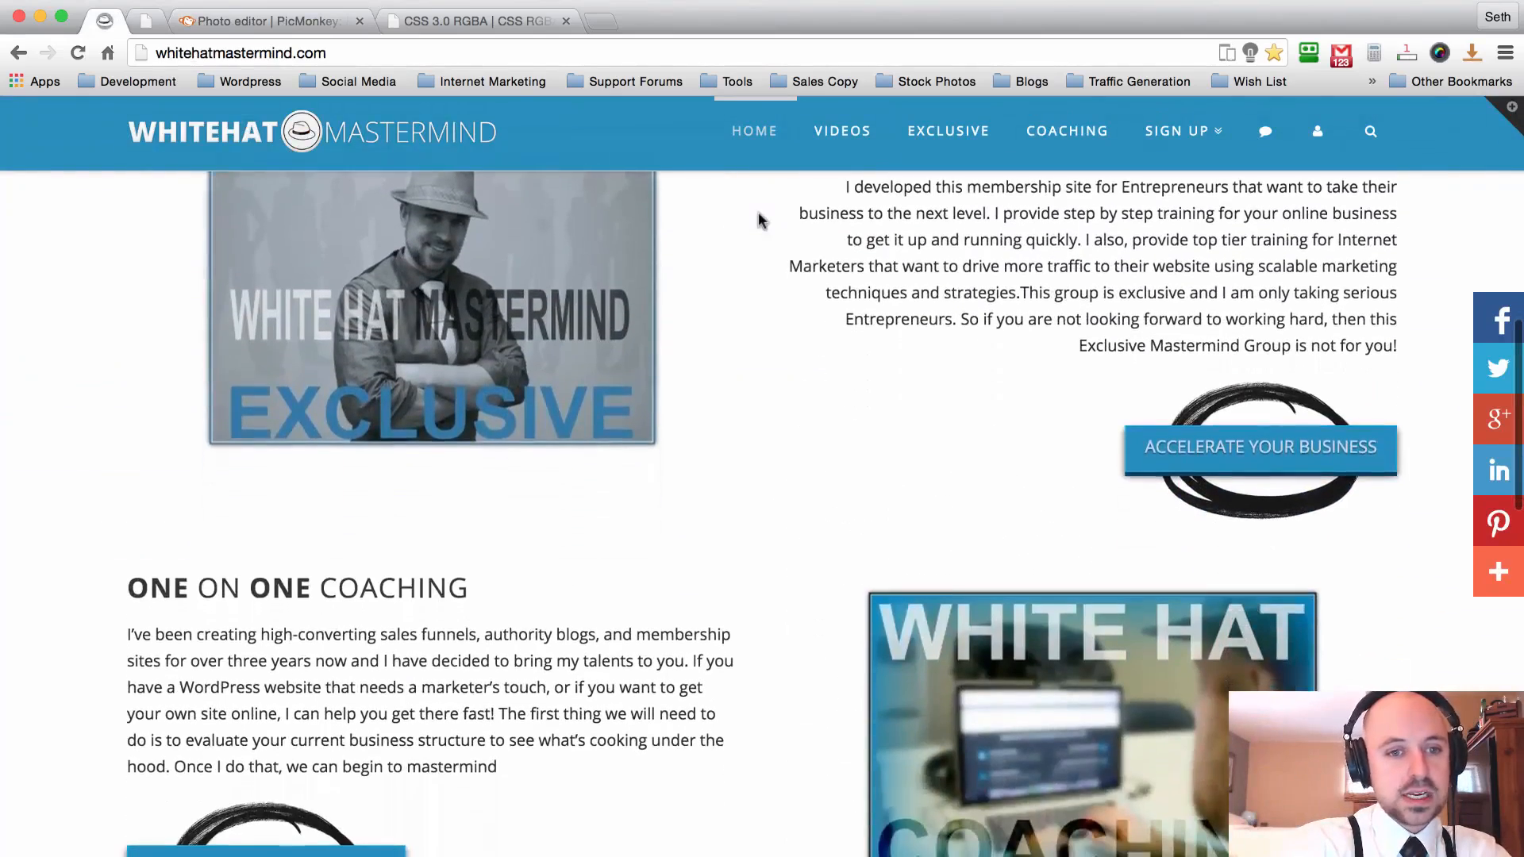
{"action": "scroll", "coordinate": [758, 220], "scroll_direction": "up", "scroll_amount": 2}
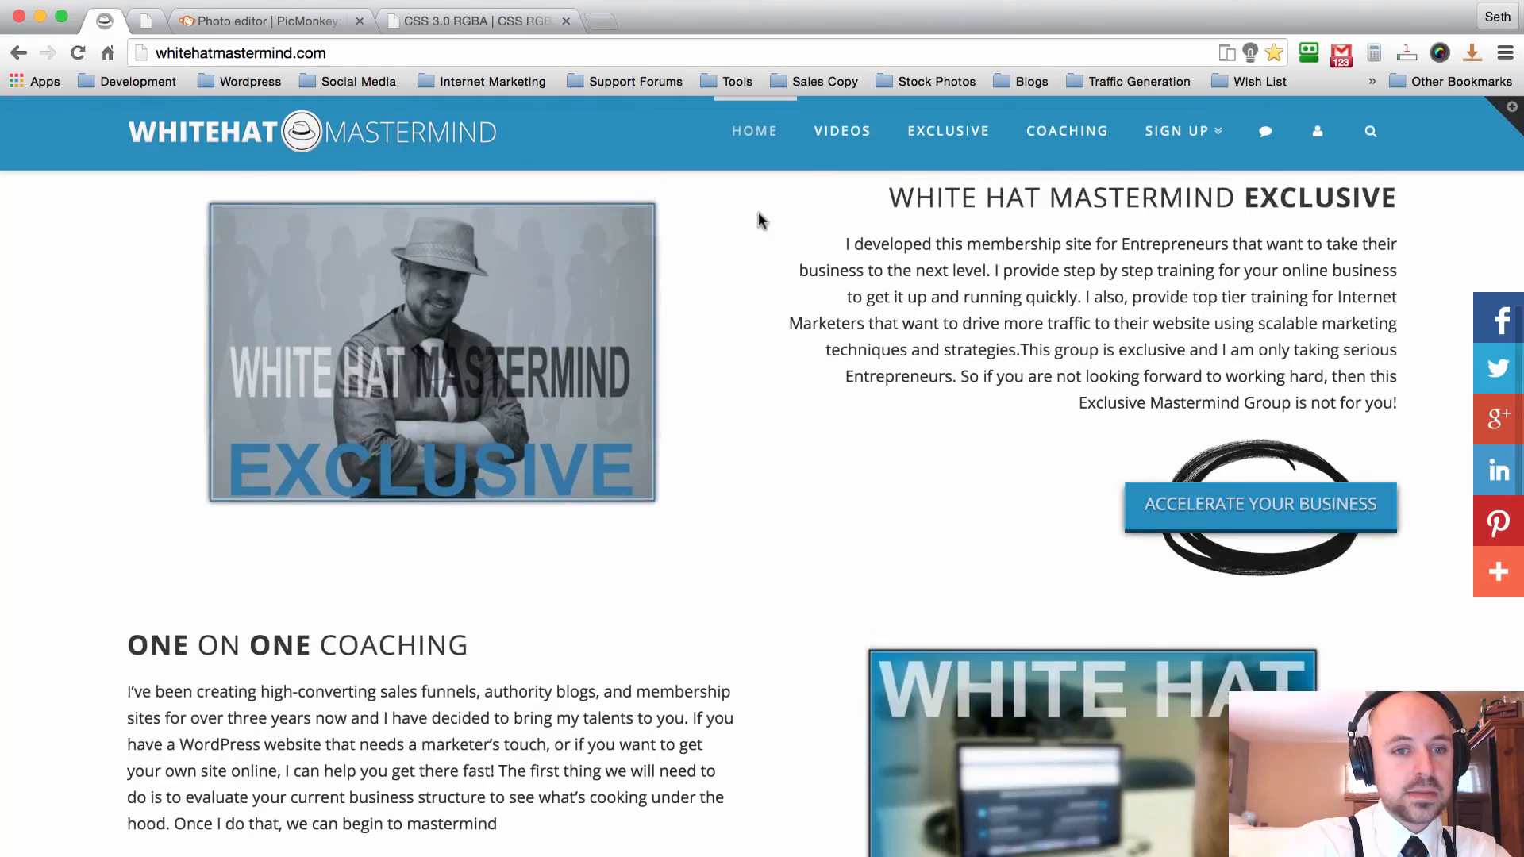
{"action": "scroll", "coordinate": [759, 212], "scroll_direction": "up", "scroll_amount": 3}
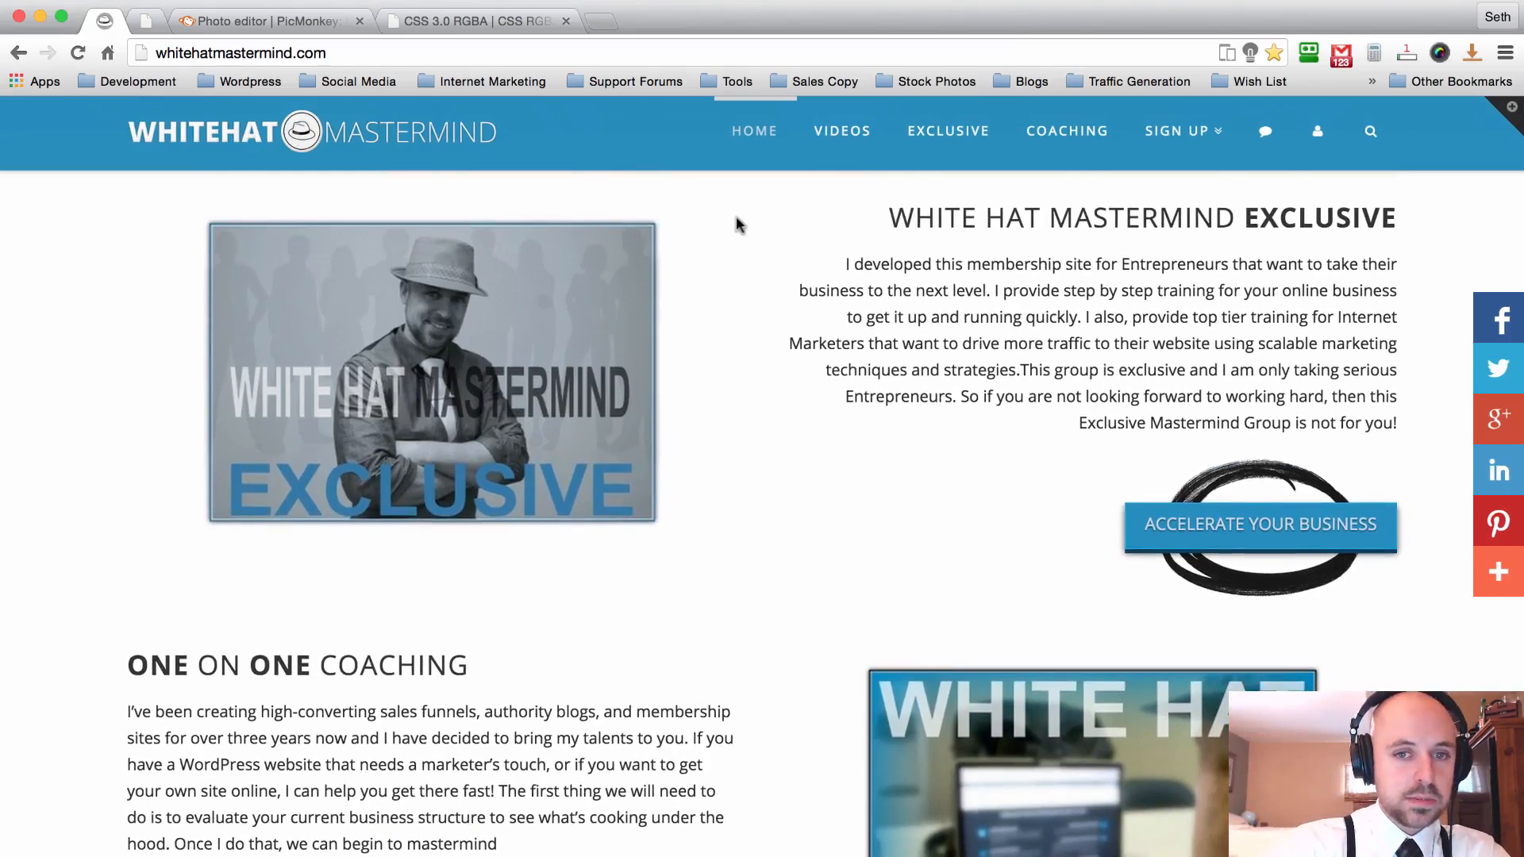
{"action": "scroll", "coordinate": [735, 217], "scroll_direction": "down", "scroll_amount": 5}
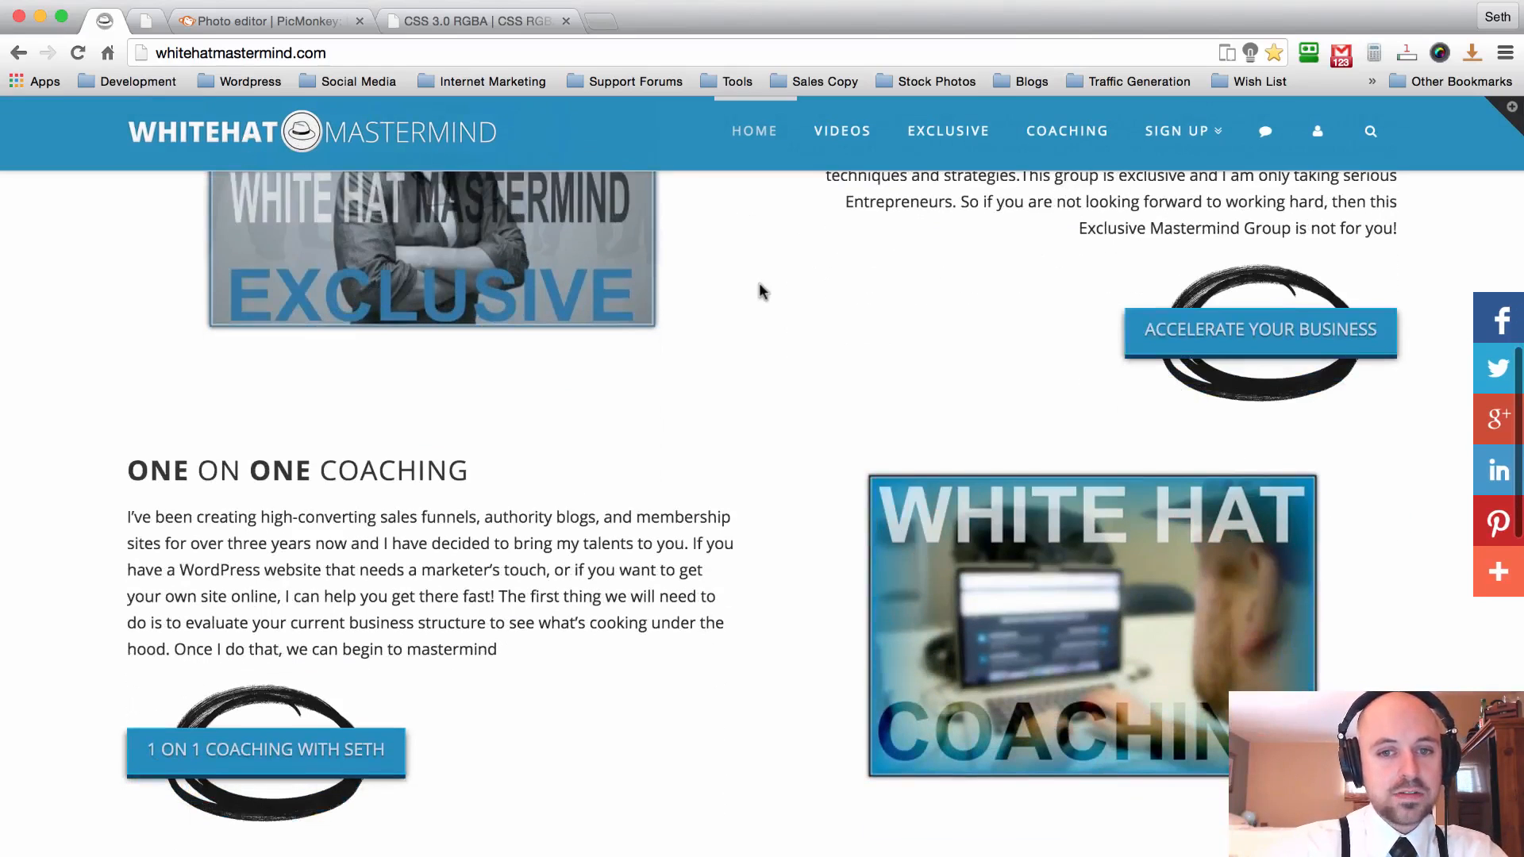
{"action": "scroll", "coordinate": [759, 286], "scroll_direction": "down", "scroll_amount": 10}
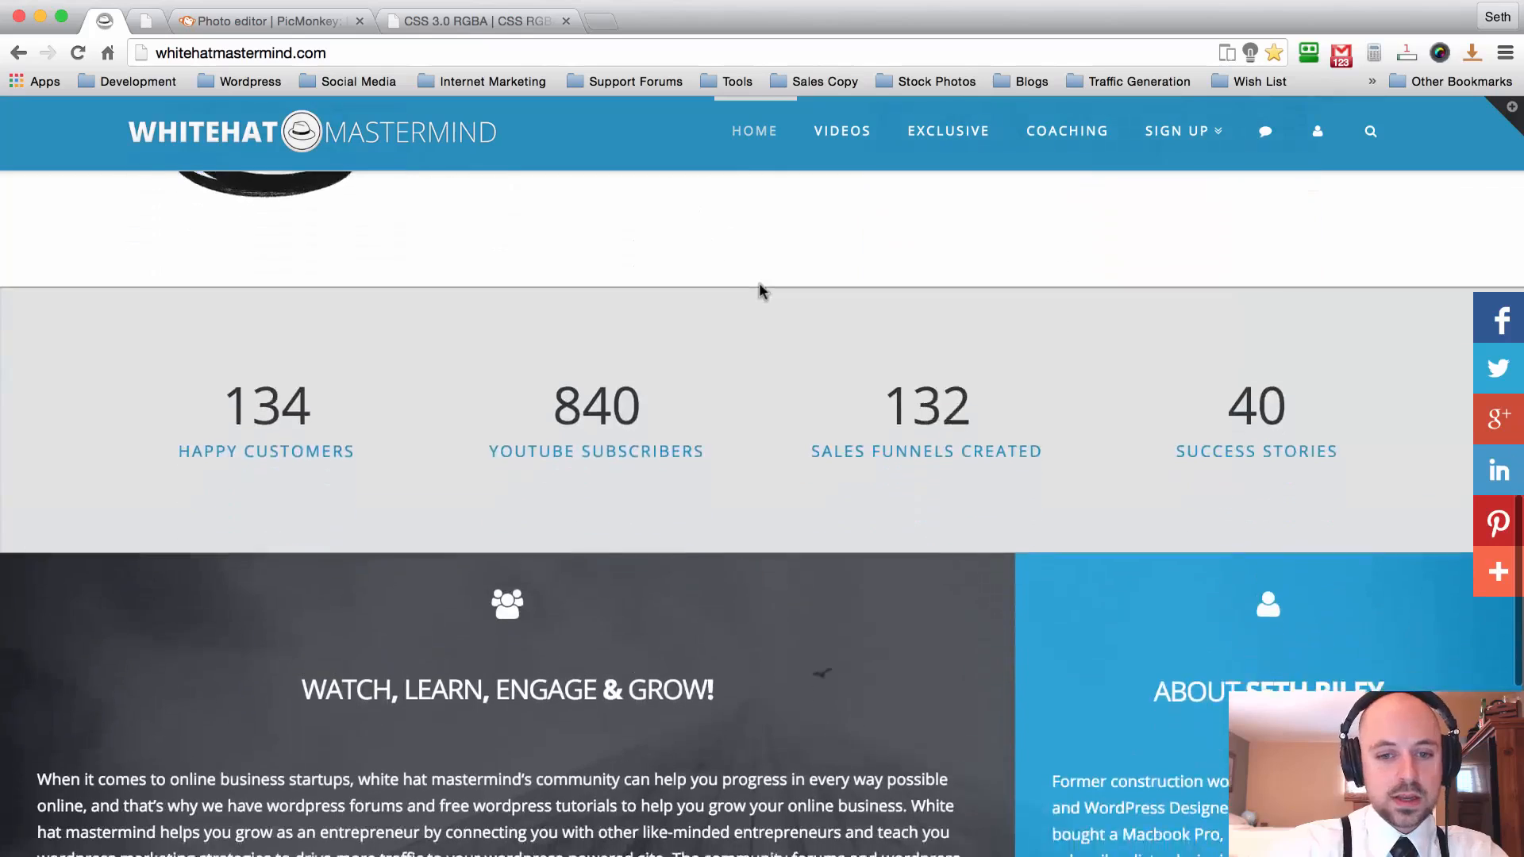
{"action": "scroll", "coordinate": [759, 286], "scroll_direction": "down", "scroll_amount": 8}
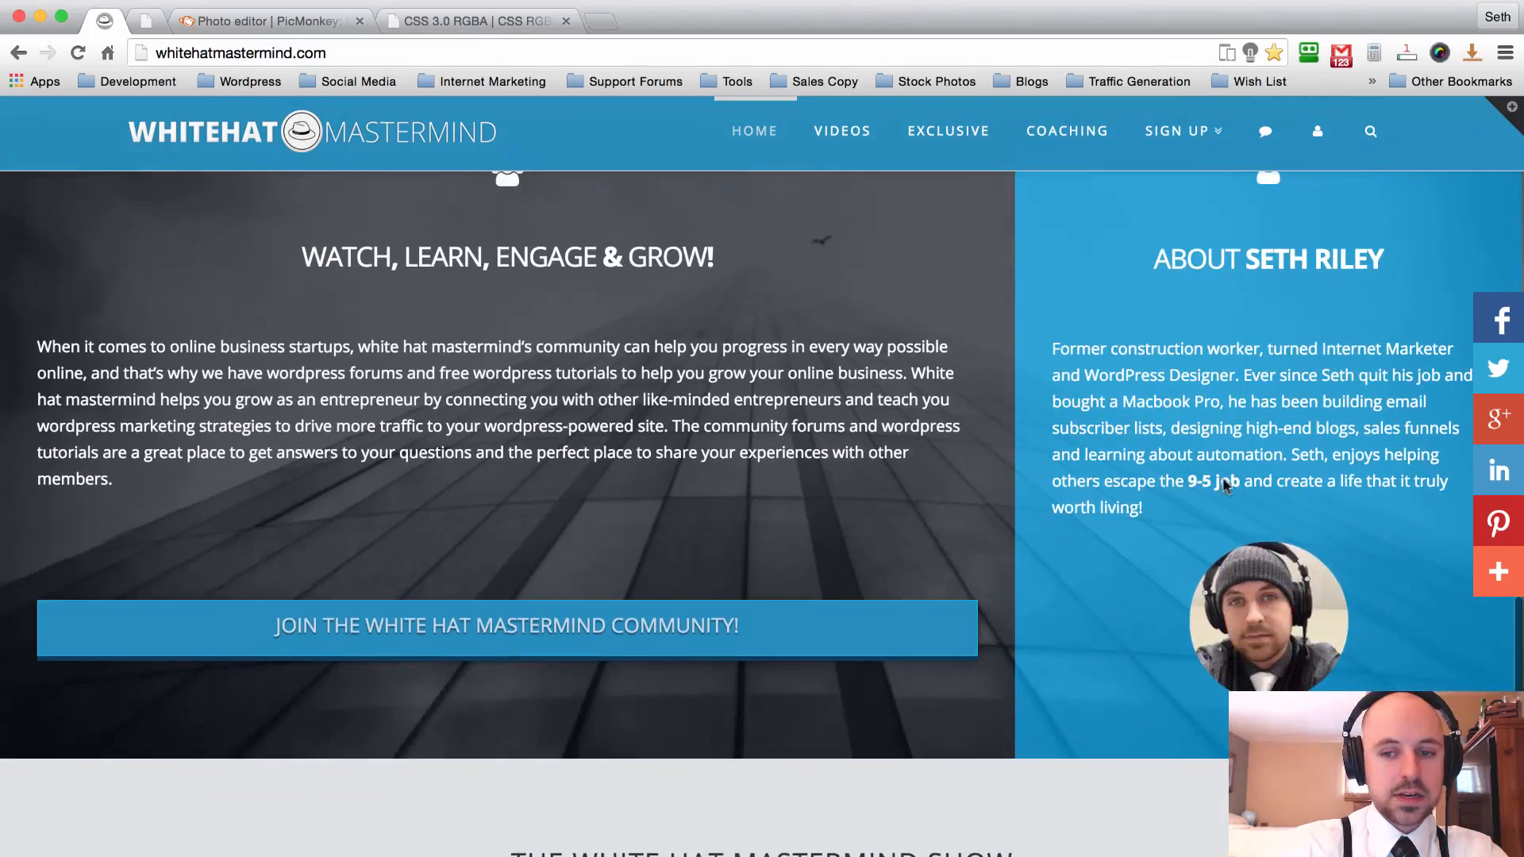
{"action": "scroll", "coordinate": [800, 407], "scroll_direction": "up", "scroll_amount": 8}
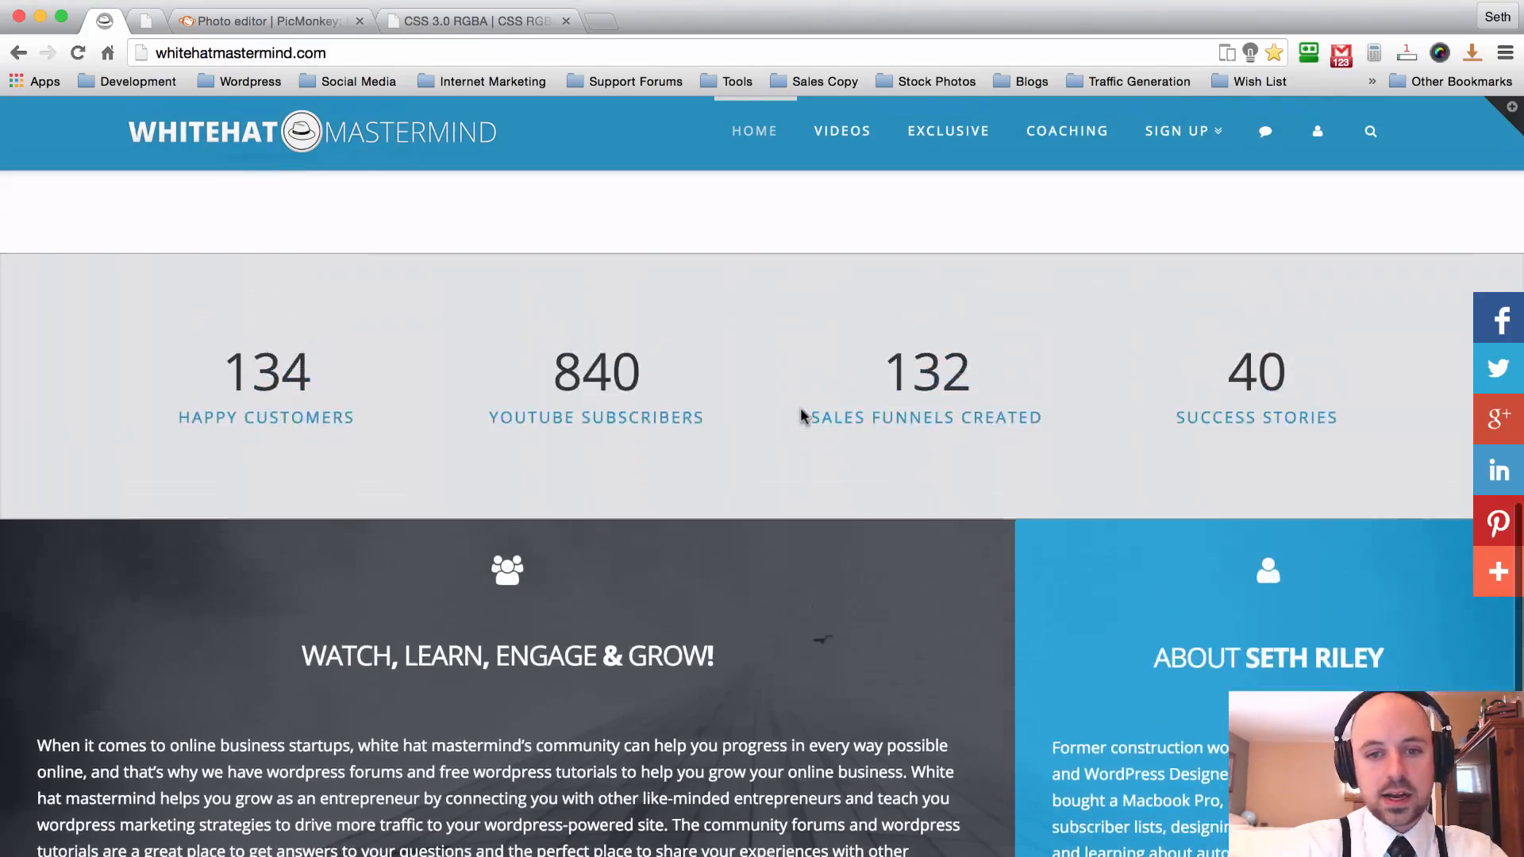
{"action": "scroll", "coordinate": [799, 384], "scroll_direction": "down", "scroll_amount": 6}
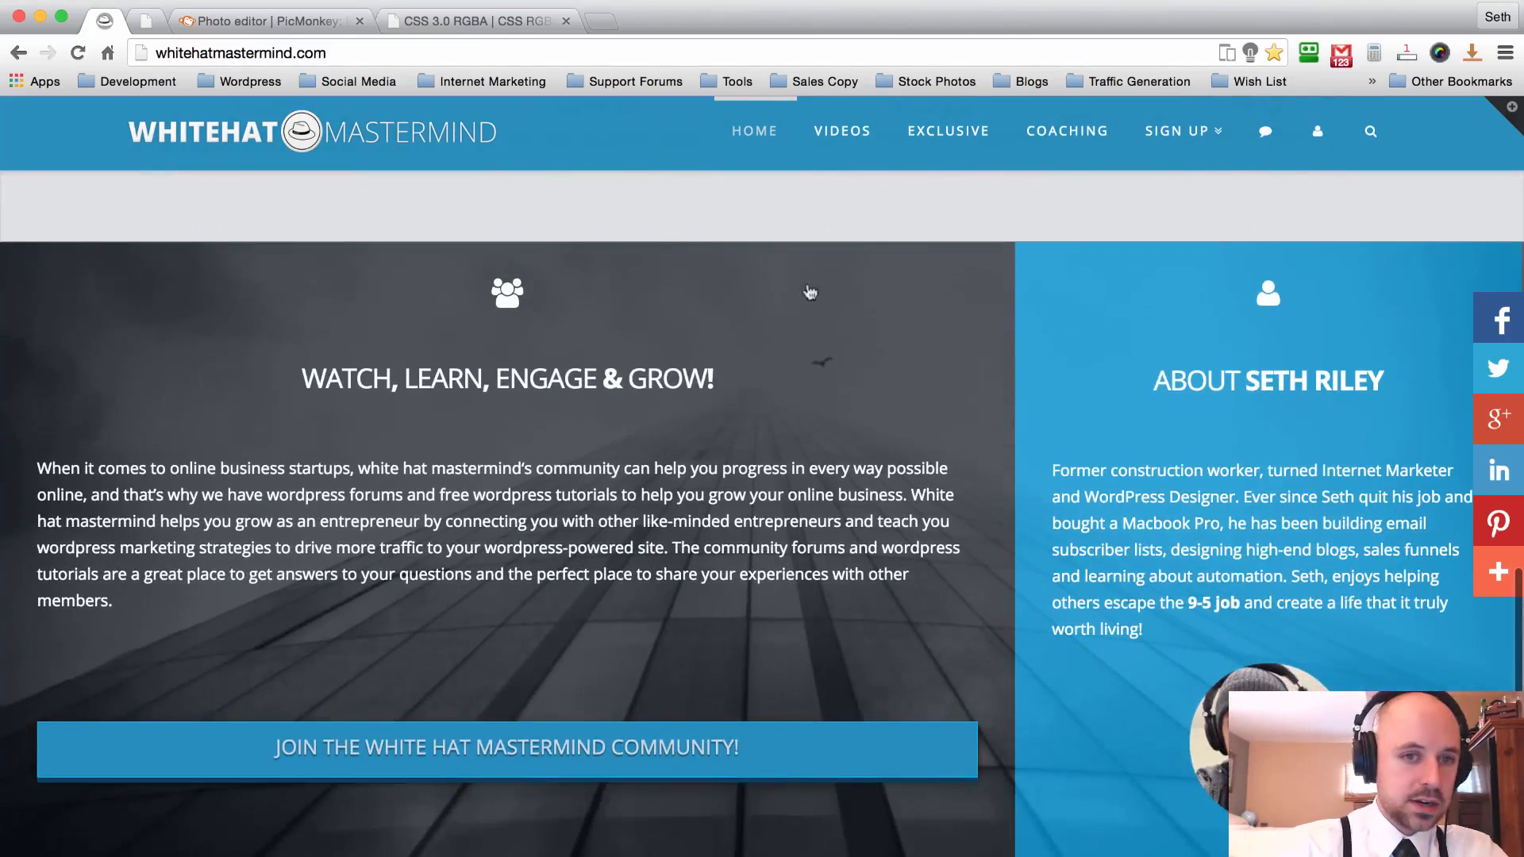
Go back to the White Hat Hub home page showing the placeholder.
{"action": "left_click", "coordinate": [241, 25]}
{"action": "left_click", "coordinate": [148, 22]}
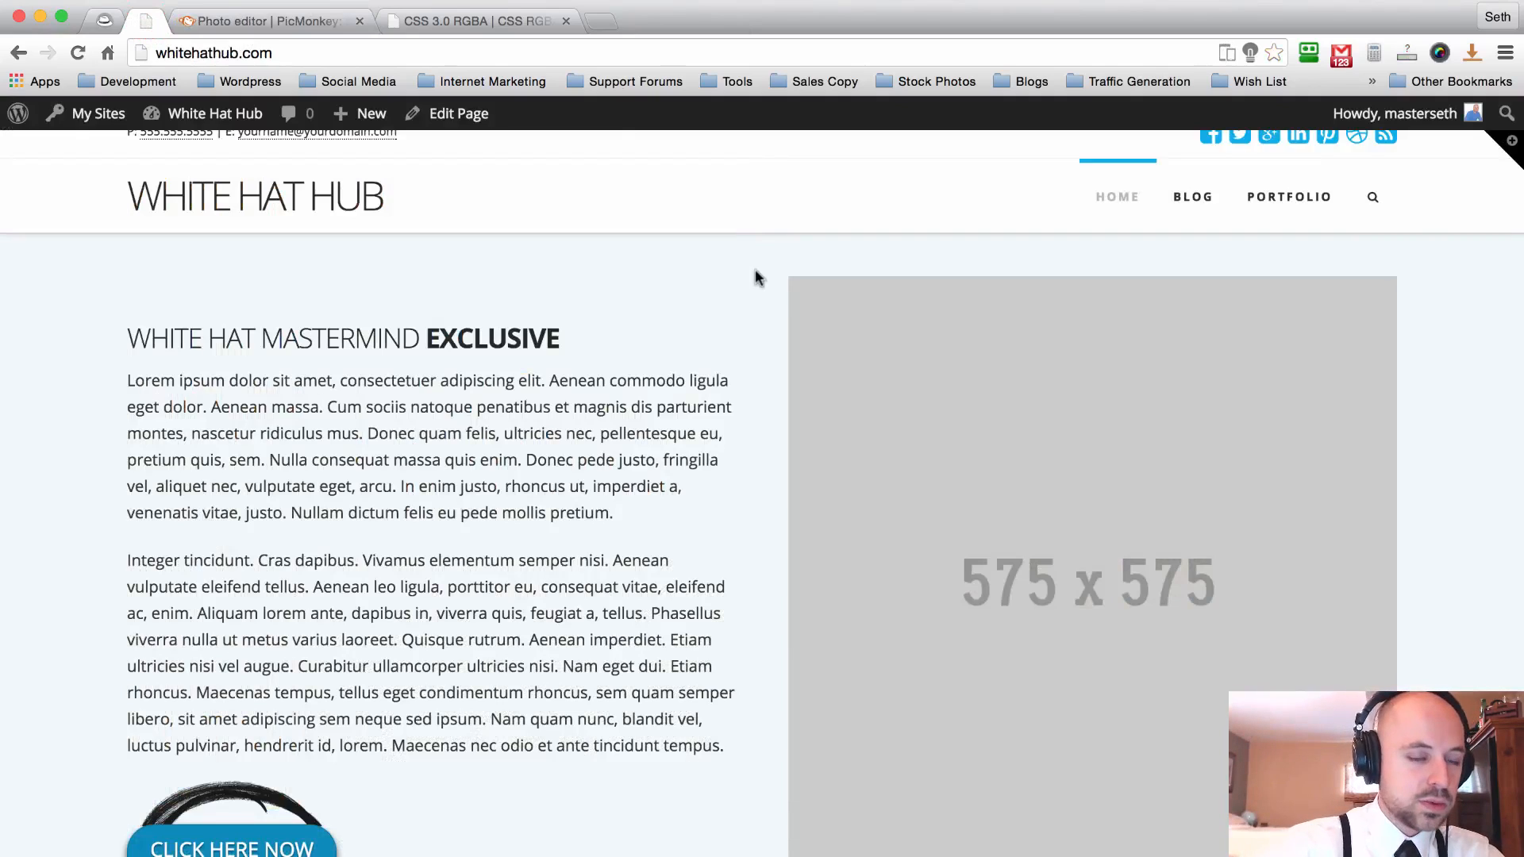
{"action": "scroll", "coordinate": [756, 270], "scroll_direction": "up", "scroll_amount": 1}
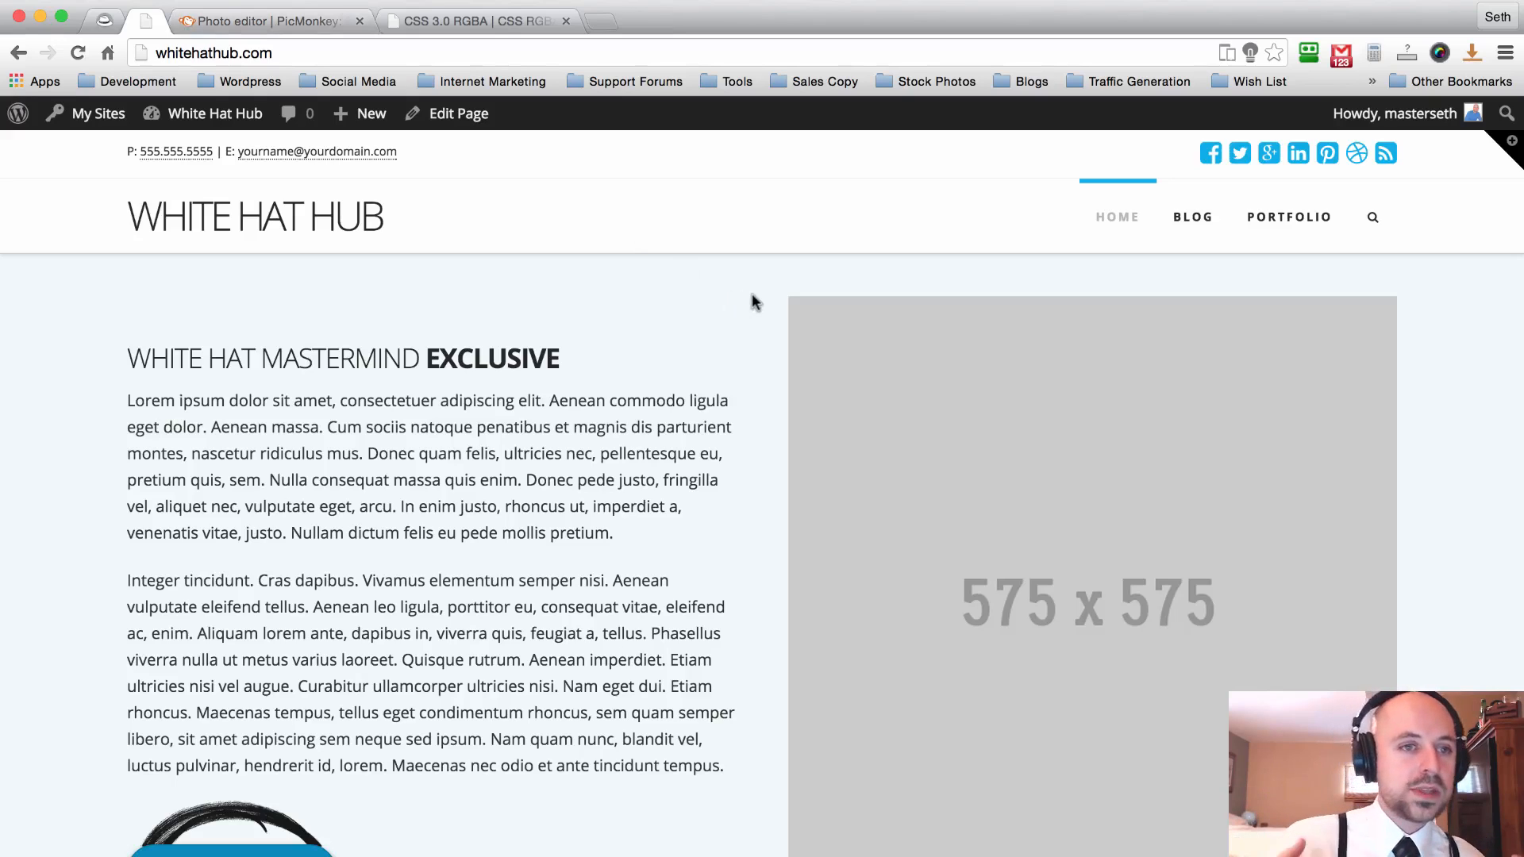
{"action": "left_click", "coordinate": [277, 19]}
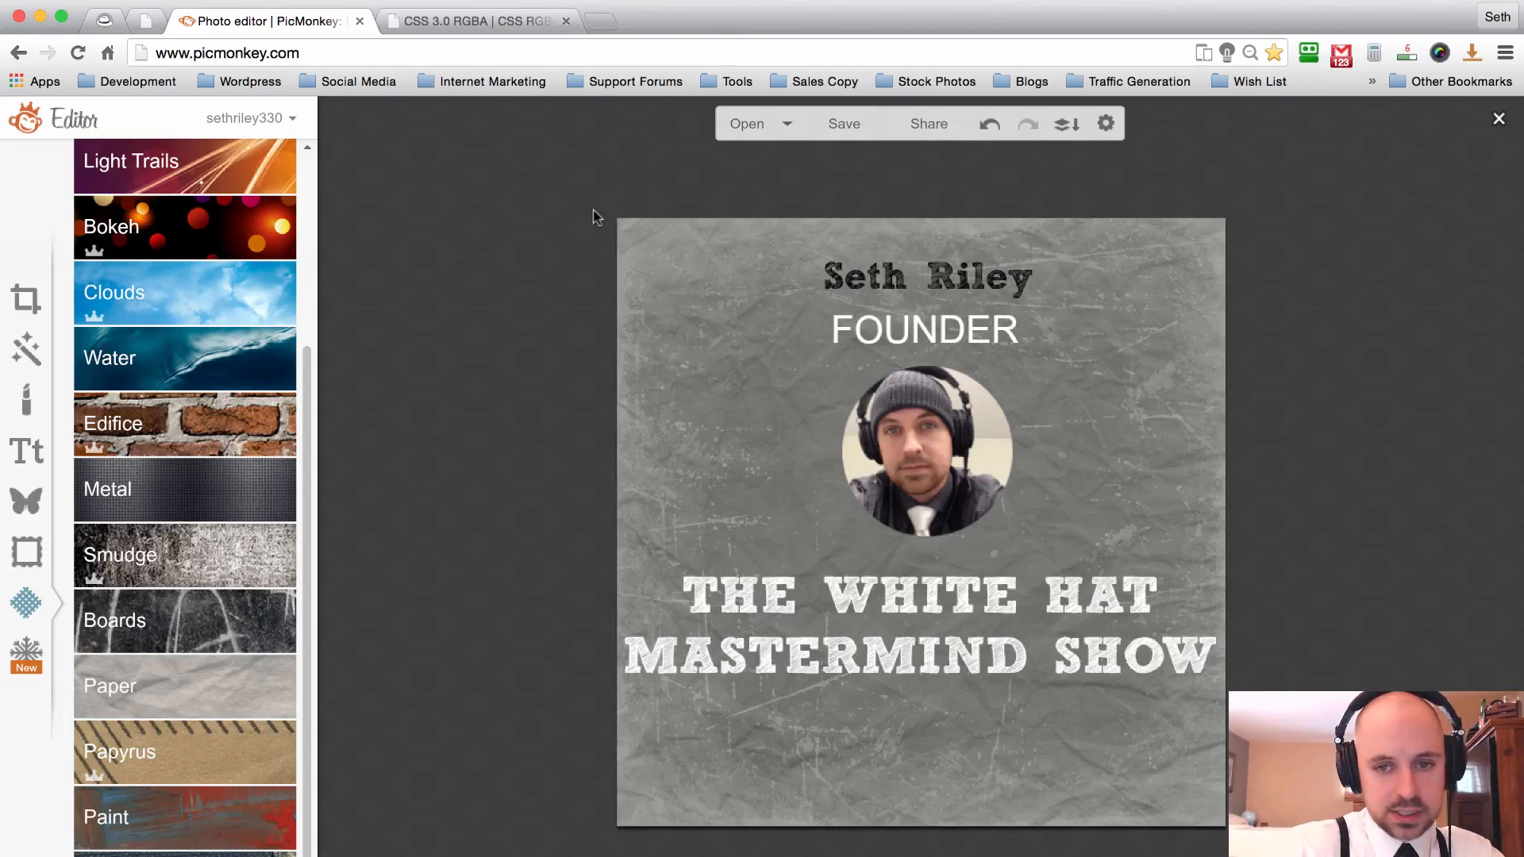
{"action": "left_click", "coordinate": [869, 258]}
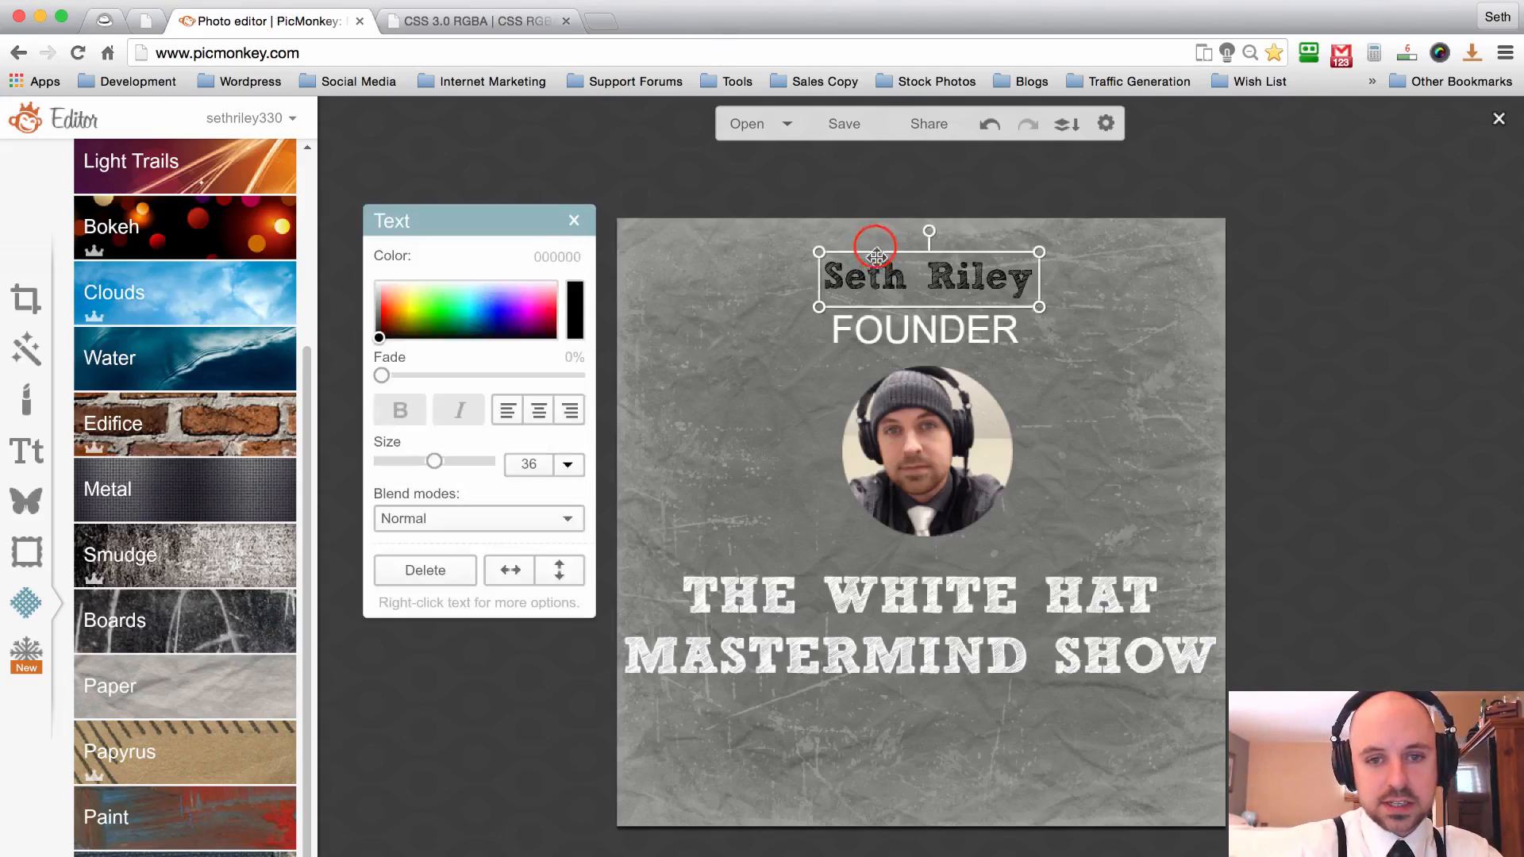
{"action": "left_click_drag", "start_coordinate": [875, 247], "coordinate": [874, 211]}
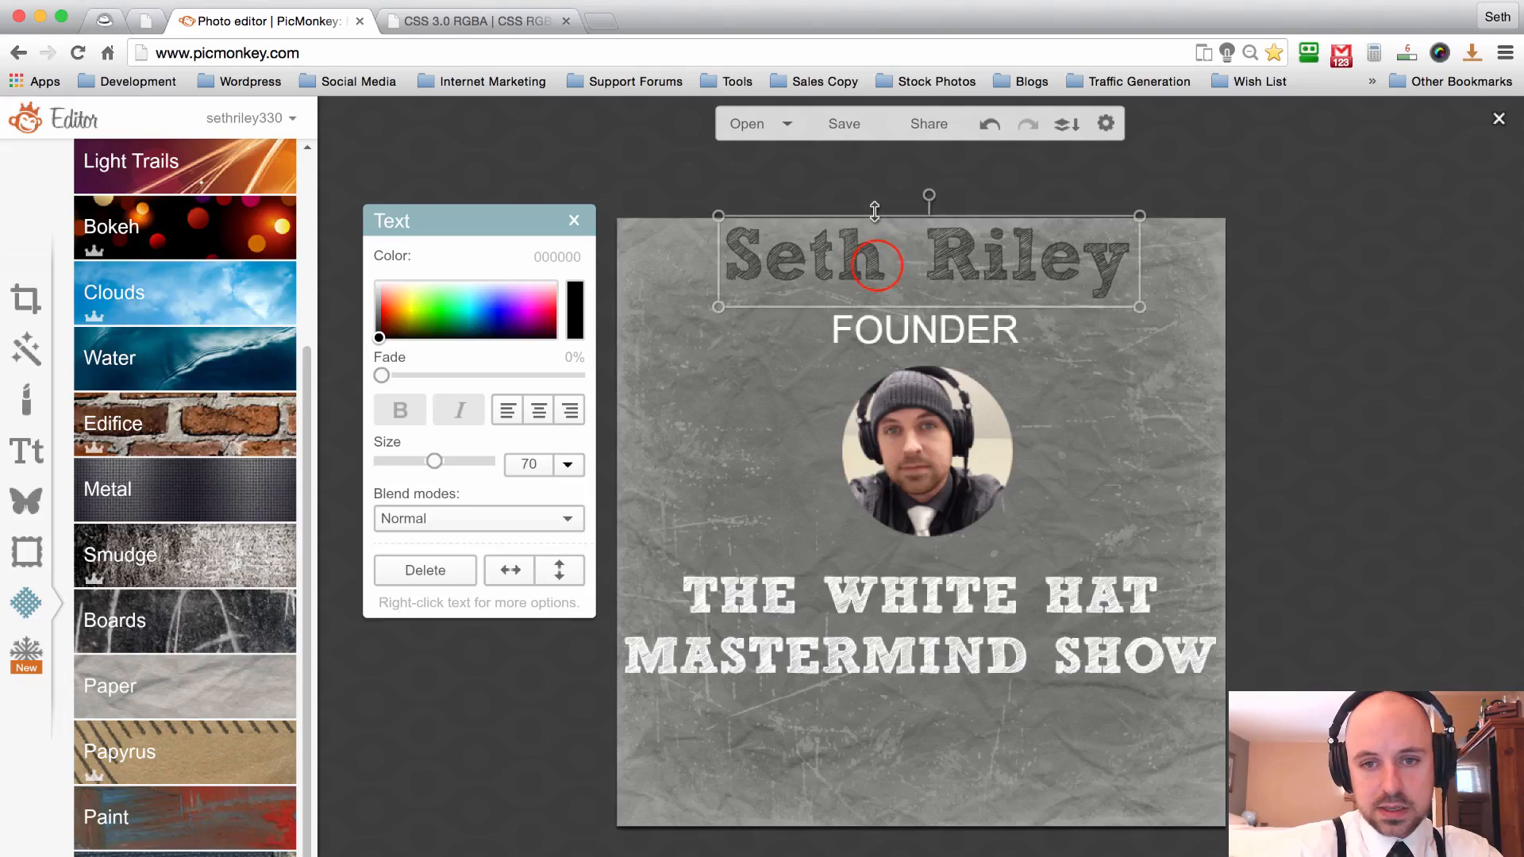
{"action": "left_click_drag", "start_coordinate": [876, 265], "coordinate": [869, 272]}
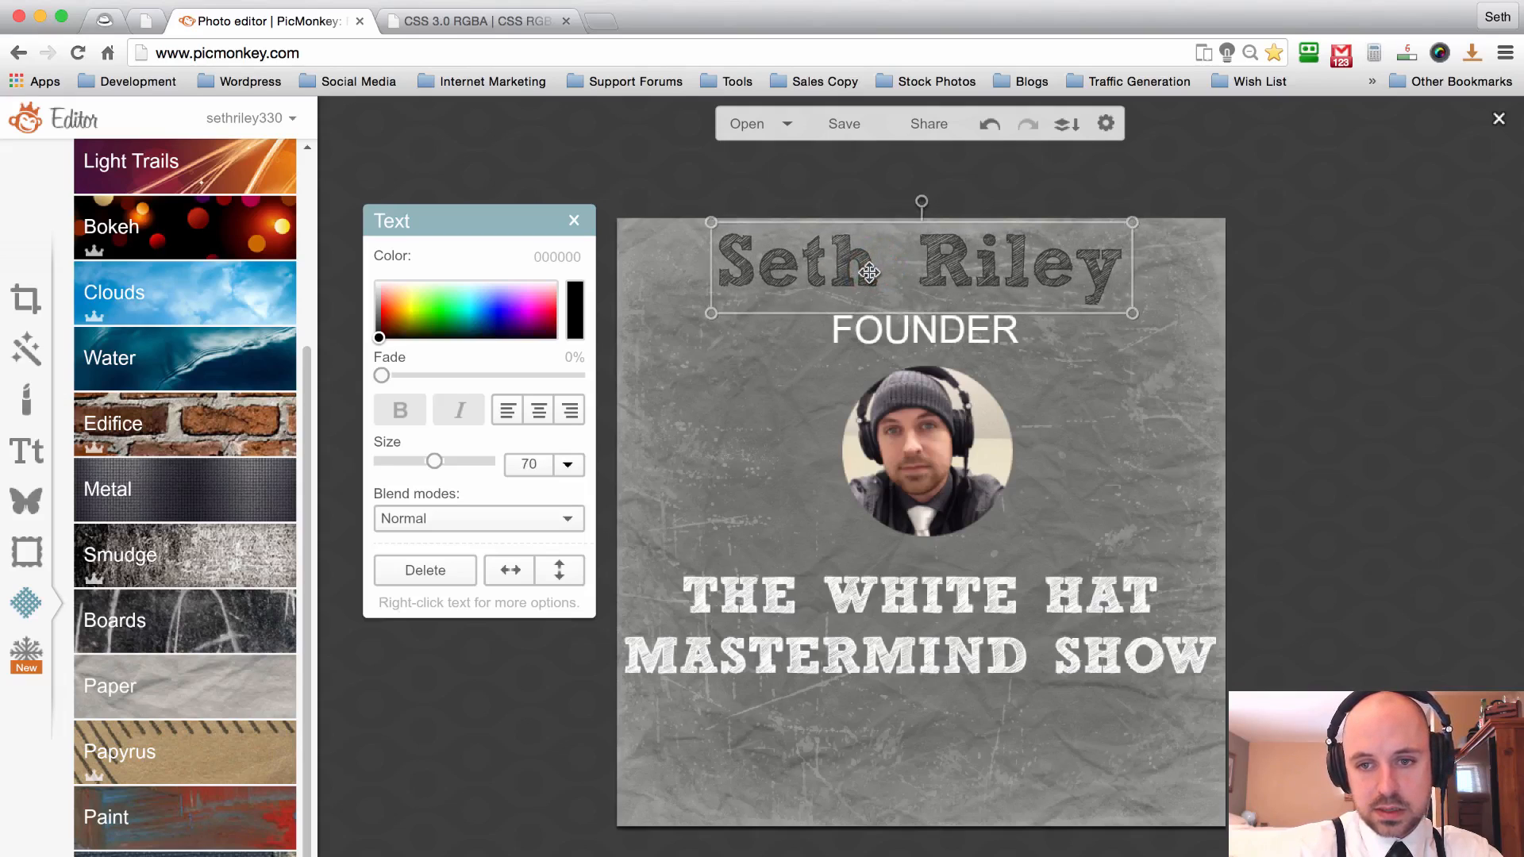
{"action": "left_click", "coordinate": [1341, 309]}
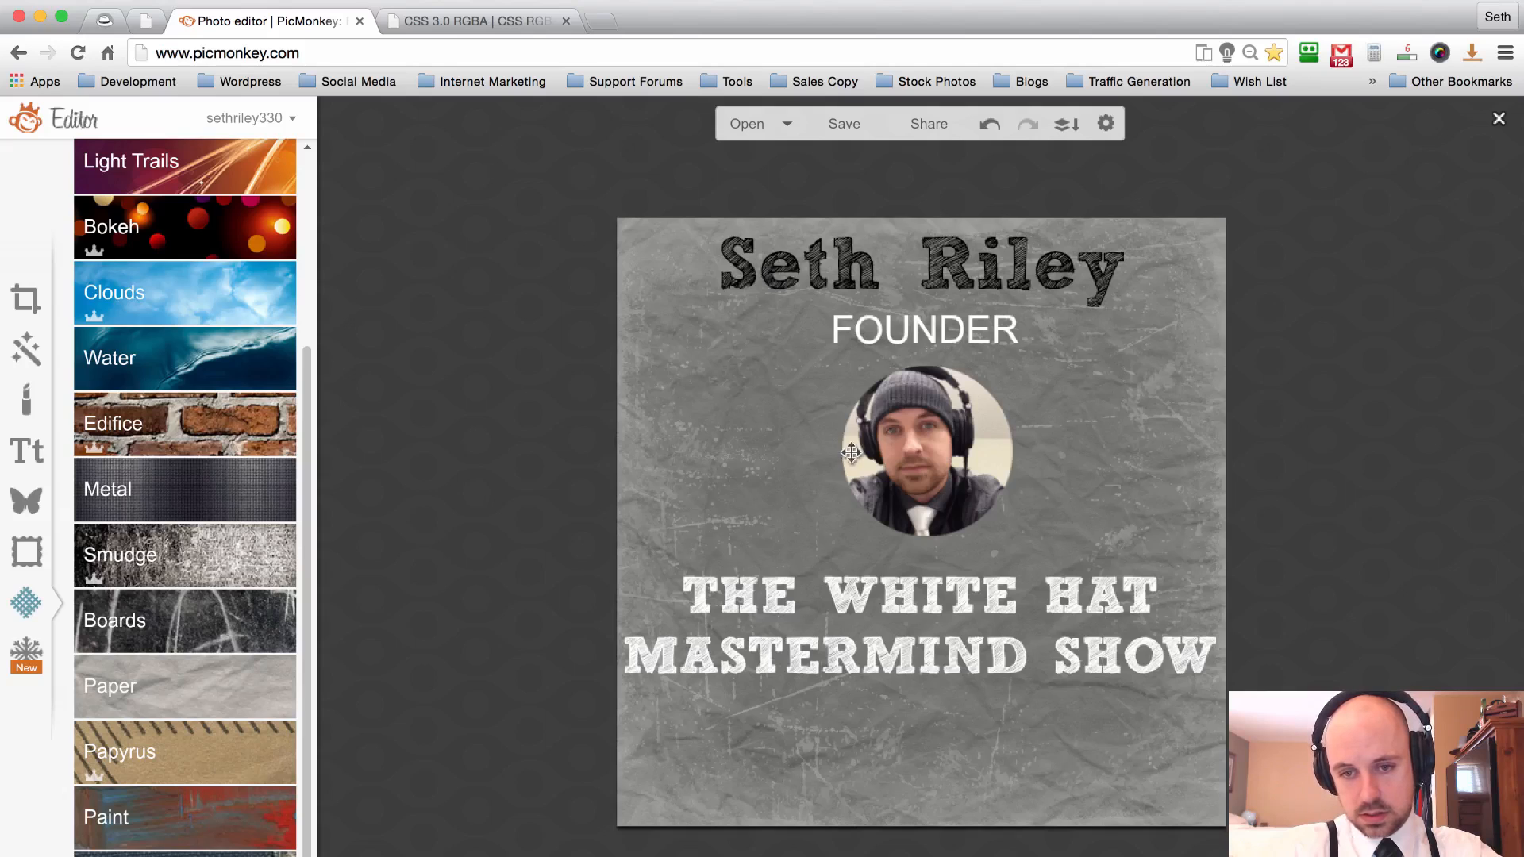
Move the show title and the headshot photo lower on the graphic.
{"action": "left_click_drag", "start_coordinate": [929, 640], "coordinate": [936, 722]}
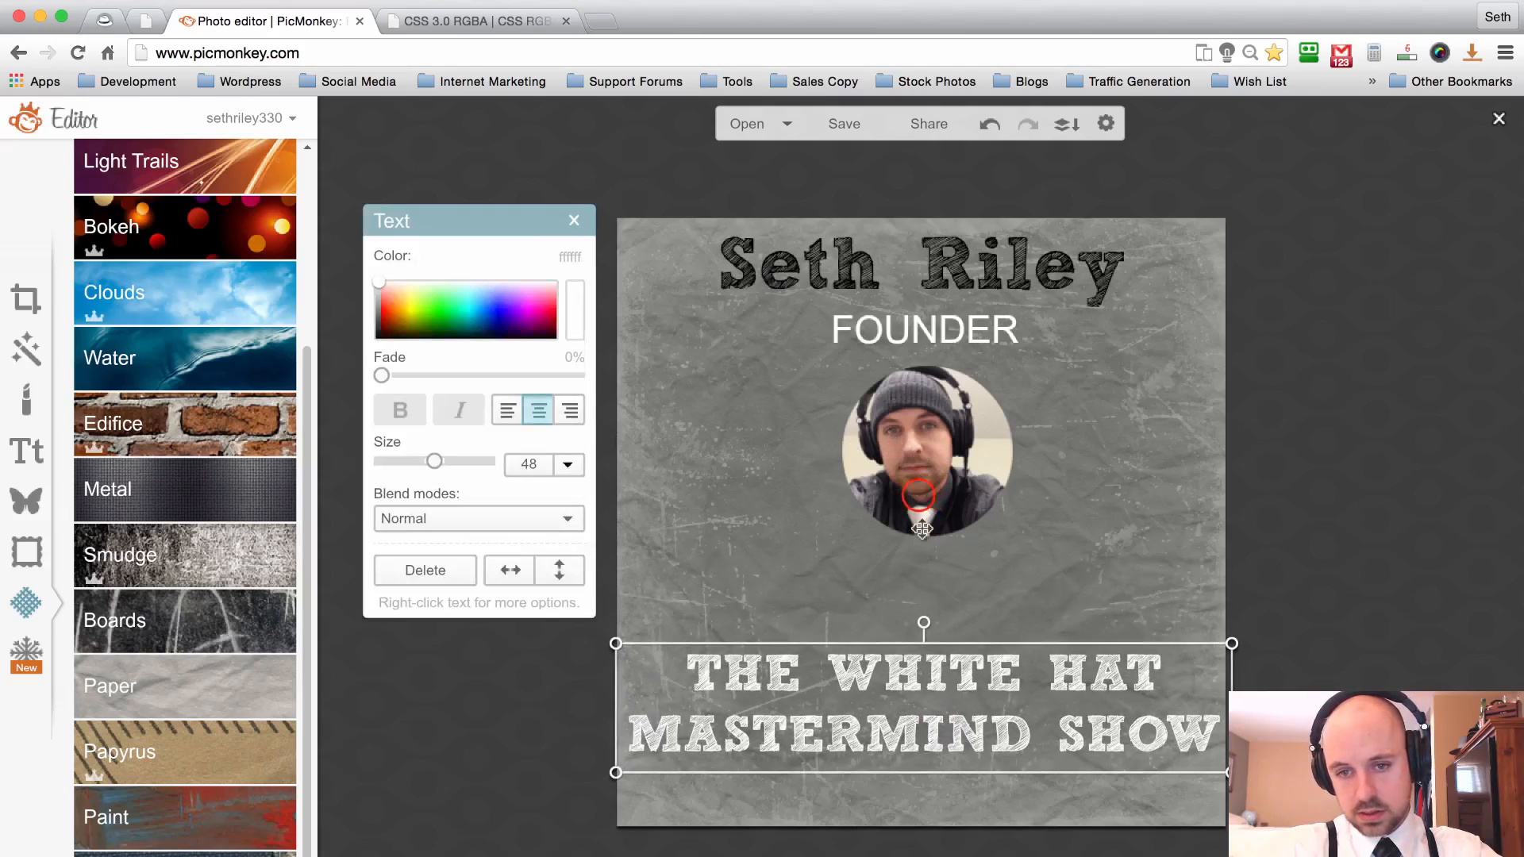
{"action": "left_click_drag", "start_coordinate": [919, 496], "coordinate": [908, 563]}
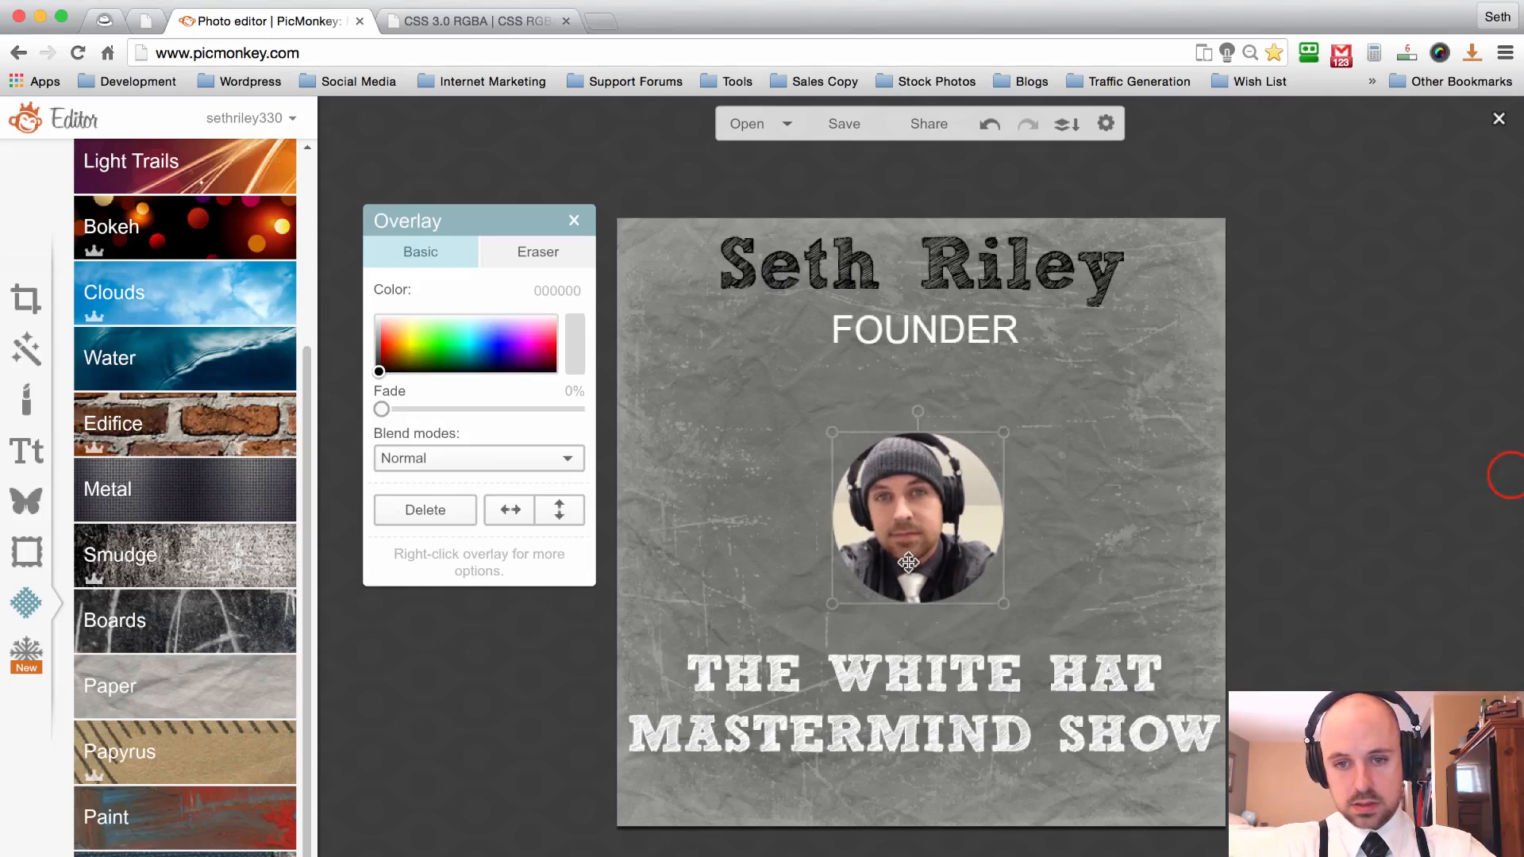
{"action": "left_click", "coordinate": [1510, 478]}
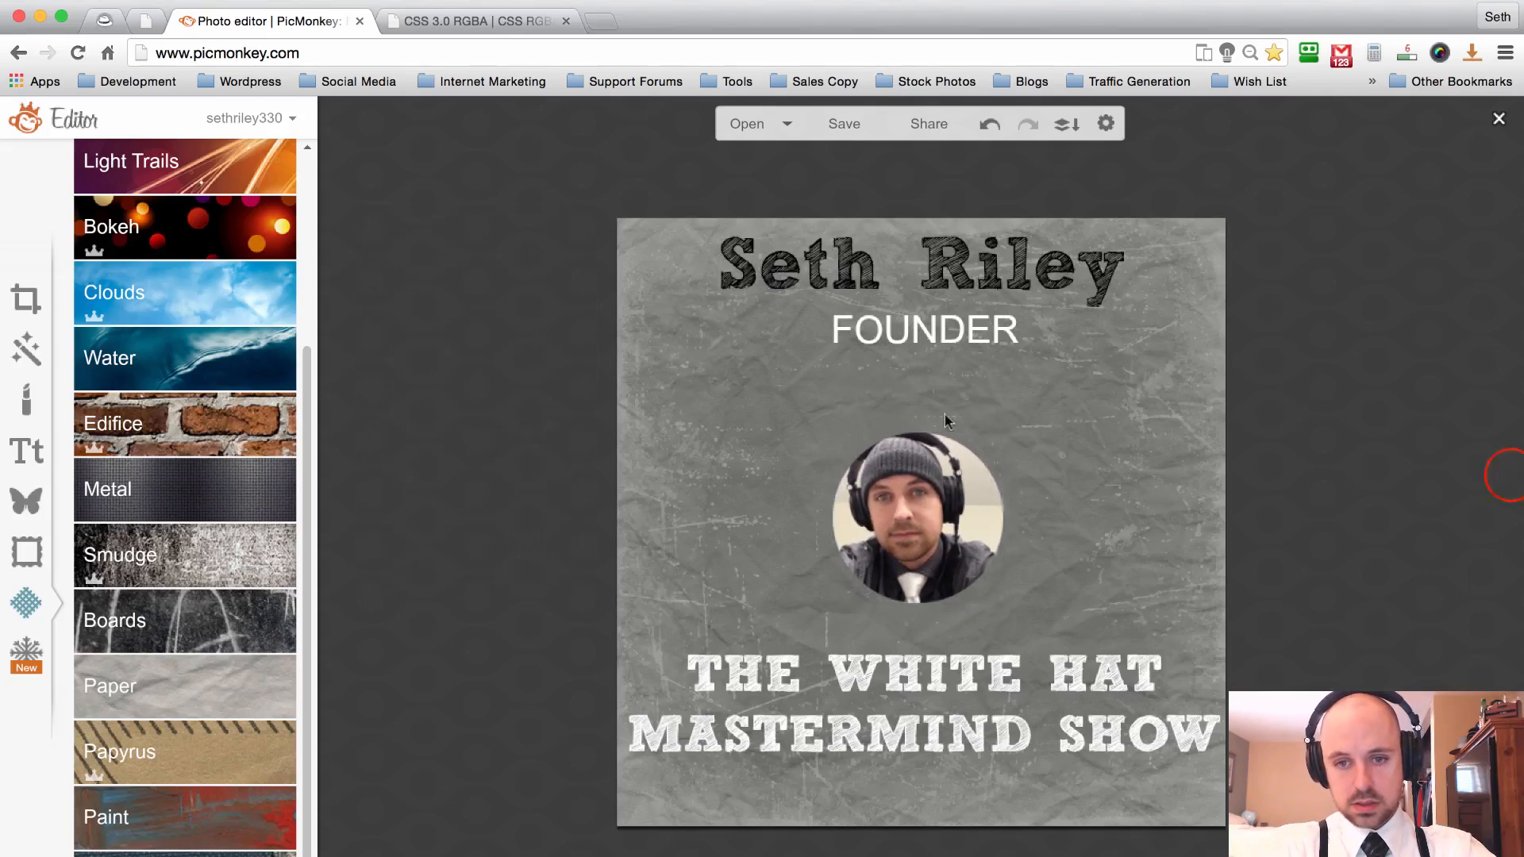
Enlarge the circular headshot and centre it between FOUNDER and the title.
{"action": "left_click", "coordinate": [919, 477]}
{"action": "left_click_drag", "start_coordinate": [1002, 433], "coordinate": [1206, 315]}
{"action": "left_click_drag", "start_coordinate": [892, 390], "coordinate": [841, 427]}
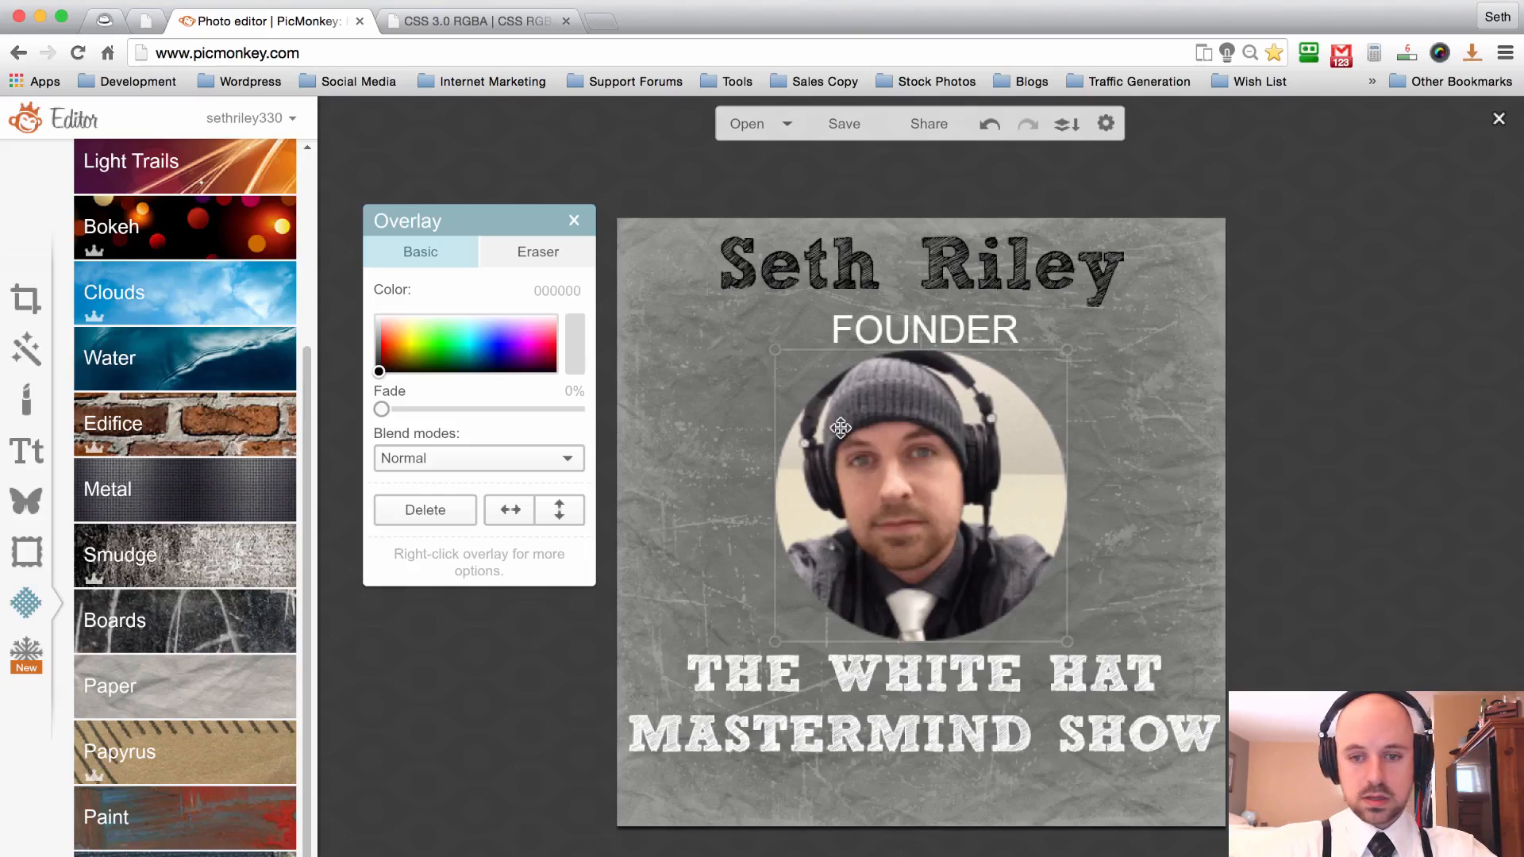
{"action": "left_click_drag", "start_coordinate": [1071, 346], "coordinate": [1024, 393]}
{"action": "left_click", "coordinate": [889, 499]}
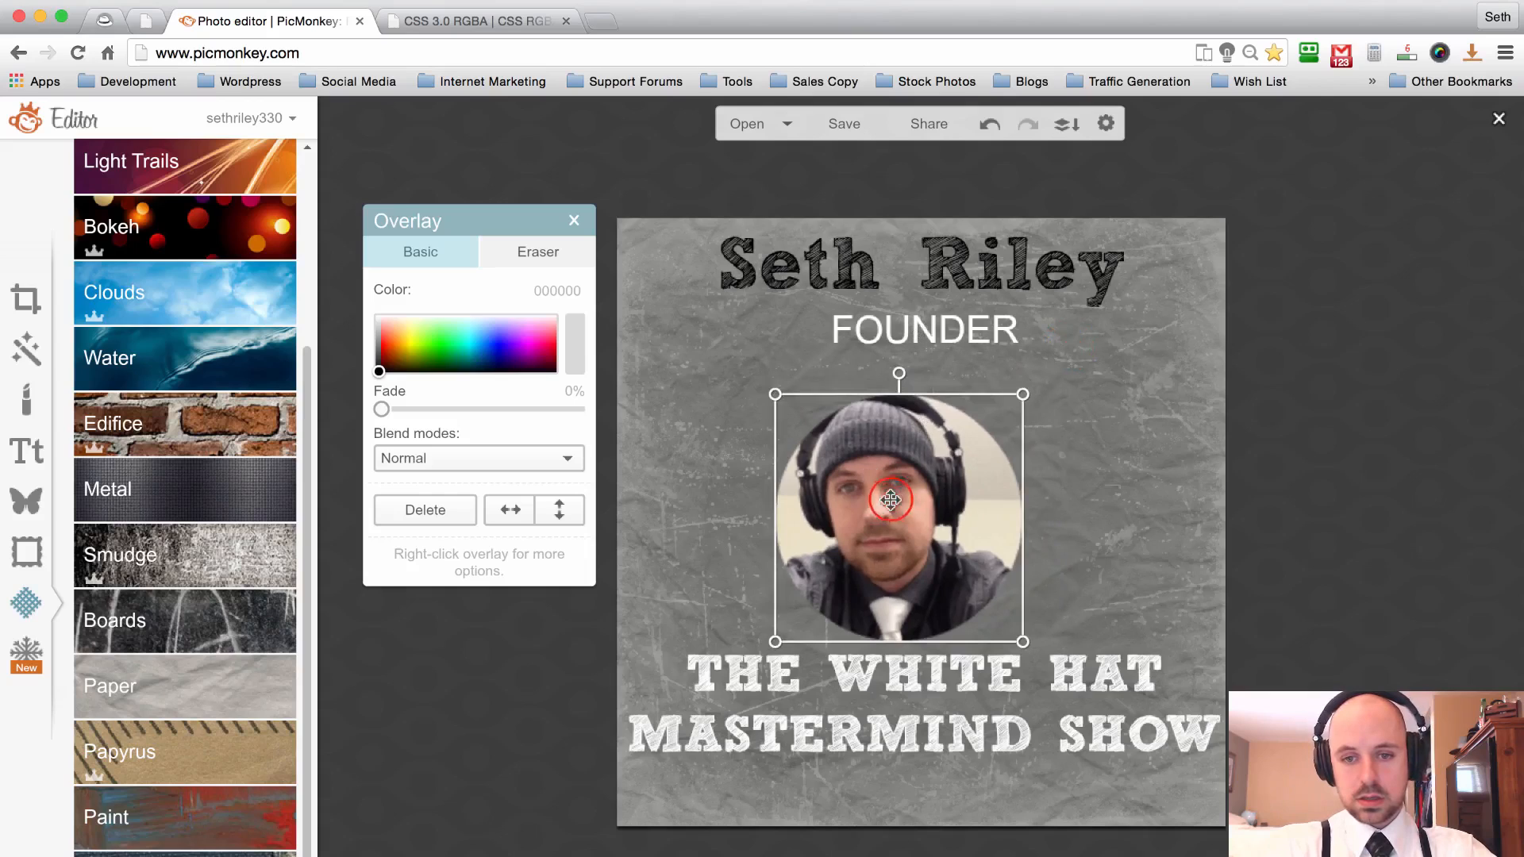
{"action": "left_click_drag", "start_coordinate": [890, 499], "coordinate": [910, 484]}
{"action": "left_click", "coordinate": [1316, 493]}
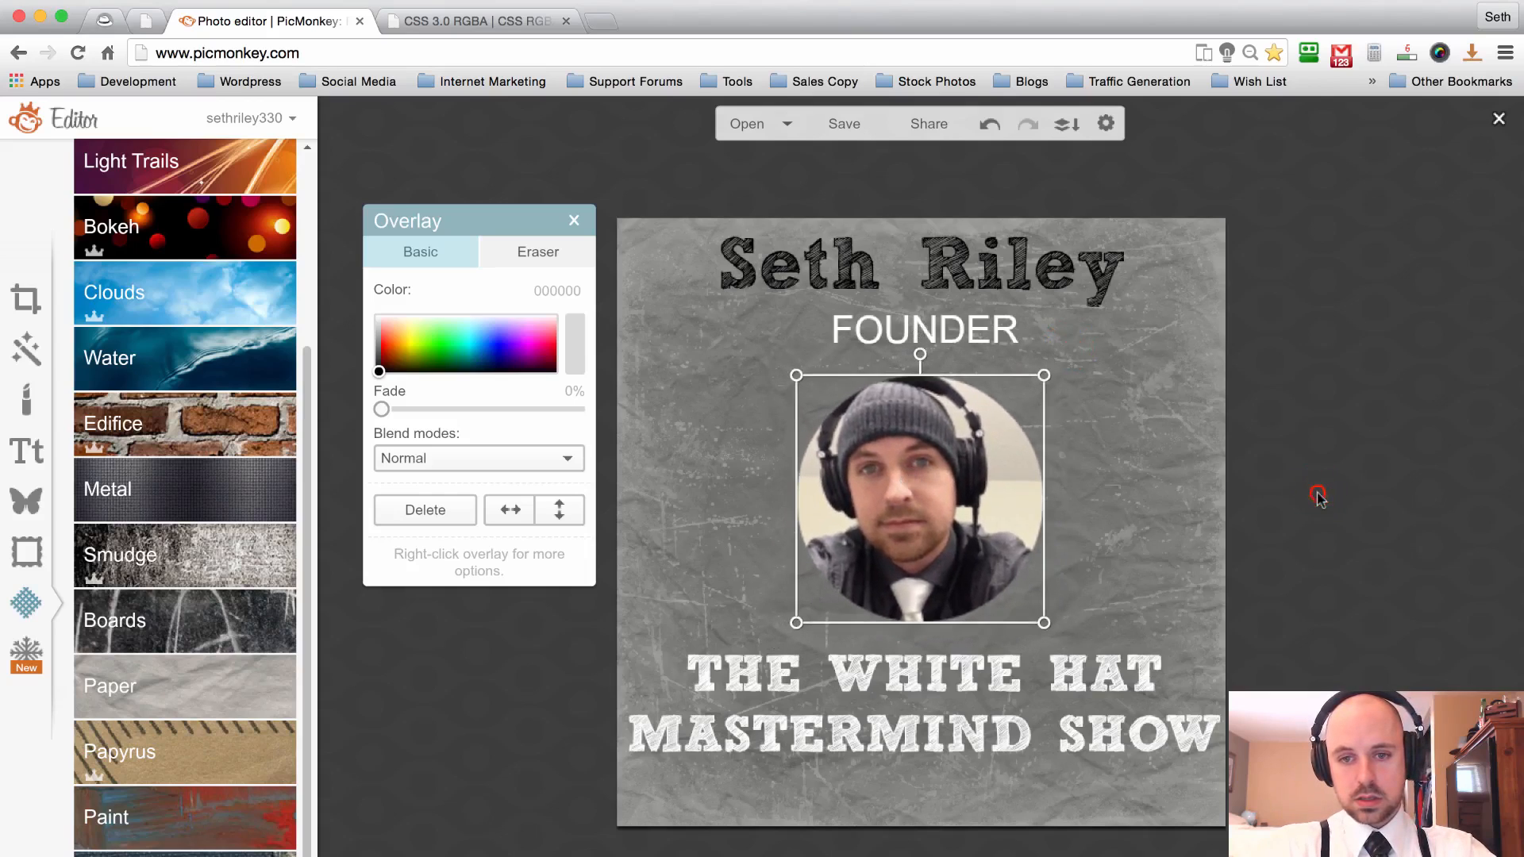
Check each element's placement, then bring up the save-to-computer options for the 575 x 575 jpg.
{"action": "left_click", "coordinate": [906, 488]}
{"action": "left_click", "coordinate": [1275, 514]}
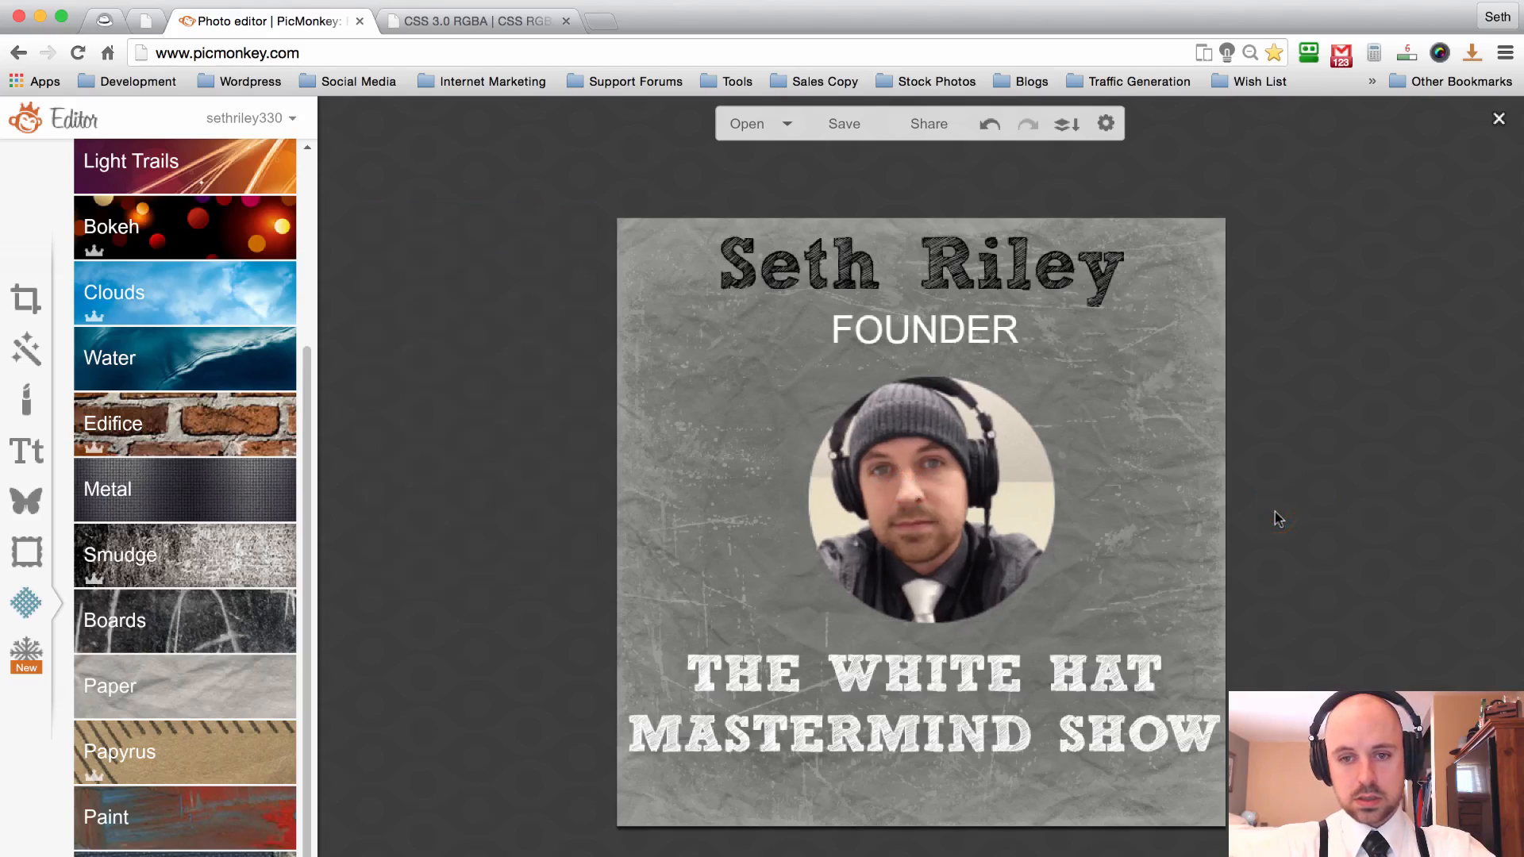
{"action": "left_click", "coordinate": [953, 501]}
{"action": "left_click", "coordinate": [503, 600]}
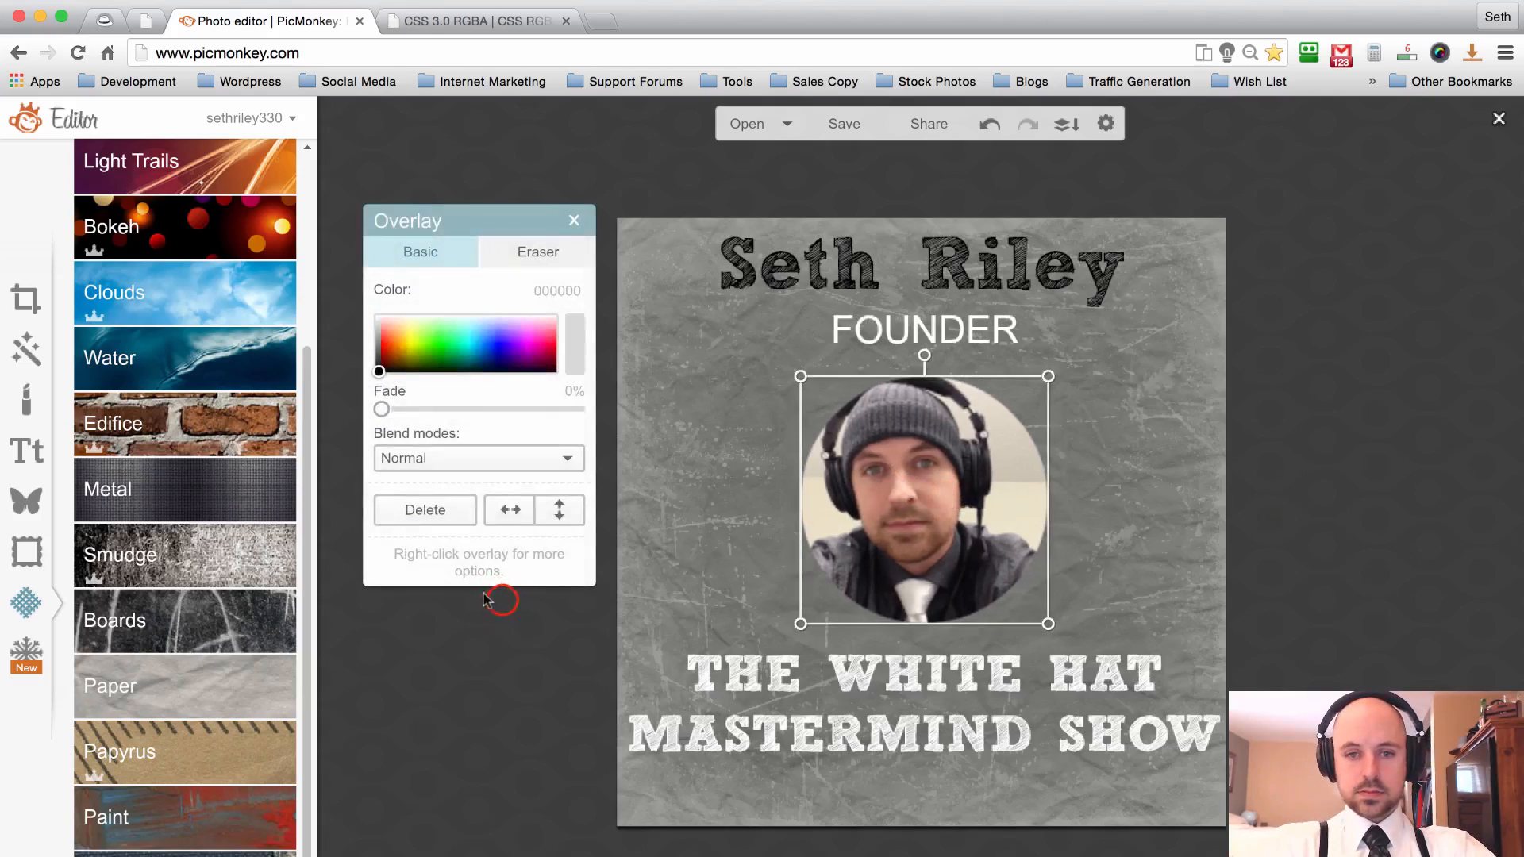
{"action": "left_click", "coordinate": [915, 331]}
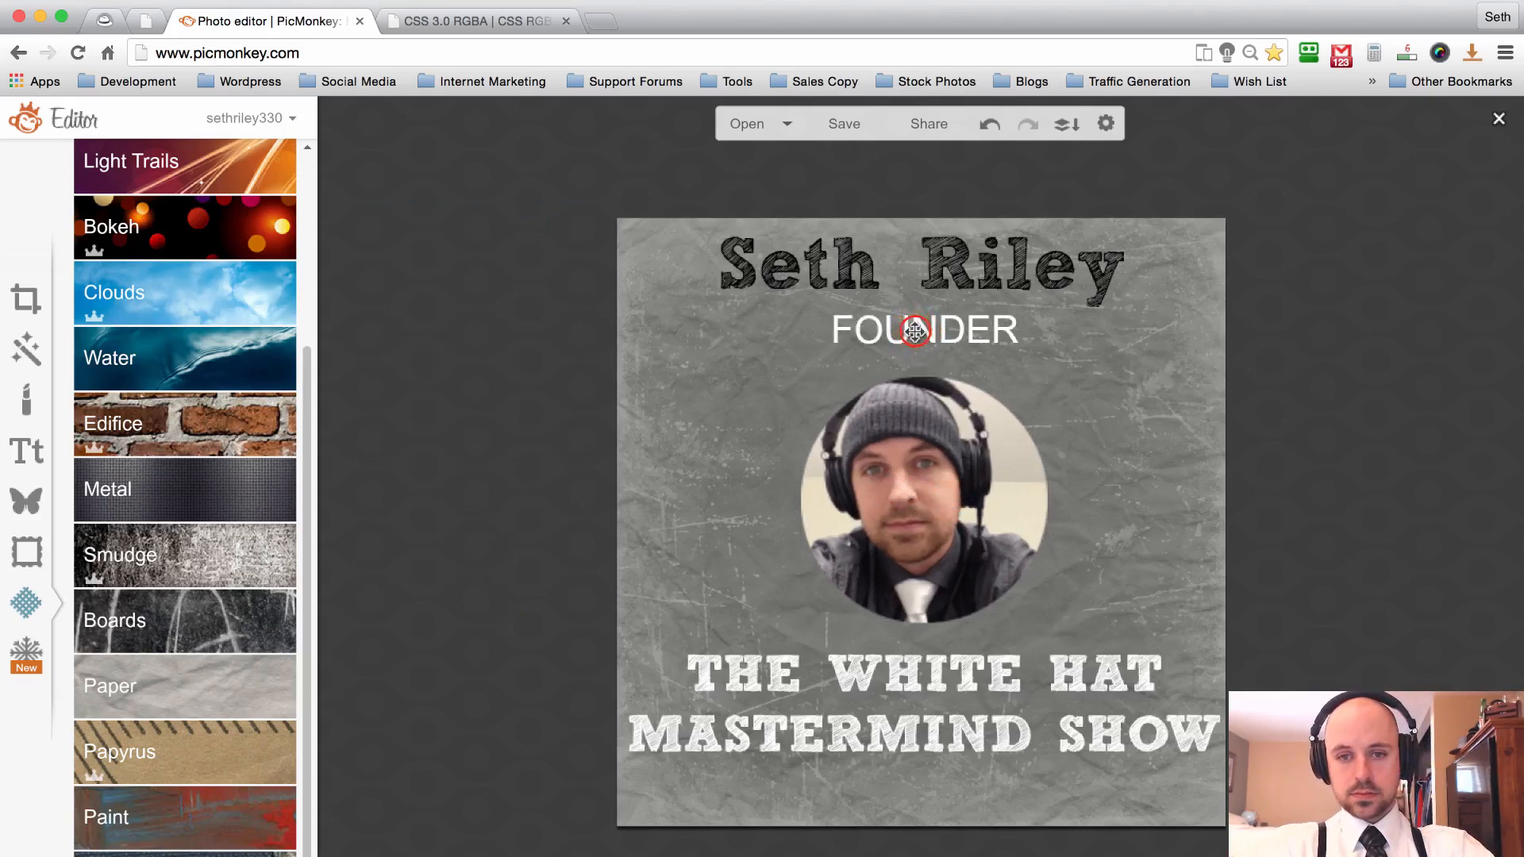
{"action": "left_click", "coordinate": [915, 331]}
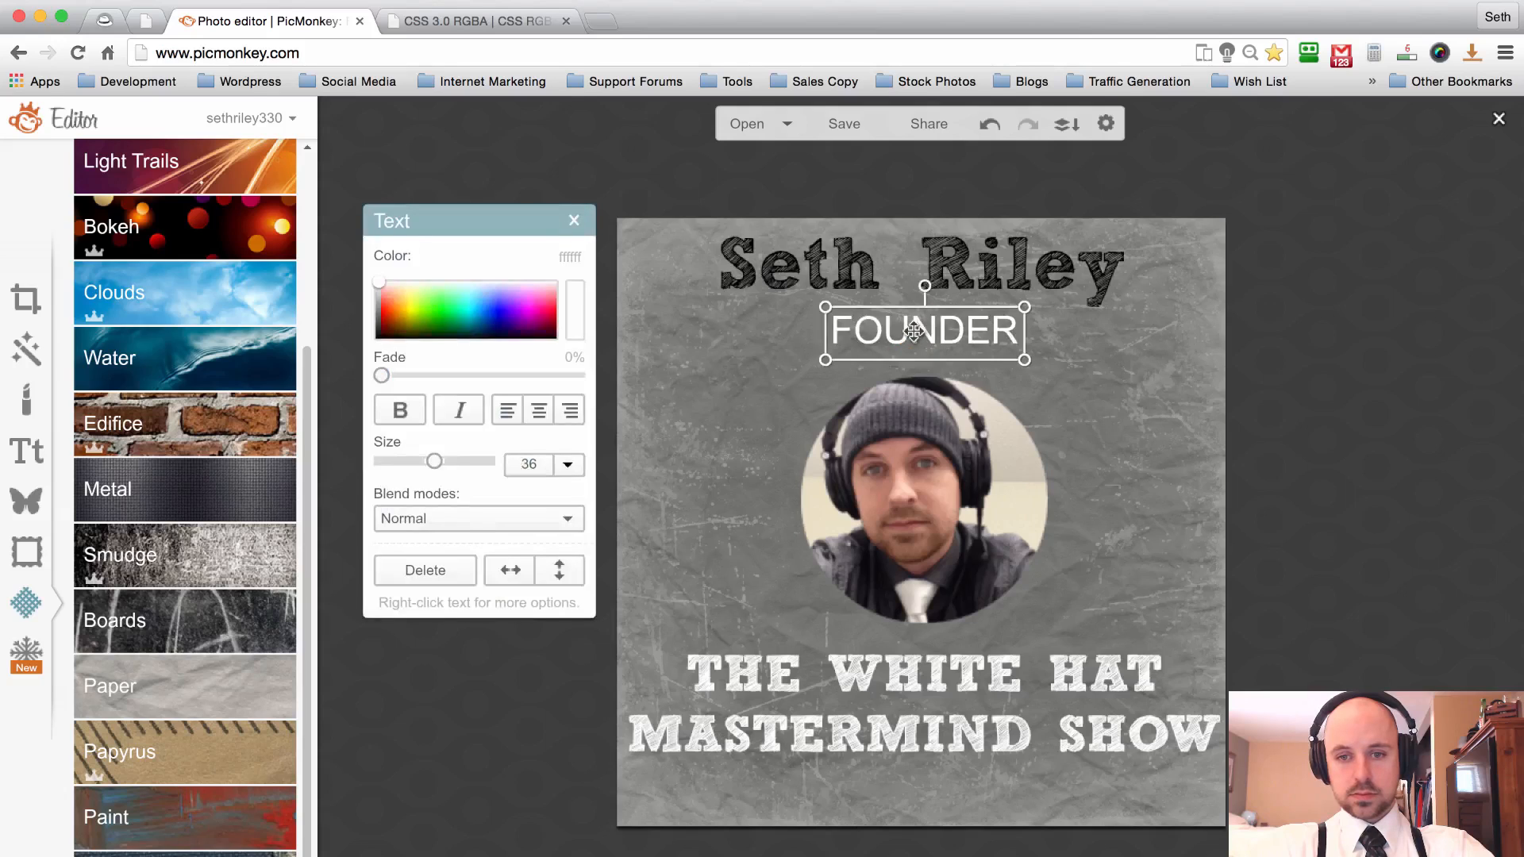
{"action": "left_click", "coordinate": [695, 424]}
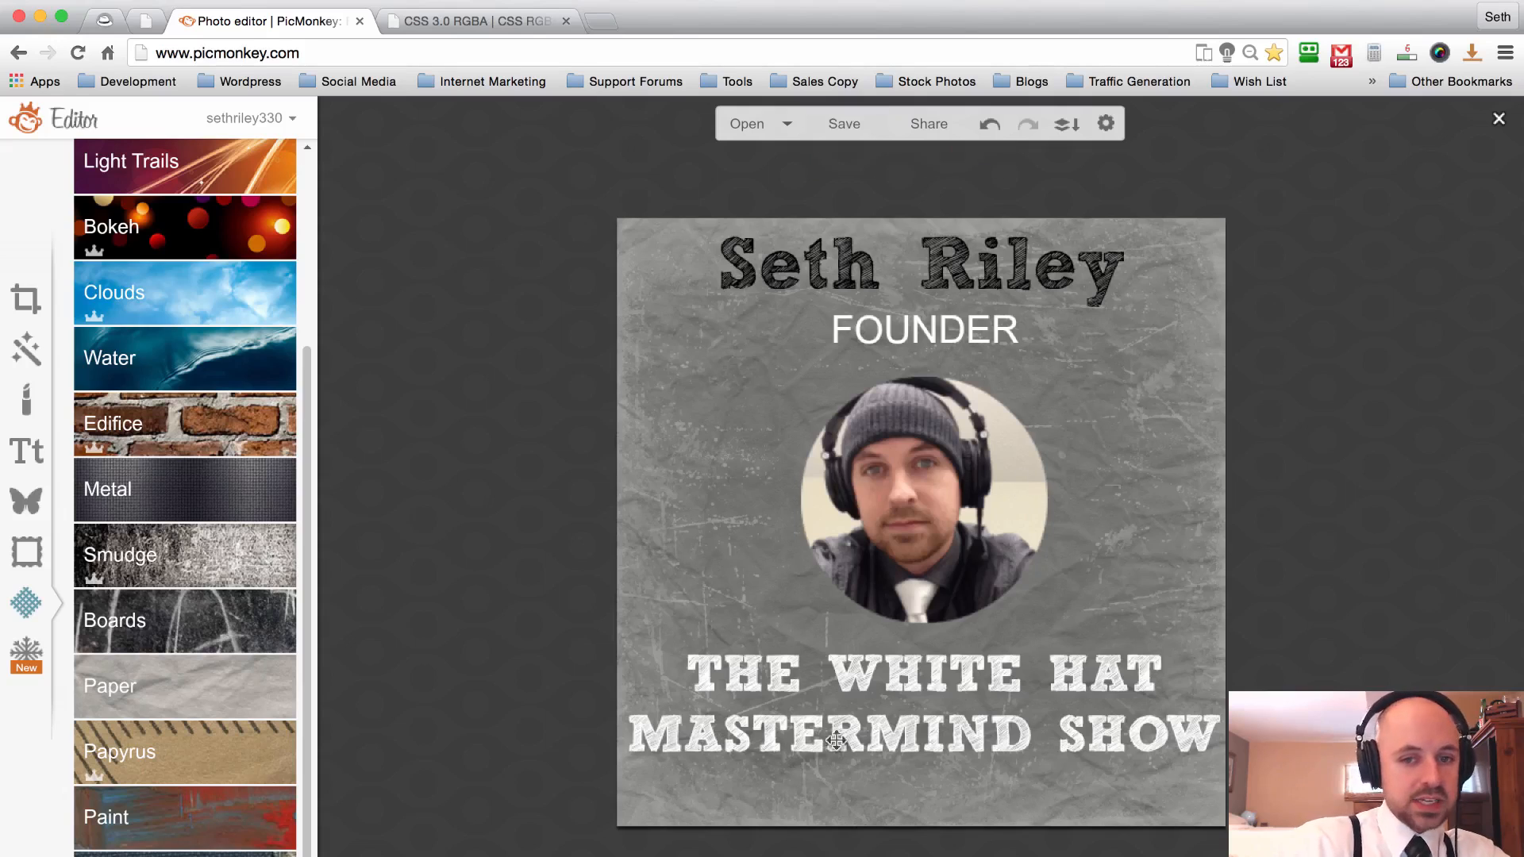
{"action": "left_click", "coordinate": [831, 698]}
{"action": "left_click", "coordinate": [891, 246]}
{"action": "left_click", "coordinate": [1296, 249]}
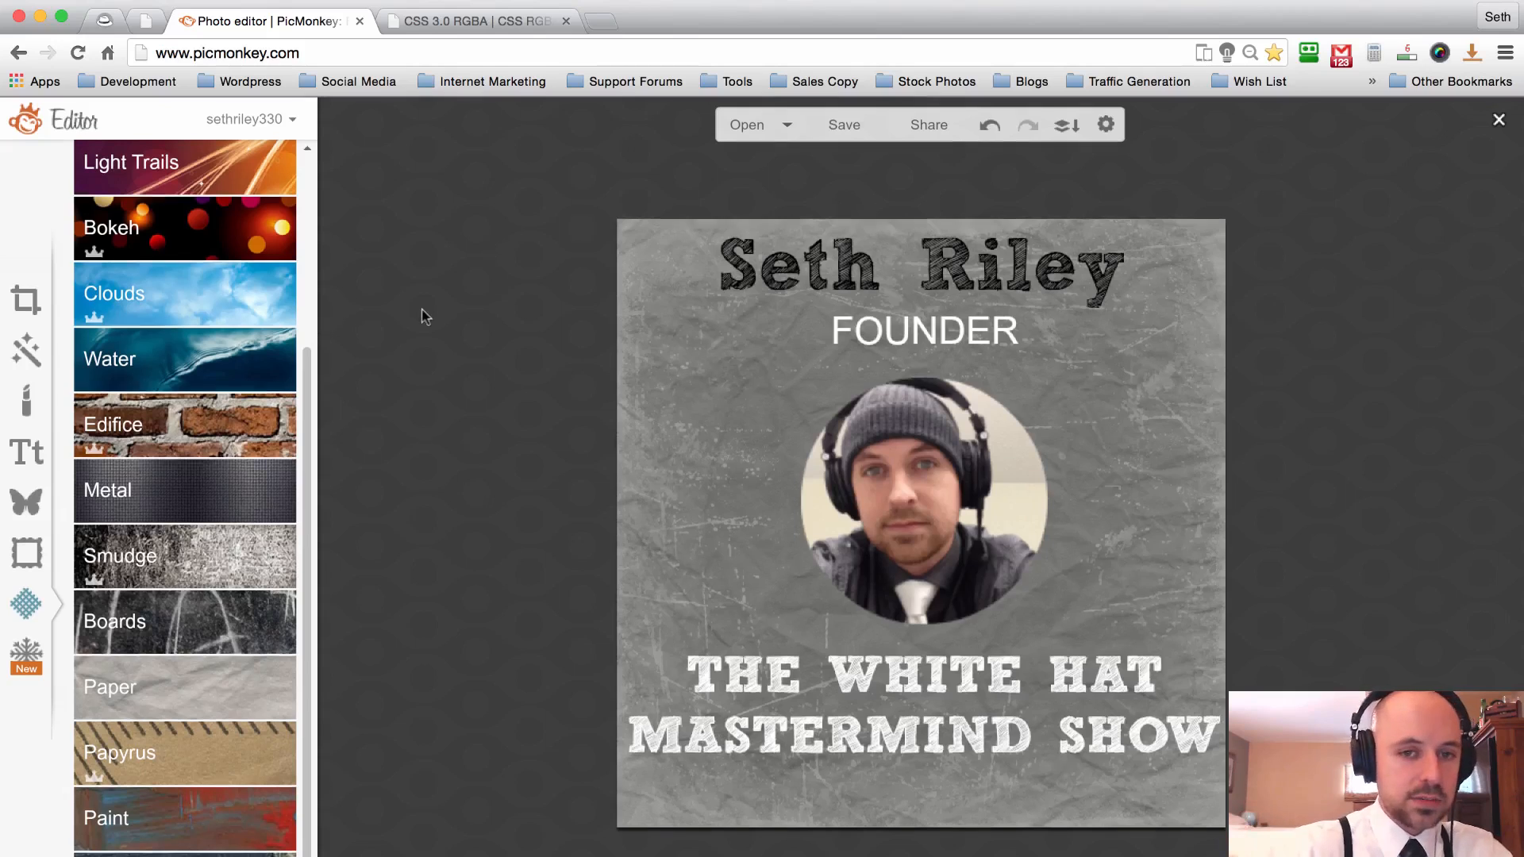
{"action": "left_click", "coordinate": [845, 130]}
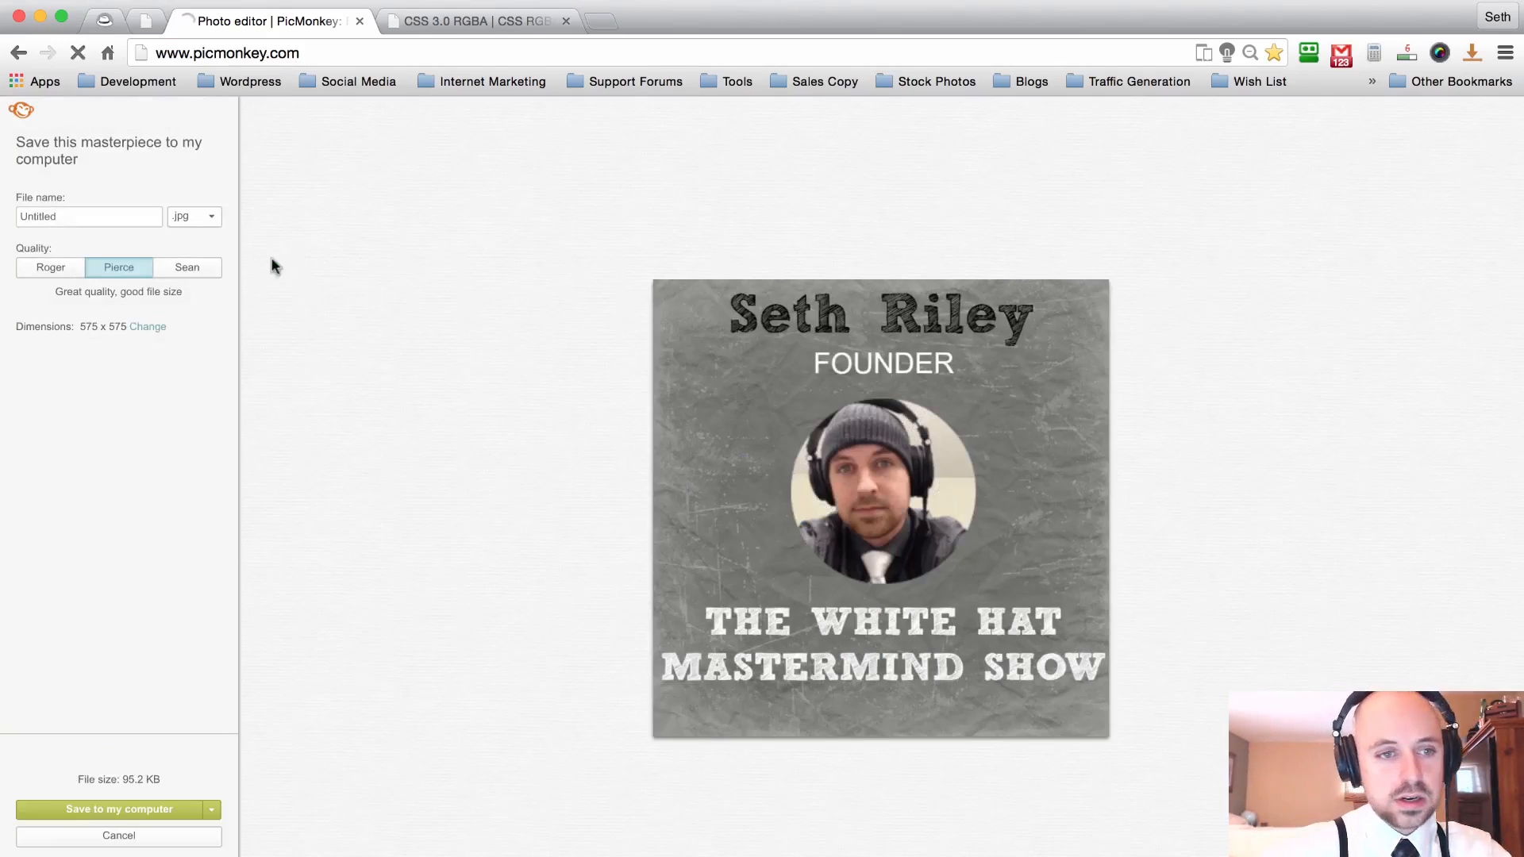
{"action": "left_click", "coordinate": [99, 217]}
{"action": "key", "text": "BackSpace"}
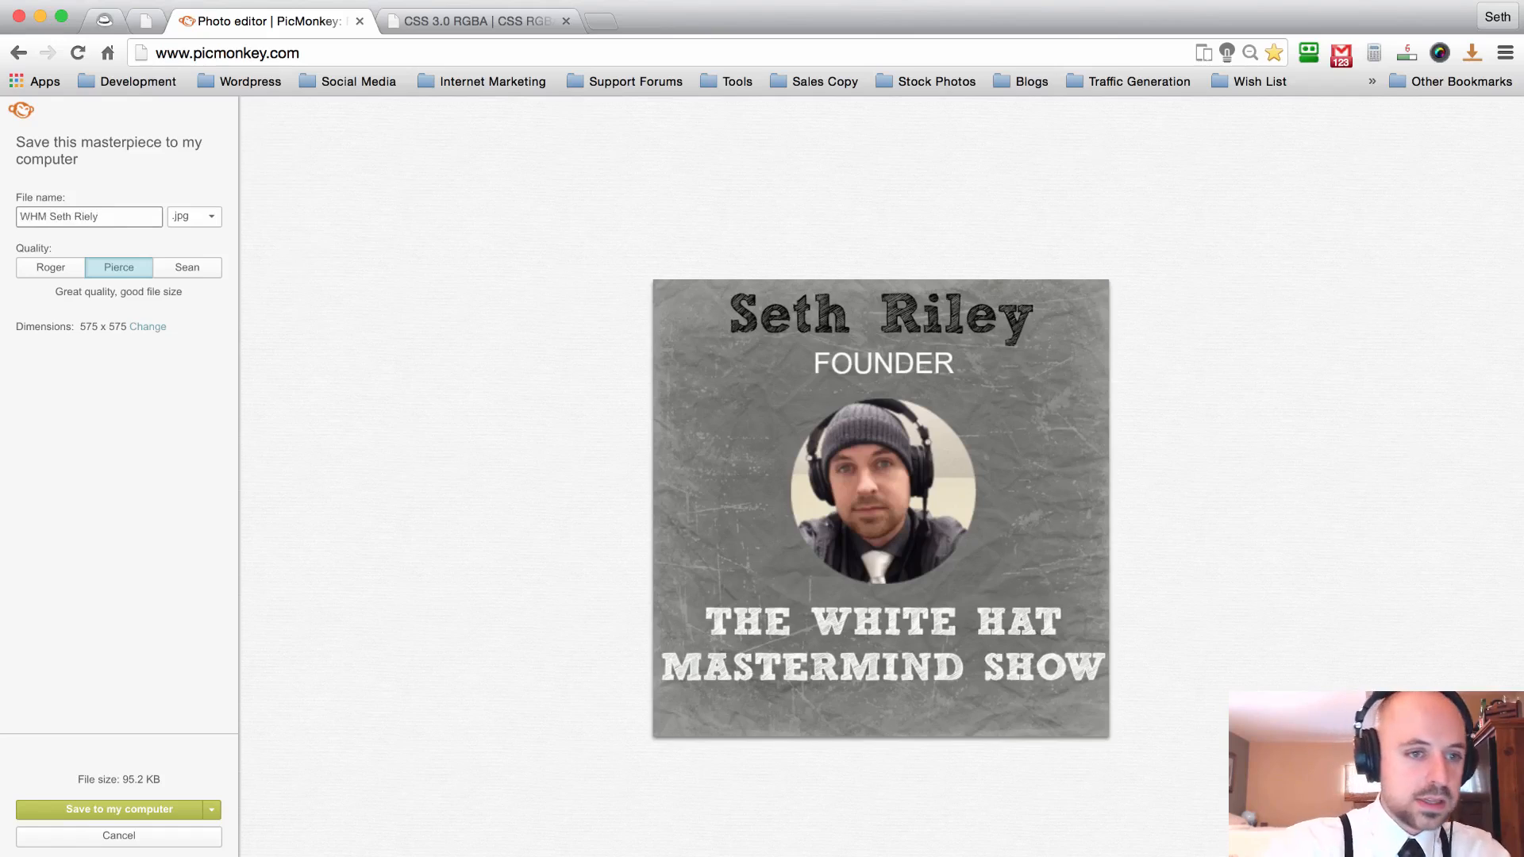
{"action": "key", "text": "BackSpace"}
{"action": "key", "text": "BackSpace"}
{"action": "key", "text": "BackSpace"}
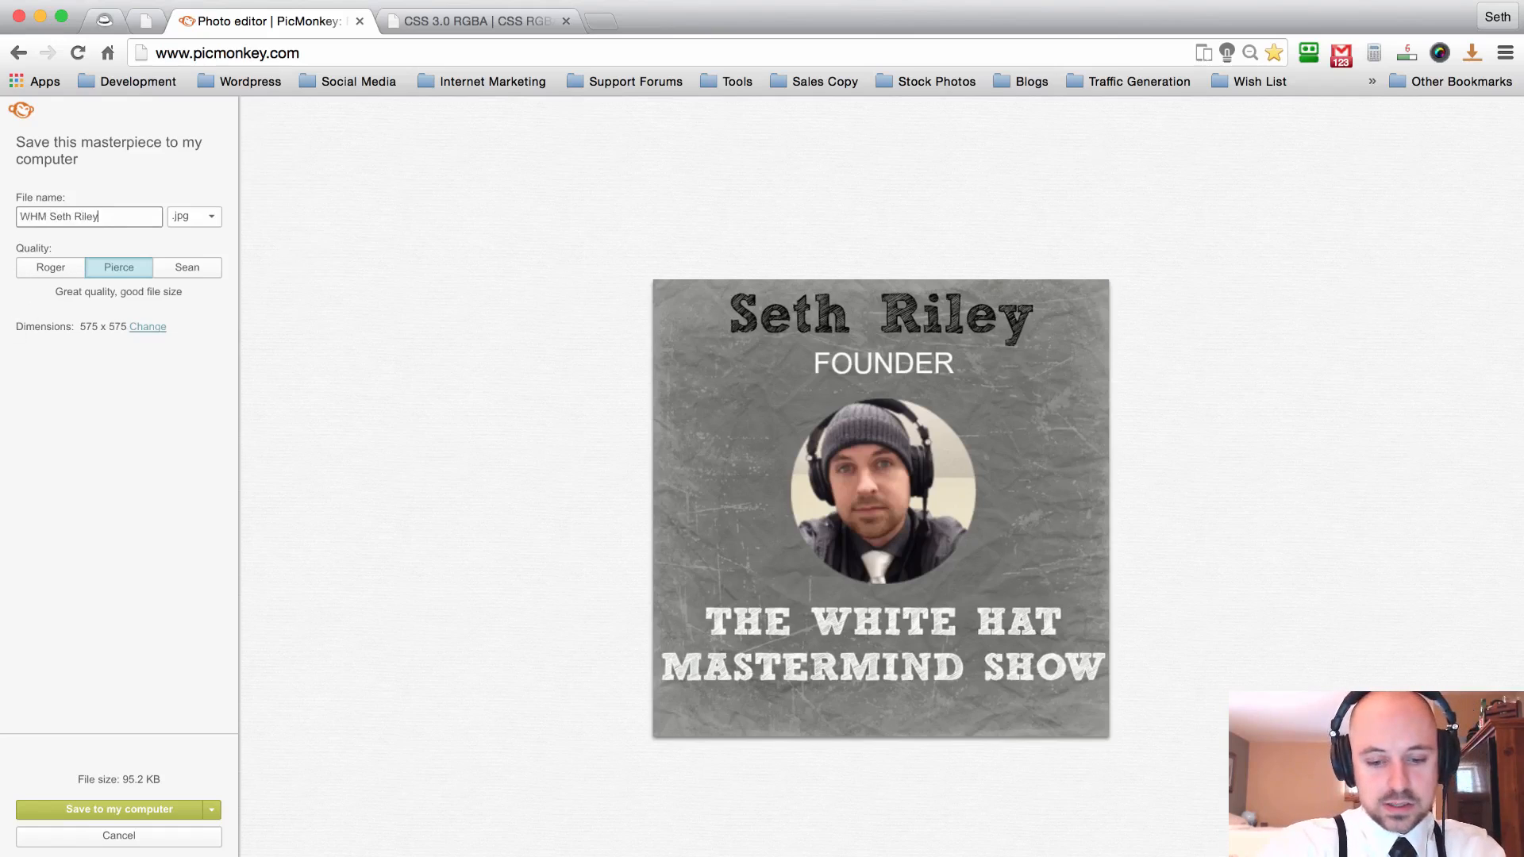
{"action": "left_click", "coordinate": [123, 492]}
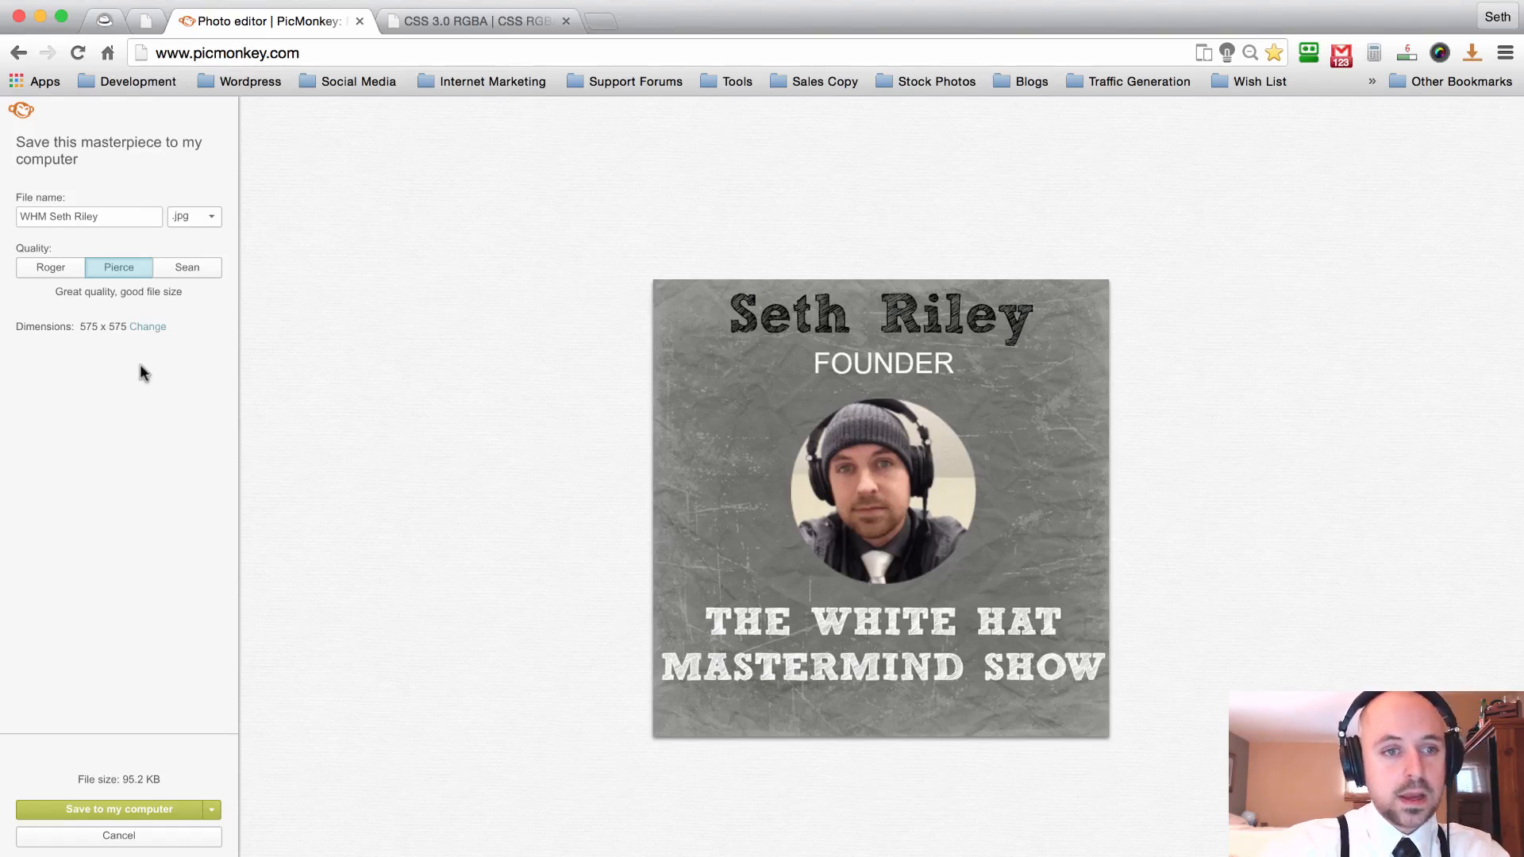
{"action": "left_click", "coordinate": [182, 272]}
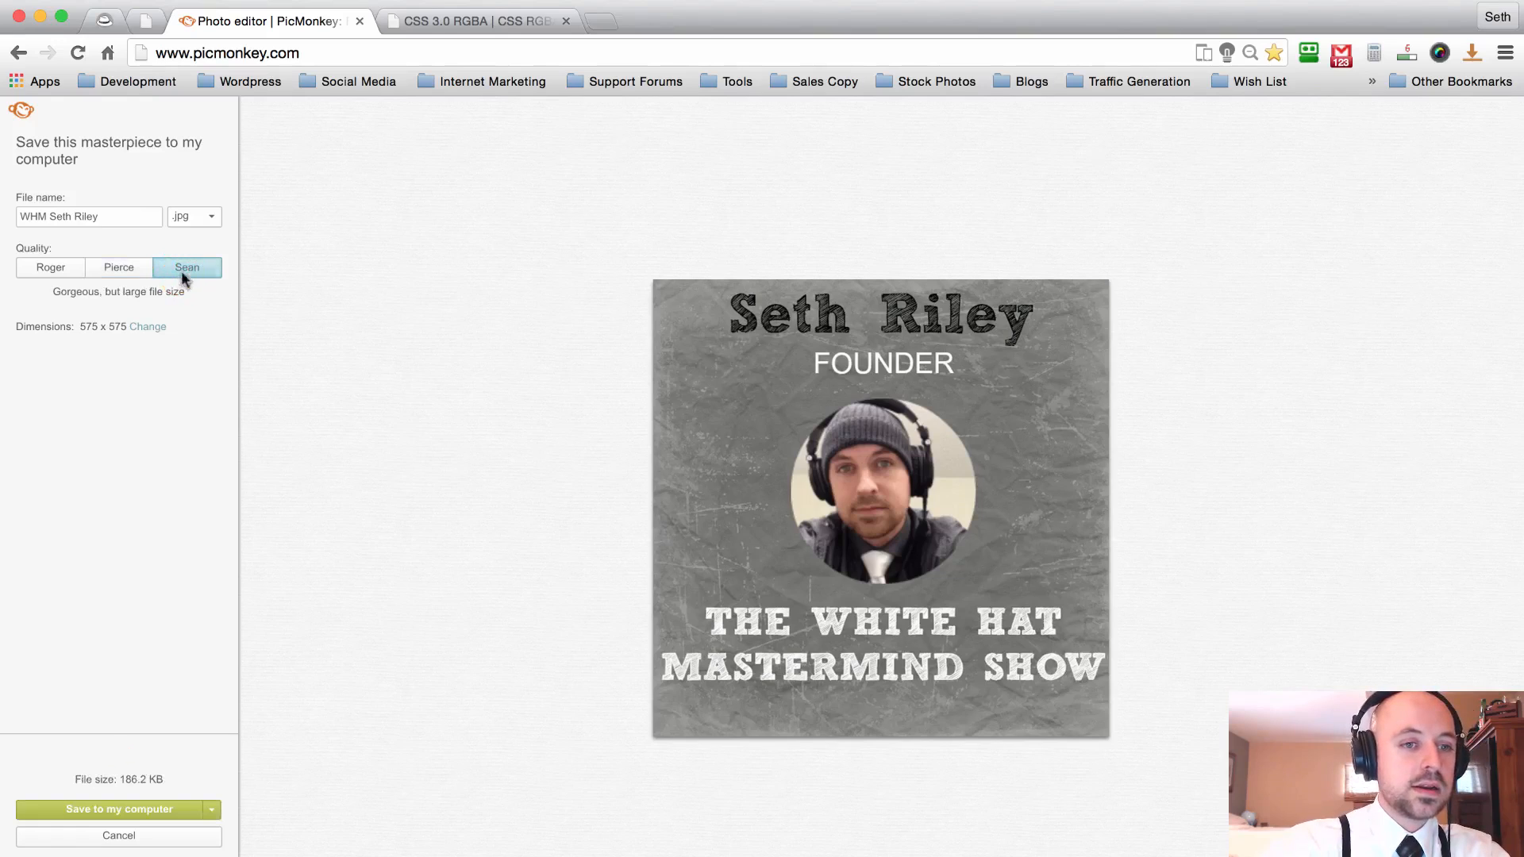
{"action": "left_click", "coordinate": [105, 811]}
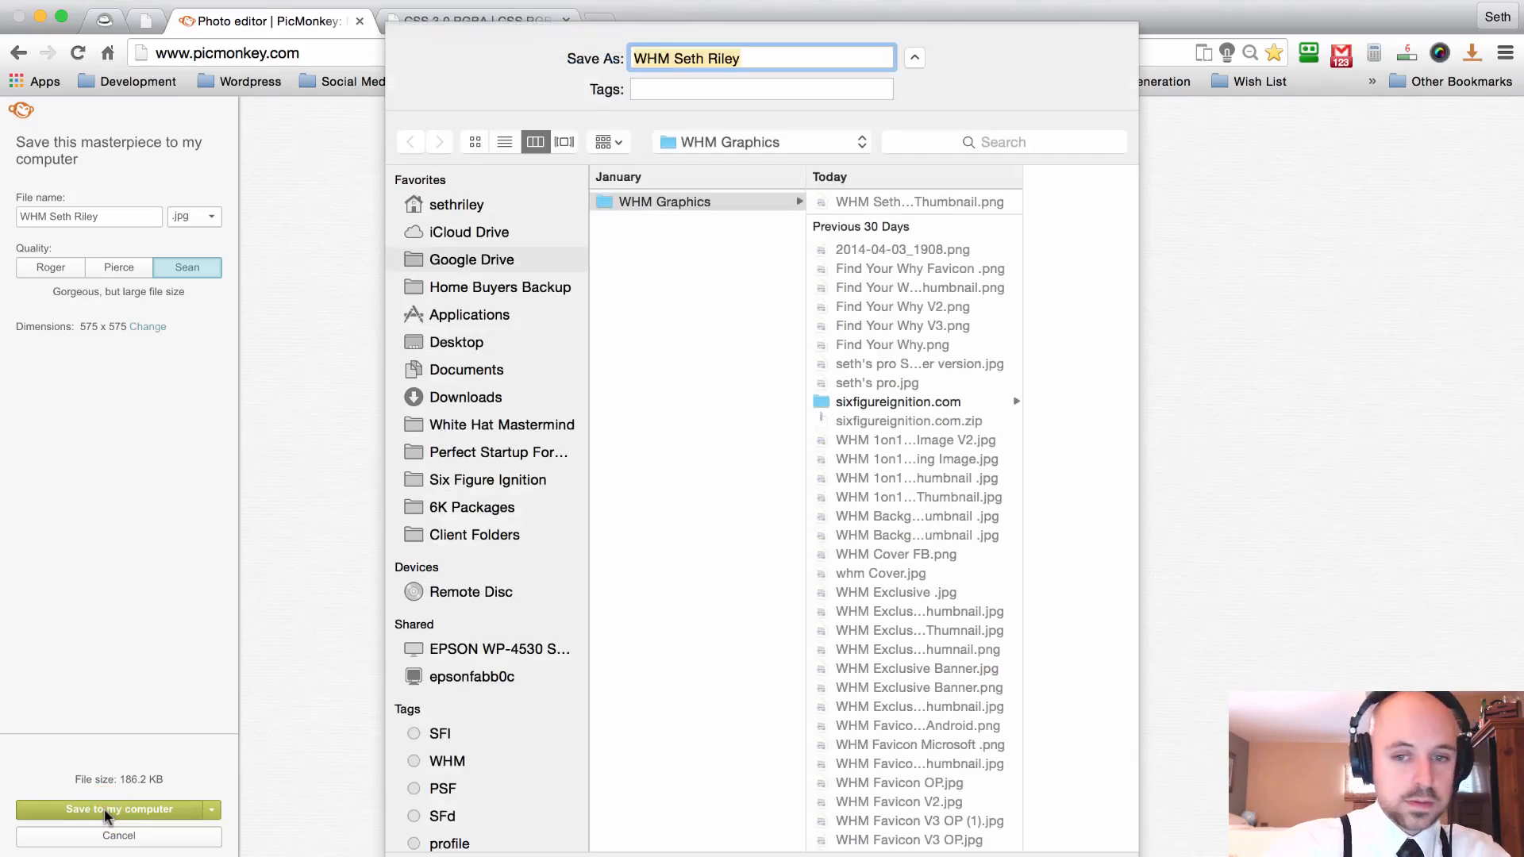
{"action": "left_click", "coordinate": [466, 395]}
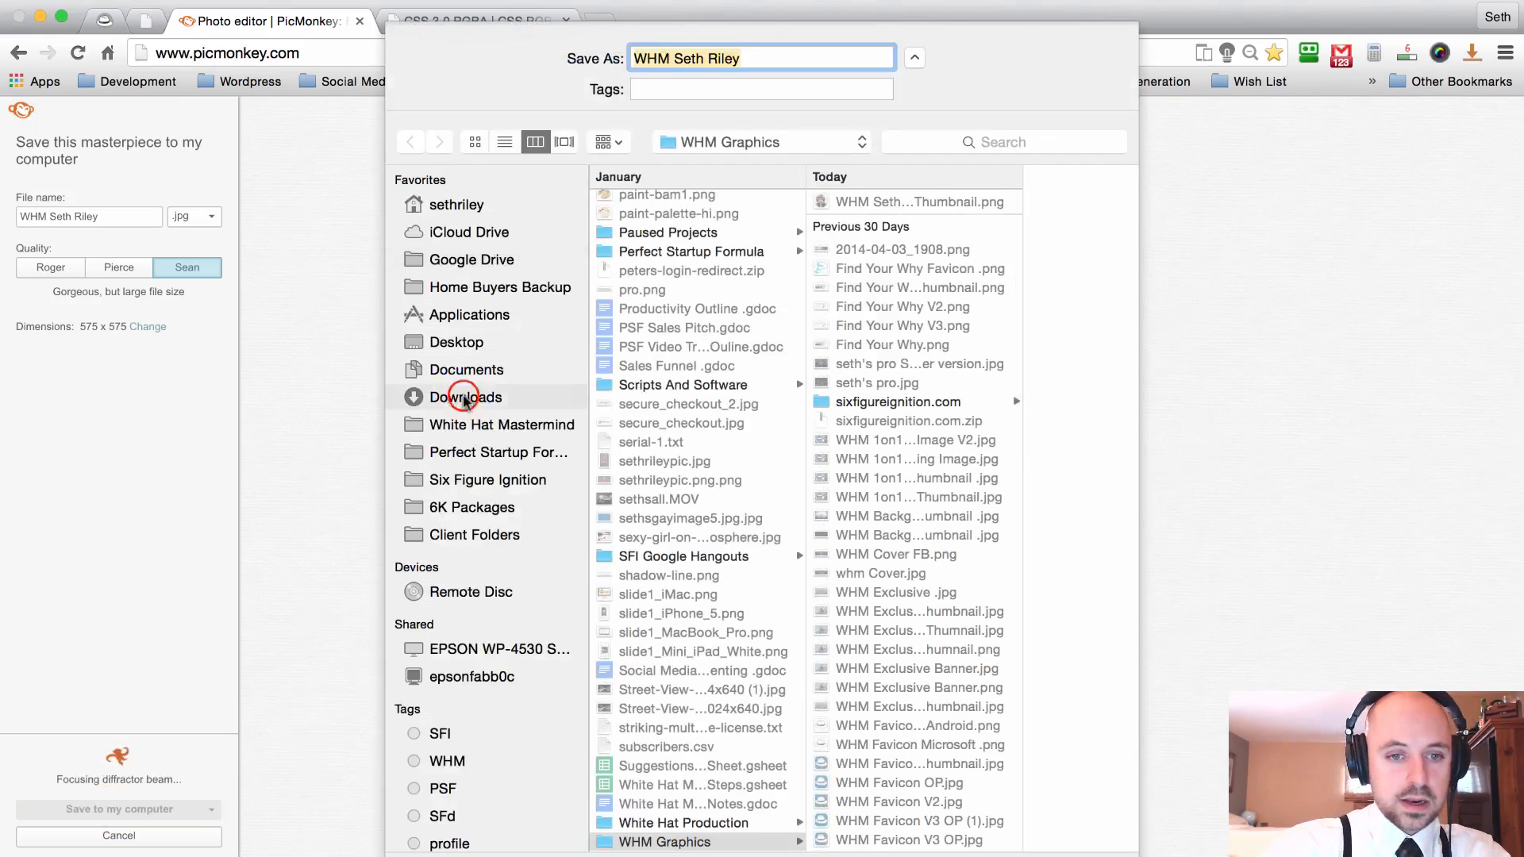
{"action": "key", "text": "Return"}
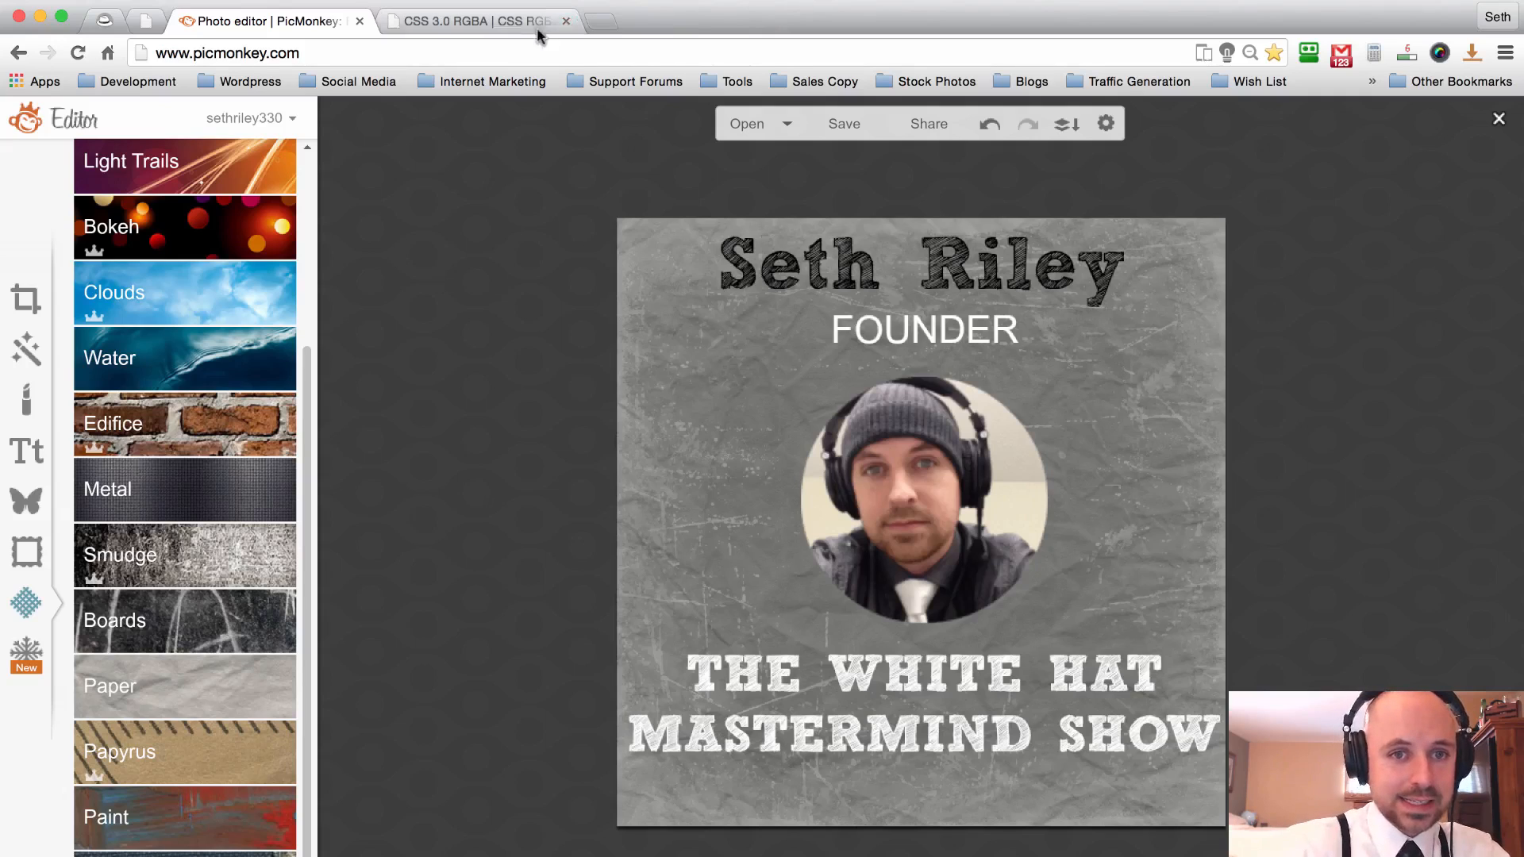
In a new tab, open the Kraken.io Web Interface bookmark from the Tools folder.
{"action": "left_click", "coordinate": [504, 27]}
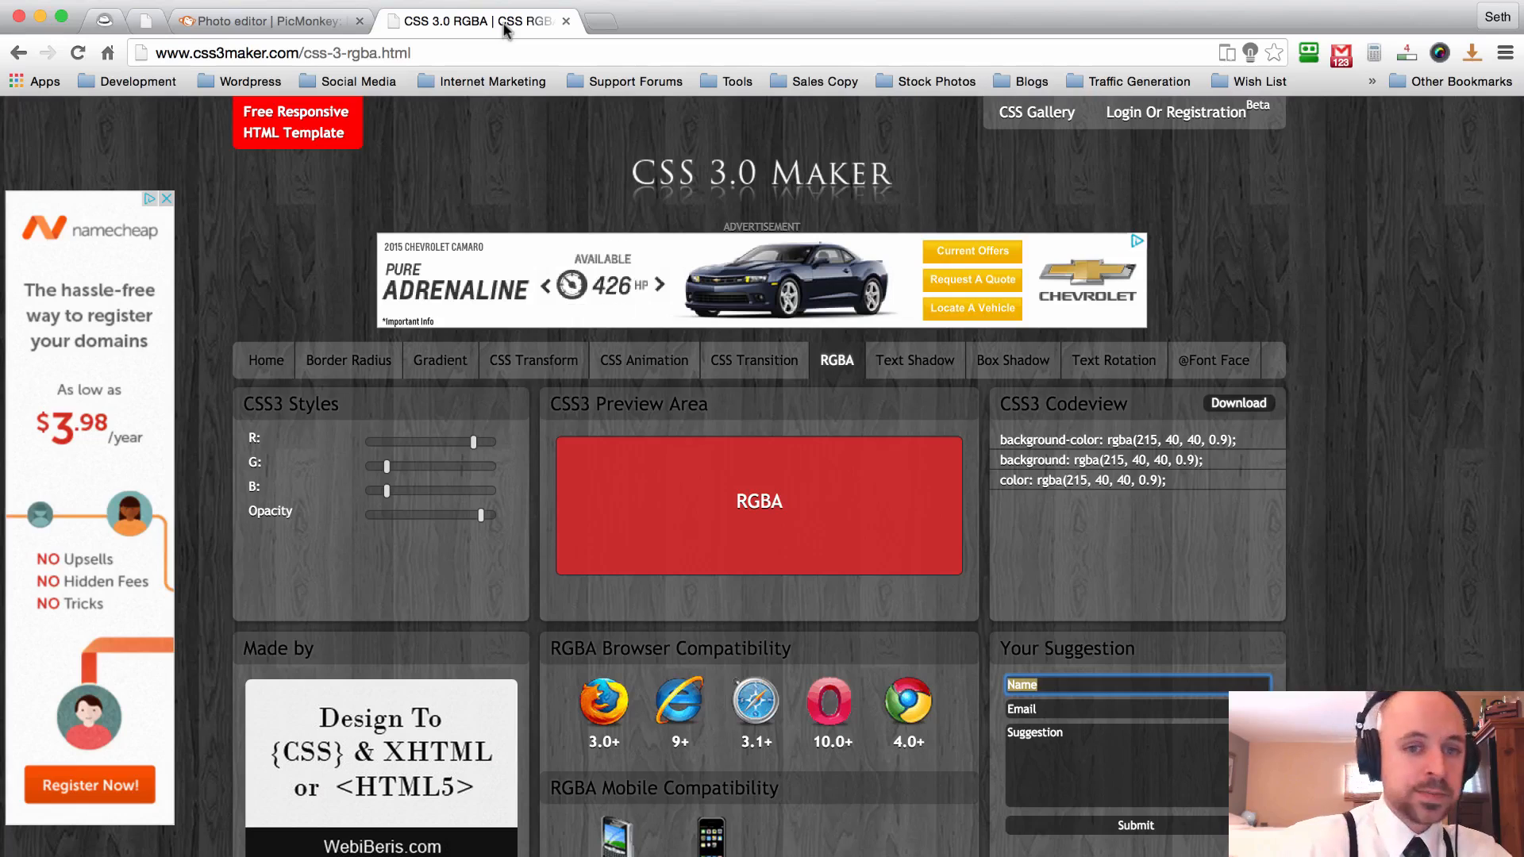
{"action": "left_click", "coordinate": [300, 31]}
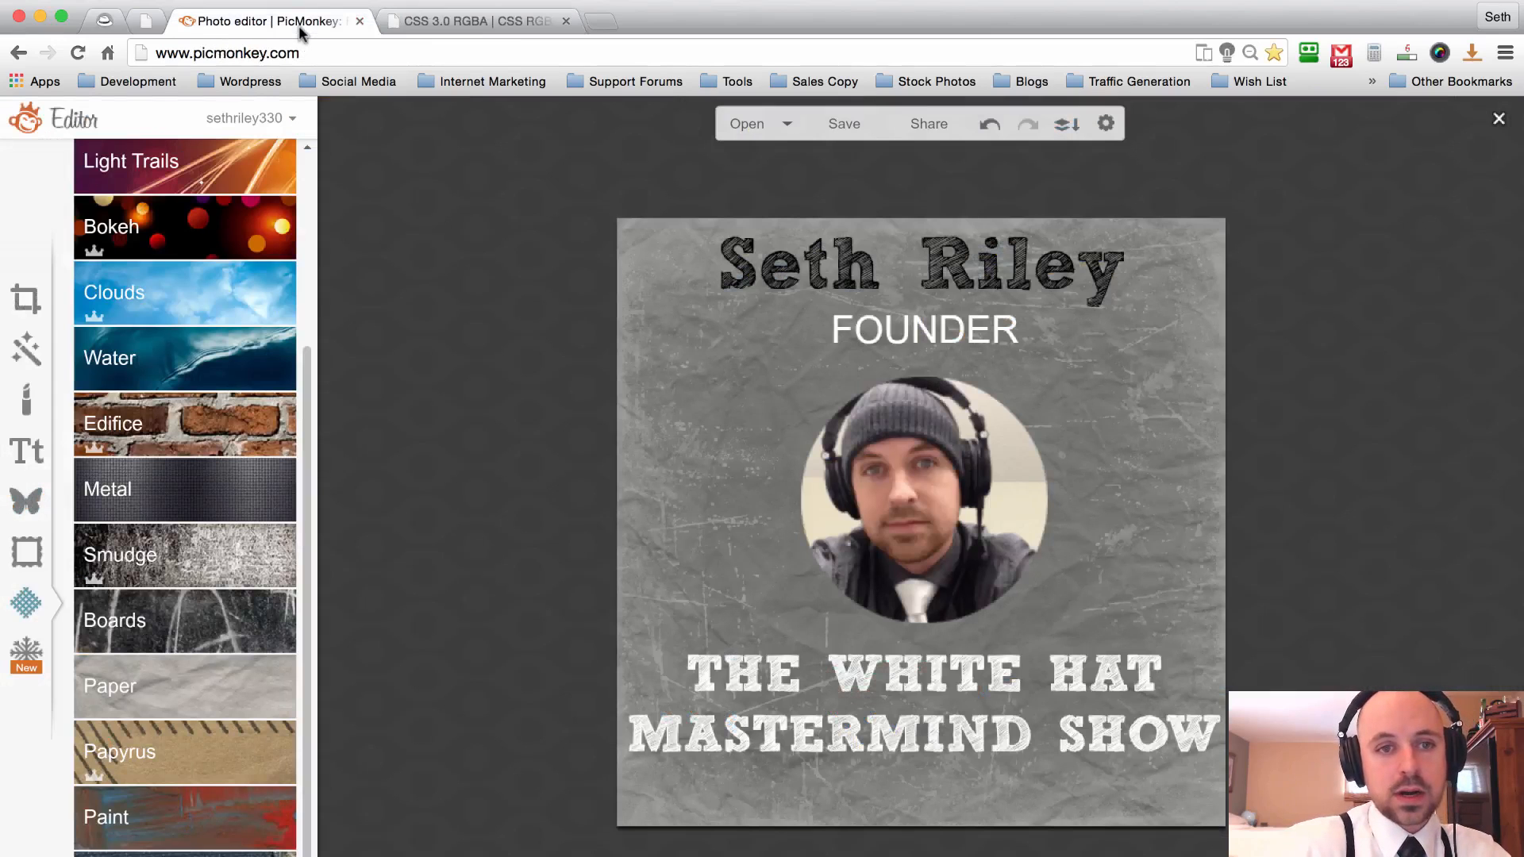
{"action": "left_click", "coordinate": [609, 20]}
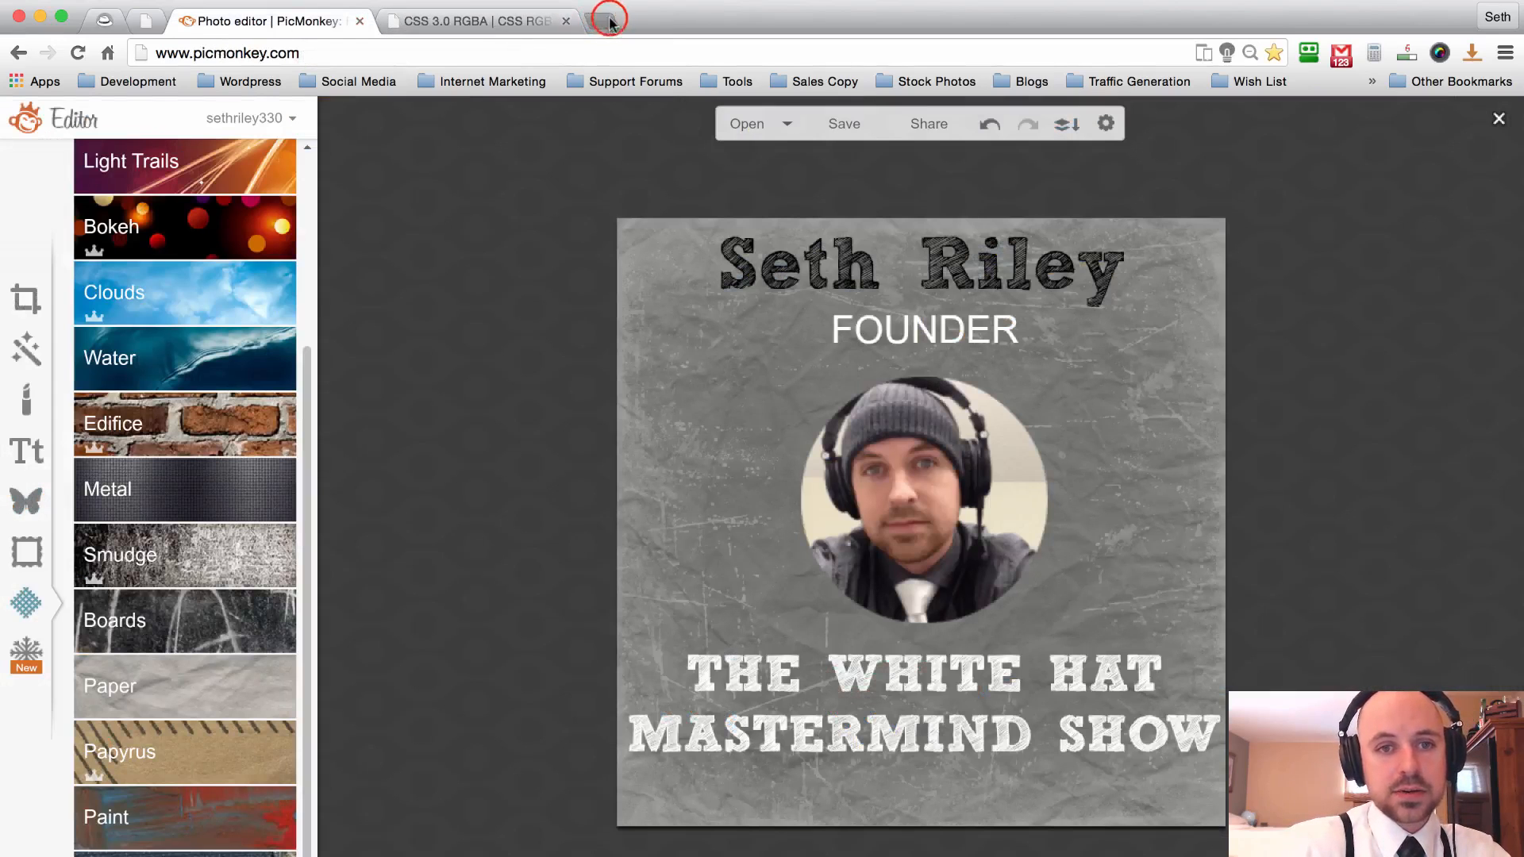
{"action": "left_click", "coordinate": [735, 80]}
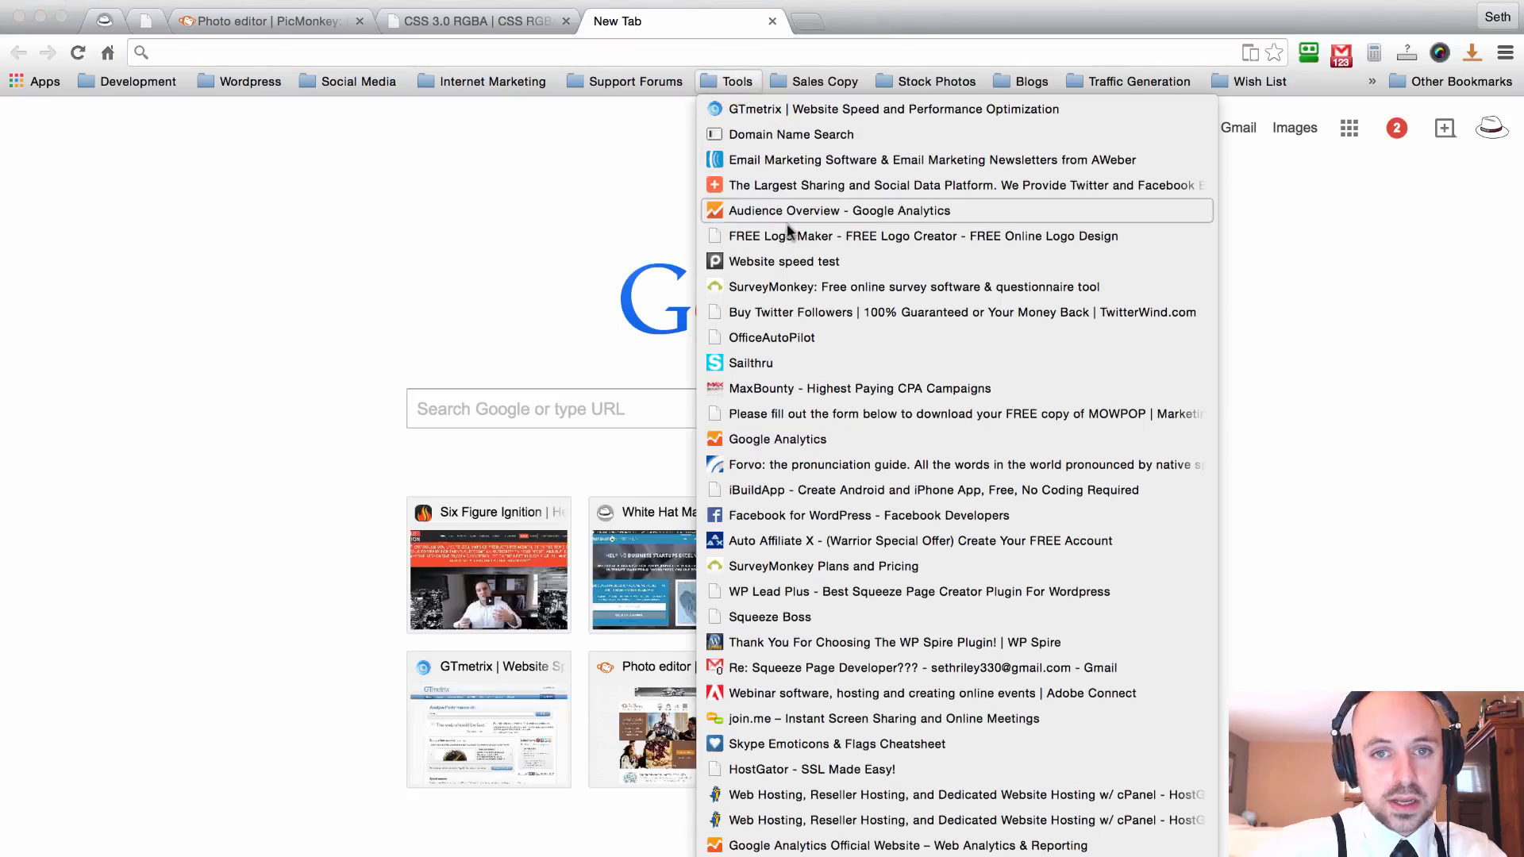
{"action": "scroll", "coordinate": [787, 224], "scroll_direction": "down", "scroll_amount": 10}
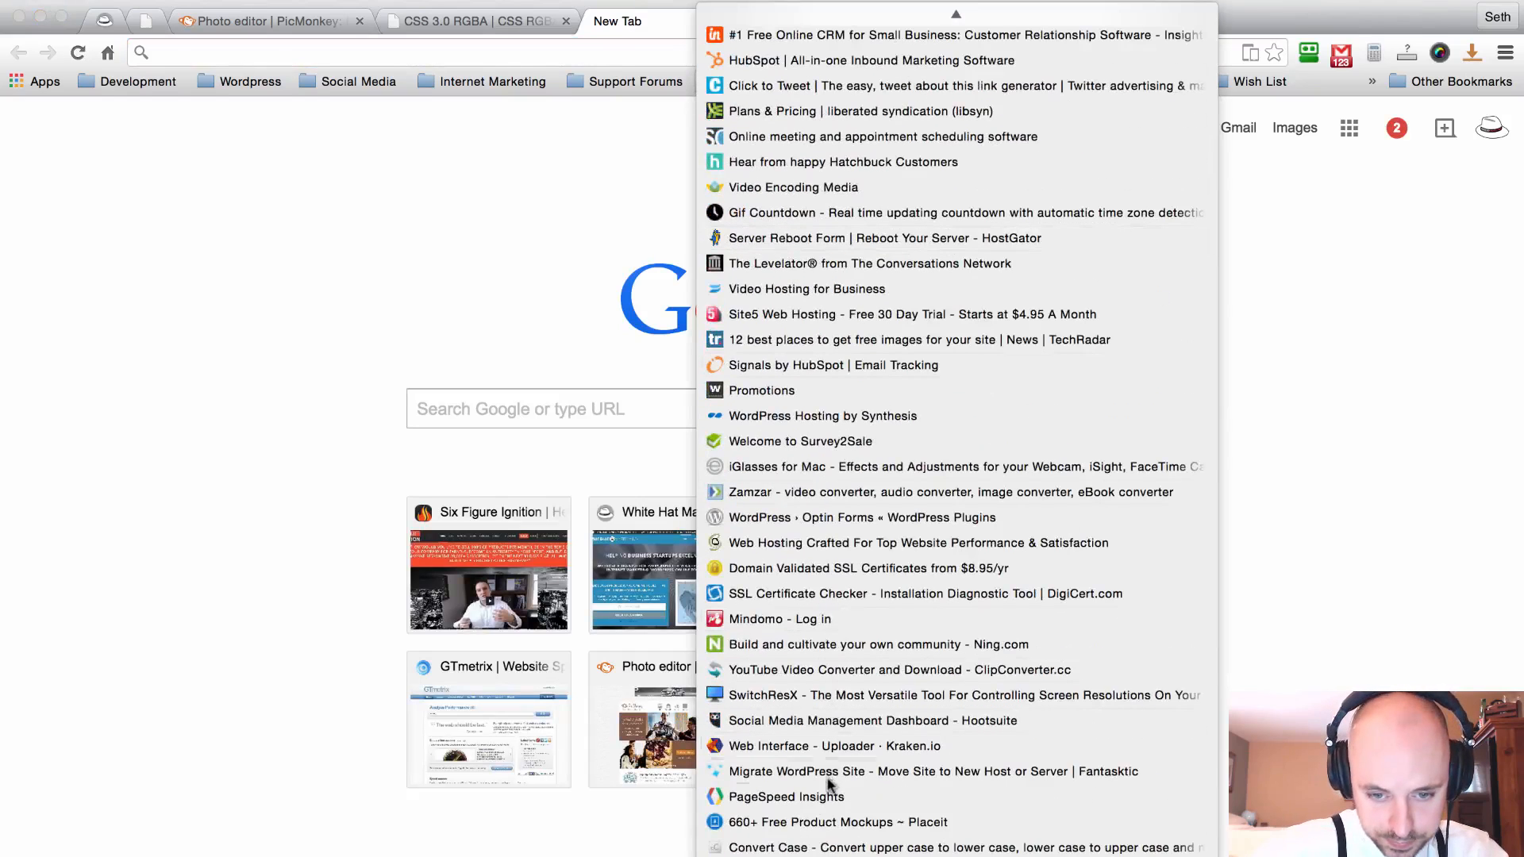
{"action": "left_click", "coordinate": [796, 746]}
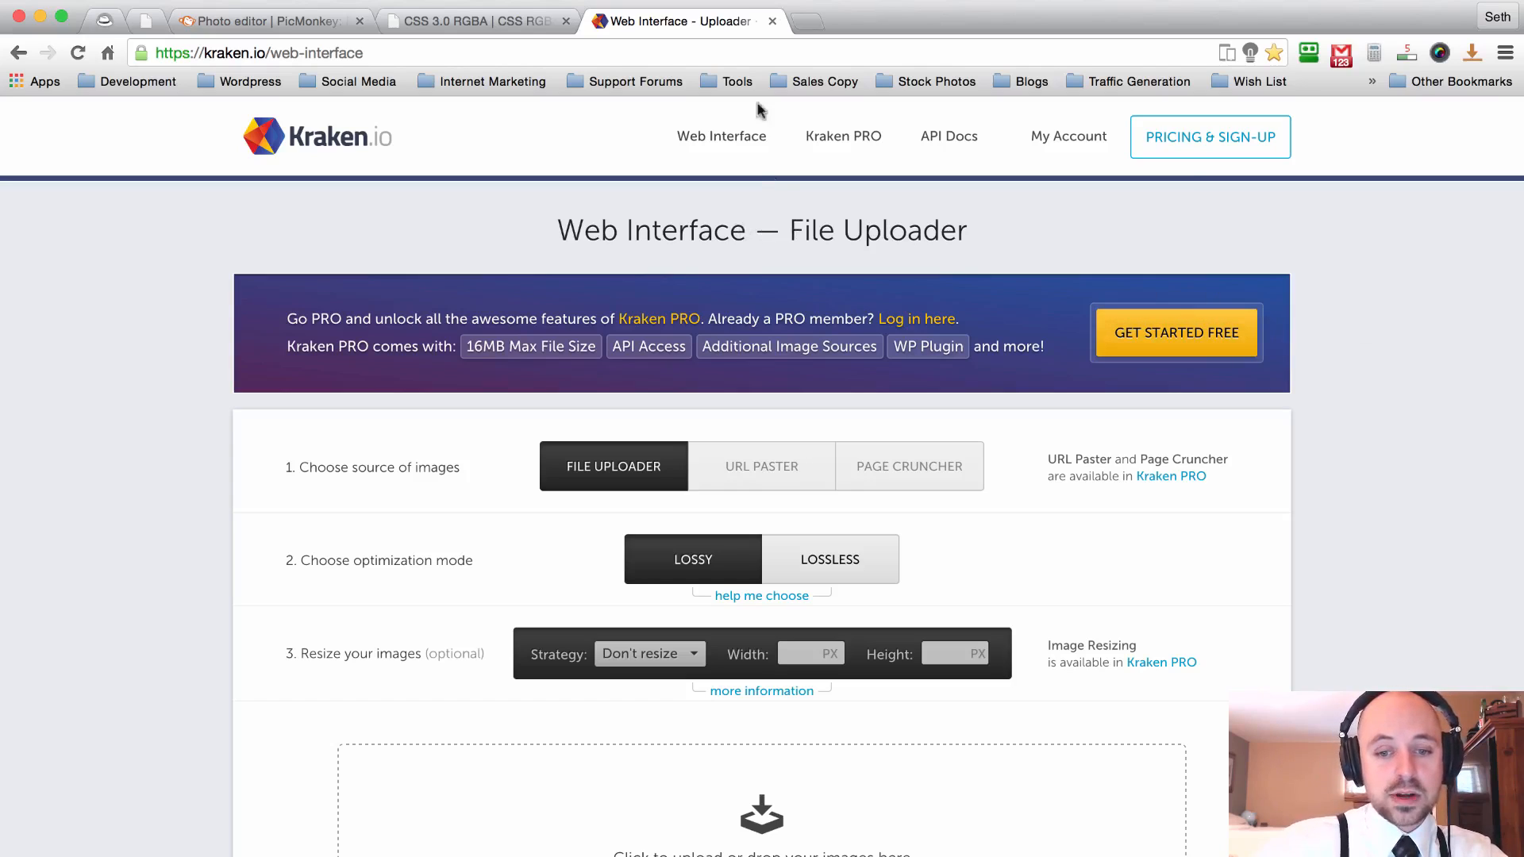
{"action": "scroll", "coordinate": [826, 238], "scroll_direction": "down", "scroll_amount": 5}
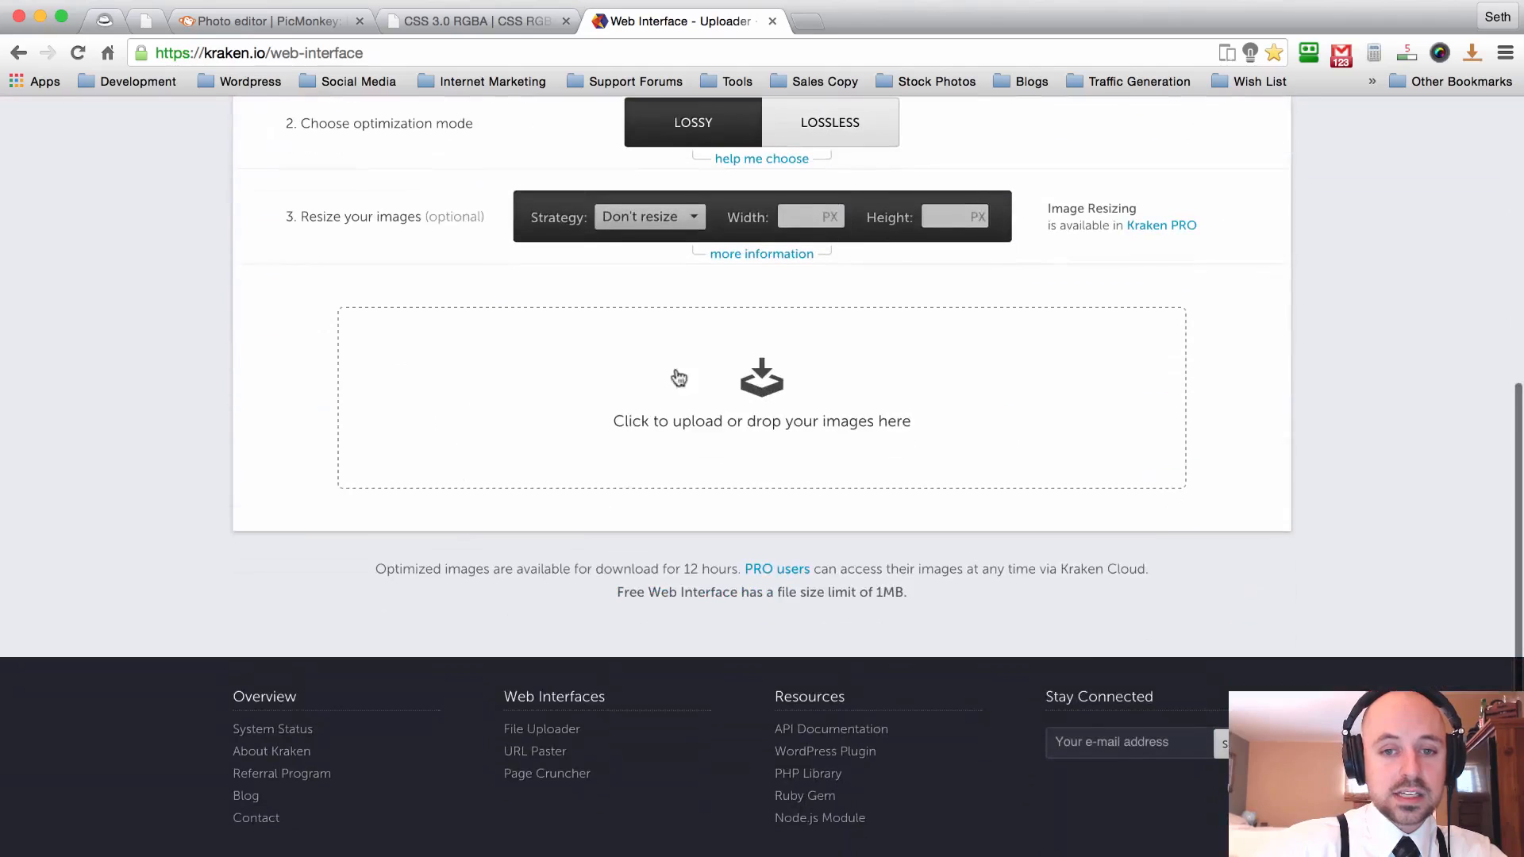
{"action": "left_click", "coordinate": [703, 394]}
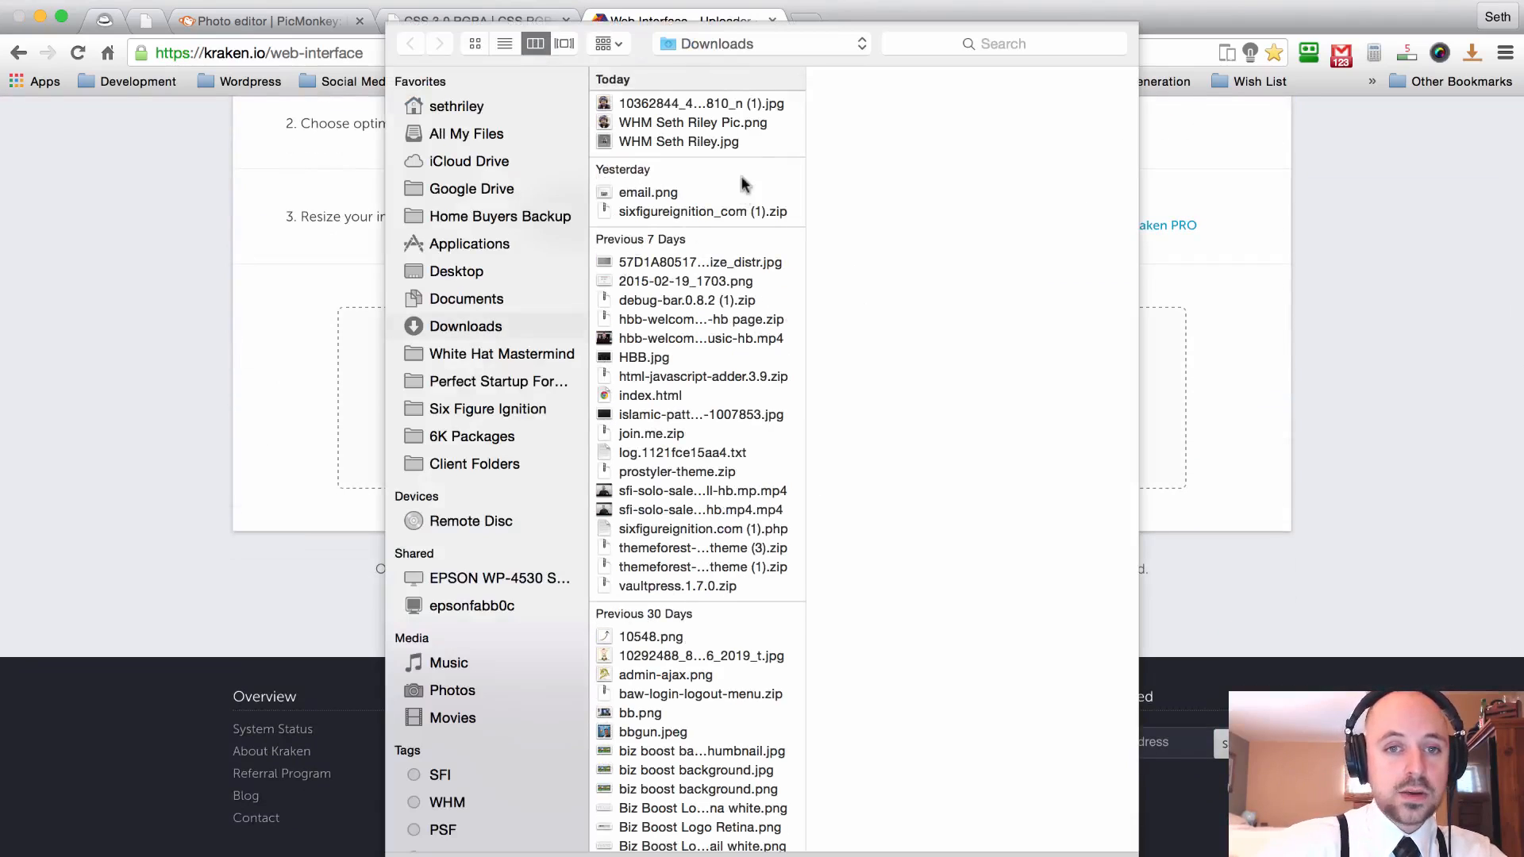
{"action": "left_click", "coordinate": [648, 141]}
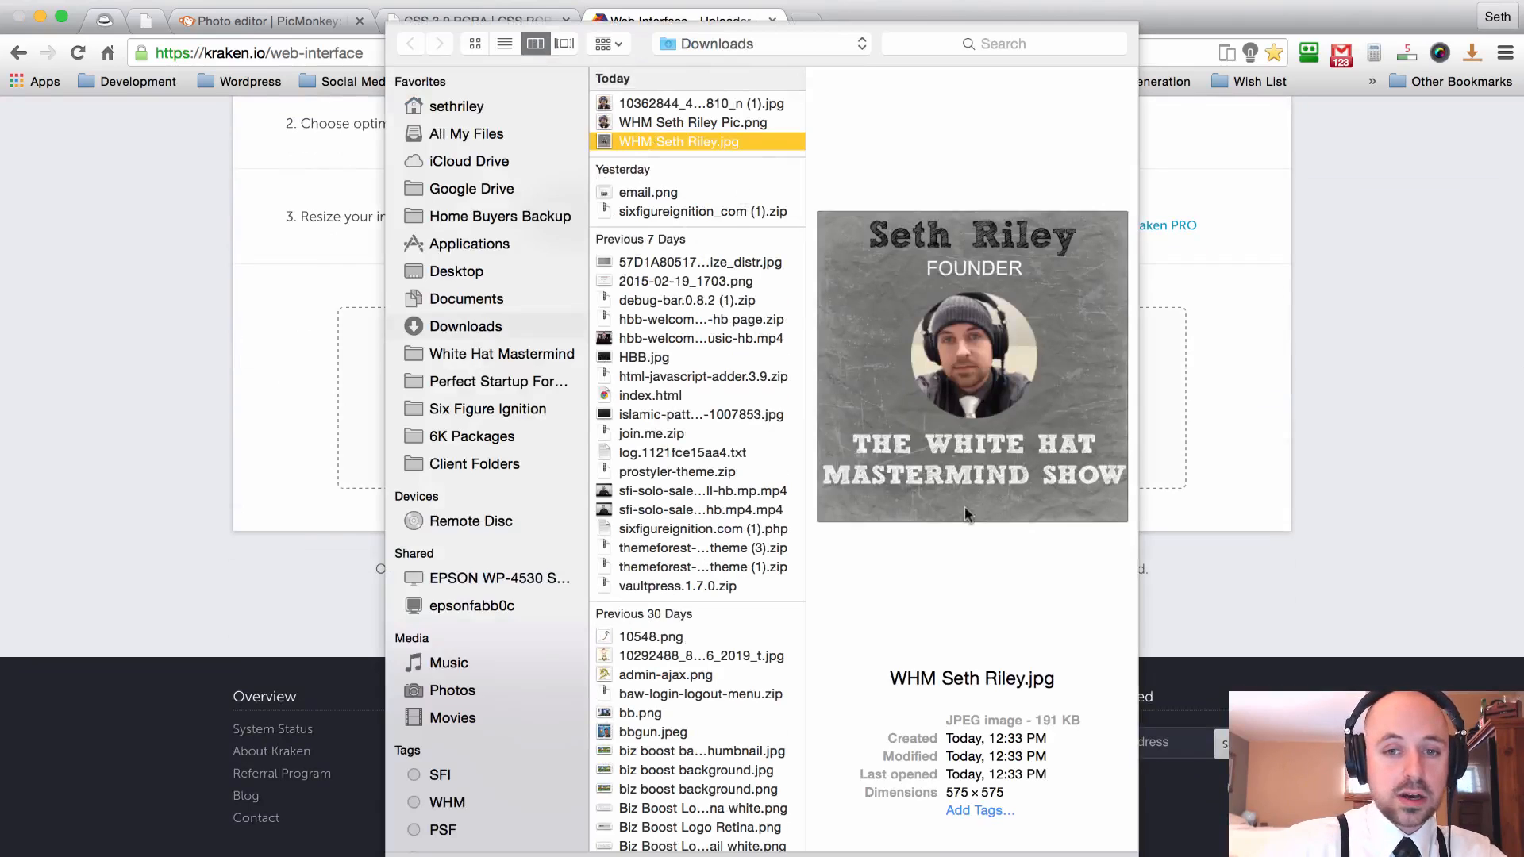
{"action": "key", "text": "Return"}
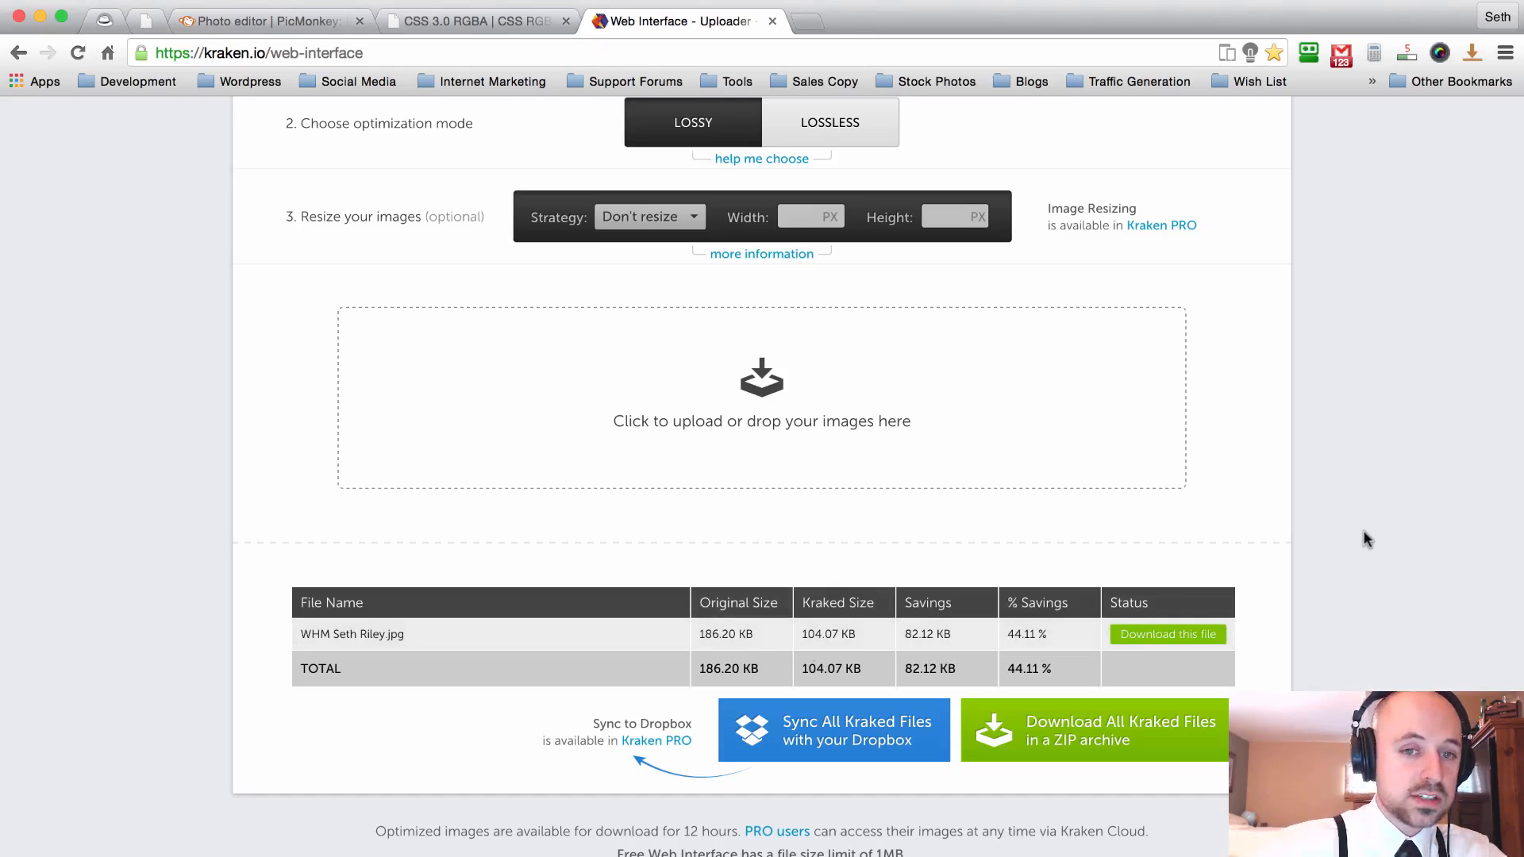
{"action": "scroll", "coordinate": [1390, 539], "scroll_direction": "up", "scroll_amount": 1}
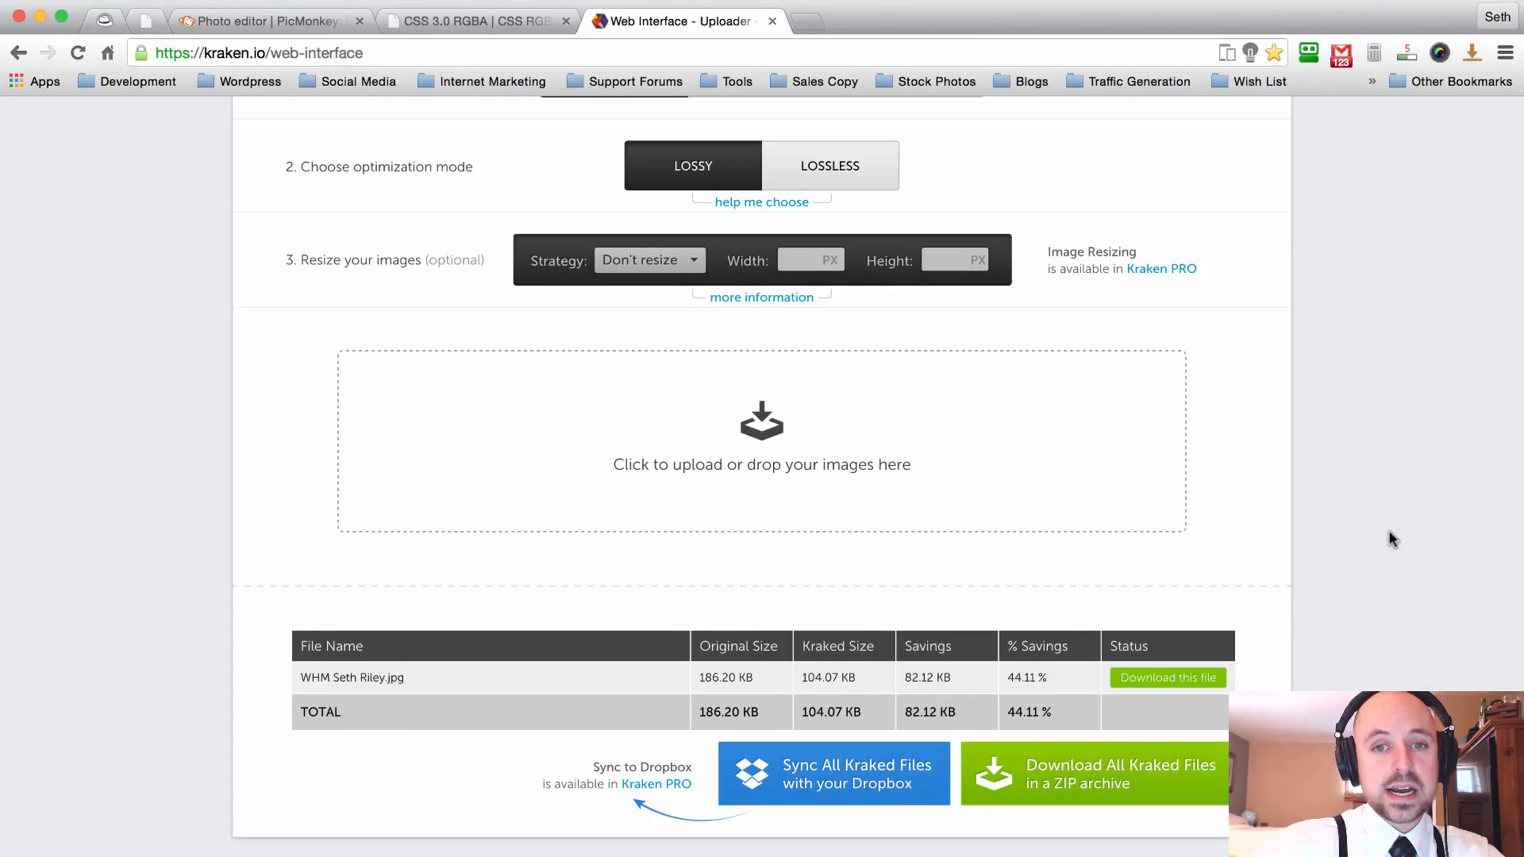
{"action": "scroll", "coordinate": [1390, 539], "scroll_direction": "up", "scroll_amount": 2}
{"action": "scroll", "coordinate": [1390, 540], "scroll_direction": "down", "scroll_amount": 2}
{"action": "scroll", "coordinate": [1390, 539], "scroll_direction": "up", "scroll_amount": 4}
{"action": "scroll", "coordinate": [1390, 540], "scroll_direction": "down", "scroll_amount": 5}
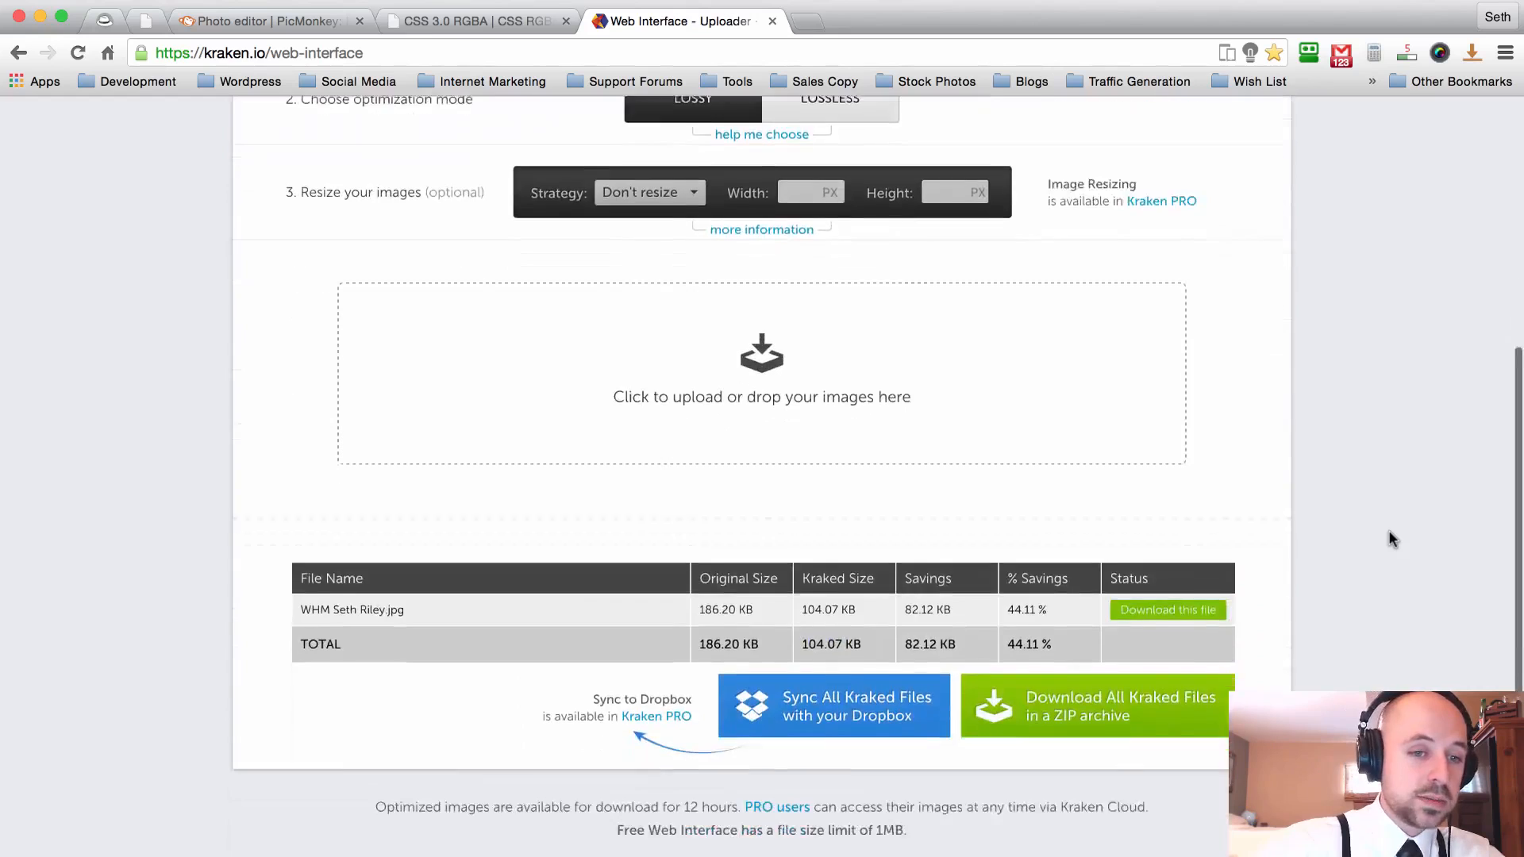
{"action": "scroll", "coordinate": [1390, 539], "scroll_direction": "down", "scroll_amount": 2}
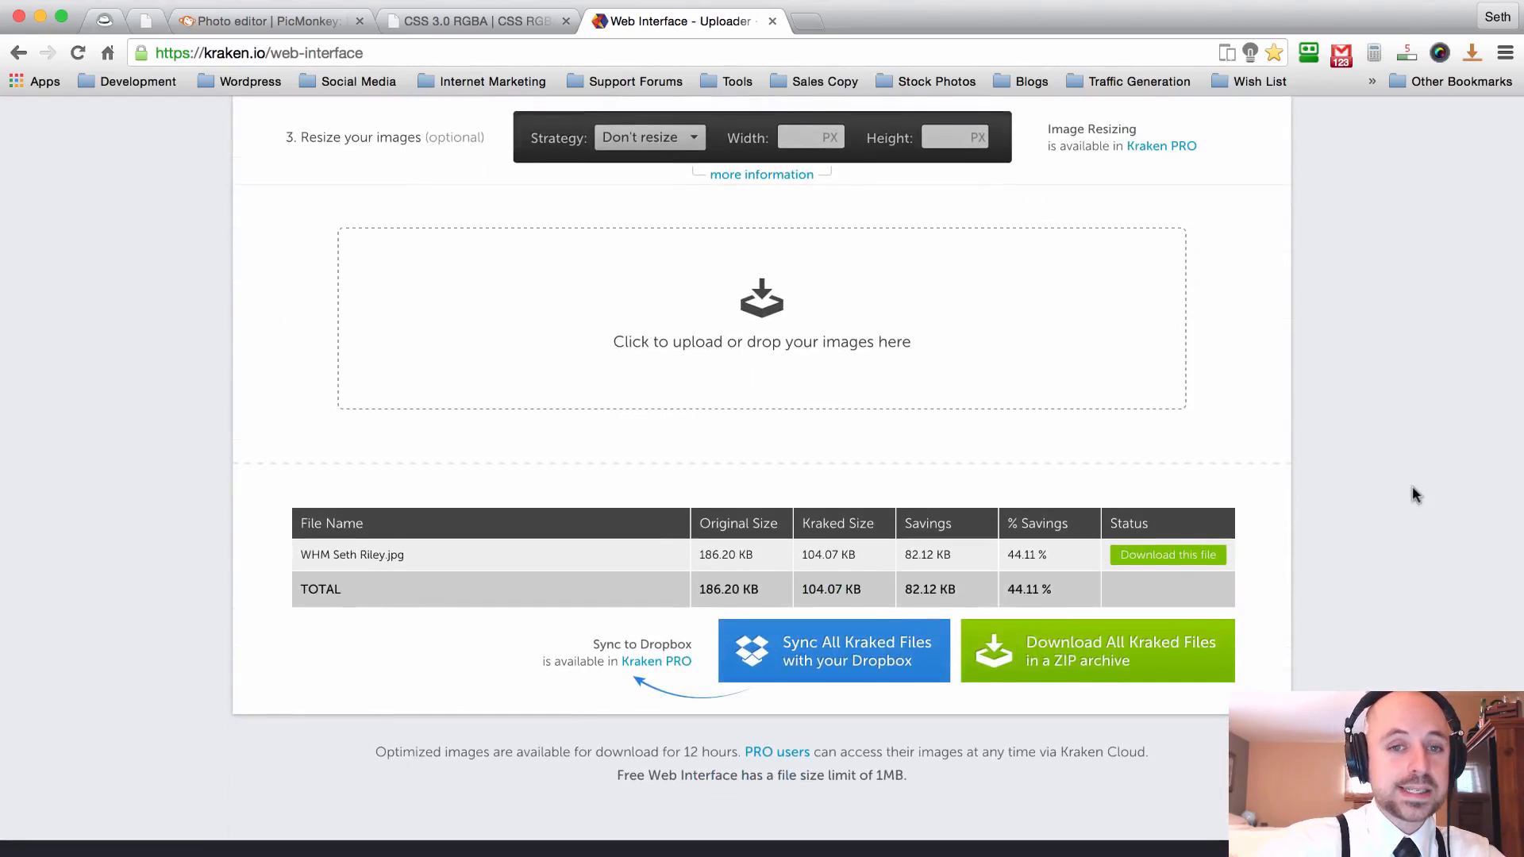
{"action": "scroll", "coordinate": [1412, 488], "scroll_direction": "up", "scroll_amount": 10}
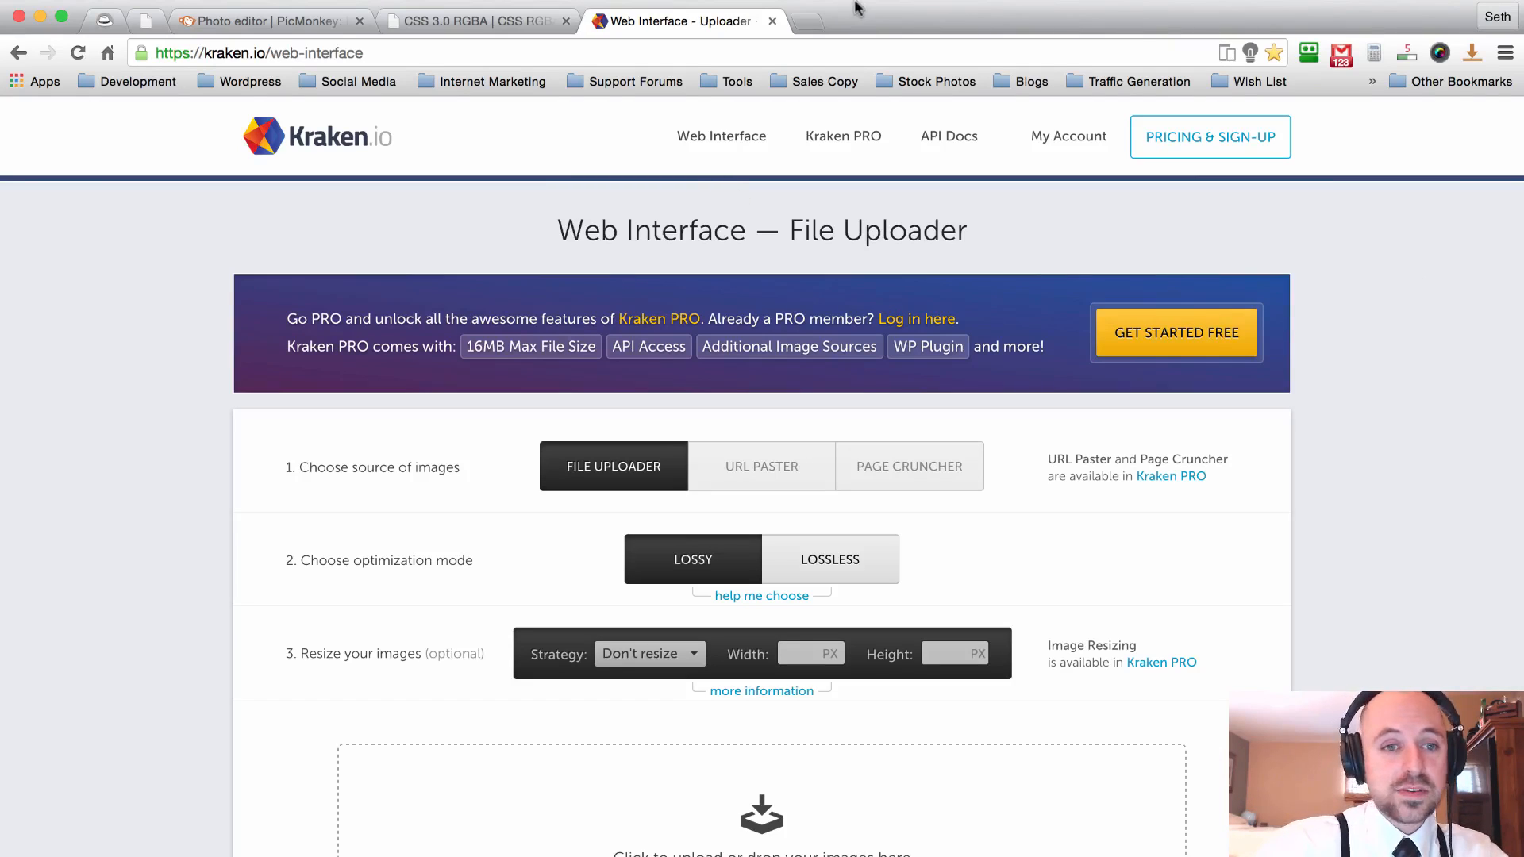
{"action": "scroll", "coordinate": [1438, 270], "scroll_direction": "down", "scroll_amount": 3}
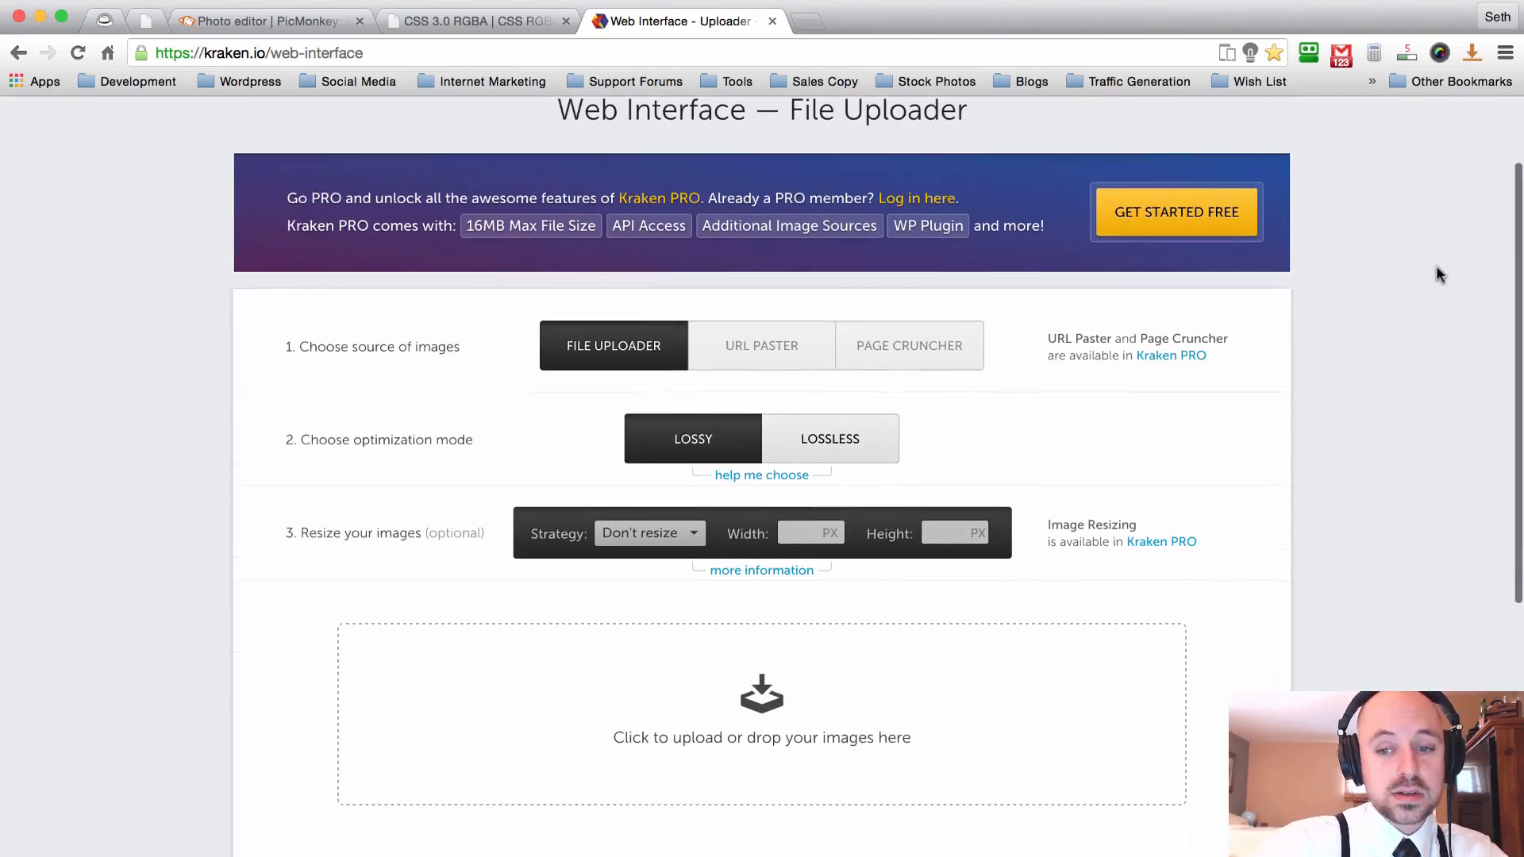
{"action": "scroll", "coordinate": [1415, 273], "scroll_direction": "down", "scroll_amount": 10}
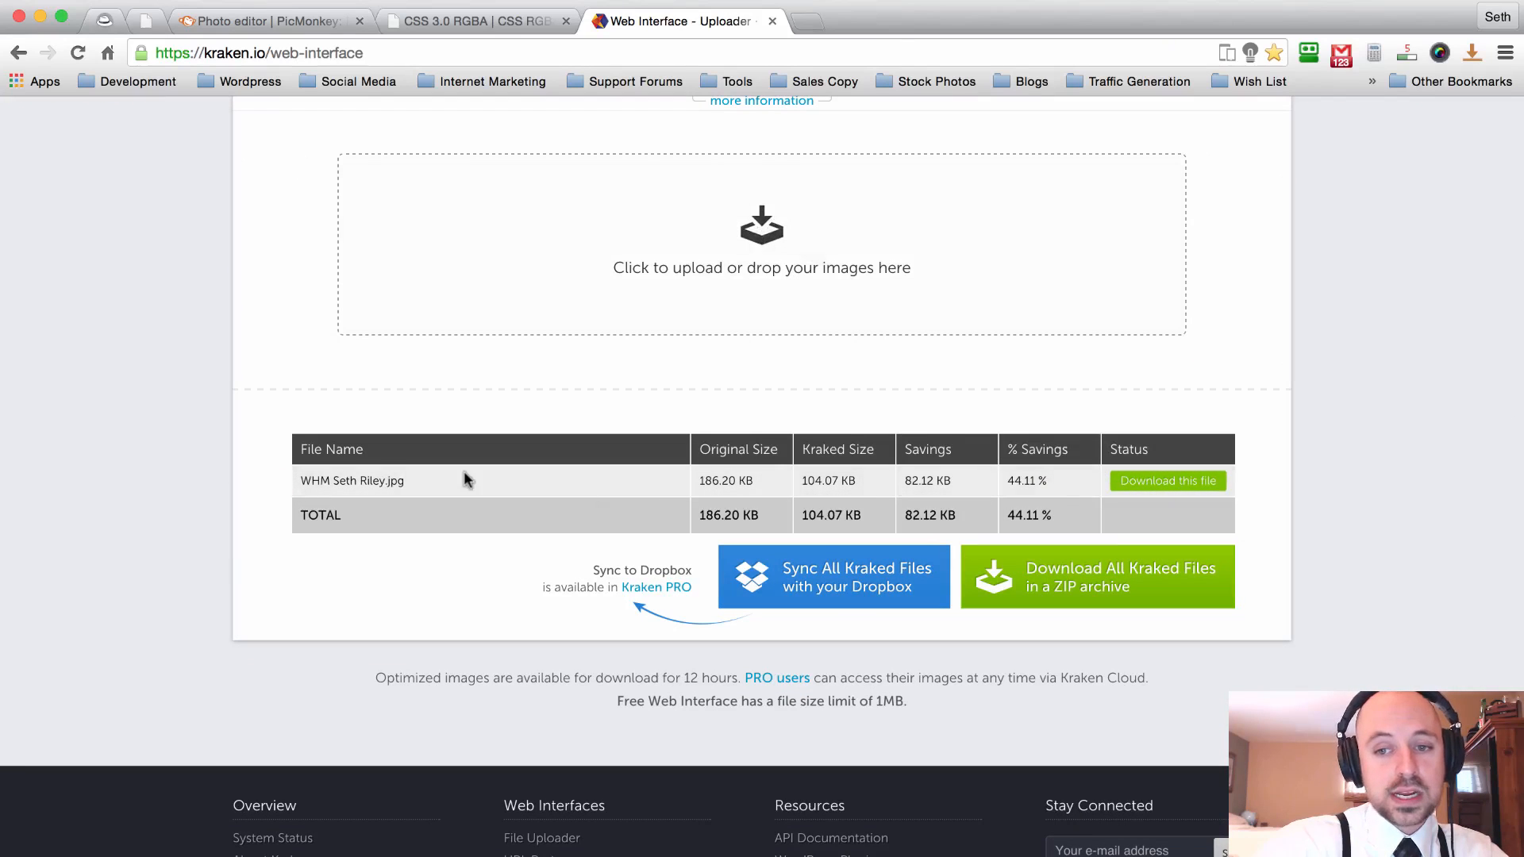
{"action": "left_click", "coordinate": [1165, 482]}
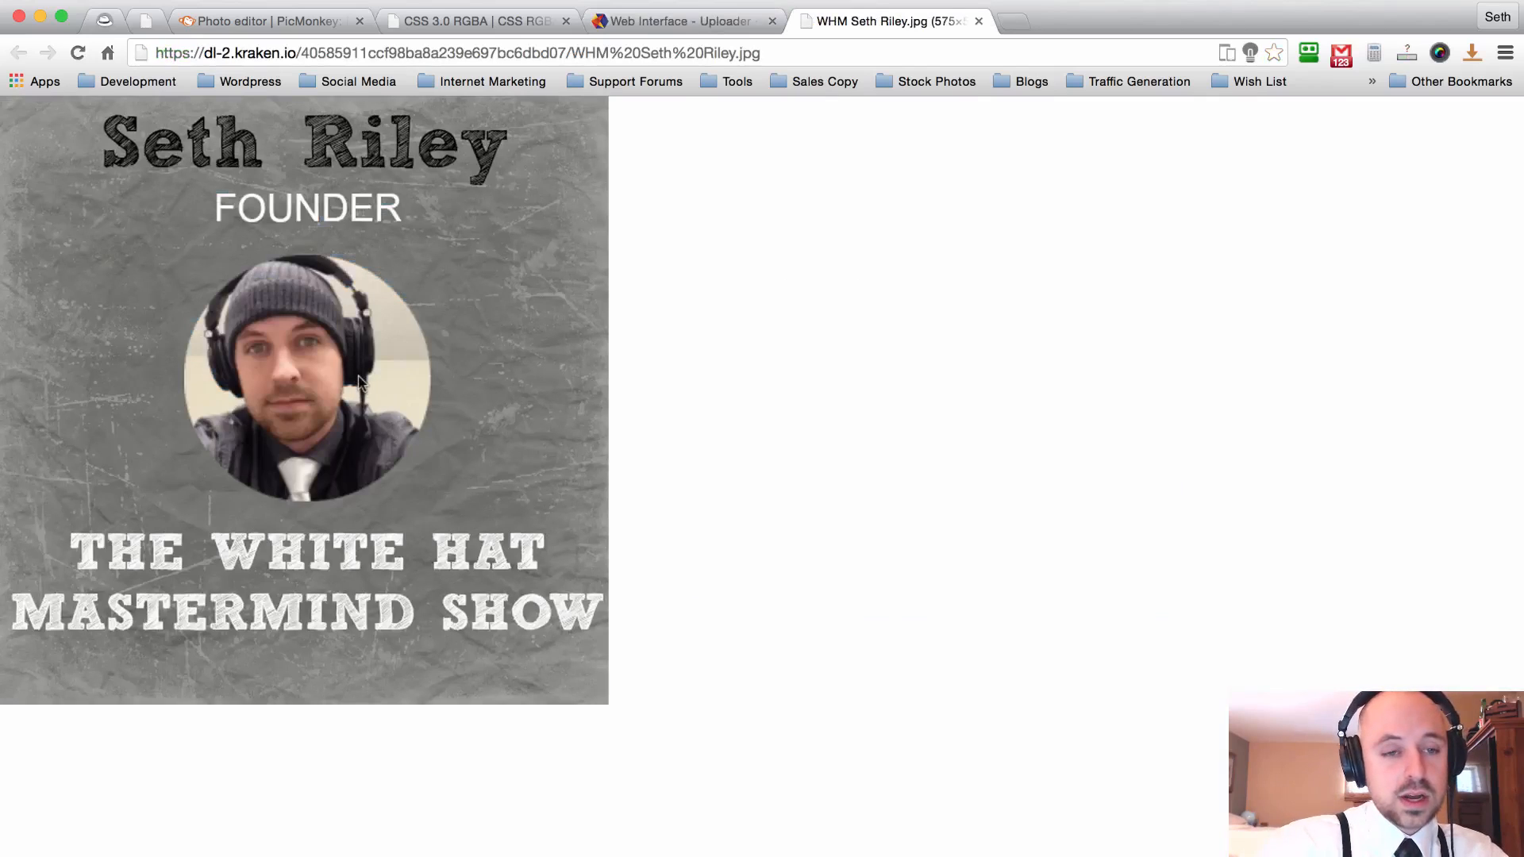
{"action": "right_click", "coordinate": [220, 402]}
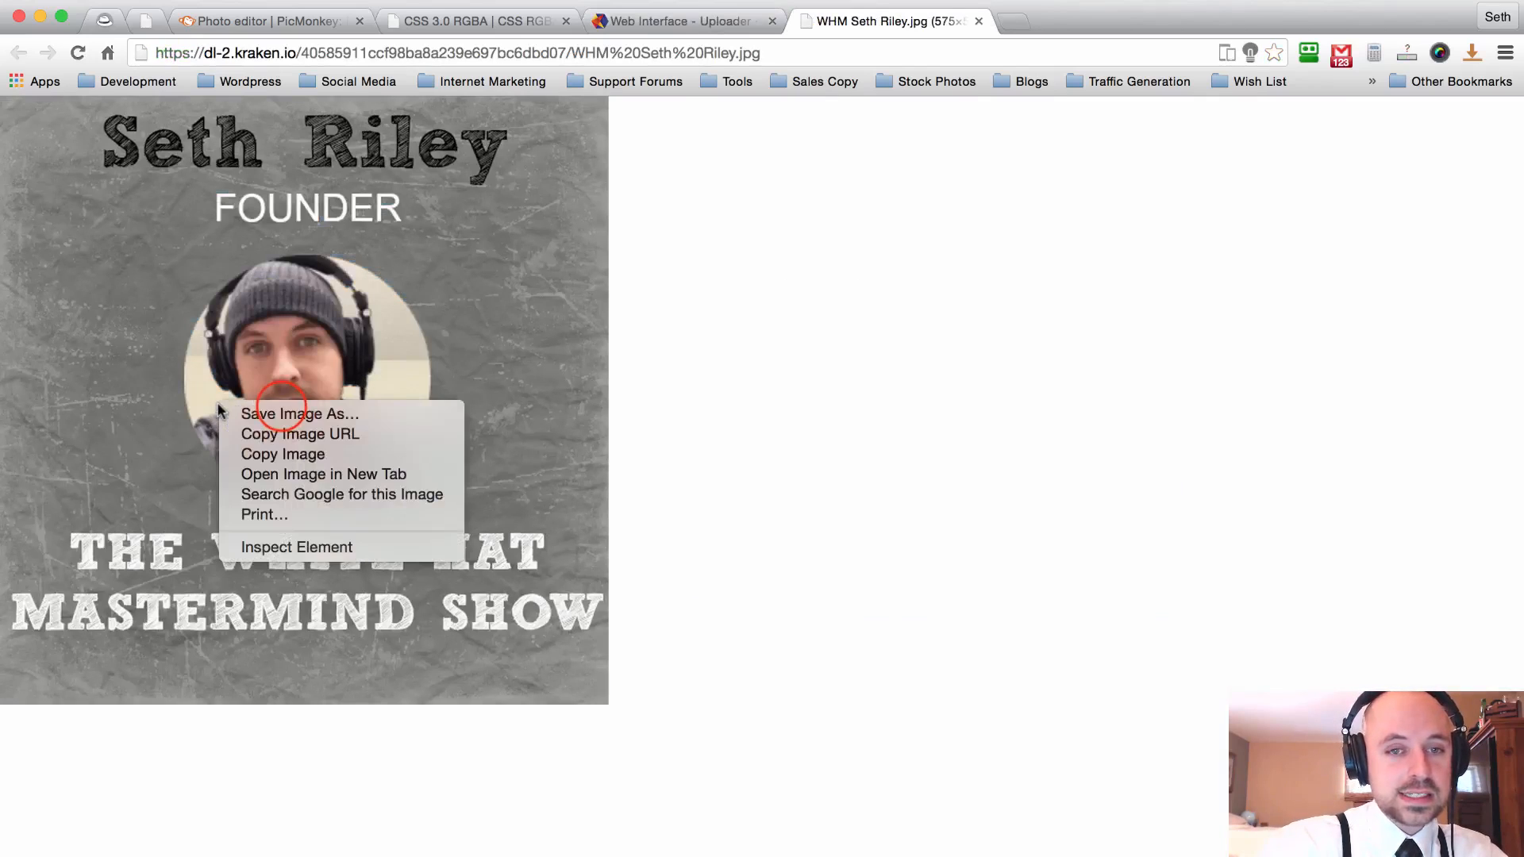
{"action": "left_click", "coordinate": [281, 411]}
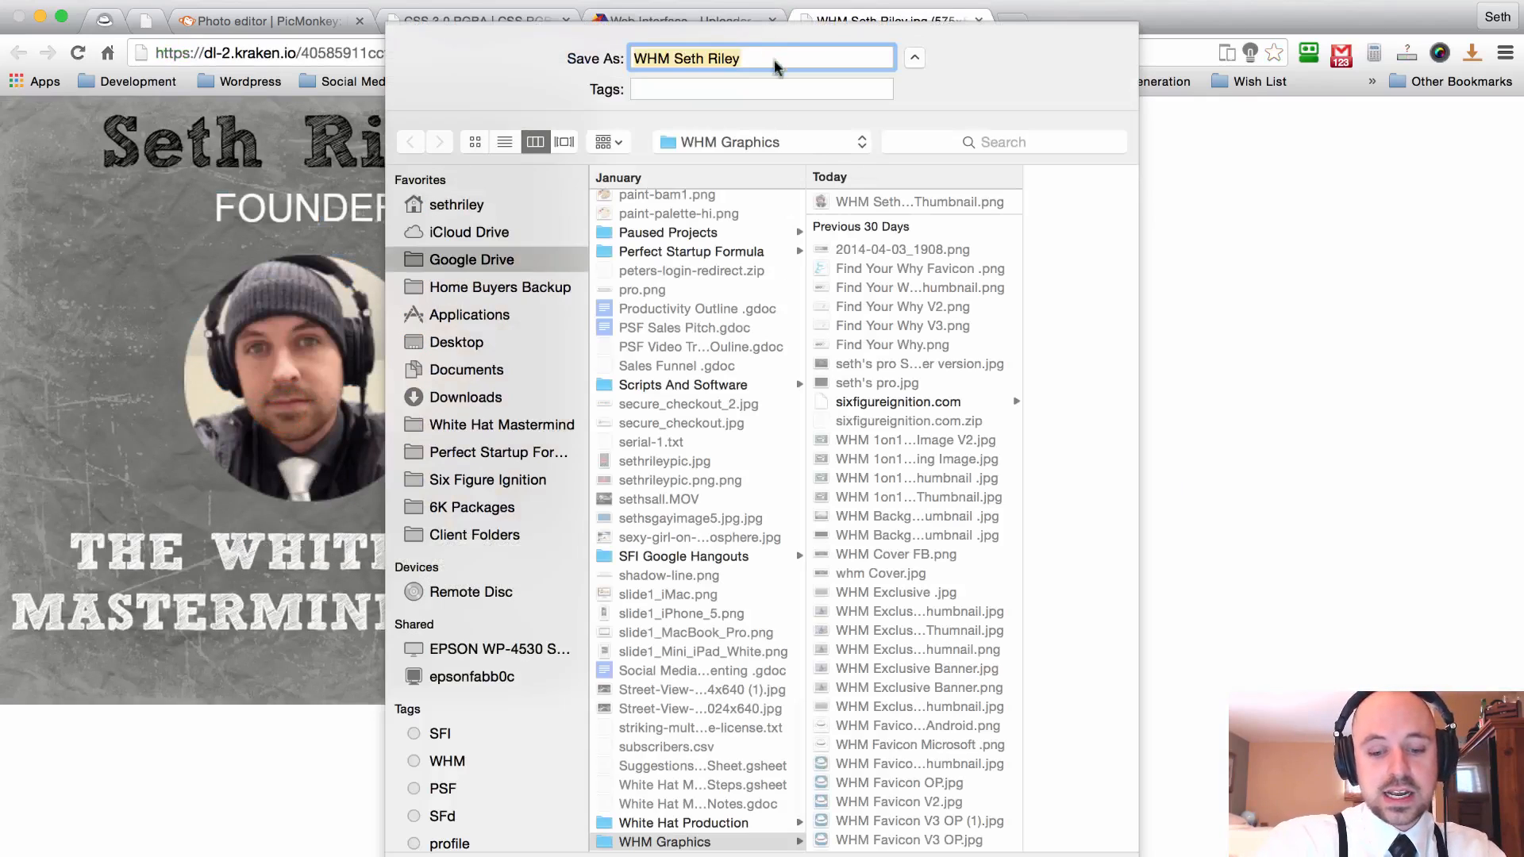
{"action": "left_click", "coordinate": [776, 63]}
{"action": "type", "text": "n"}
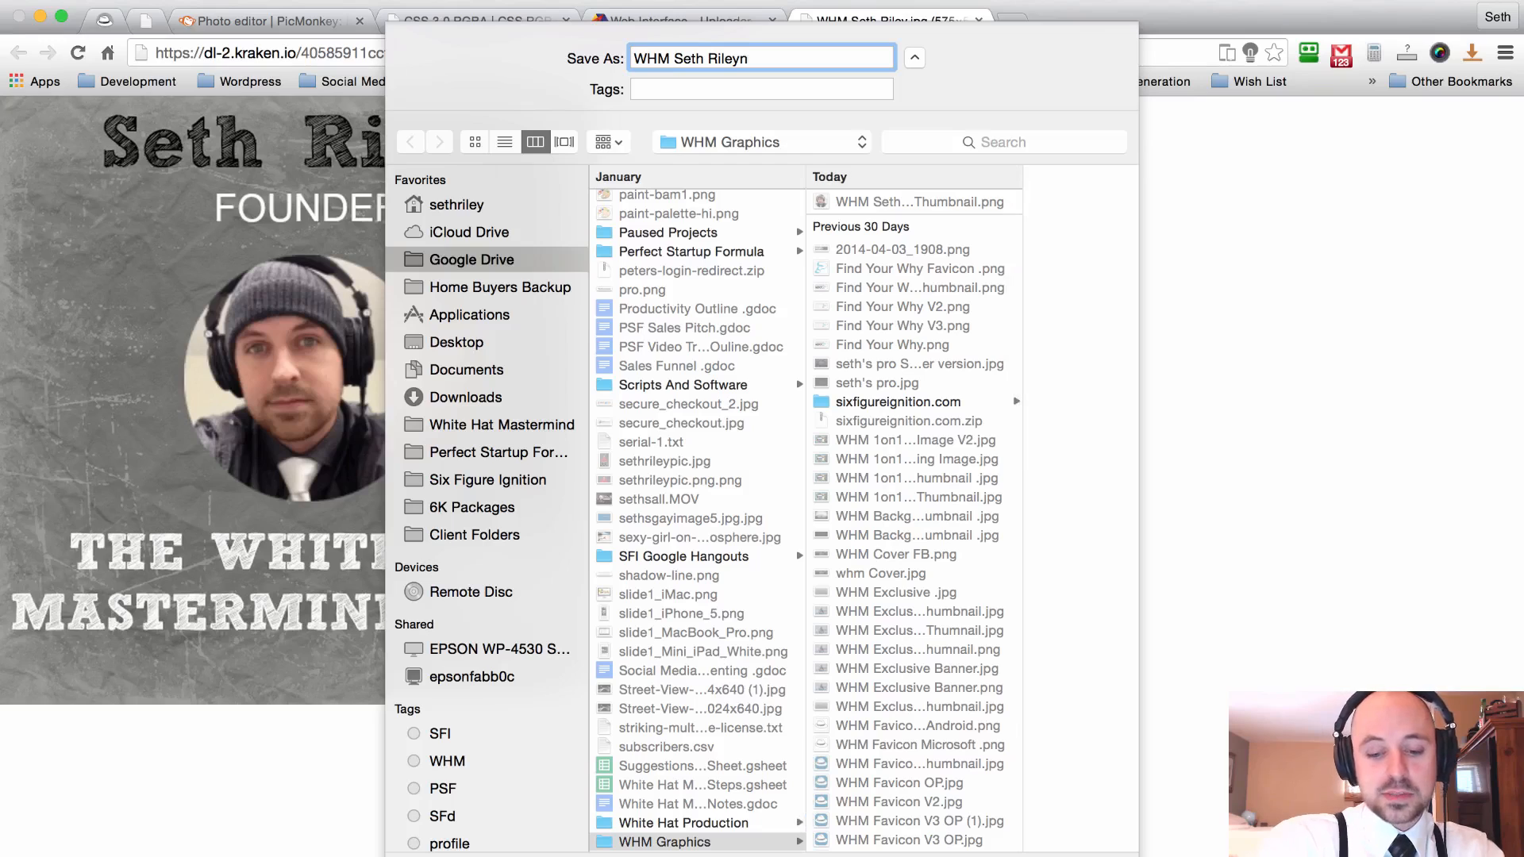
{"action": "key", "text": "BackSpace"}
{"action": "type", "text": " Thumbnail"}
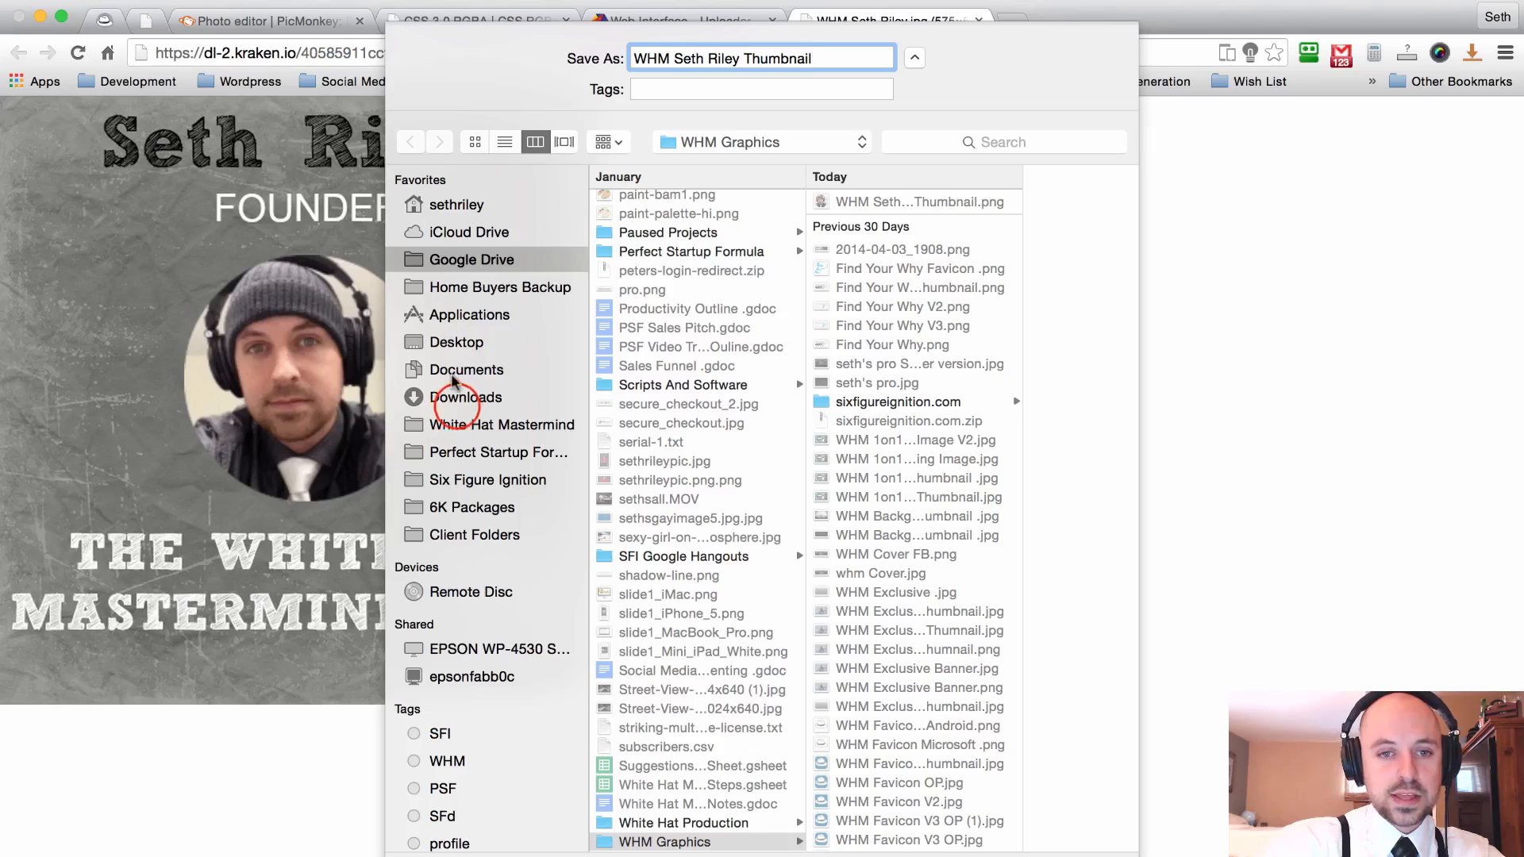
{"action": "left_click", "coordinate": [460, 397]}
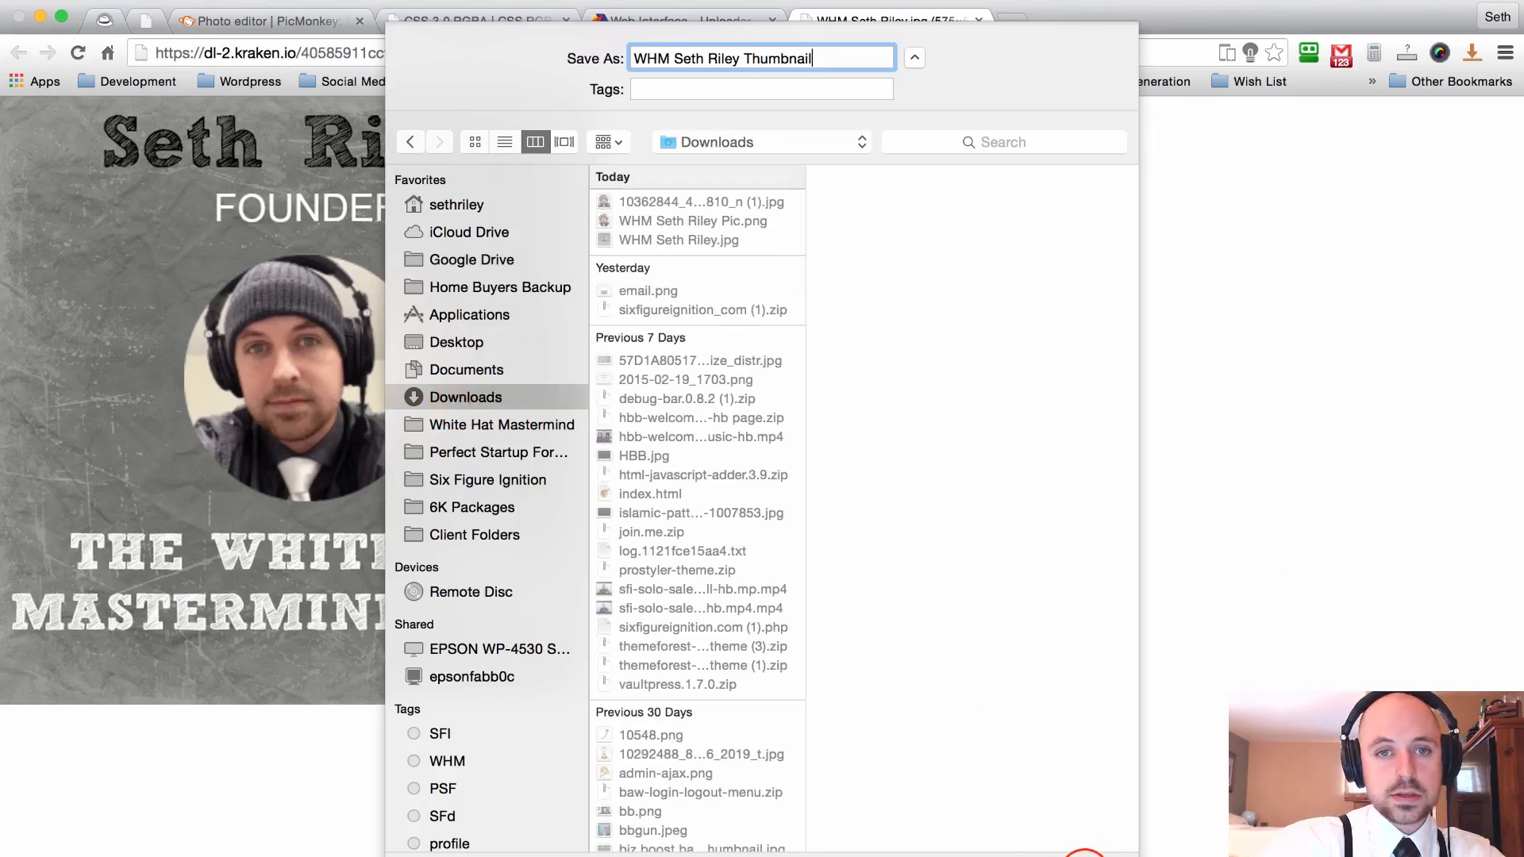
{"action": "key", "text": "Return"}
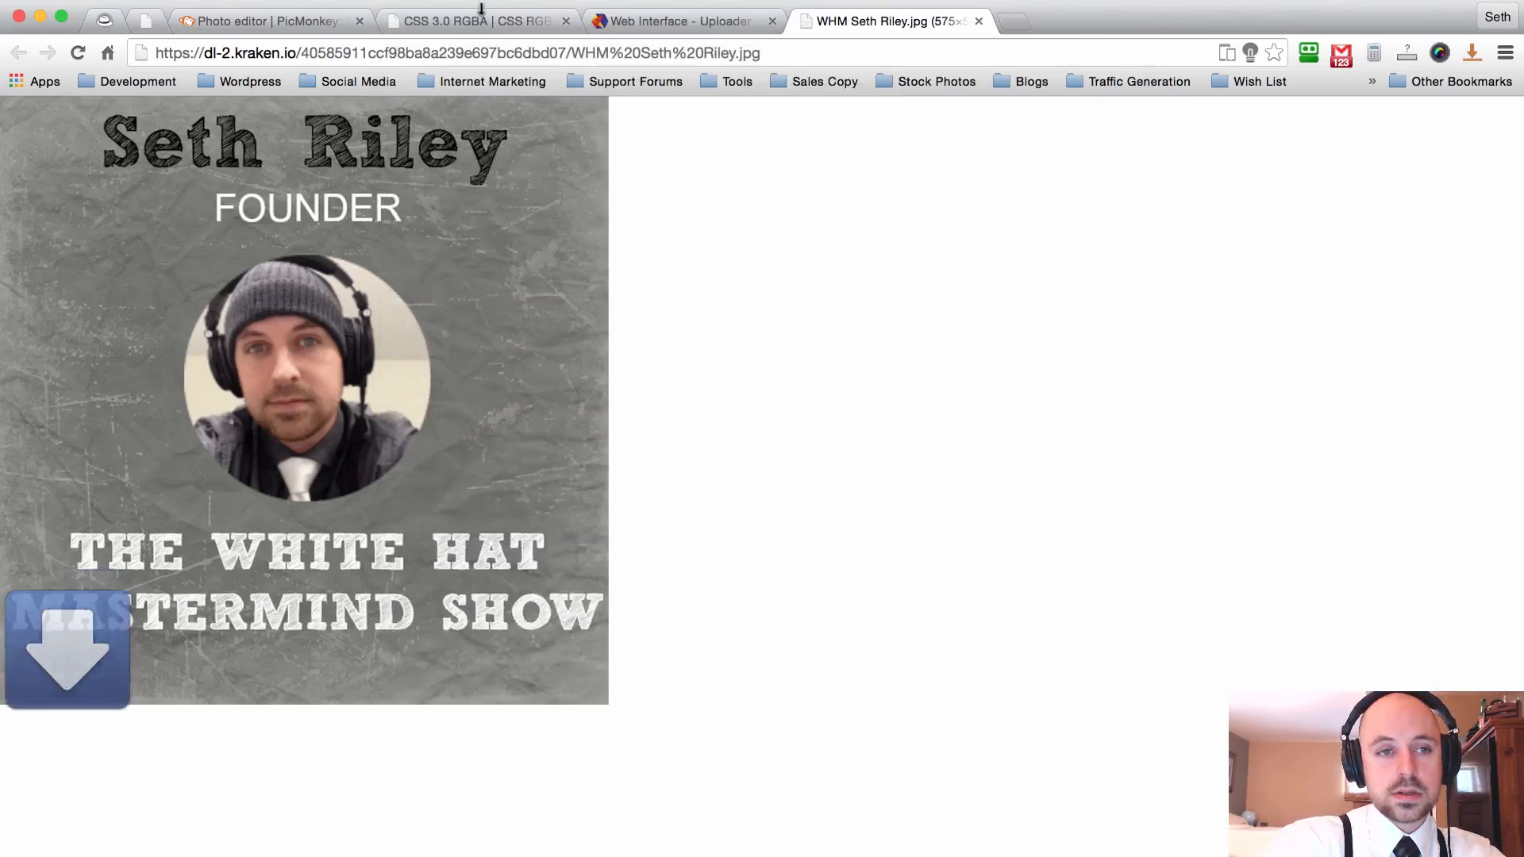
{"action": "left_click", "coordinate": [132, 21]}
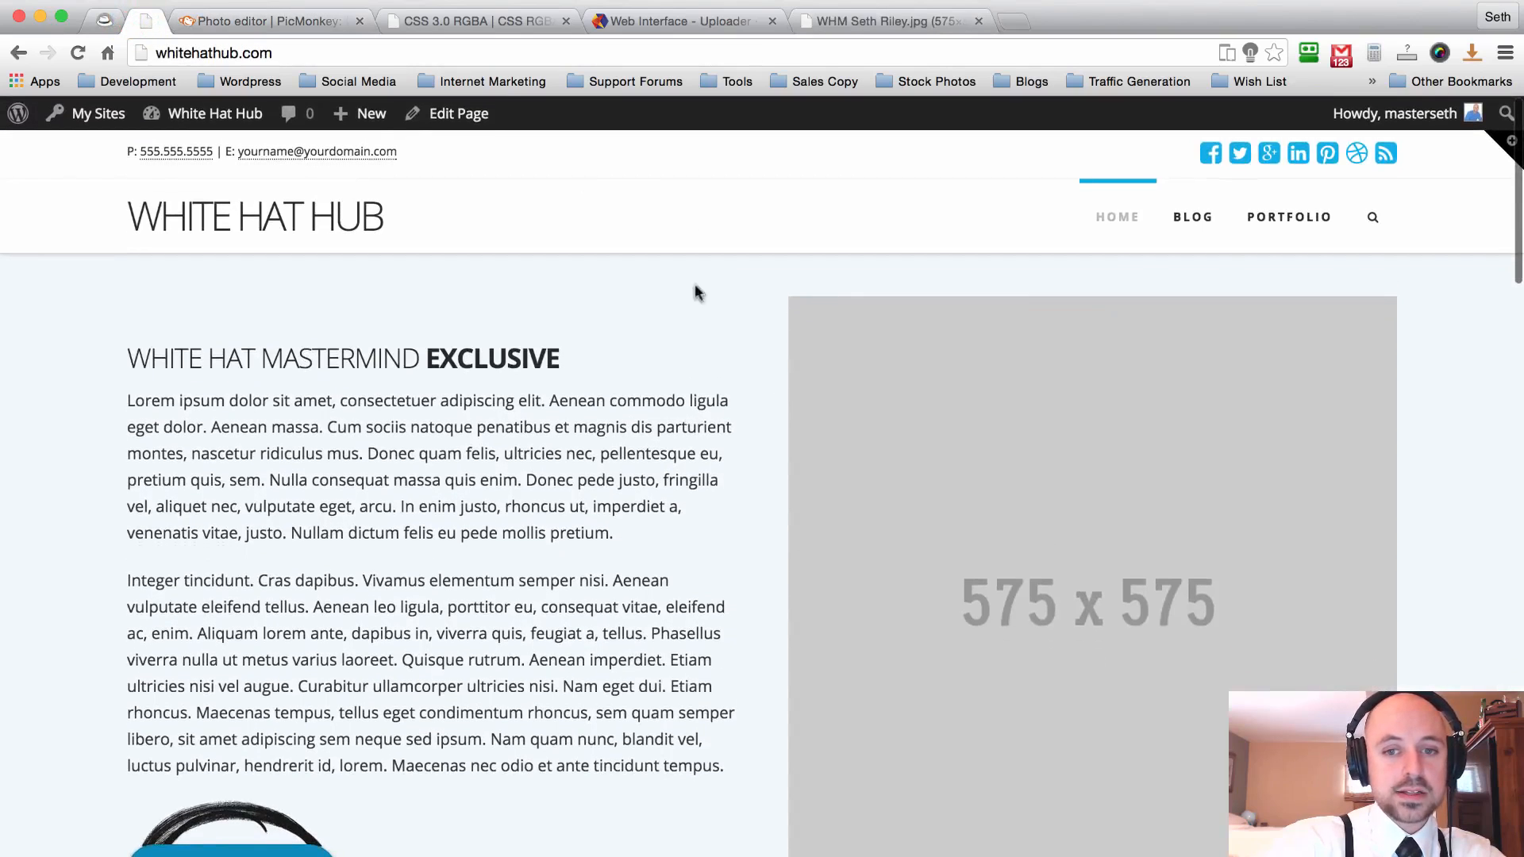
Edit the Demo: Home page and open Insert Media on the Upload Files view.
{"action": "left_click", "coordinate": [458, 117]}
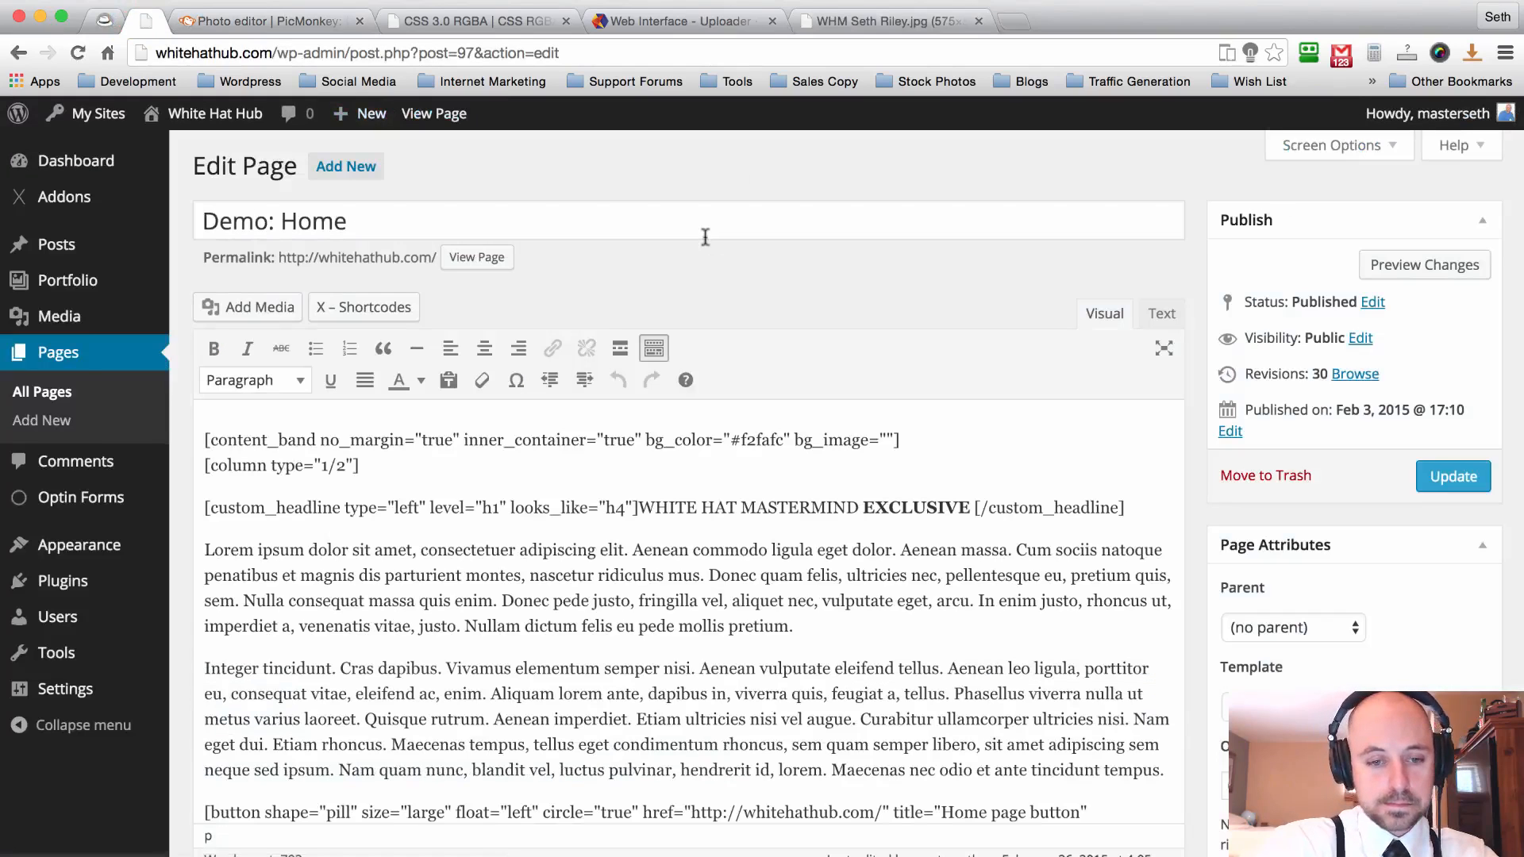
{"action": "scroll", "coordinate": [715, 428], "scroll_direction": "down", "scroll_amount": 5}
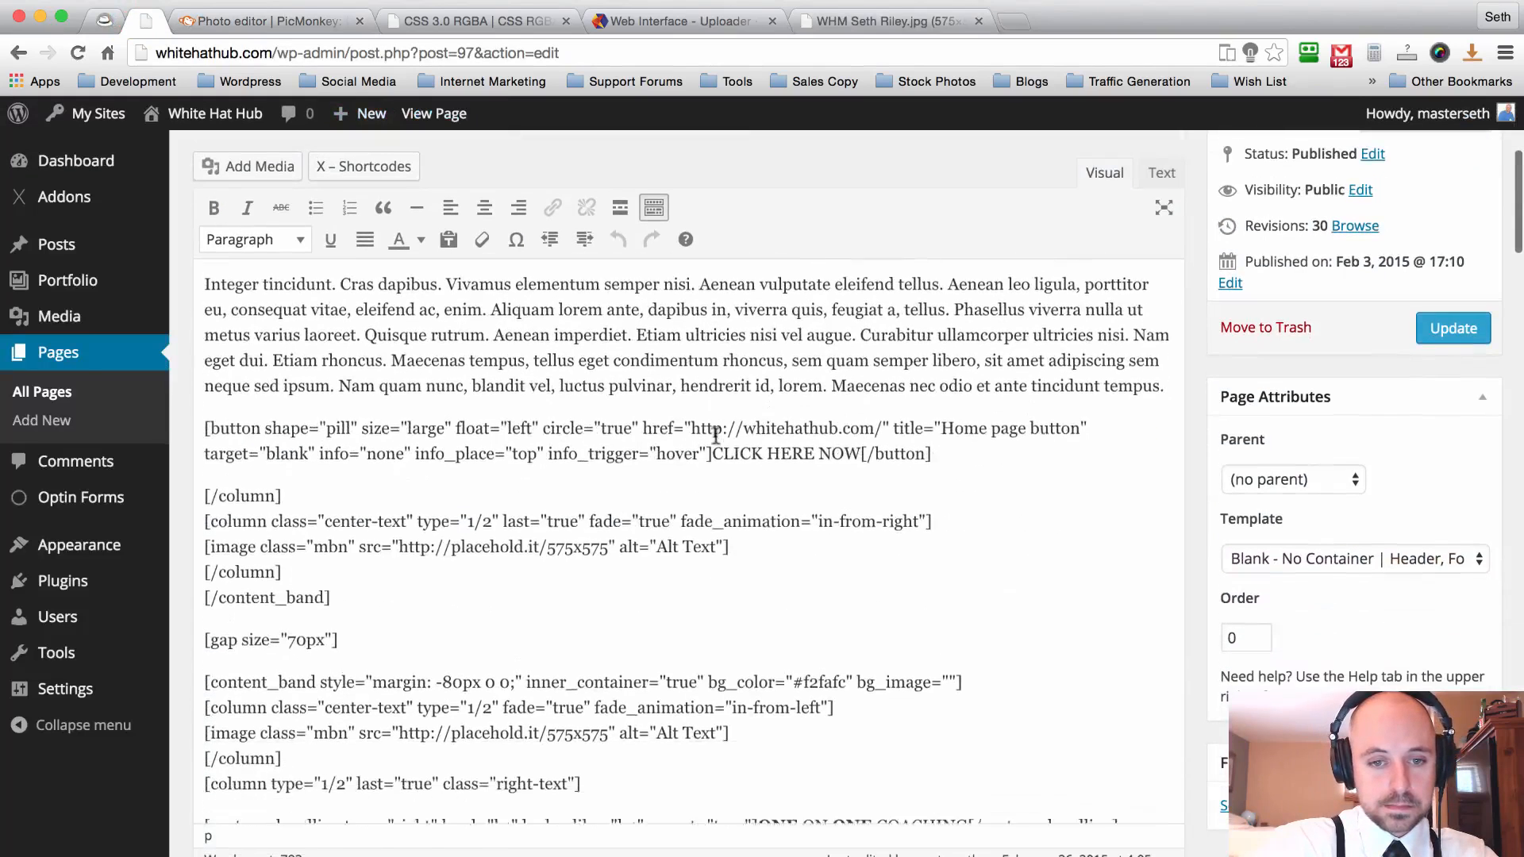
{"action": "scroll", "coordinate": [715, 437], "scroll_direction": "up", "scroll_amount": 10}
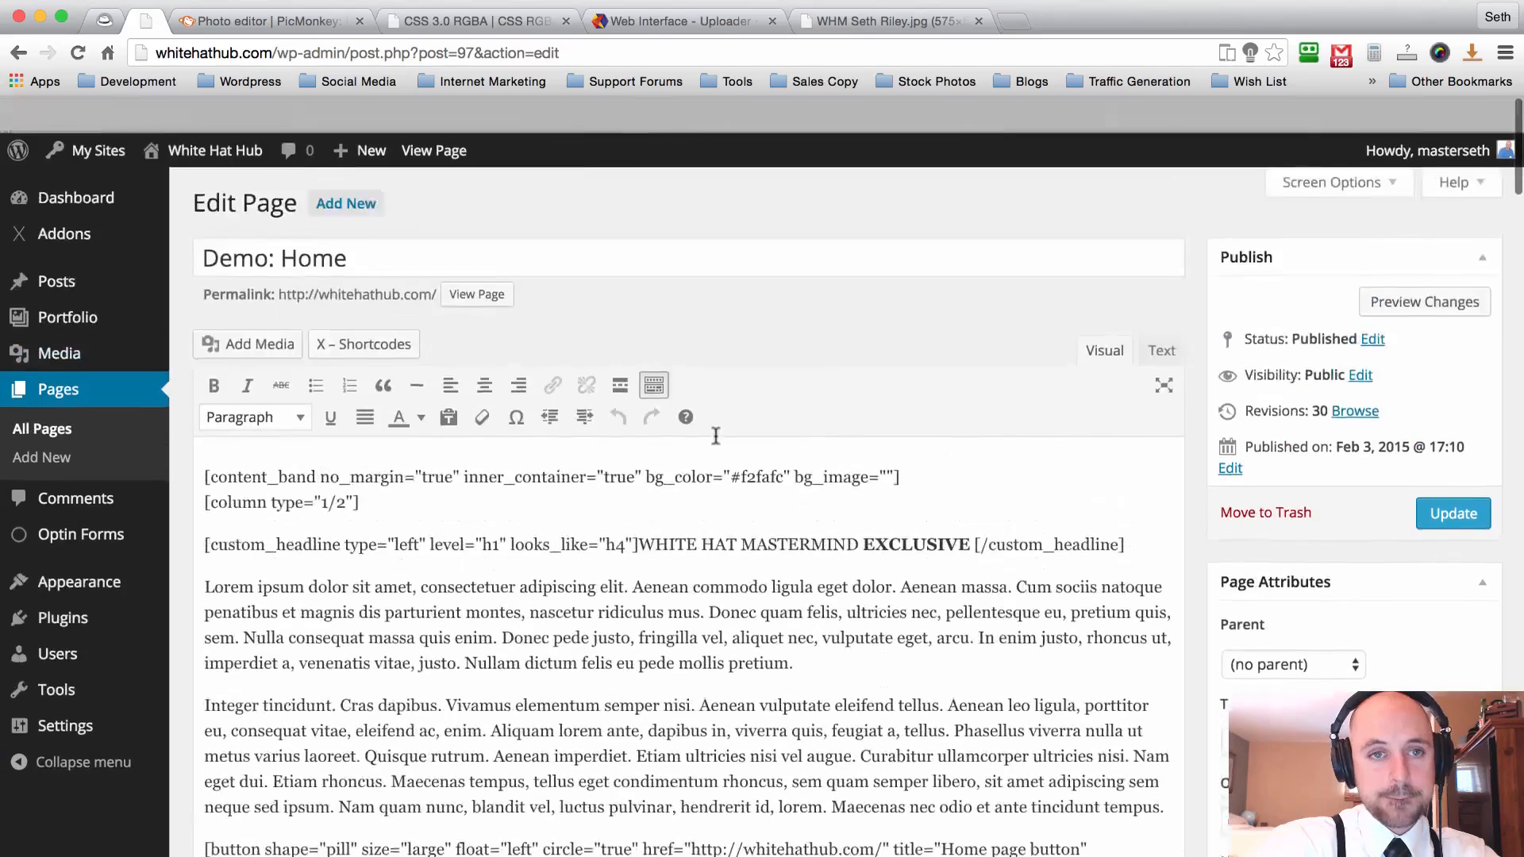
{"action": "left_click", "coordinate": [658, 20]}
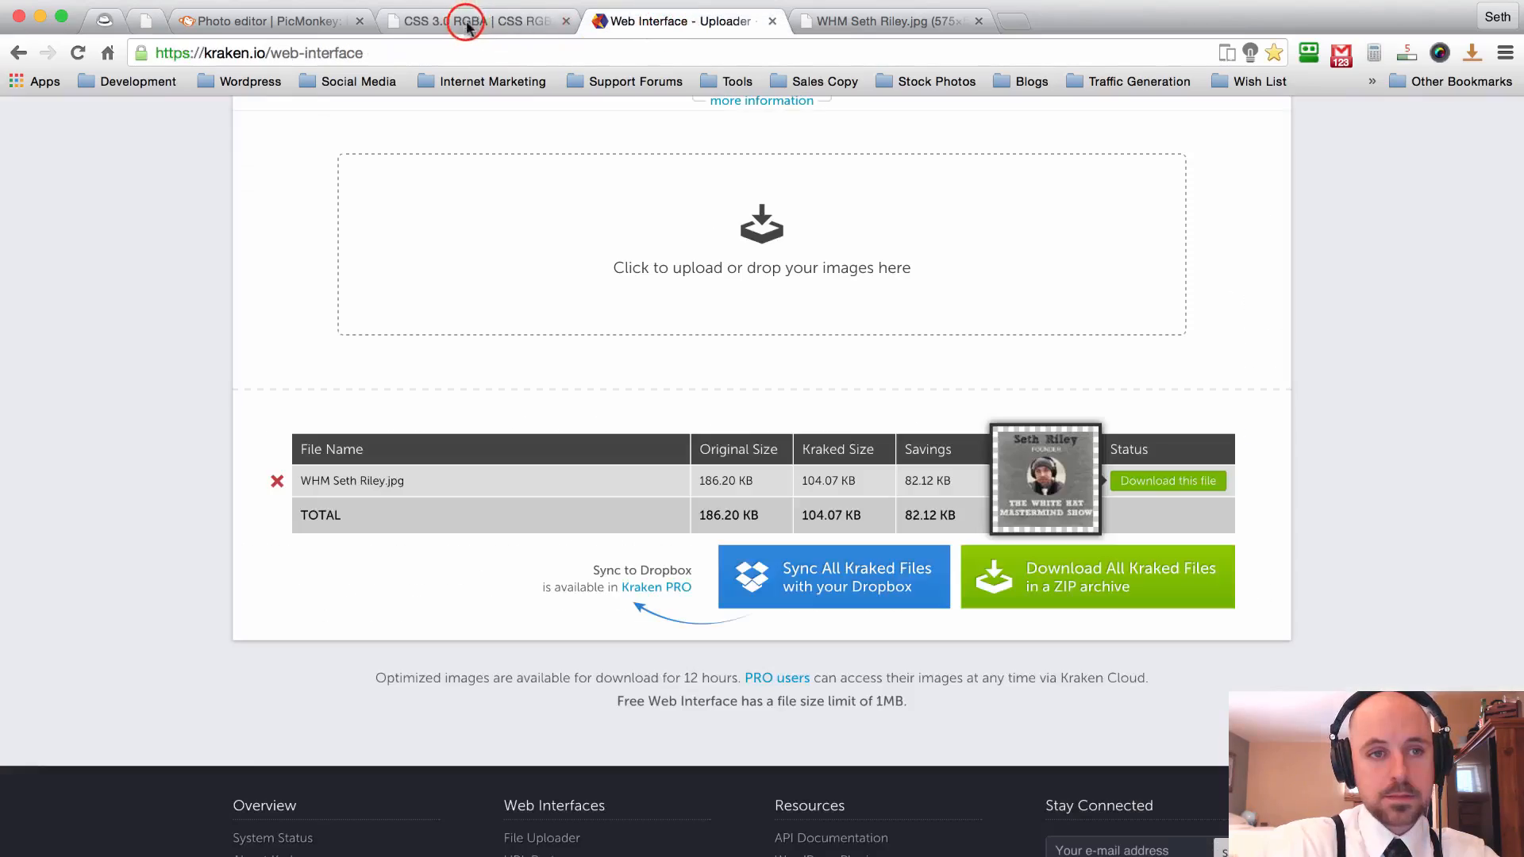
{"action": "left_click", "coordinate": [469, 24]}
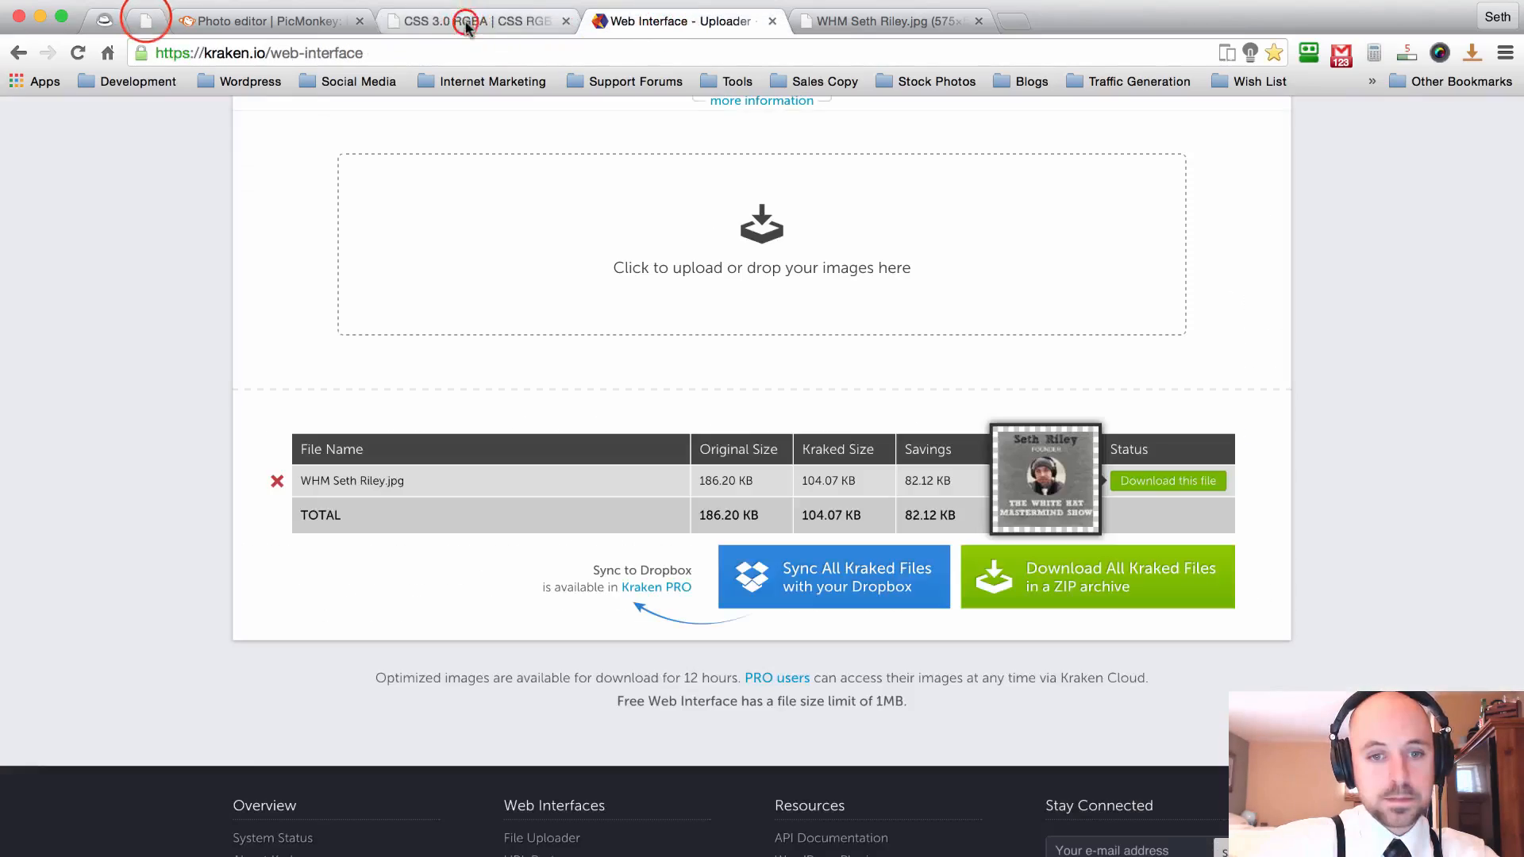
{"action": "left_click", "coordinate": [145, 21]}
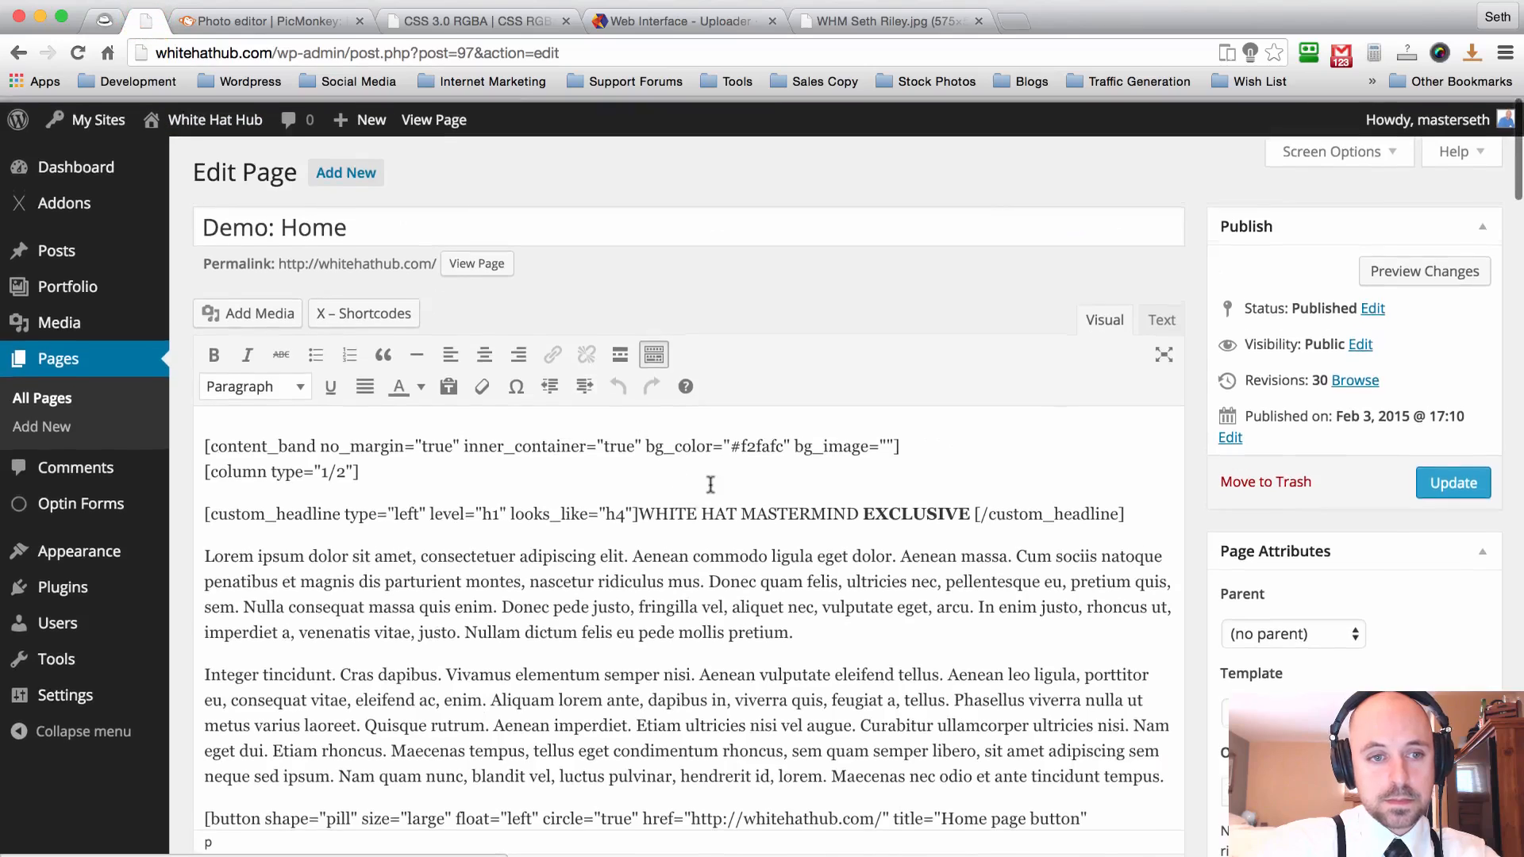
{"action": "left_click", "coordinate": [239, 309]}
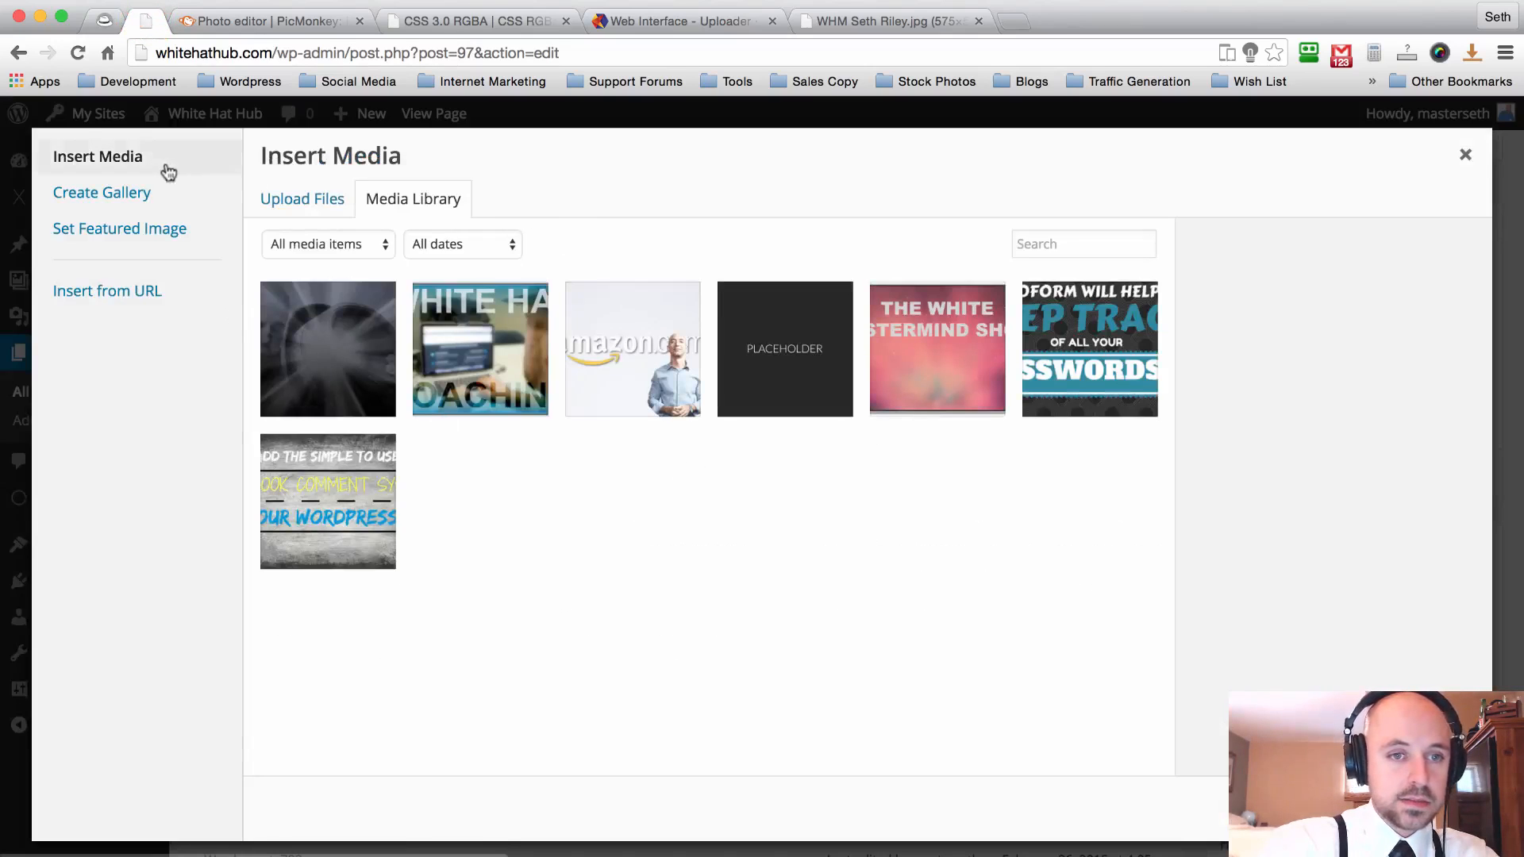
{"action": "left_click", "coordinate": [295, 203]}
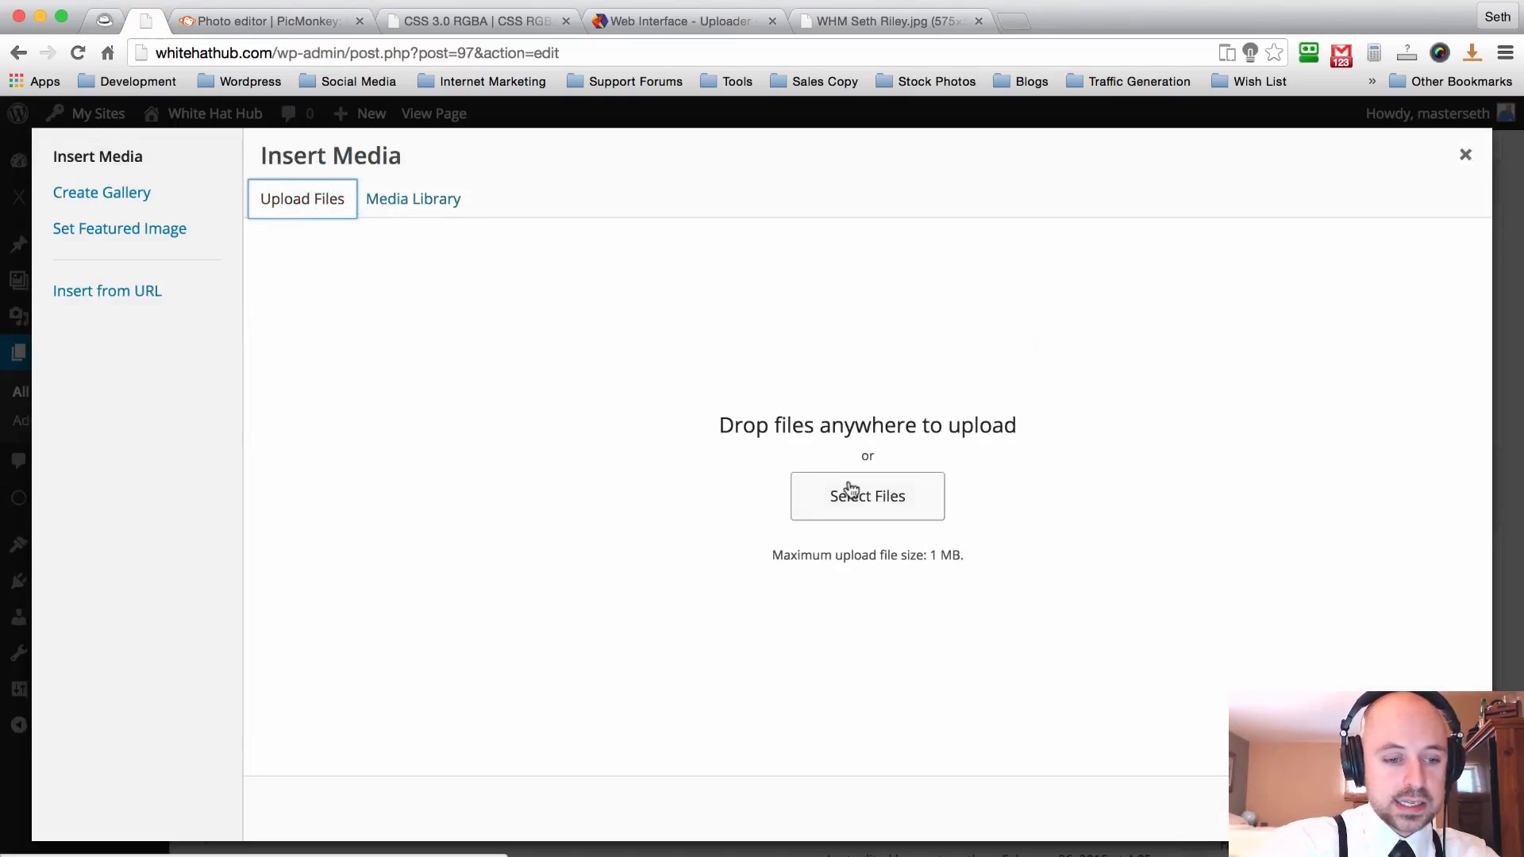
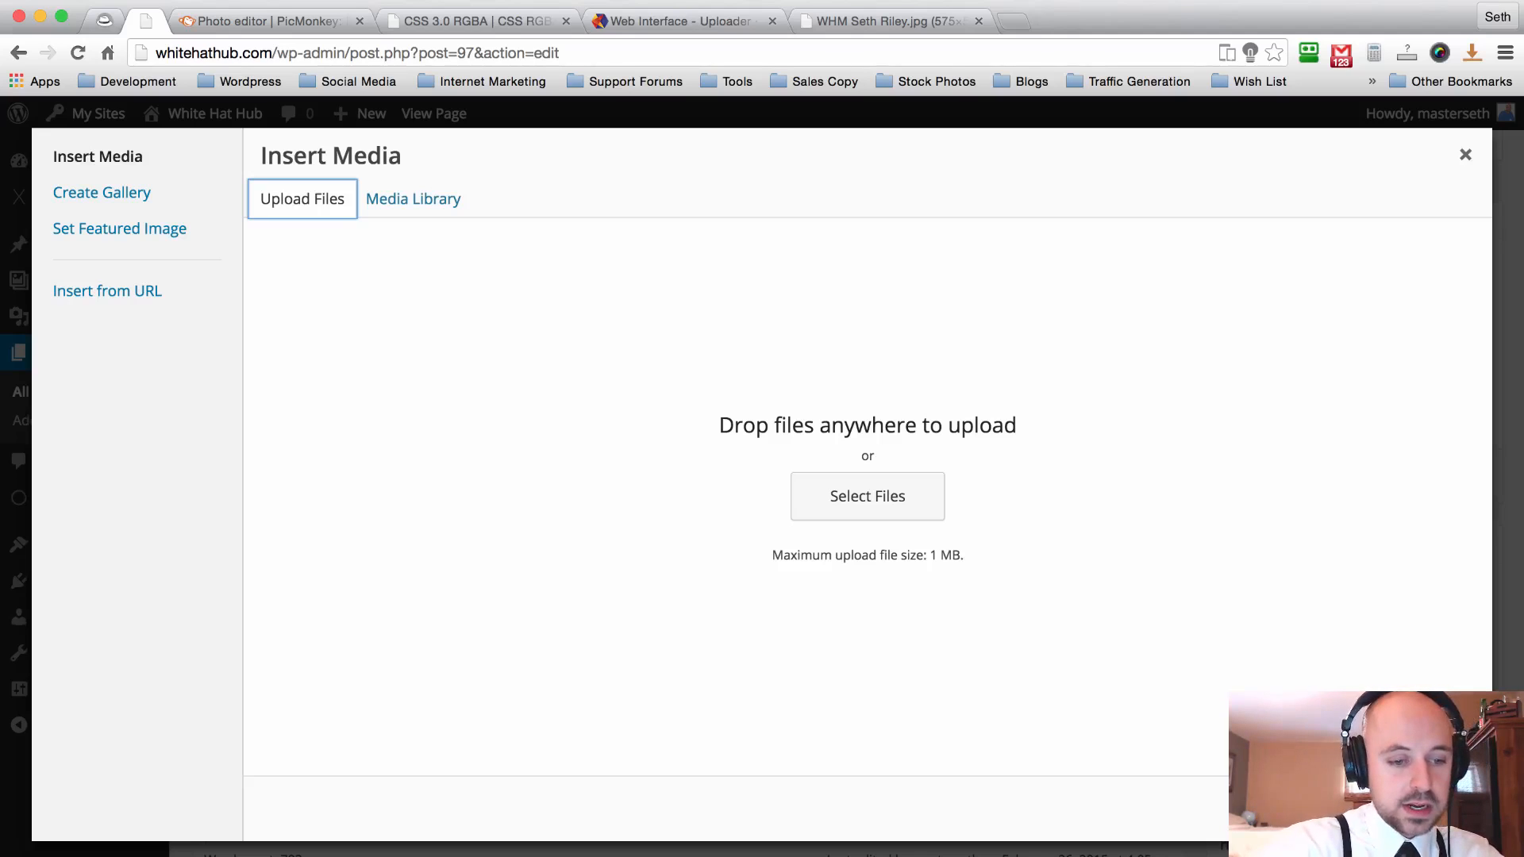
Upload the founder thumbnail JPG to the media library, copy its file URL, and close the modal.
{"action": "key", "text": "super+Tab"}
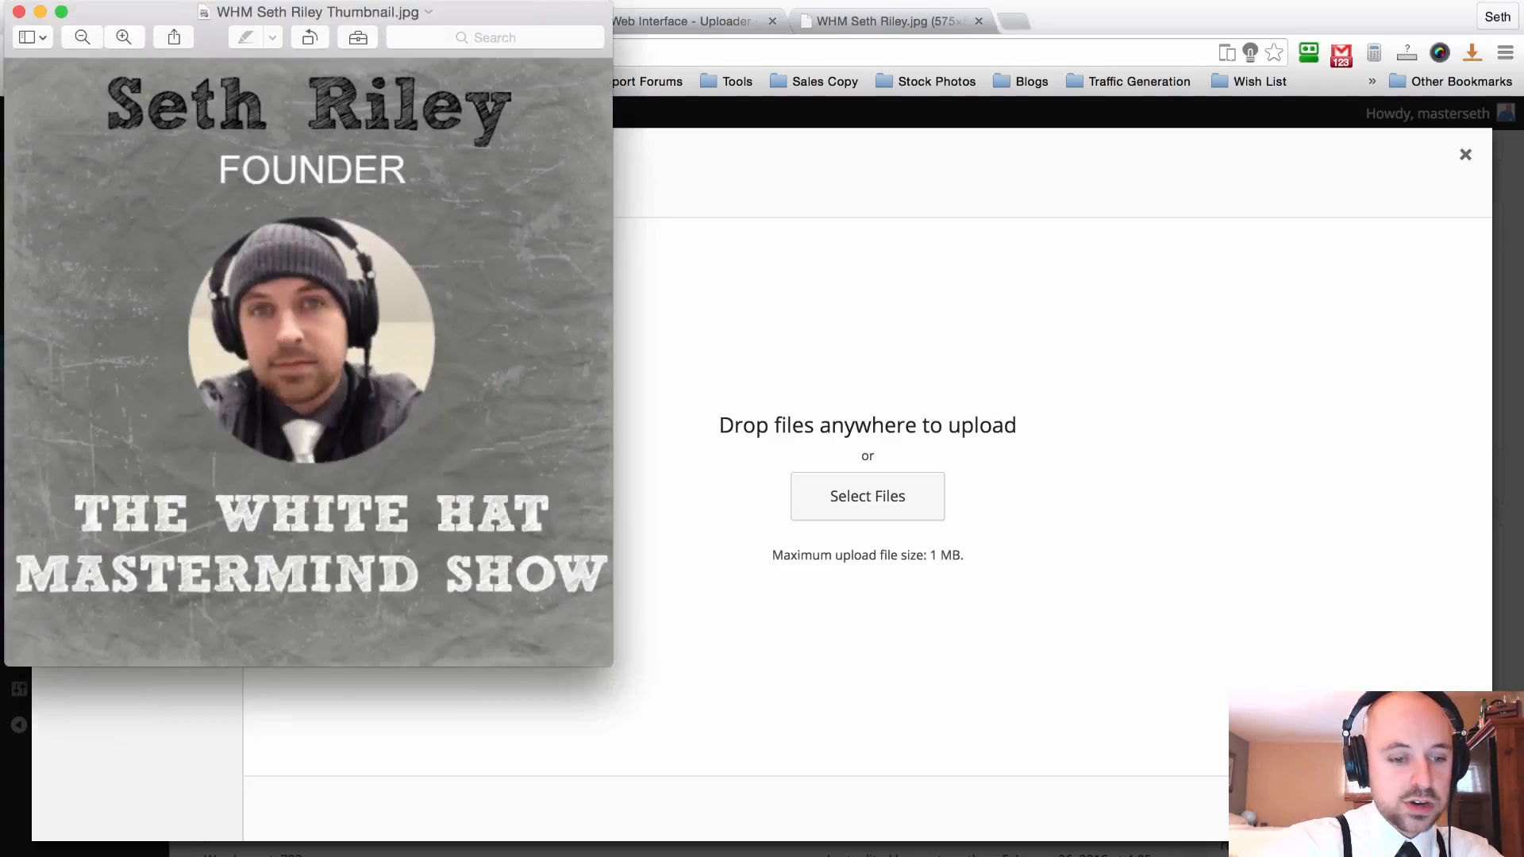
{"action": "left_click", "coordinate": [18, 12]}
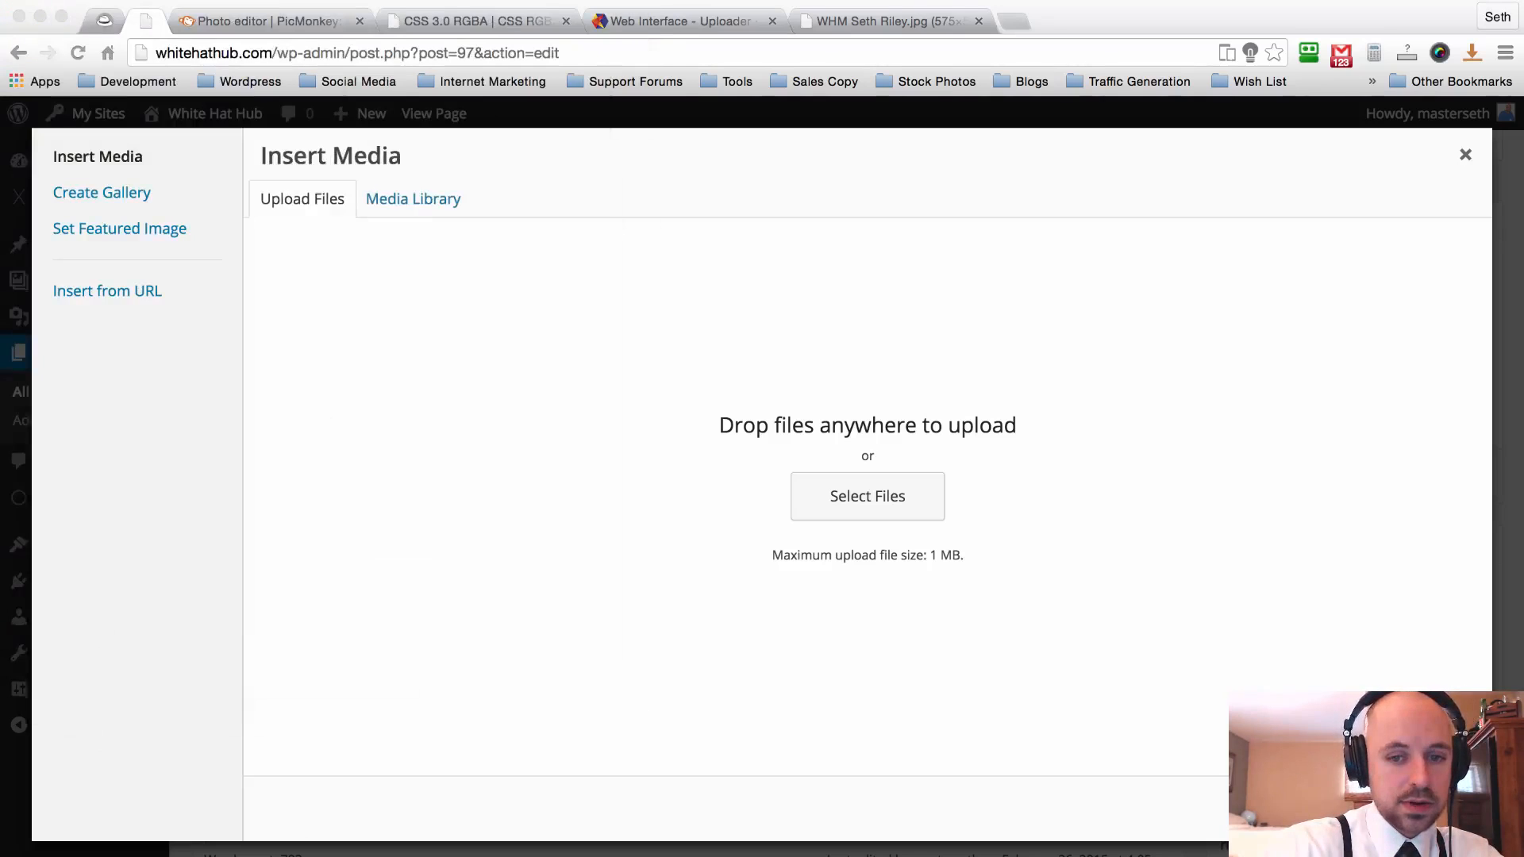
{"action": "left_click_drag", "start_coordinate": [785, 853], "coordinate": [859, 506]}
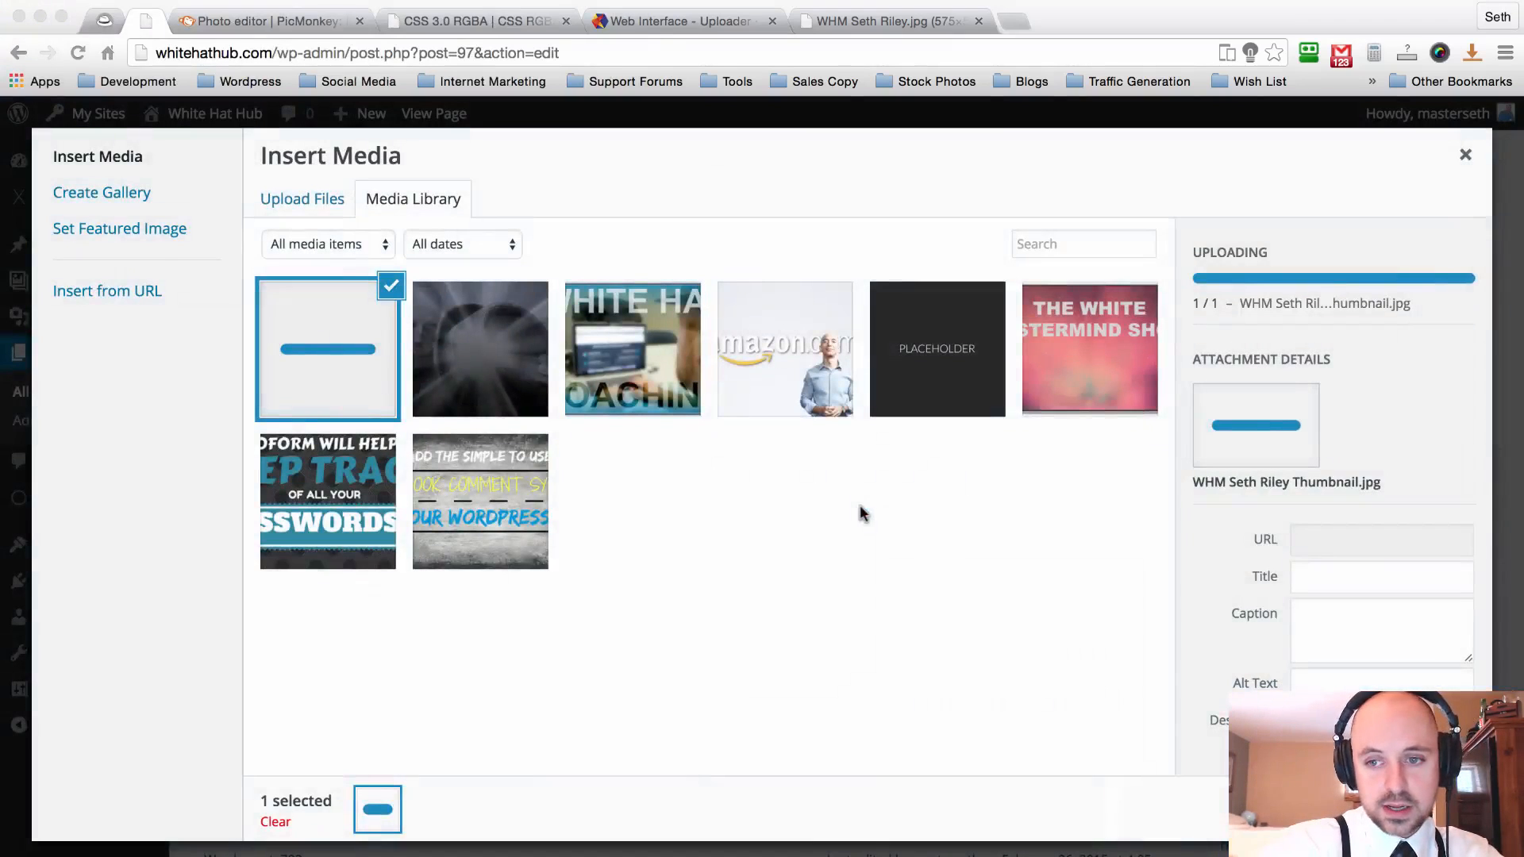
{"action": "left_click", "coordinate": [1372, 460]}
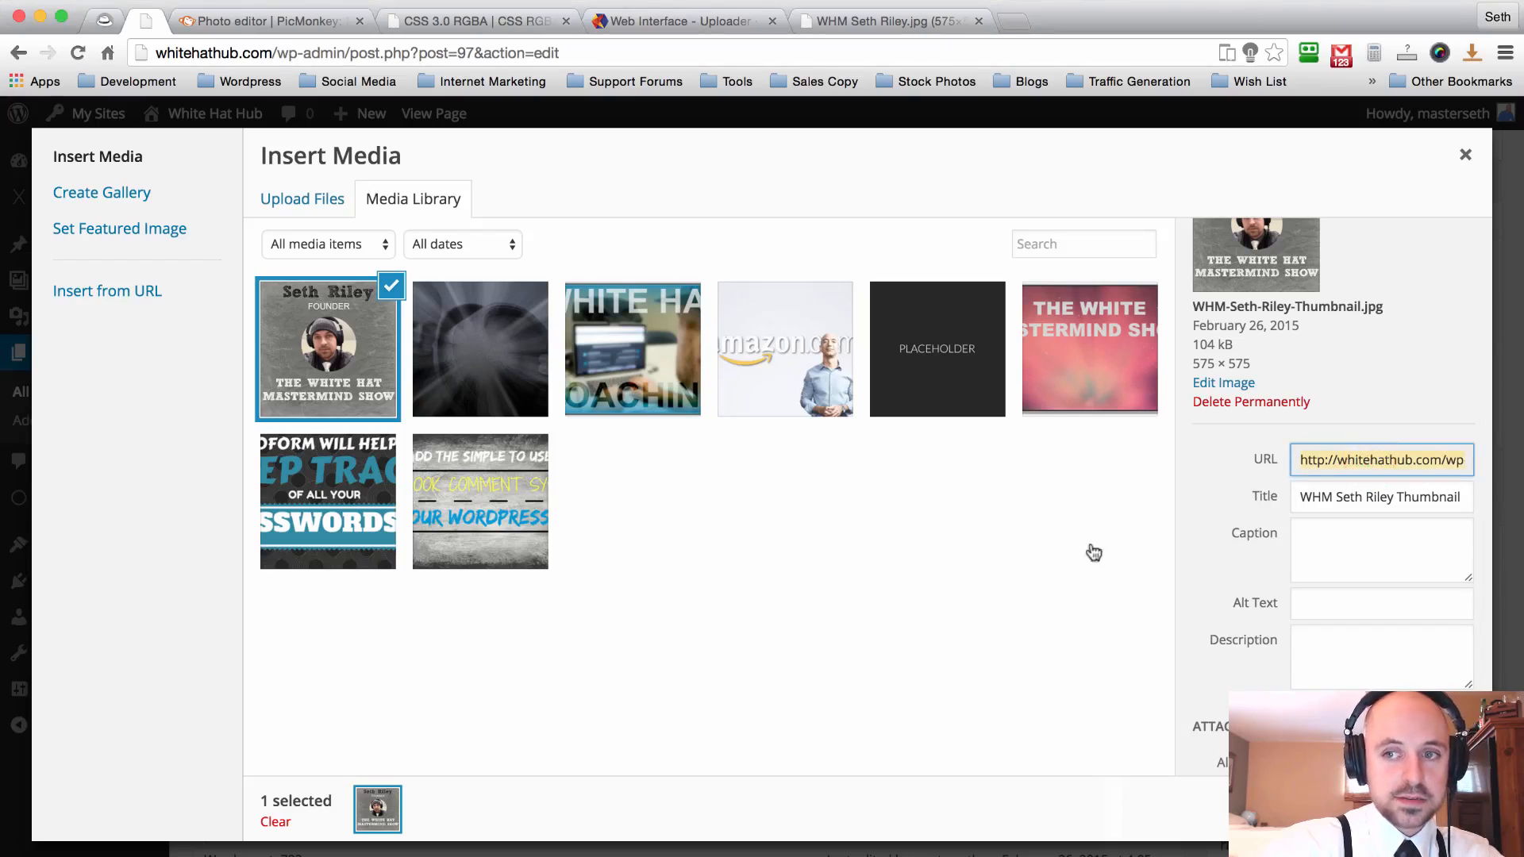
{"action": "left_click", "coordinate": [1465, 161]}
{"action": "scroll", "coordinate": [773, 450], "scroll_direction": "down", "scroll_amount": 10}
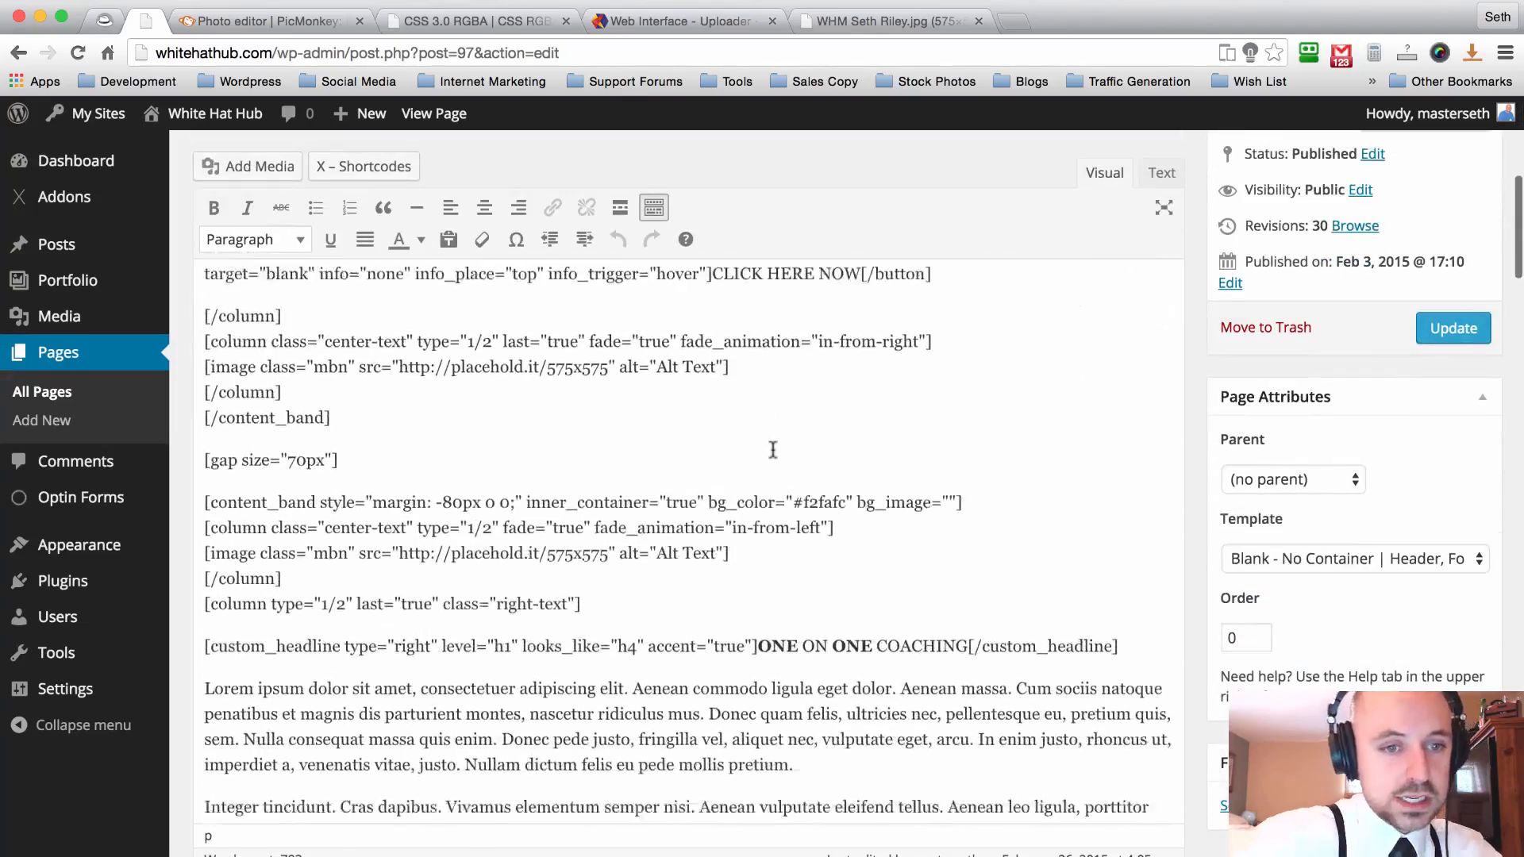
Open whitehathub.com in a new tab beside the editor tab, then return to the Edit Page tab.
{"action": "scroll", "coordinate": [773, 450], "scroll_direction": "down", "scroll_amount": 5}
{"action": "scroll", "coordinate": [773, 450], "scroll_direction": "up", "scroll_amount": 2}
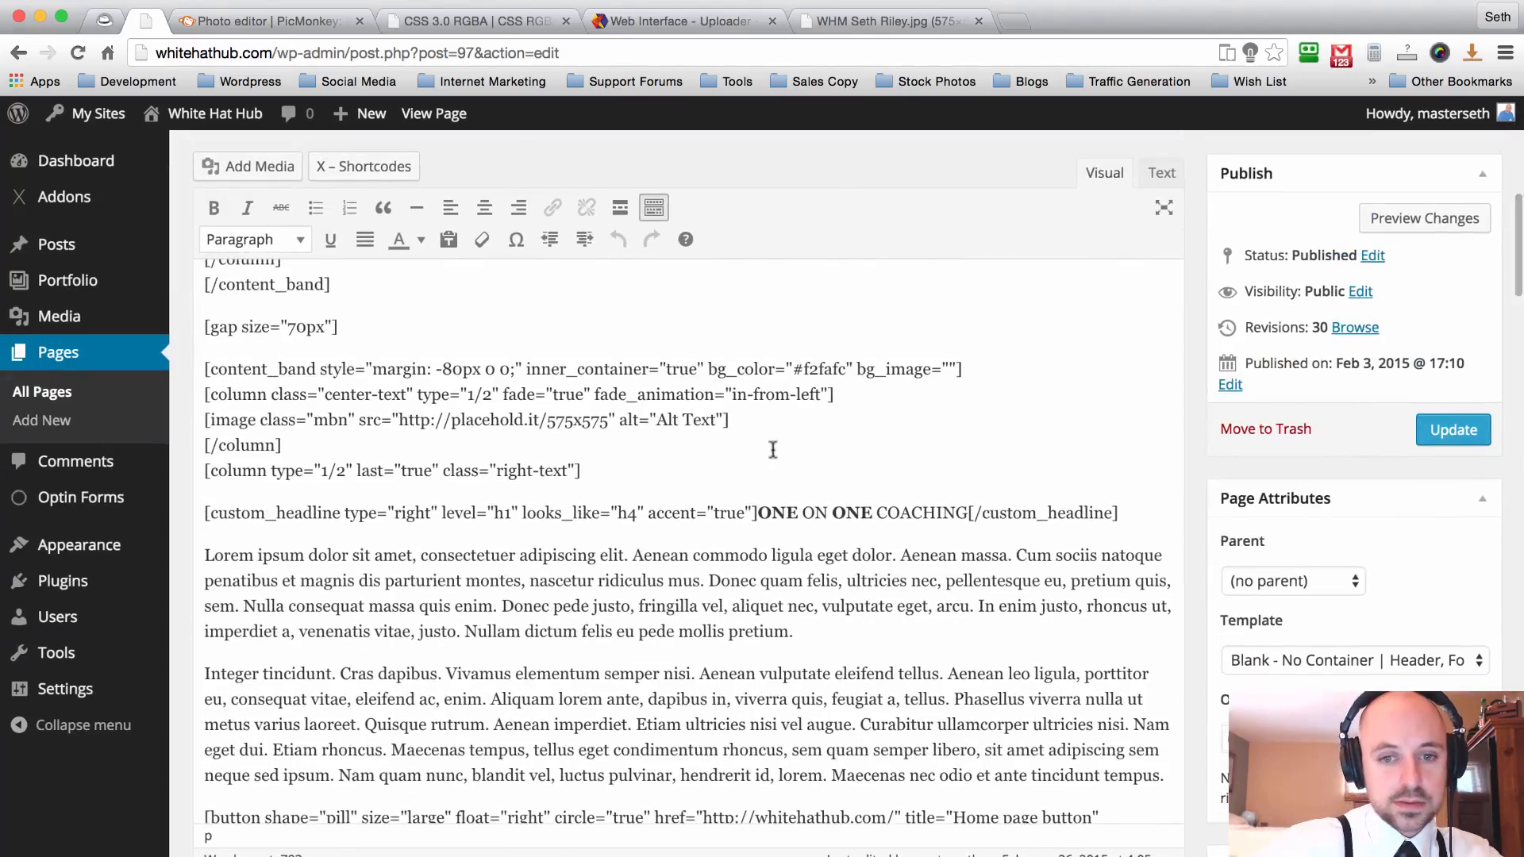
{"action": "scroll", "coordinate": [705, 414], "scroll_direction": "down", "scroll_amount": 3}
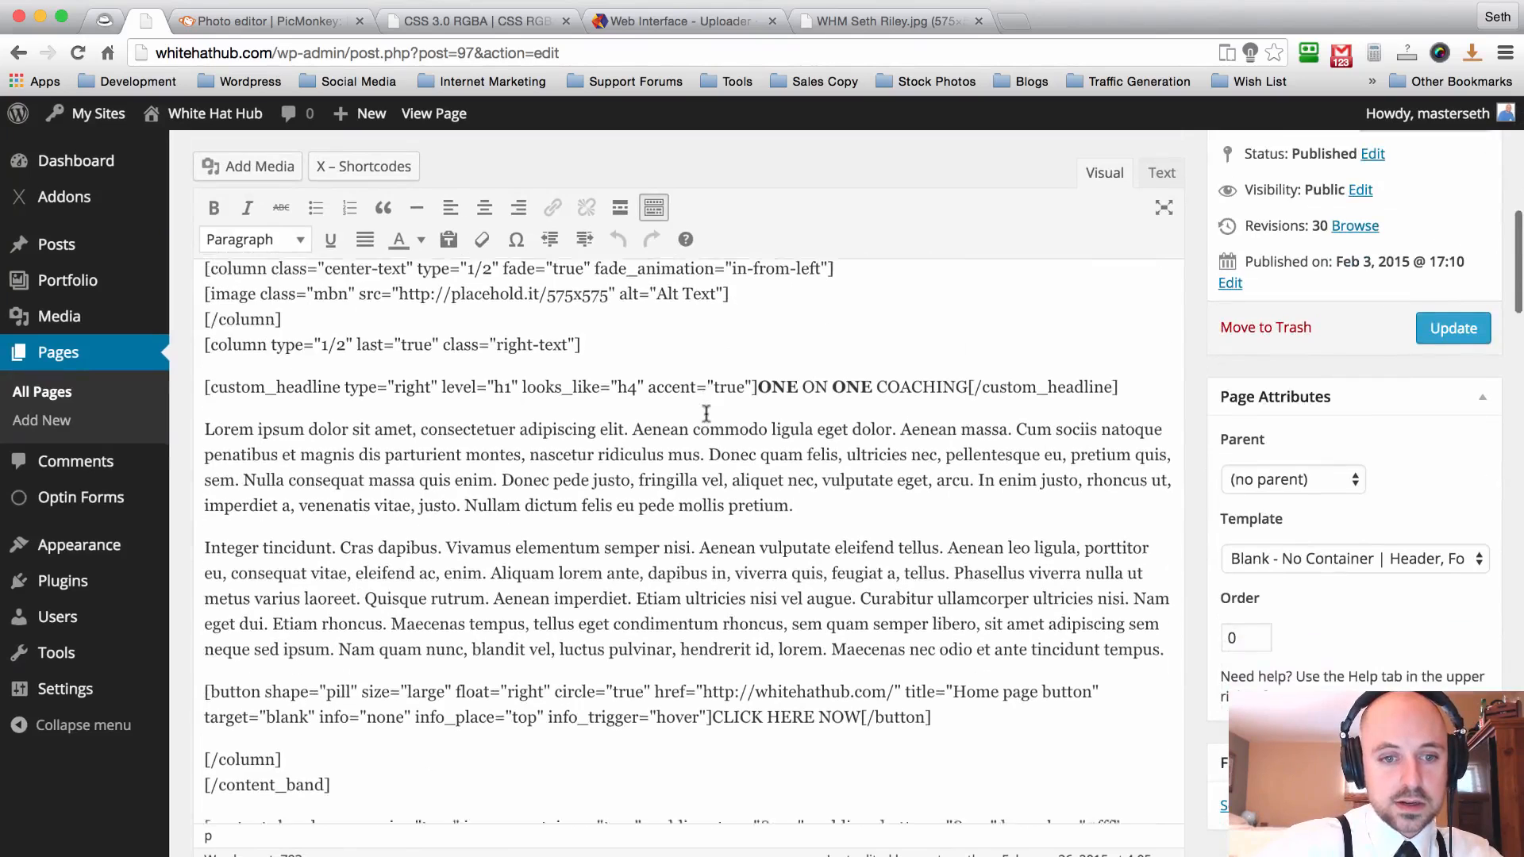
{"action": "scroll", "coordinate": [706, 413], "scroll_direction": "up", "scroll_amount": 5}
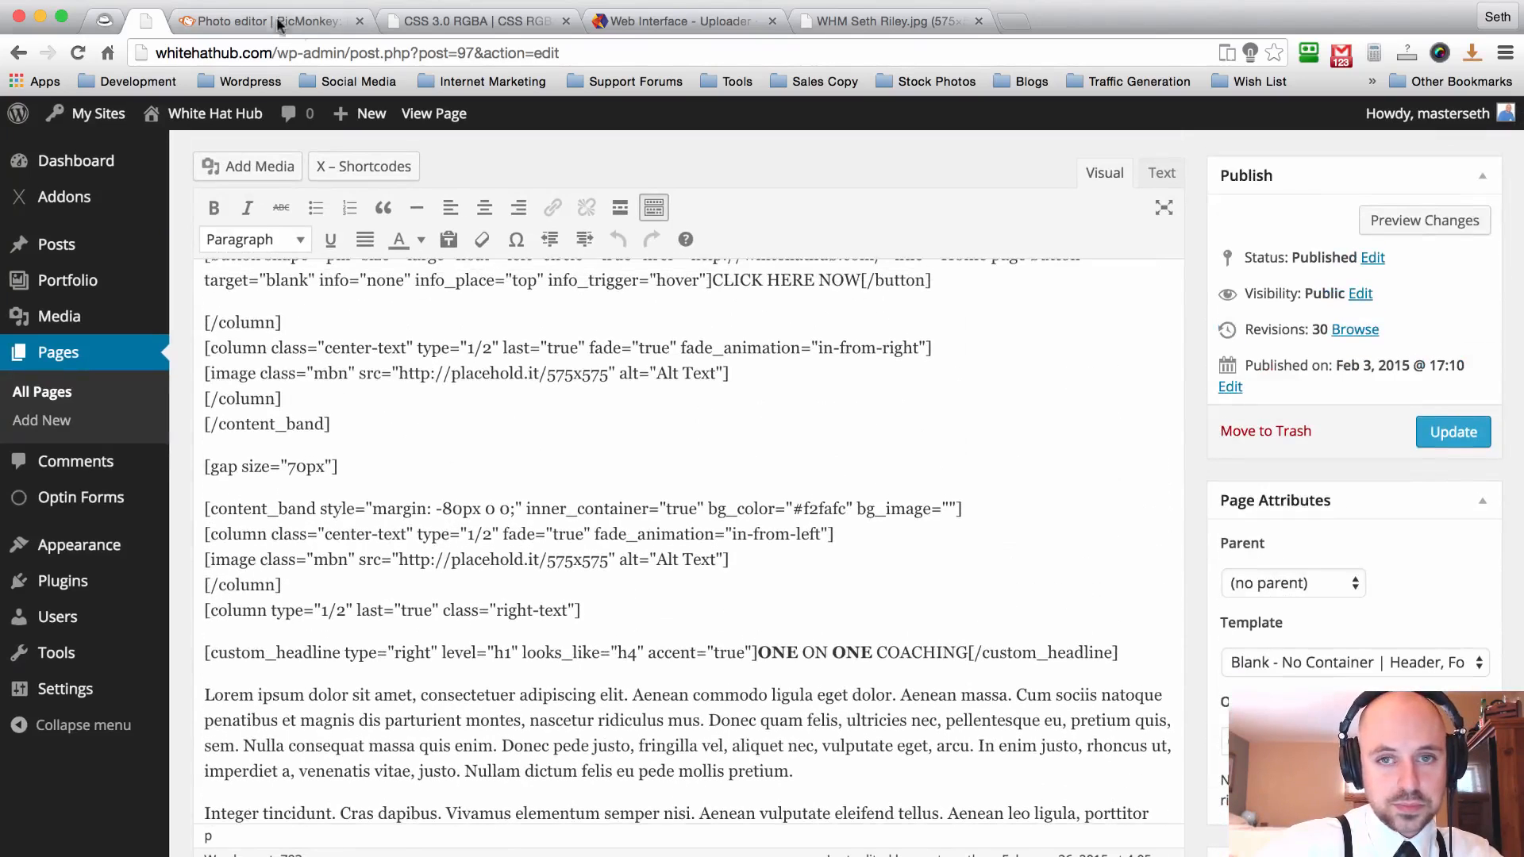
{"action": "left_click", "coordinate": [1013, 21]}
{"action": "type", "text": "whi"}
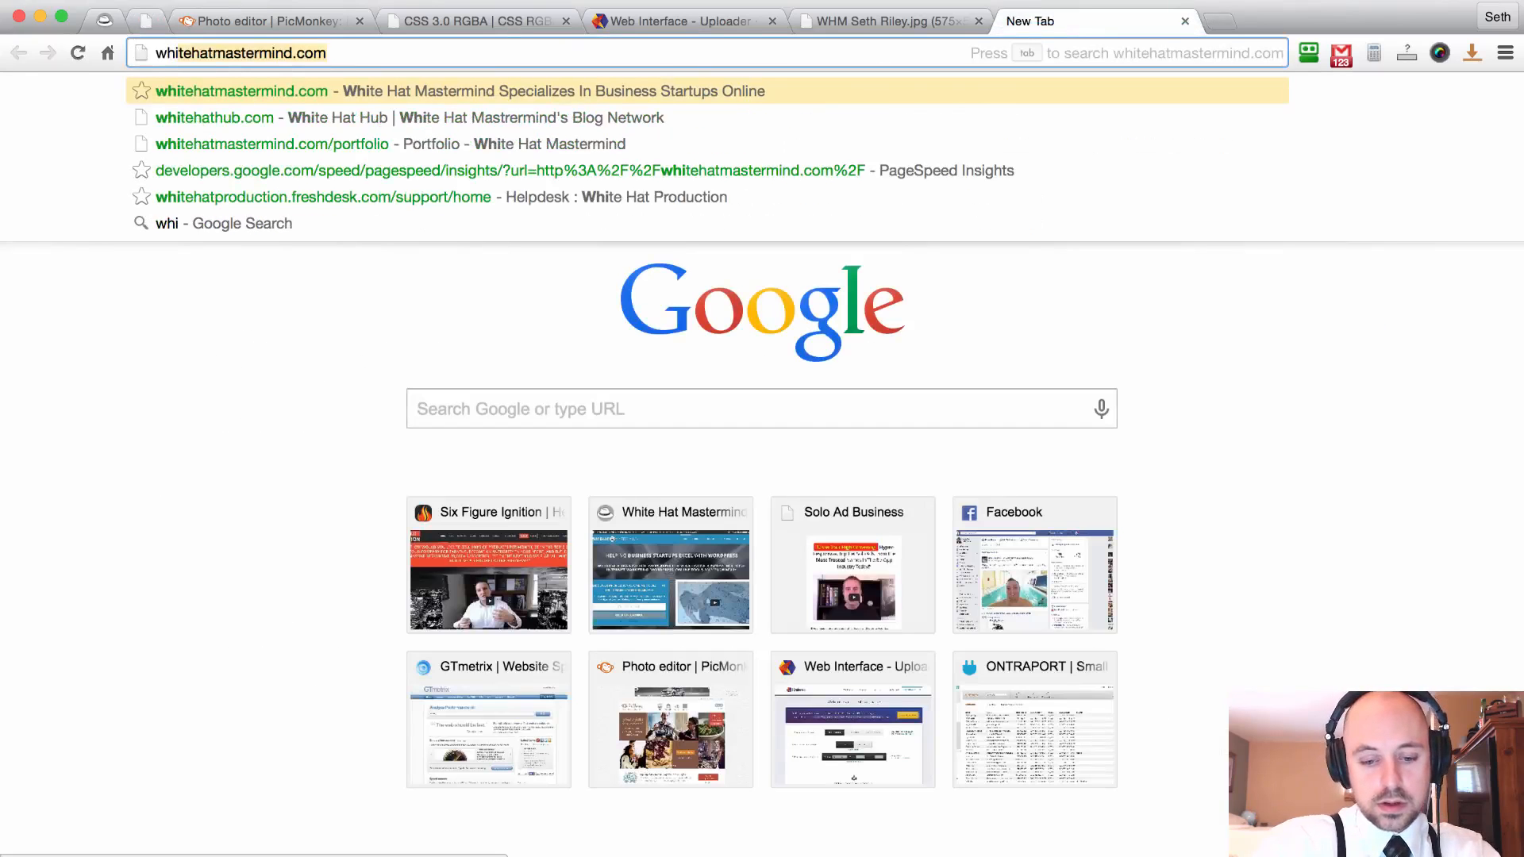
{"action": "type", "text": "te"}
{"action": "type", "text": "hathub"}
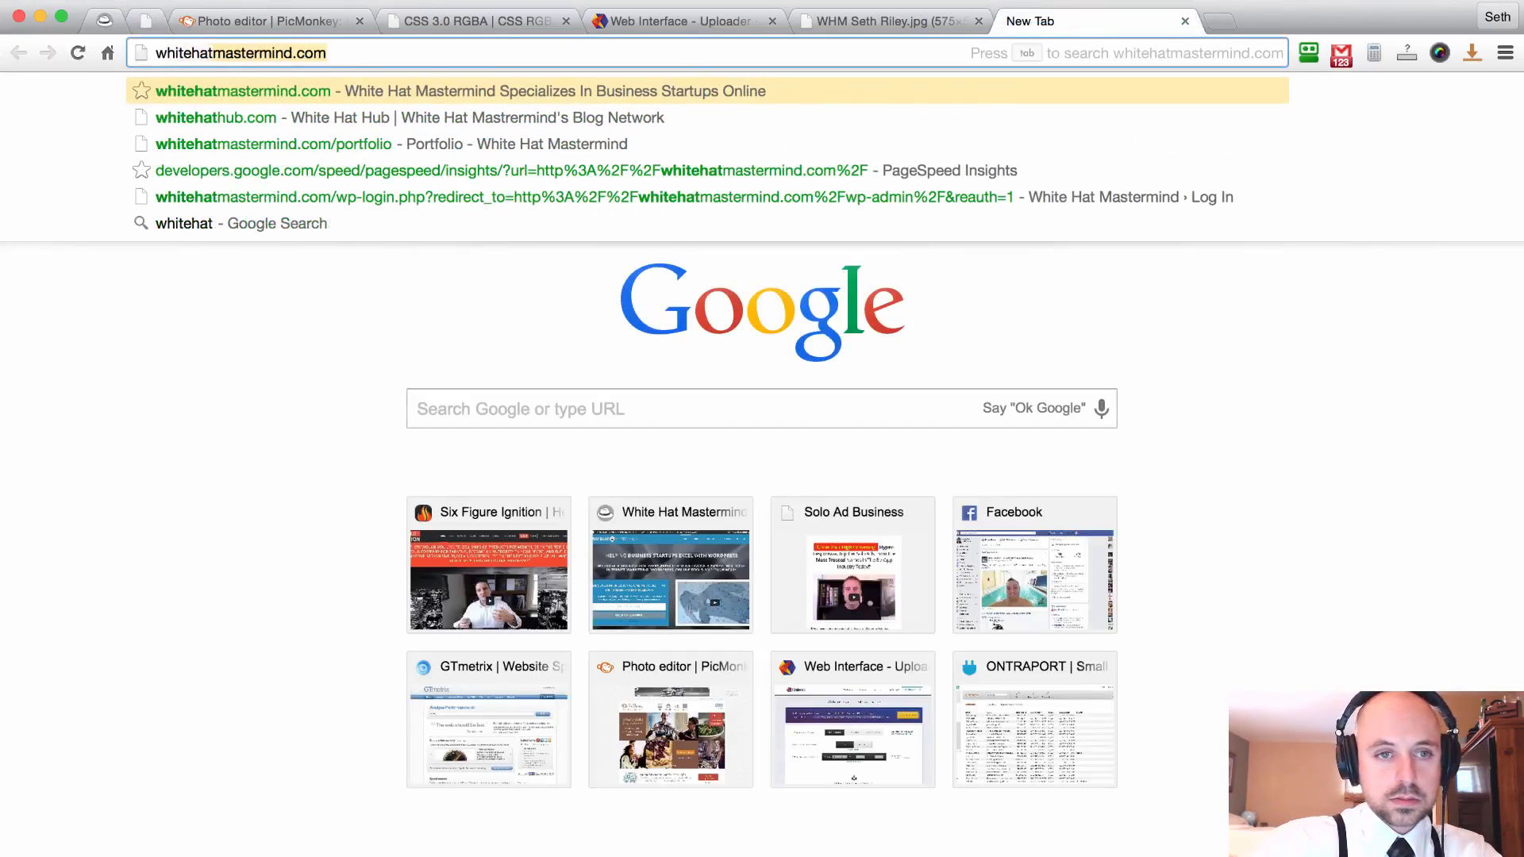
{"action": "left_click", "coordinate": [221, 93]}
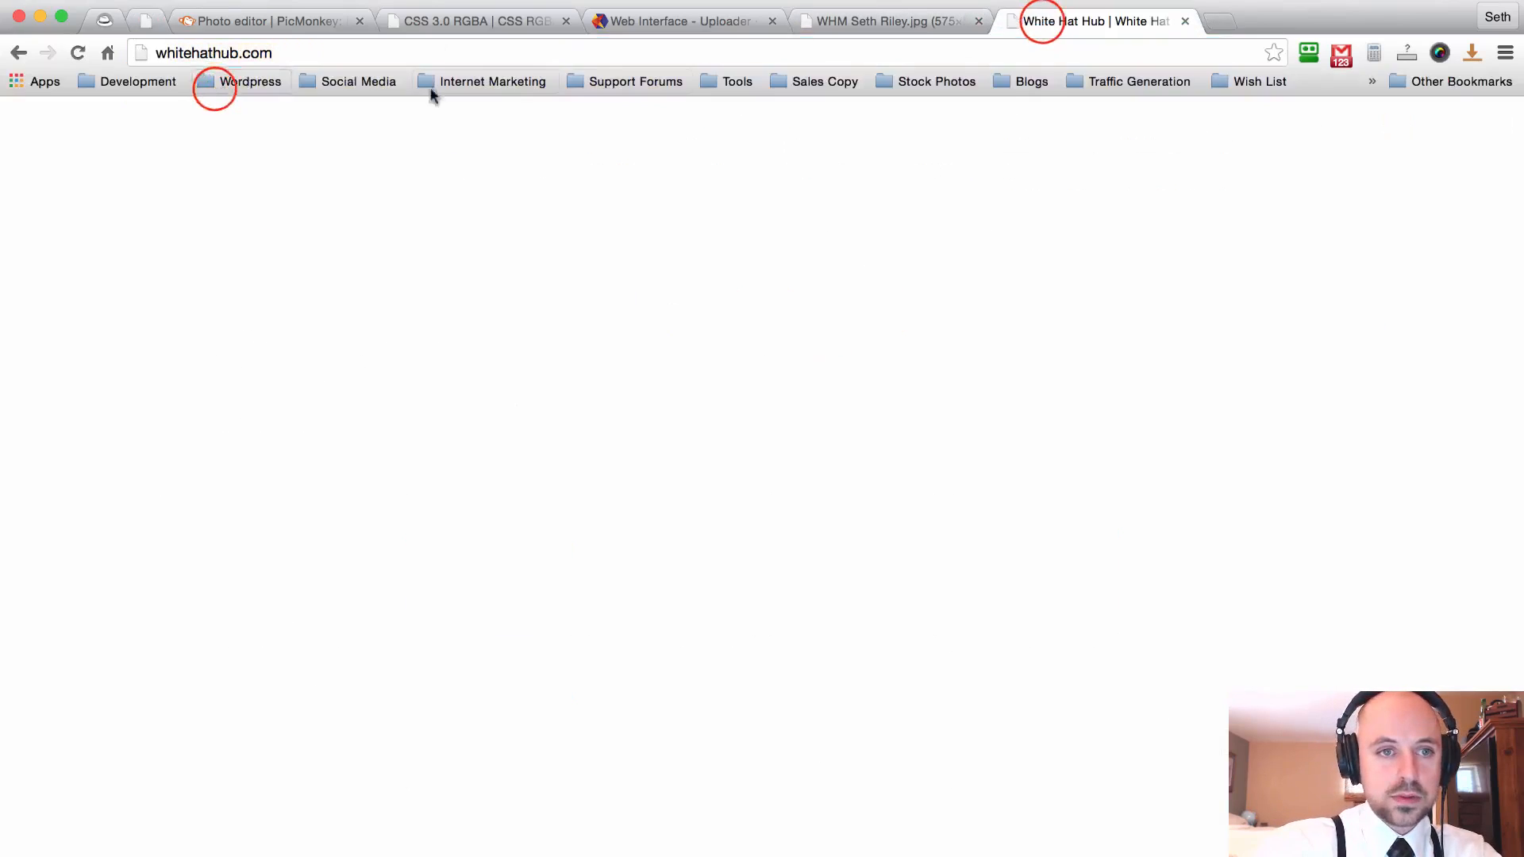
{"action": "left_click_drag", "start_coordinate": [1039, 22], "coordinate": [253, 25]}
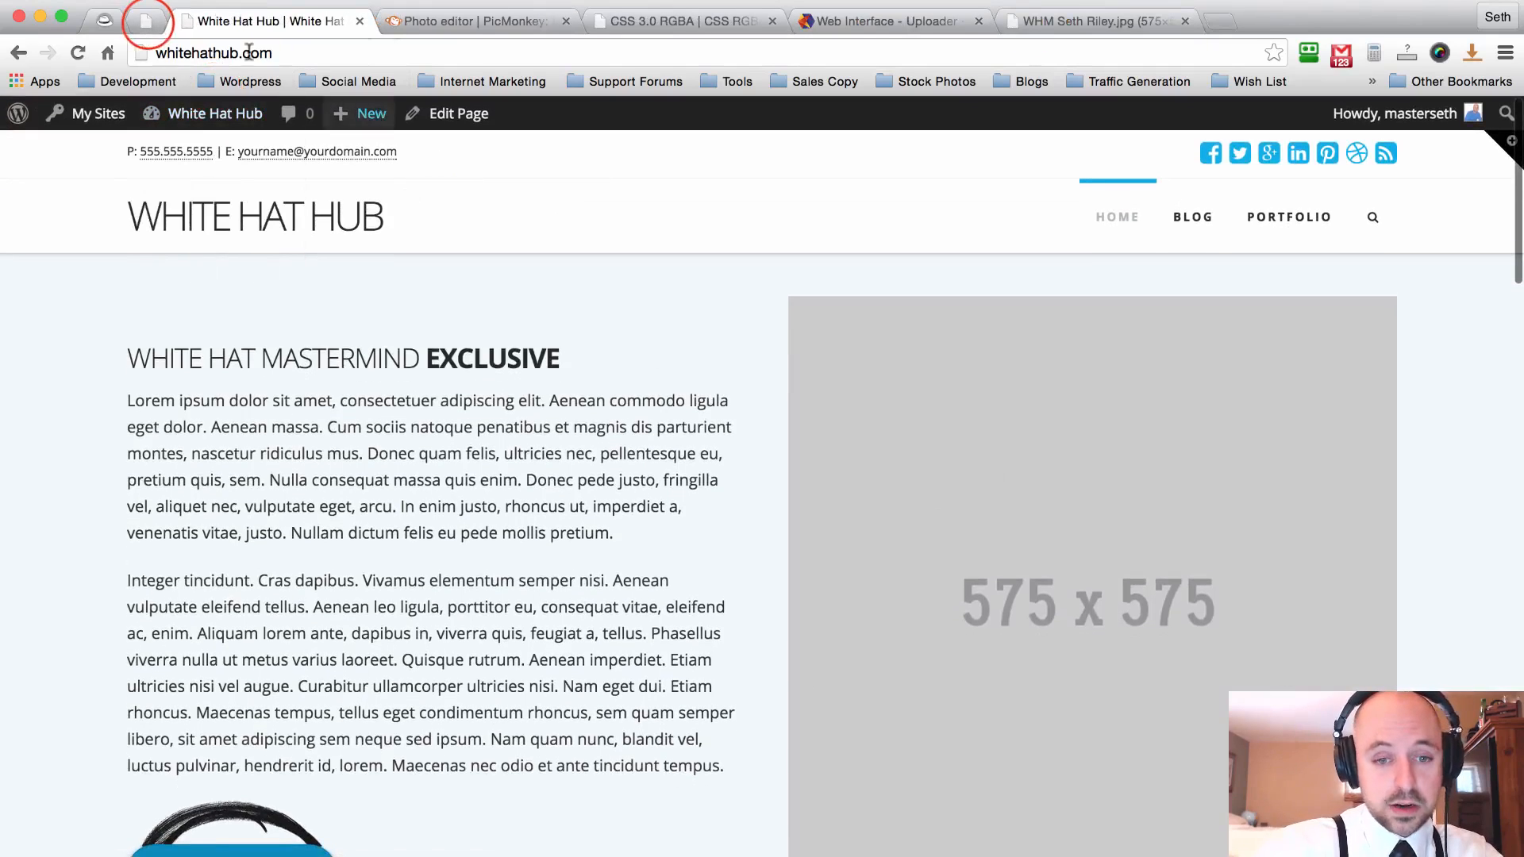
{"action": "left_click", "coordinate": [147, 19]}
{"action": "scroll", "coordinate": [695, 515], "scroll_direction": "up", "scroll_amount": 15}
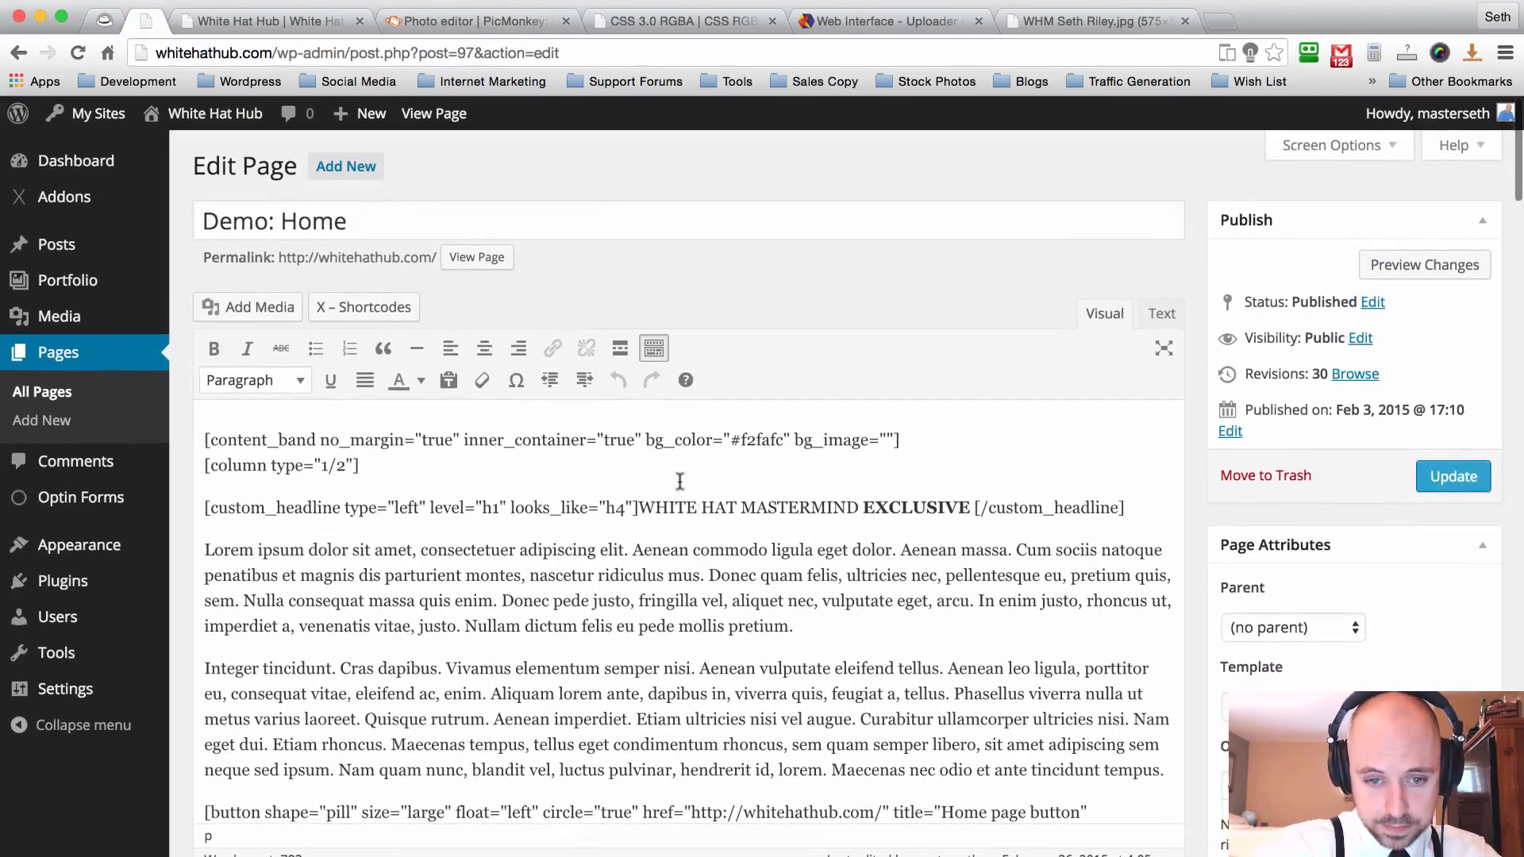
Locate the [image] shortcode and its placehold.it 575x575 placeholder URL in the page content.
{"action": "scroll", "coordinate": [680, 481], "scroll_direction": "down", "scroll_amount": 5}
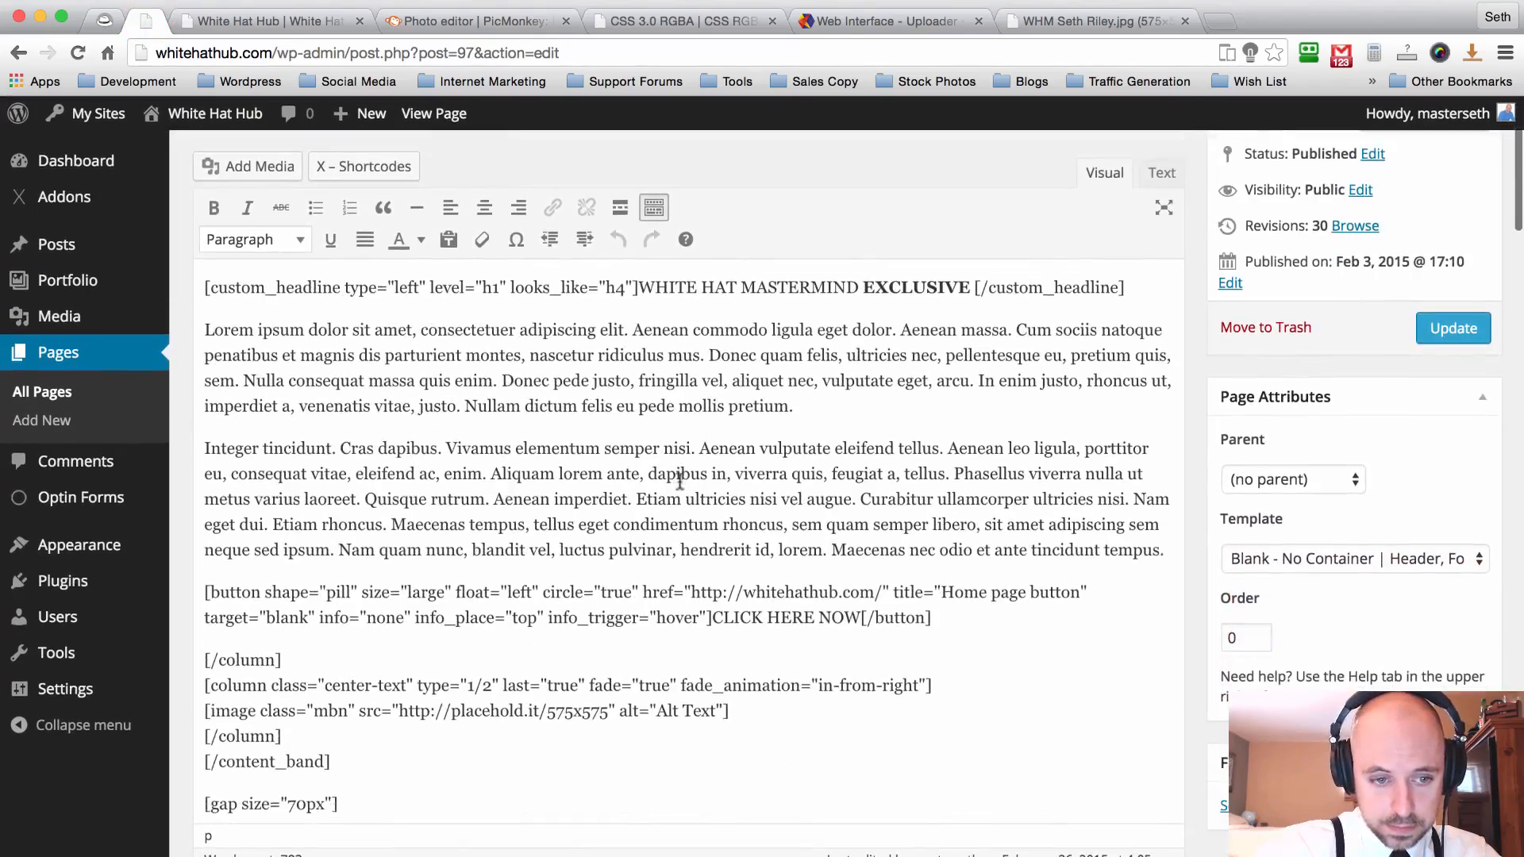
{"action": "scroll", "coordinate": [680, 481], "scroll_direction": "down", "scroll_amount": 3}
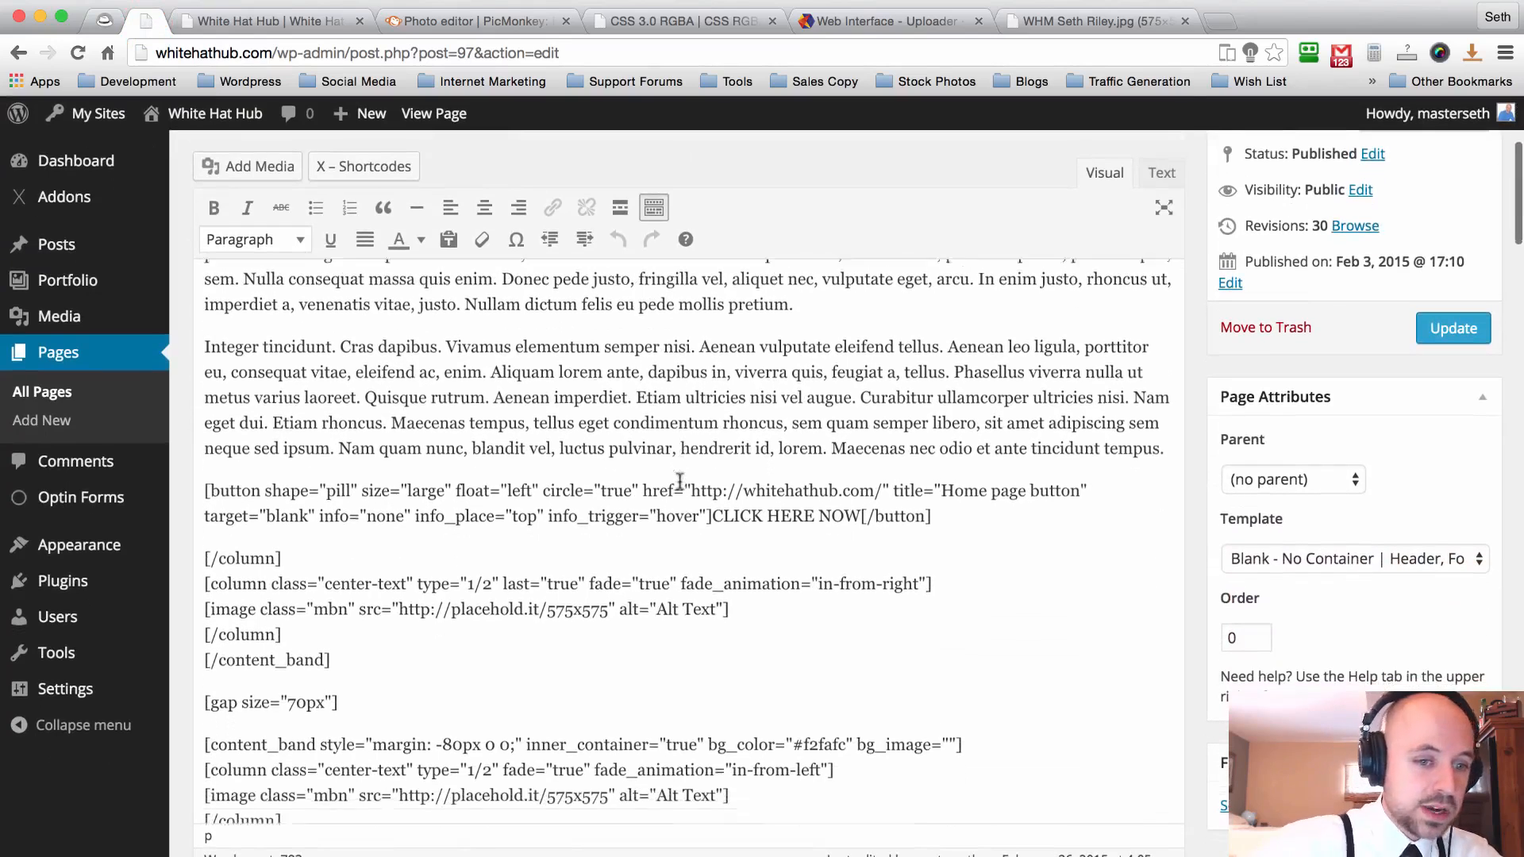
{"action": "scroll", "coordinate": [680, 481], "scroll_direction": "down", "scroll_amount": 1}
{"action": "left_click_drag", "start_coordinate": [295, 592], "coordinate": [208, 592]}
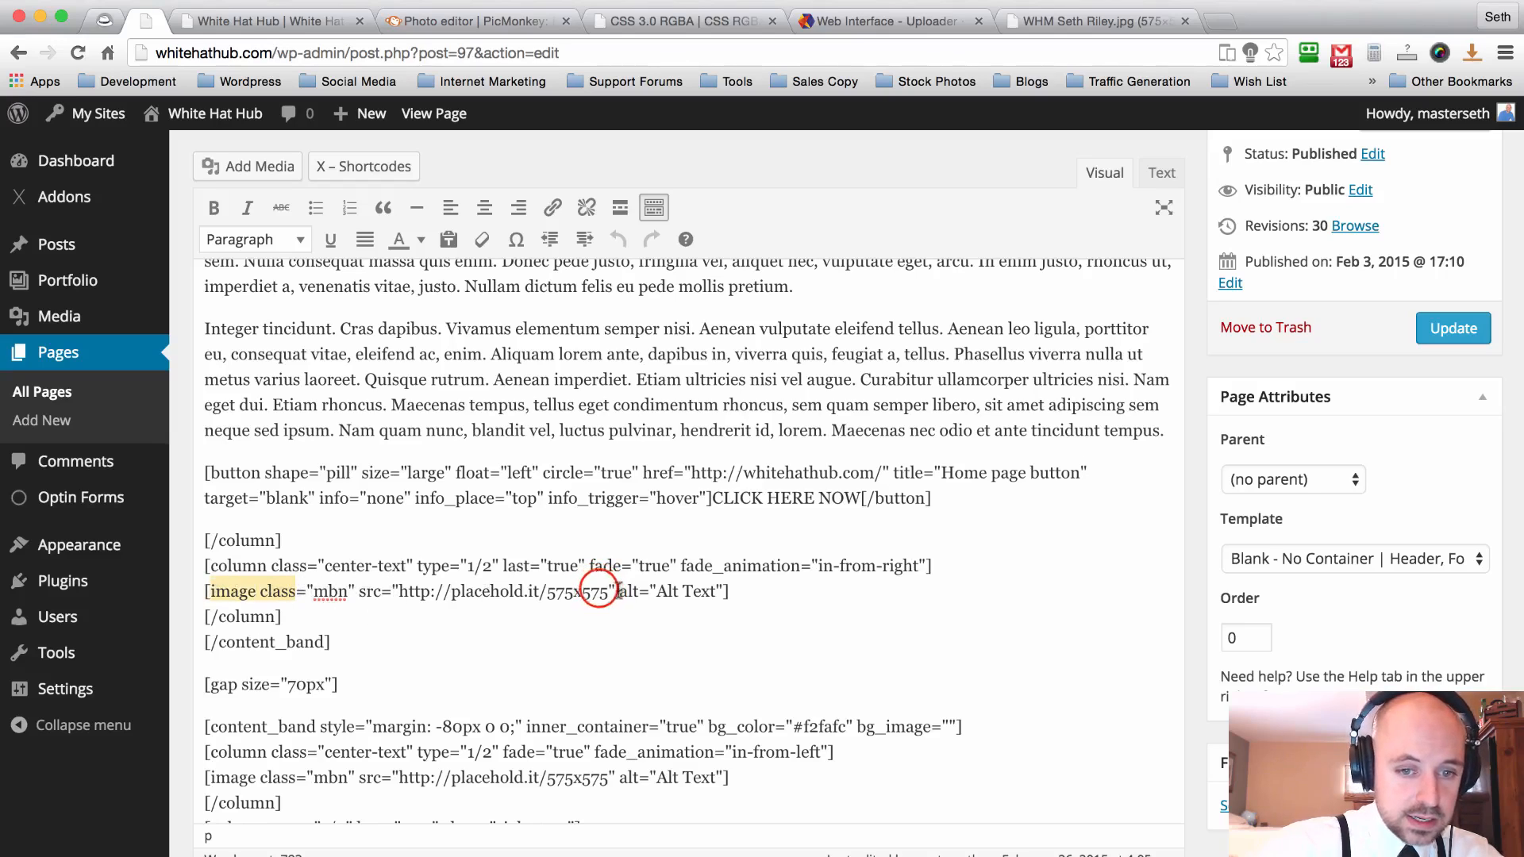
{"action": "left_click", "coordinate": [598, 591]}
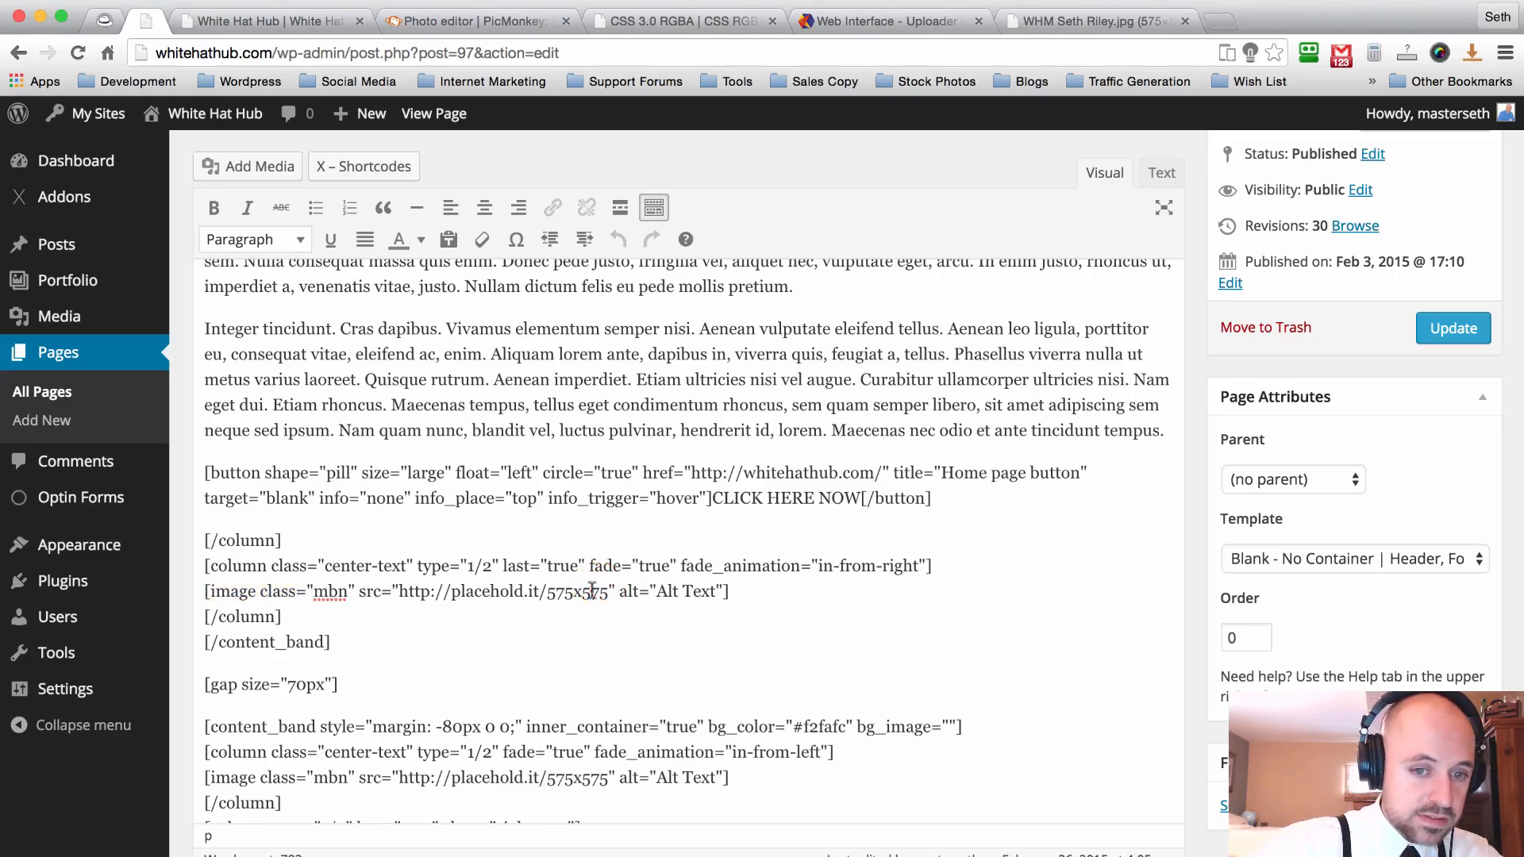
{"action": "left_click_drag", "start_coordinate": [605, 591], "coordinate": [403, 595]}
{"action": "left_click", "coordinate": [609, 591]}
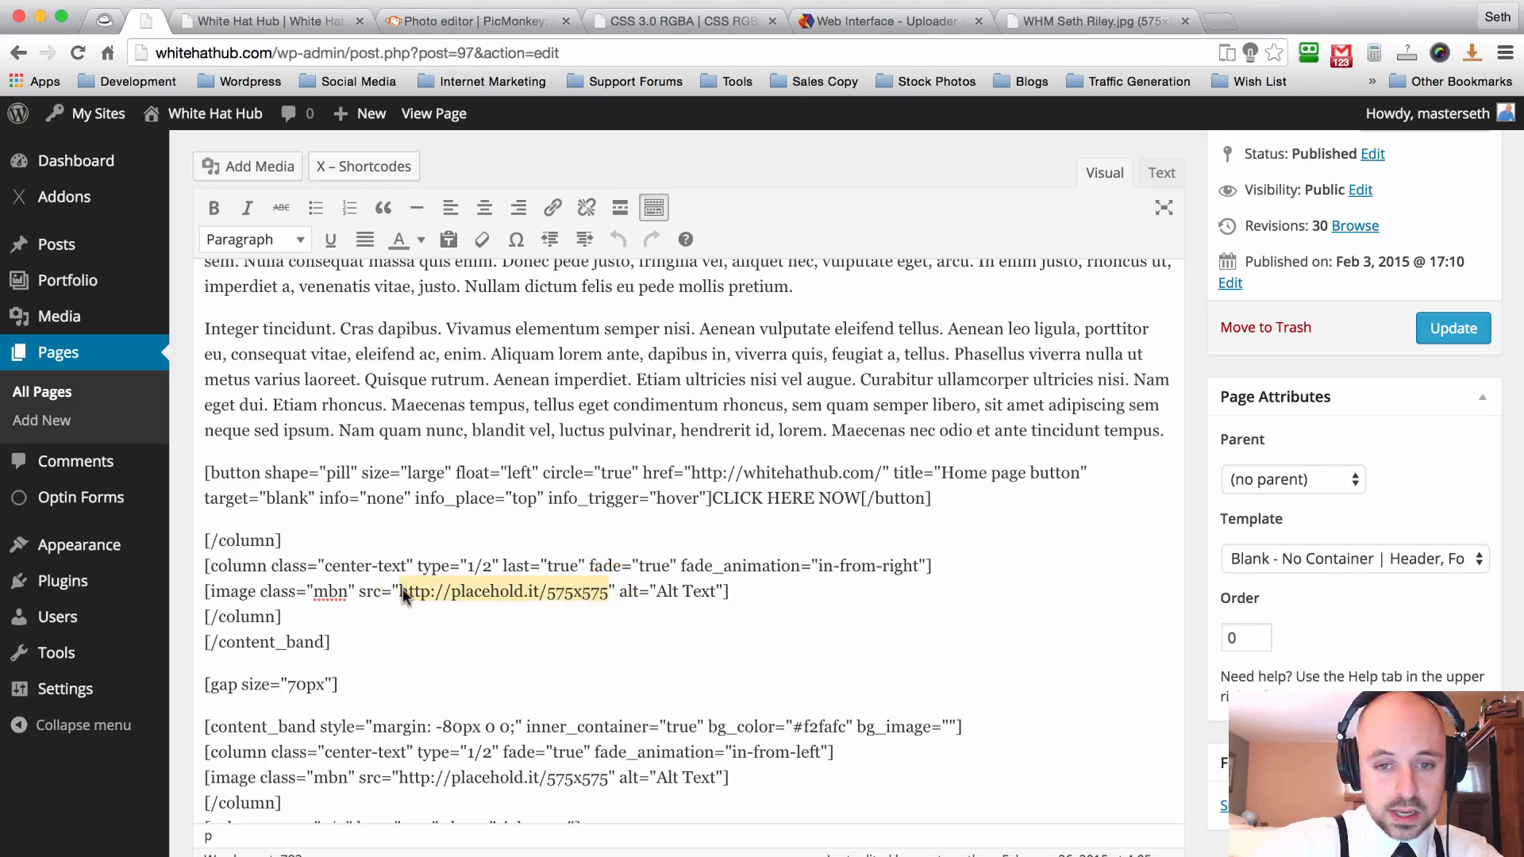
Paste the uploaded thumbnail's URL over the placeholder src and update the page.
{"action": "type", "text": "http://whitehathub.com/wp-content/uploads/2015/02/WHM-Seth-Riley-Thumbnail.jpg"}
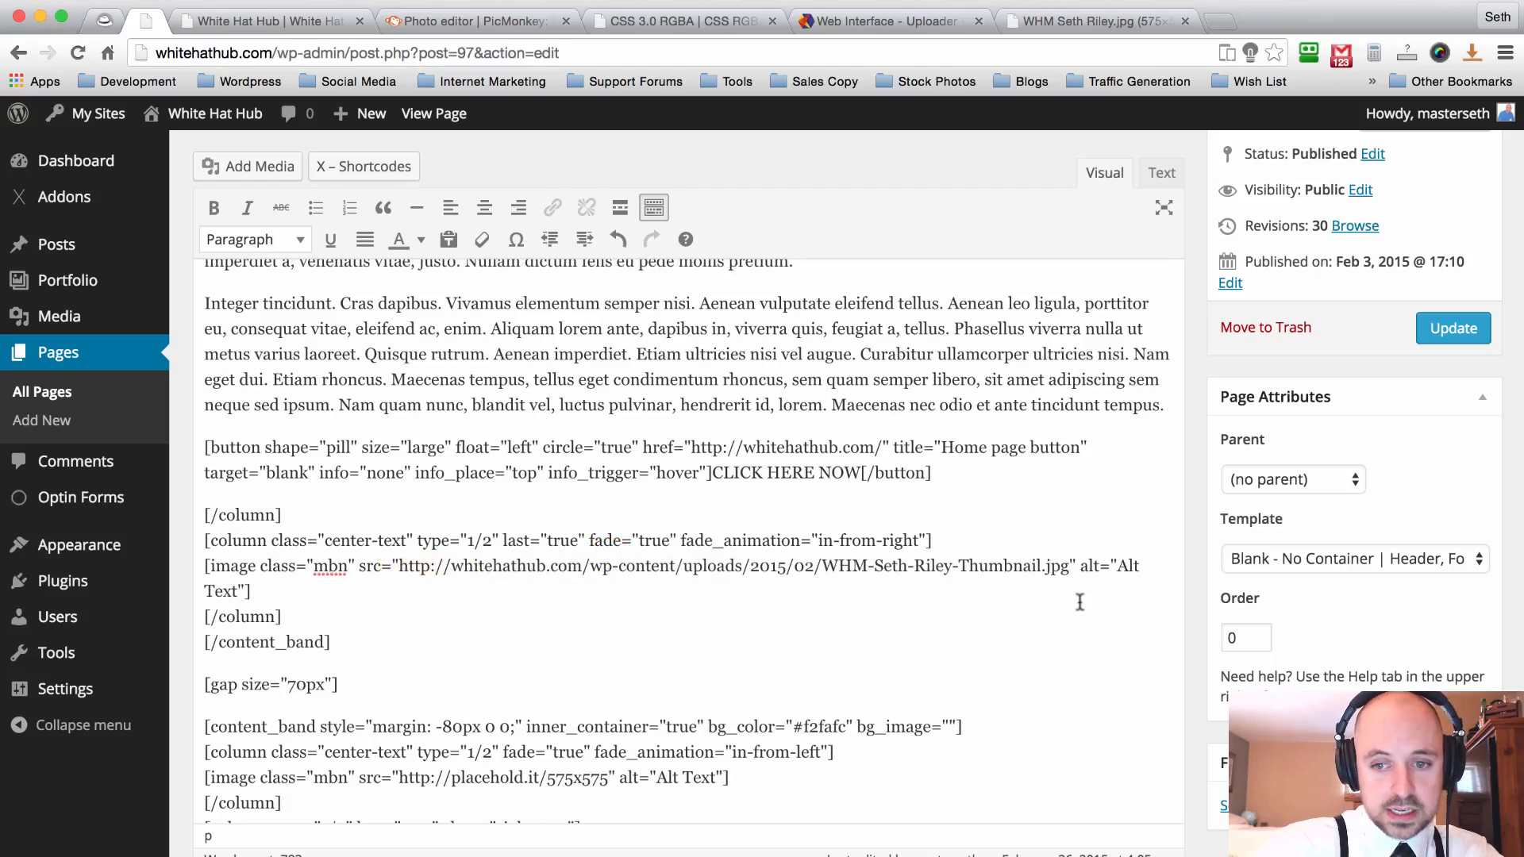
{"action": "left_click_drag", "start_coordinate": [1070, 567], "coordinate": [403, 574]}
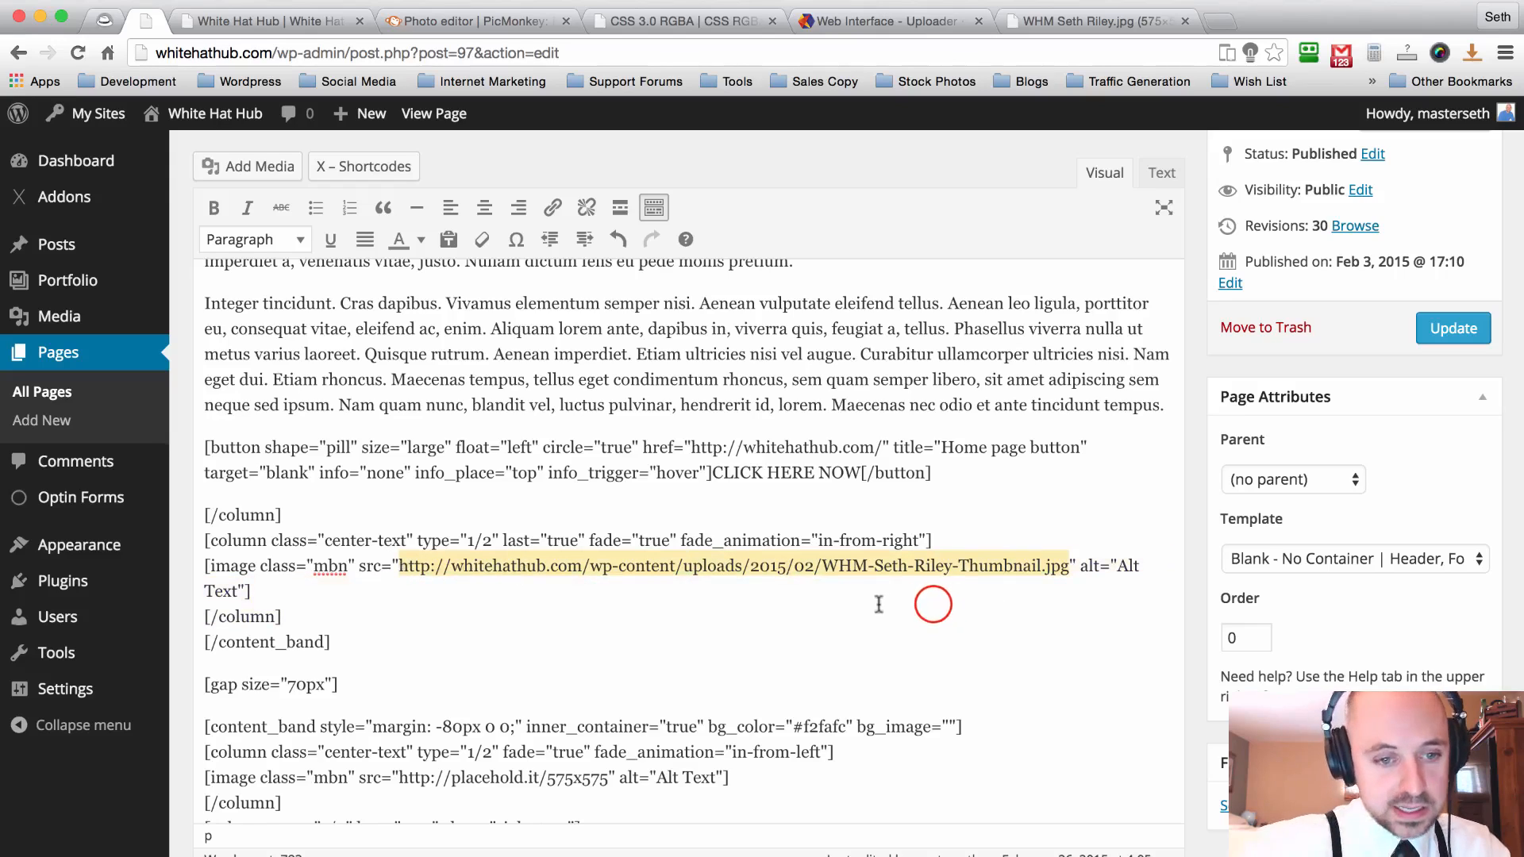
{"action": "left_click", "coordinate": [933, 607]}
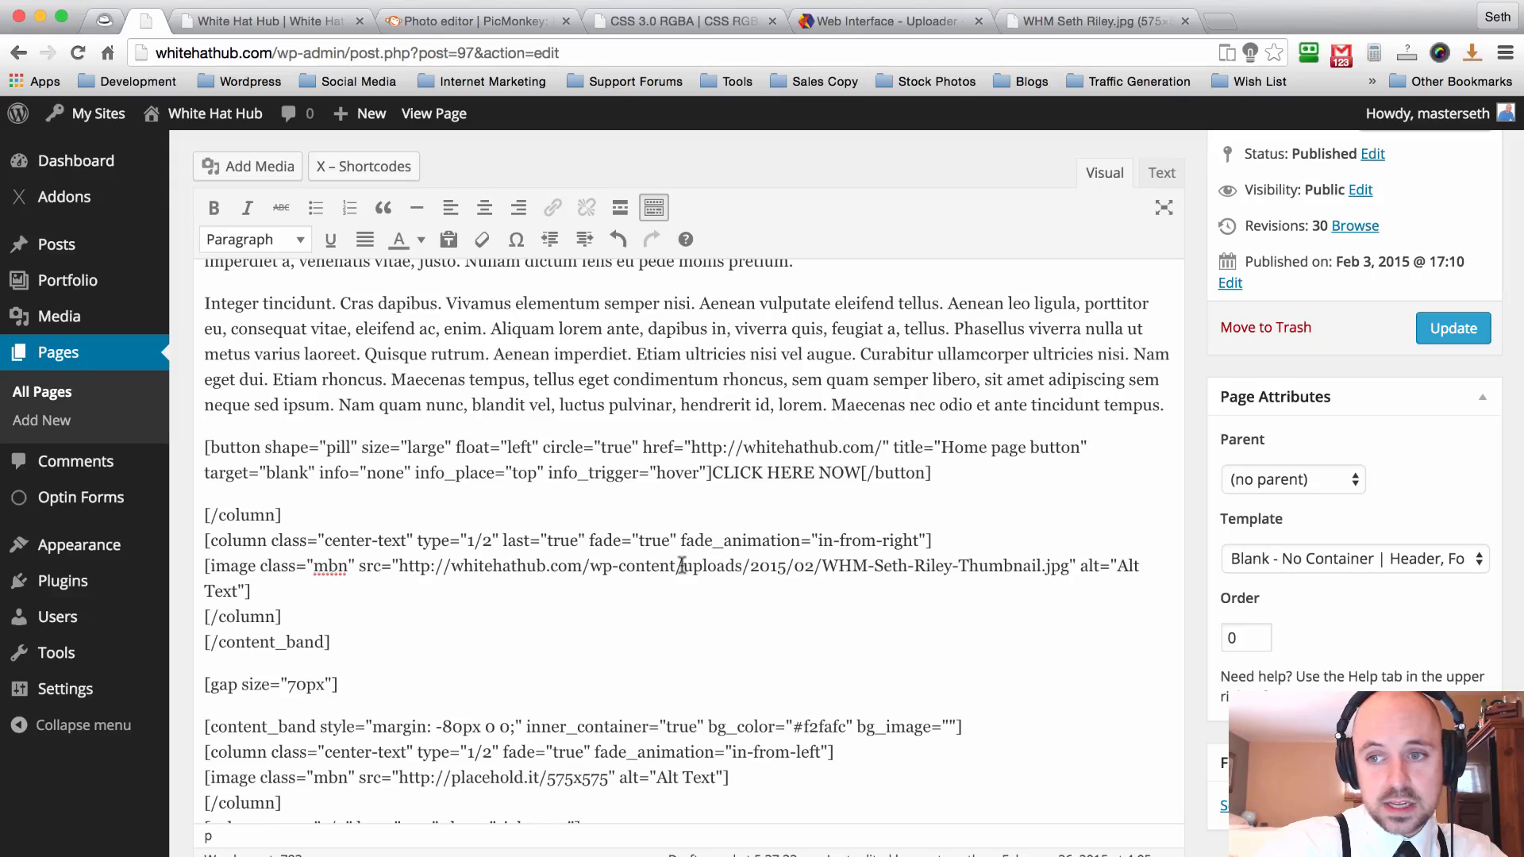
{"action": "left_click", "coordinate": [1429, 328]}
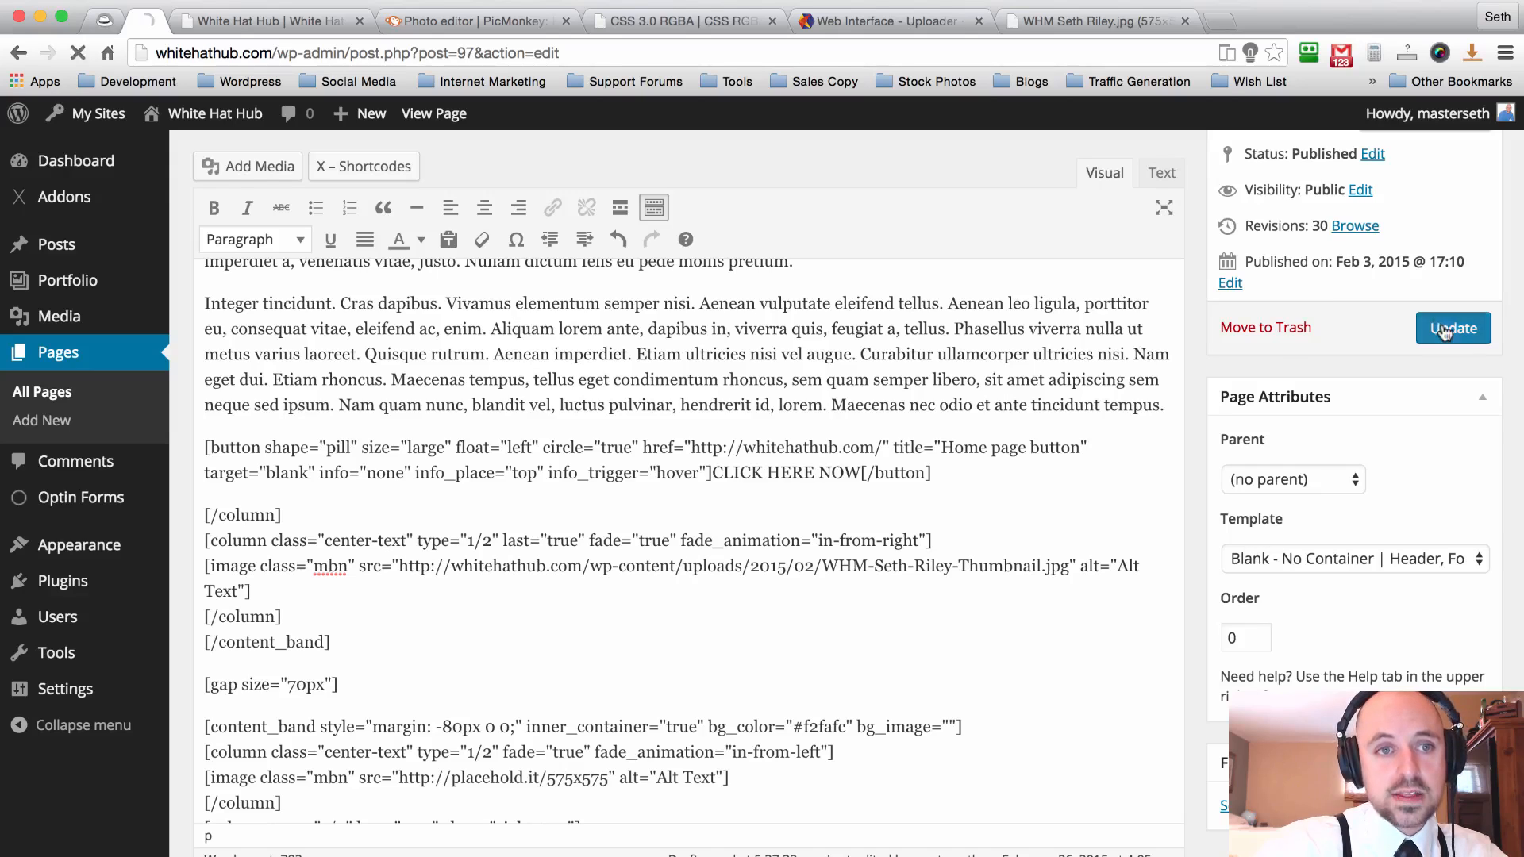
Check the live homepage now shows the founder graphic, then switch to the PicMonkey tab.
{"action": "left_click", "coordinate": [300, 20]}
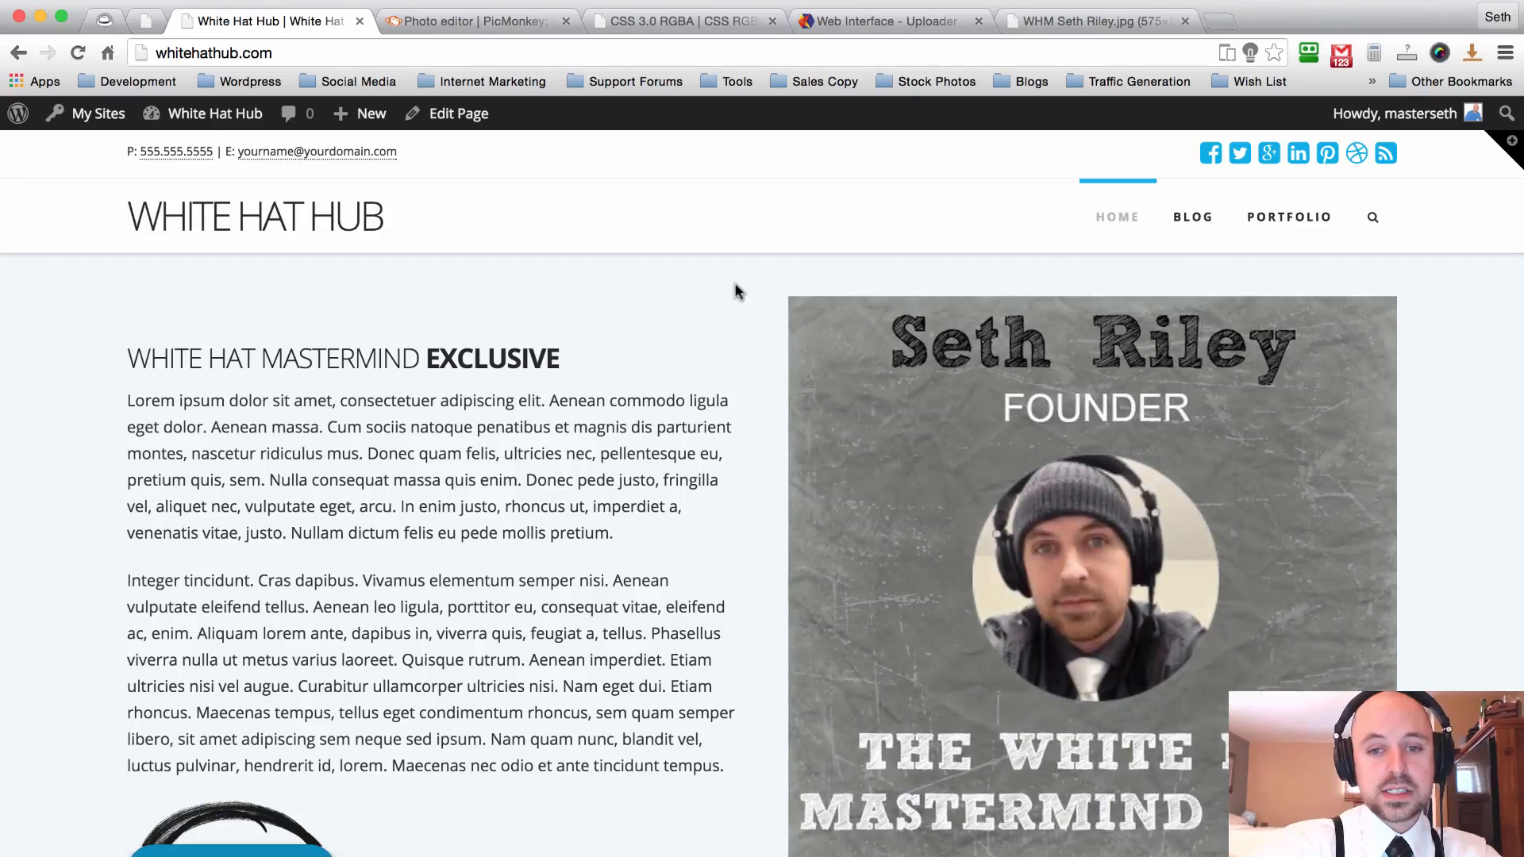
{"action": "scroll", "coordinate": [734, 292], "scroll_direction": "down", "scroll_amount": 3}
{"action": "scroll", "coordinate": [734, 292], "scroll_direction": "up", "scroll_amount": 3}
{"action": "scroll", "coordinate": [734, 292], "scroll_direction": "down", "scroll_amount": 3}
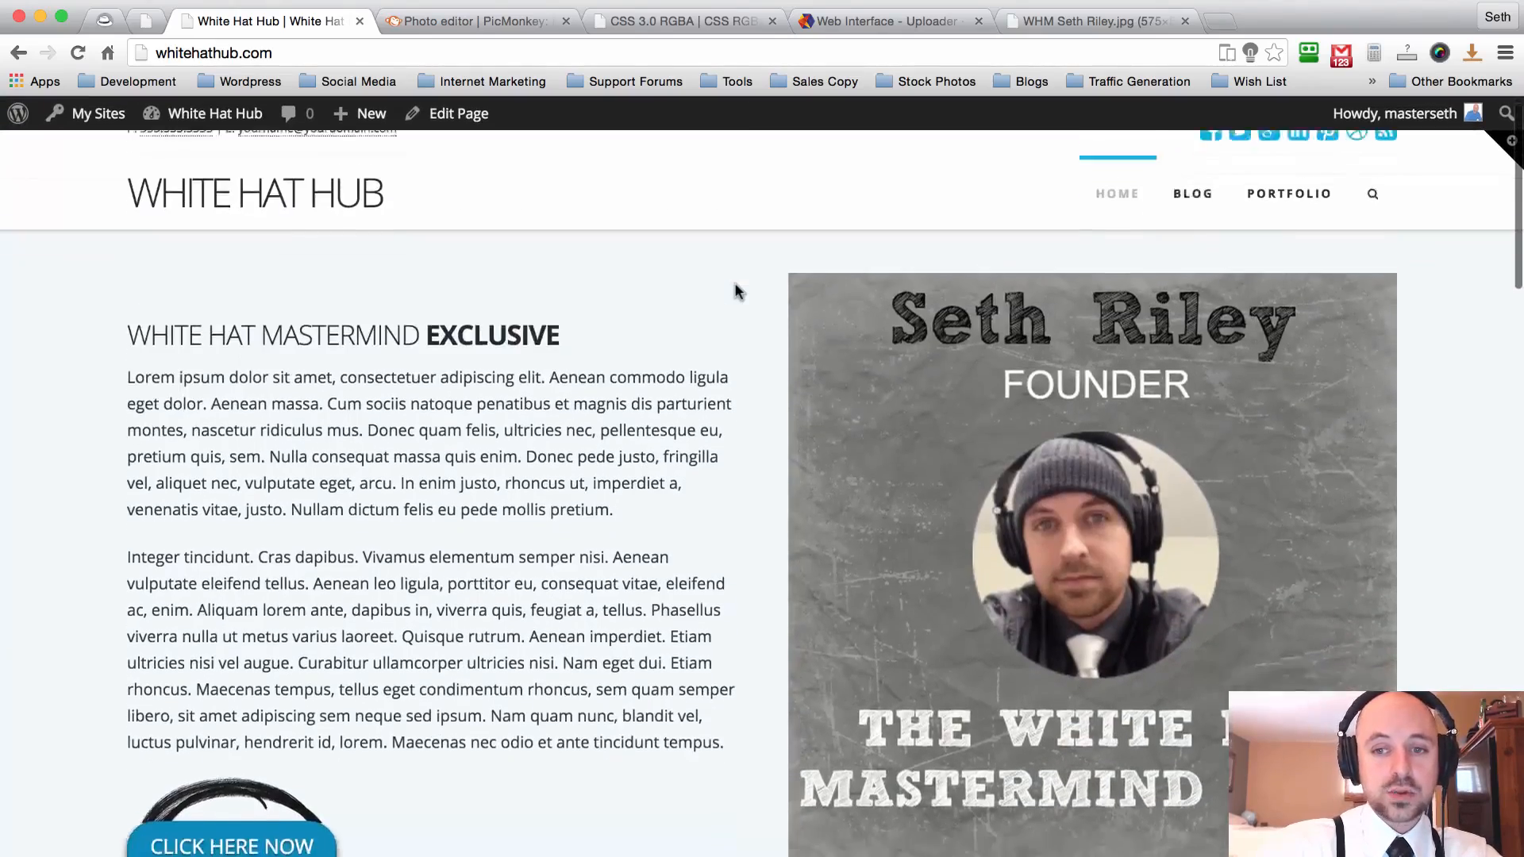
{"action": "scroll", "coordinate": [1177, 365], "scroll_direction": "up", "scroll_amount": 3}
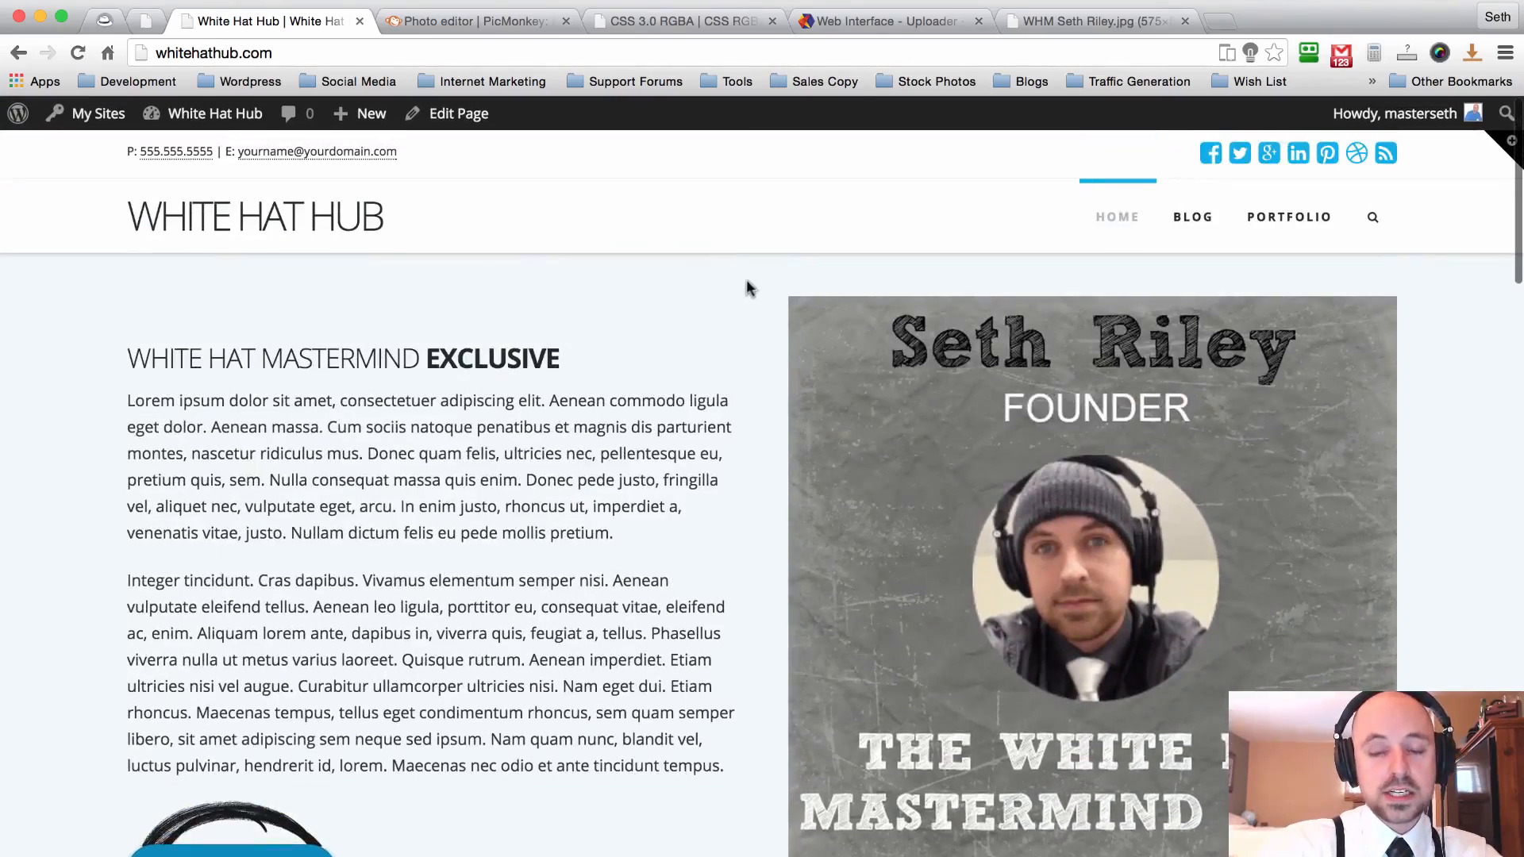
{"action": "scroll", "coordinate": [753, 308], "scroll_direction": "down", "scroll_amount": 3}
{"action": "scroll", "coordinate": [752, 308], "scroll_direction": "up", "scroll_amount": 3}
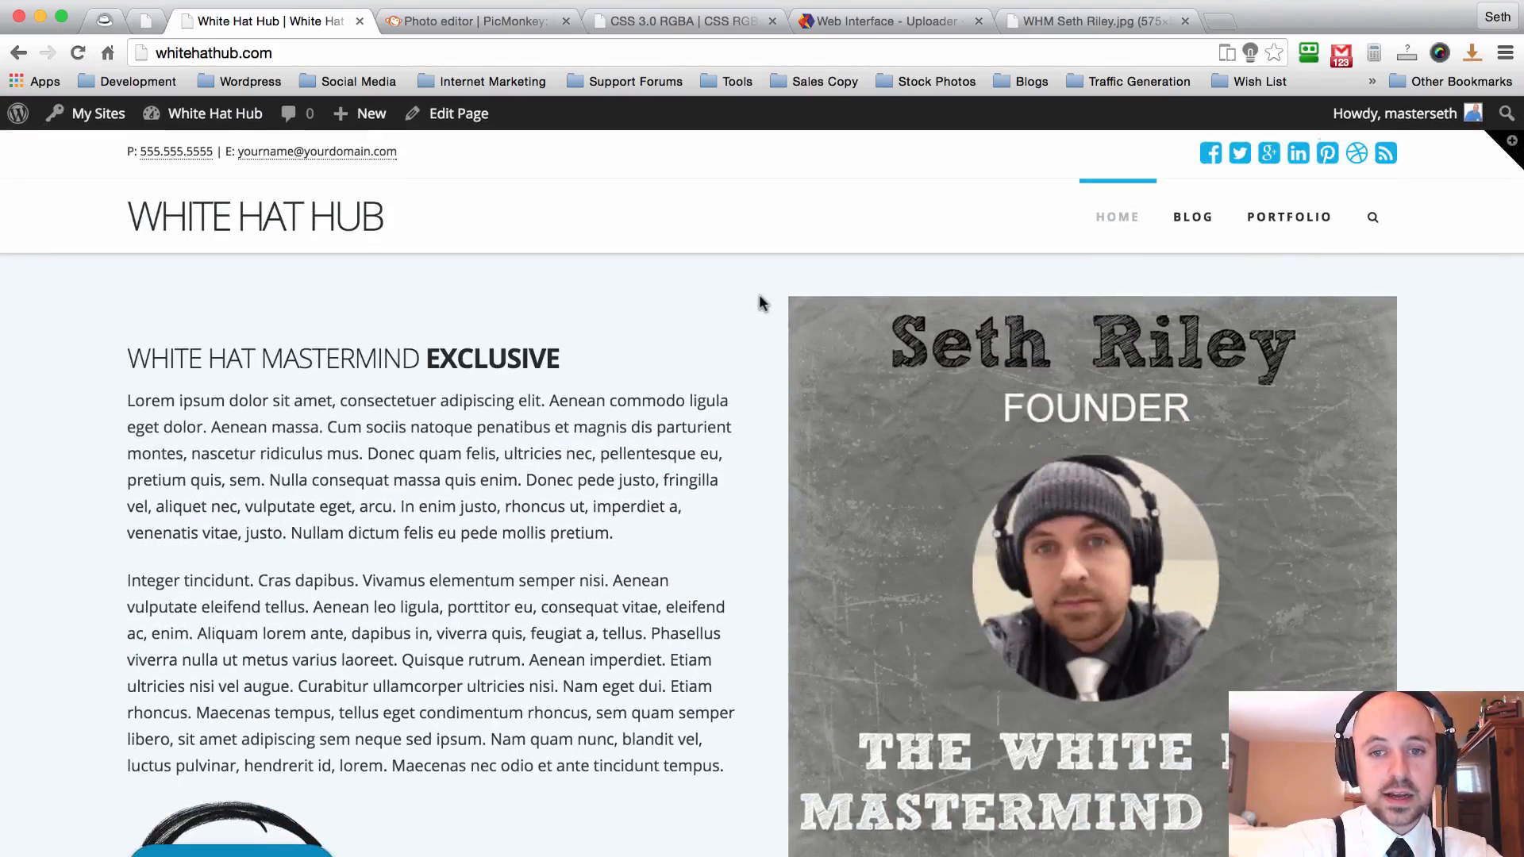
{"action": "scroll", "coordinate": [759, 298], "scroll_direction": "down", "scroll_amount": 4}
{"action": "scroll", "coordinate": [759, 298], "scroll_direction": "up", "scroll_amount": 4}
{"action": "scroll", "coordinate": [758, 297], "scroll_direction": "down", "scroll_amount": 5}
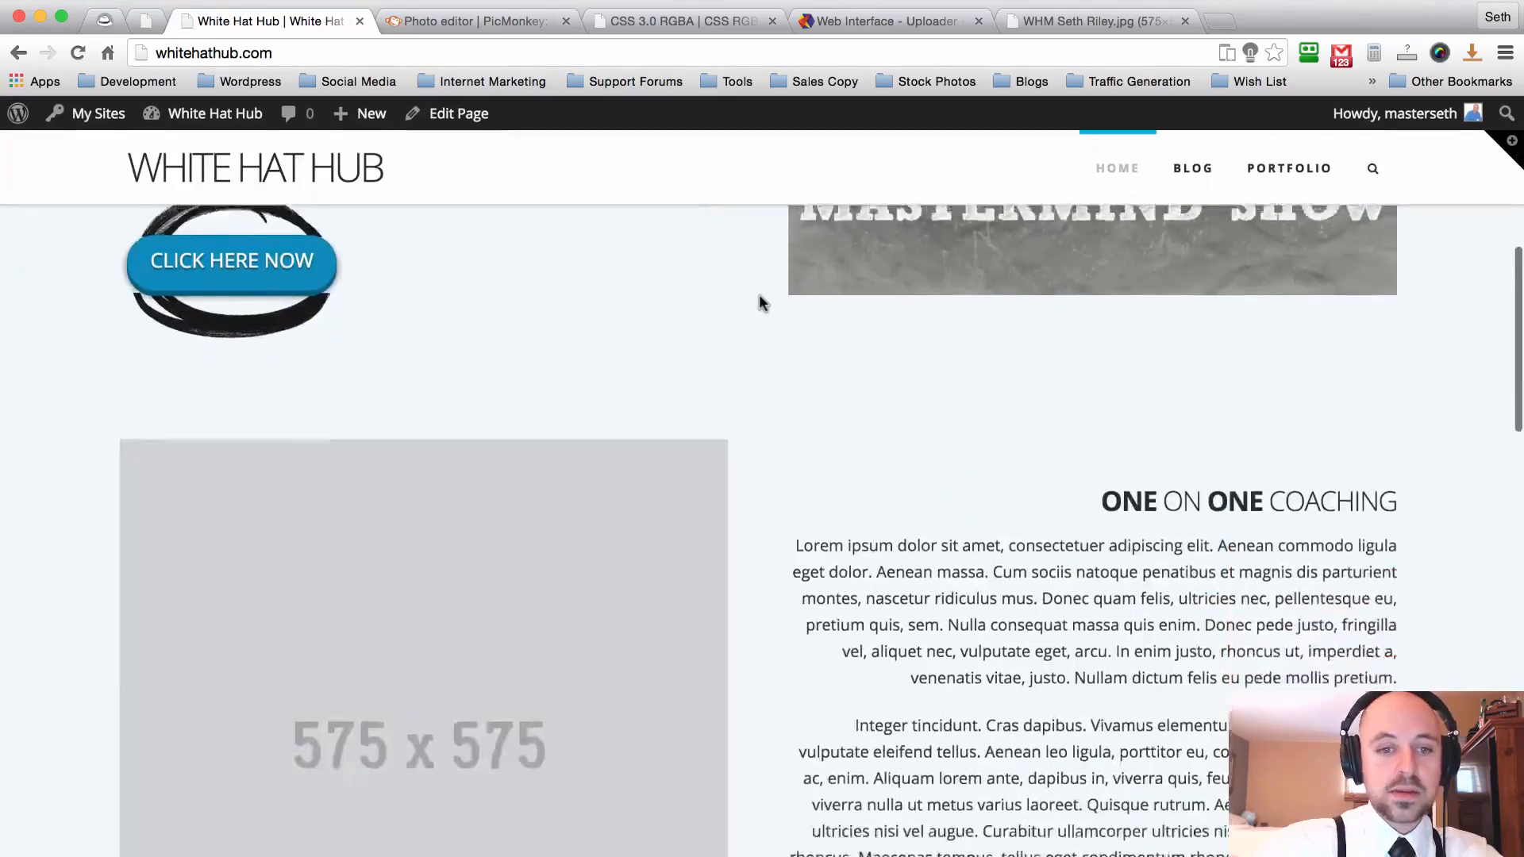
{"action": "scroll", "coordinate": [759, 298], "scroll_direction": "down", "scroll_amount": 4}
{"action": "scroll", "coordinate": [758, 297], "scroll_direction": "up", "scroll_amount": 10}
{"action": "scroll", "coordinate": [759, 298], "scroll_direction": "down", "scroll_amount": 12}
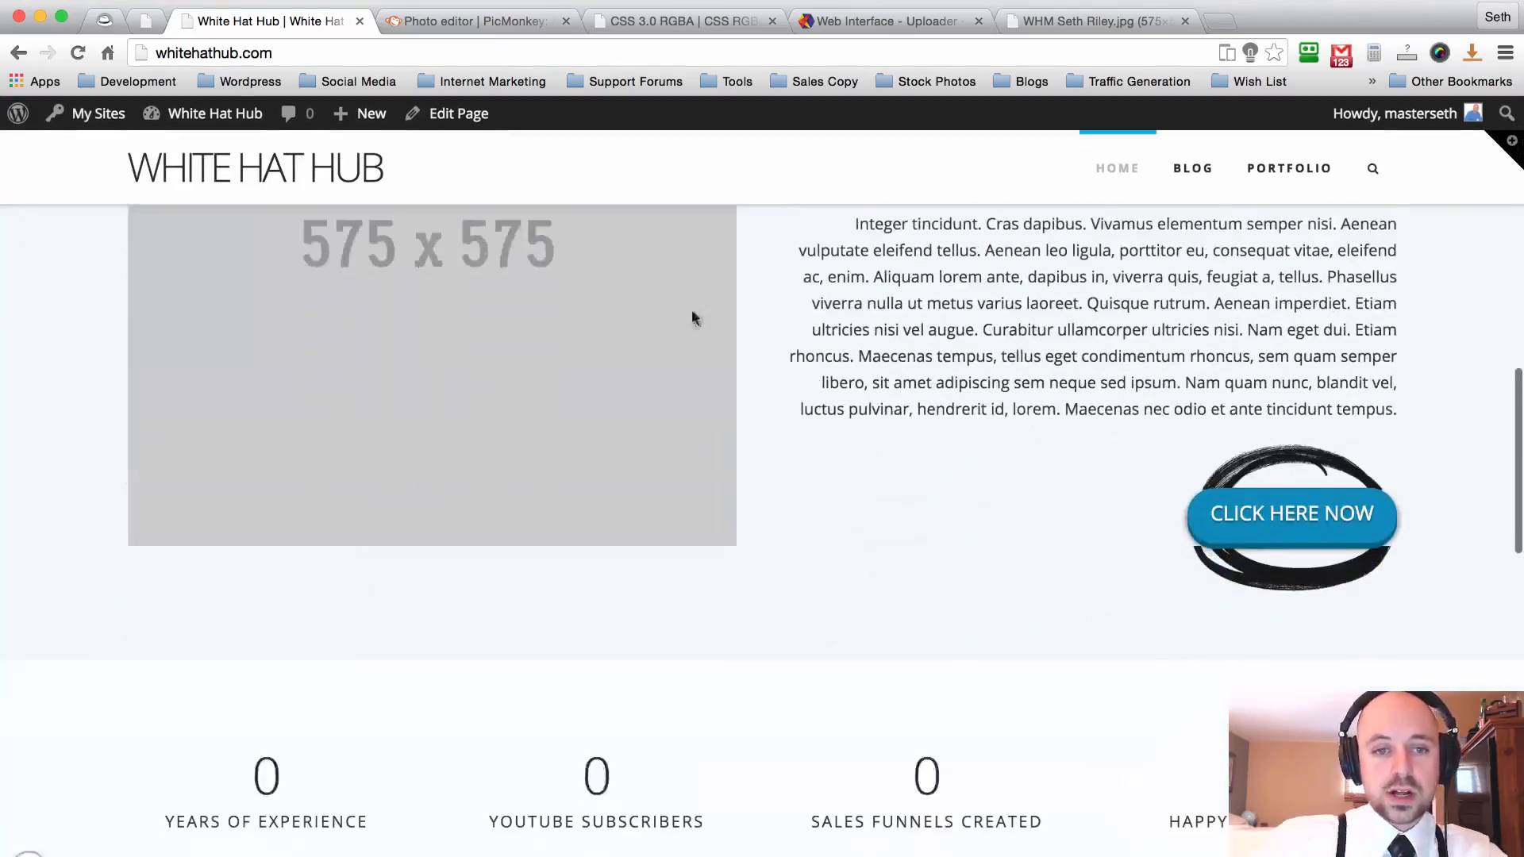
{"action": "scroll", "coordinate": [774, 421], "scroll_direction": "up", "scroll_amount": 10}
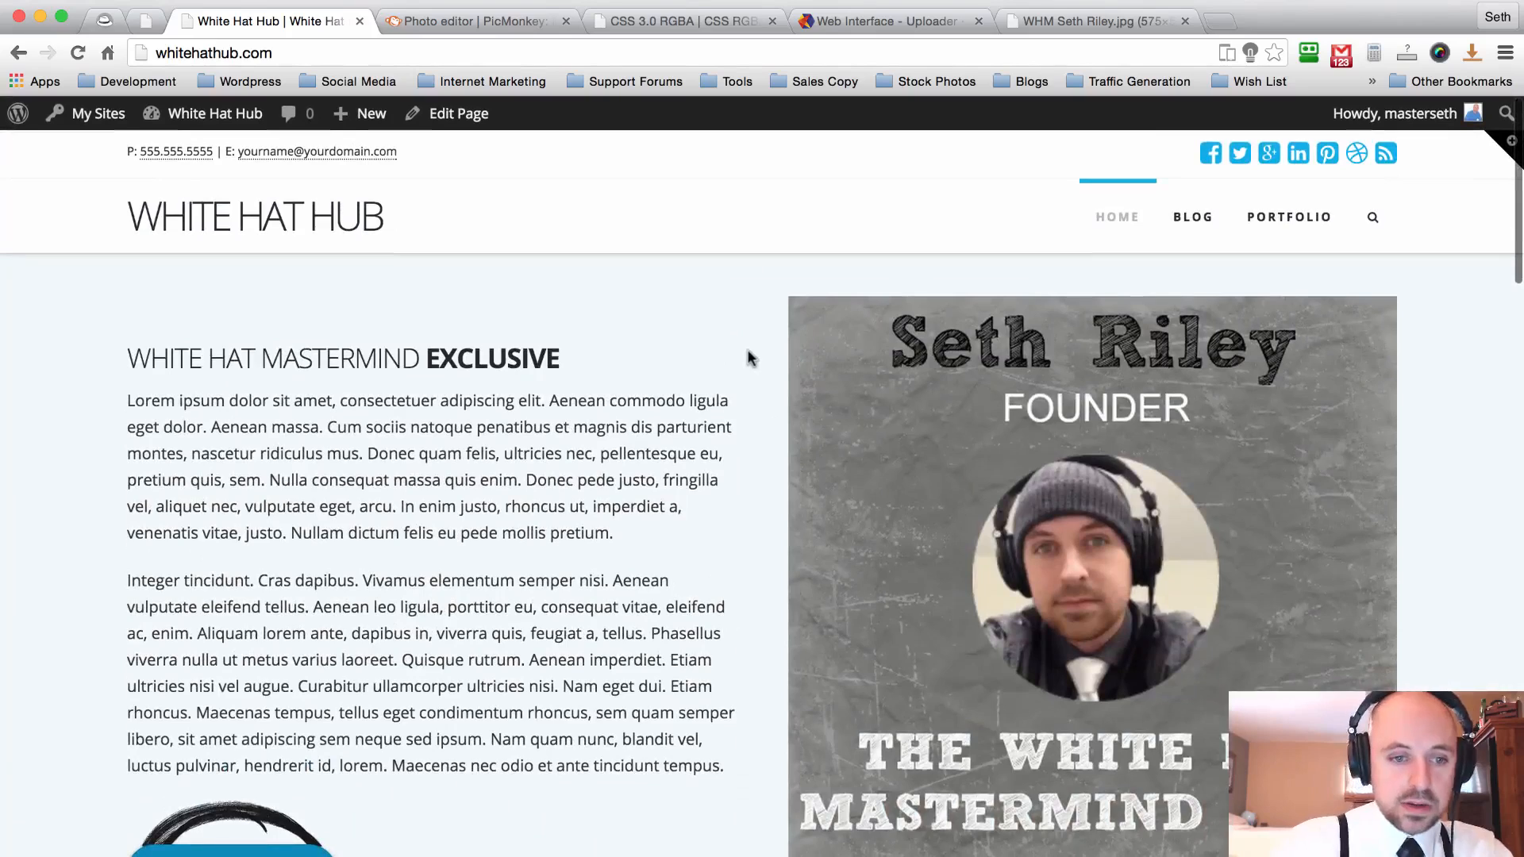
{"action": "scroll", "coordinate": [749, 358], "scroll_direction": "down", "scroll_amount": 8}
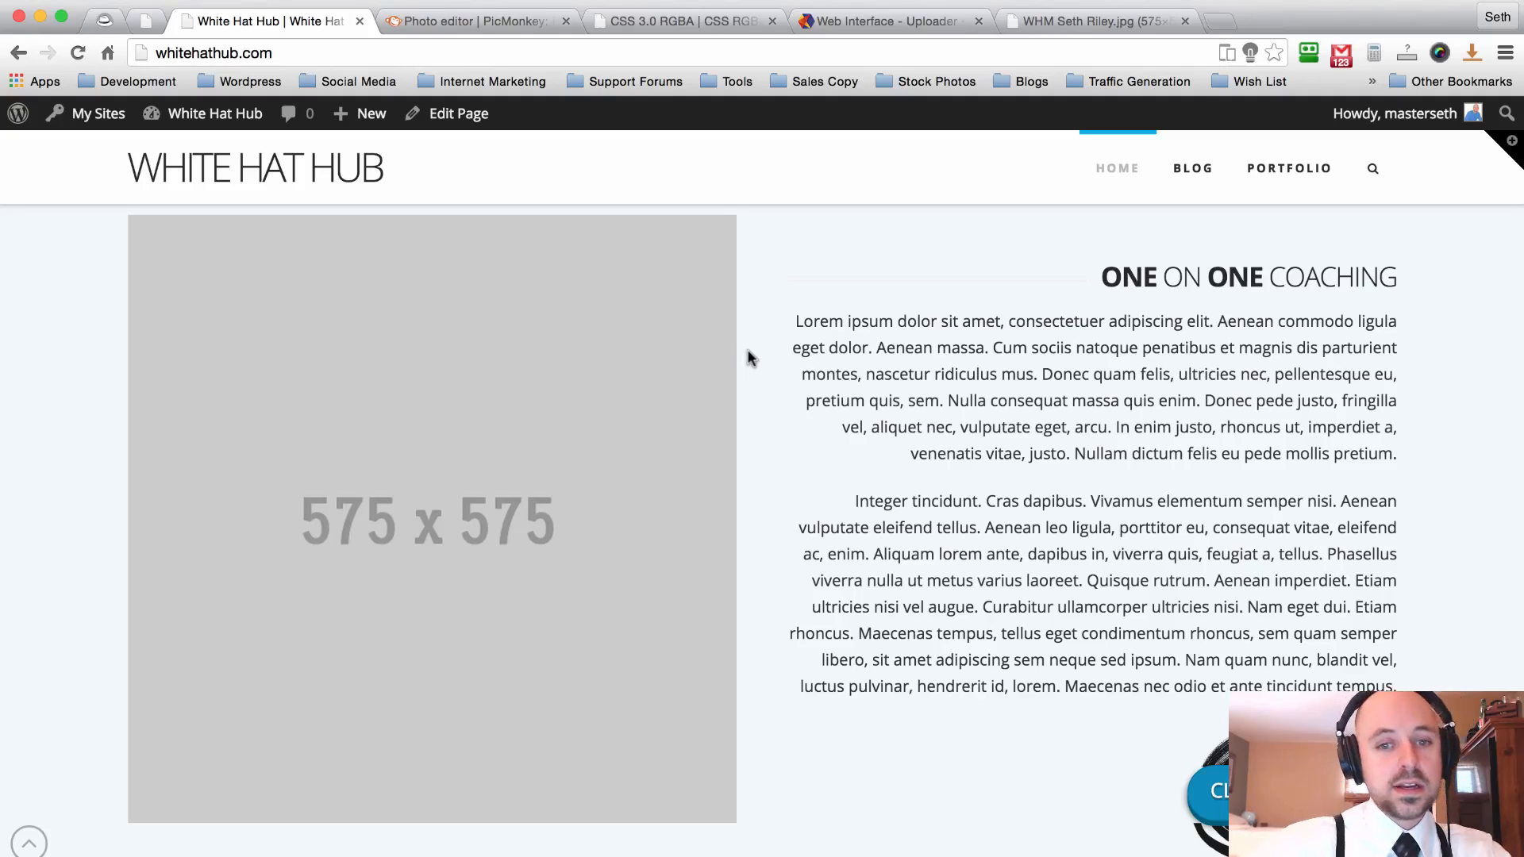
{"action": "scroll", "coordinate": [749, 359], "scroll_direction": "up", "scroll_amount": 6}
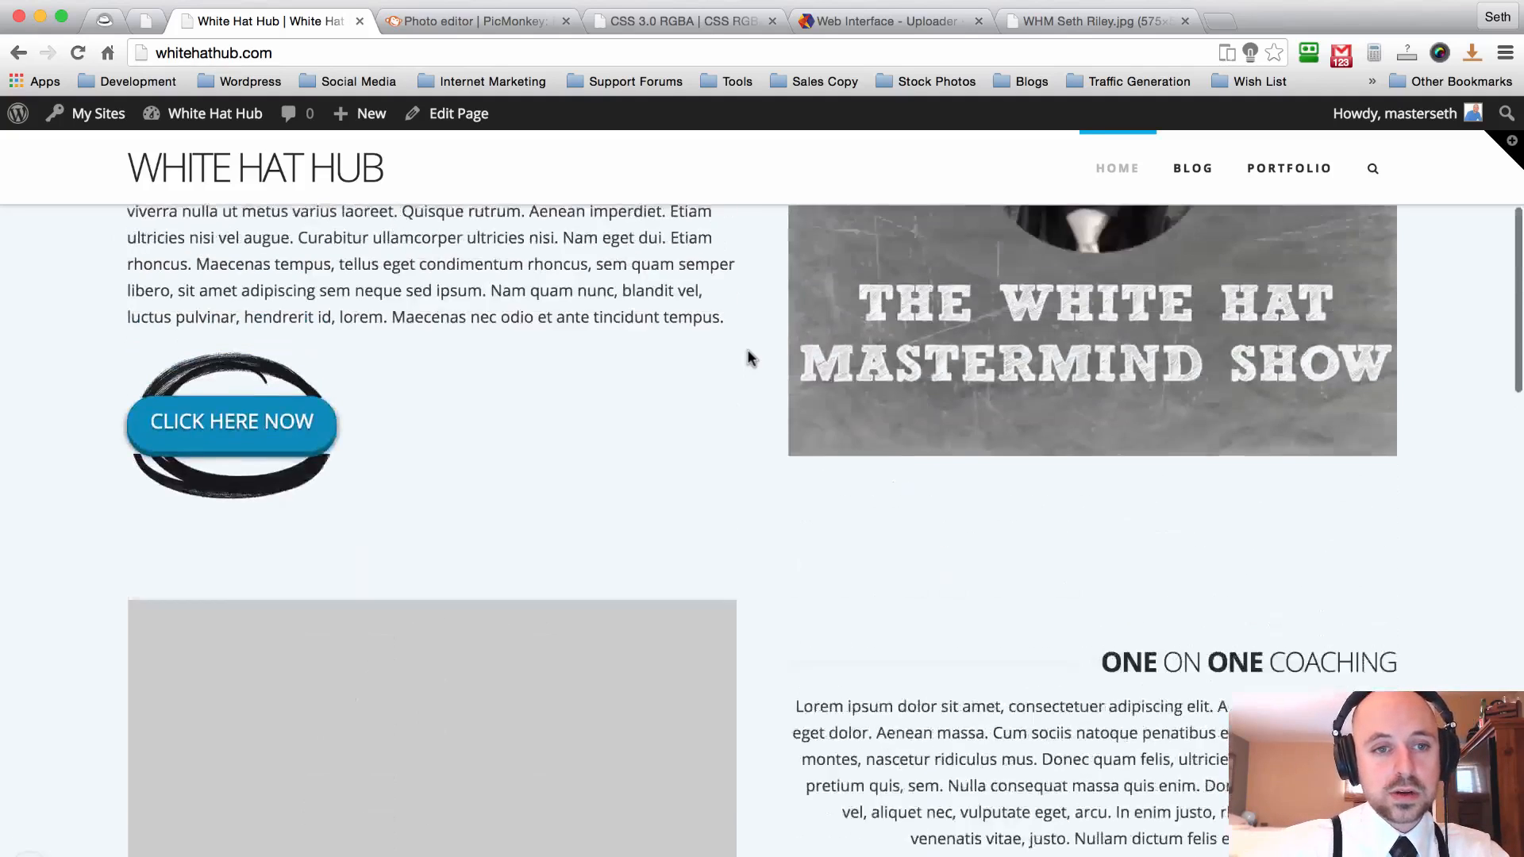
{"action": "scroll", "coordinate": [749, 351], "scroll_direction": "up", "scroll_amount": 5}
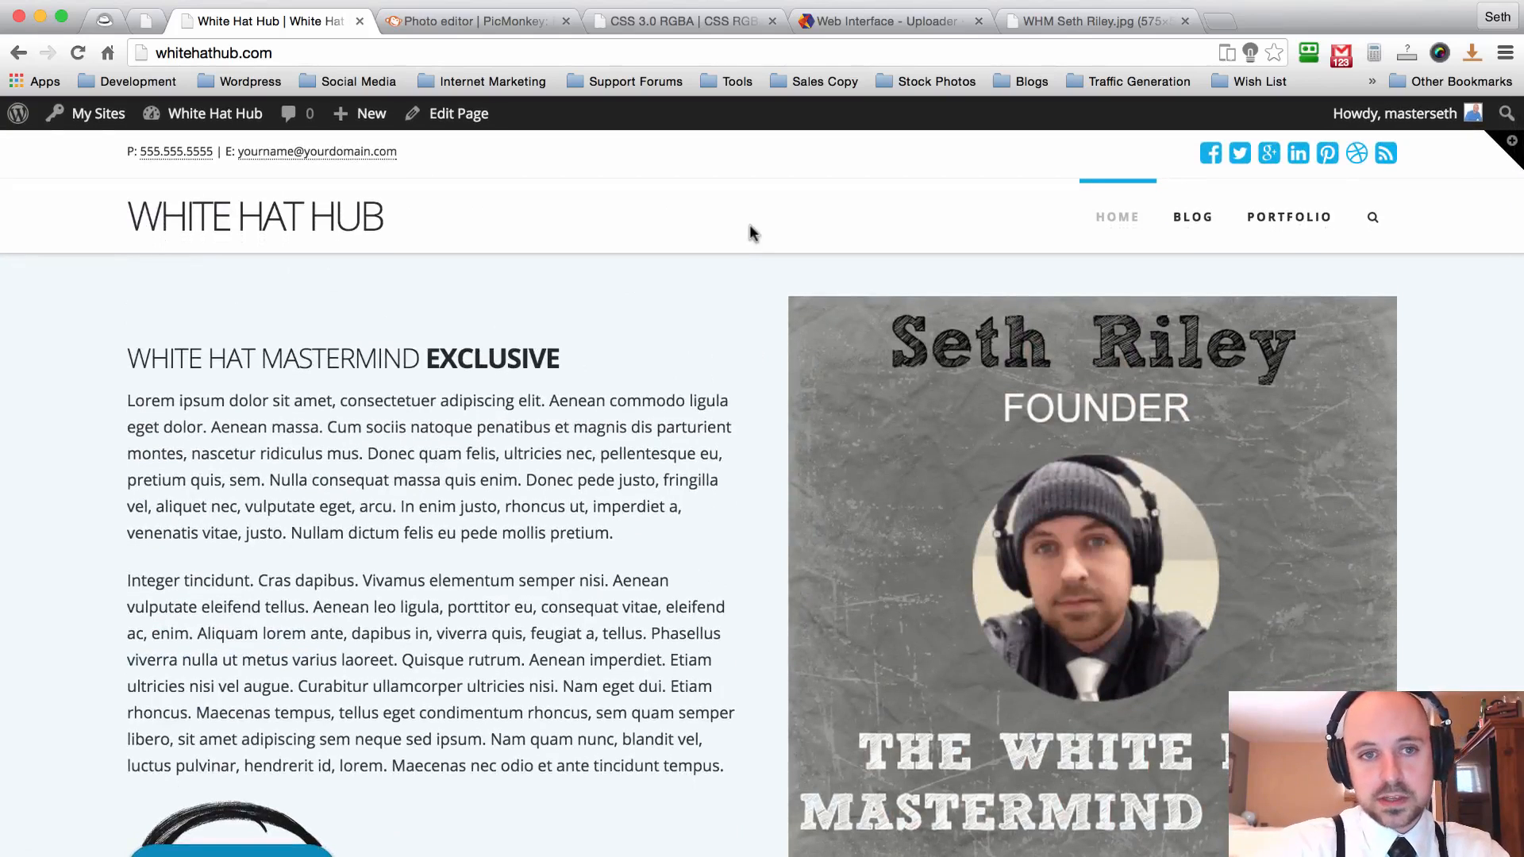
{"action": "scroll", "coordinate": [758, 299], "scroll_direction": "down", "scroll_amount": 1}
{"action": "scroll", "coordinate": [761, 300], "scroll_direction": "up", "scroll_amount": 1}
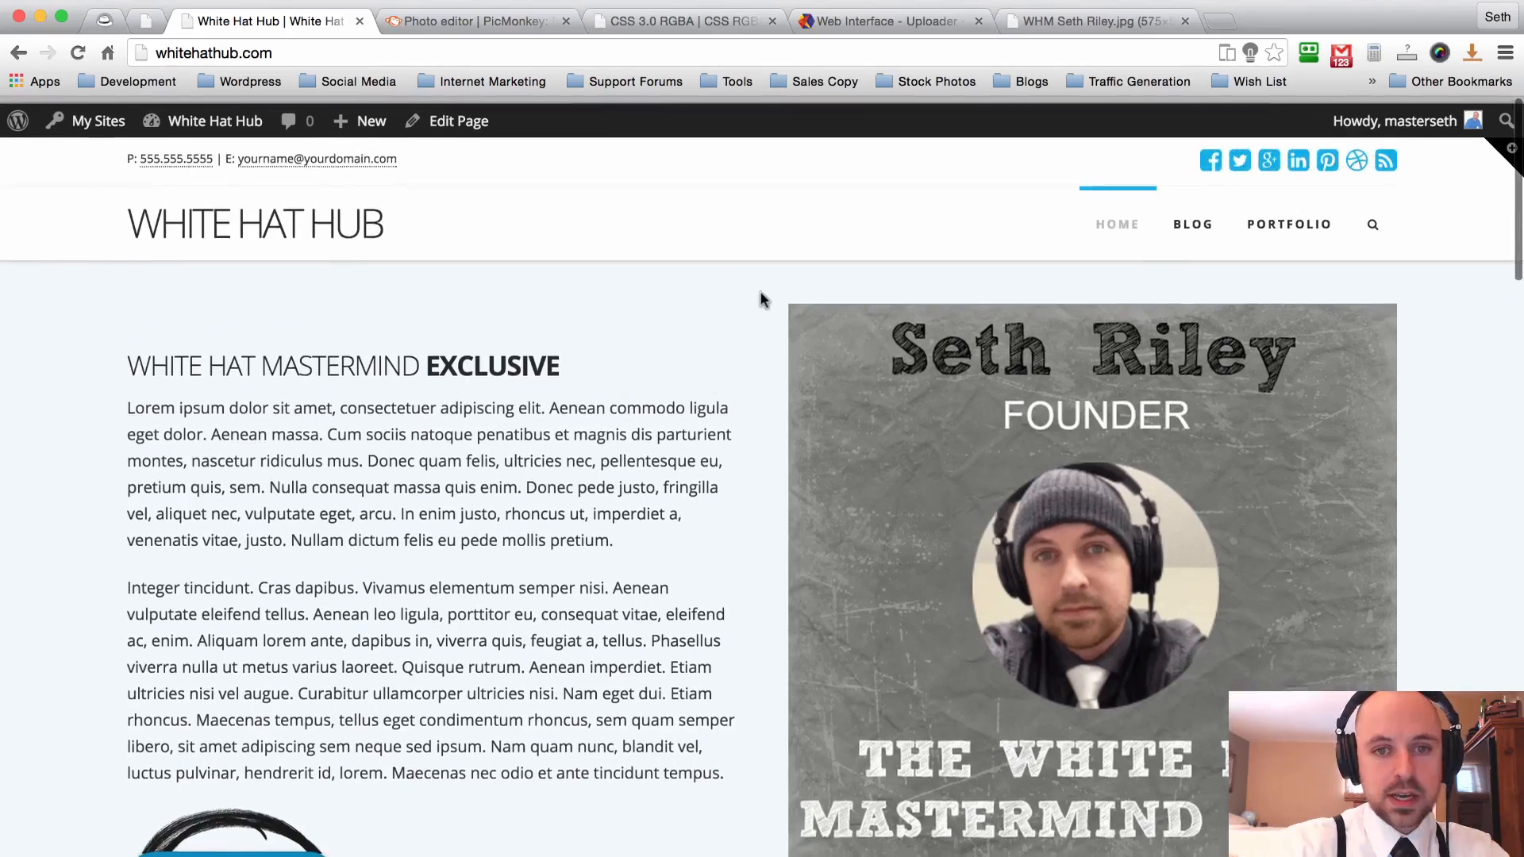
{"action": "left_click", "coordinate": [486, 24]}
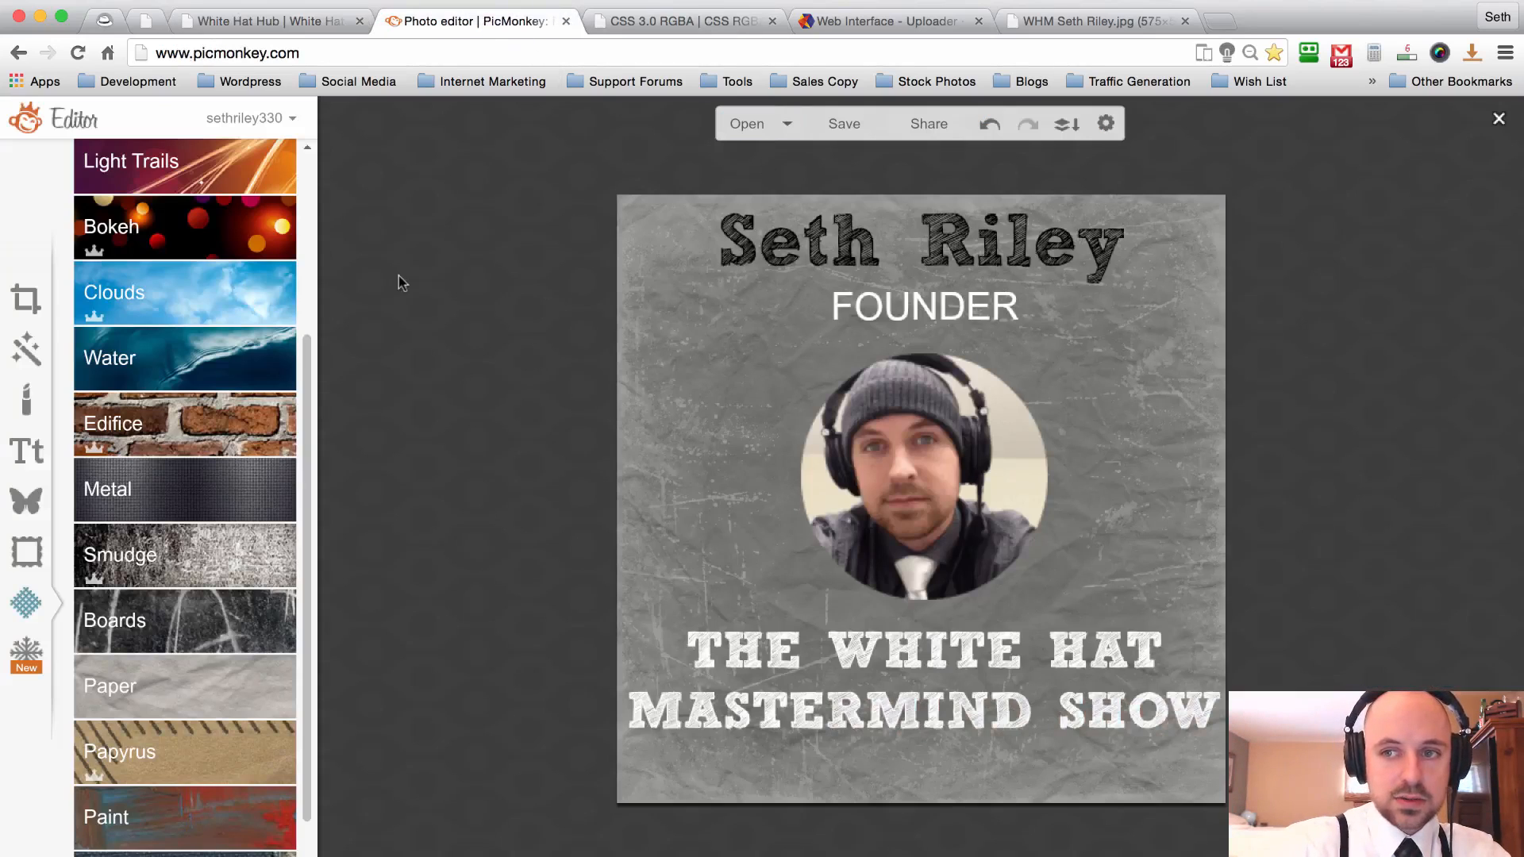
Close the Mastermind Show design and create a new Custom 575 × 575 pixel blank canvas.
{"action": "left_click", "coordinate": [1499, 120]}
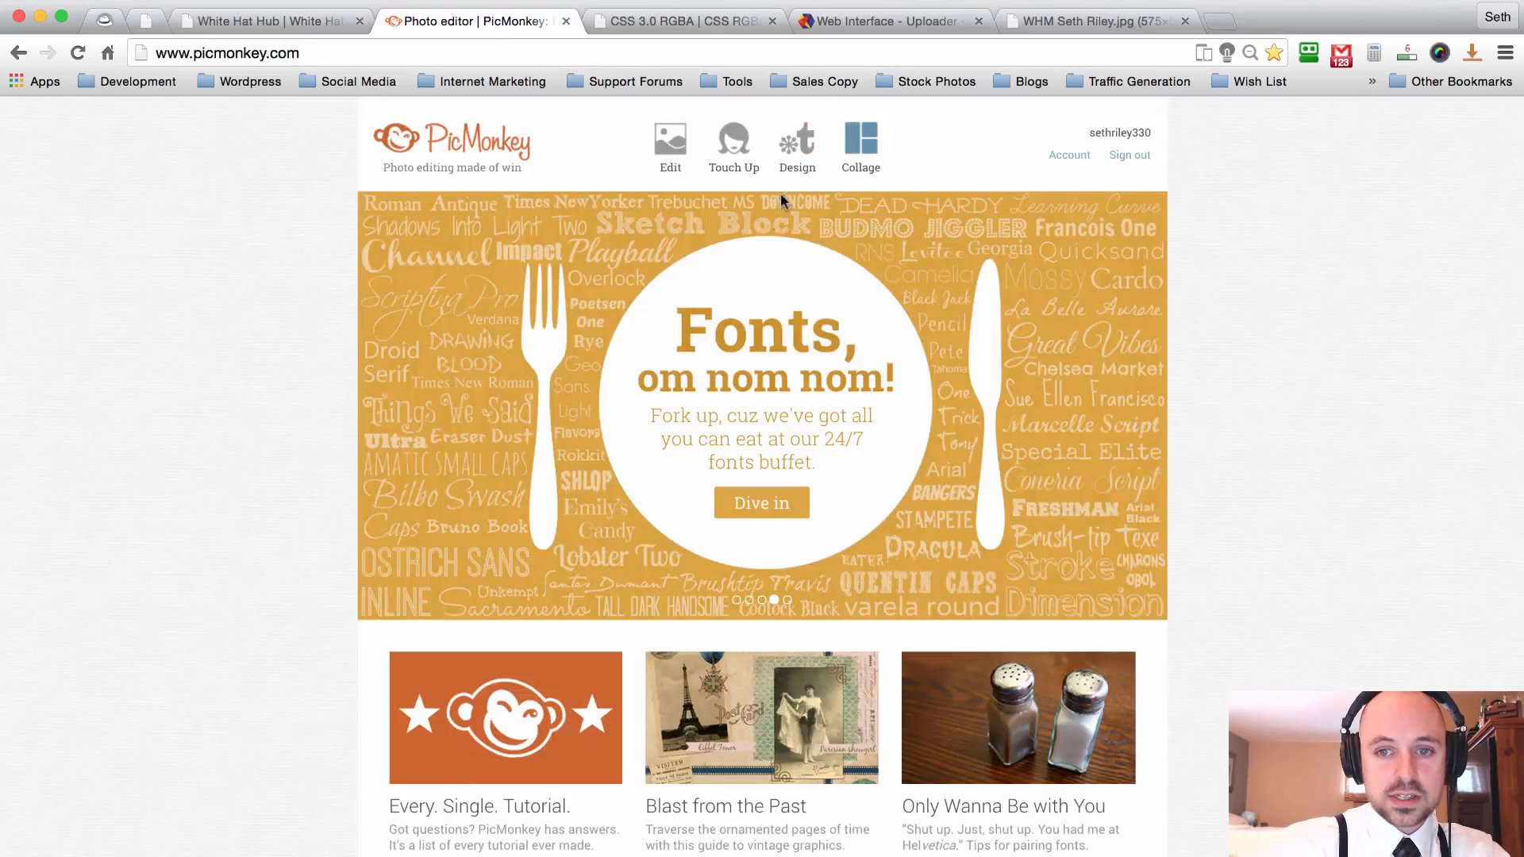
{"action": "left_click", "coordinate": [799, 154]}
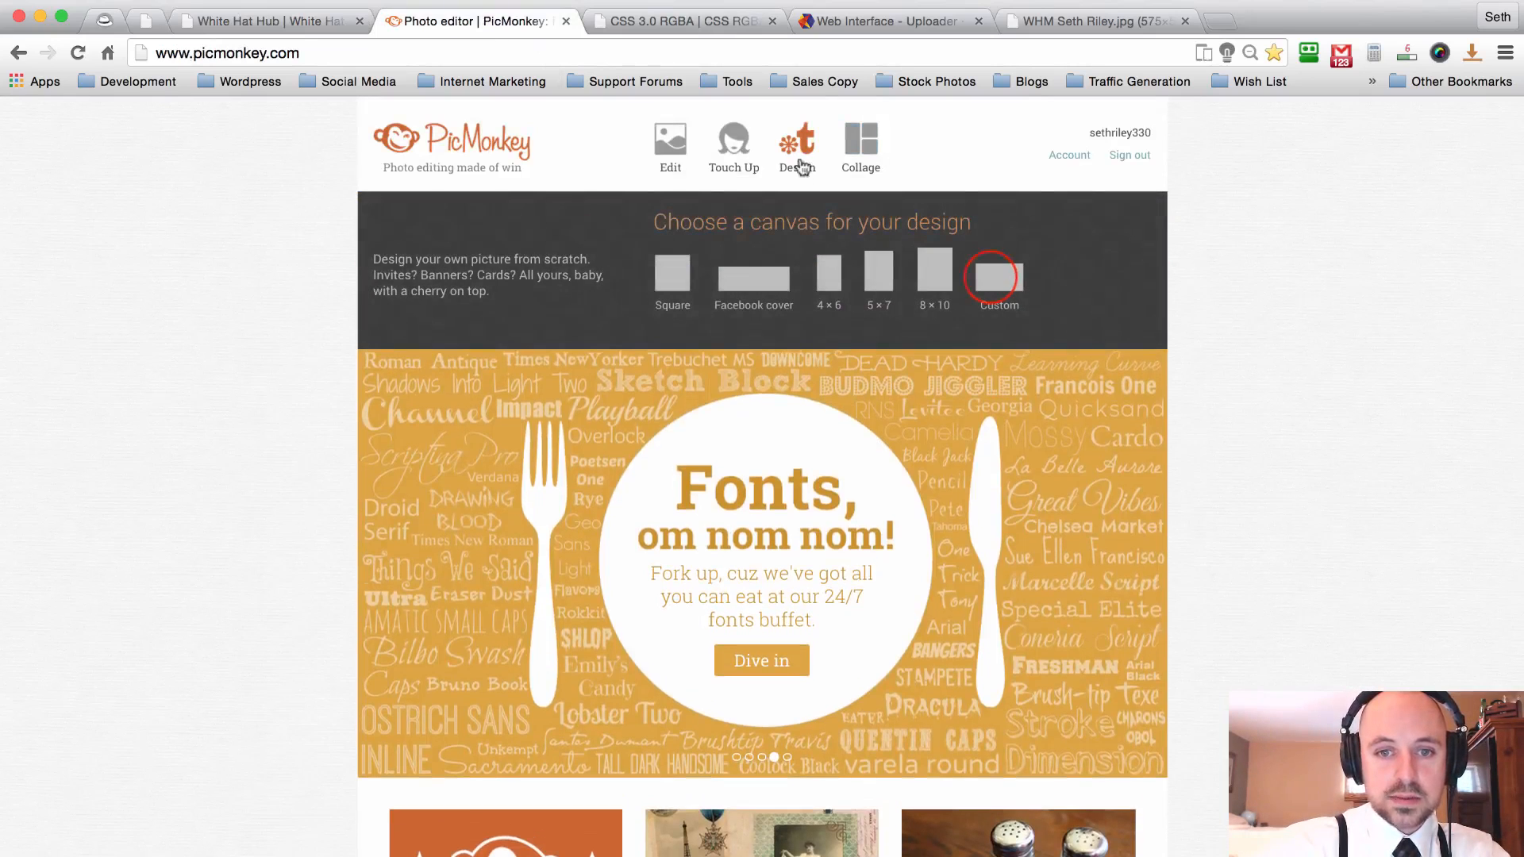
{"action": "left_click", "coordinate": [991, 279]}
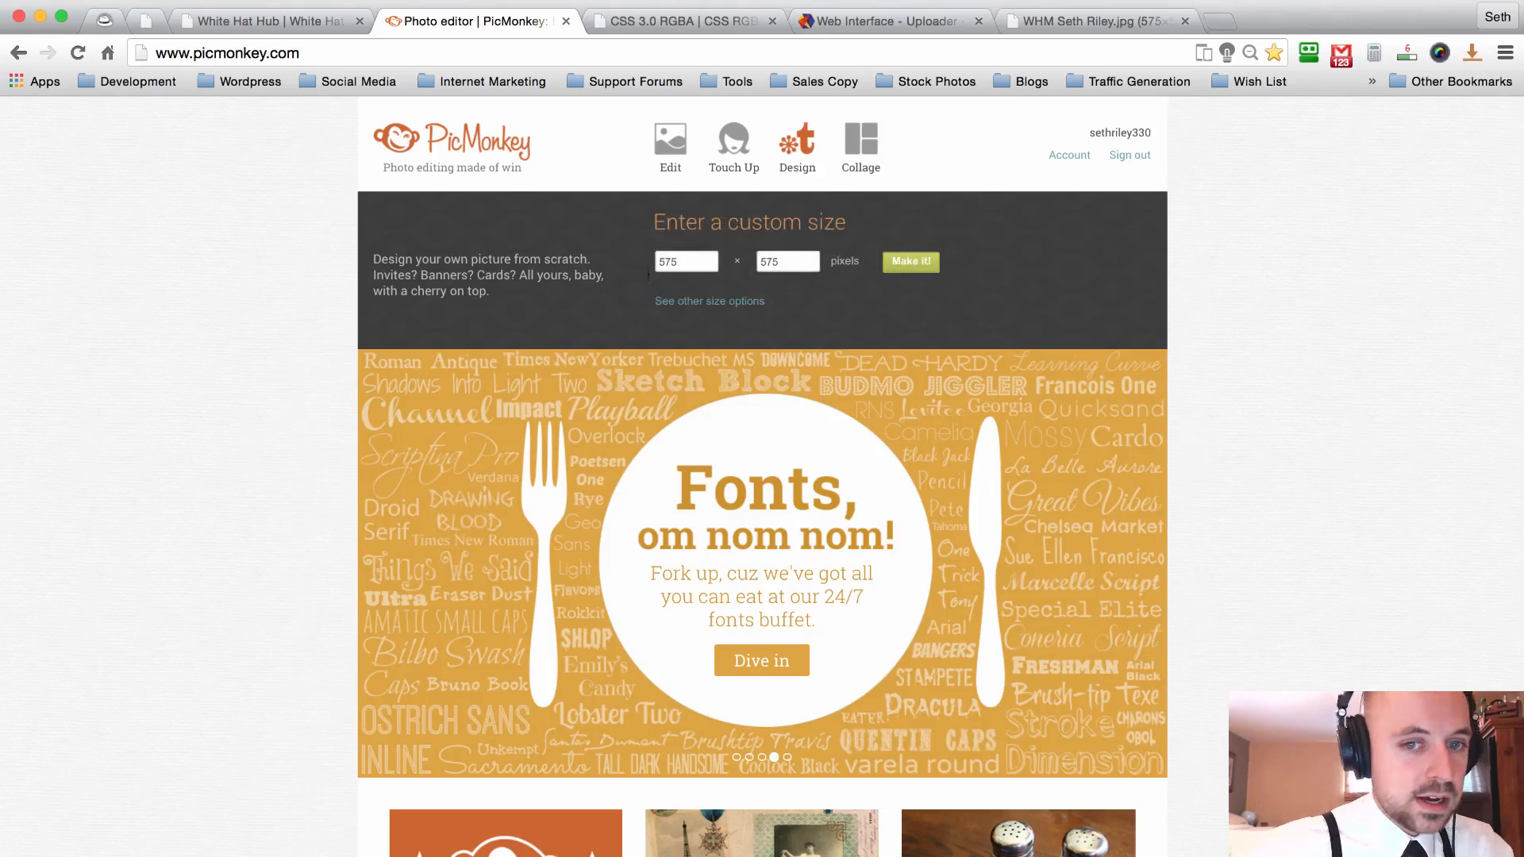
{"action": "left_click", "coordinate": [673, 262]}
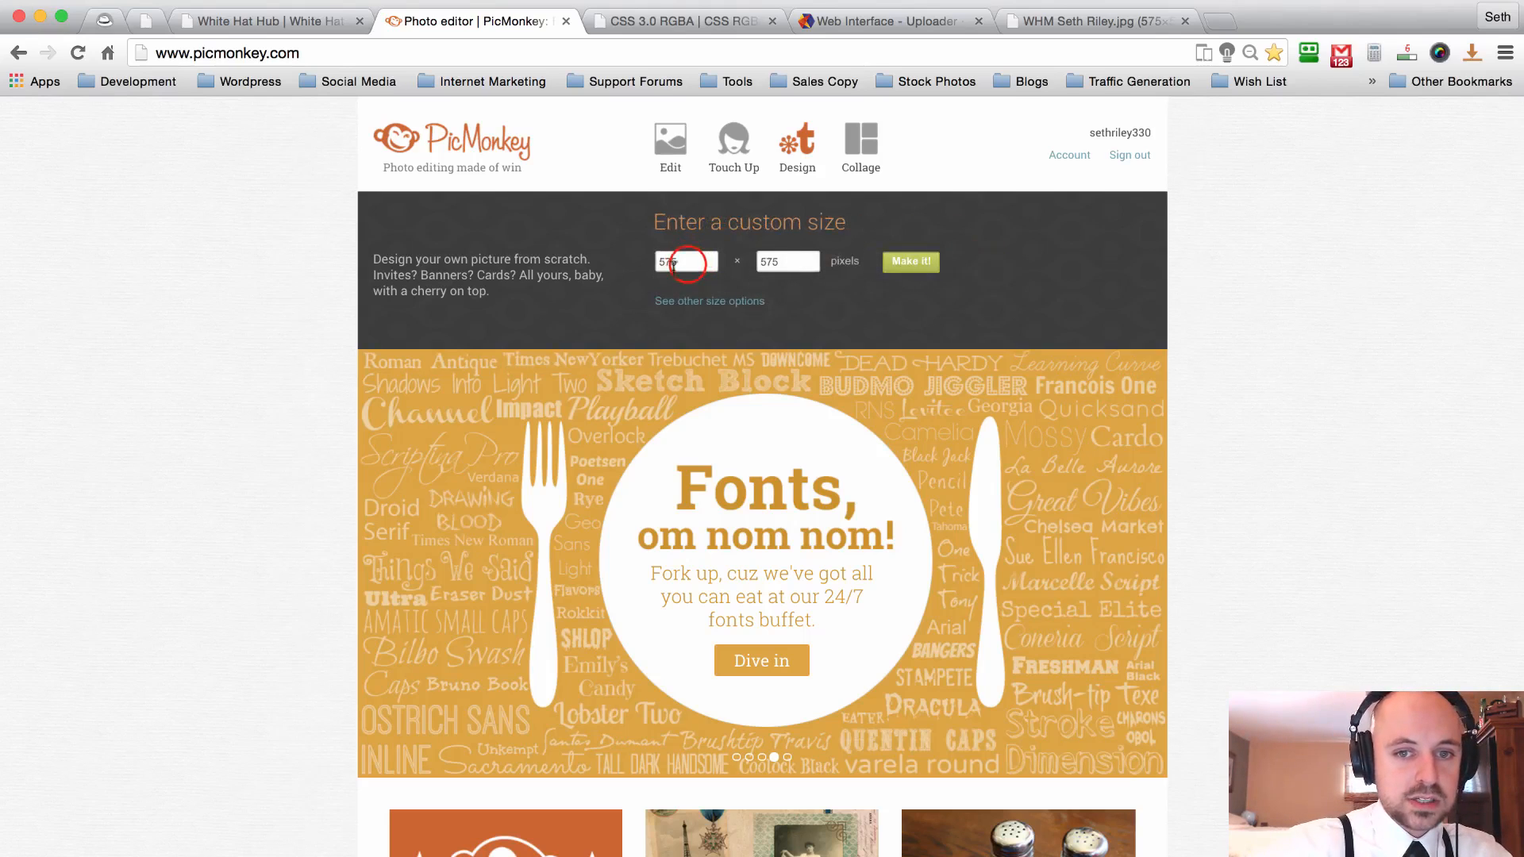
{"action": "left_click", "coordinate": [789, 261]}
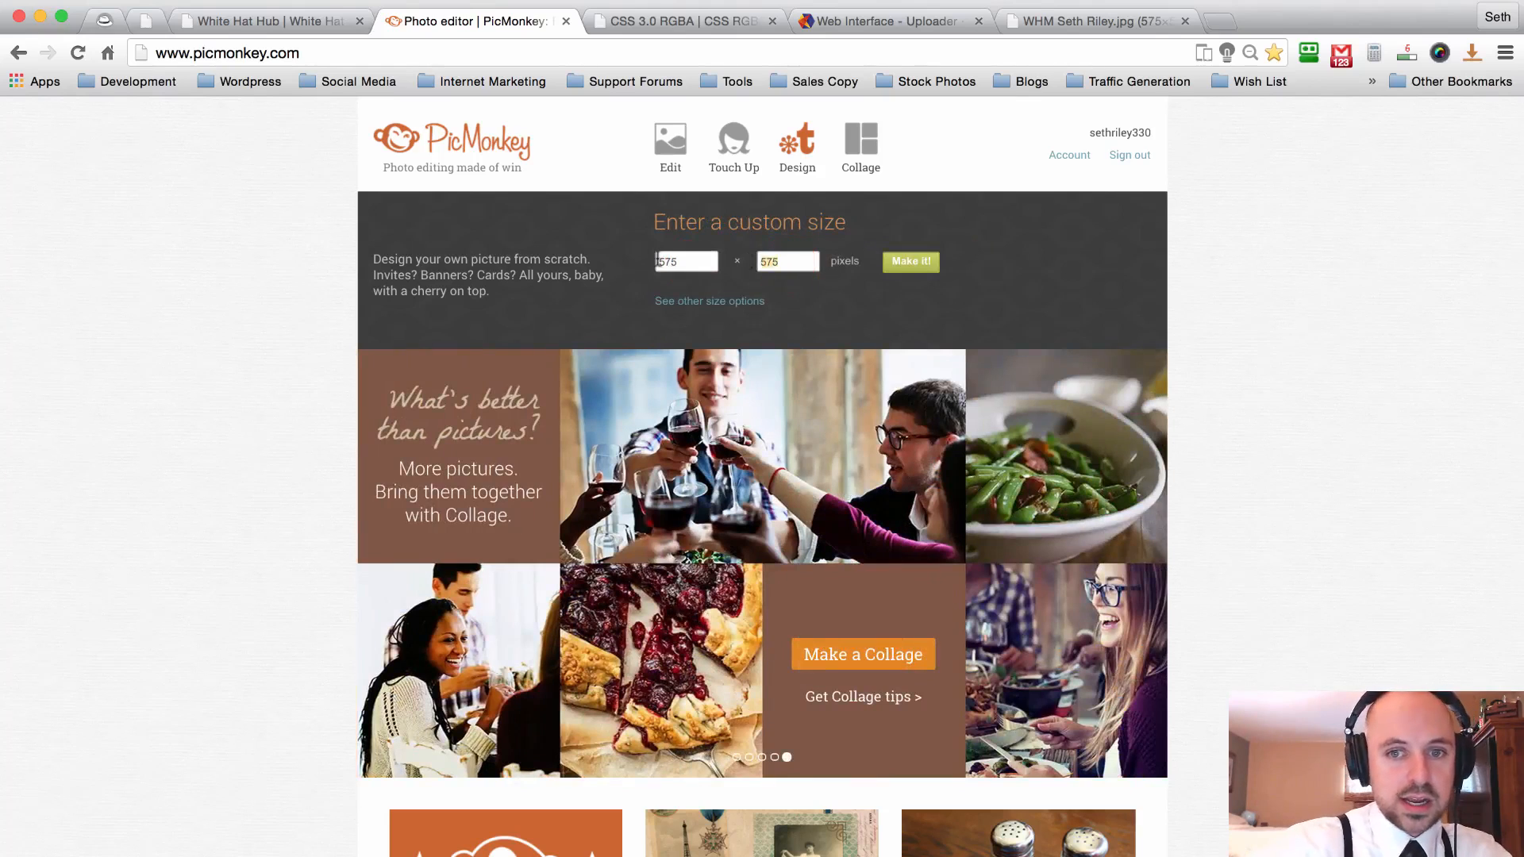
{"action": "left_click", "coordinate": [917, 263]}
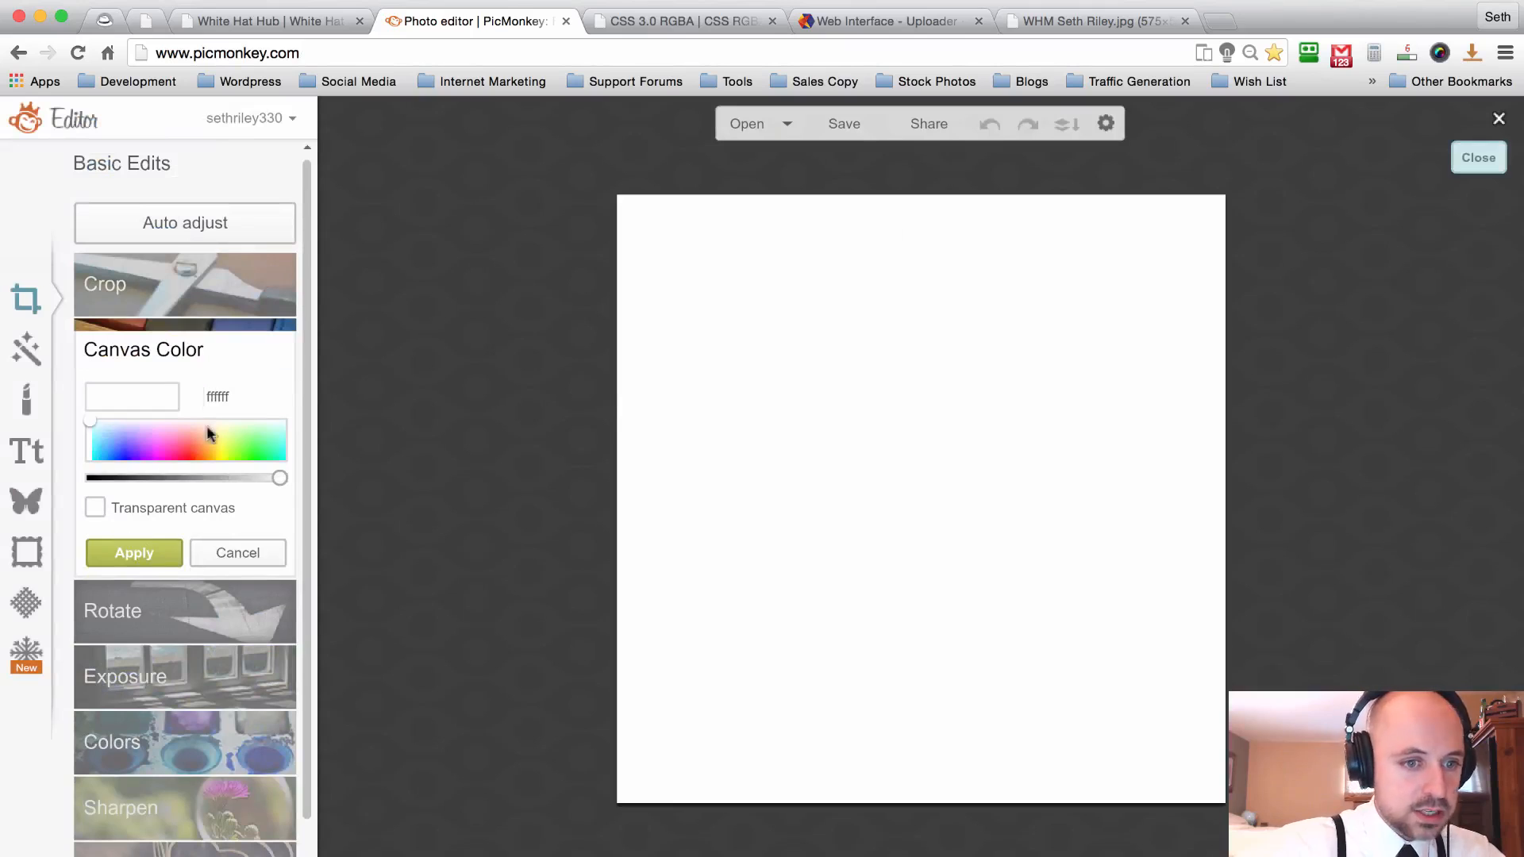
Fill the canvas with medium blue 5184ae.
{"action": "left_click_drag", "start_coordinate": [278, 477], "coordinate": [224, 477]}
{"action": "left_click_drag", "start_coordinate": [111, 443], "coordinate": [109, 447]}
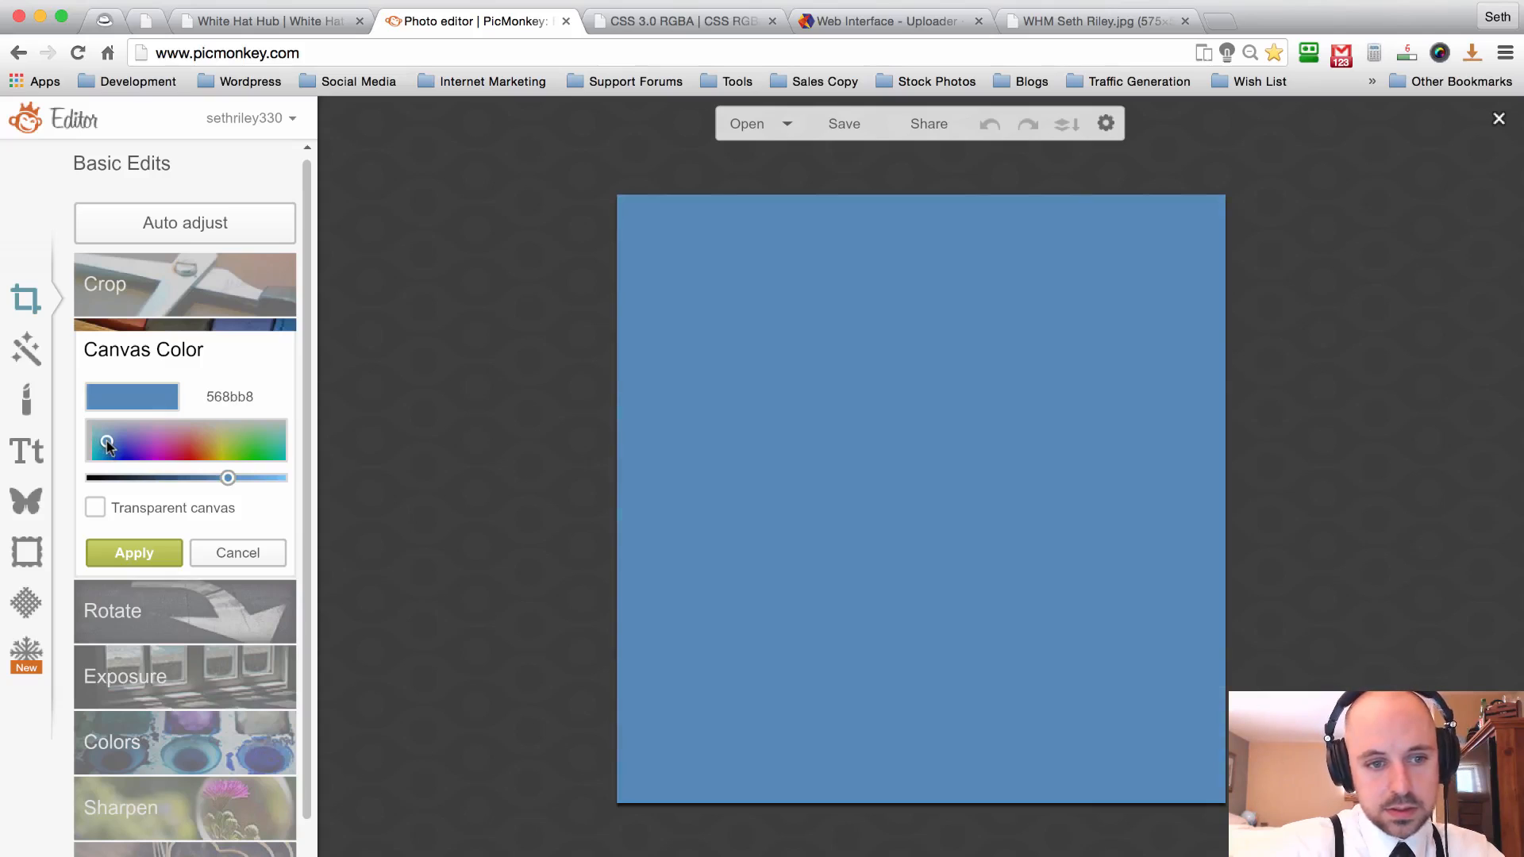
{"action": "mouse_move", "coordinate": [226, 478]}
{"action": "left_mouse_down"}
{"action": "mouse_move", "coordinate": [255, 484]}
{"action": "mouse_move", "coordinate": [215, 484]}
{"action": "left_mouse_up"}
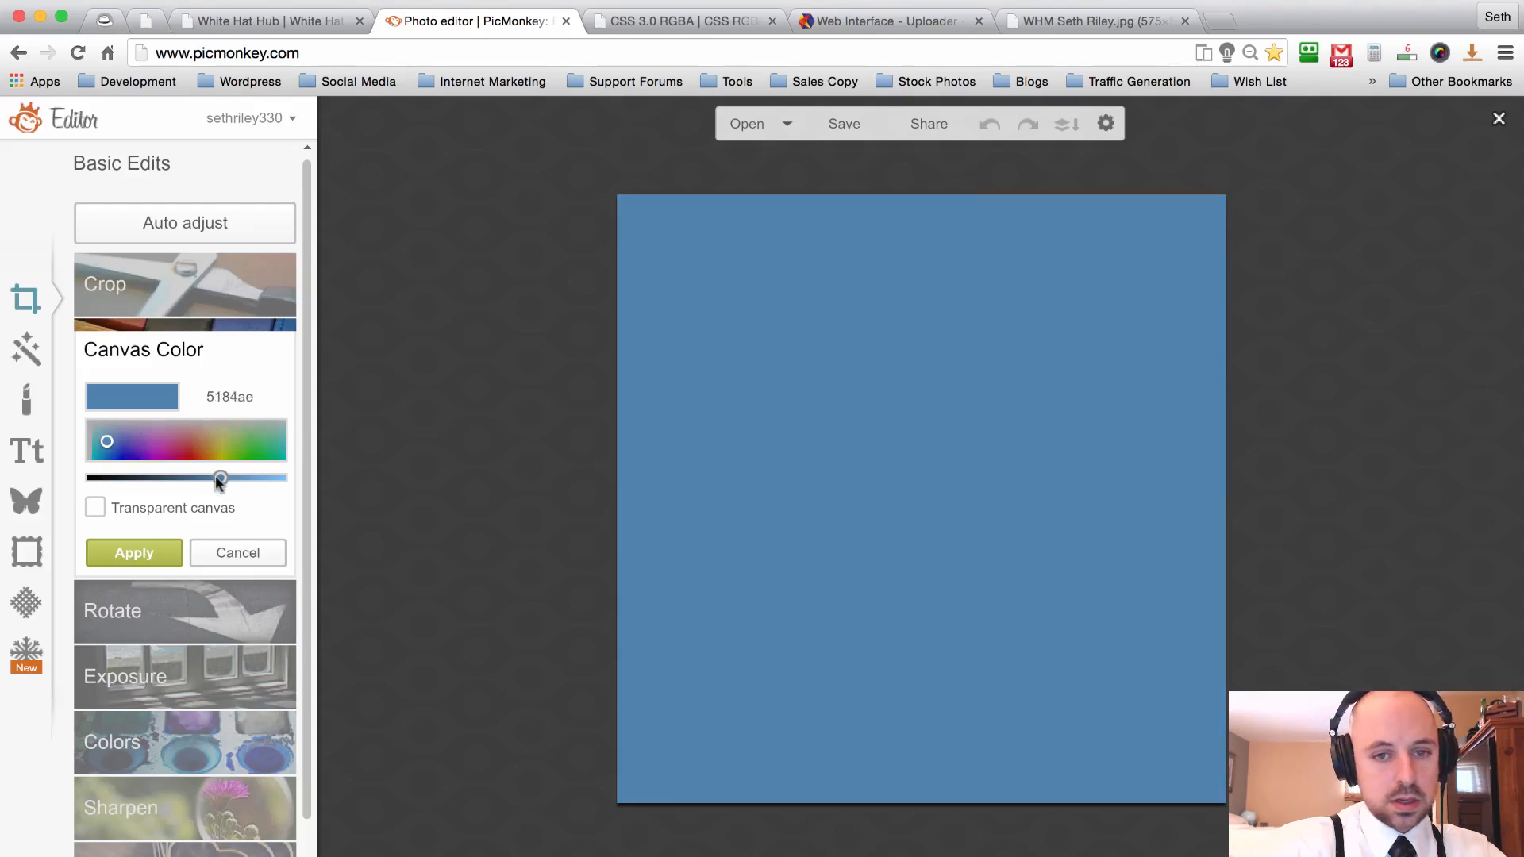
{"action": "left_click", "coordinate": [132, 553]}
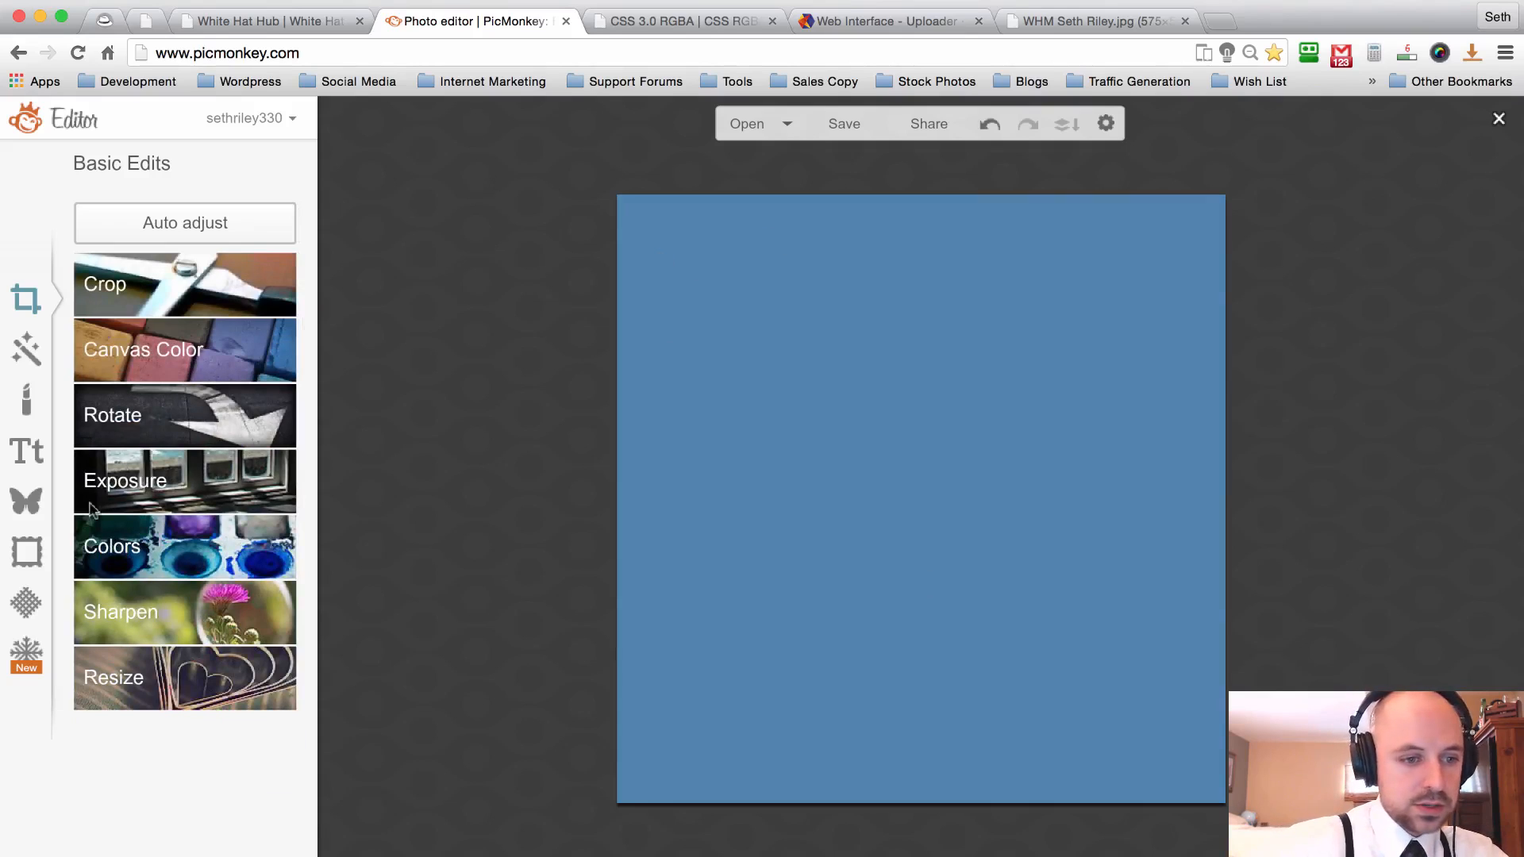
Preview the Drop Shadow and Photo Corners frames, cancelling each.
{"action": "left_click", "coordinate": [23, 552]}
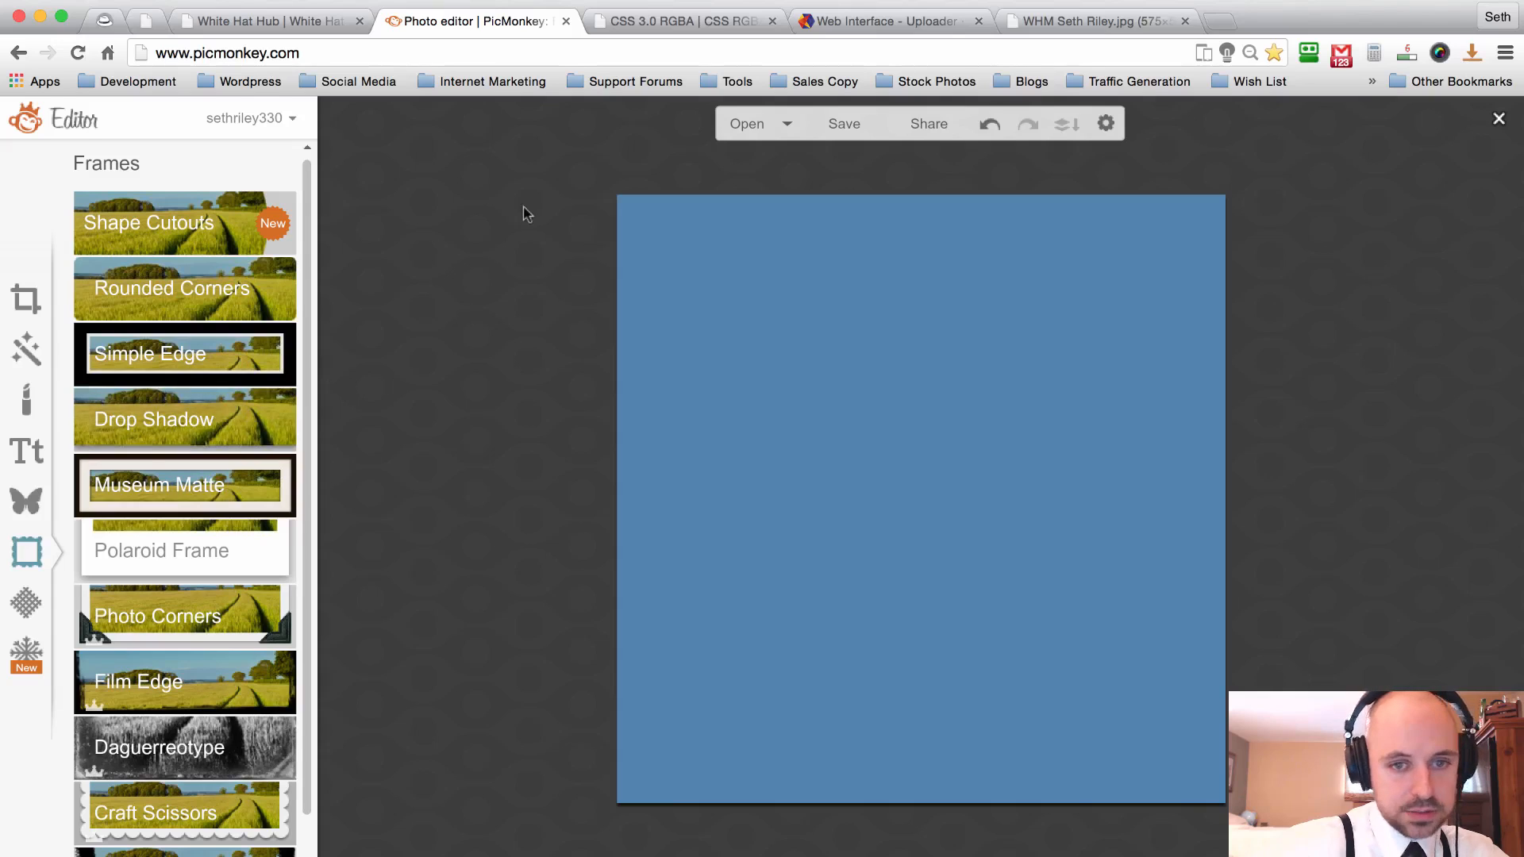
{"action": "left_click", "coordinate": [140, 435]}
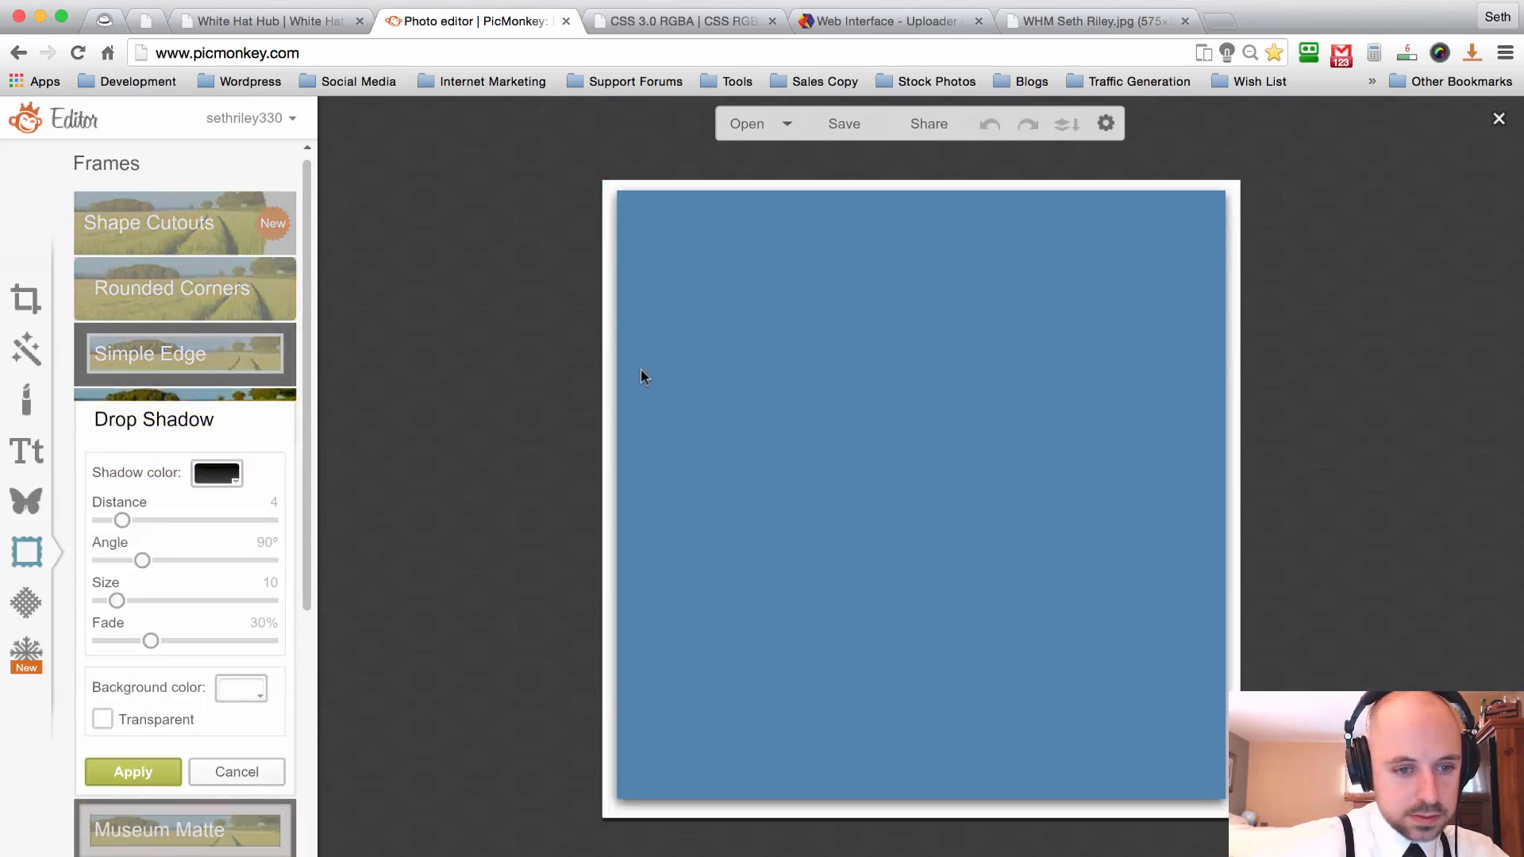
{"action": "left_click", "coordinate": [238, 763]}
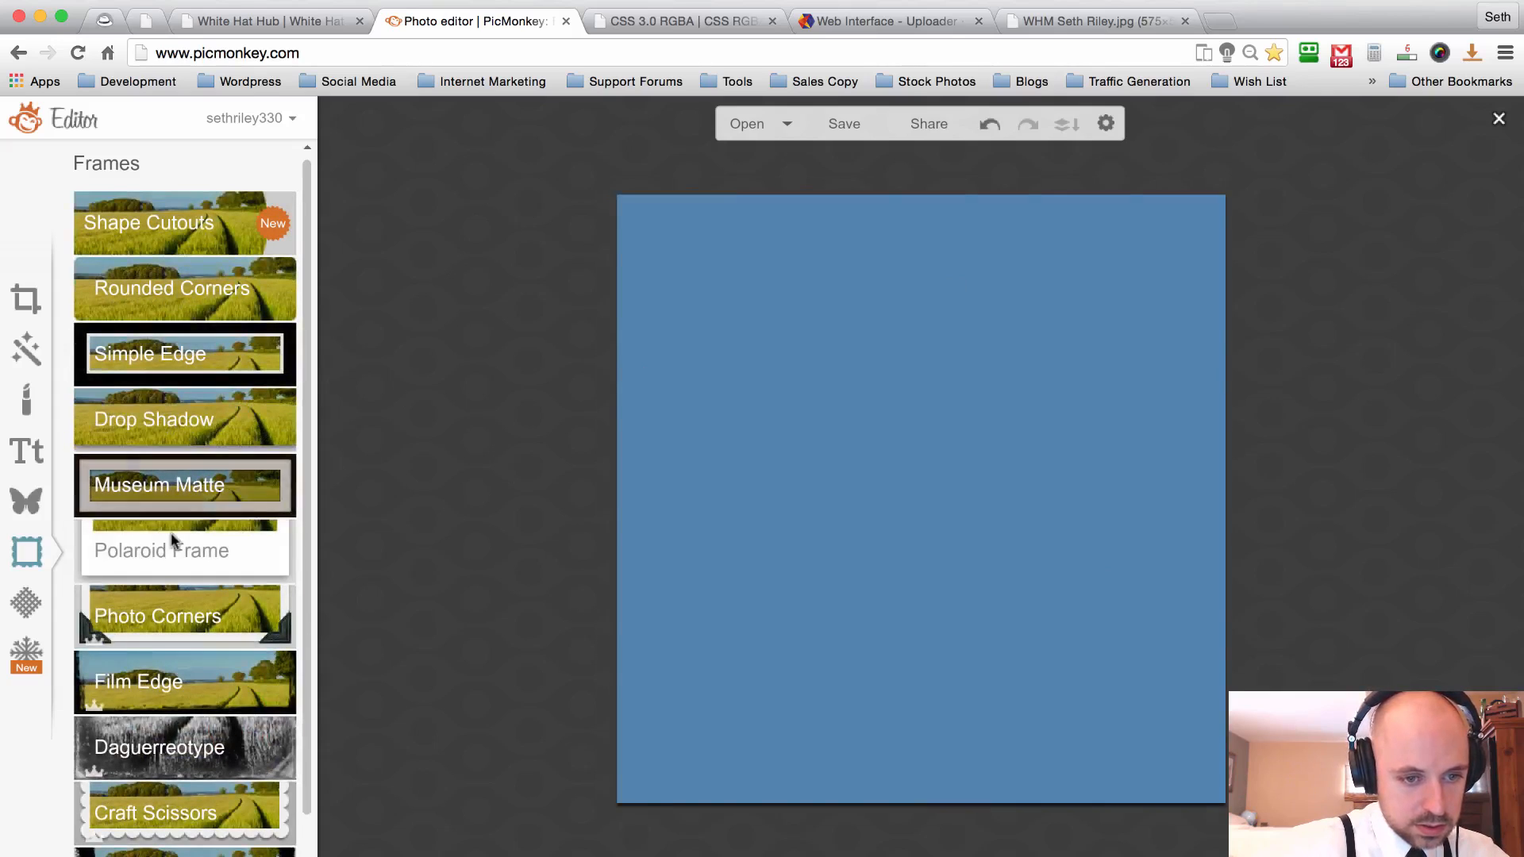
{"action": "left_click", "coordinate": [203, 640]}
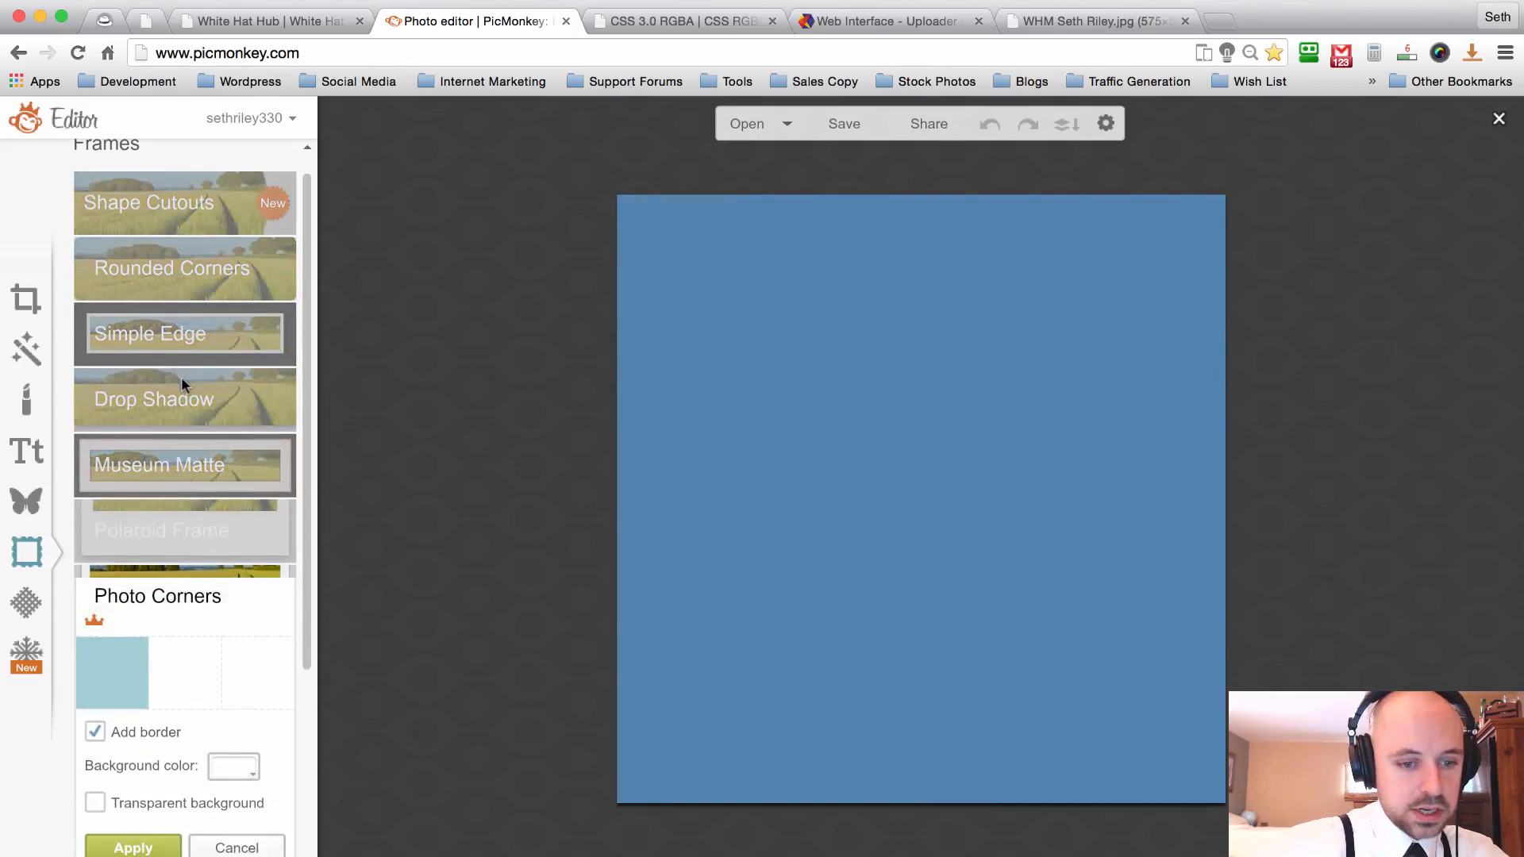
{"action": "left_click", "coordinate": [236, 848]}
{"action": "left_click", "coordinate": [158, 603]}
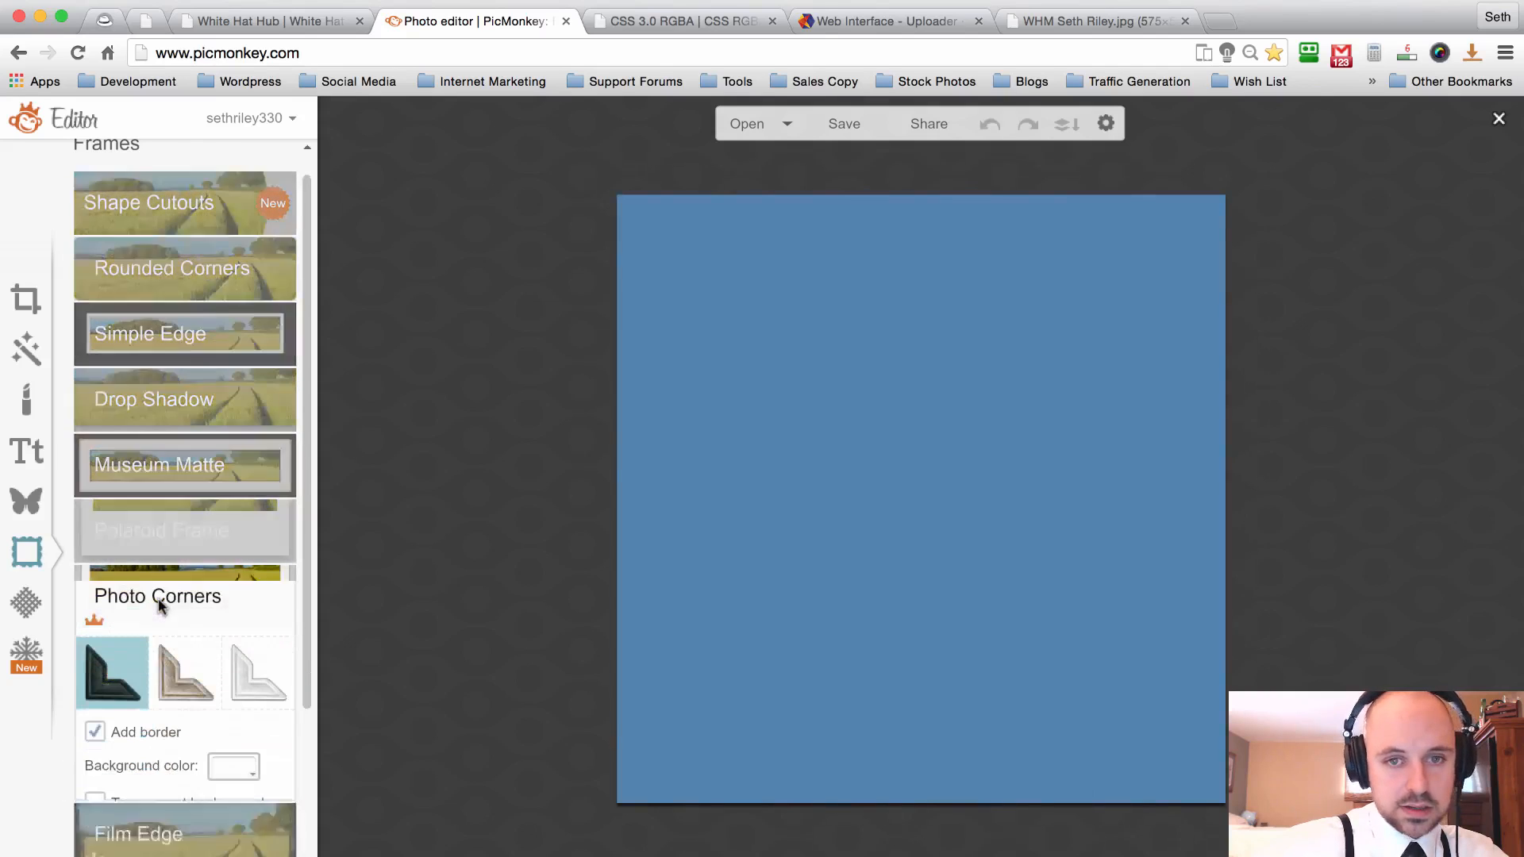
{"action": "left_click", "coordinate": [236, 847]}
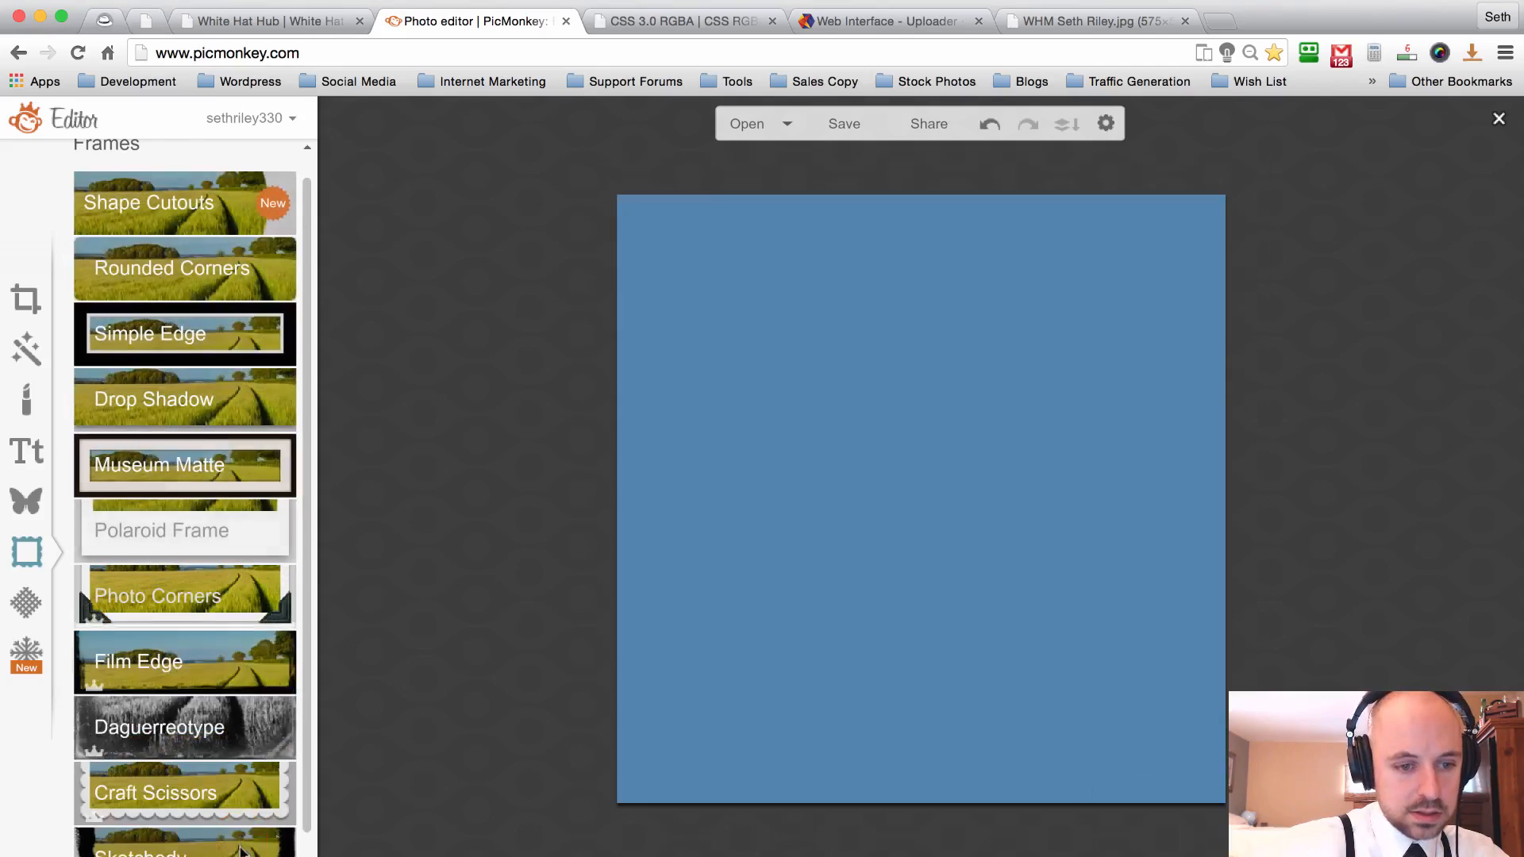
Preview the Daguerreotype frame and several Craft Scissors scalloped edges, cancelling both.
{"action": "left_click", "coordinate": [165, 729]}
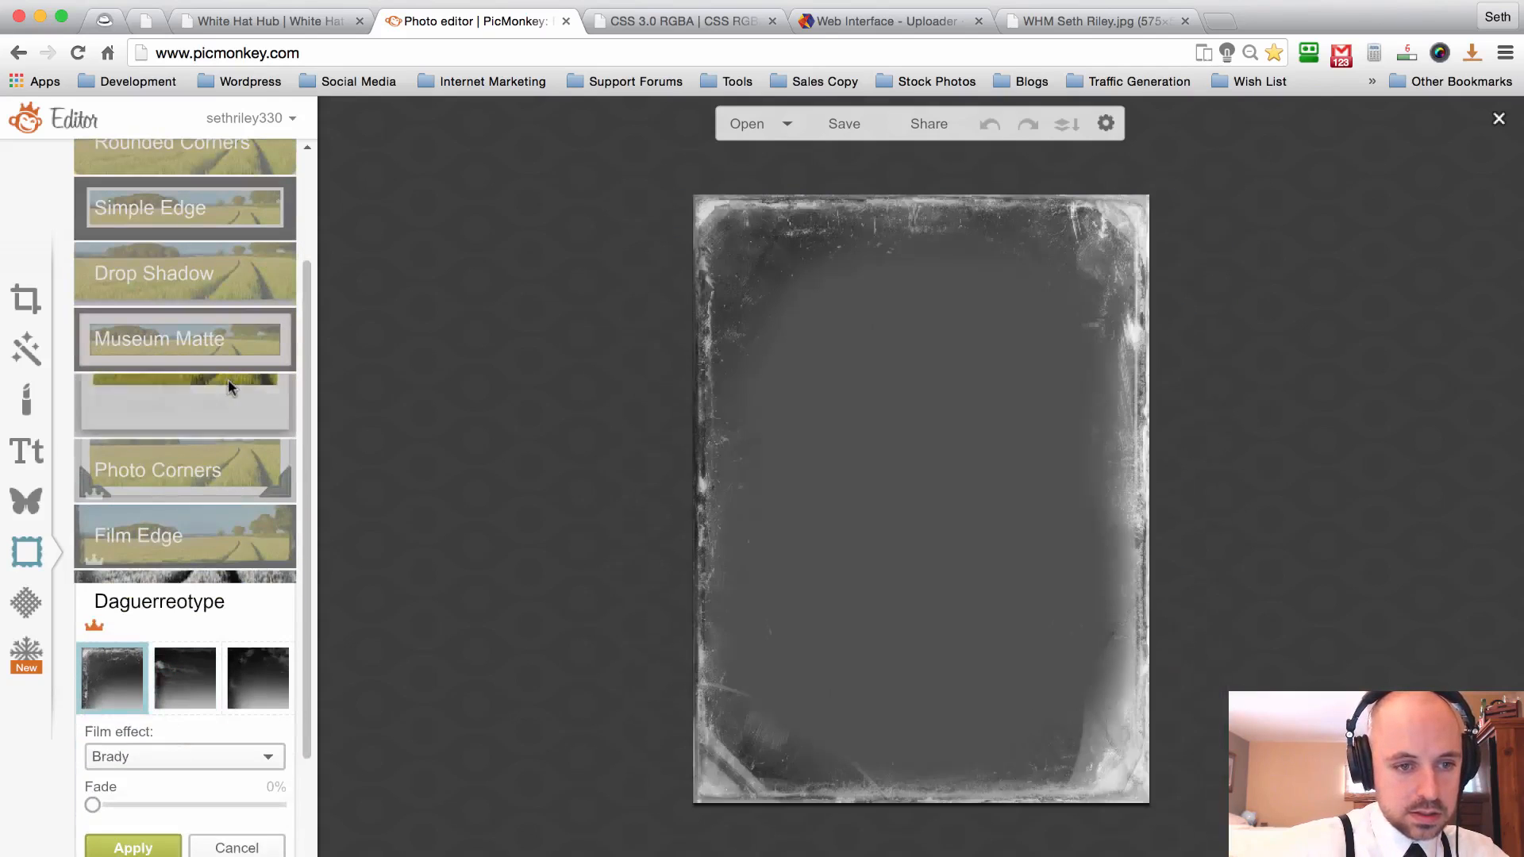
{"action": "scroll", "coordinate": [227, 379], "scroll_direction": "down", "scroll_amount": 3}
{"action": "left_click", "coordinate": [230, 712]}
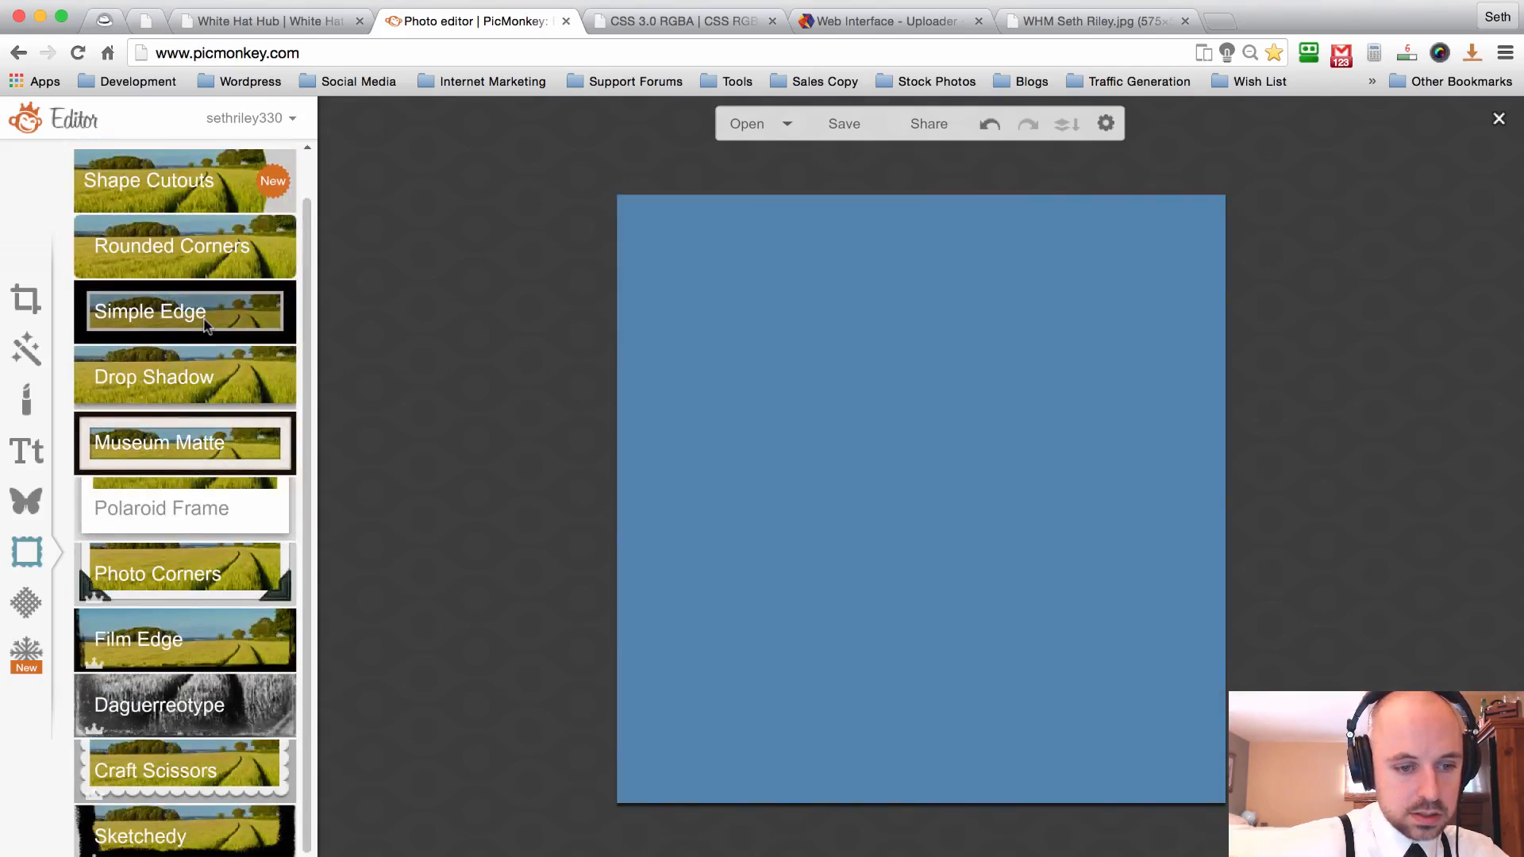
{"action": "left_click", "coordinate": [197, 758]}
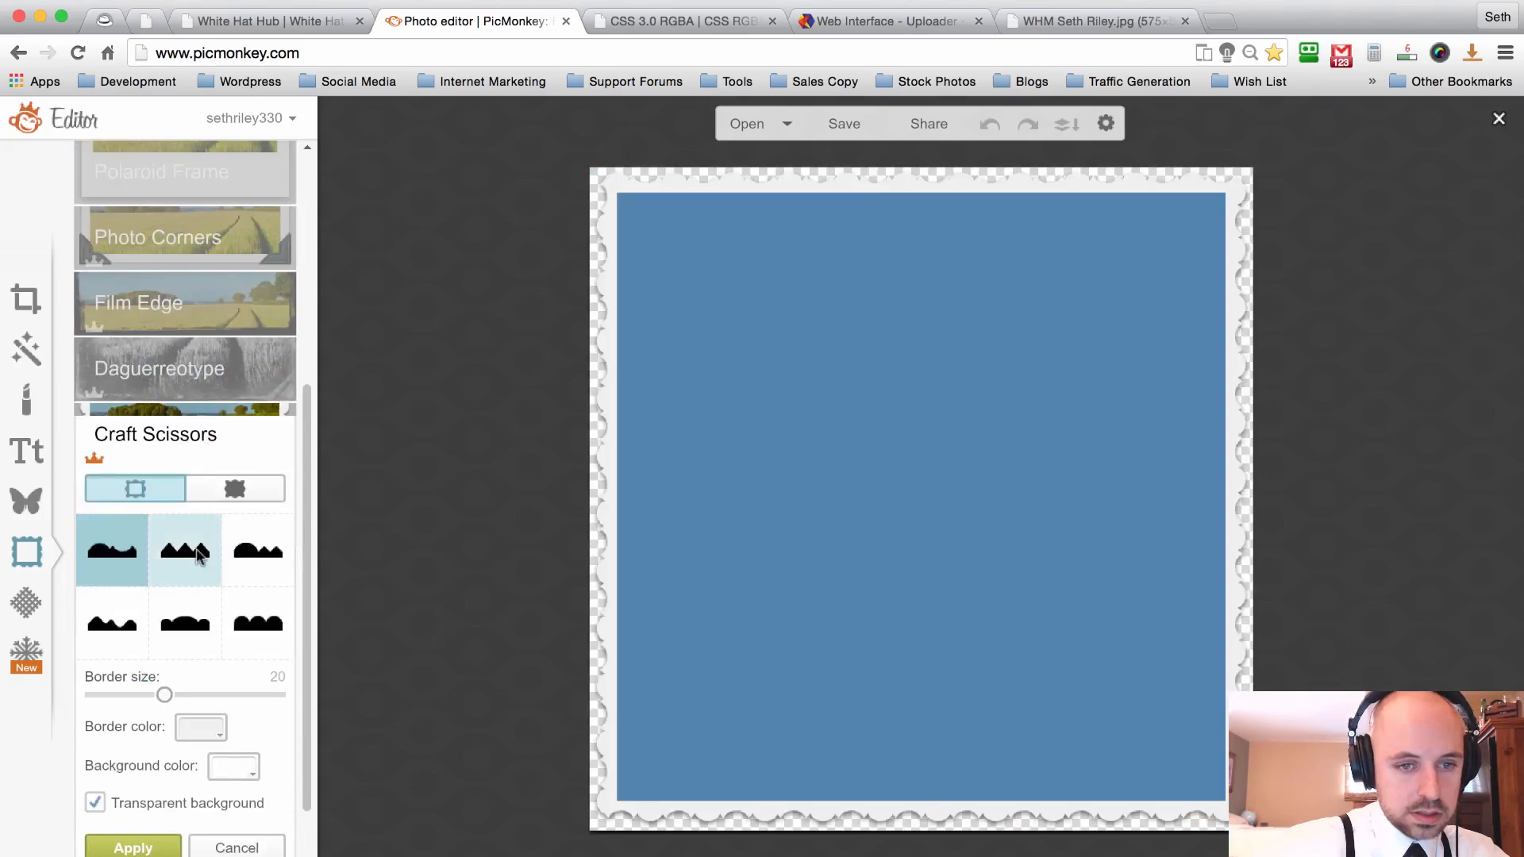
{"action": "left_click", "coordinate": [184, 553]}
{"action": "left_click", "coordinate": [271, 555]}
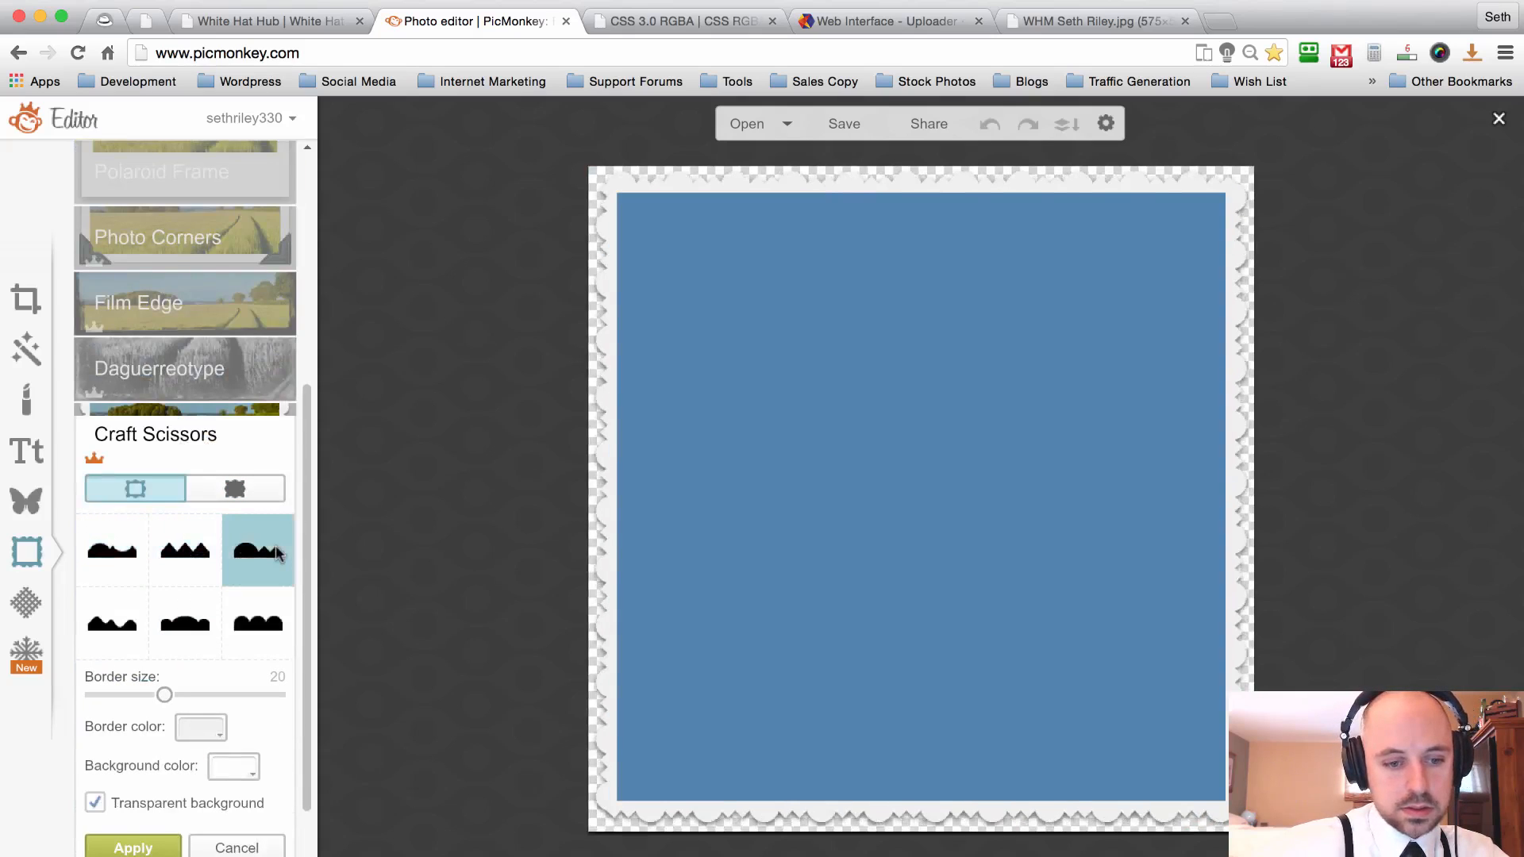
{"action": "left_click", "coordinate": [255, 620]}
{"action": "left_click", "coordinate": [236, 846]}
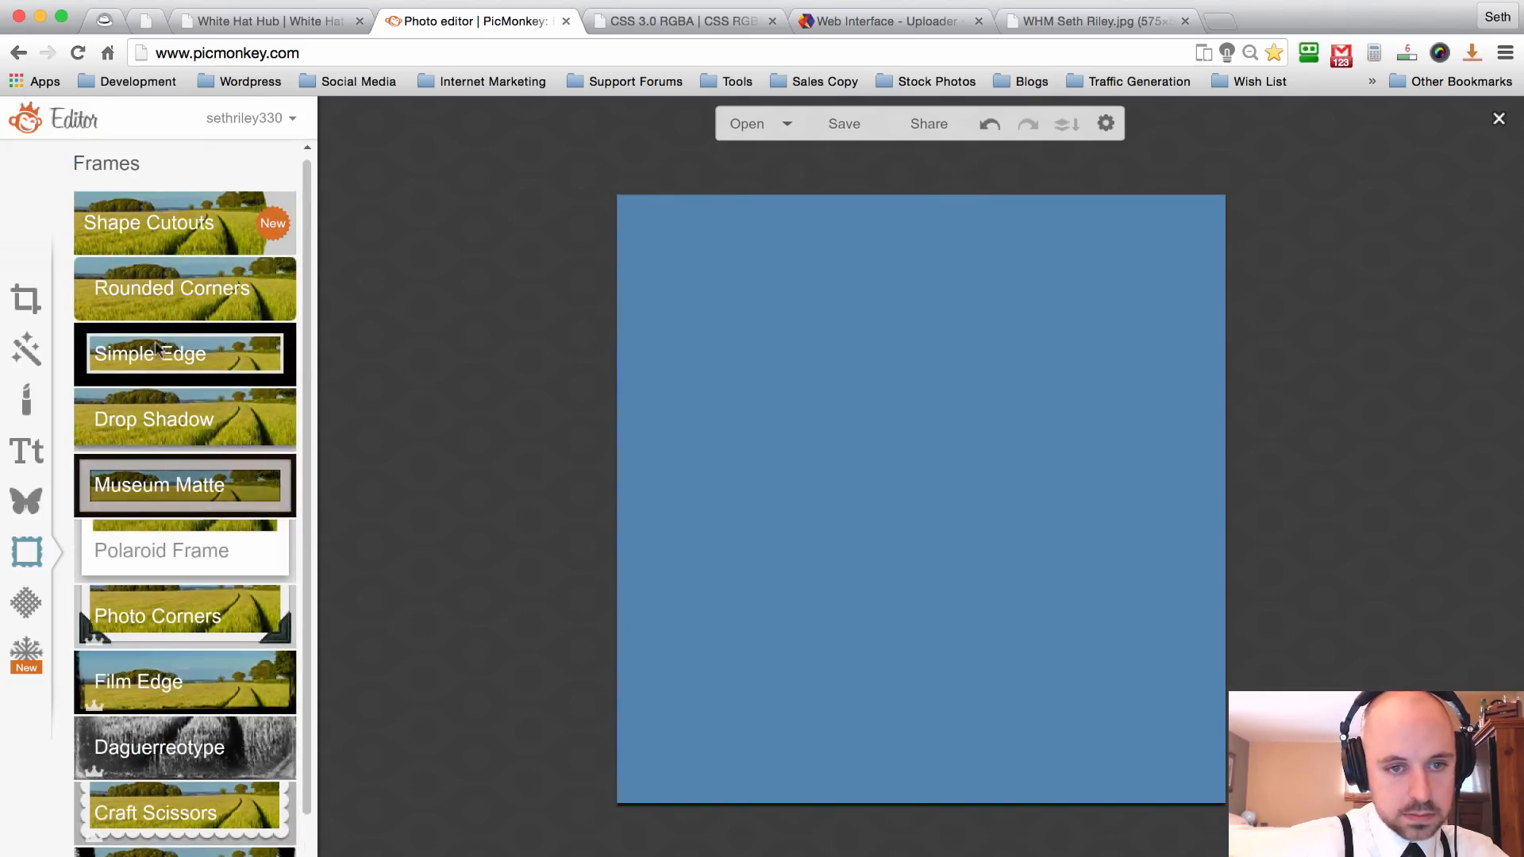
Apply a Simple Edge frame with a grey 5c5c5c outer edge at thickness 11.
{"action": "left_click", "coordinate": [161, 349]}
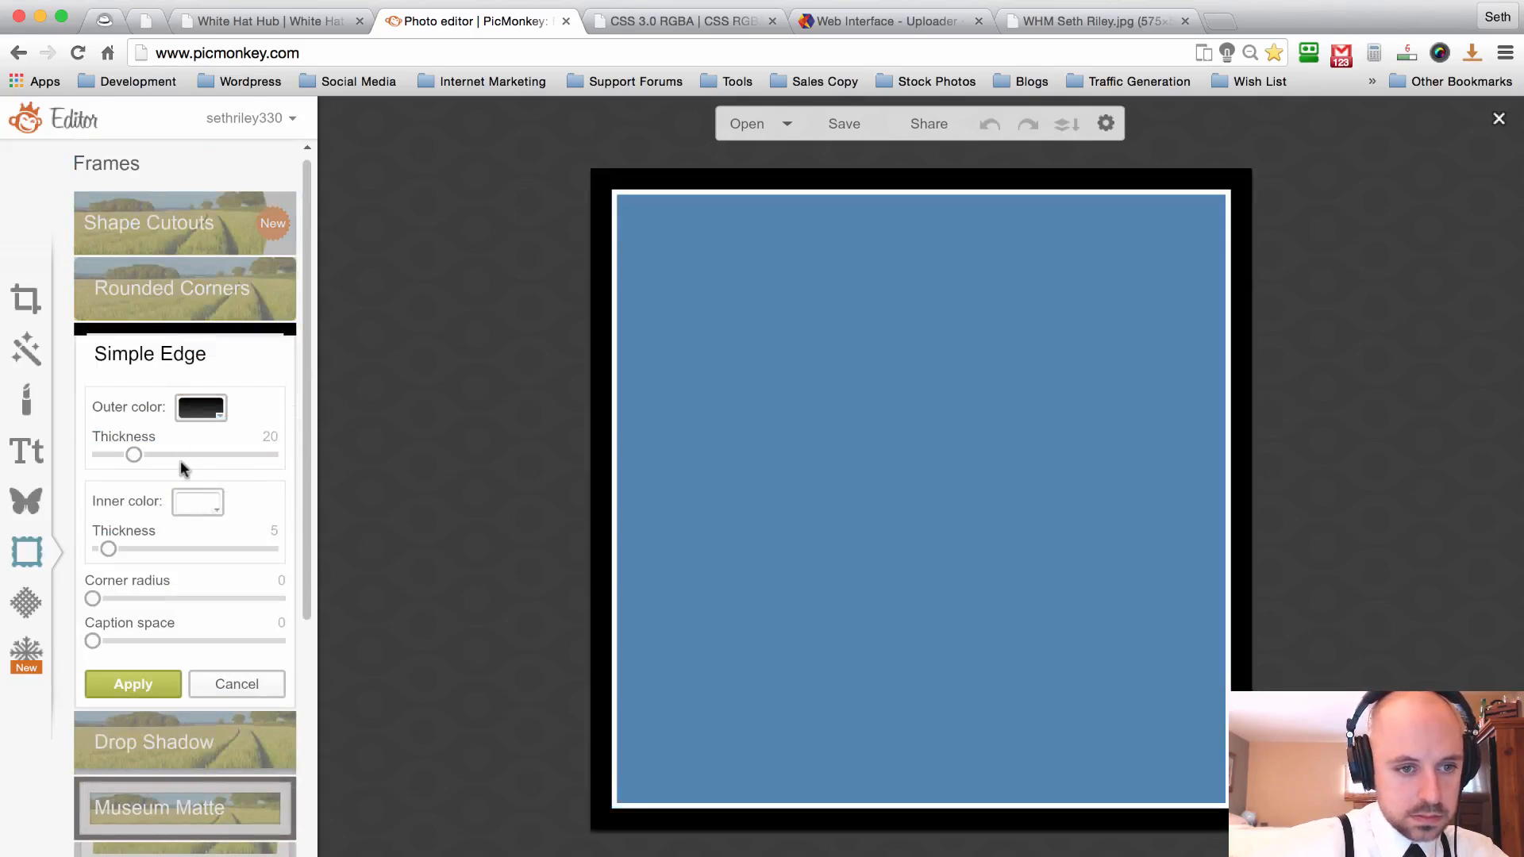
{"action": "left_click", "coordinate": [201, 408]}
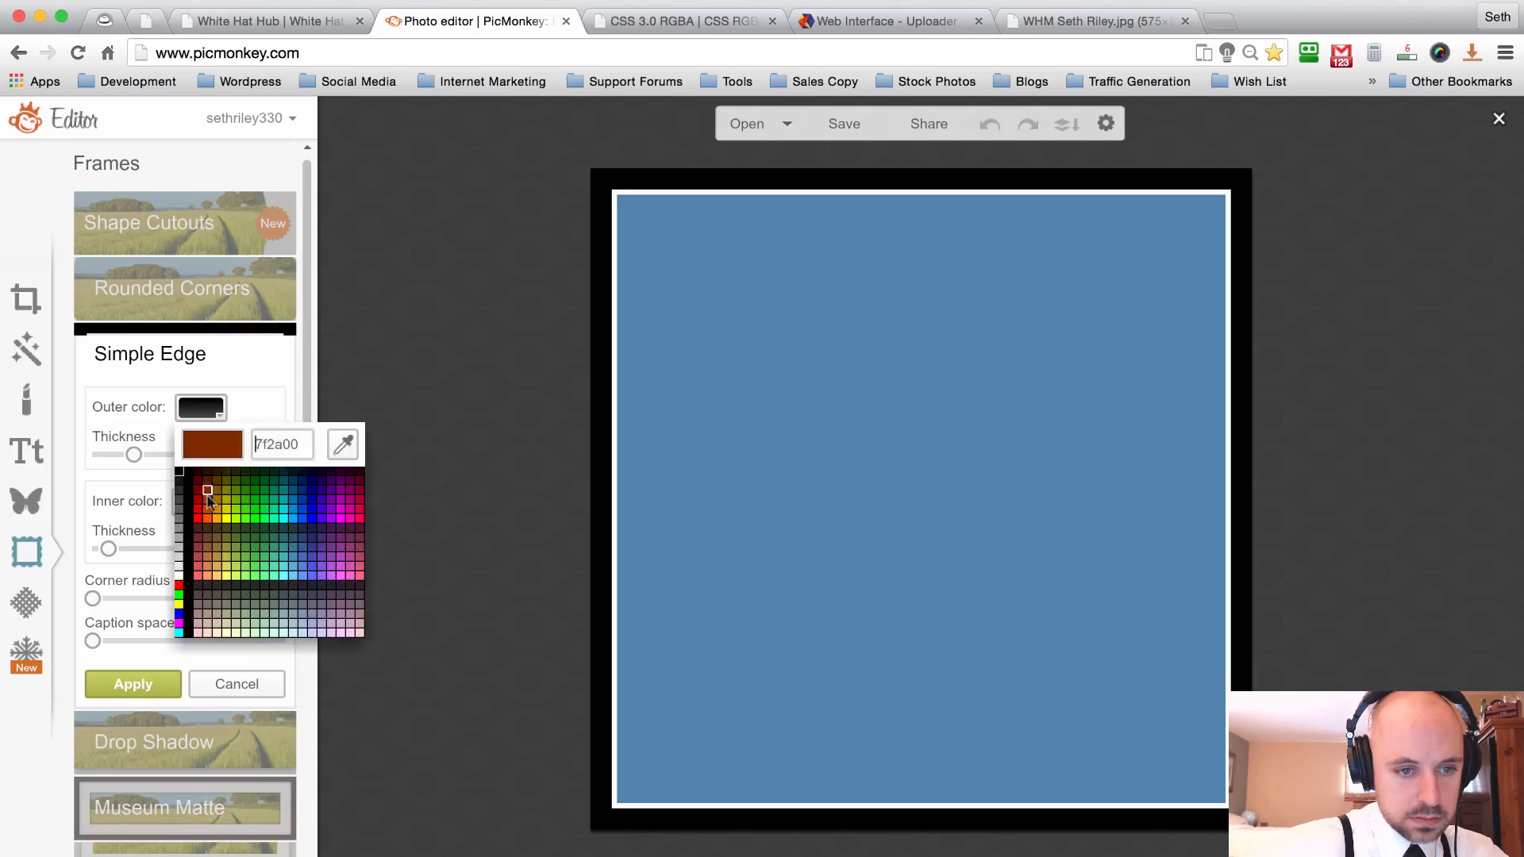
{"action": "left_click", "coordinate": [181, 568]}
{"action": "left_click", "coordinate": [181, 502]}
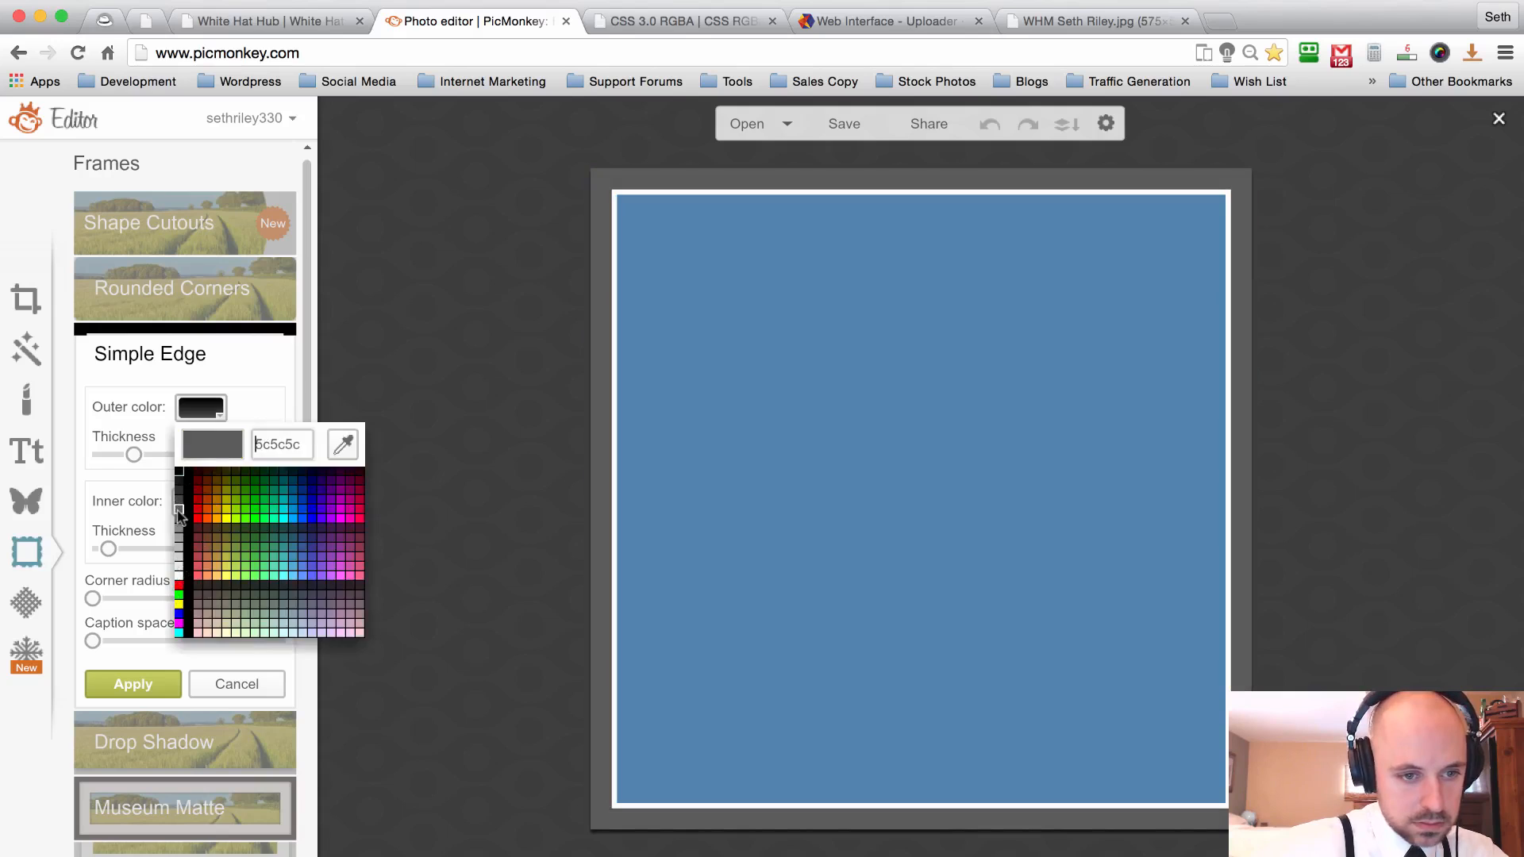
{"action": "left_click", "coordinate": [179, 513]}
{"action": "left_click", "coordinate": [133, 452]}
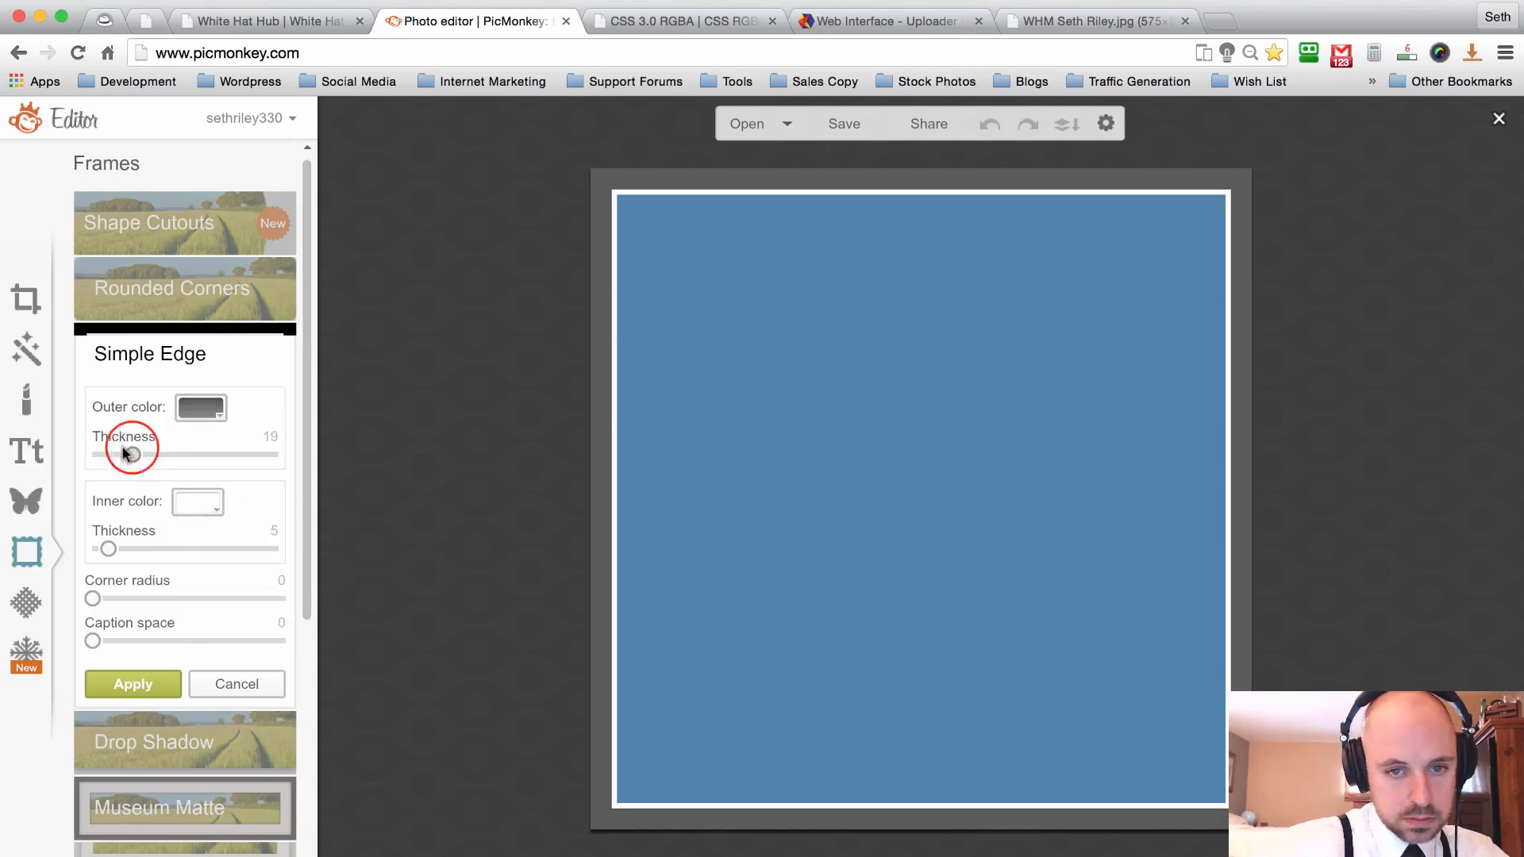
{"action": "left_click_drag", "start_coordinate": [125, 453], "coordinate": [119, 454]}
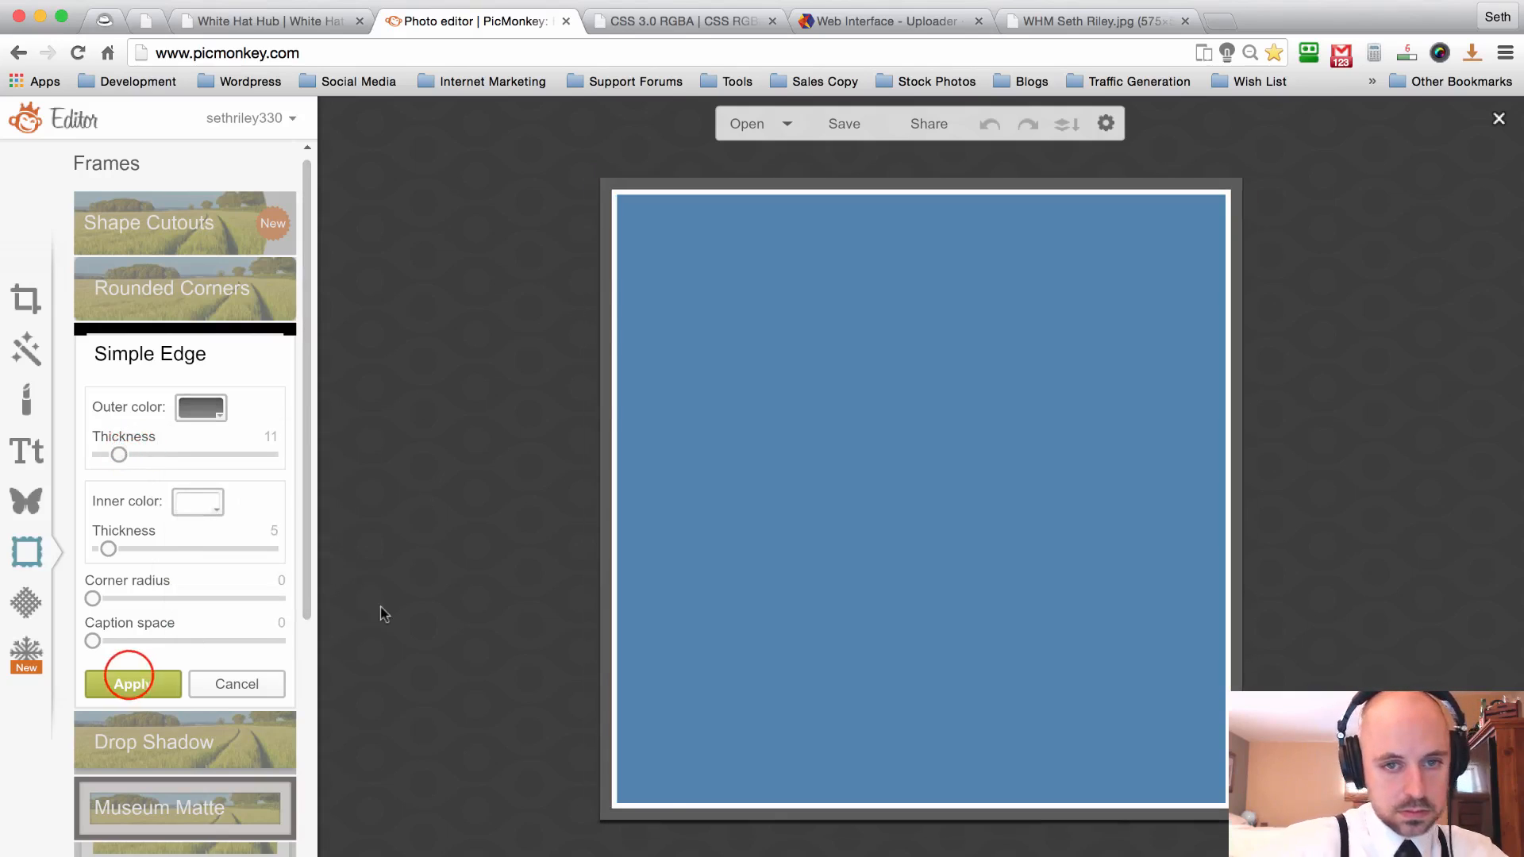
{"action": "left_click", "coordinate": [129, 682]}
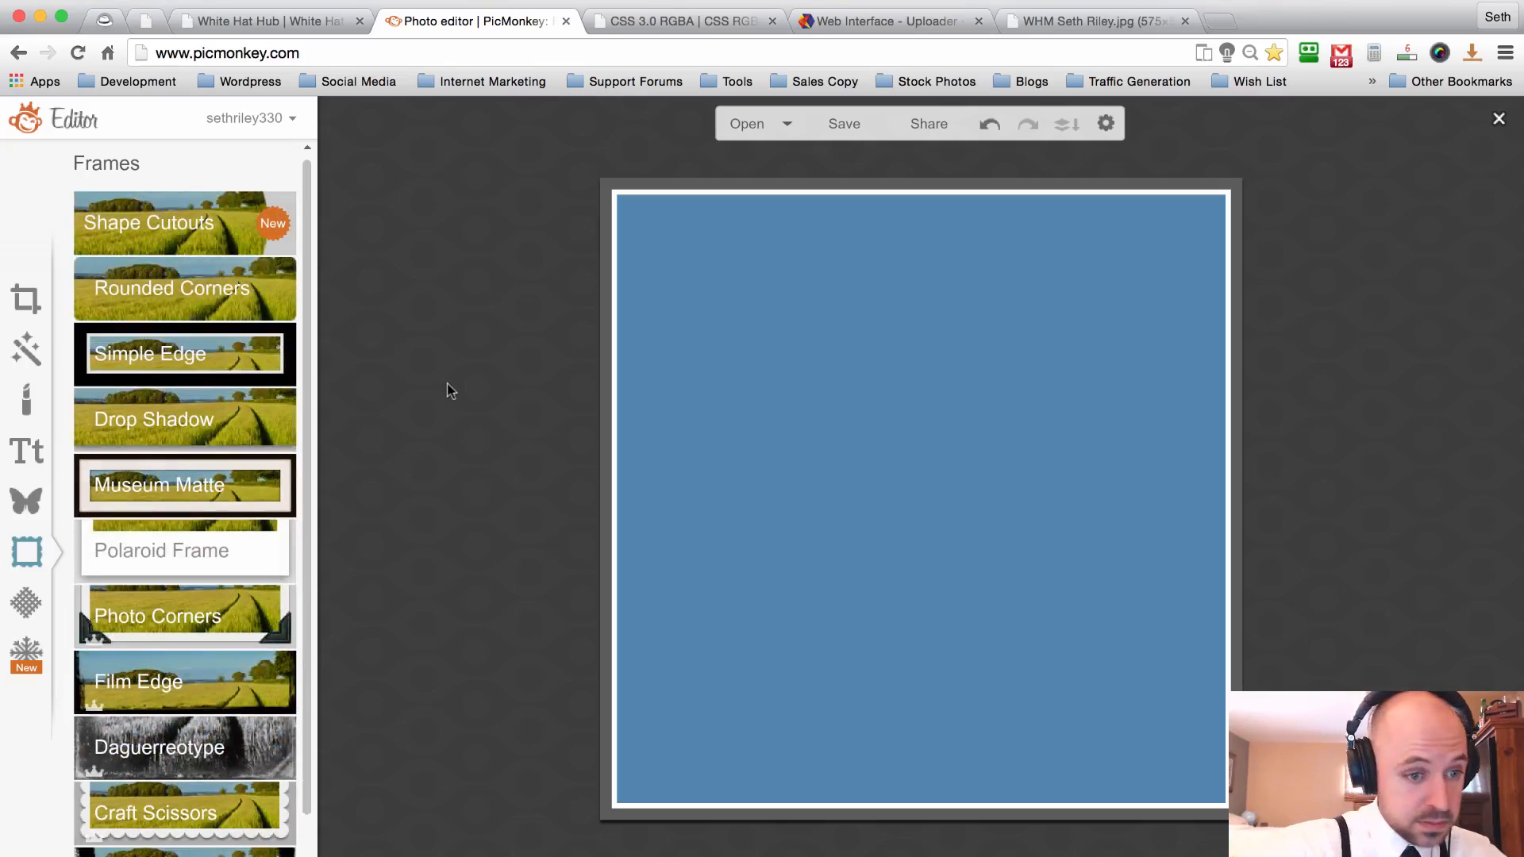
Overlay the Bokeh texture in Screen mode with 86% saturation and 51% fade.
{"action": "left_click", "coordinate": [23, 600]}
{"action": "left_click", "coordinate": [169, 366]}
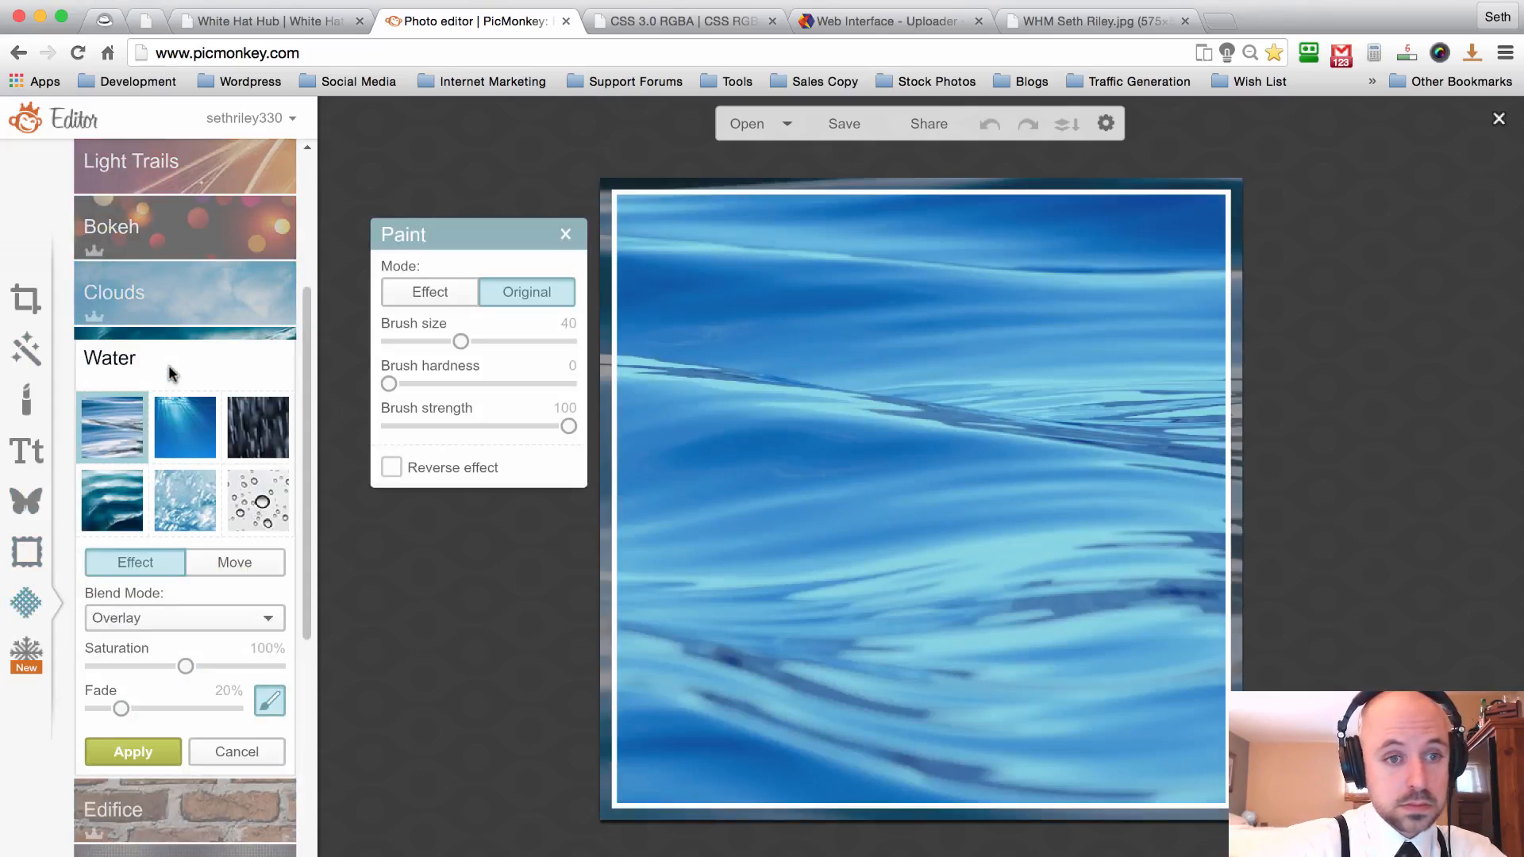
{"action": "left_click", "coordinate": [192, 253]}
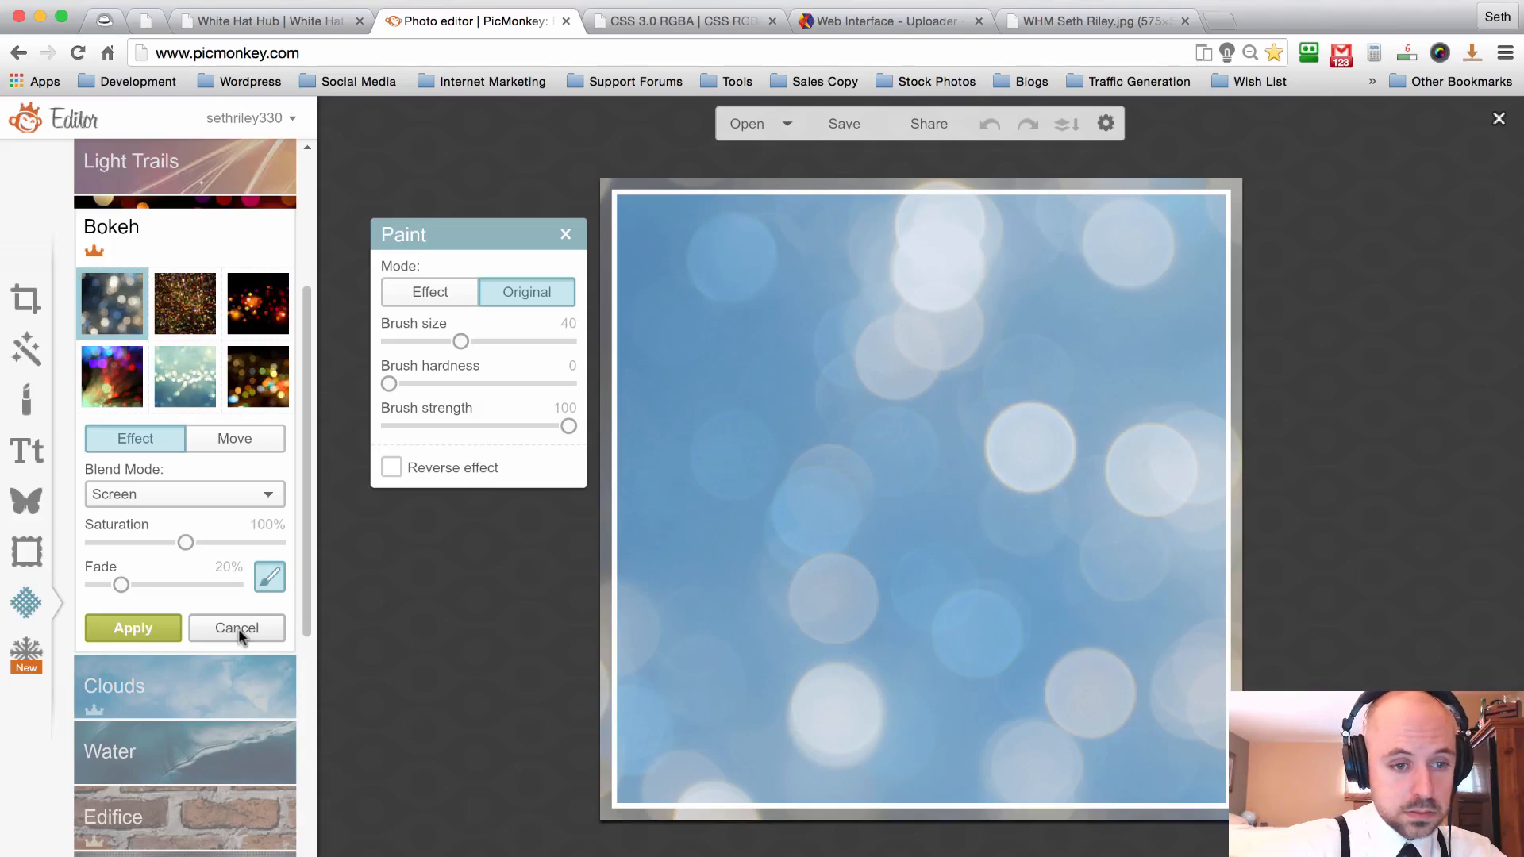
{"action": "left_click", "coordinate": [119, 585]}
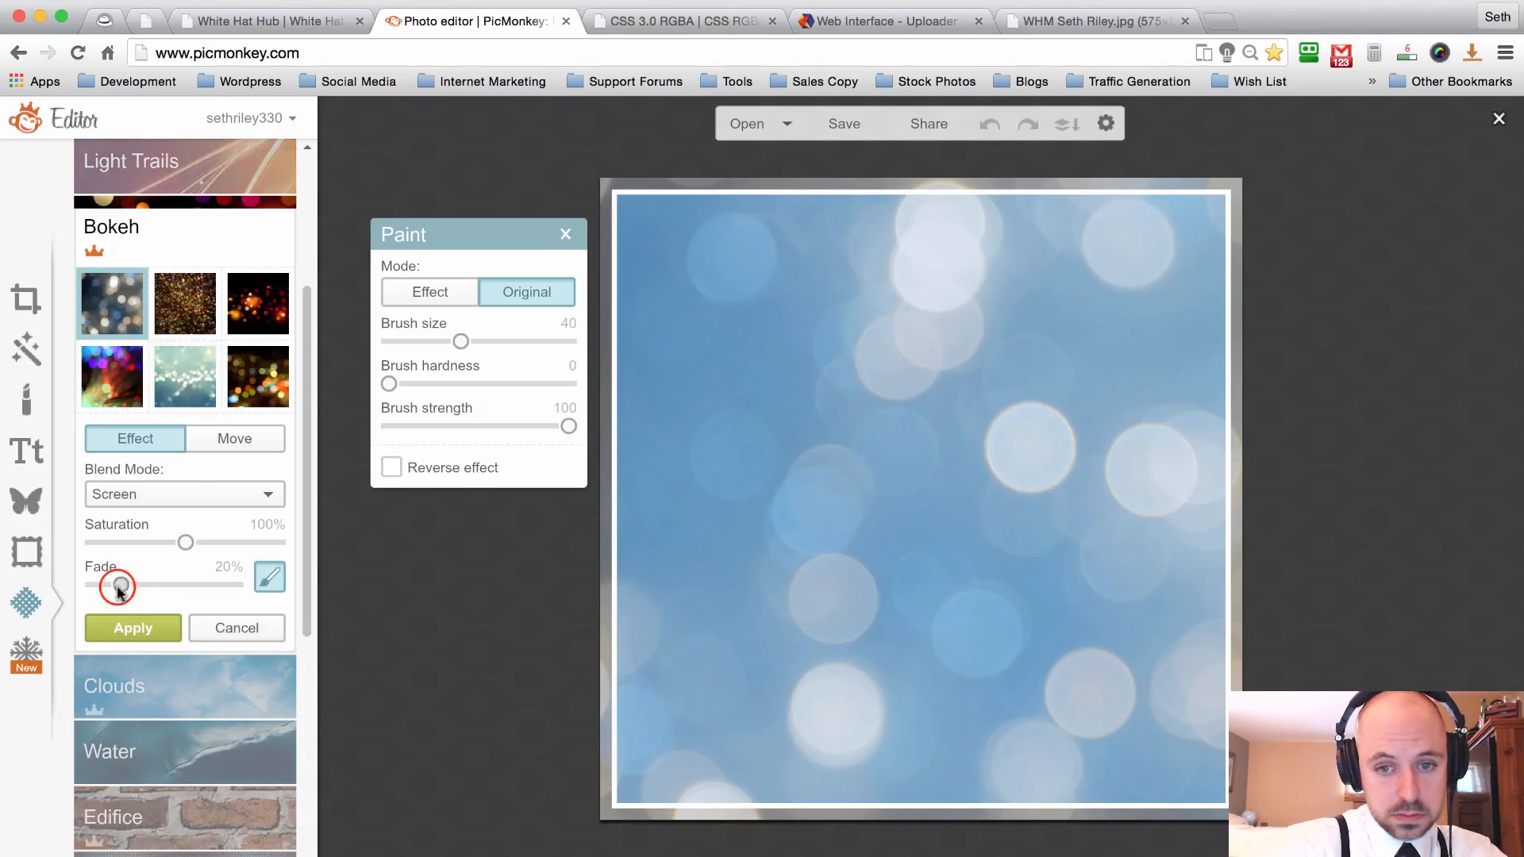
{"action": "left_click_drag", "start_coordinate": [119, 587], "coordinate": [156, 587]}
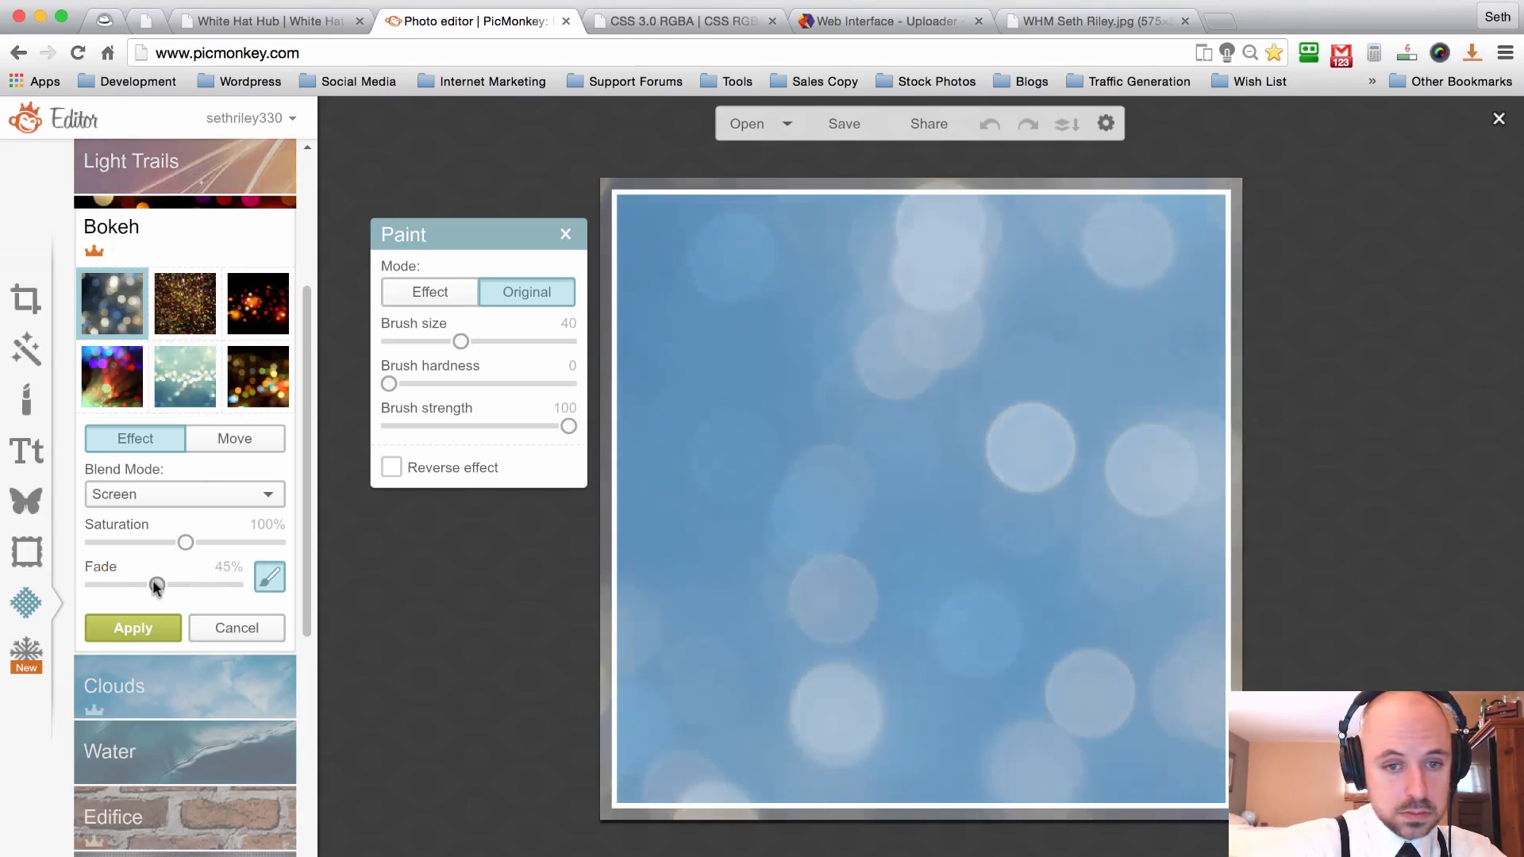
{"action": "left_click", "coordinate": [174, 542]}
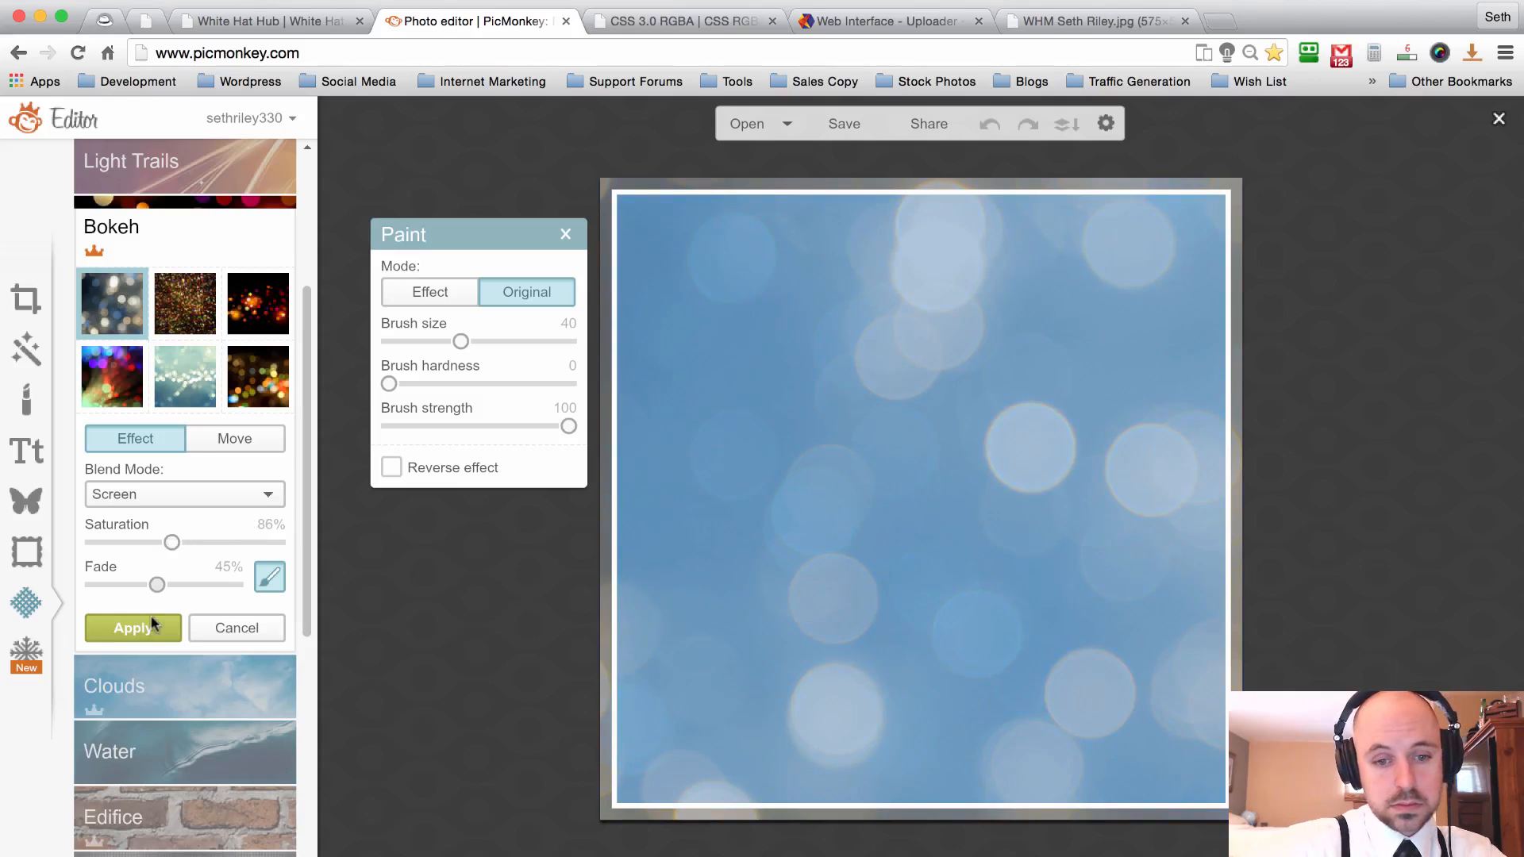
{"action": "left_click", "coordinate": [156, 585]}
{"action": "mouse_move", "coordinate": [128, 588]}
{"action": "left_mouse_down"}
{"action": "mouse_move", "coordinate": [181, 600]}
{"action": "mouse_move", "coordinate": [145, 604]}
{"action": "left_mouse_up"}
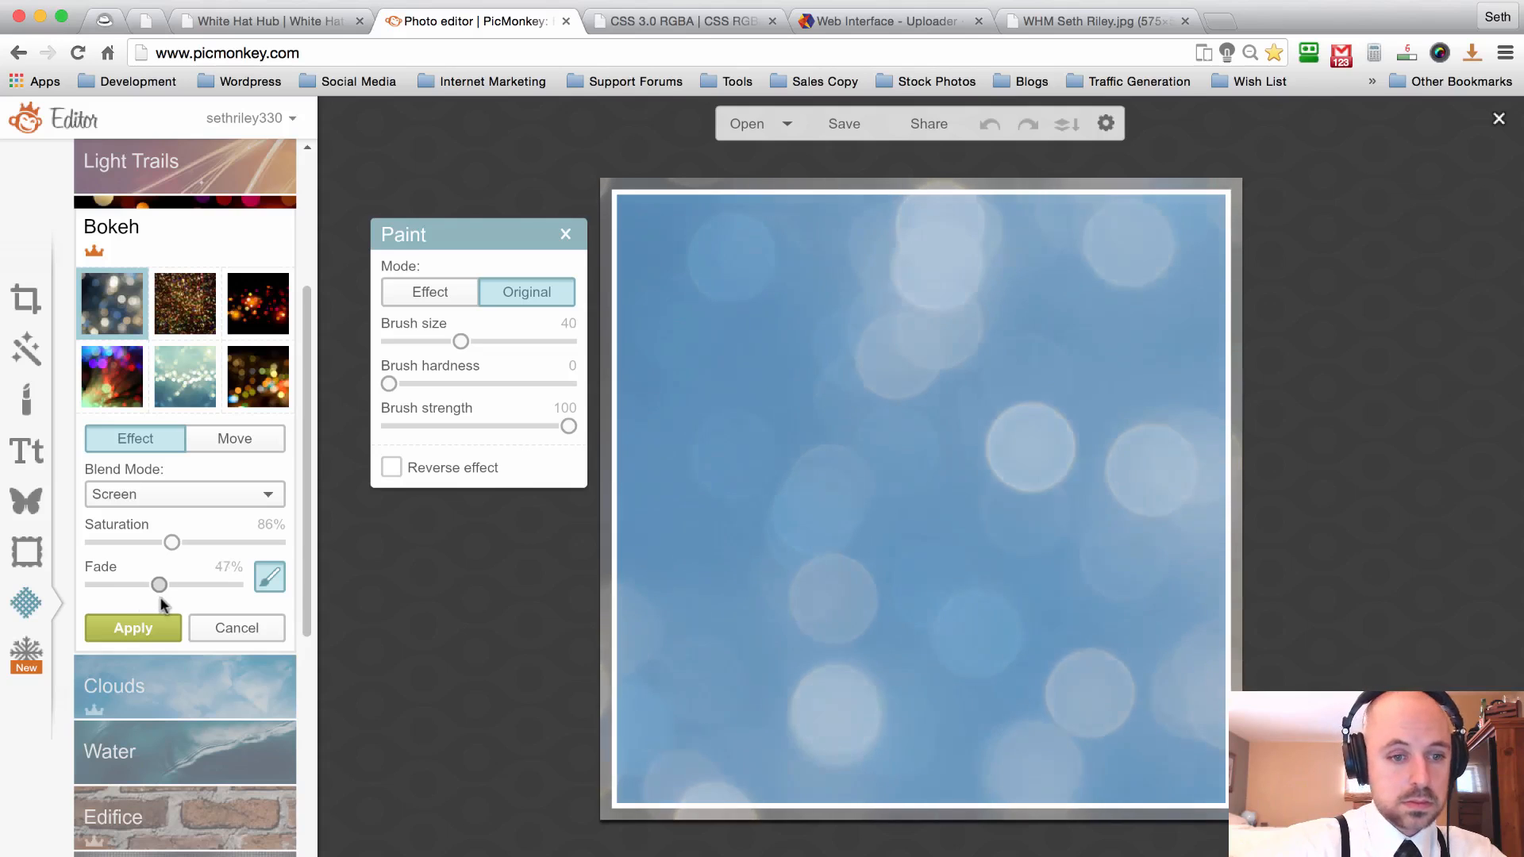
{"action": "left_click", "coordinate": [128, 627]}
{"action": "left_click", "coordinate": [370, 593]}
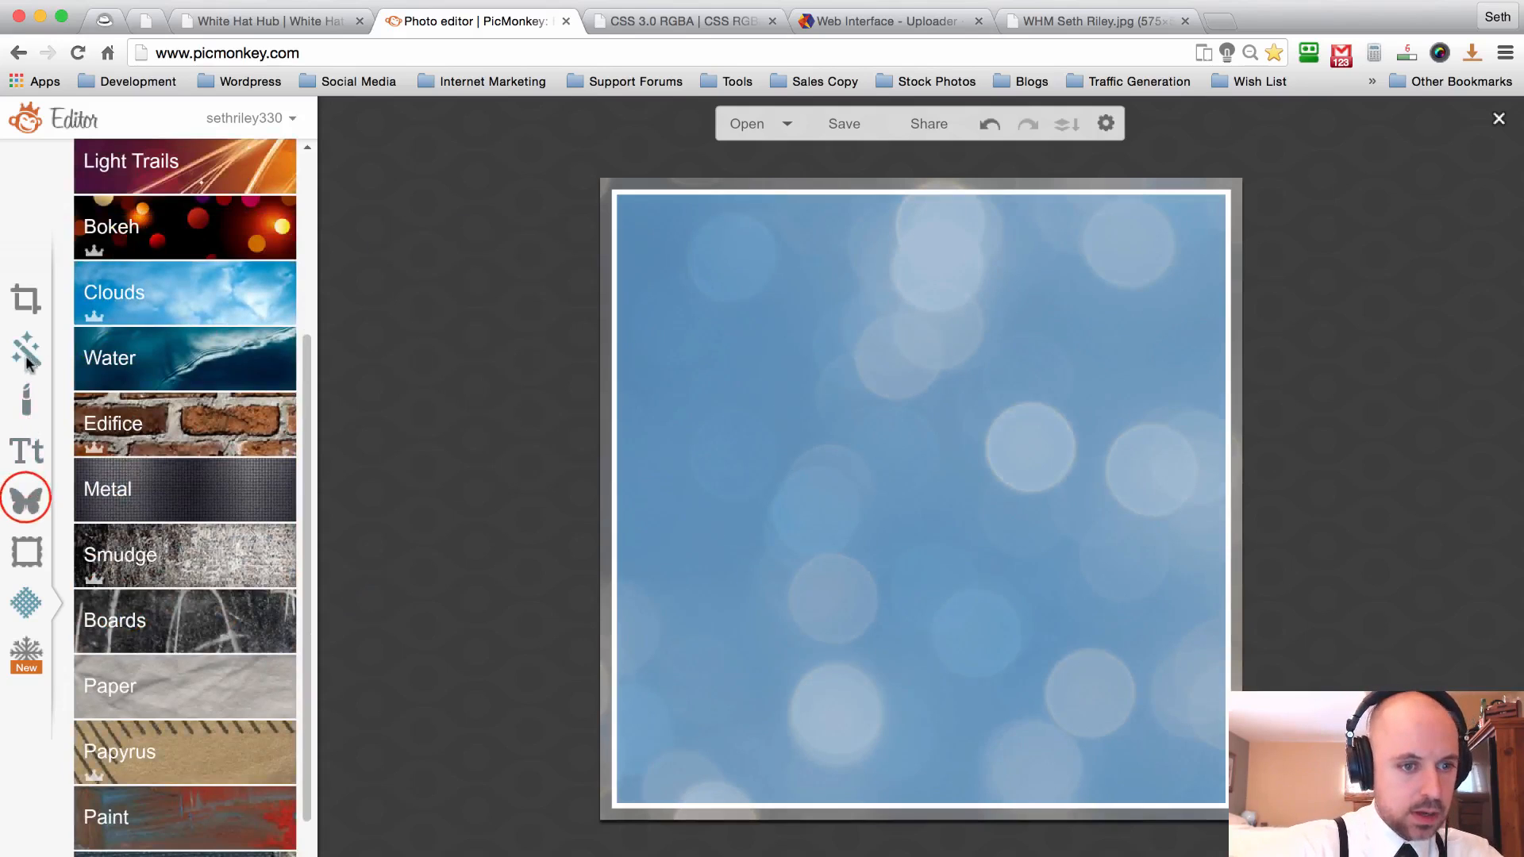
Try an enlarged arrow-heart overlay, delete it, then browse the Doodly Hearts and Doily Hearts collections.
{"action": "left_click", "coordinate": [26, 499]}
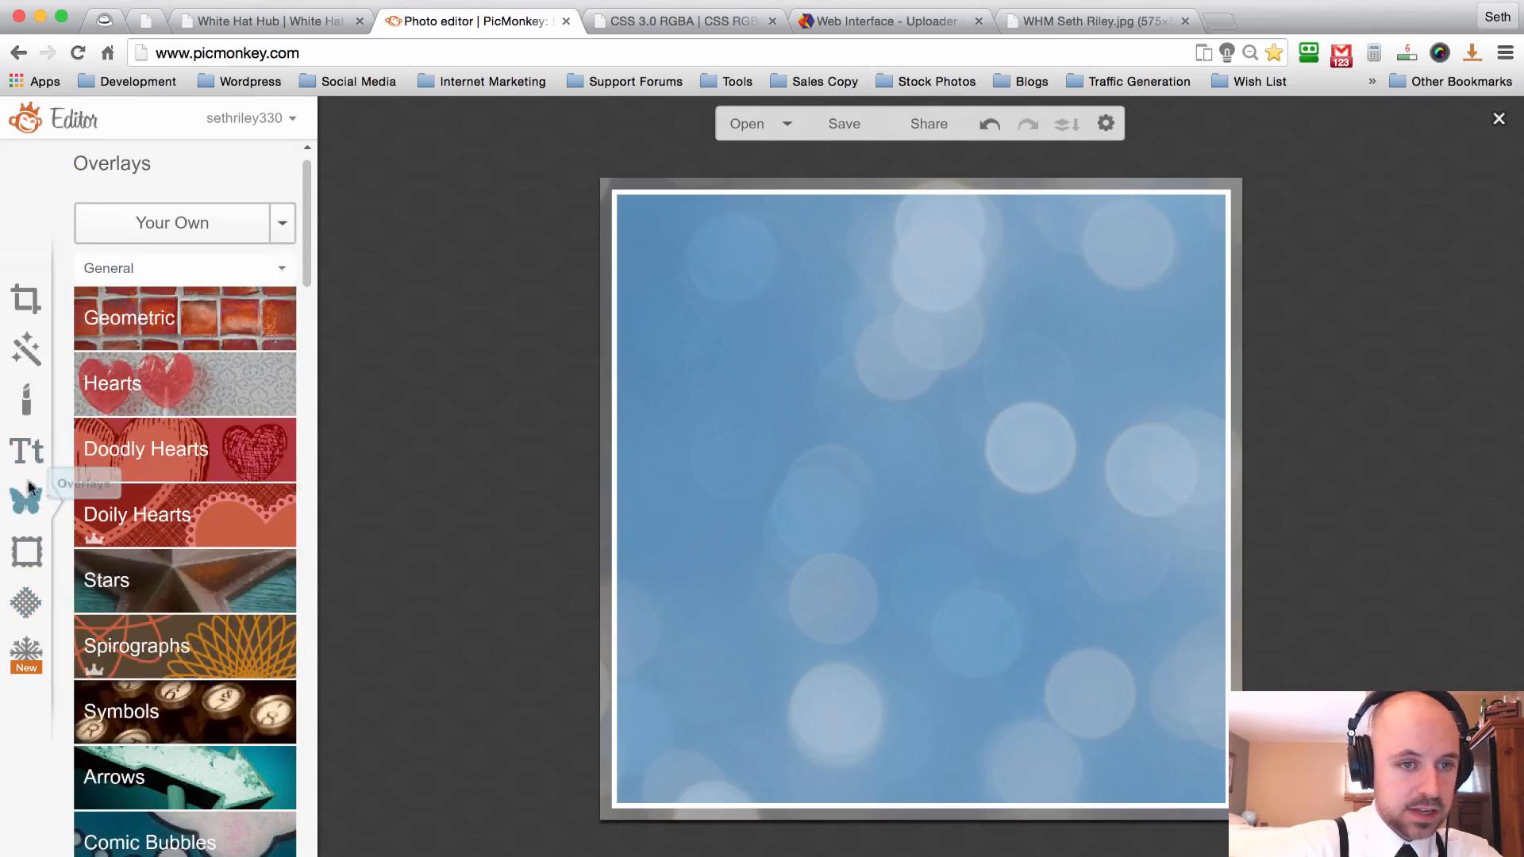
{"action": "mouse_move", "coordinate": [308, 245]}
{"action": "left_mouse_down"}
{"action": "mouse_move", "coordinate": [306, 305]}
{"action": "mouse_move", "coordinate": [306, 219]}
{"action": "left_mouse_up"}
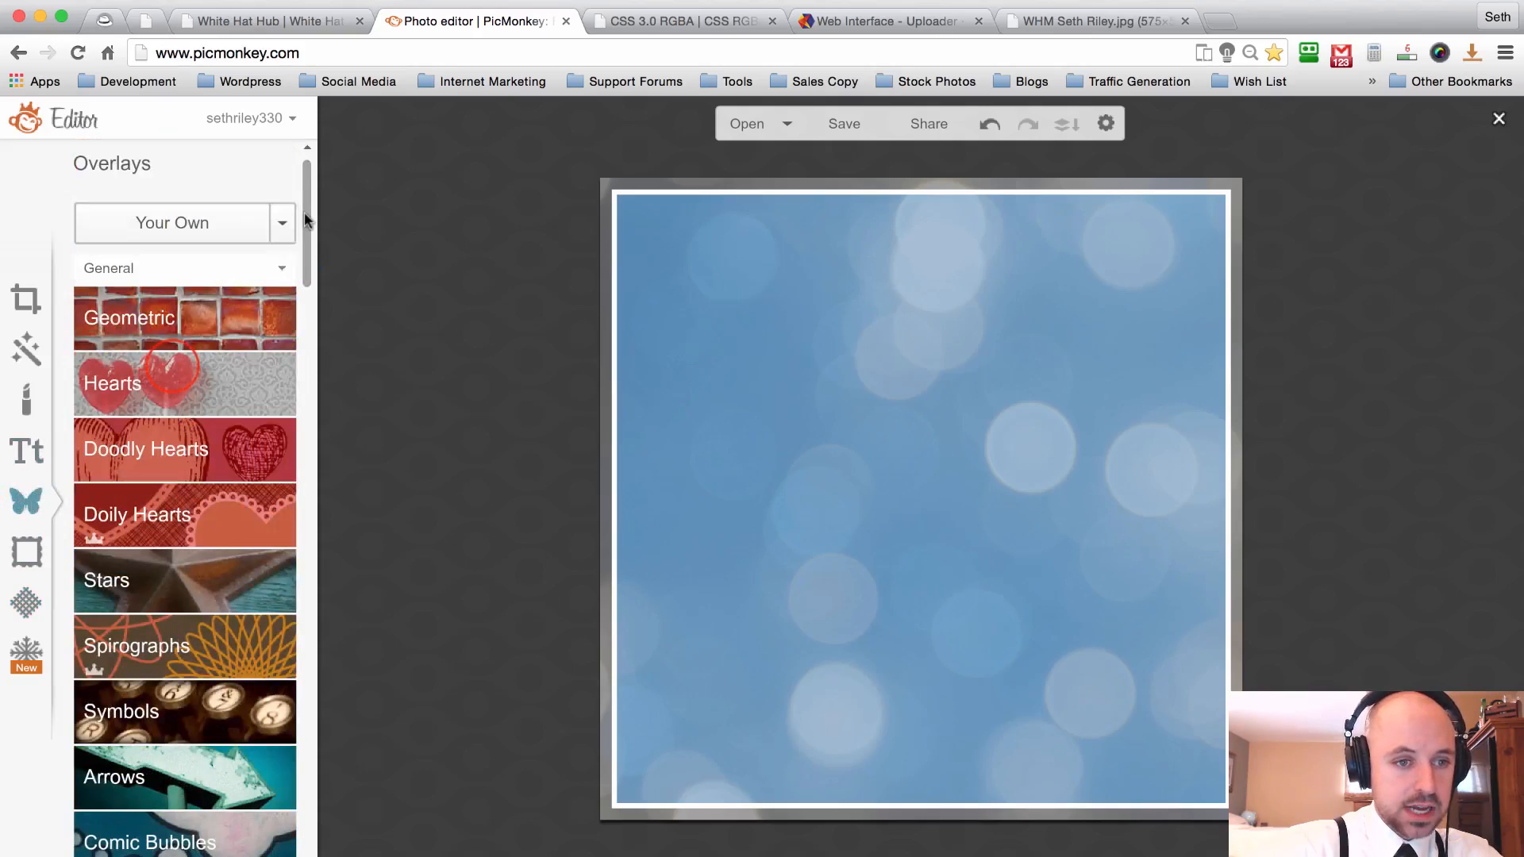
{"action": "left_click", "coordinate": [262, 401]}
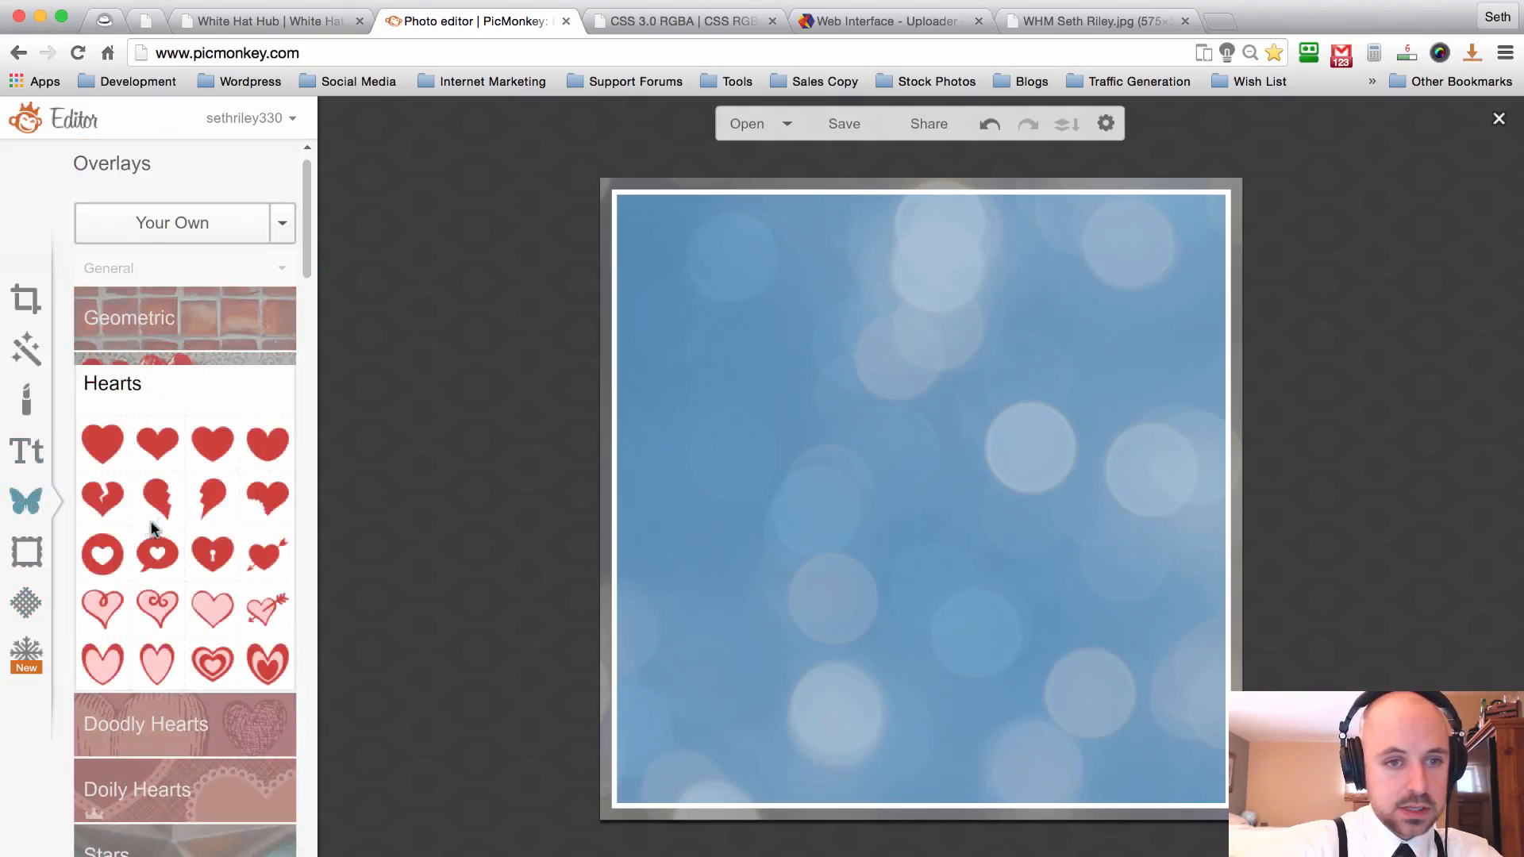
{"action": "left_click_drag", "start_coordinate": [310, 262], "coordinate": [297, 316]}
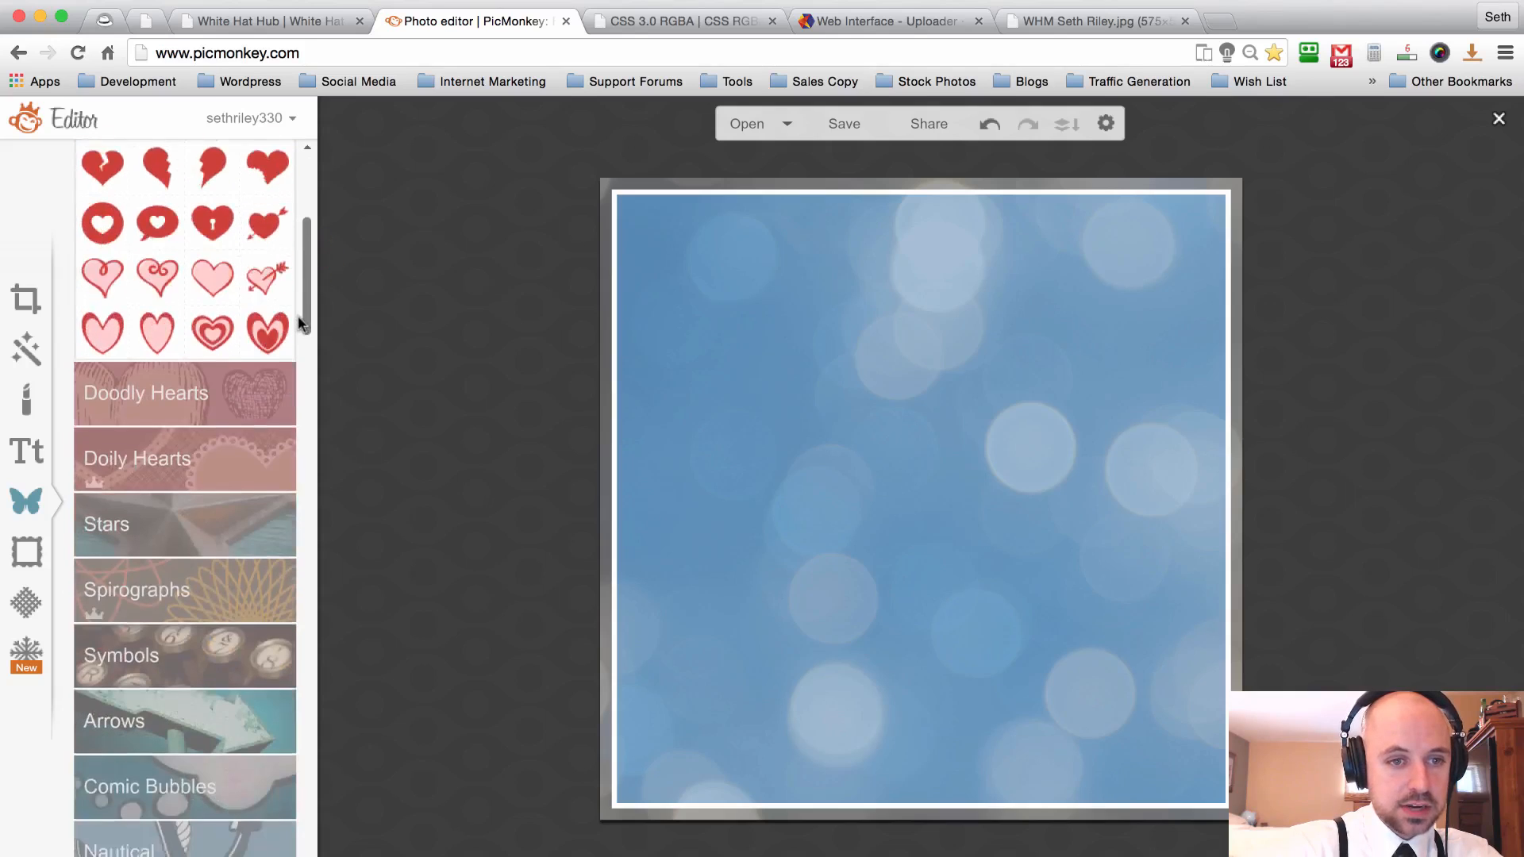
{"action": "left_click", "coordinate": [266, 273]}
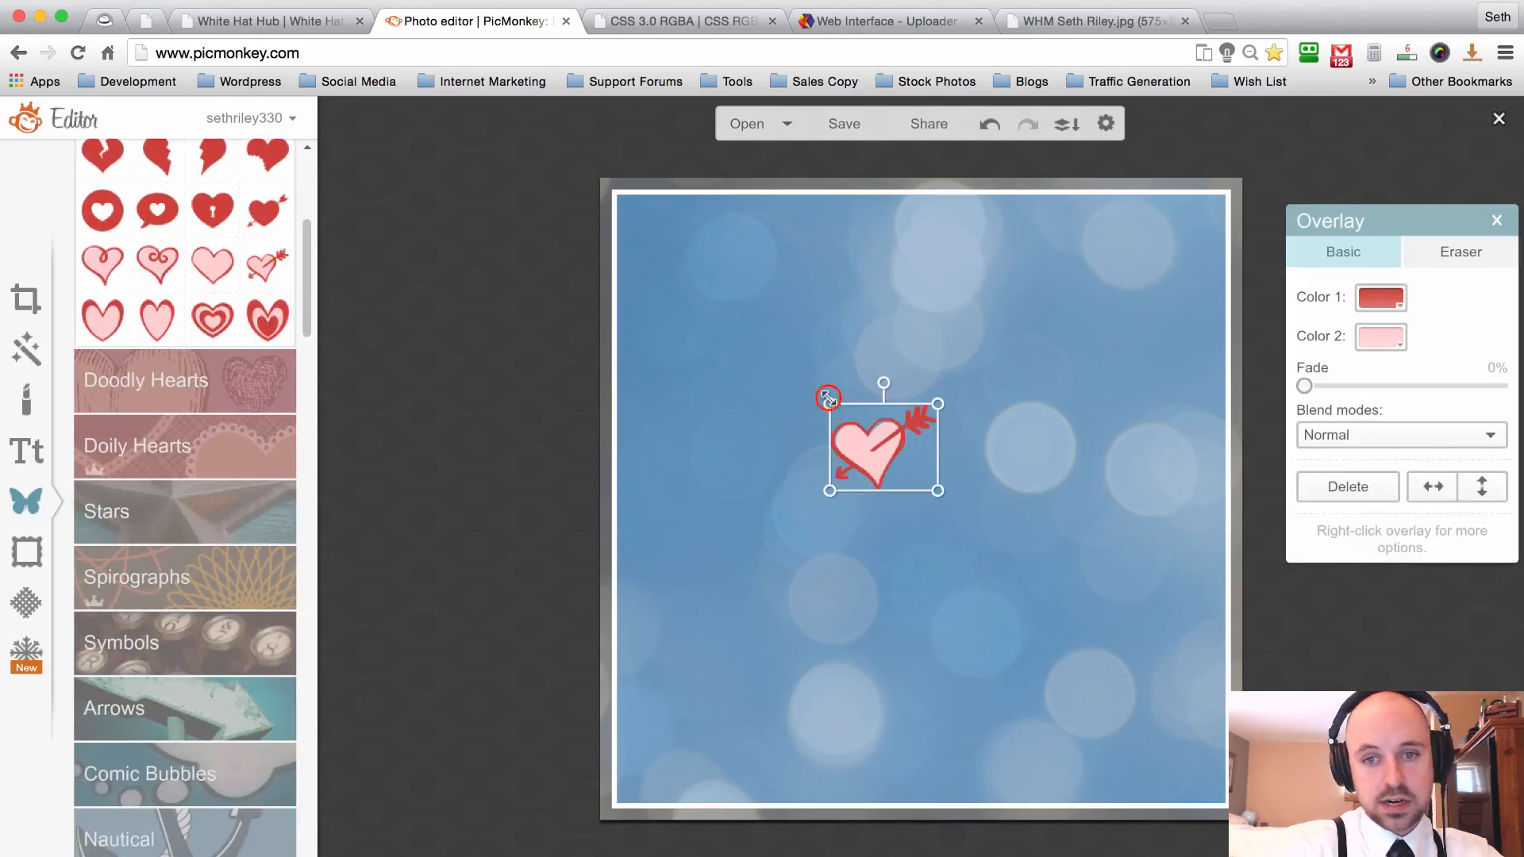
{"action": "left_click_drag", "start_coordinate": [829, 399], "coordinate": [717, 313]}
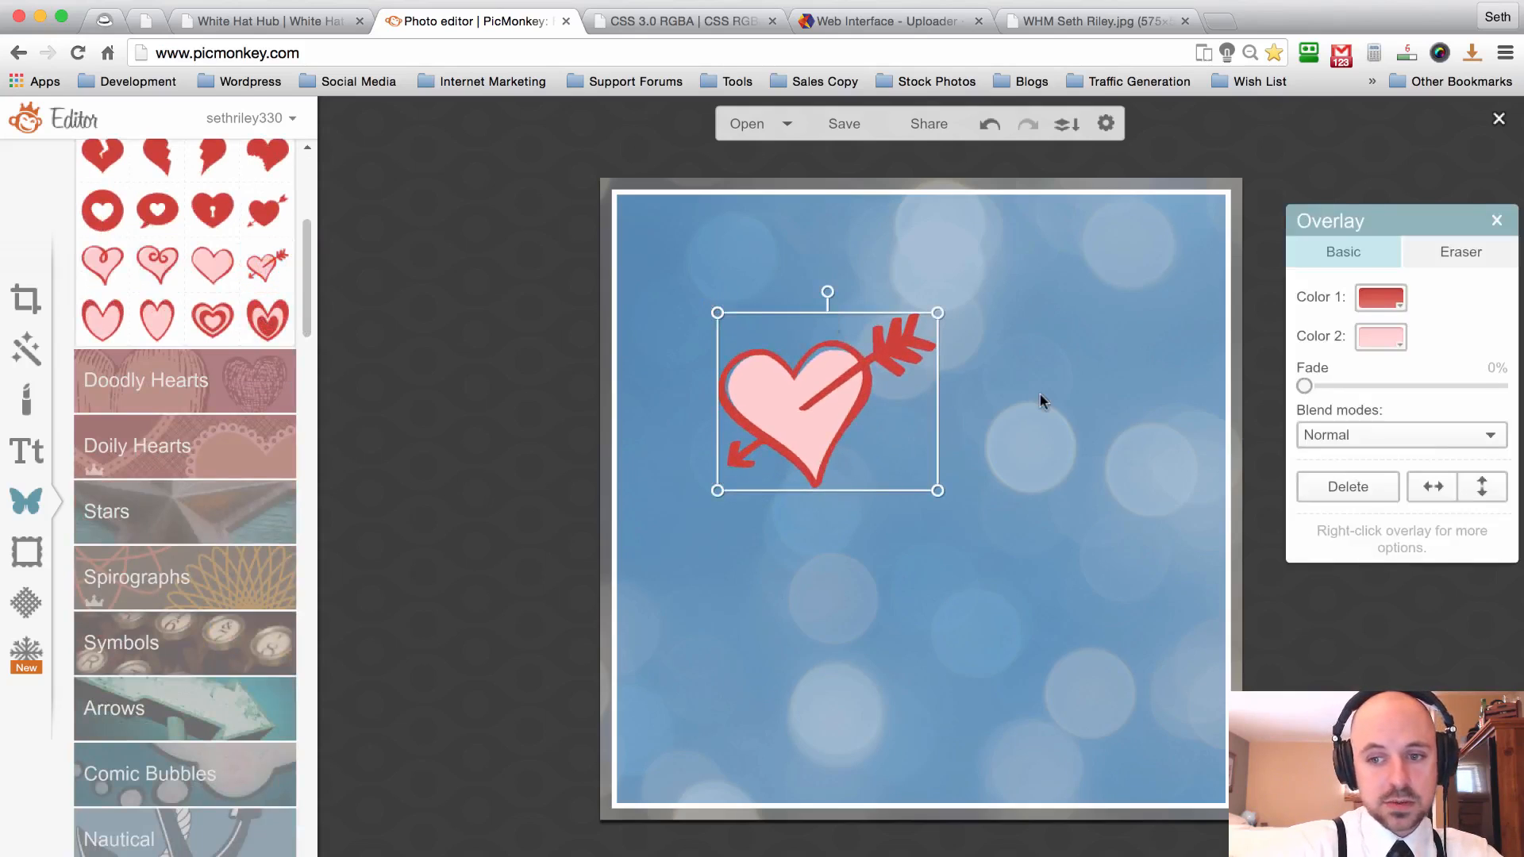
{"action": "left_click", "coordinate": [1345, 485]}
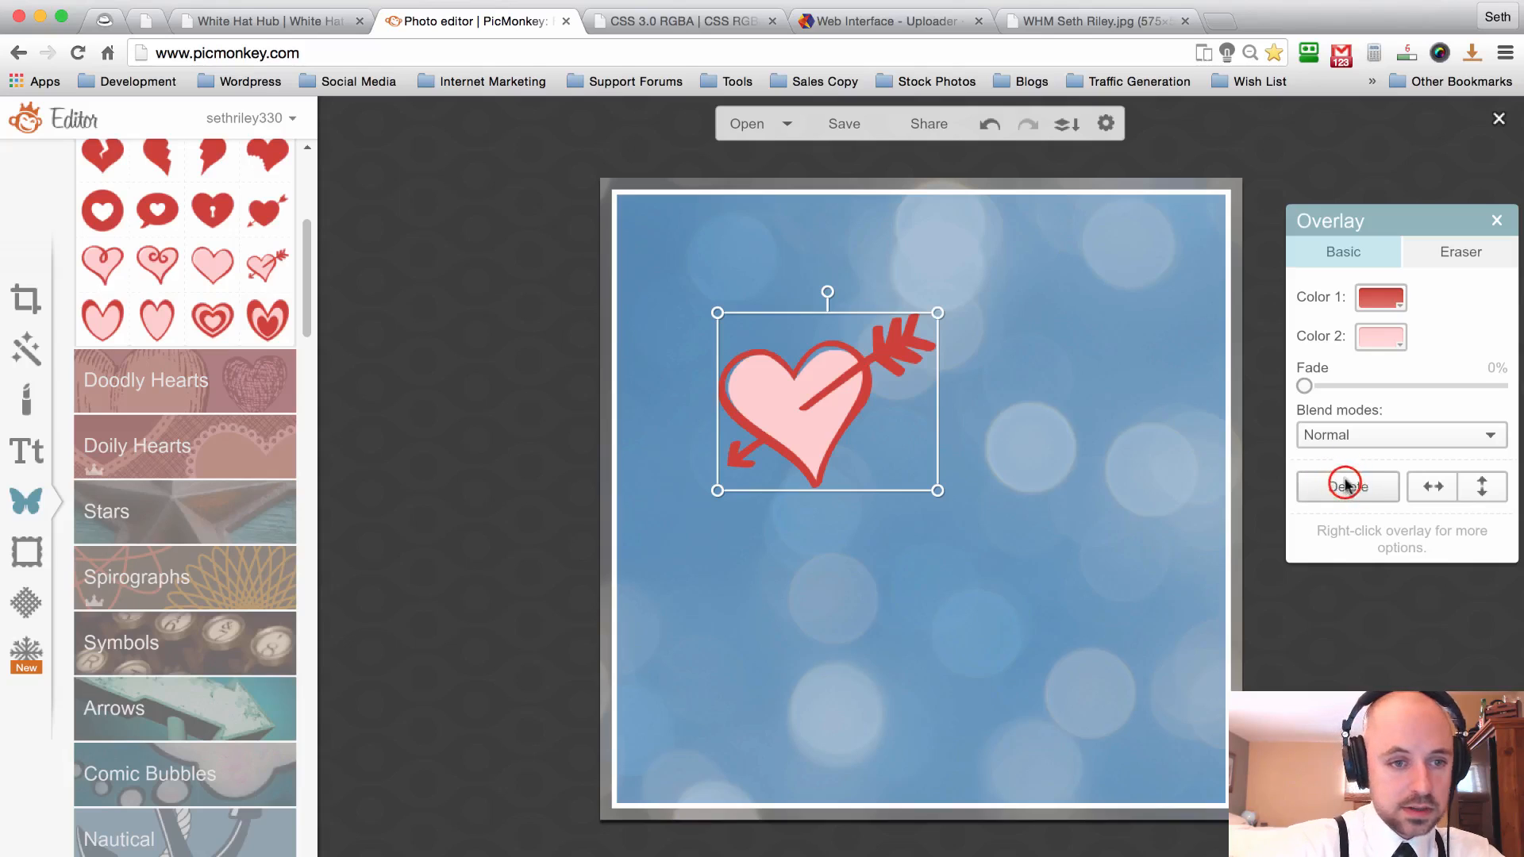
{"action": "left_click", "coordinate": [268, 387]}
{"action": "left_click", "coordinate": [215, 494]}
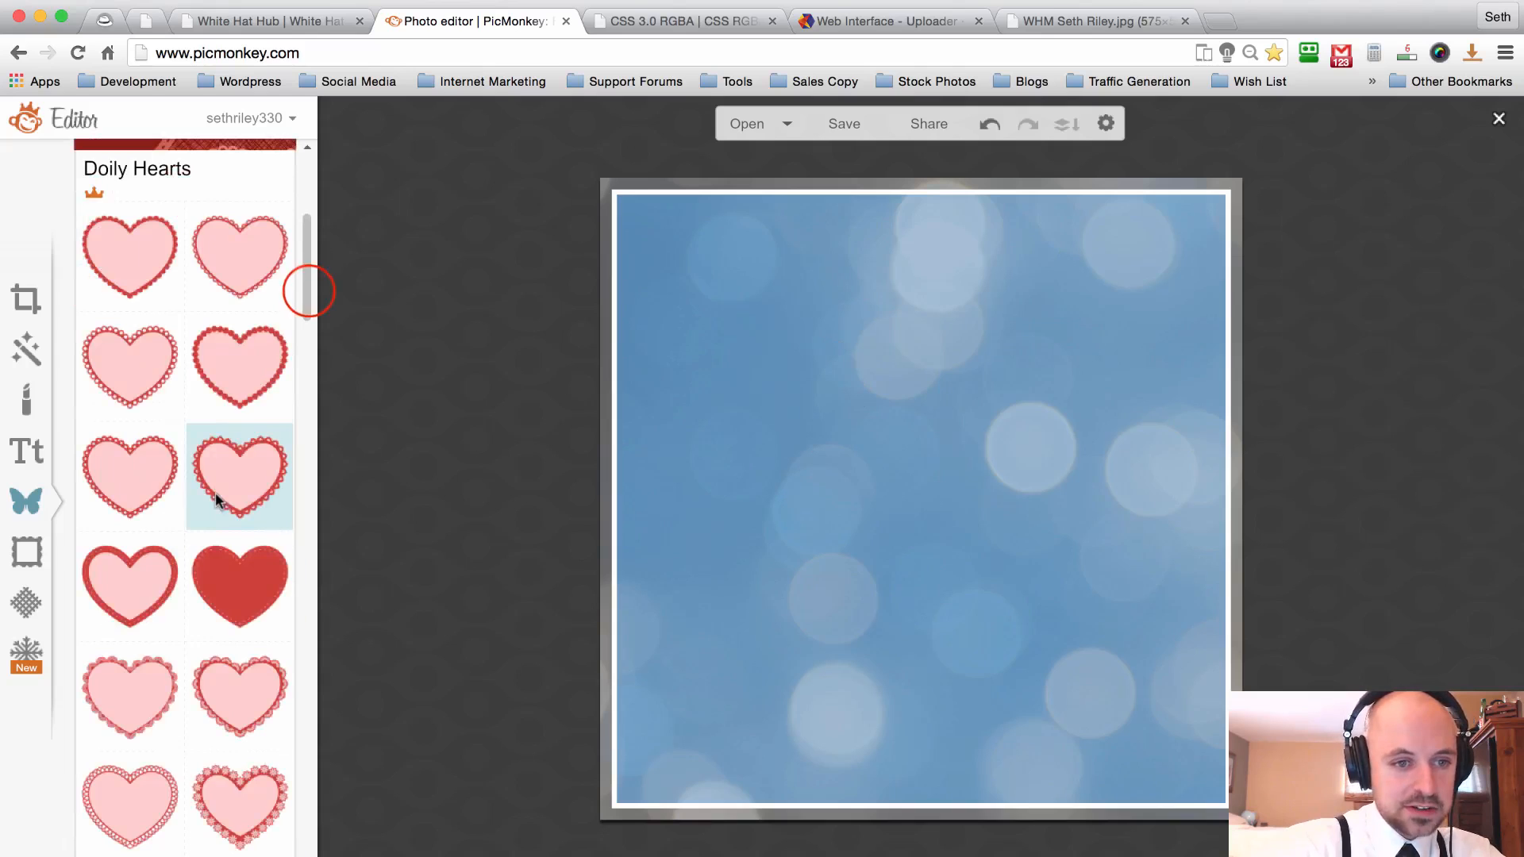
Add a white outlined Royale star overlay near the canvas's upper-right corner.
{"action": "left_click_drag", "start_coordinate": [307, 293], "coordinate": [303, 407]}
{"action": "scroll", "coordinate": [303, 408], "scroll_direction": "up", "scroll_amount": 5}
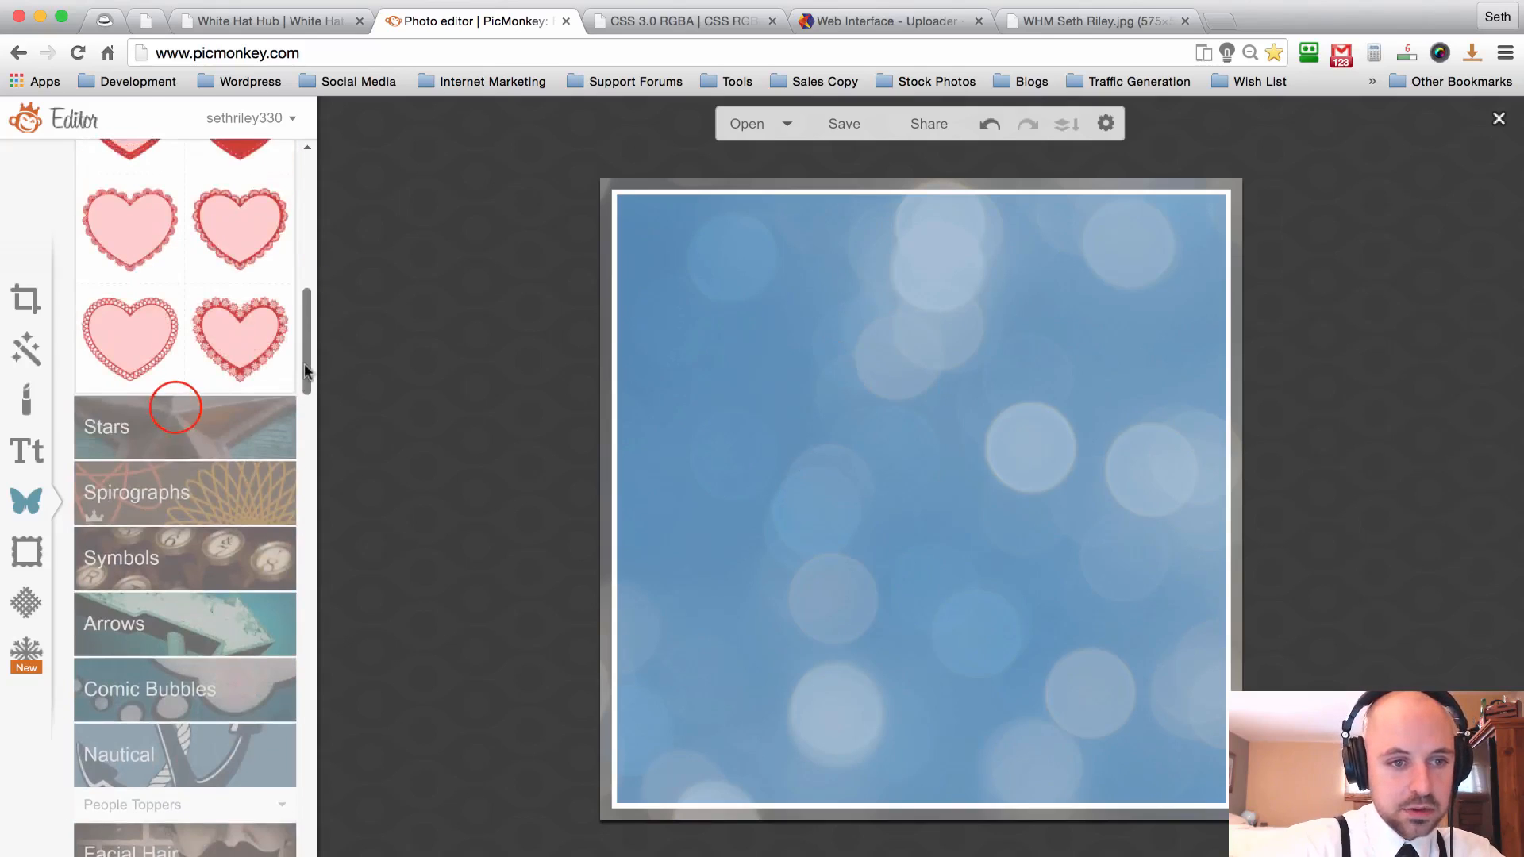
{"action": "left_click", "coordinate": [174, 399]}
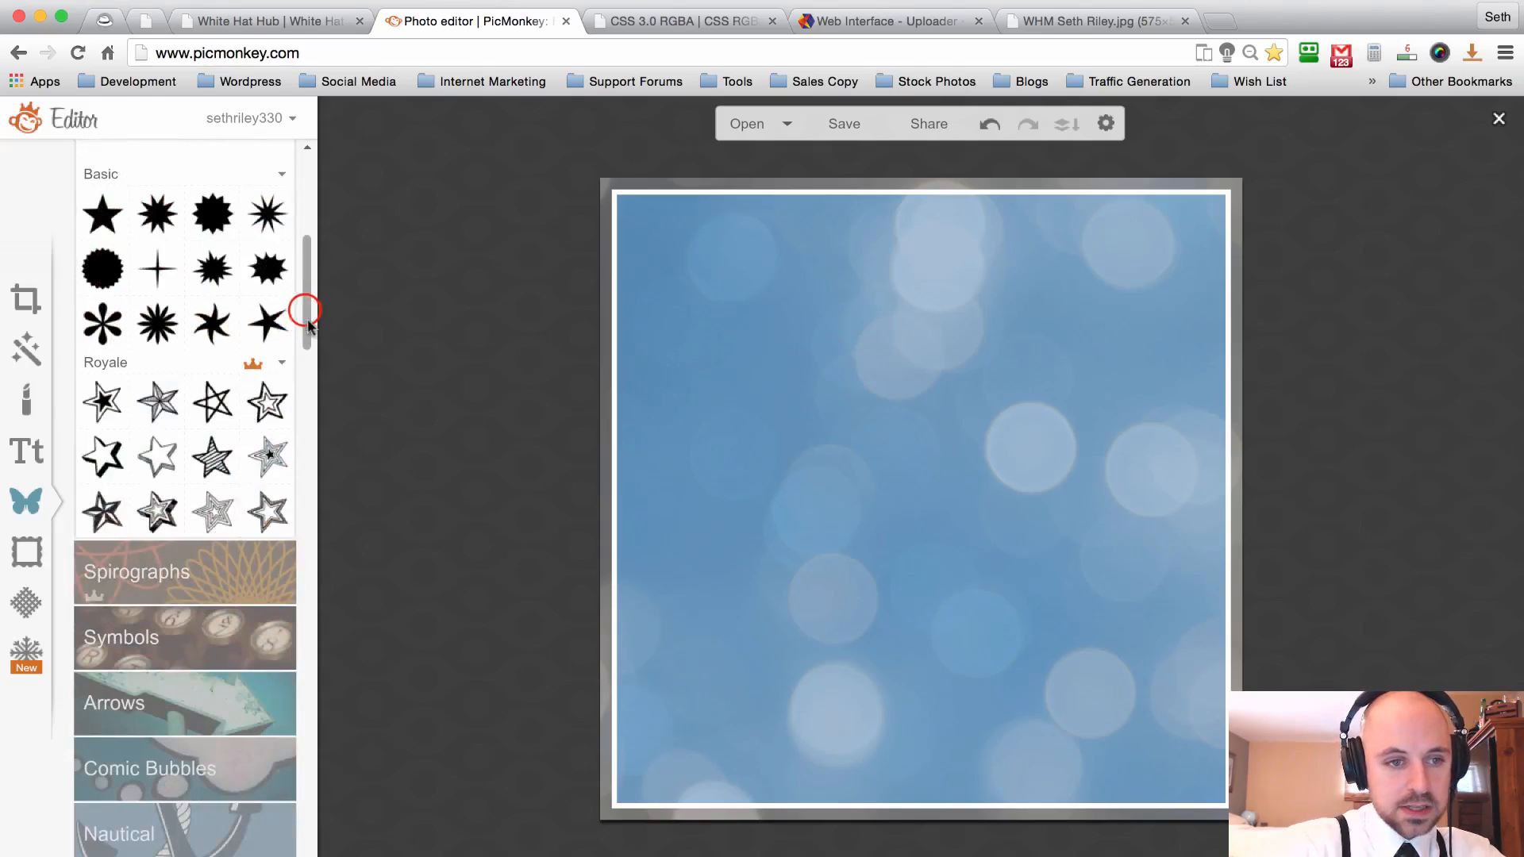
{"action": "scroll", "coordinate": [308, 300], "scroll_direction": "up", "scroll_amount": 3}
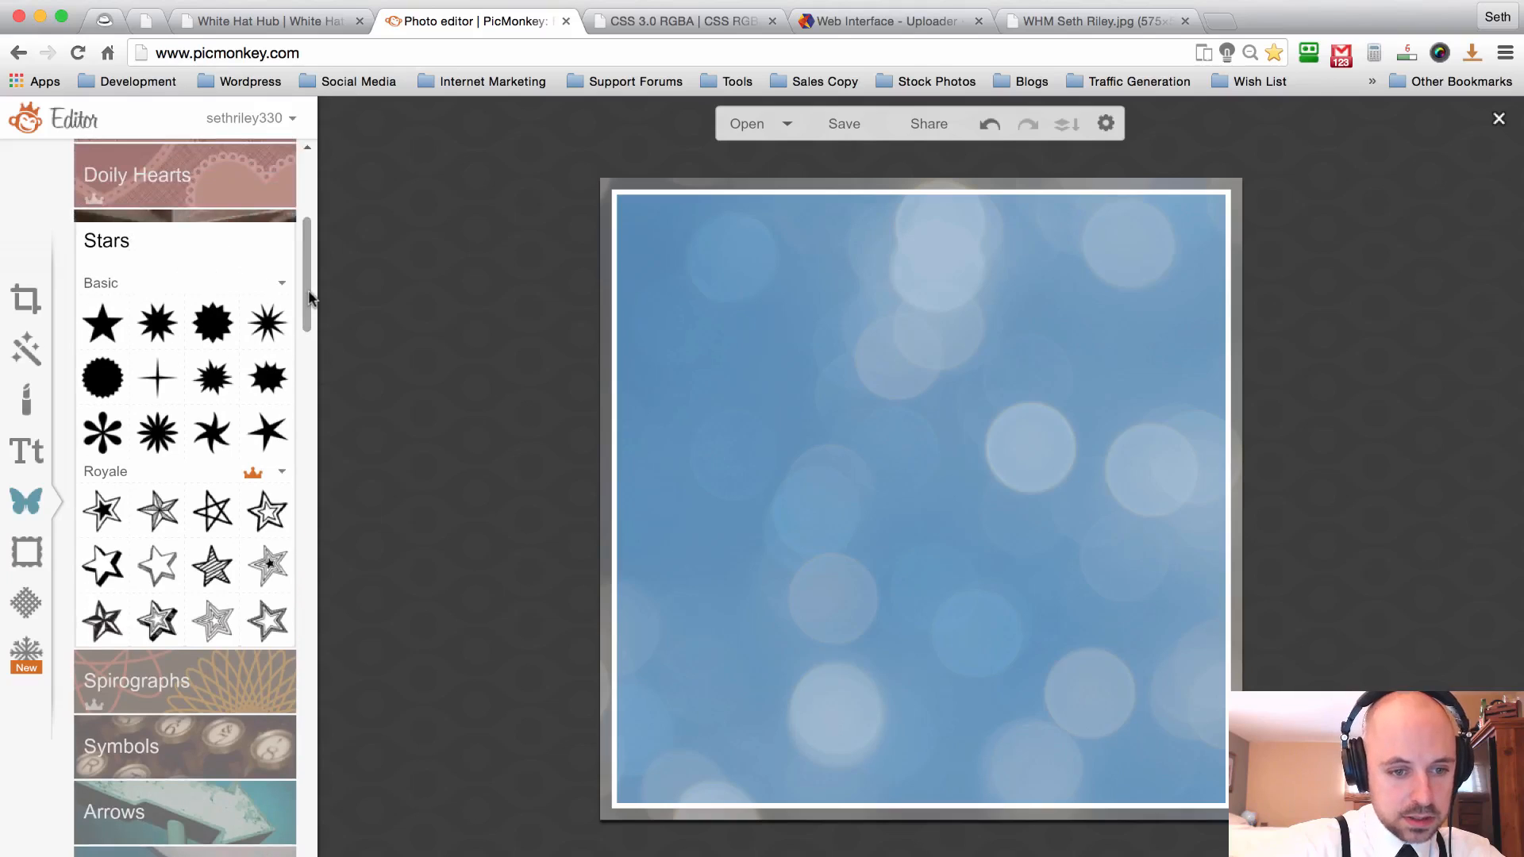
{"action": "left_click", "coordinate": [266, 620]}
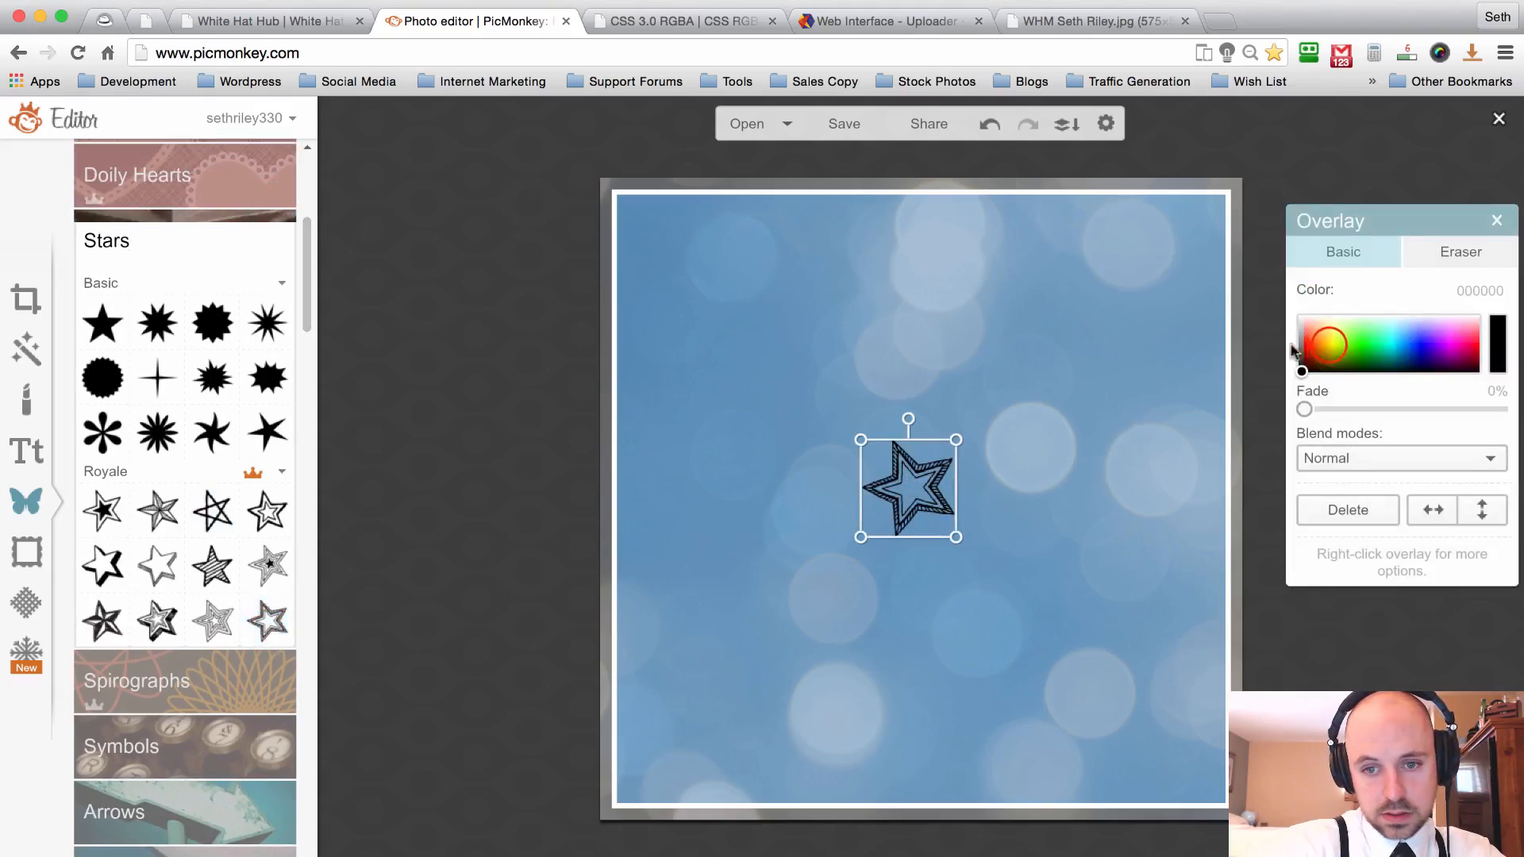
{"action": "left_click_drag", "start_coordinate": [1301, 349], "coordinate": [1272, 285]}
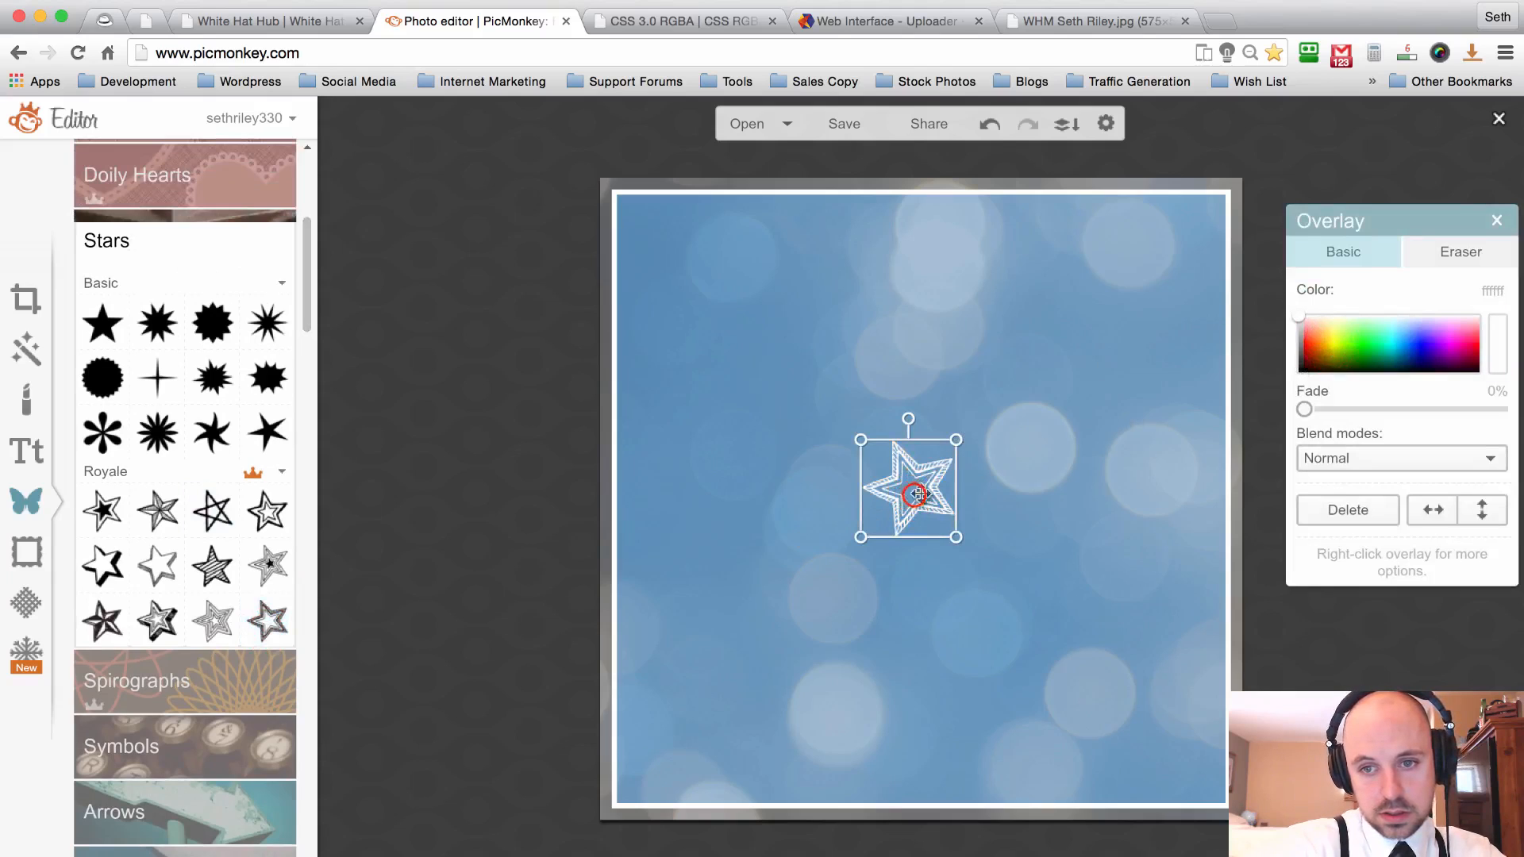
{"action": "left_click_drag", "start_coordinate": [917, 494], "coordinate": [1120, 307]}
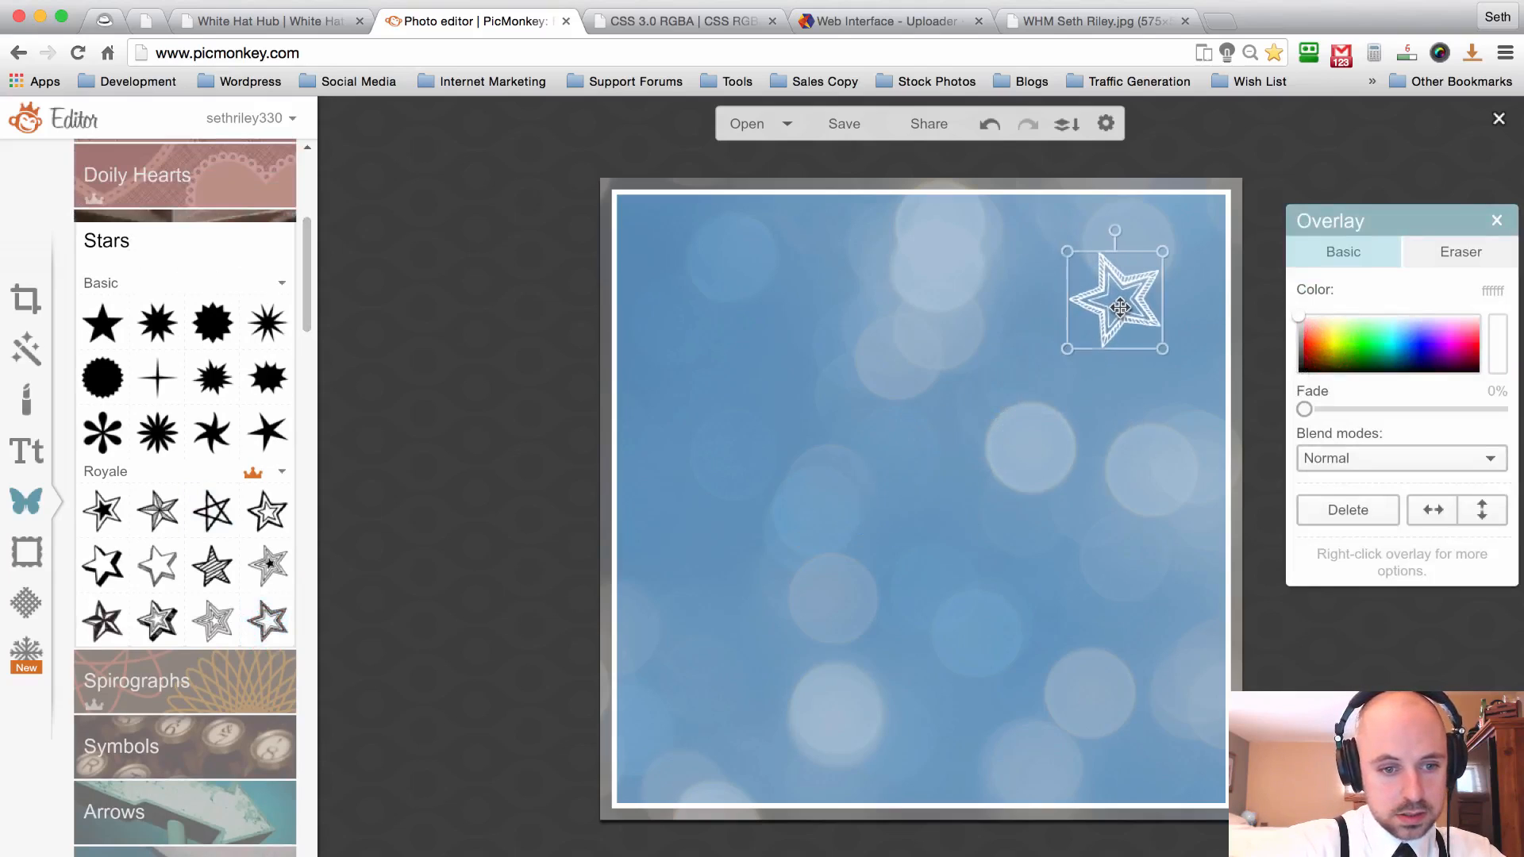
Add a second white outlined star at the upper left.
{"action": "left_click", "coordinate": [264, 621]}
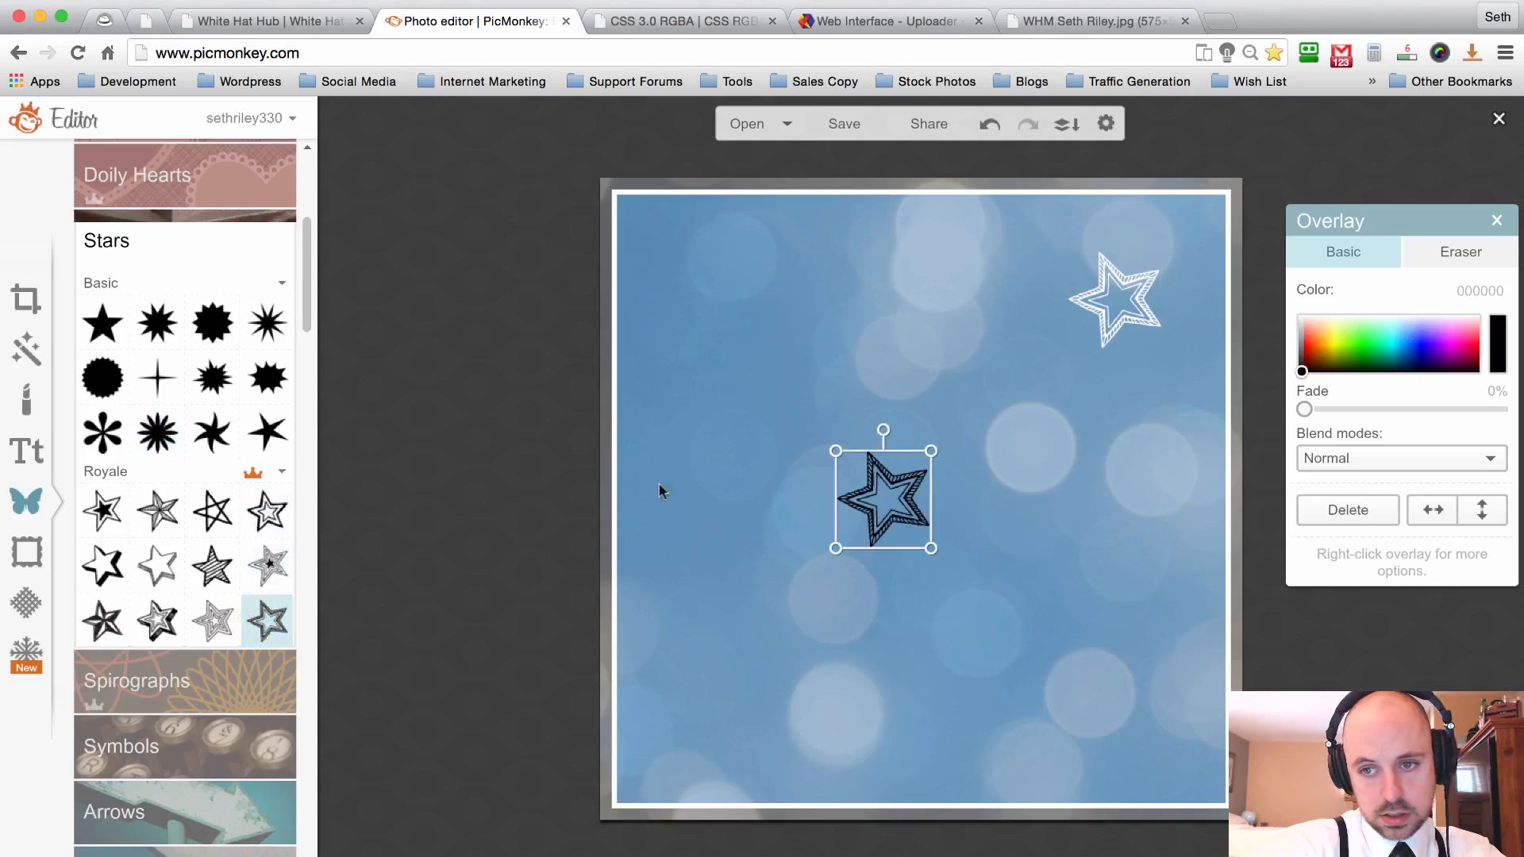
{"action": "left_click", "coordinate": [1299, 316]}
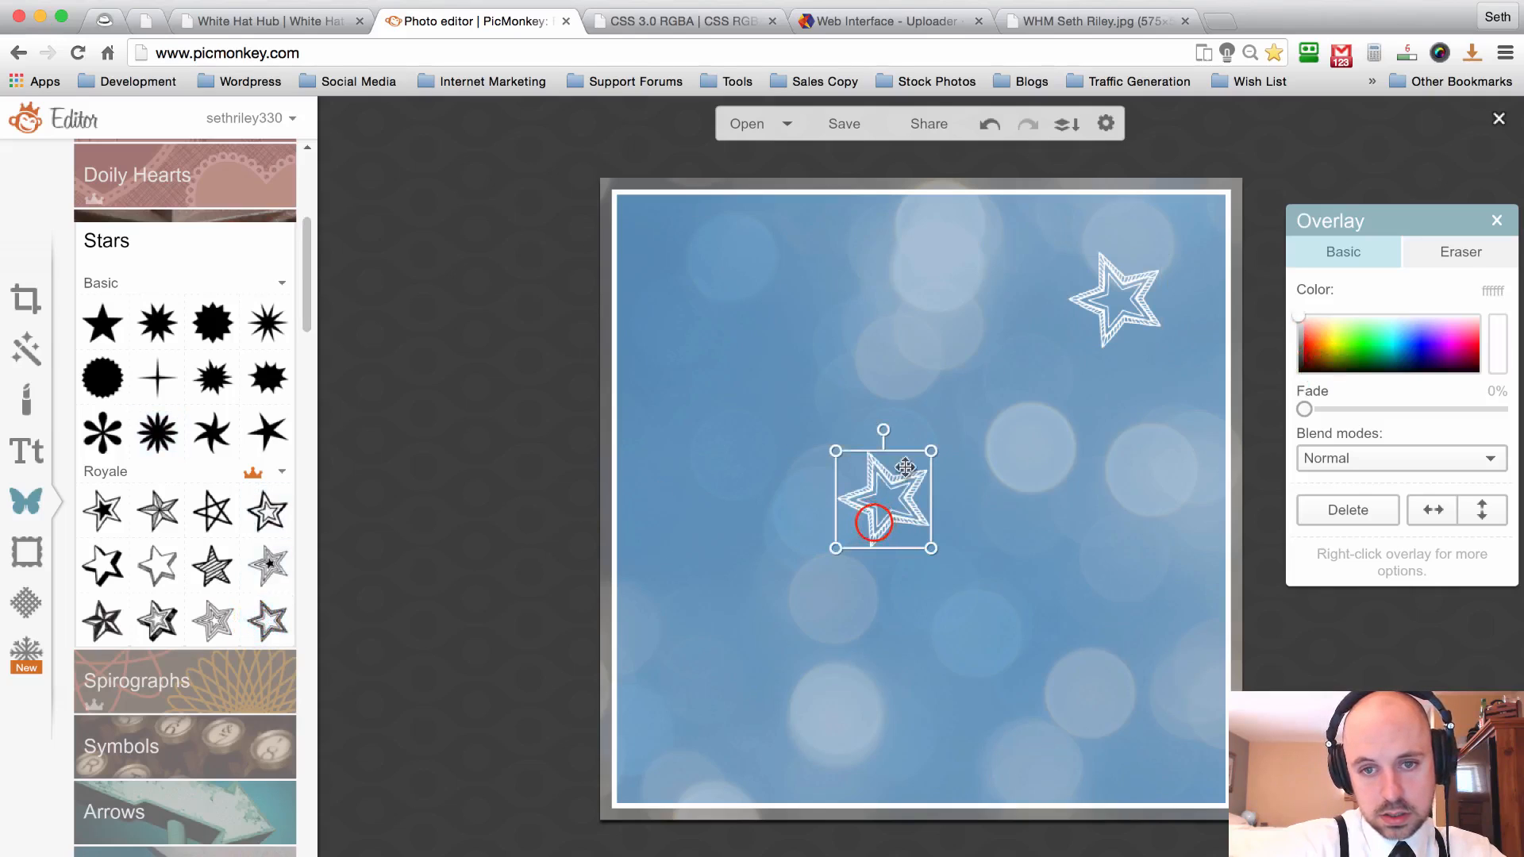
{"action": "left_click_drag", "start_coordinate": [873, 520], "coordinate": [745, 422]}
{"action": "left_click", "coordinate": [398, 412]}
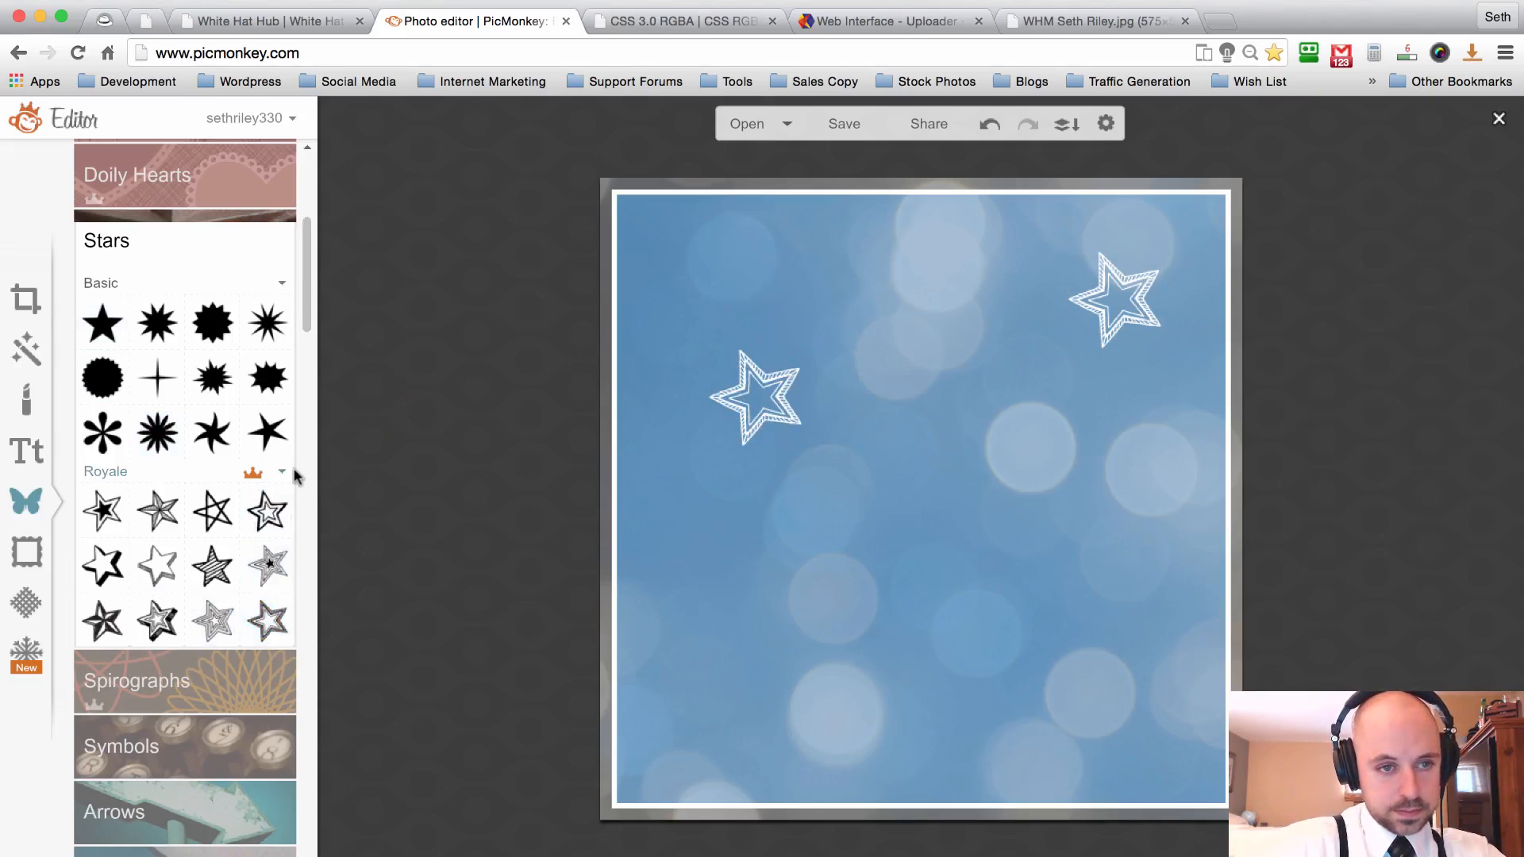
{"action": "left_click", "coordinate": [307, 420]}
{"action": "left_click", "coordinate": [310, 336]}
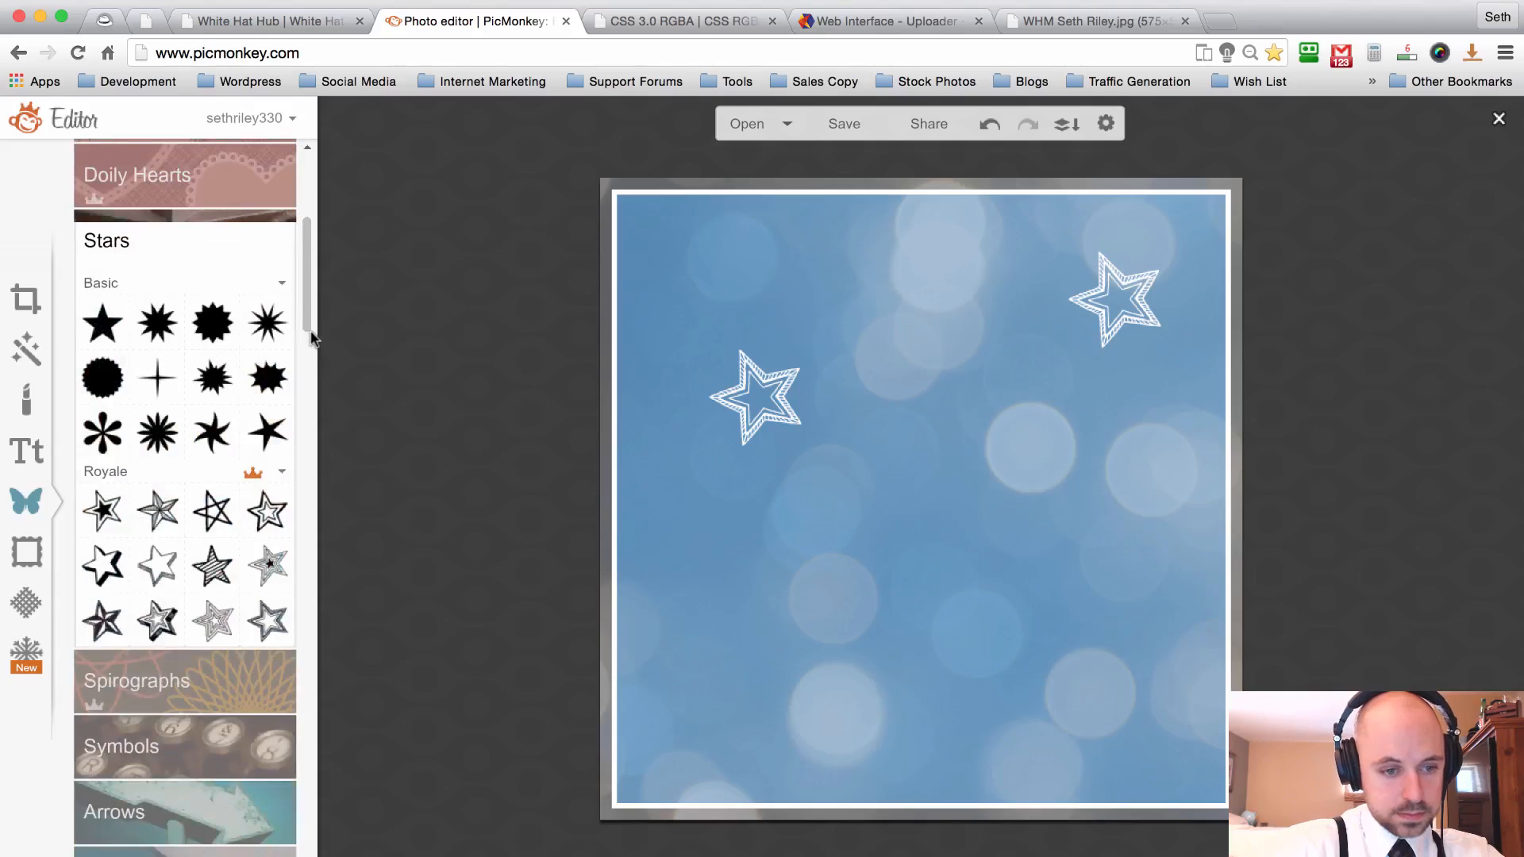
{"action": "left_click_drag", "start_coordinate": [306, 299], "coordinate": [294, 524]}
Add three Sparkle Stars overlays, including the wide sparkle arc, to the canvas.
{"action": "left_click", "coordinate": [167, 496]}
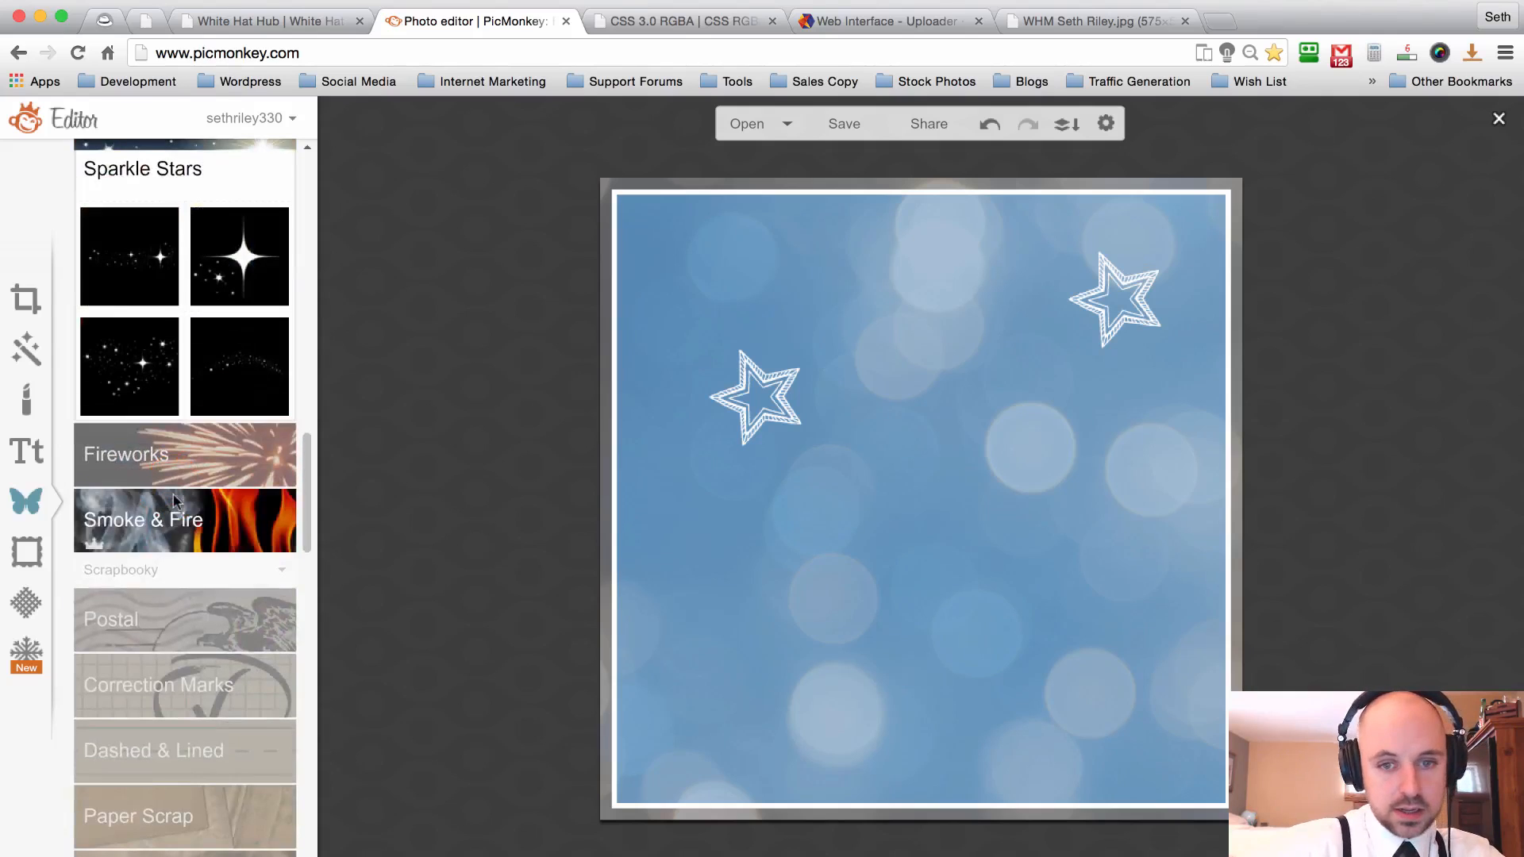
{"action": "left_click", "coordinate": [162, 285]}
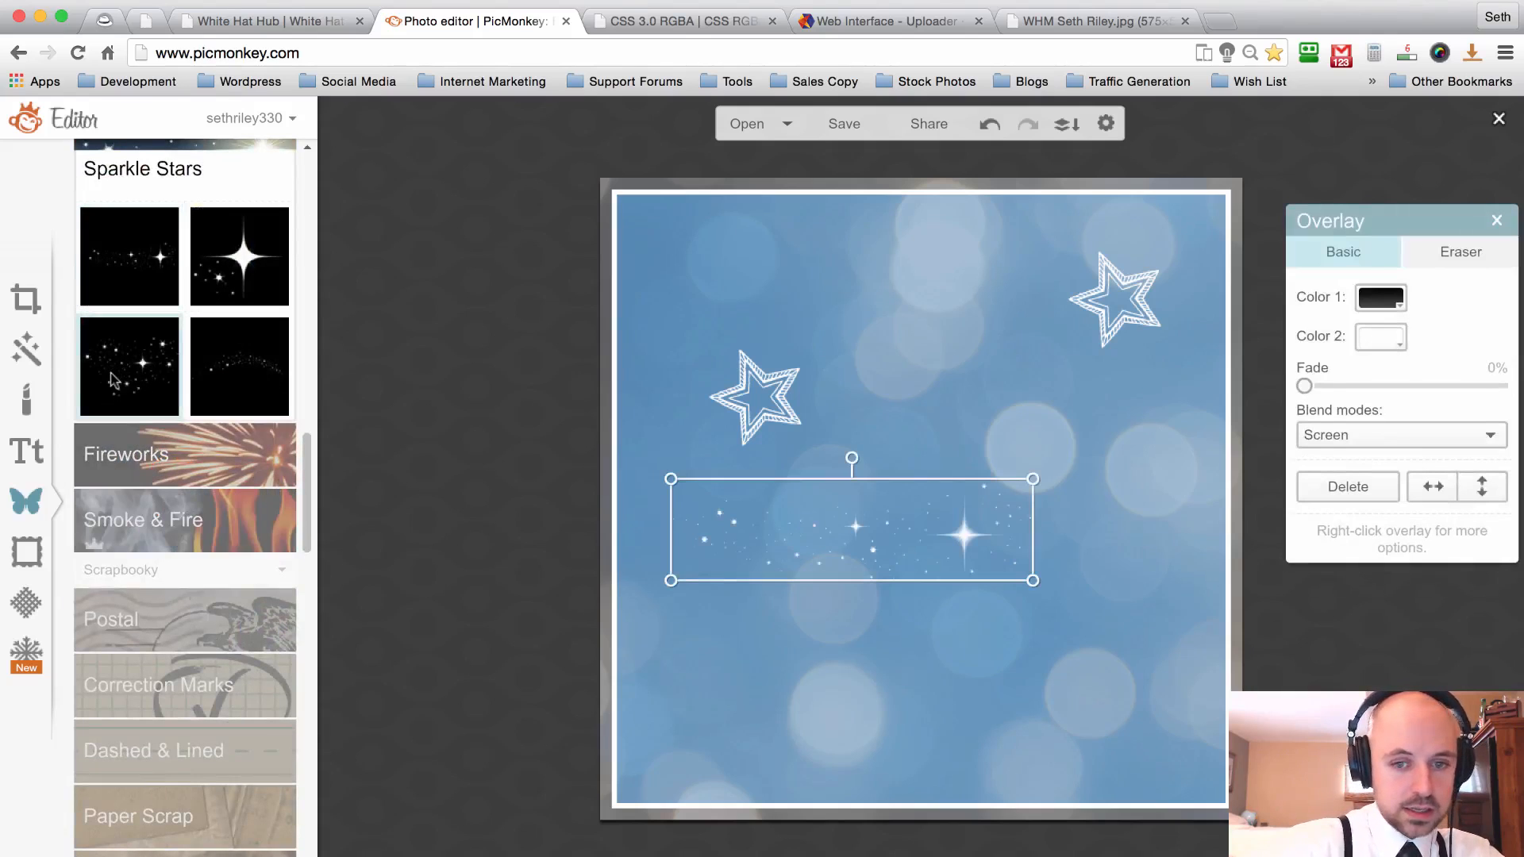
{"action": "left_click", "coordinate": [111, 380]}
{"action": "left_click", "coordinate": [222, 379]}
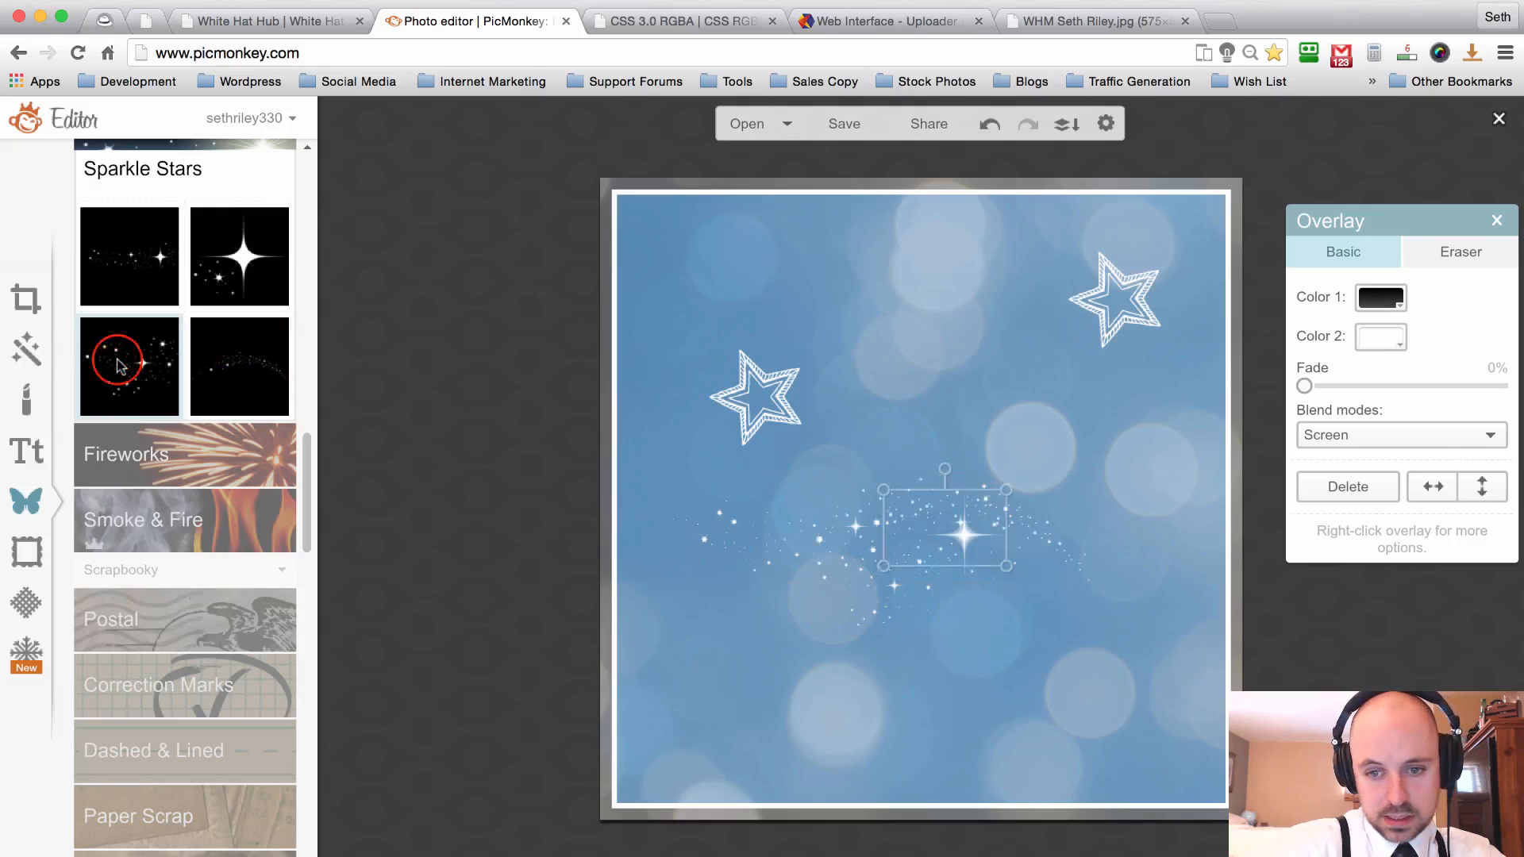
Stretch and reposition the sparkle overlay toward the lower part of the canvas.
{"action": "left_click", "coordinate": [936, 569]}
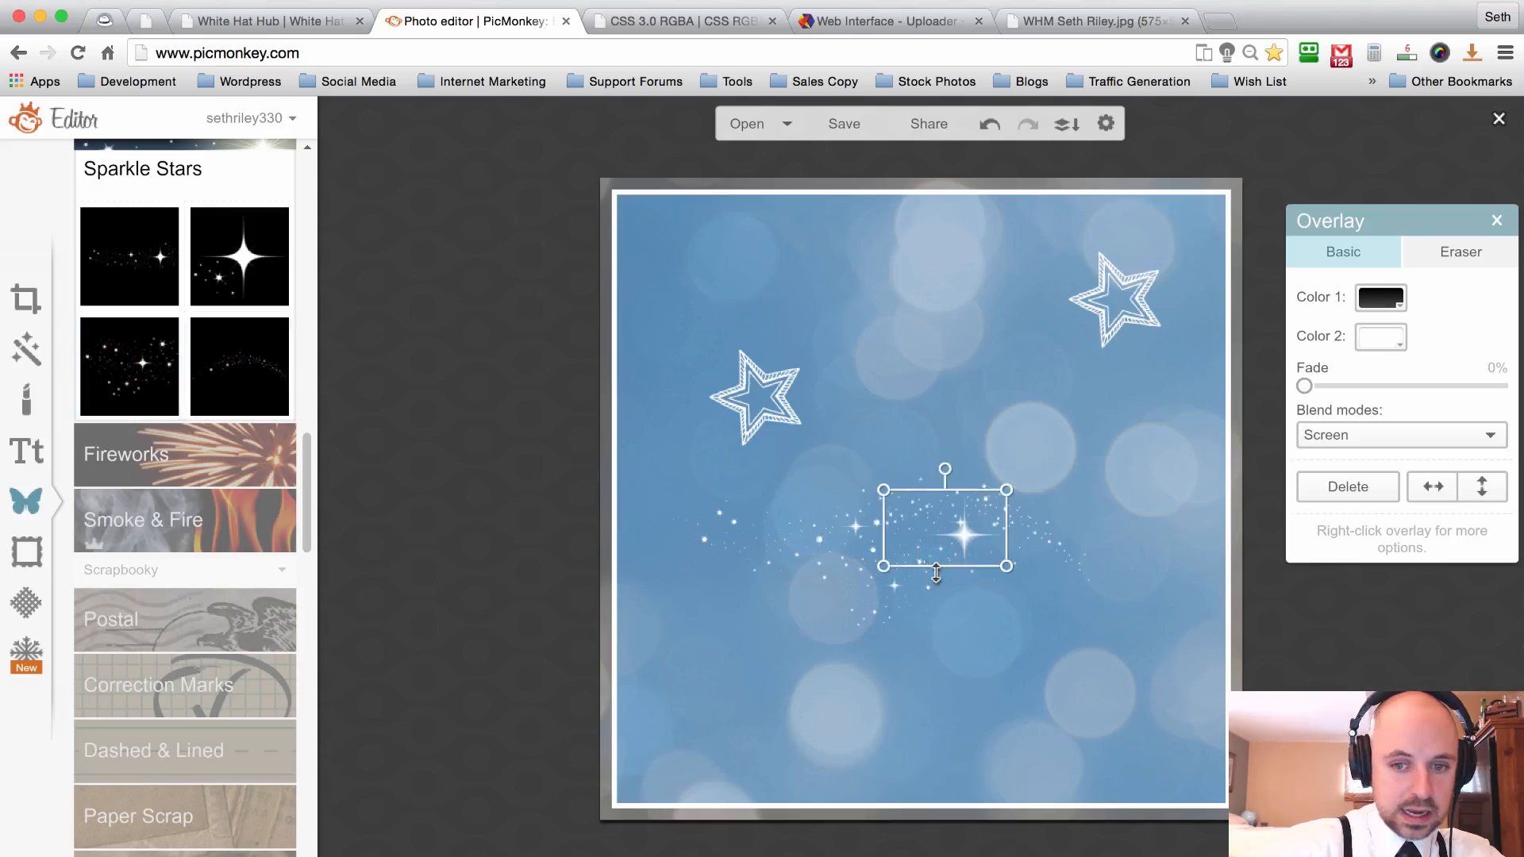
{"action": "left_click_drag", "start_coordinate": [936, 573], "coordinate": [964, 833]}
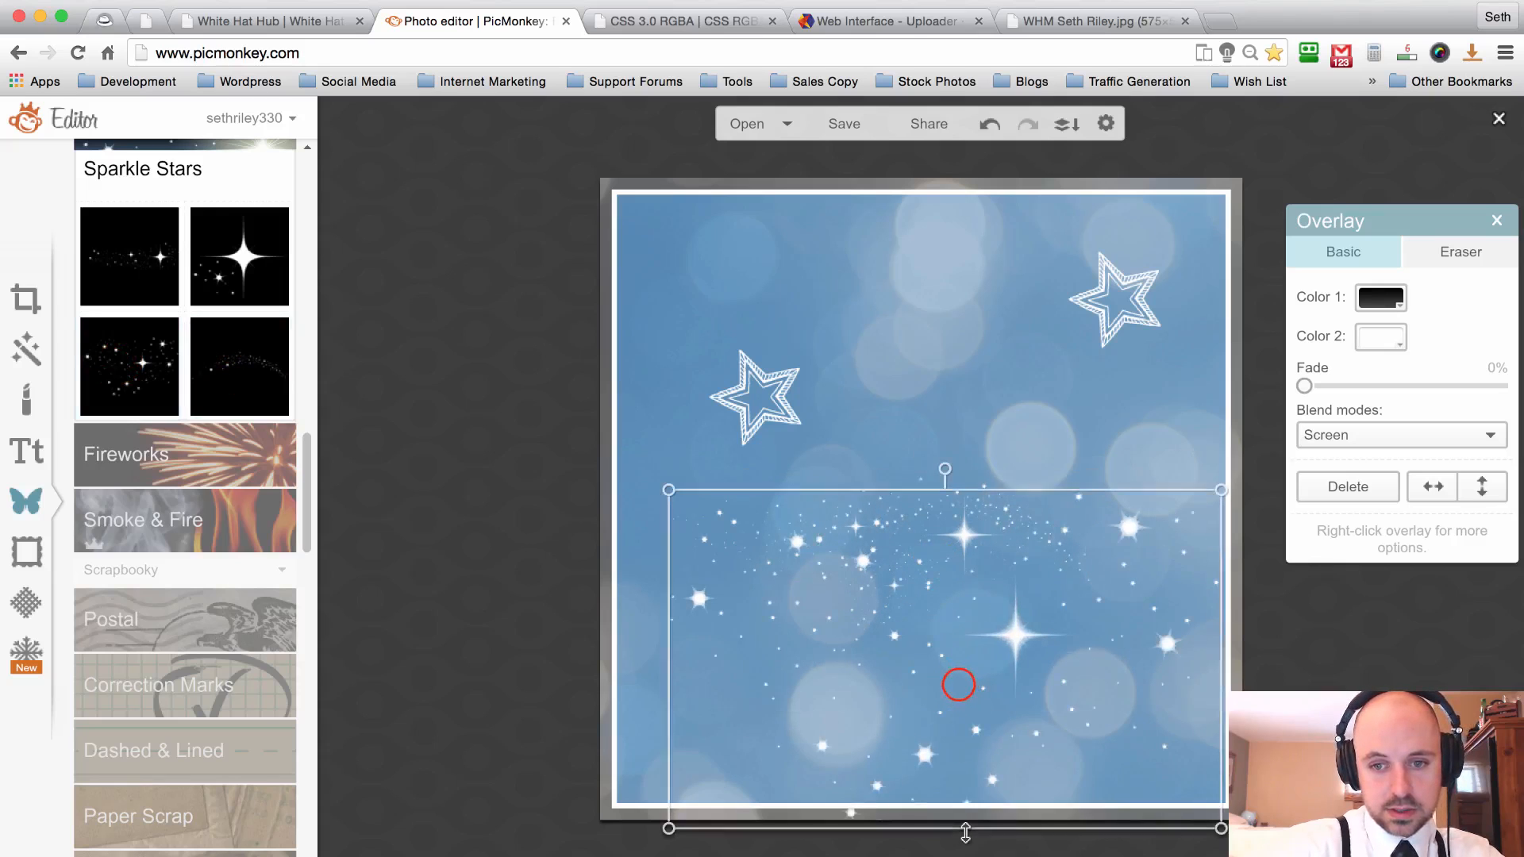
{"action": "left_click_drag", "start_coordinate": [959, 684], "coordinate": [943, 646]}
{"action": "left_click", "coordinate": [574, 467]}
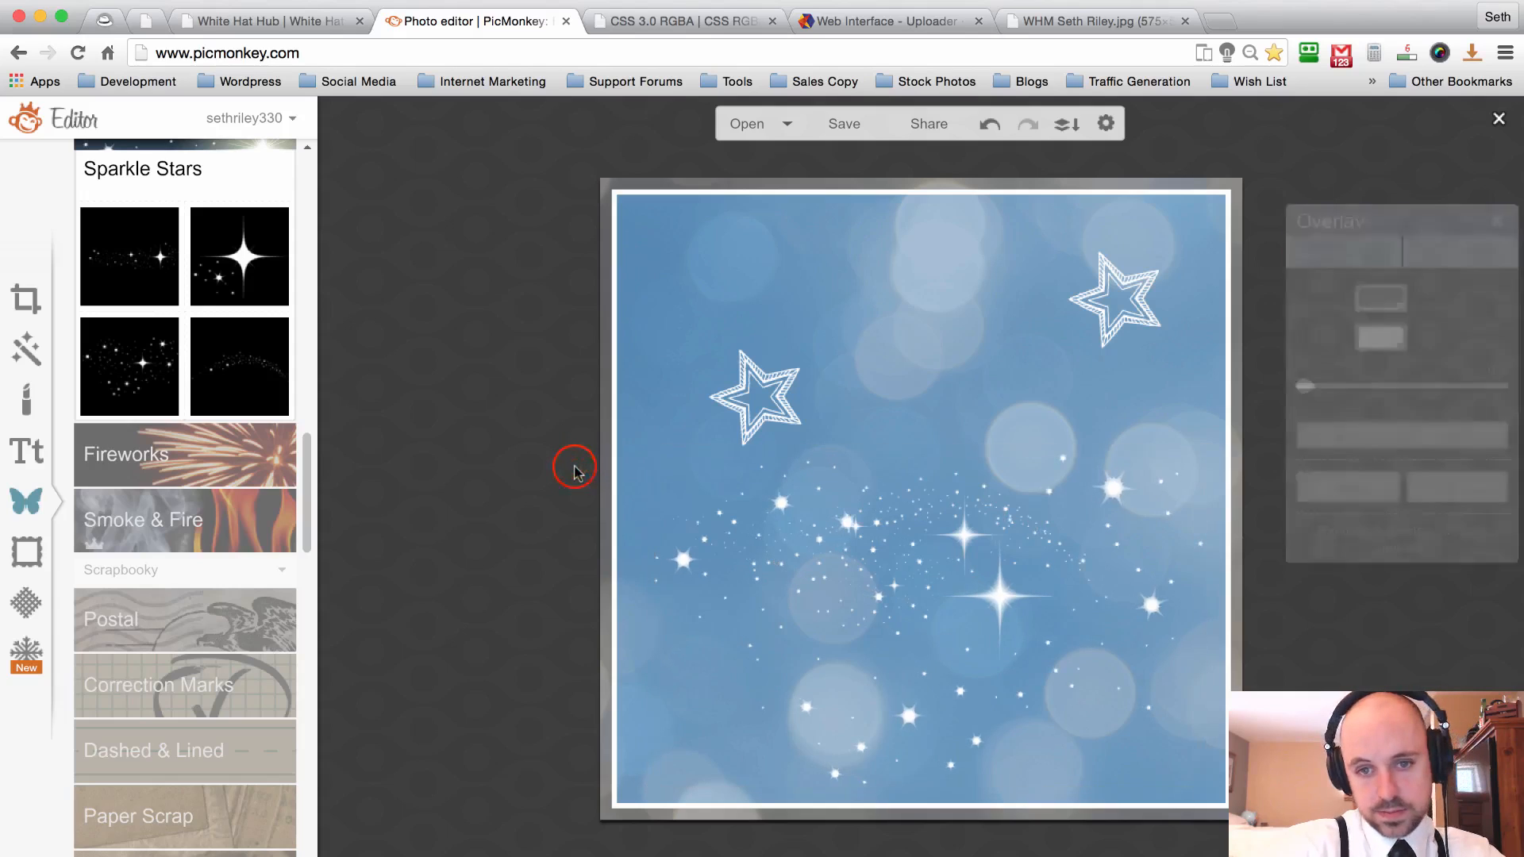
Move the two outlined stars into the top-left and top-right corners.
{"action": "left_click_drag", "start_coordinate": [767, 389], "coordinate": [681, 242]}
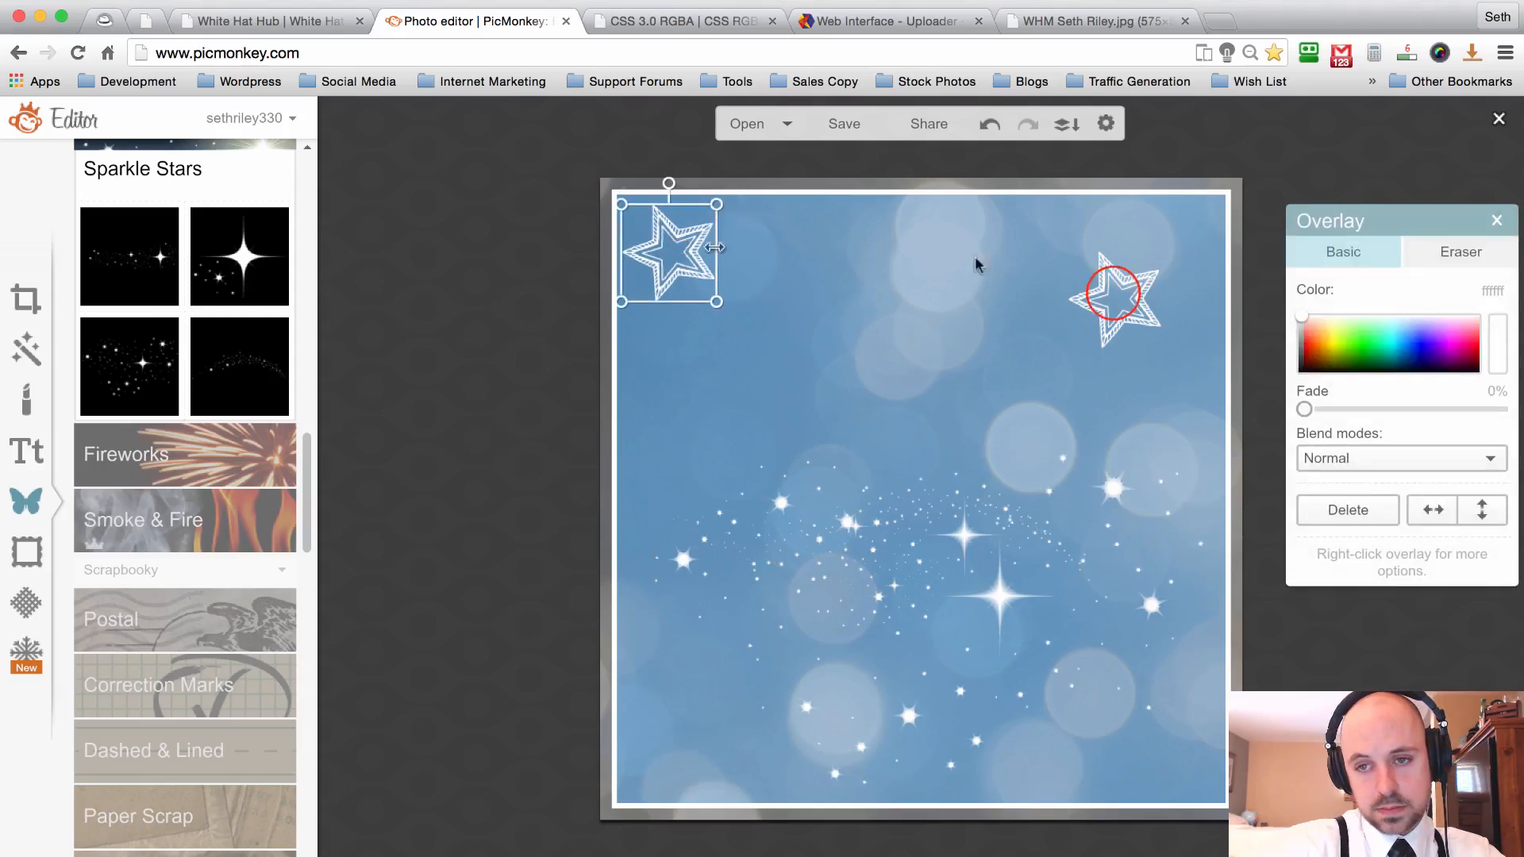
{"action": "left_click_drag", "start_coordinate": [1110, 292], "coordinate": [1162, 251]}
{"action": "left_click", "coordinate": [464, 334]}
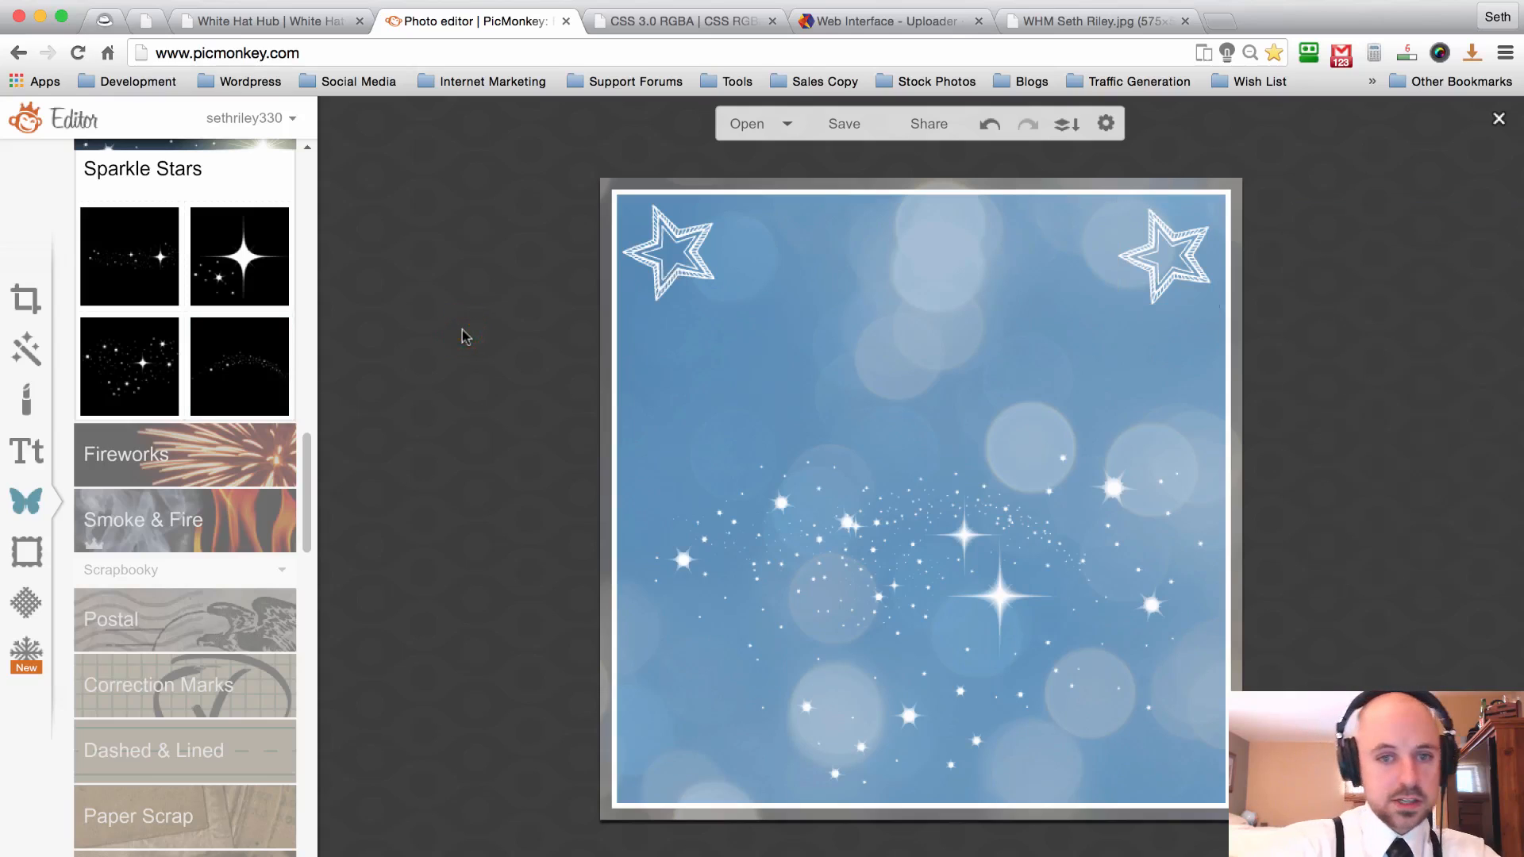
Delete both outlined stars from the top corners.
{"action": "left_click", "coordinate": [703, 246]}
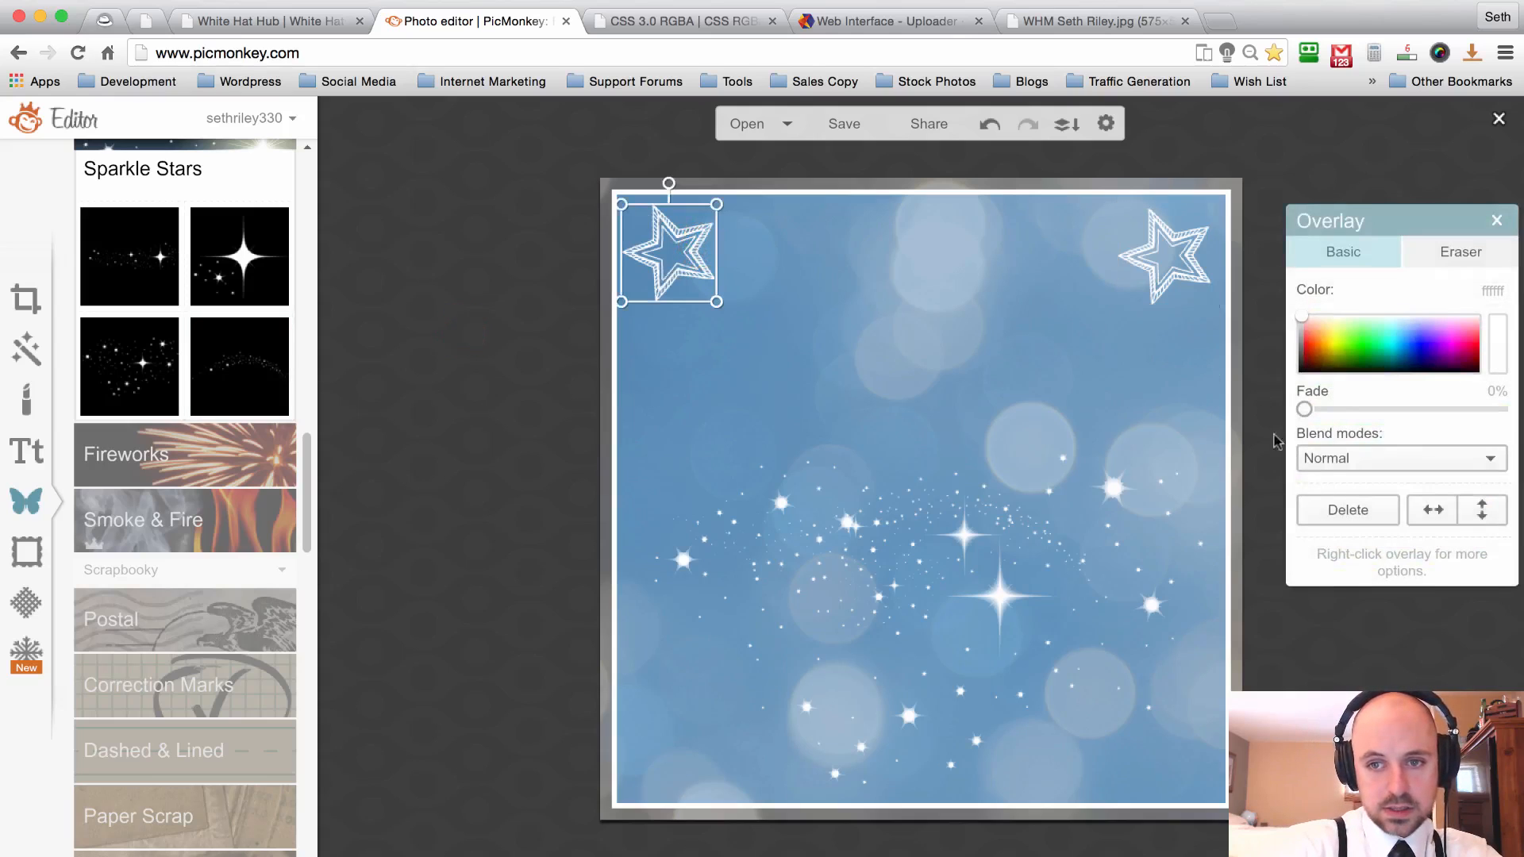
{"action": "left_click", "coordinate": [1346, 510]}
{"action": "left_click", "coordinate": [1165, 247]}
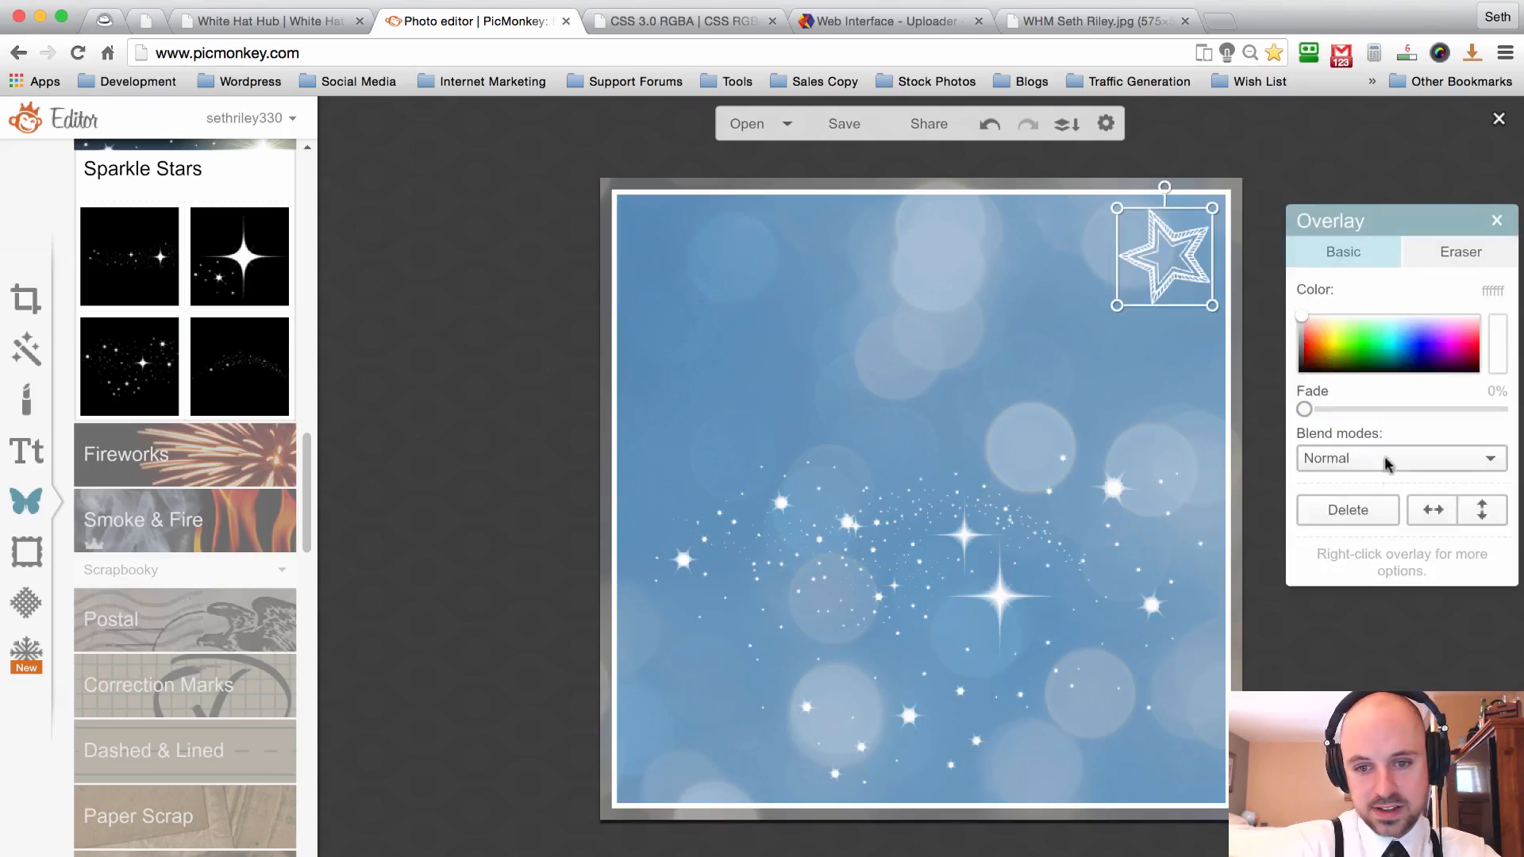
{"action": "left_click", "coordinate": [1356, 510]}
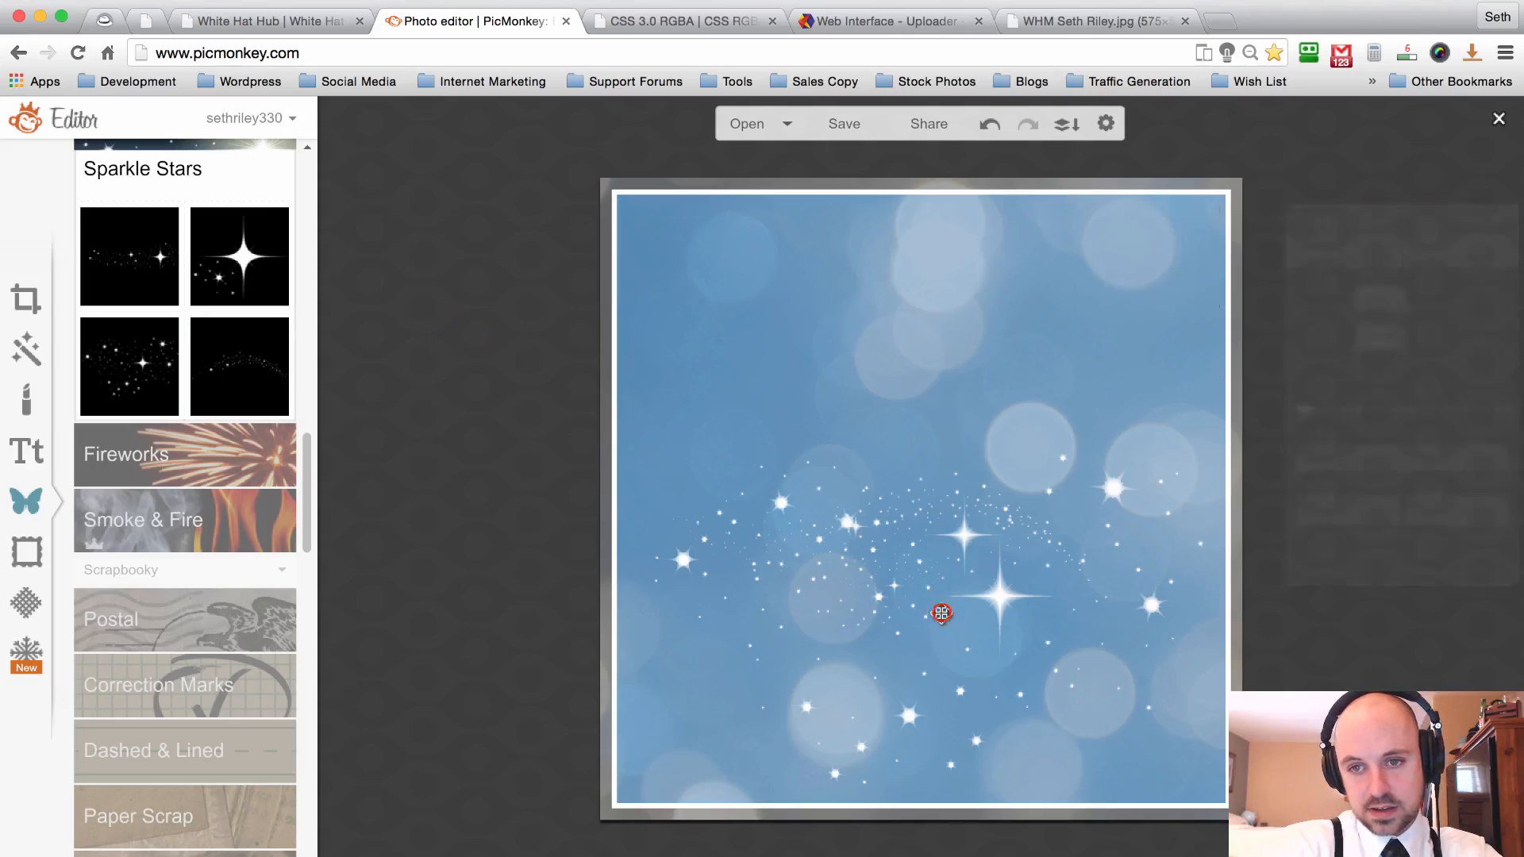
Rearrange the sparkle overlays and delete the sparkle-arc overlays.
{"action": "left_click_drag", "start_coordinate": [942, 613], "coordinate": [941, 369]}
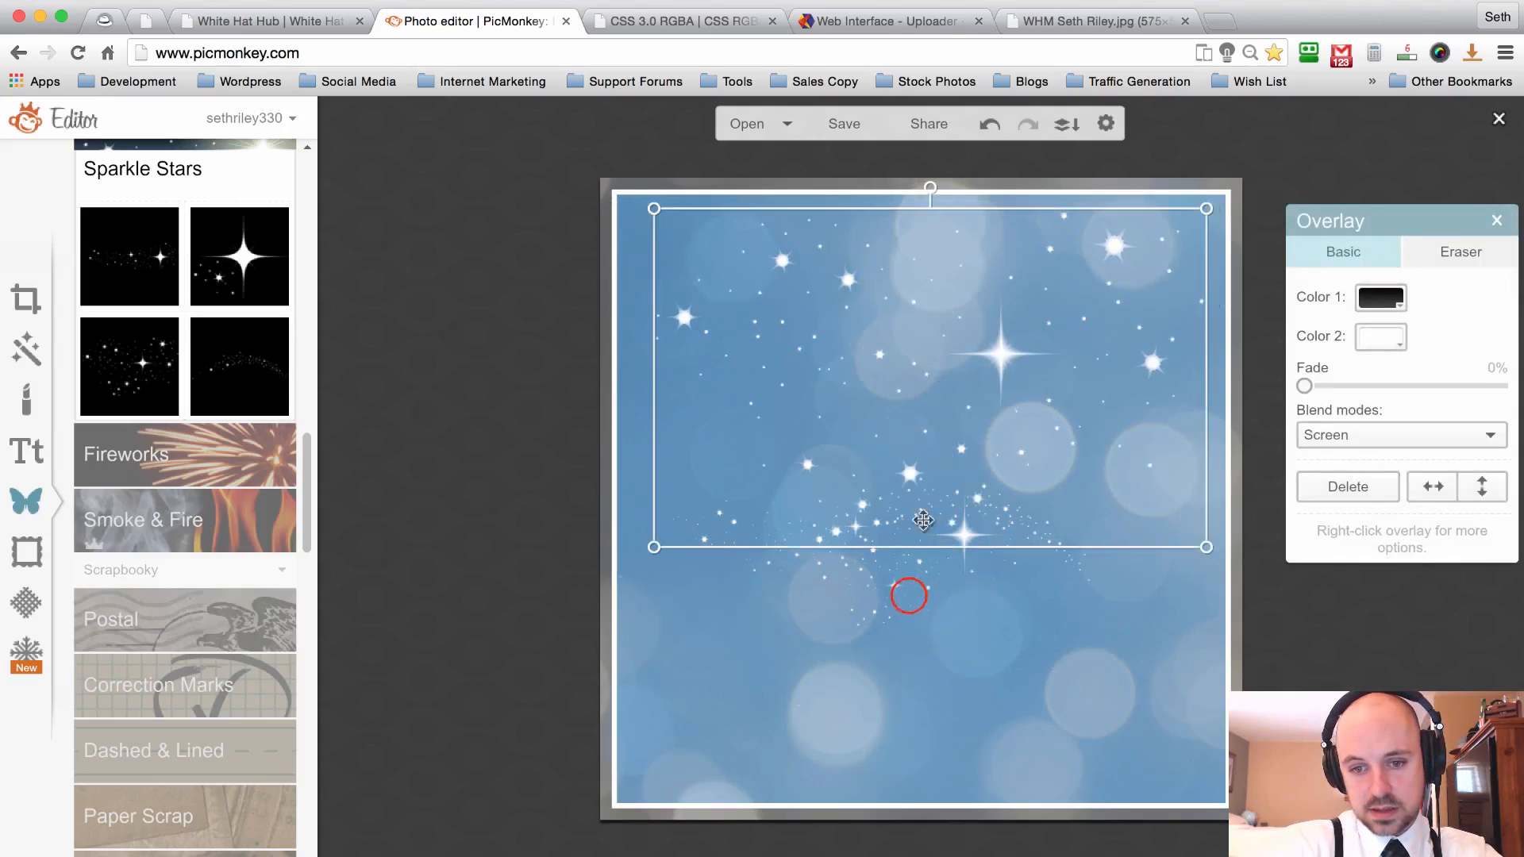
{"action": "left_click_drag", "start_coordinate": [908, 595], "coordinate": [925, 720]}
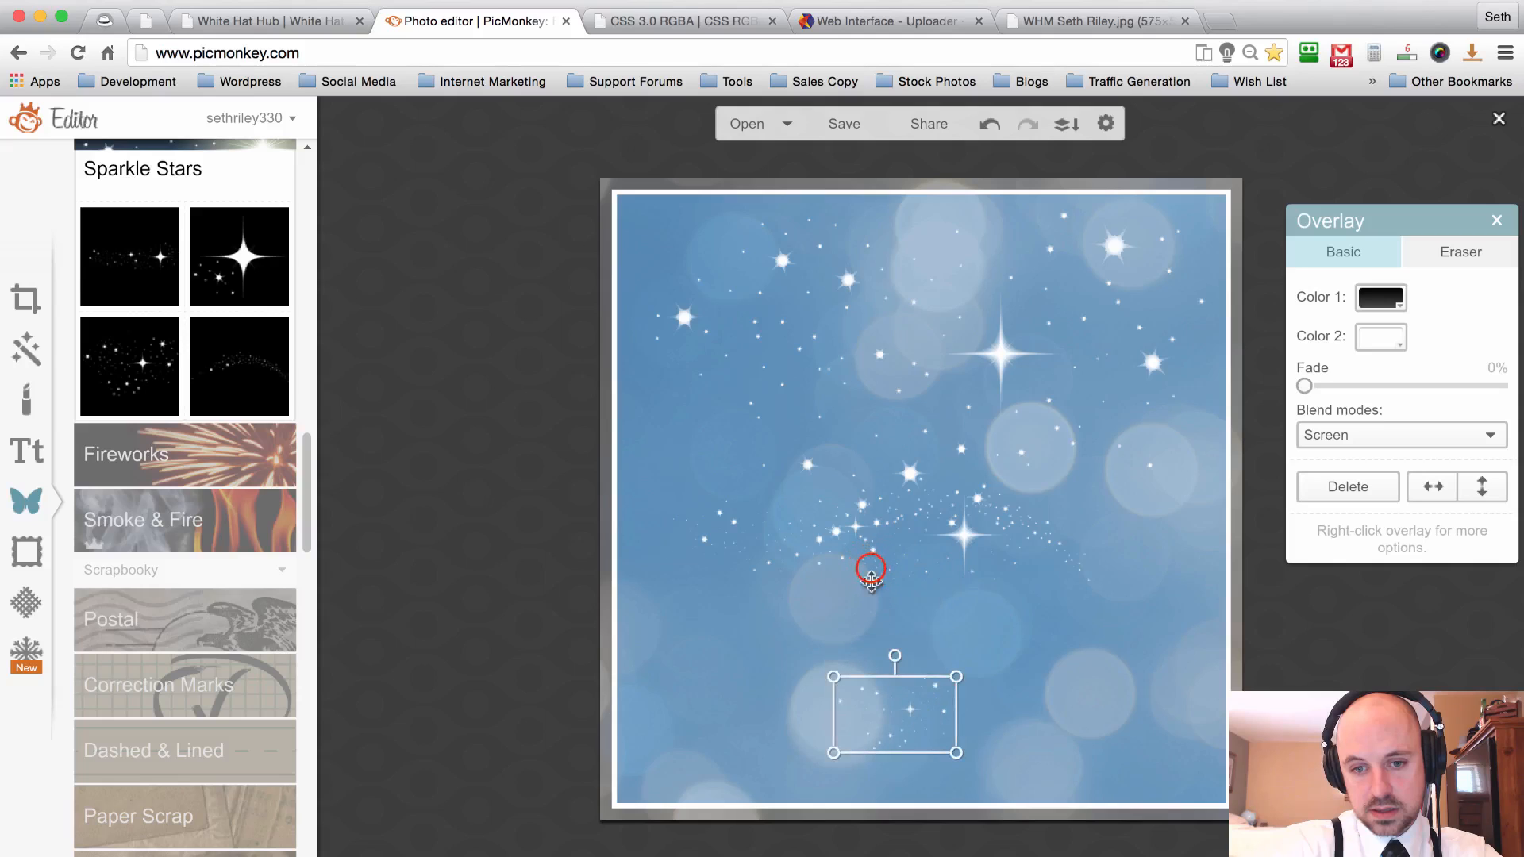
{"action": "left_click_drag", "start_coordinate": [871, 568], "coordinate": [791, 676]}
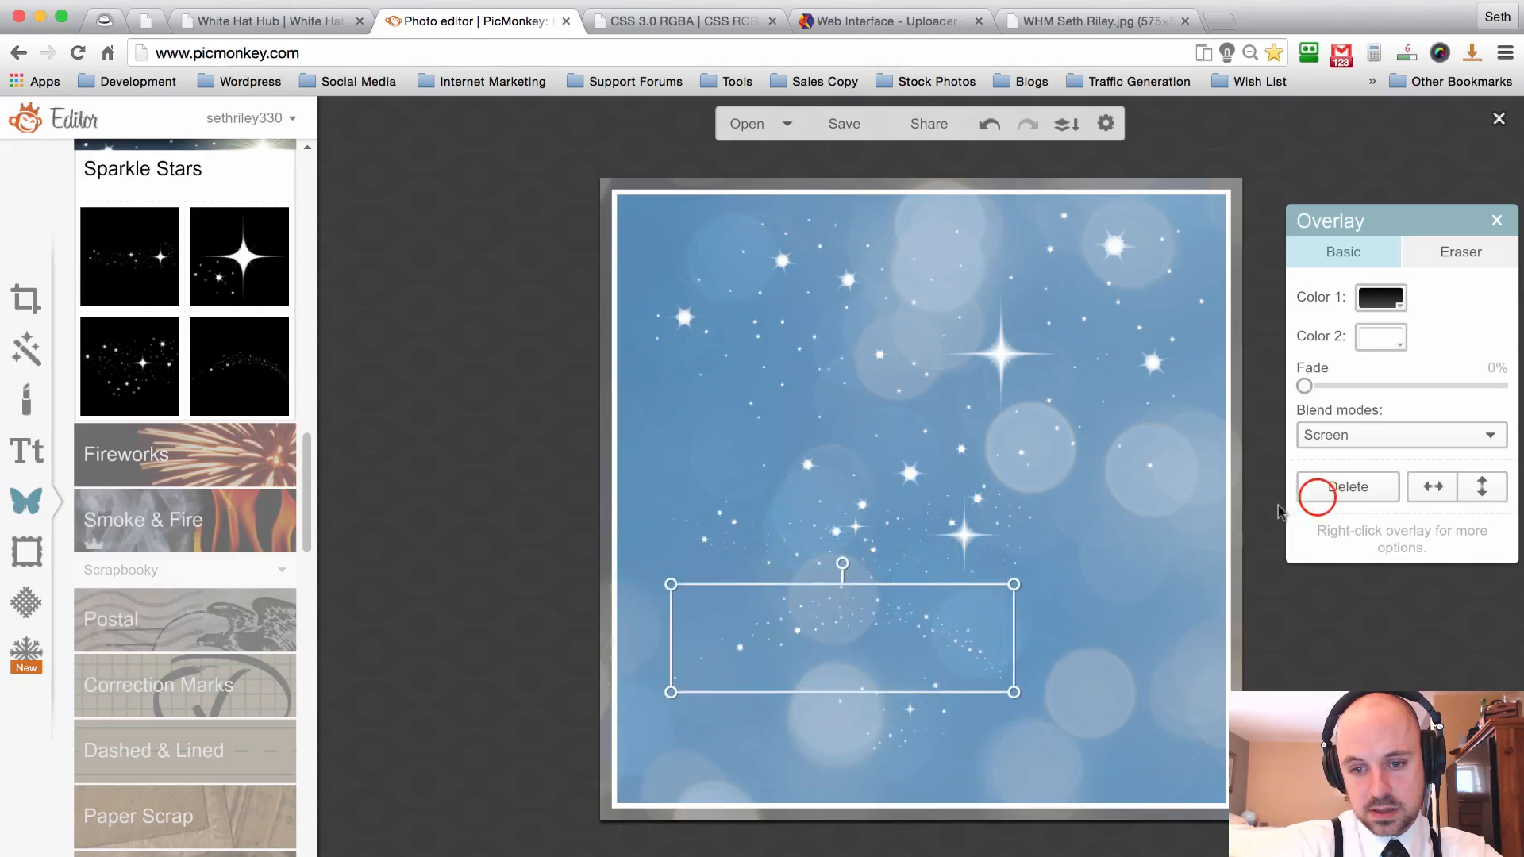
{"action": "left_click", "coordinate": [1319, 492]}
{"action": "left_click", "coordinate": [907, 727]}
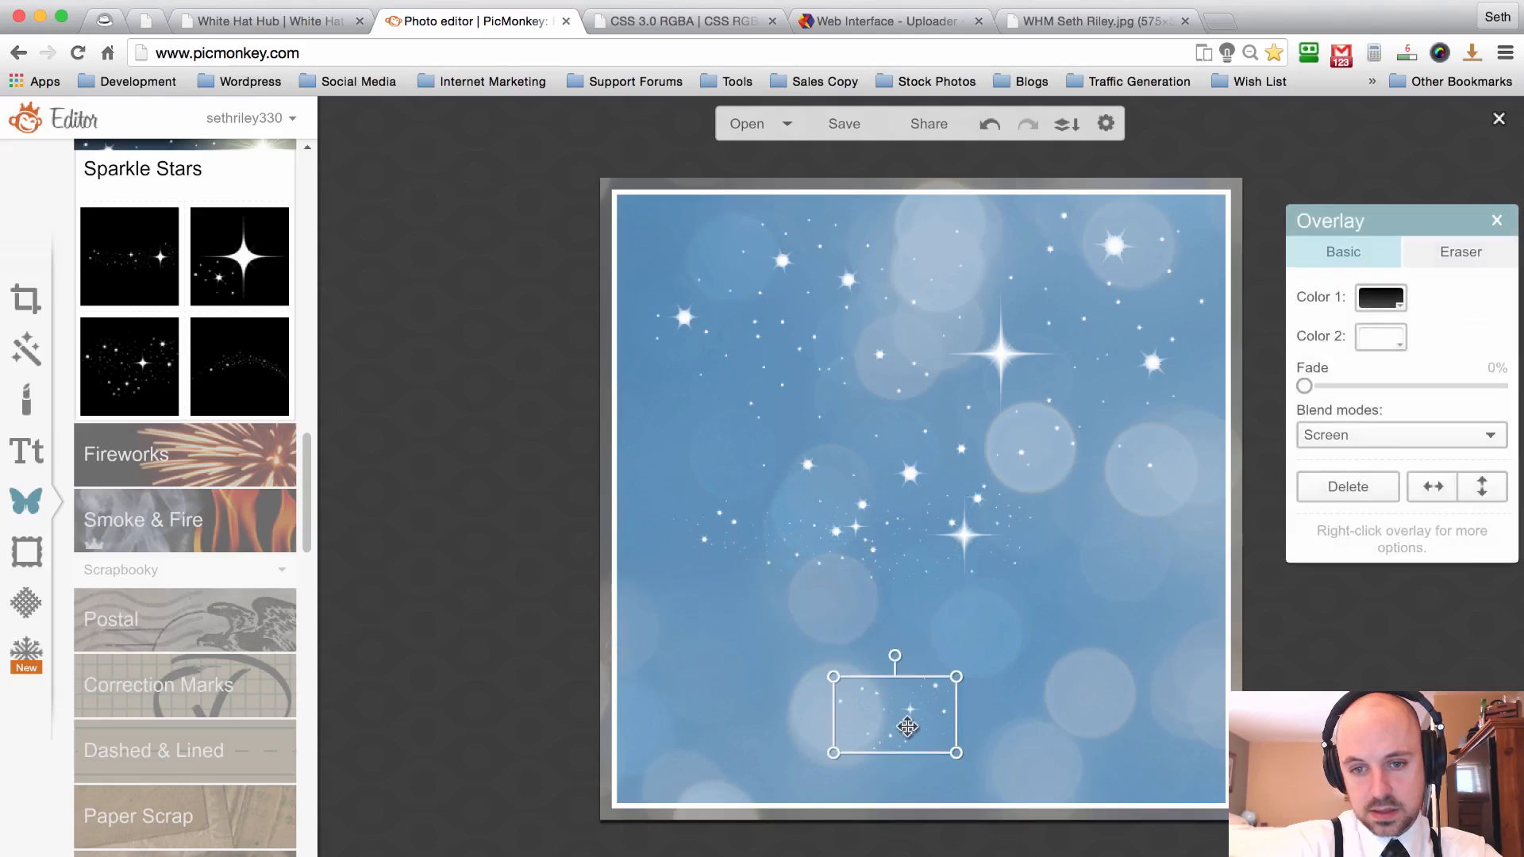
{"action": "left_click", "coordinate": [938, 558]}
{"action": "left_click", "coordinate": [1347, 486]}
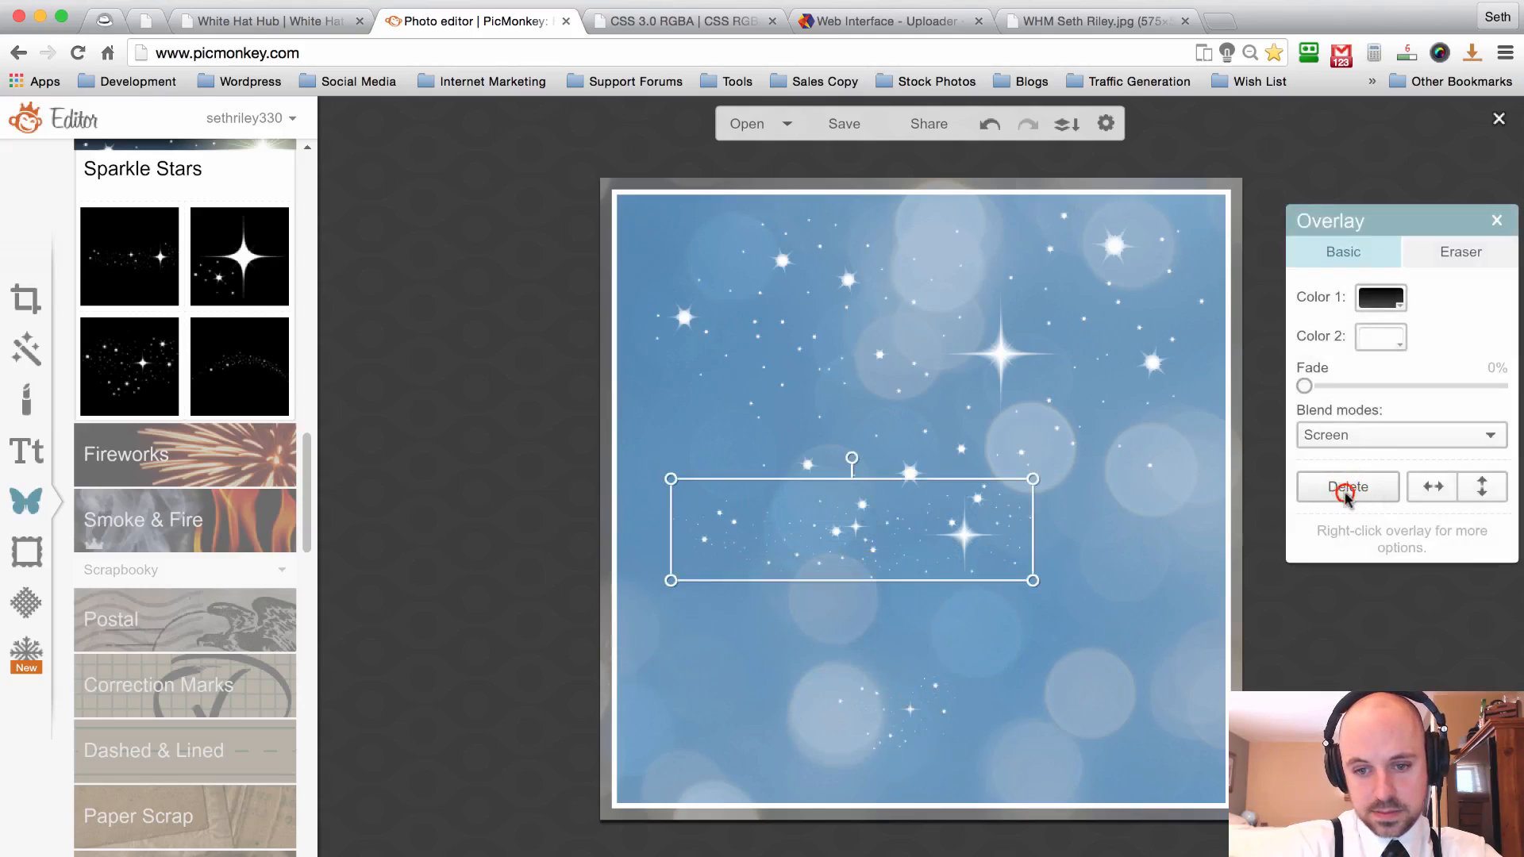
Enlarge the small star-cluster overlay to cover the lower half and rotate it.
{"action": "left_click", "coordinate": [892, 720]}
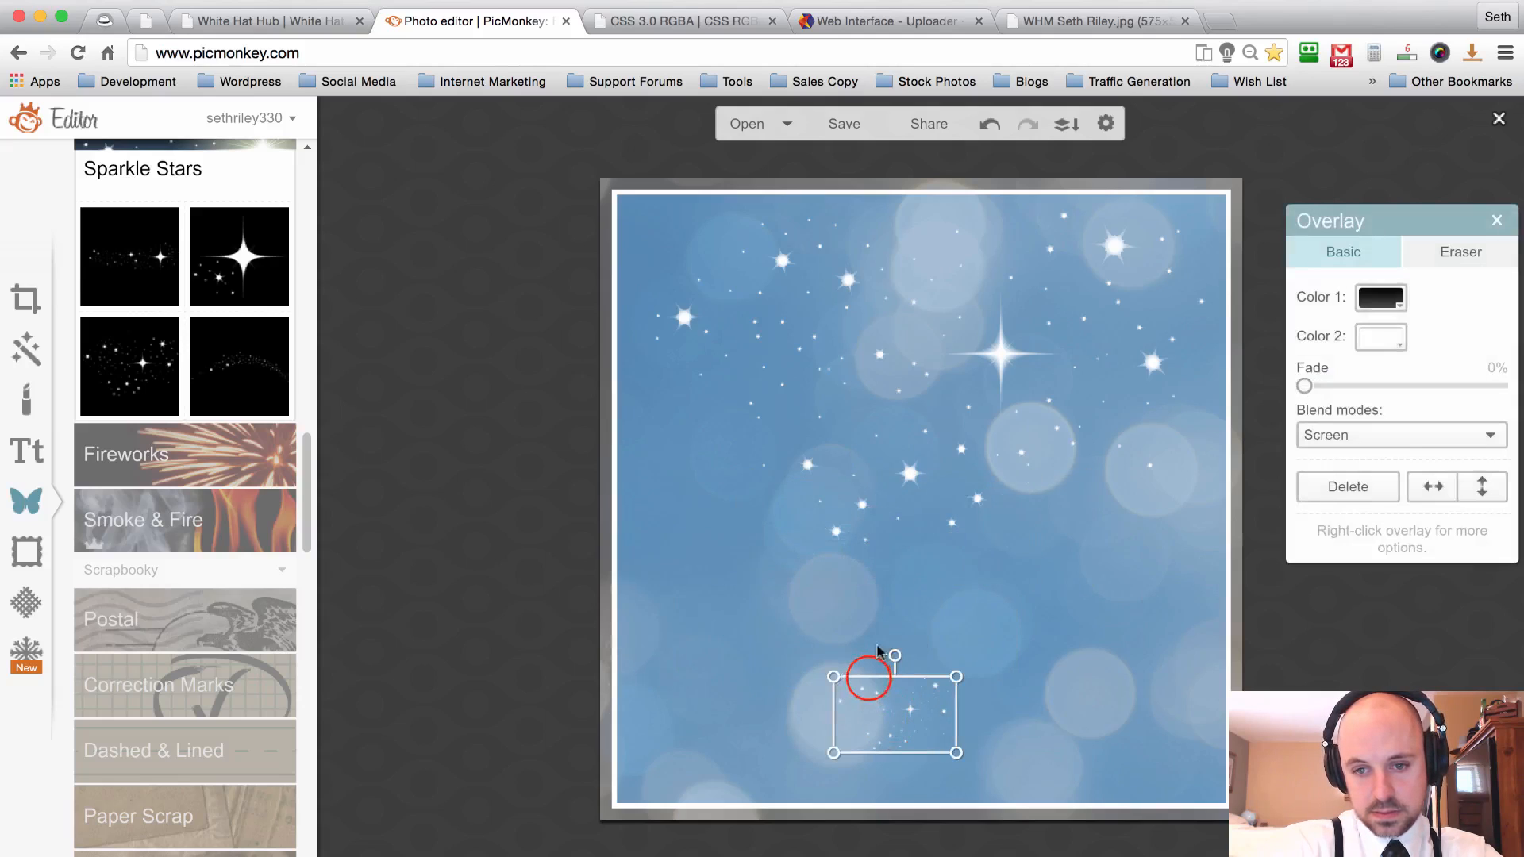
{"action": "left_click_drag", "start_coordinate": [869, 679], "coordinate": [862, 397]}
{"action": "left_click", "coordinate": [875, 562]}
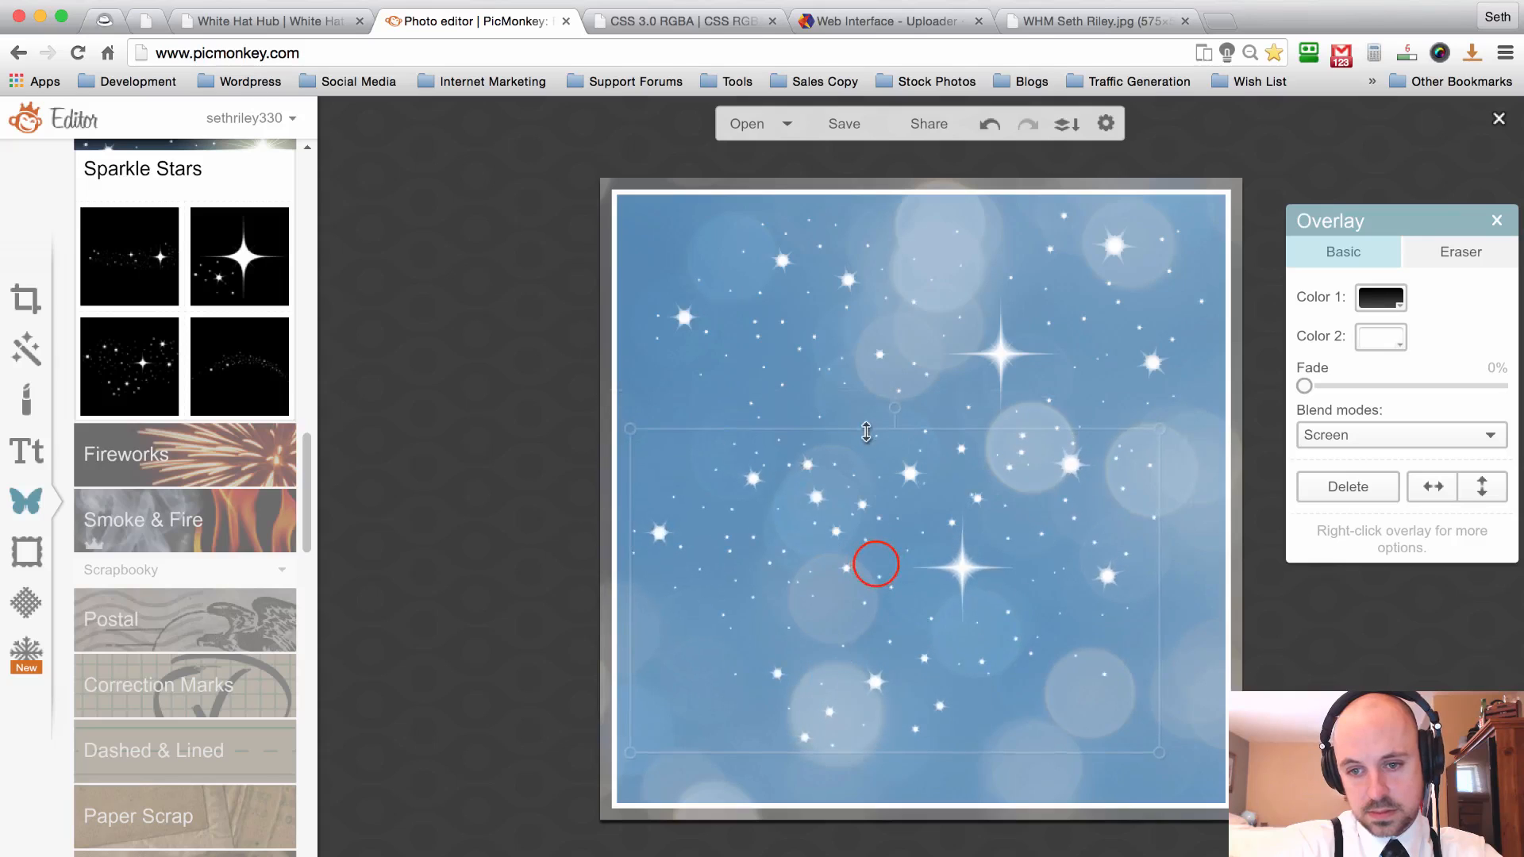
{"action": "left_click_drag", "start_coordinate": [874, 541], "coordinate": [900, 594]}
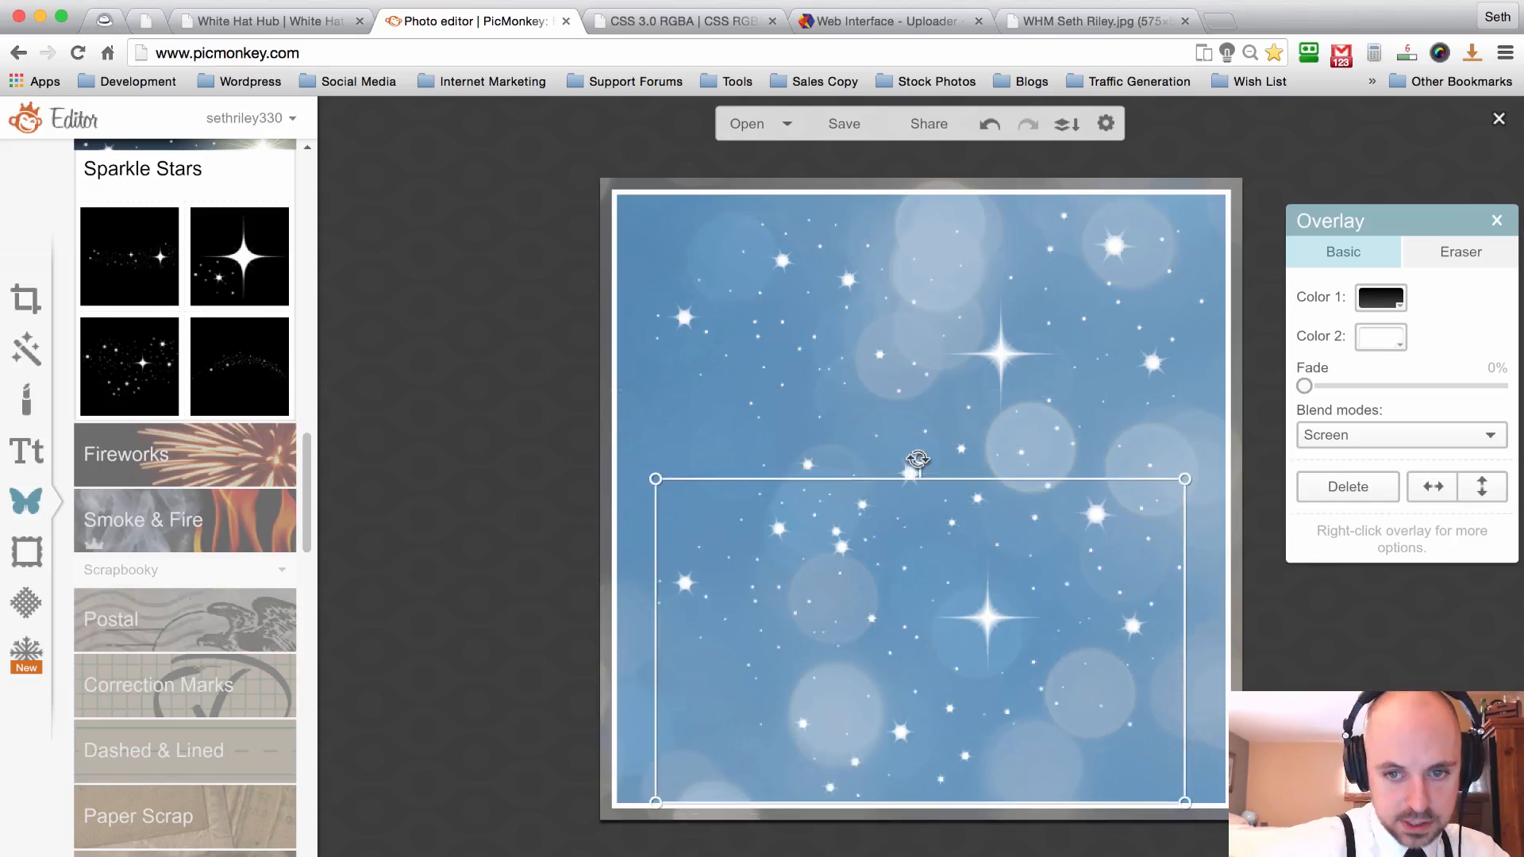
{"action": "left_click_drag", "start_coordinate": [922, 454], "coordinate": [915, 704]}
Fine-tune the star-cluster overlay's height and position across the lower half.
{"action": "left_click", "coordinate": [942, 604]}
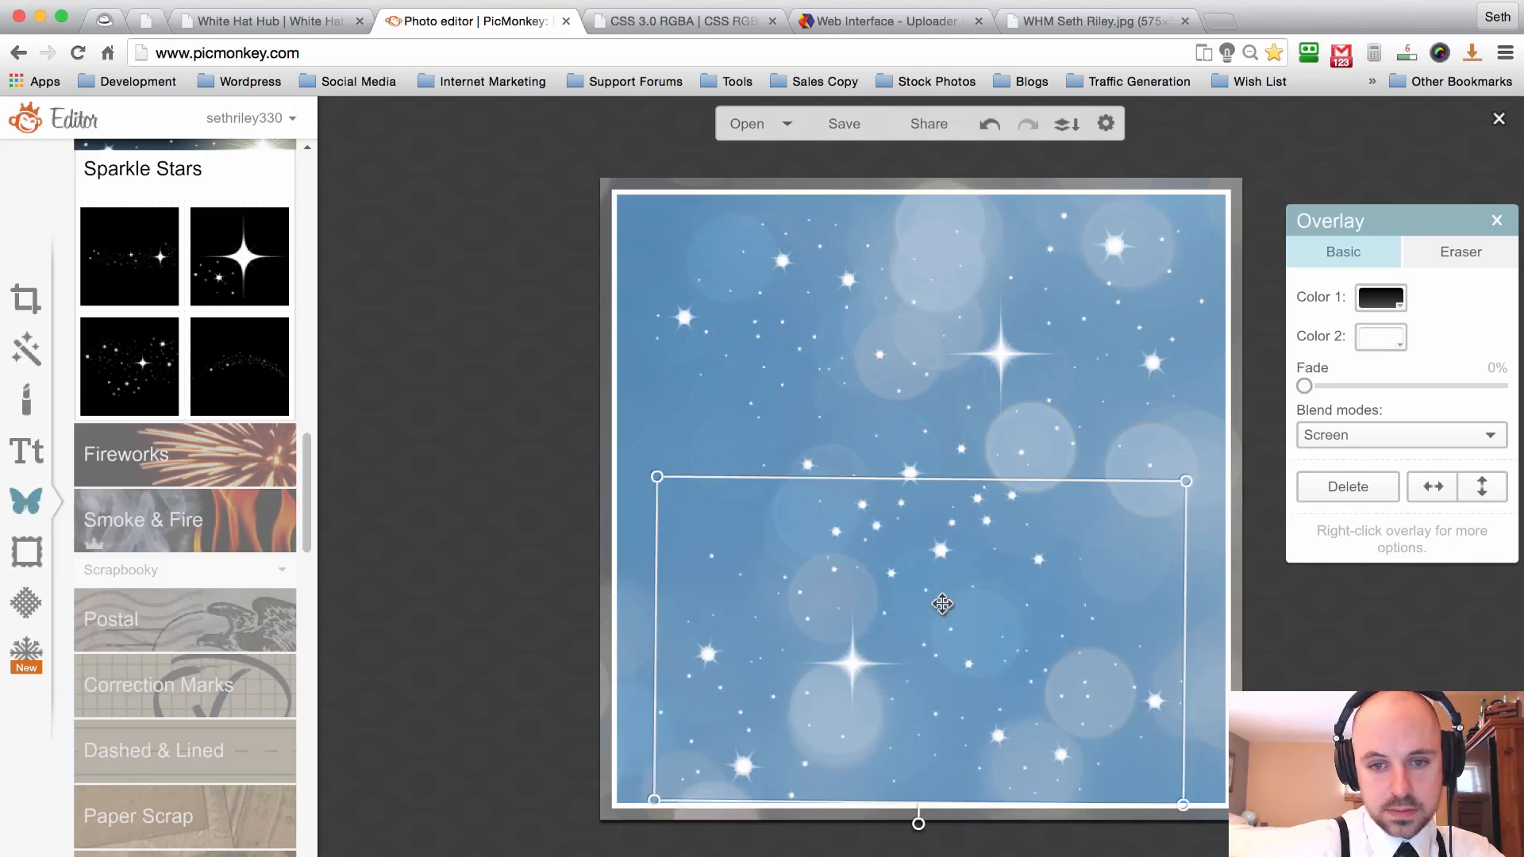
{"action": "left_click_drag", "start_coordinate": [942, 604], "coordinate": [939, 572]}
{"action": "left_click", "coordinate": [748, 445]}
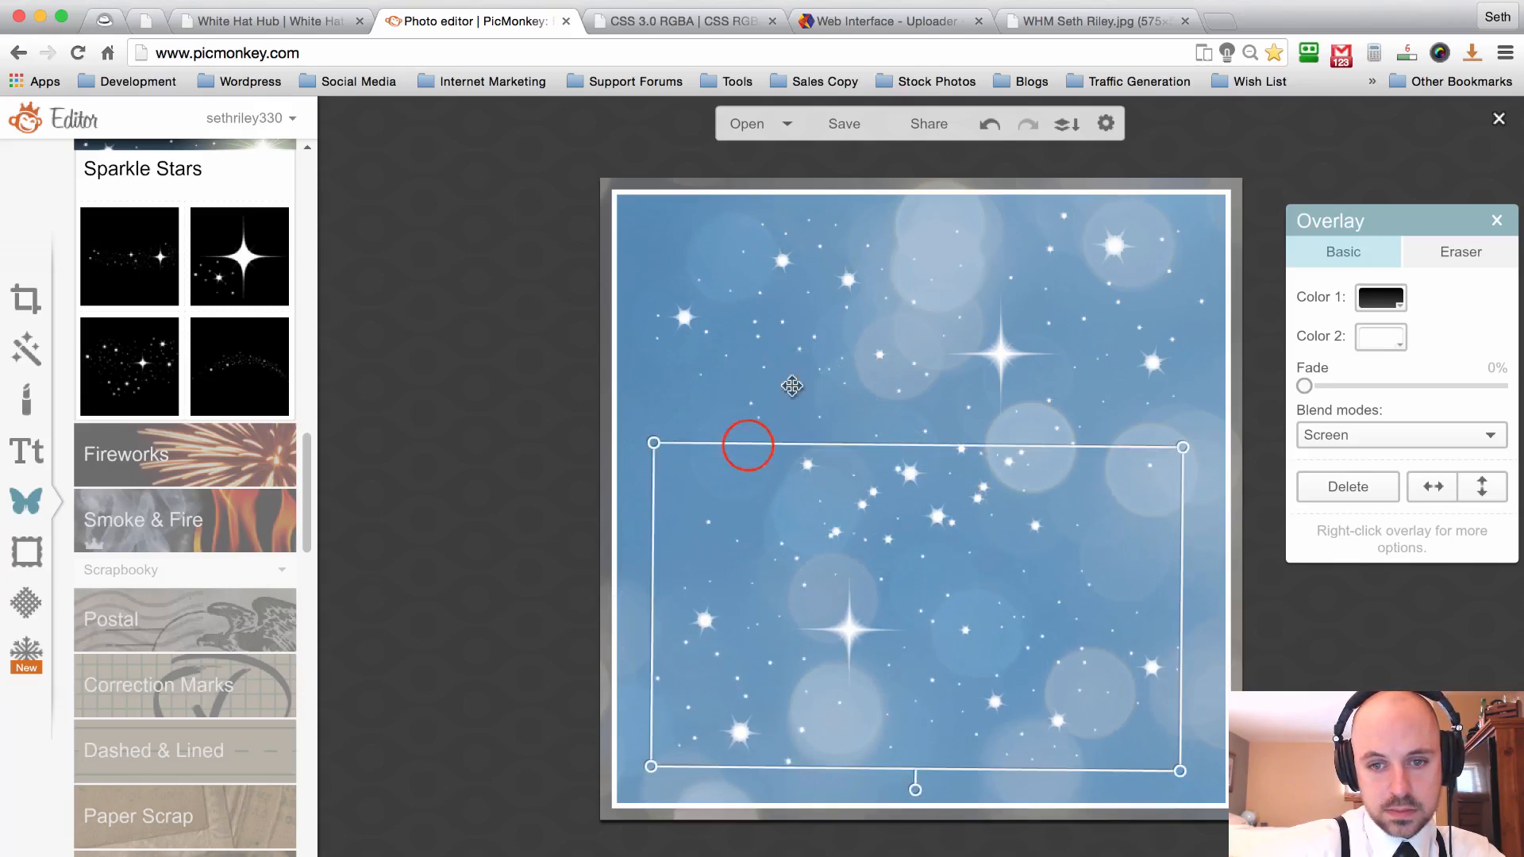
{"action": "left_click_drag", "start_coordinate": [747, 444], "coordinate": [737, 392]}
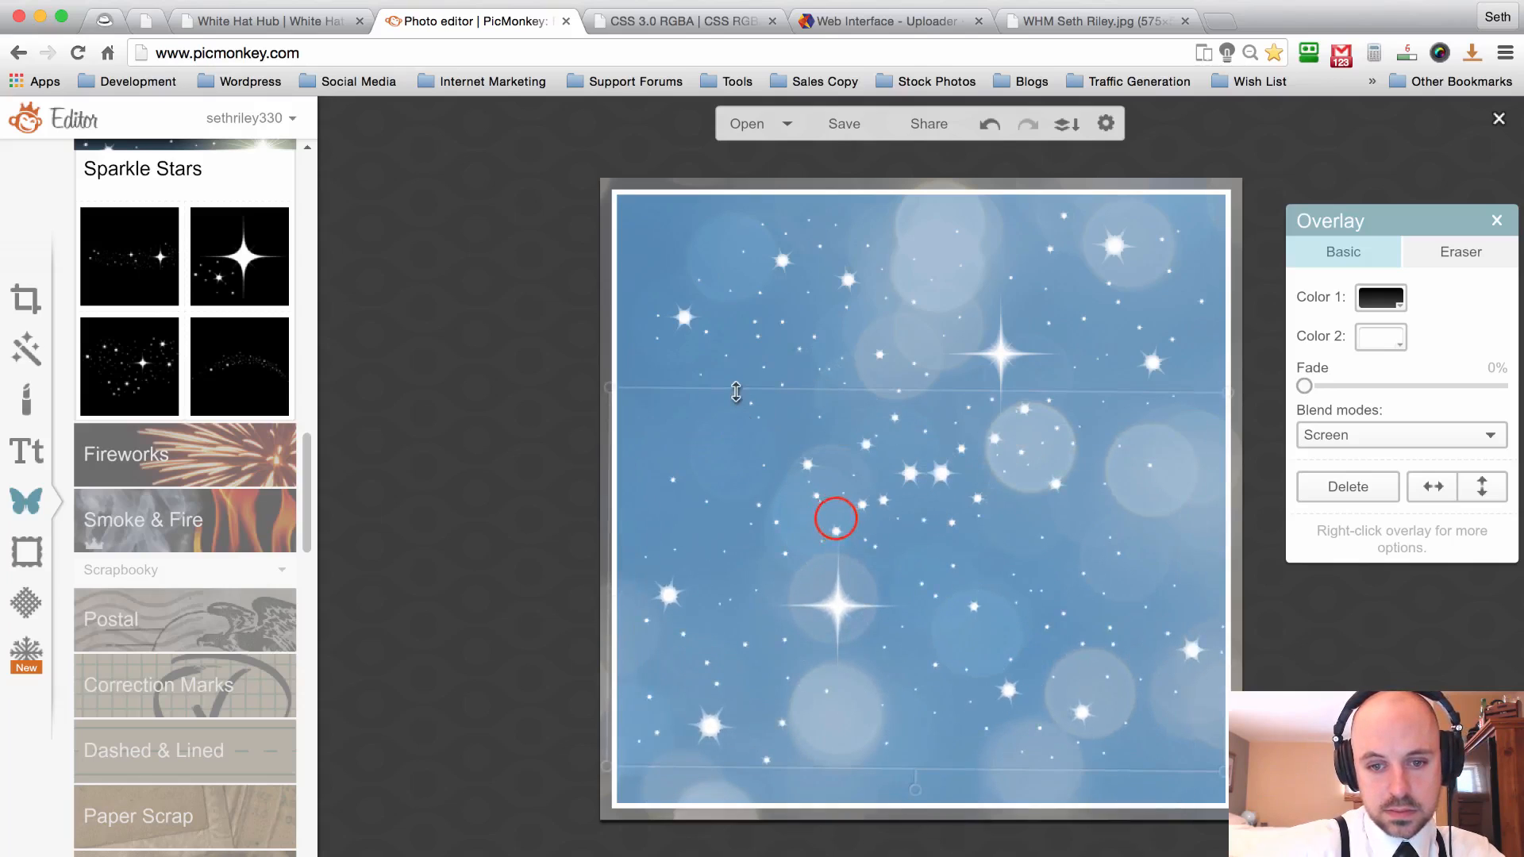
{"action": "left_click_drag", "start_coordinate": [836, 518], "coordinate": [836, 551]}
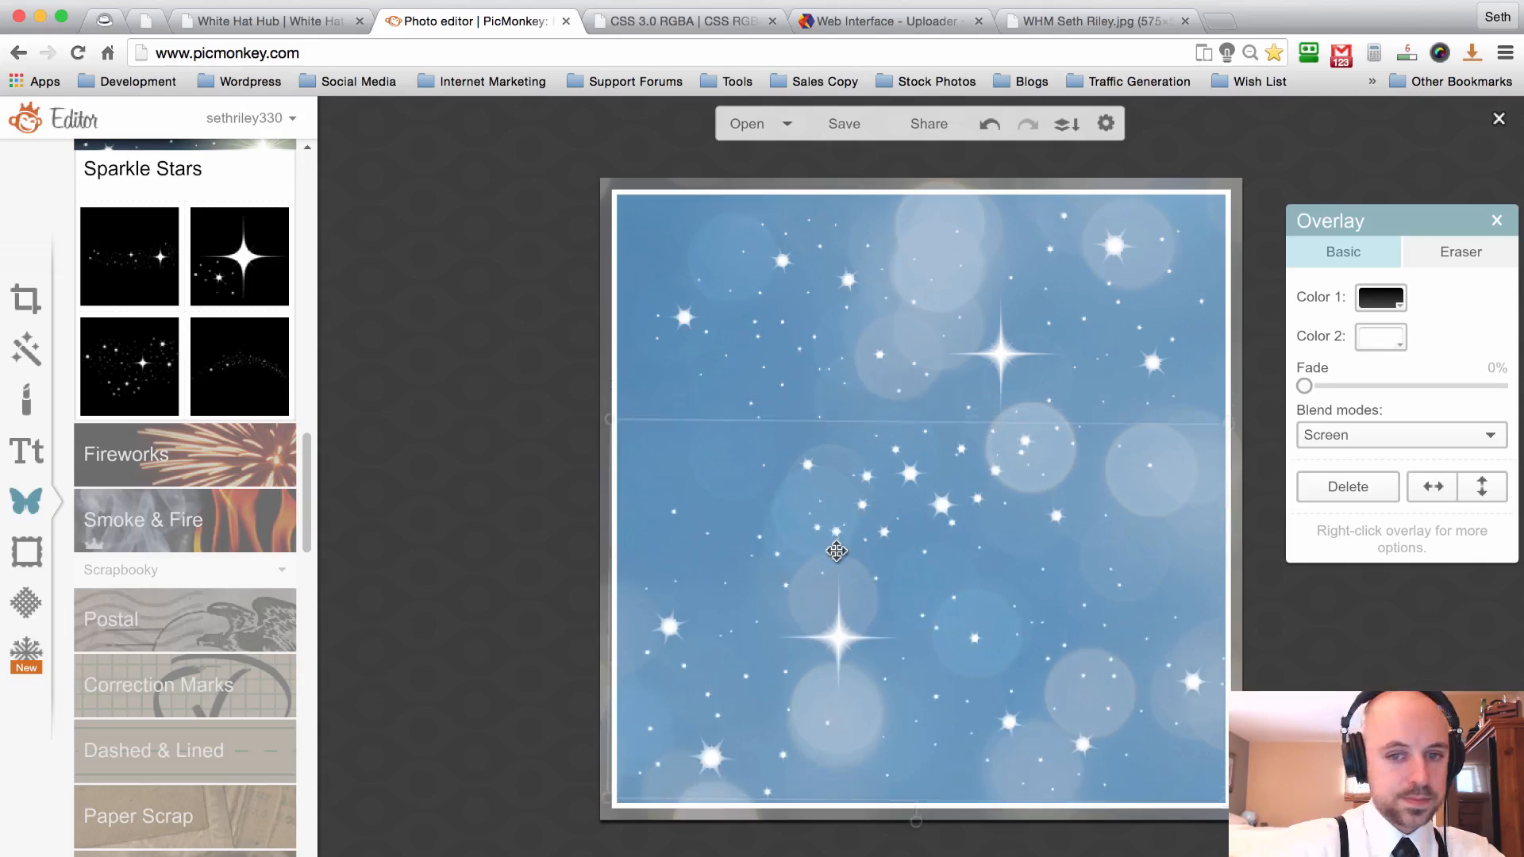
{"action": "left_click", "coordinate": [422, 467]}
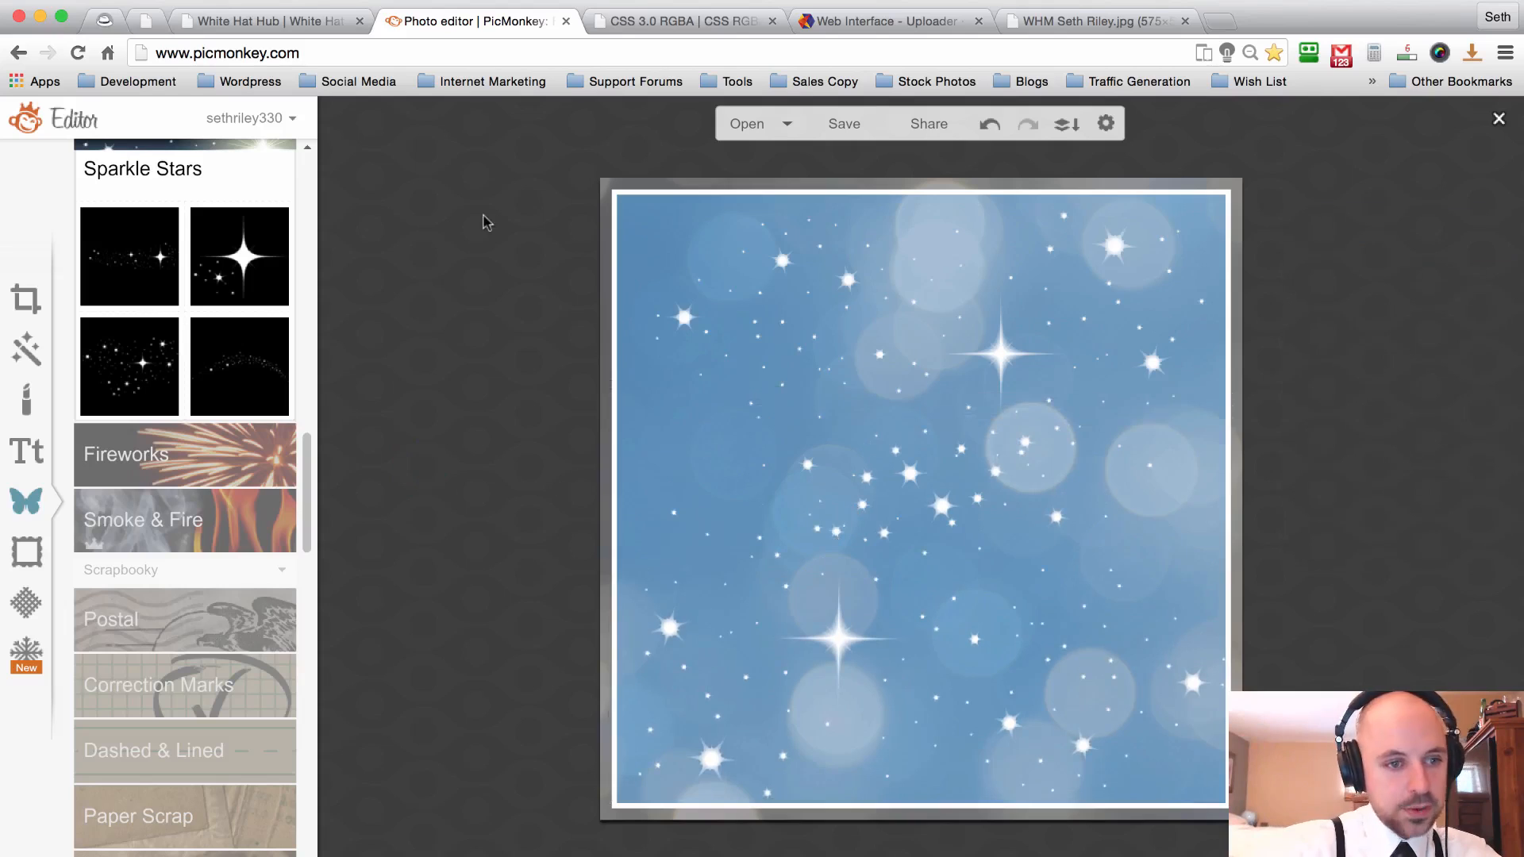
Add a black Arial text box reading 'INTERNET MARKETING' in the middle of the canvas.
{"action": "left_click", "coordinate": [26, 451]}
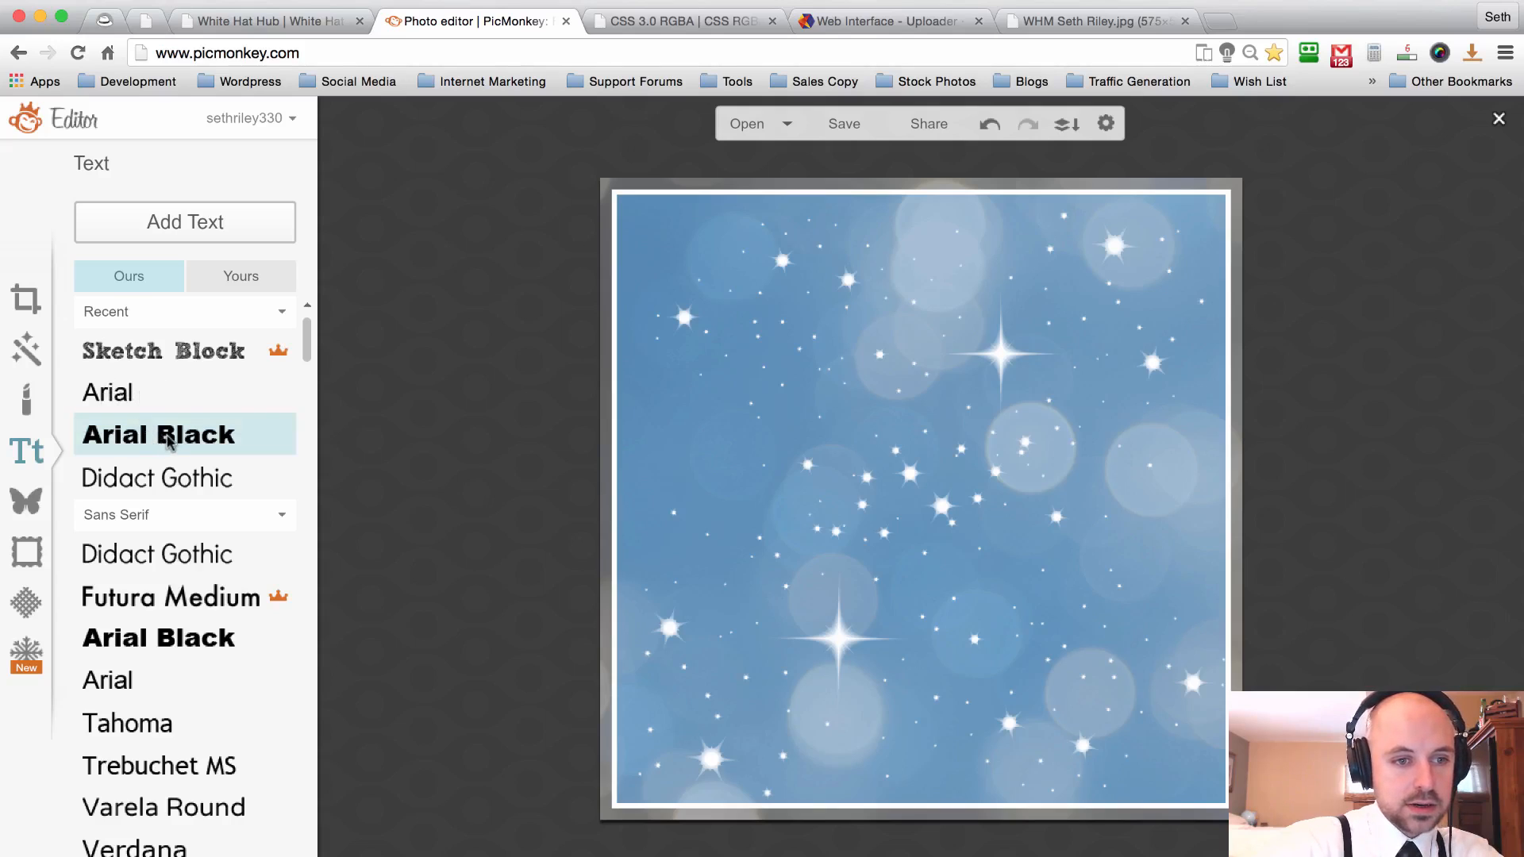
{"action": "left_click", "coordinate": [127, 392]}
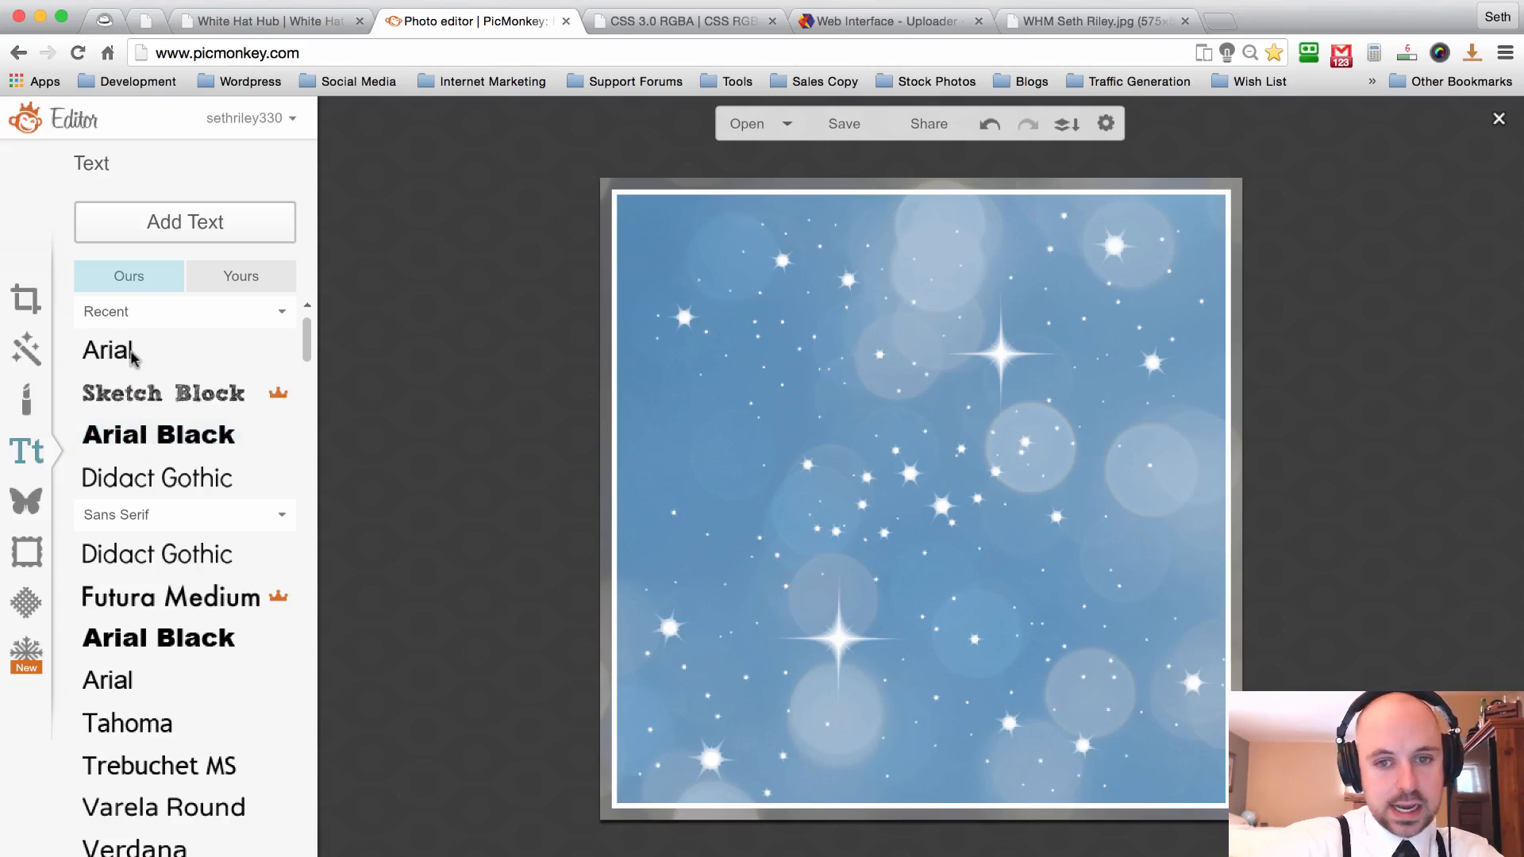
{"action": "left_click", "coordinate": [185, 221]}
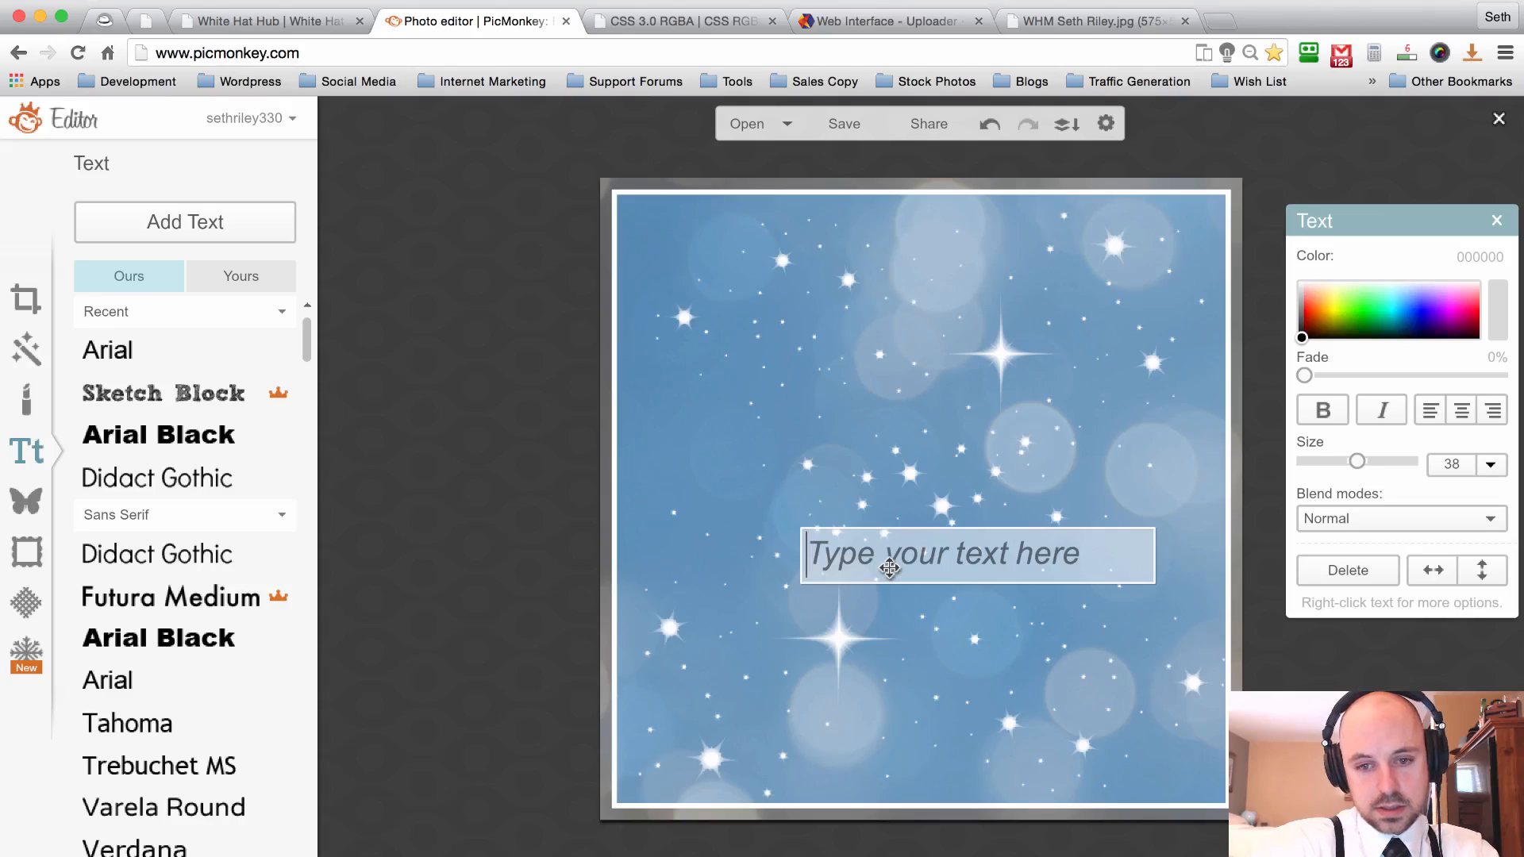
{"action": "type", "text": "INternet"}
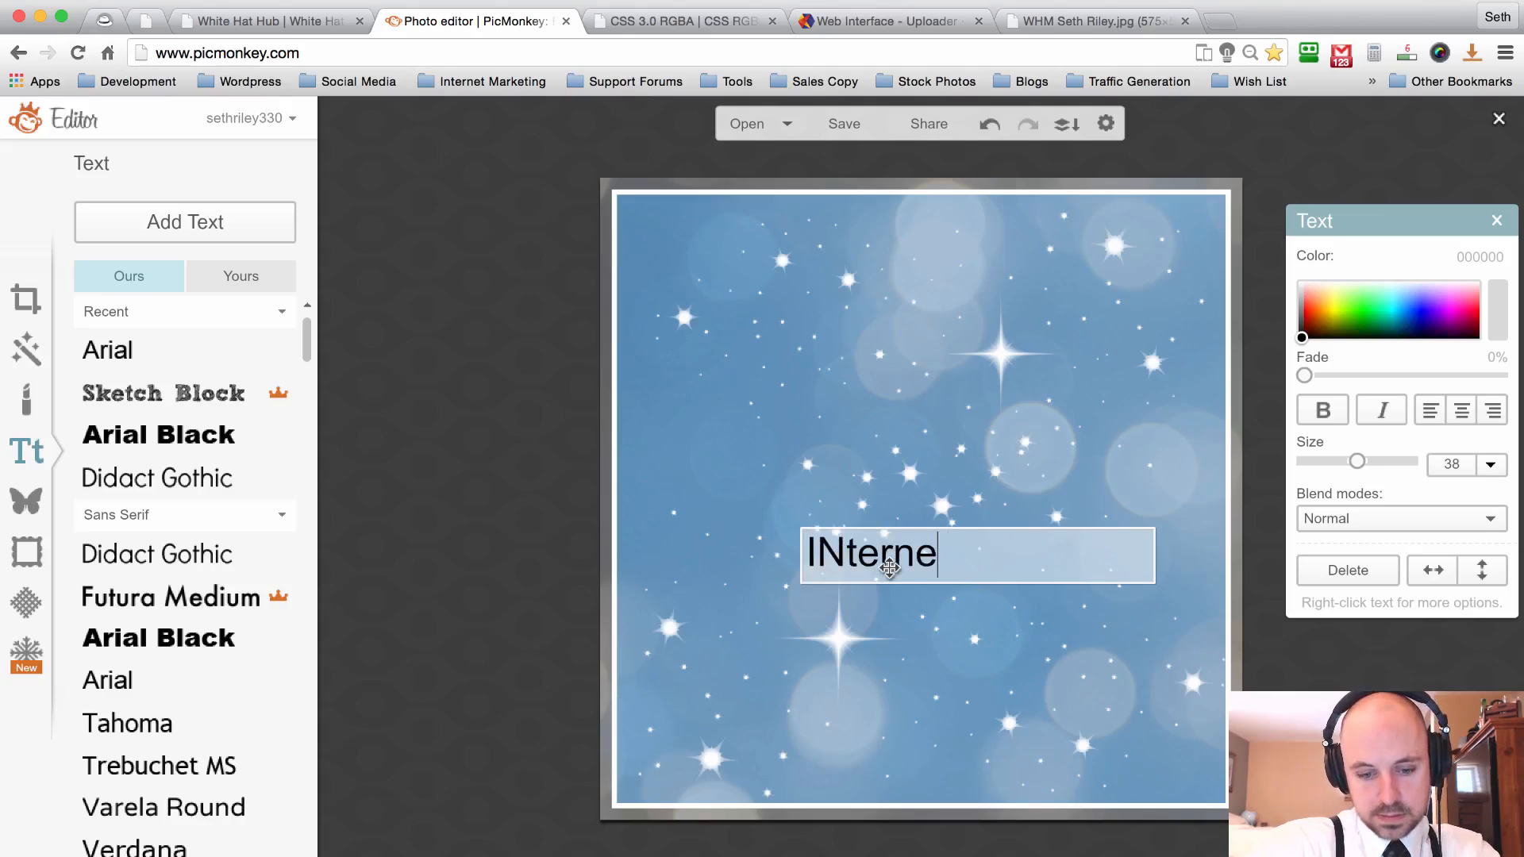
{"action": "key", "text": "BackSpace"}
{"action": "key", "text": "BackSpace"}
{"action": "key", "text": "BackSpace"}
{"action": "type", "text": "INTERN"}
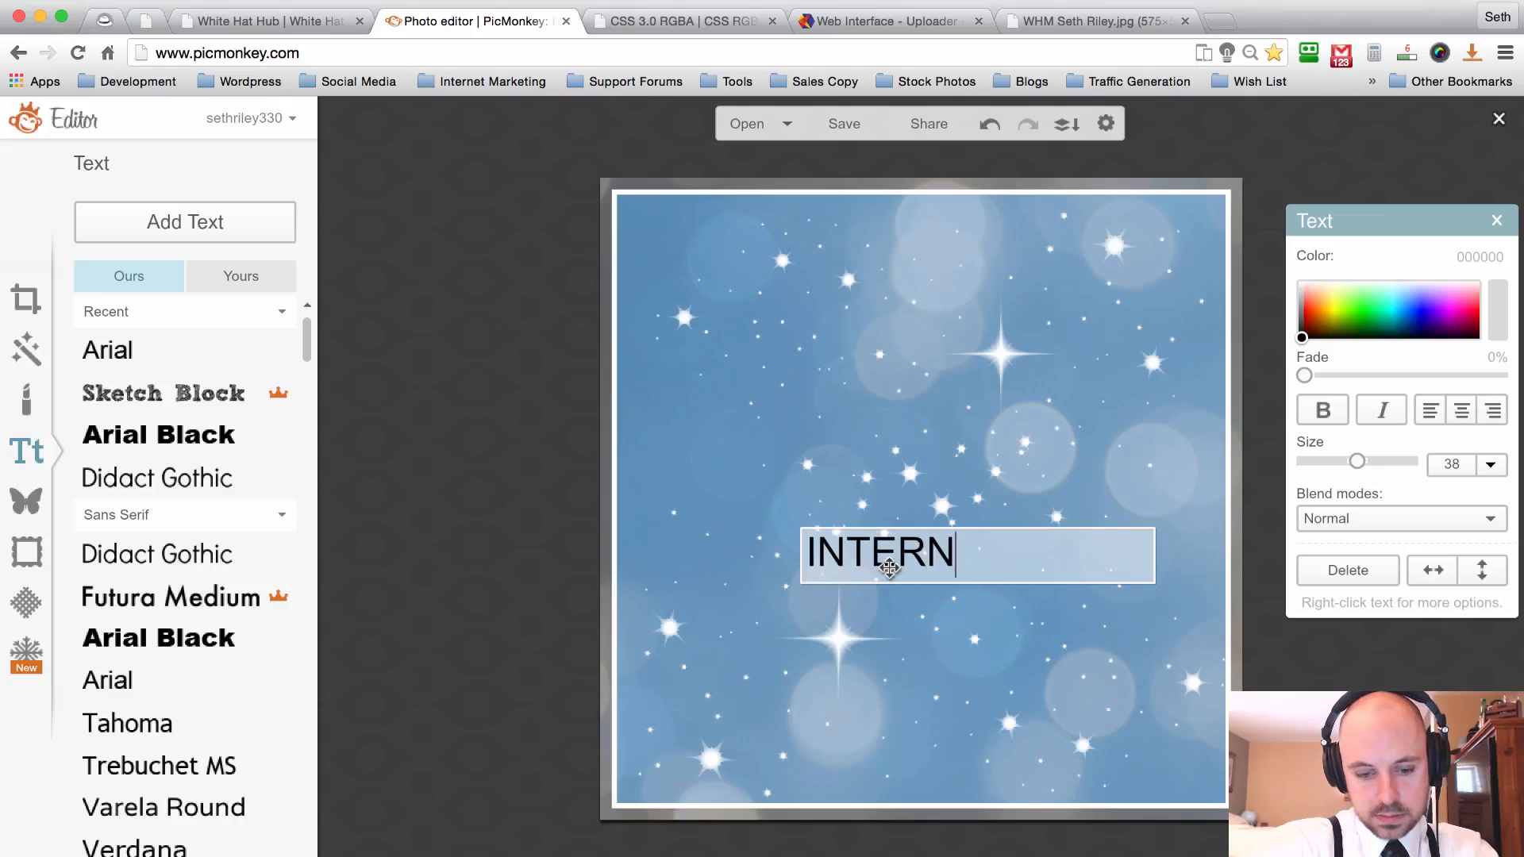
{"action": "type", "text": "ET MAREKTING"}
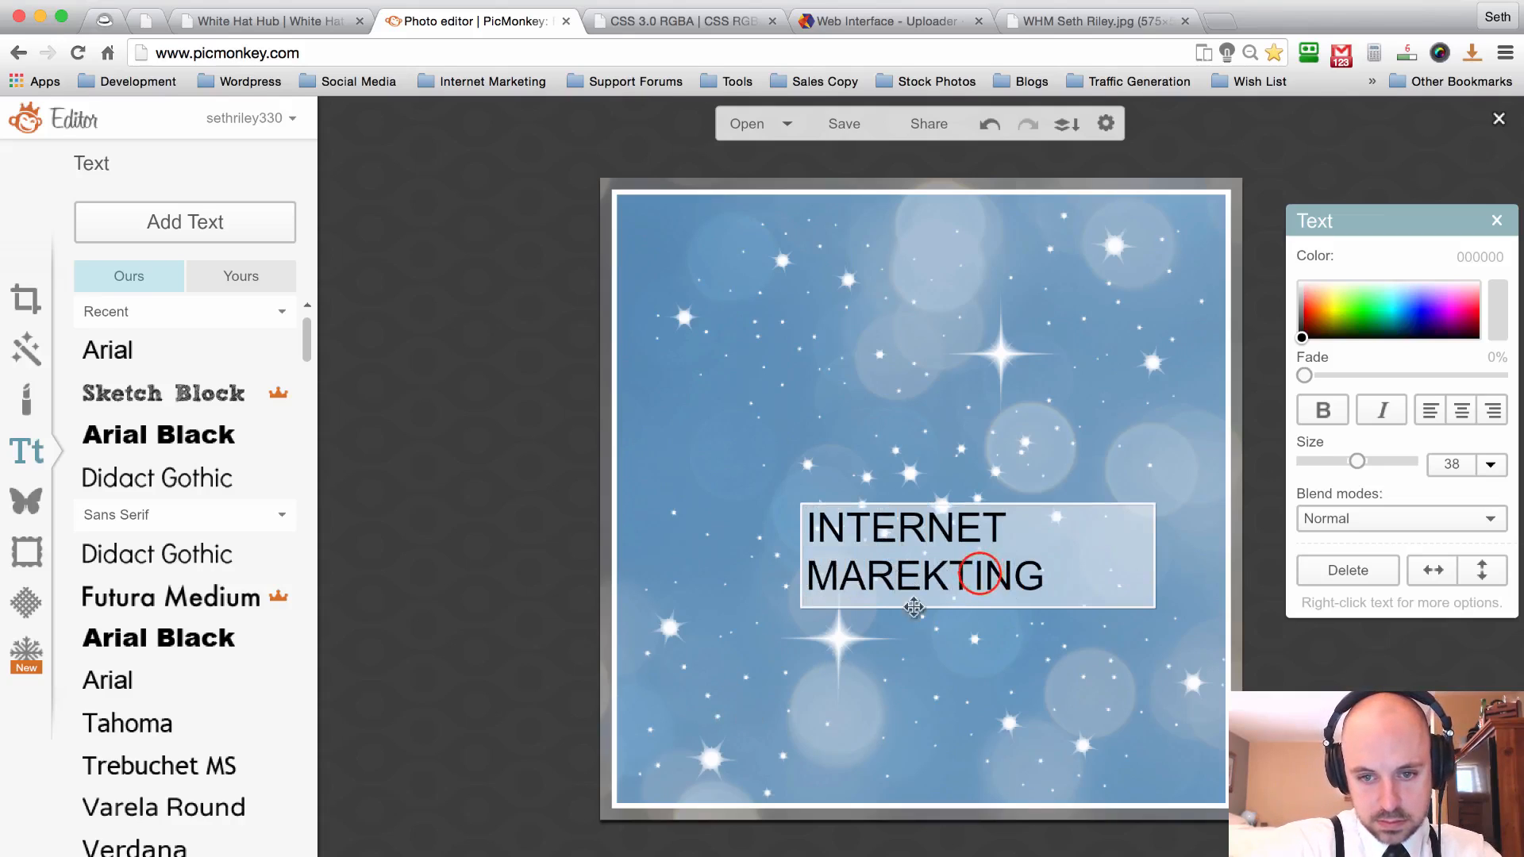
{"action": "left_click", "coordinate": [977, 576]}
{"action": "key", "text": "BackSpace"}
{"action": "key", "text": "BackSpace"}
{"action": "key", "text": "BackSpace"}
{"action": "key", "text": "BackSpace"}
{"action": "key", "text": "BackSpace"}
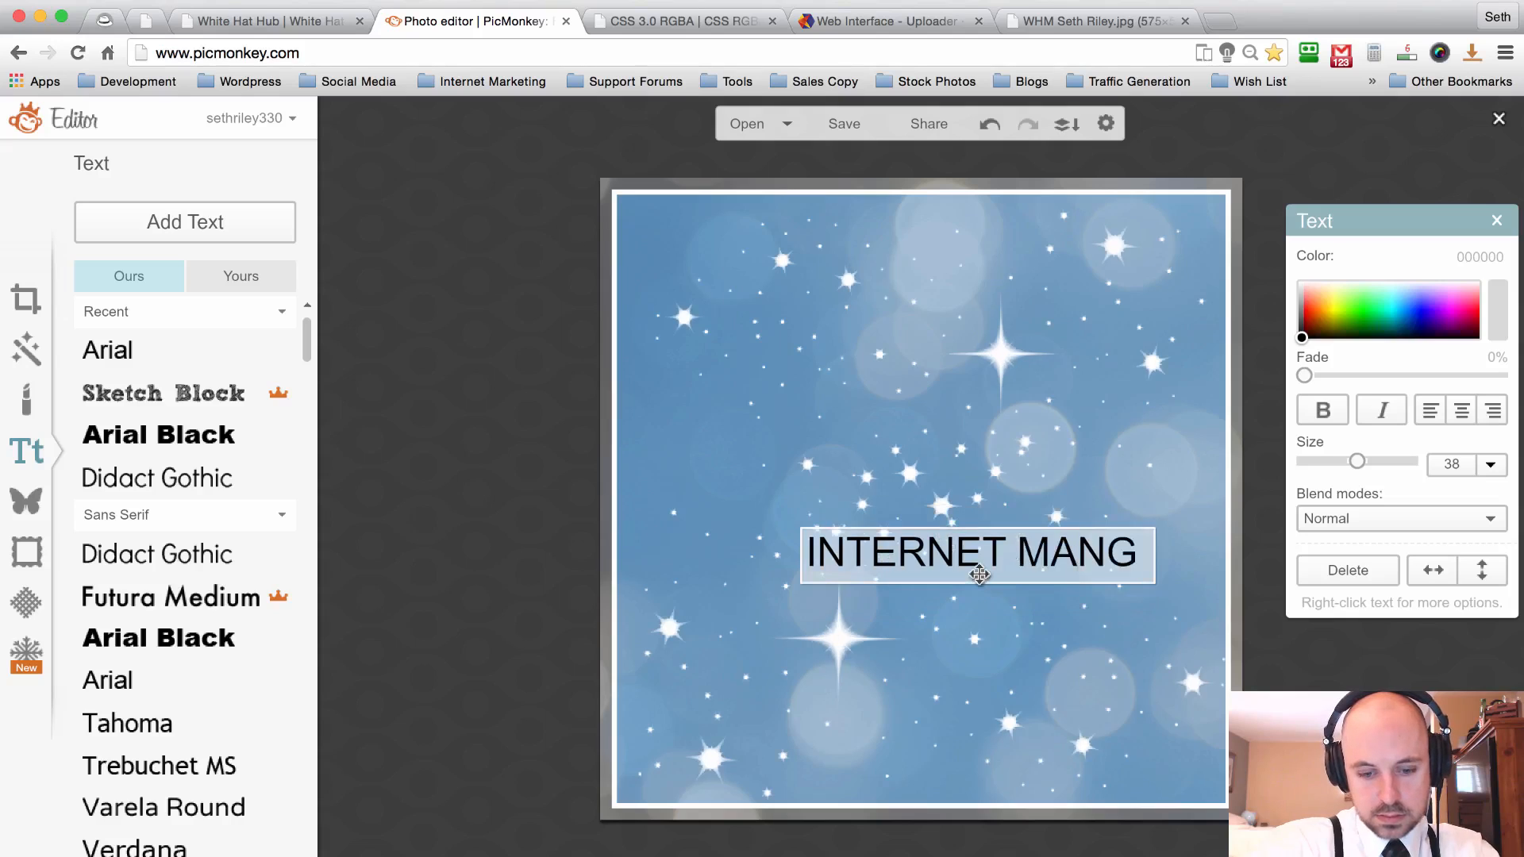
{"action": "type", "text": "RKETI"}
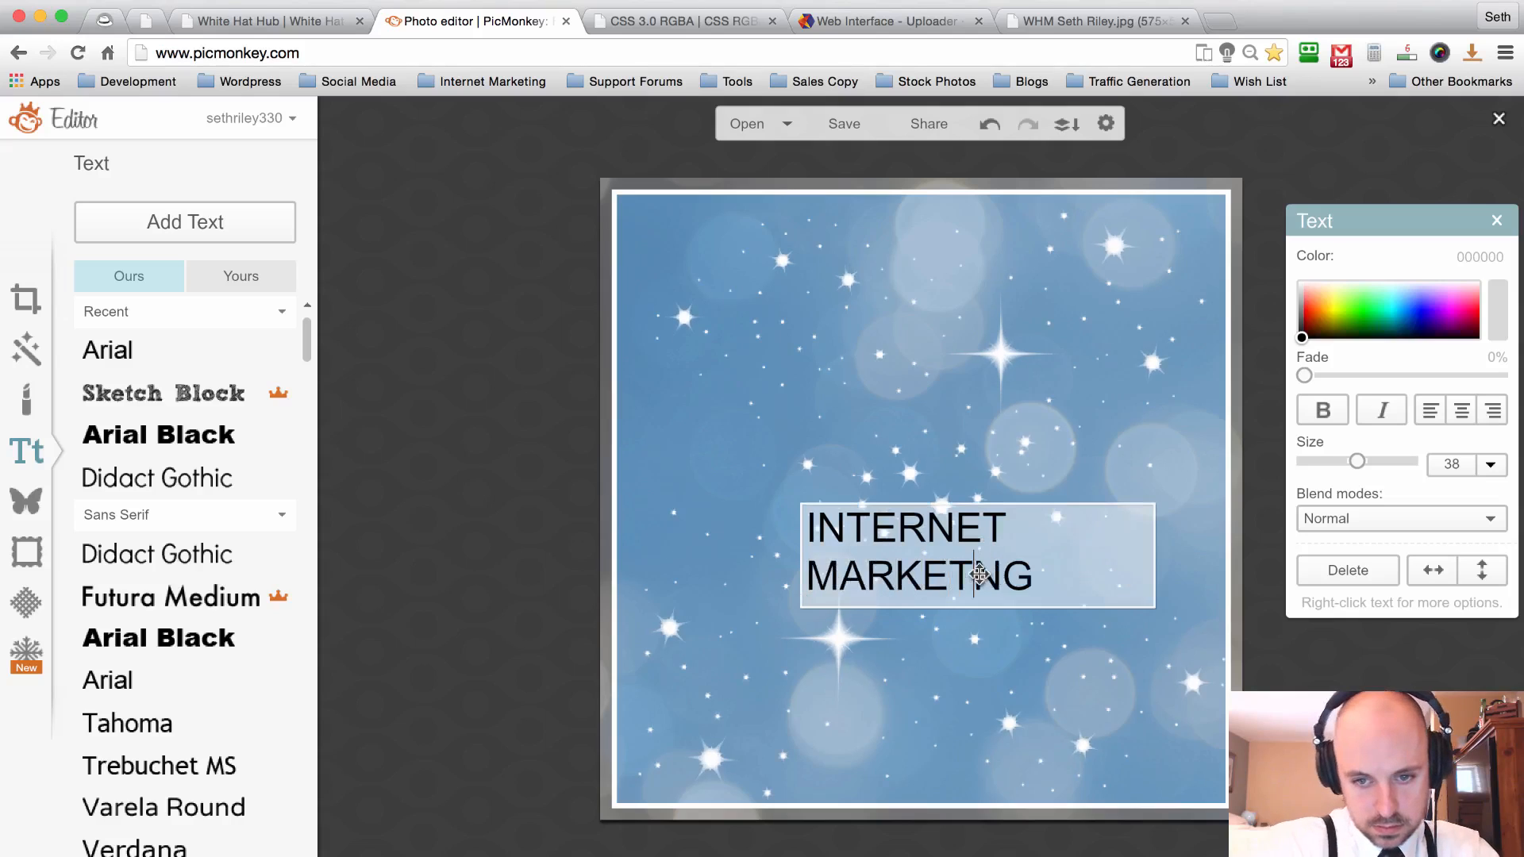
{"action": "left_click", "coordinate": [1055, 635]}
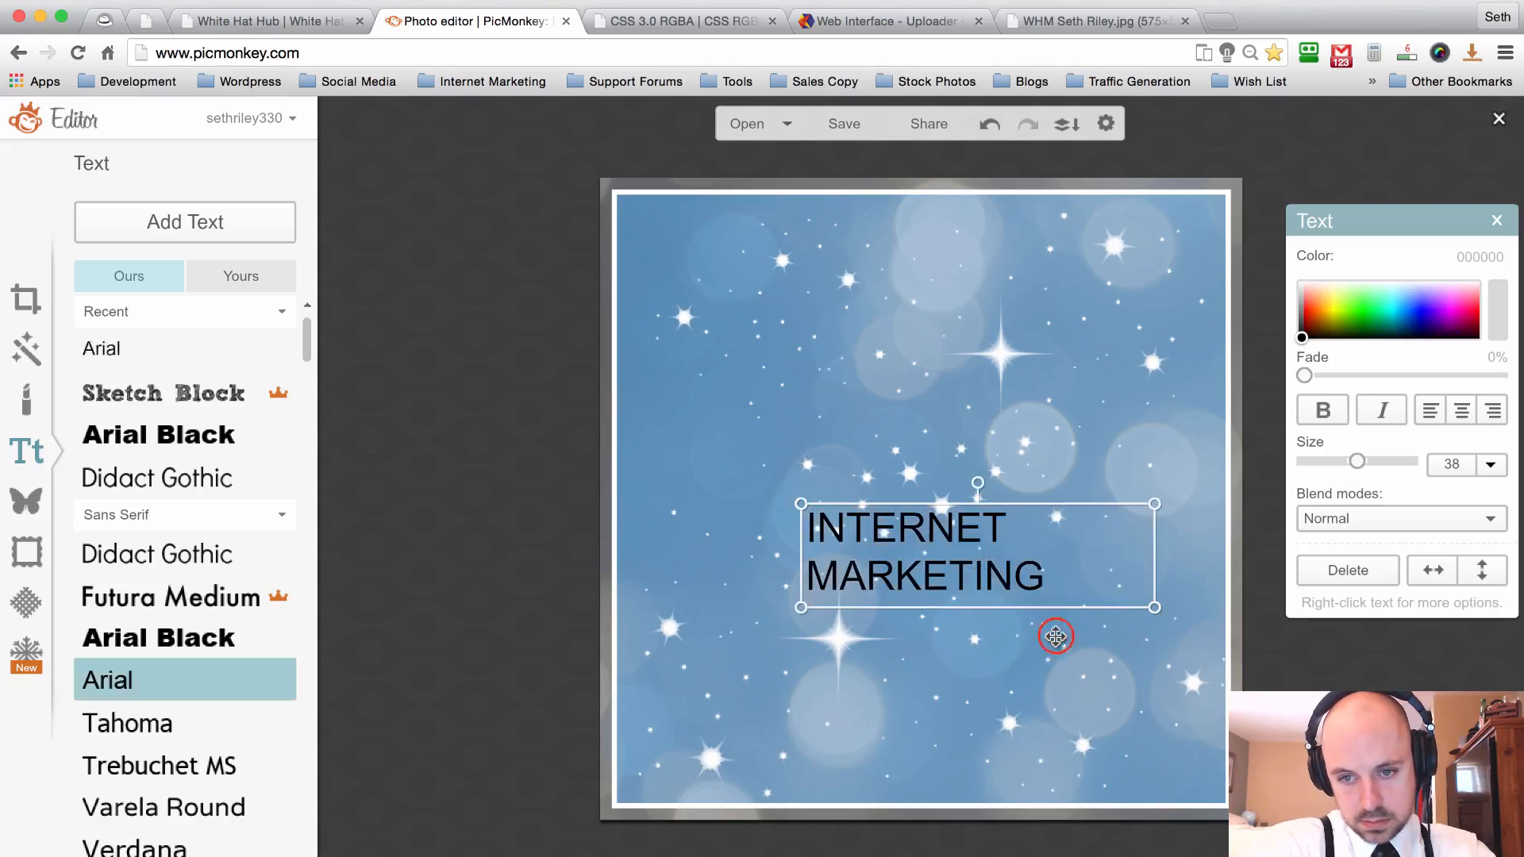
Resize INTERNET MARKETING to size 43 on one line and move it near the top.
{"action": "left_click_drag", "start_coordinate": [1161, 529], "coordinate": [1234, 532]}
{"action": "left_click", "coordinate": [801, 578]}
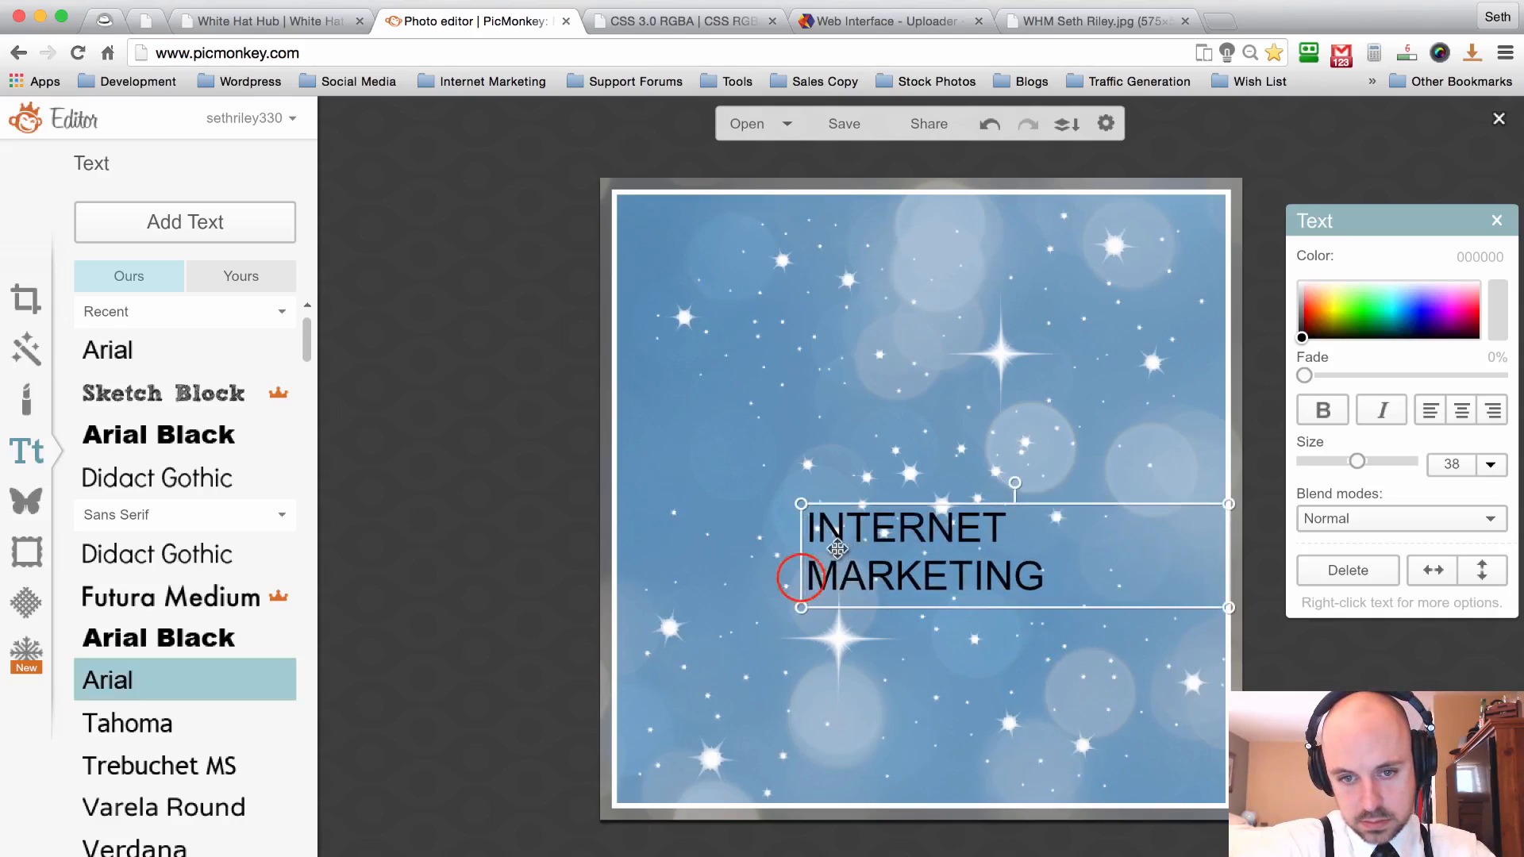
{"action": "left_click_drag", "start_coordinate": [801, 578], "coordinate": [615, 578]}
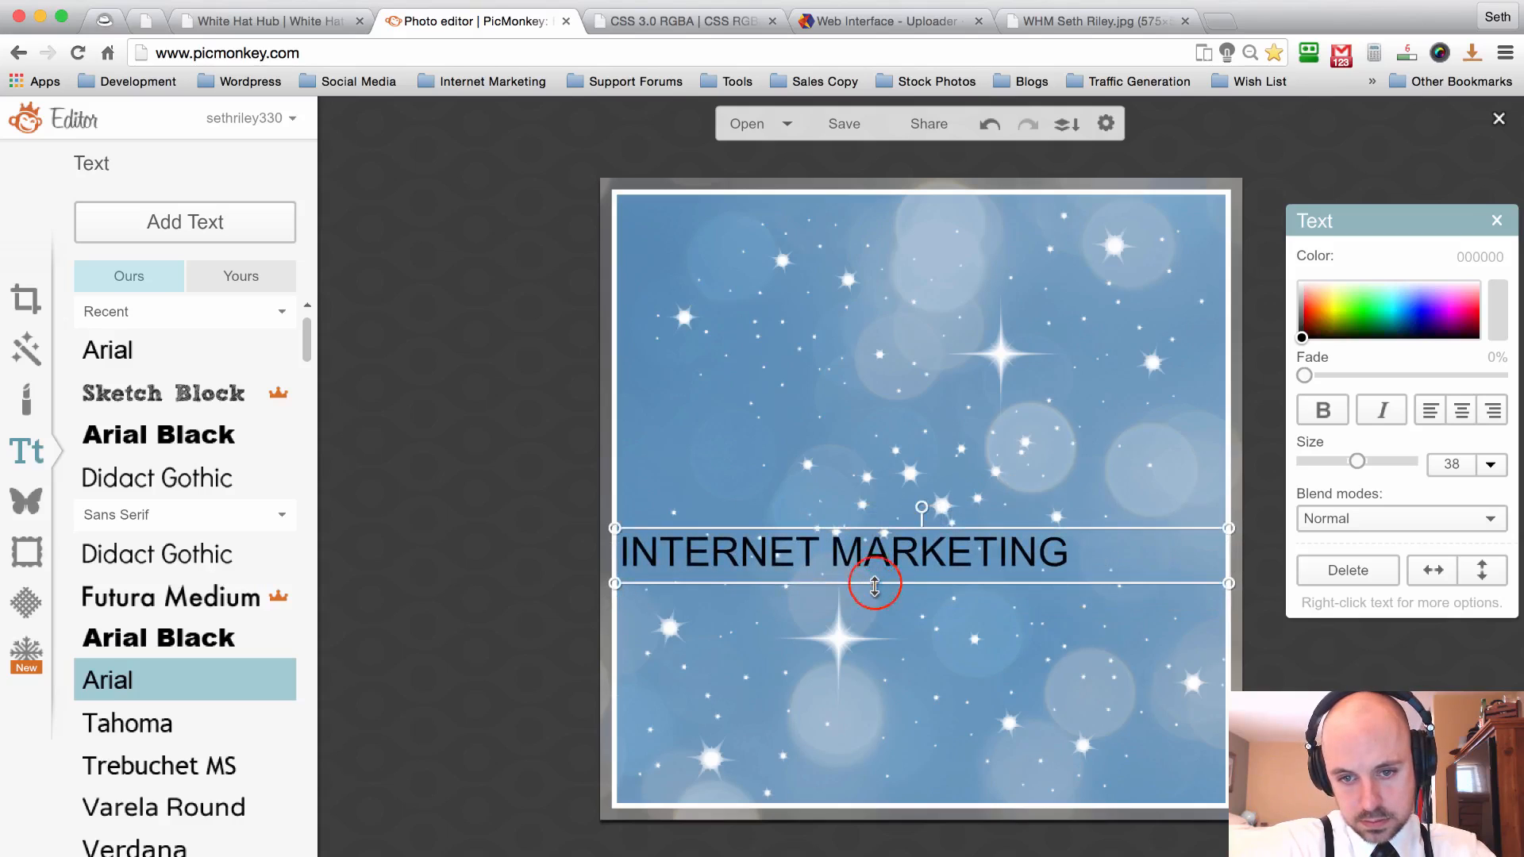
{"action": "mouse_move", "coordinate": [874, 583]}
{"action": "left_mouse_down"}
{"action": "mouse_move", "coordinate": [874, 612]}
{"action": "mouse_move", "coordinate": [878, 571]}
{"action": "mouse_move", "coordinate": [883, 584]}
{"action": "left_mouse_up"}
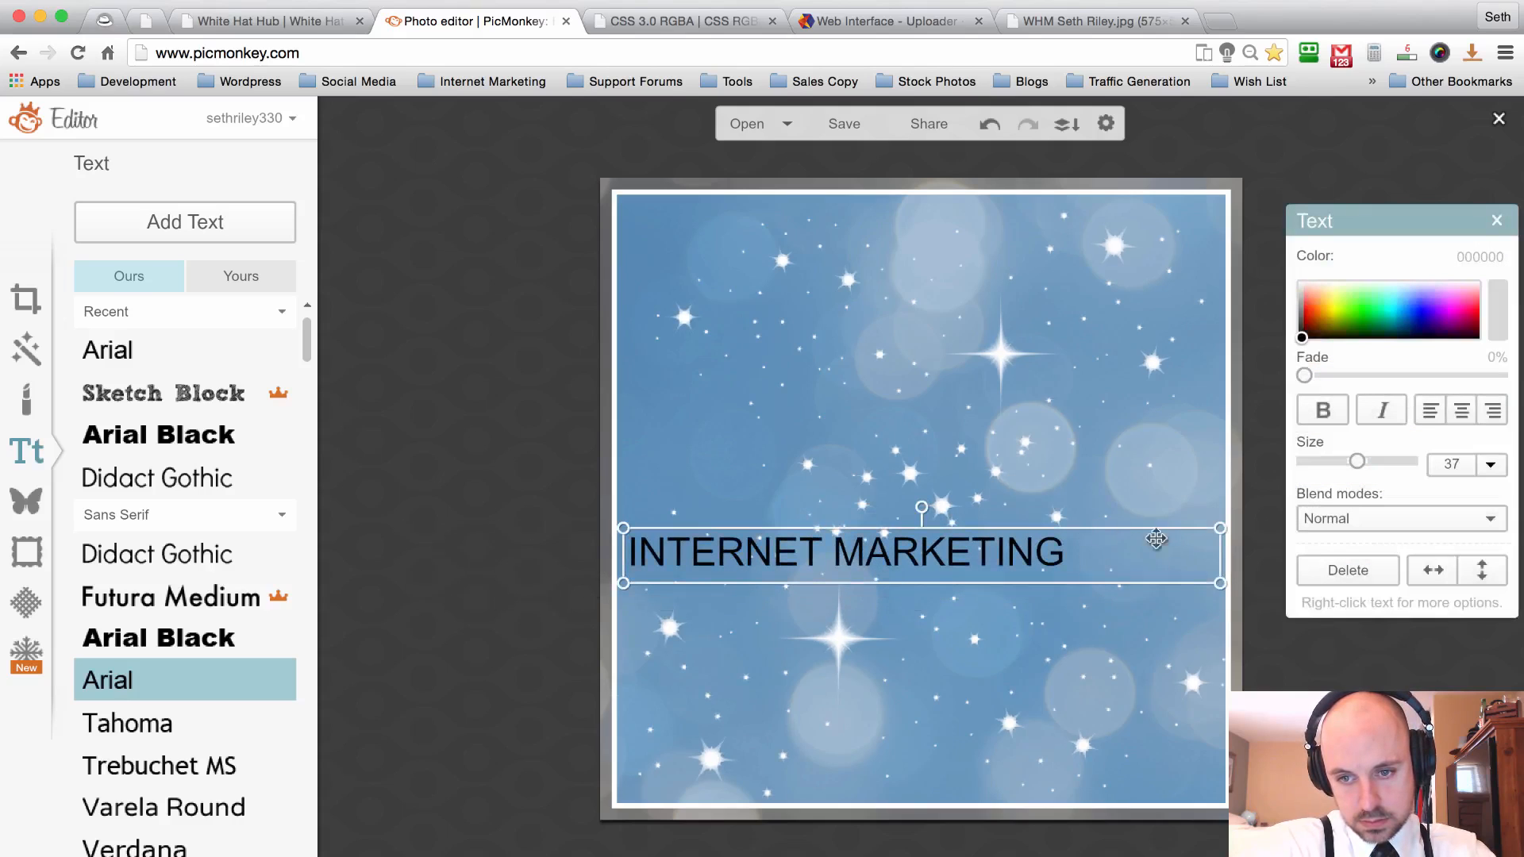
{"action": "left_click_drag", "start_coordinate": [1218, 550], "coordinate": [1072, 553]}
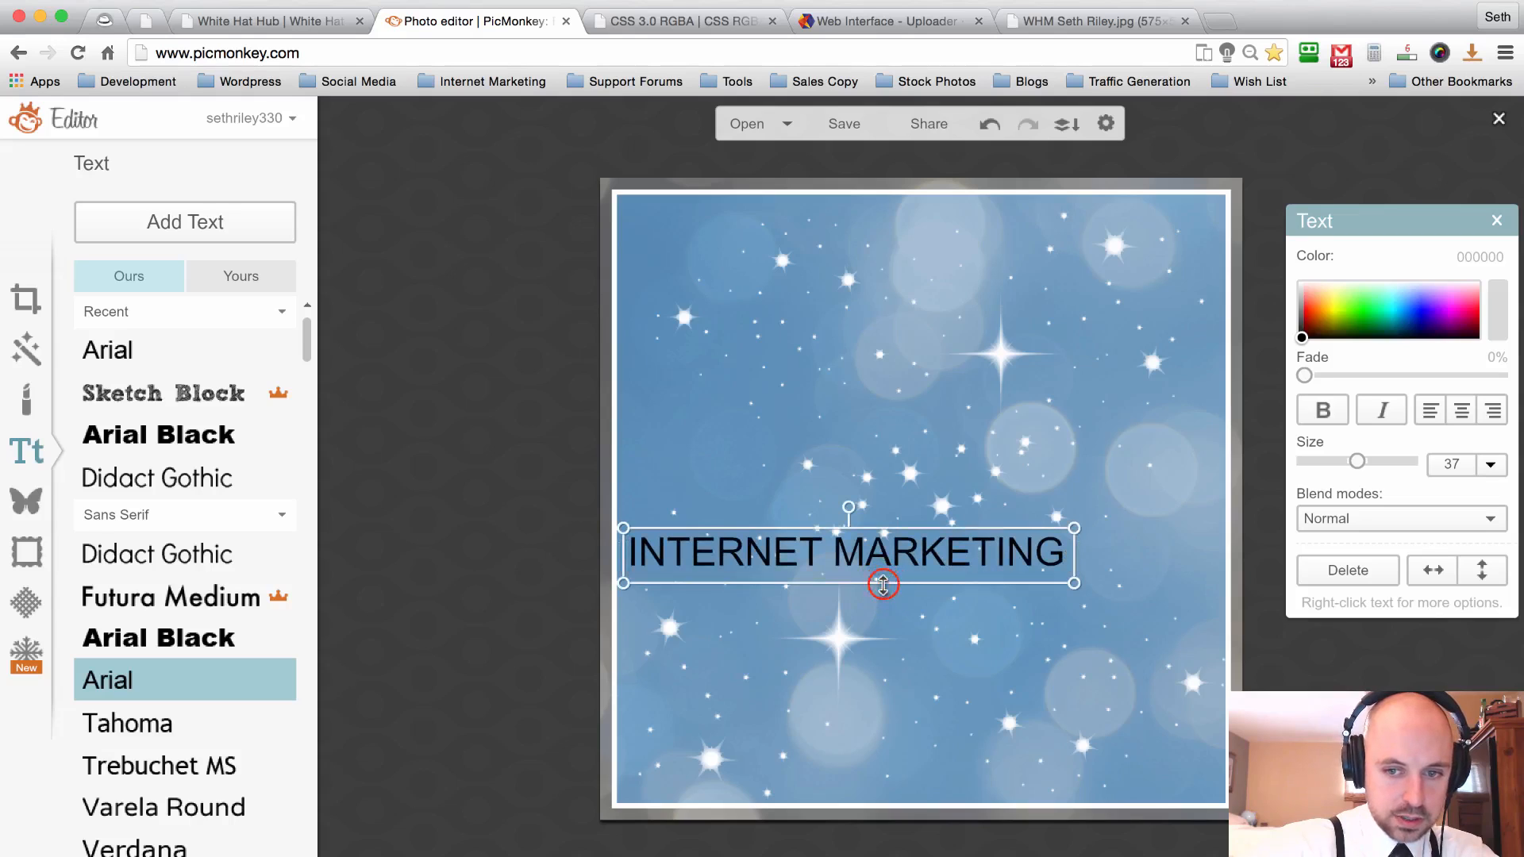
{"action": "left_click_drag", "start_coordinate": [882, 585], "coordinate": [883, 602]}
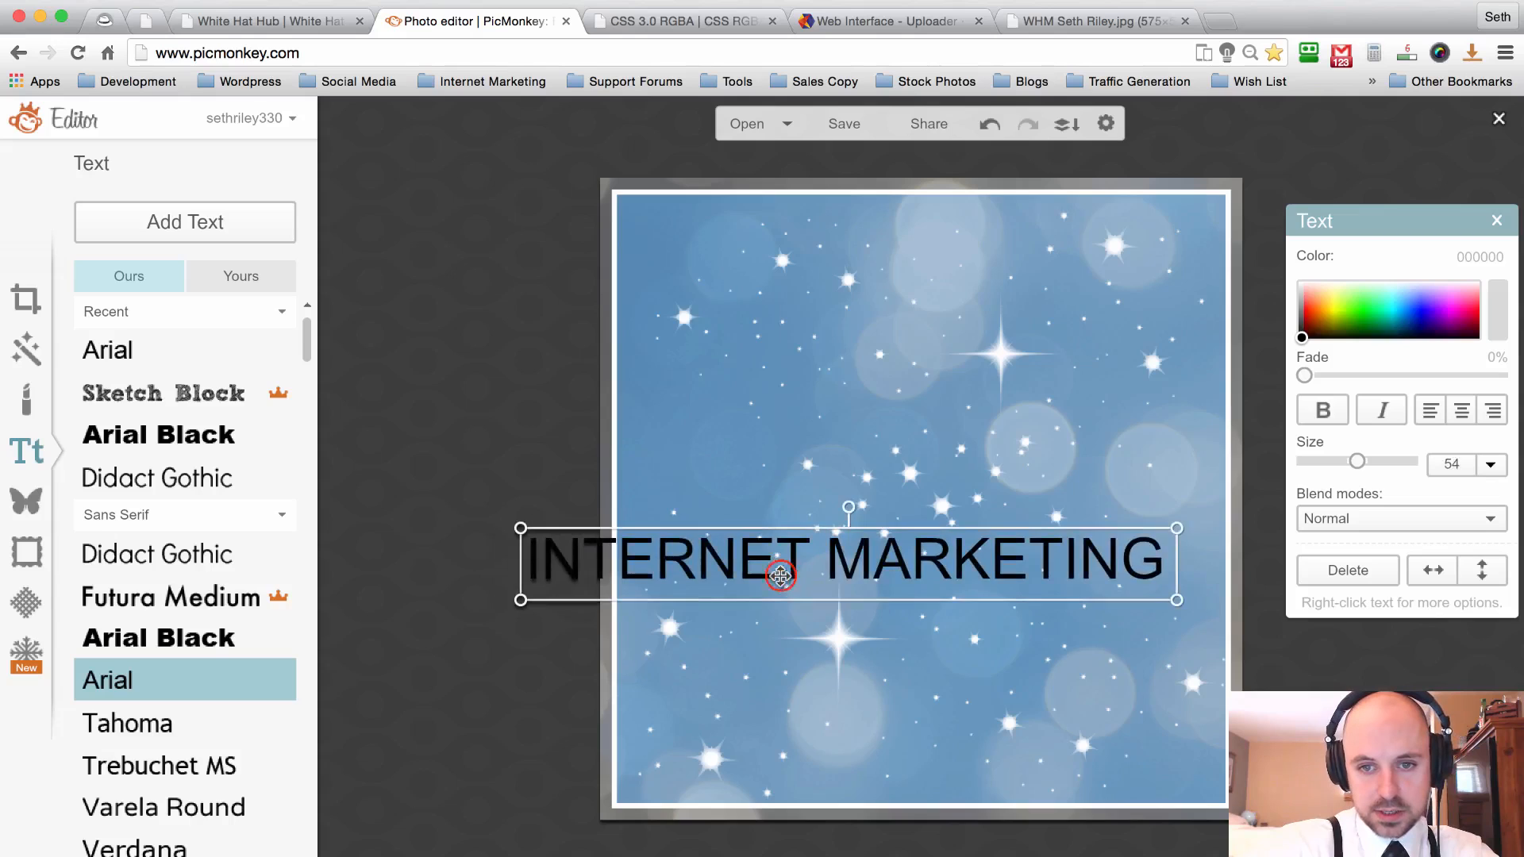
{"action": "left_click_drag", "start_coordinate": [780, 576], "coordinate": [870, 269]}
{"action": "left_click", "coordinate": [994, 268]}
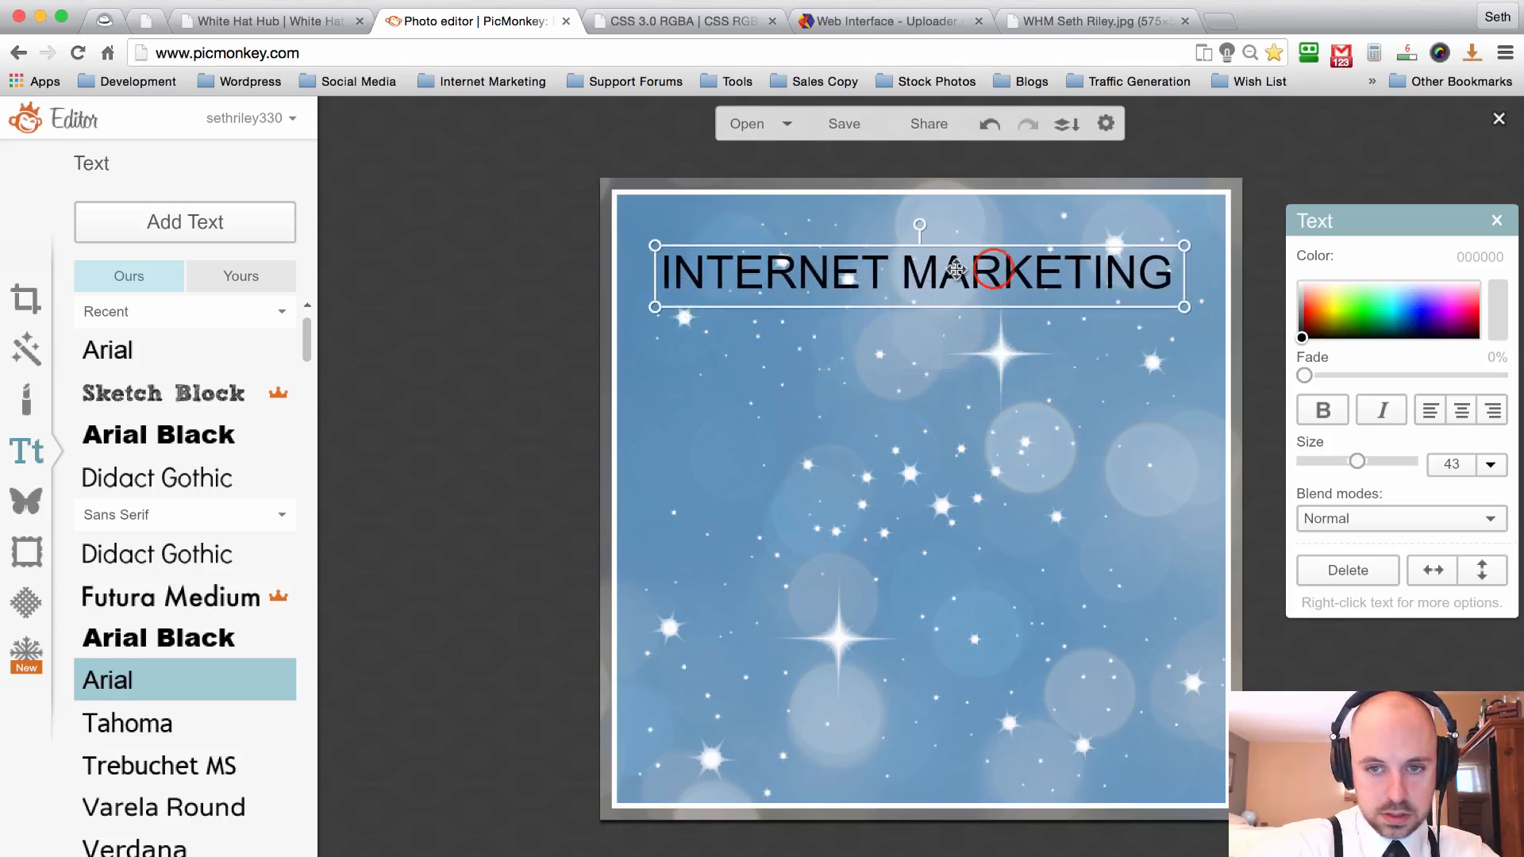
Make MARKETING bold and set the heading colour to white.
{"action": "double_click", "coordinate": [992, 270]}
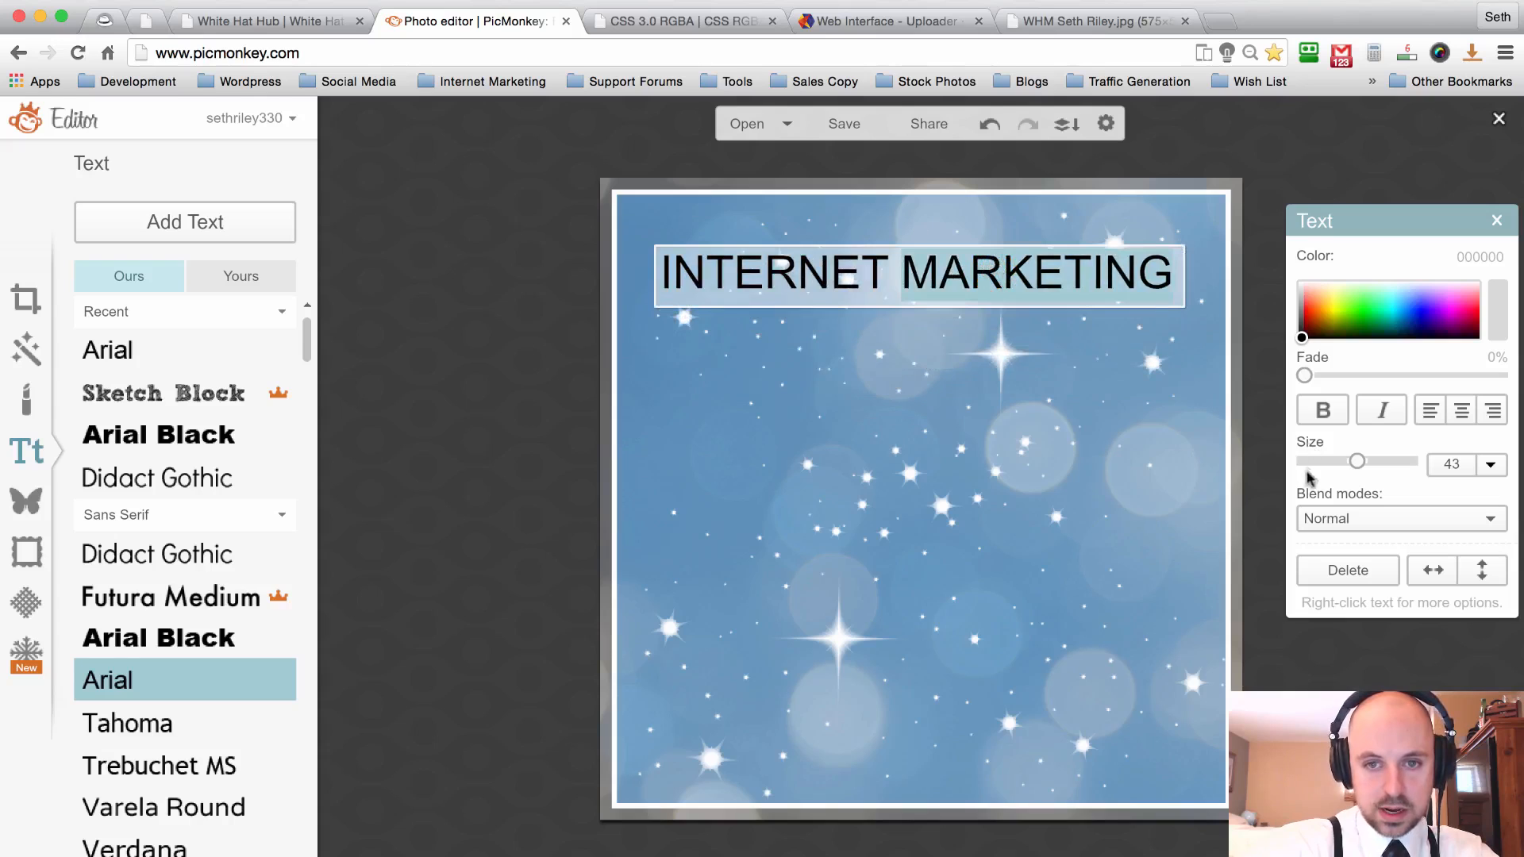
{"action": "left_click", "coordinate": [1318, 409]}
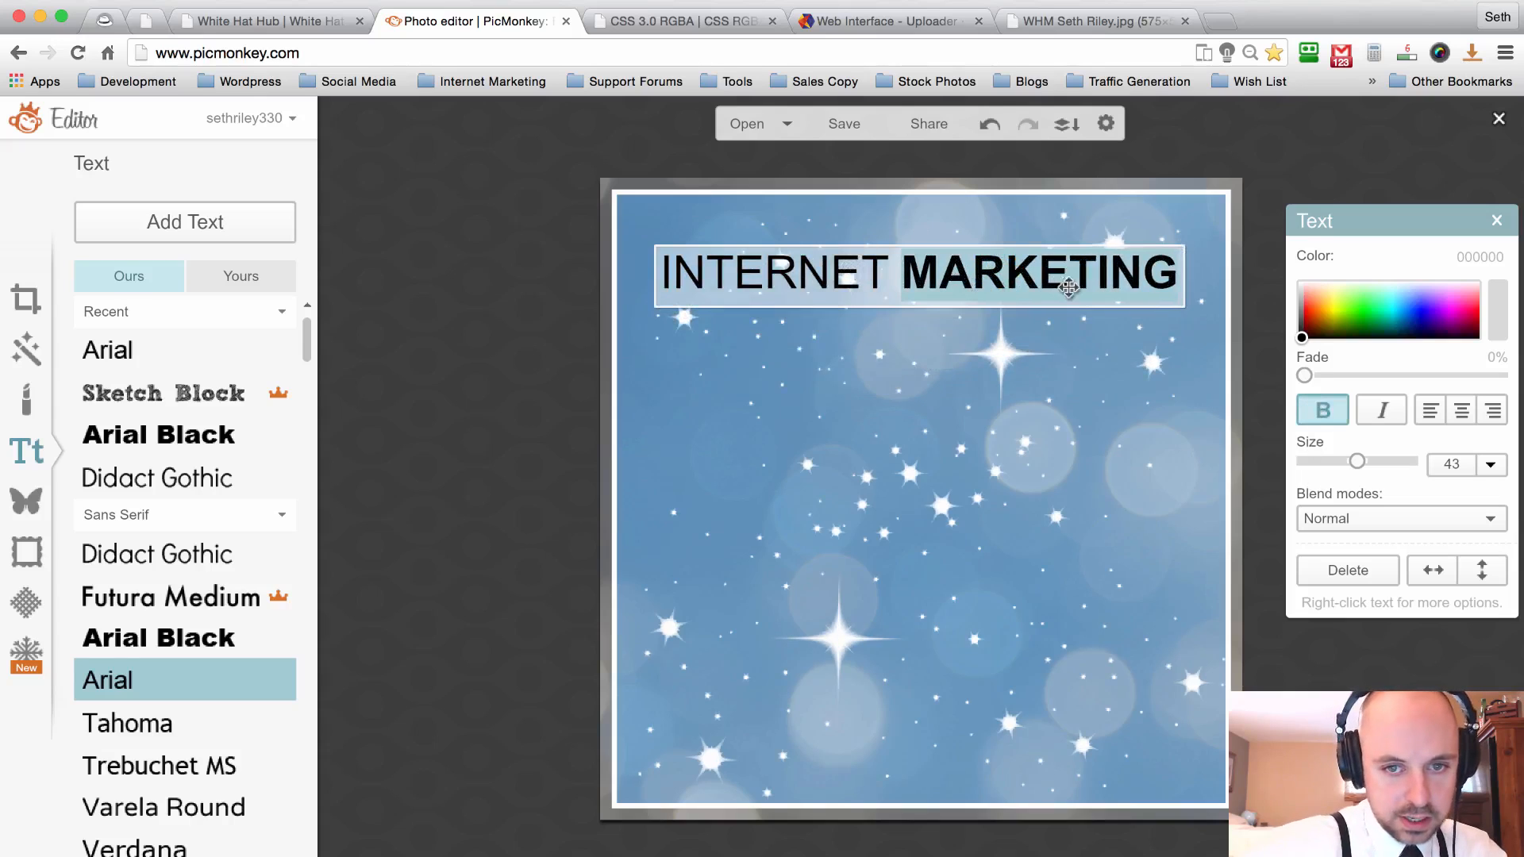
{"action": "left_click", "coordinate": [1008, 345]}
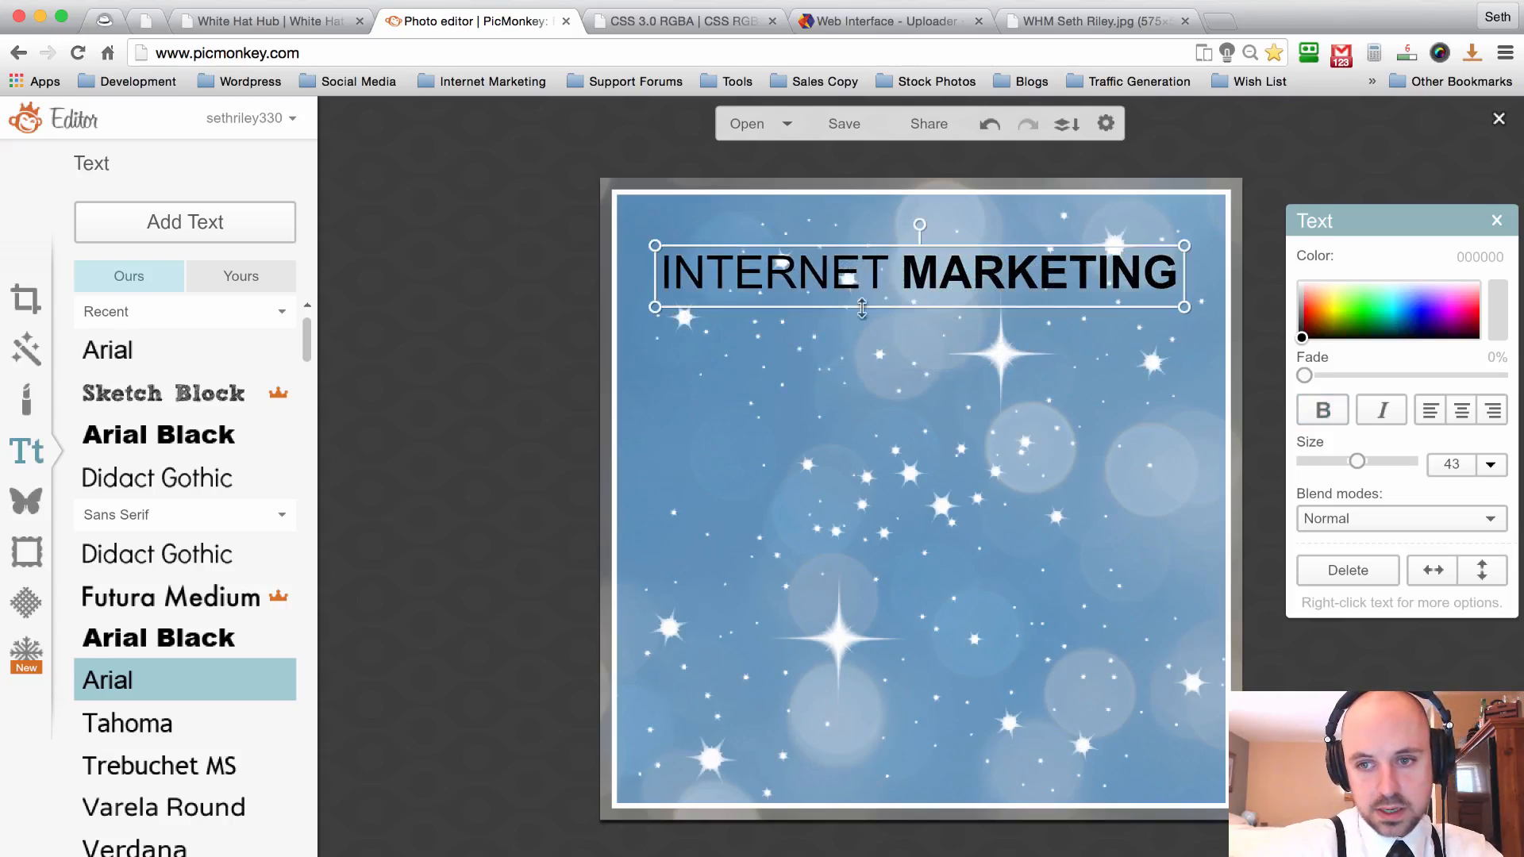
{"action": "left_click_drag", "start_coordinate": [1341, 329], "coordinate": [1243, 240]}
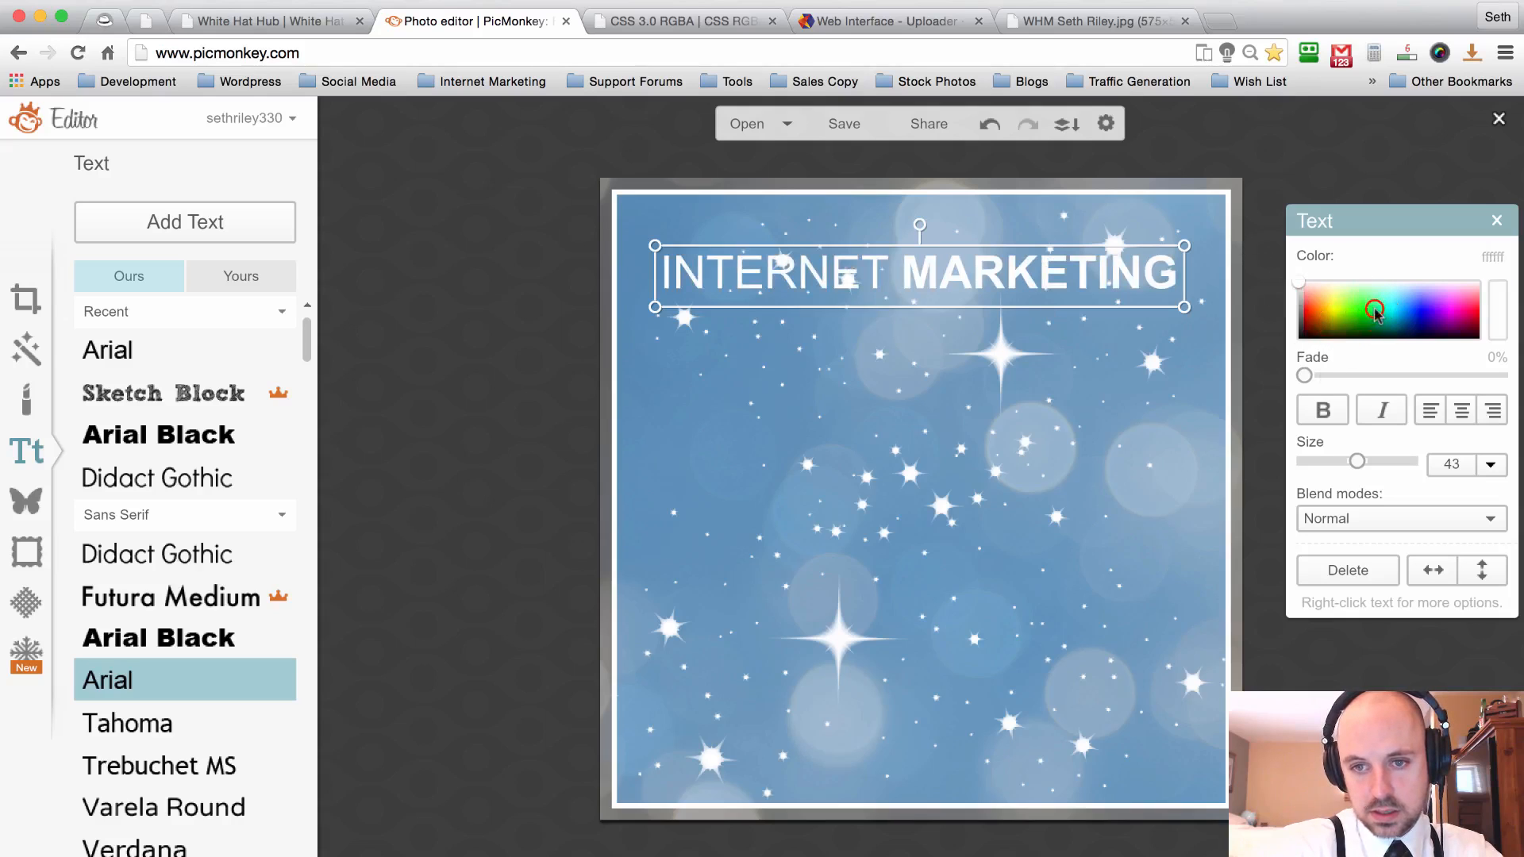
{"action": "left_click", "coordinate": [1418, 308]}
{"action": "mouse_move", "coordinate": [1323, 302]}
{"action": "left_mouse_down"}
{"action": "mouse_move", "coordinate": [1343, 318]}
{"action": "mouse_move", "coordinate": [1336, 301]}
{"action": "left_mouse_up"}
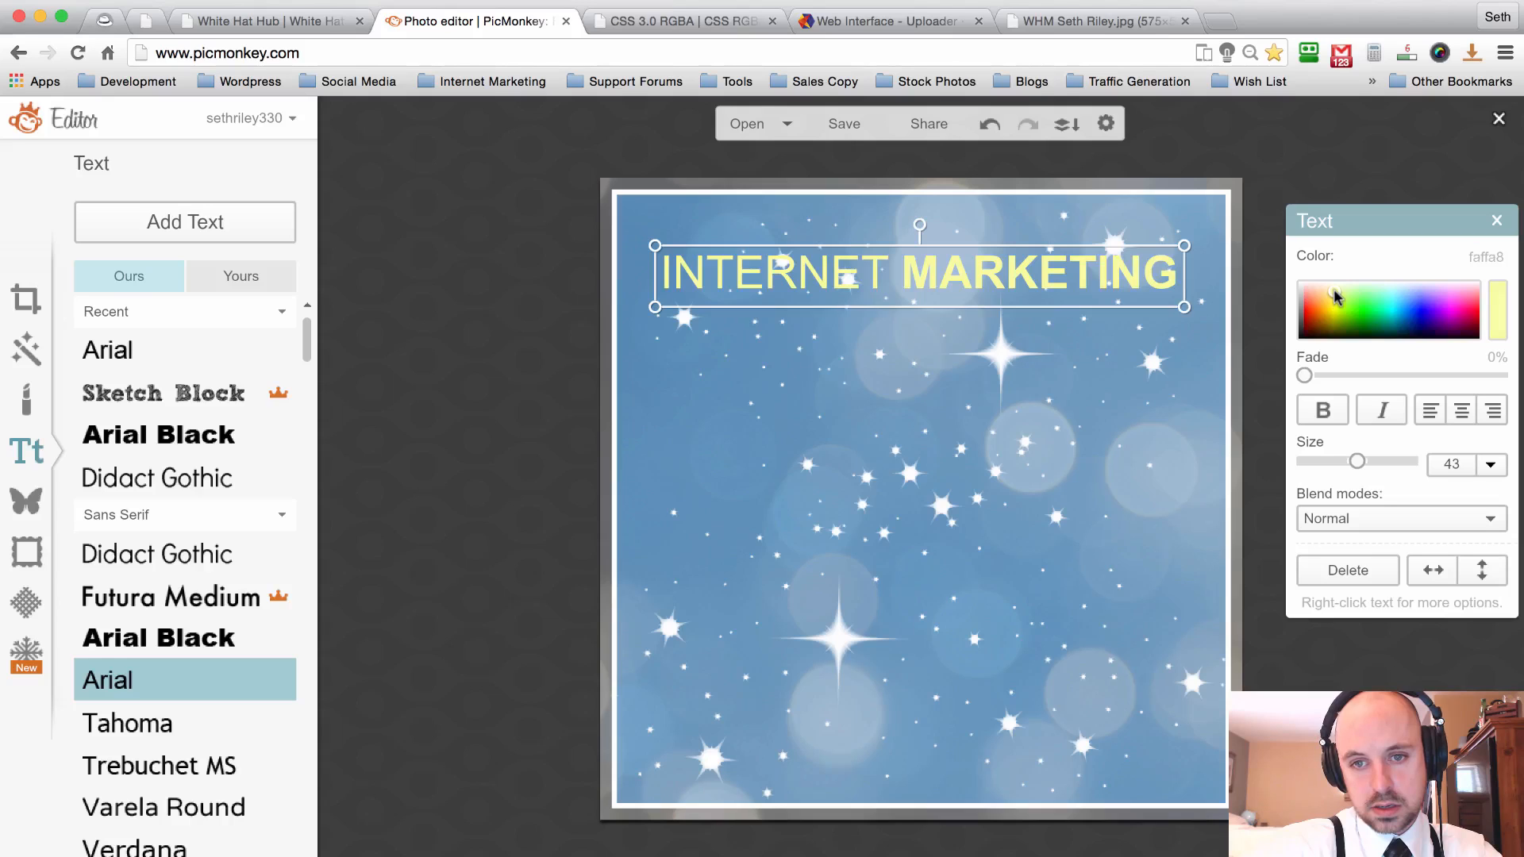
{"action": "left_click_drag", "start_coordinate": [1391, 306], "coordinate": [1277, 271]}
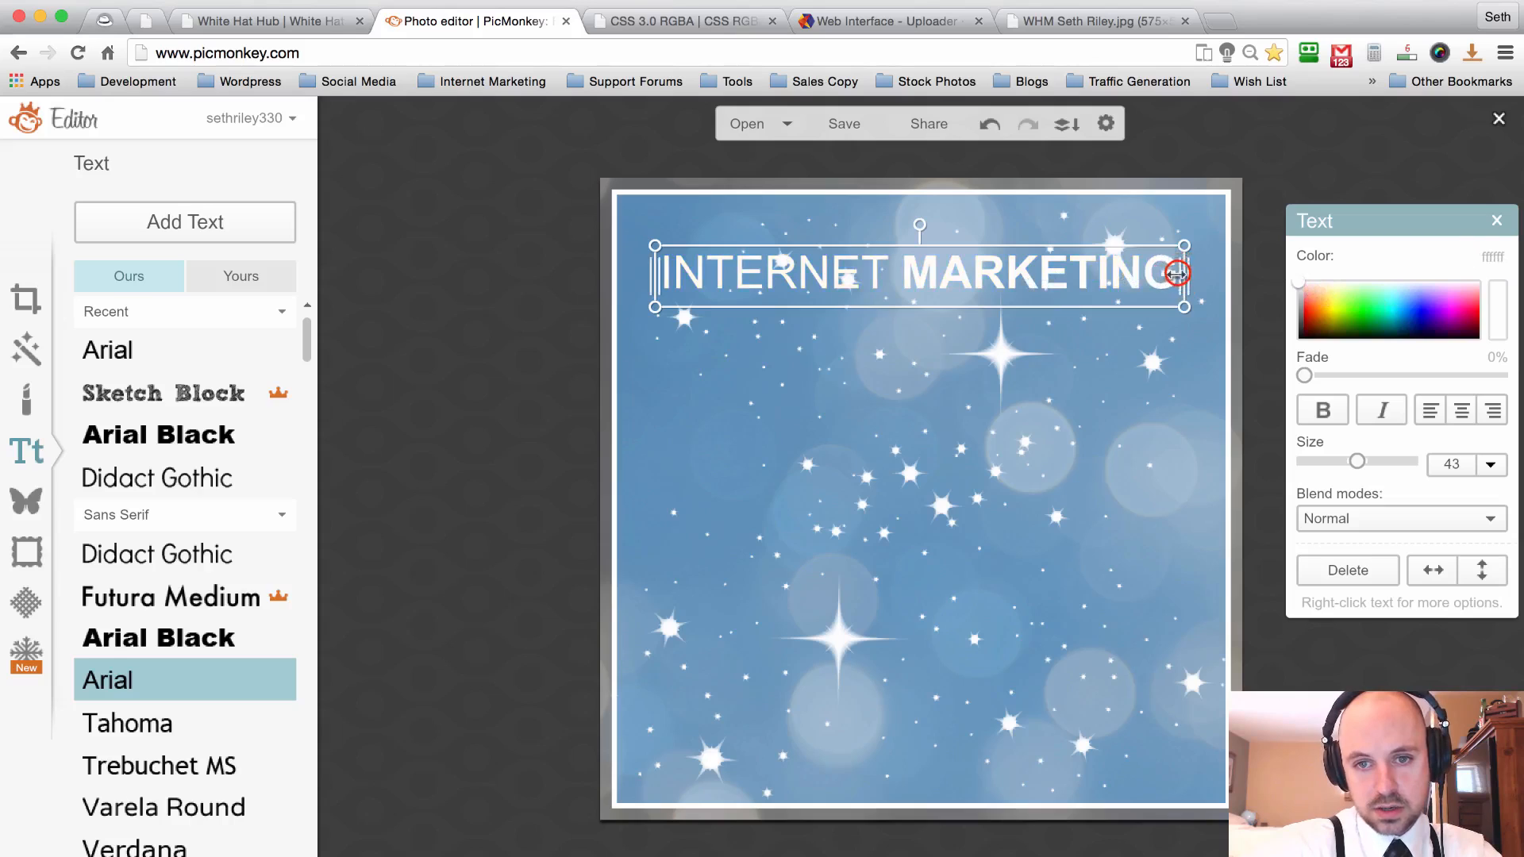
Wrap the heading onto two centred lines and enlarge it to size 83.
{"action": "left_click_drag", "start_coordinate": [1183, 270], "coordinate": [952, 277]}
{"action": "left_click", "coordinate": [1460, 409]}
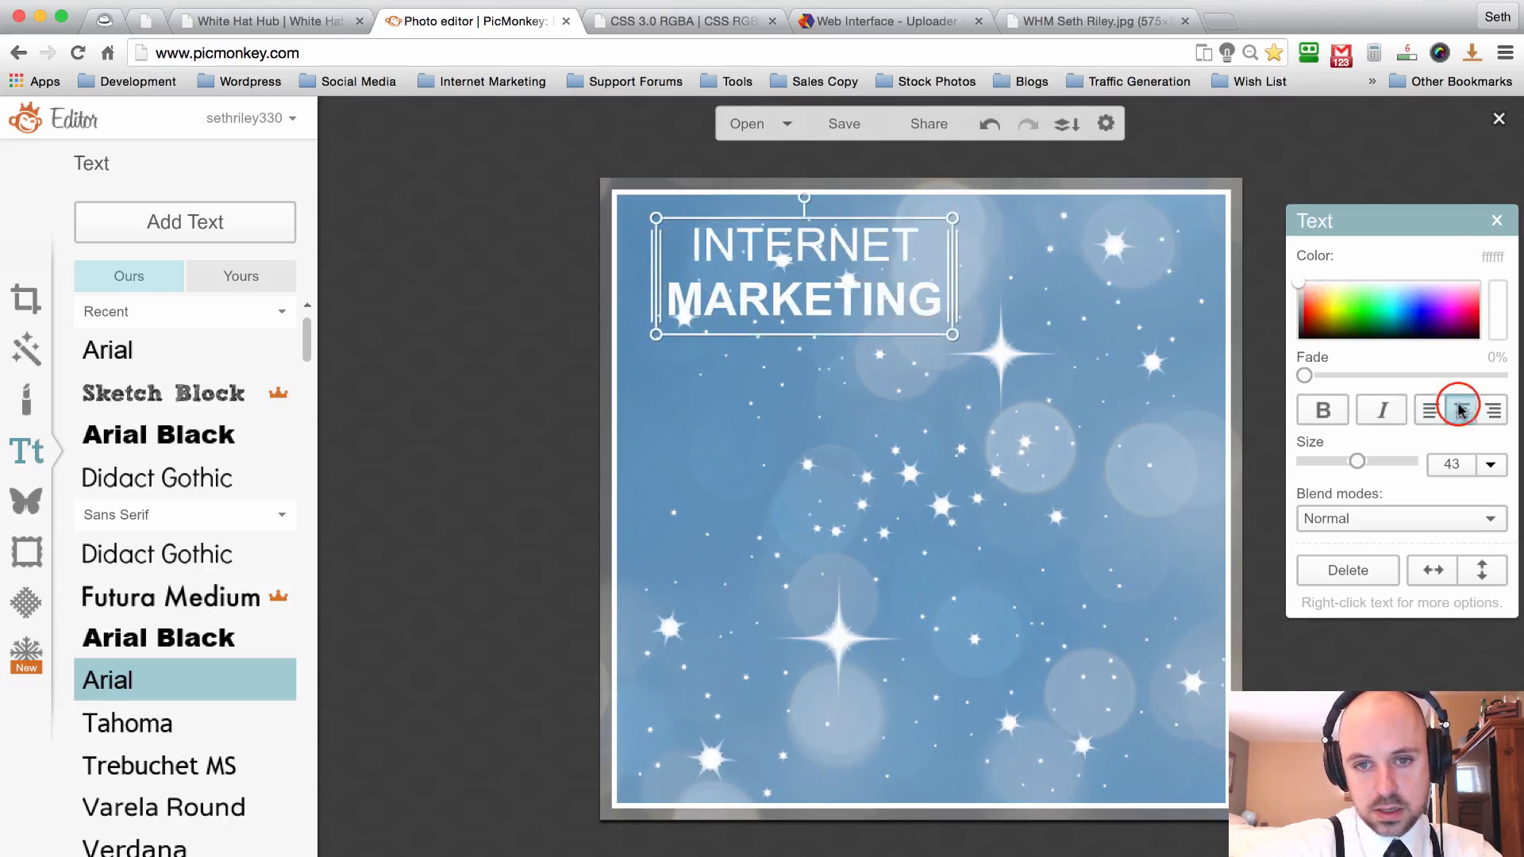
{"action": "left_click_drag", "start_coordinate": [797, 323], "coordinate": [924, 354]}
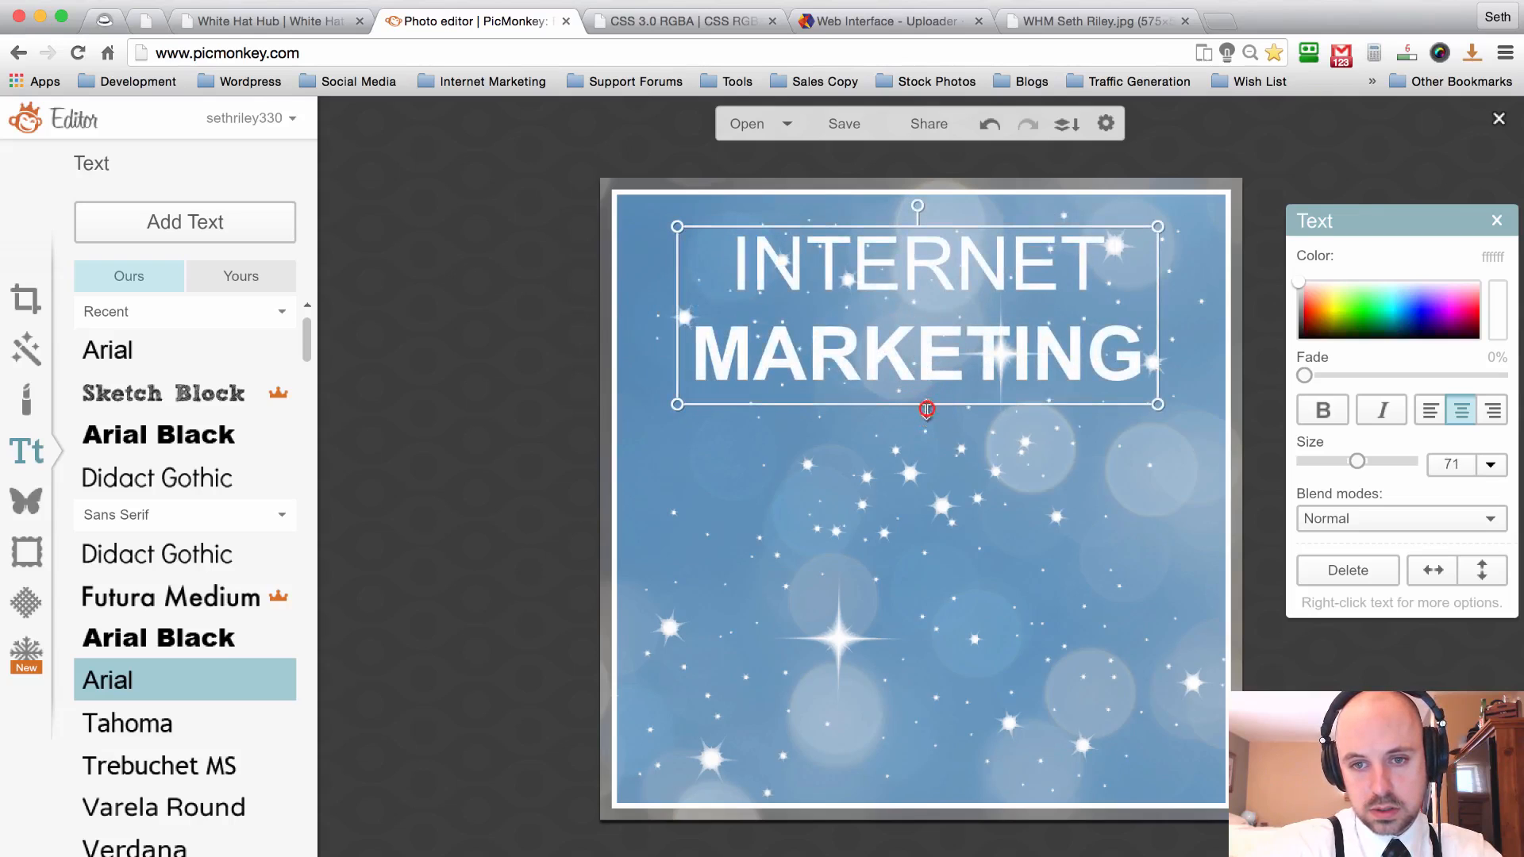
{"action": "mouse_move", "coordinate": [926, 408]}
{"action": "left_mouse_down"}
{"action": "mouse_move", "coordinate": [925, 422]}
{"action": "mouse_move", "coordinate": [937, 411]}
{"action": "left_mouse_up"}
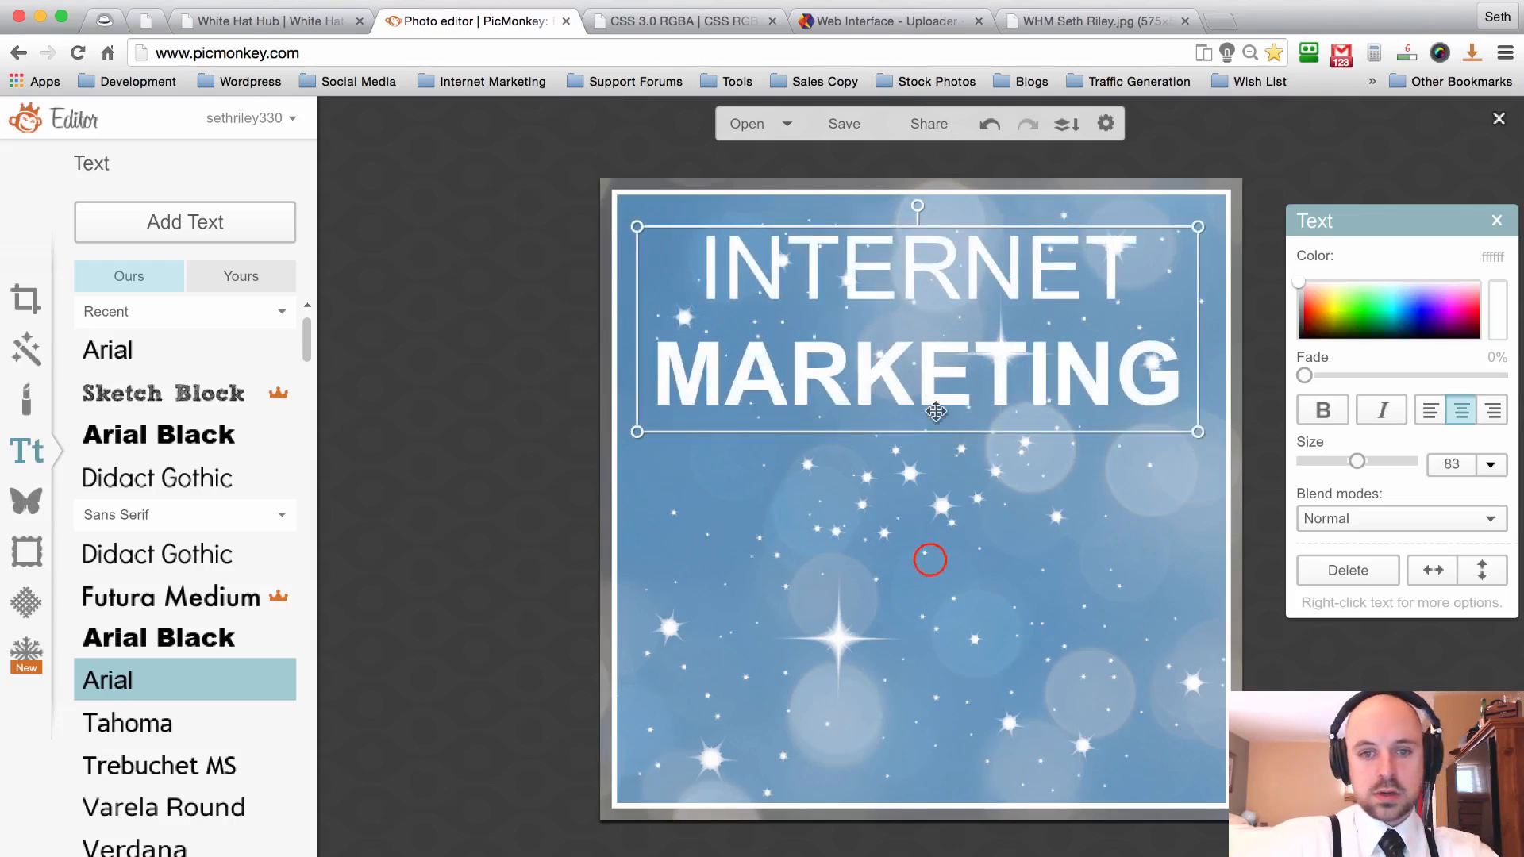
{"action": "left_click", "coordinate": [927, 554]}
{"action": "left_click", "coordinate": [551, 429]}
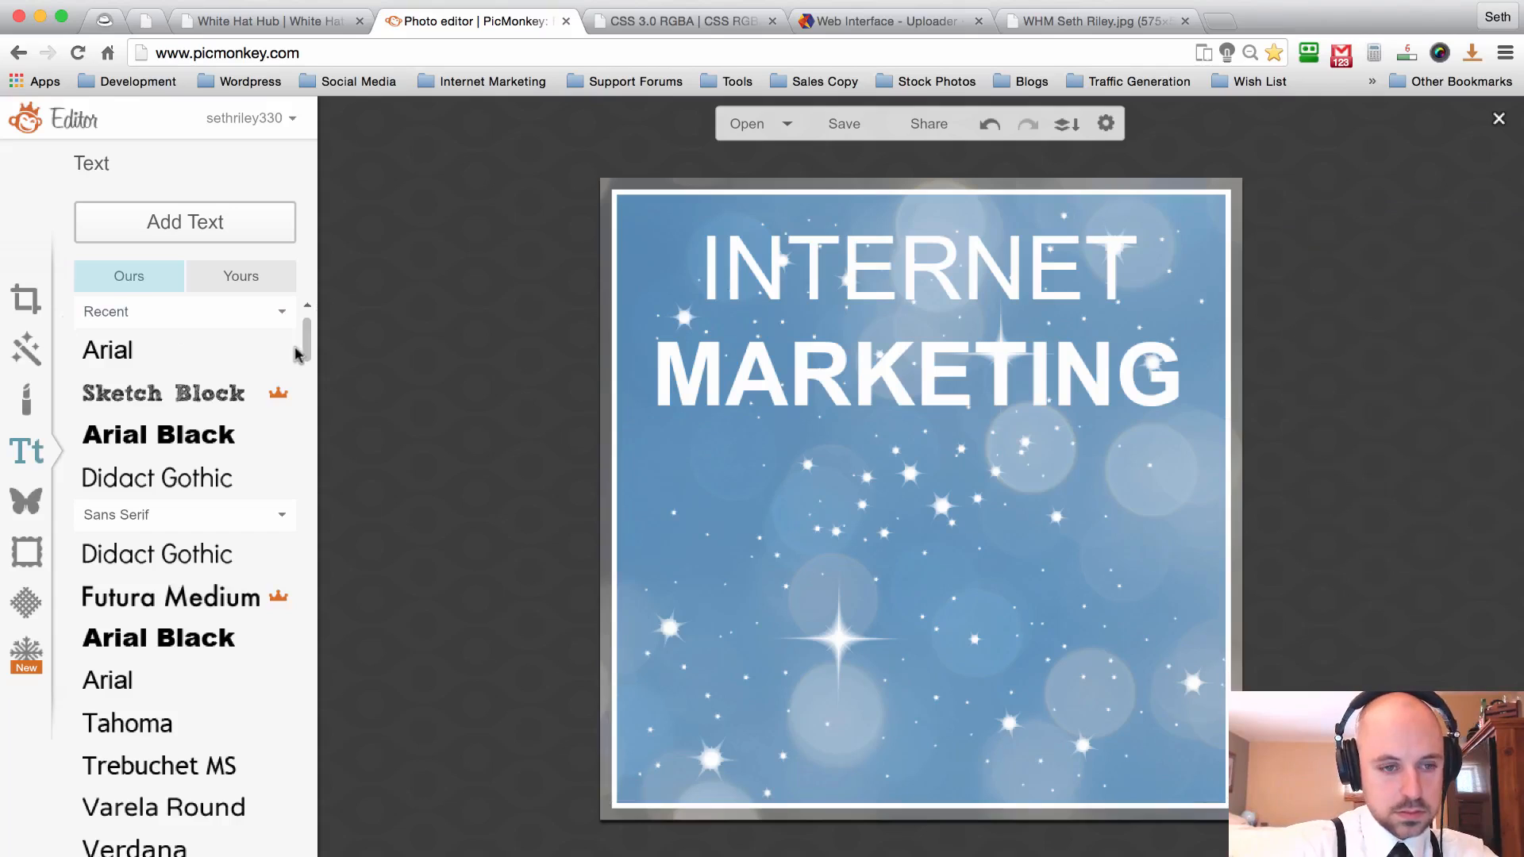
Choose Helvetica Light as the font for the next text.
{"action": "left_click", "coordinate": [168, 394]}
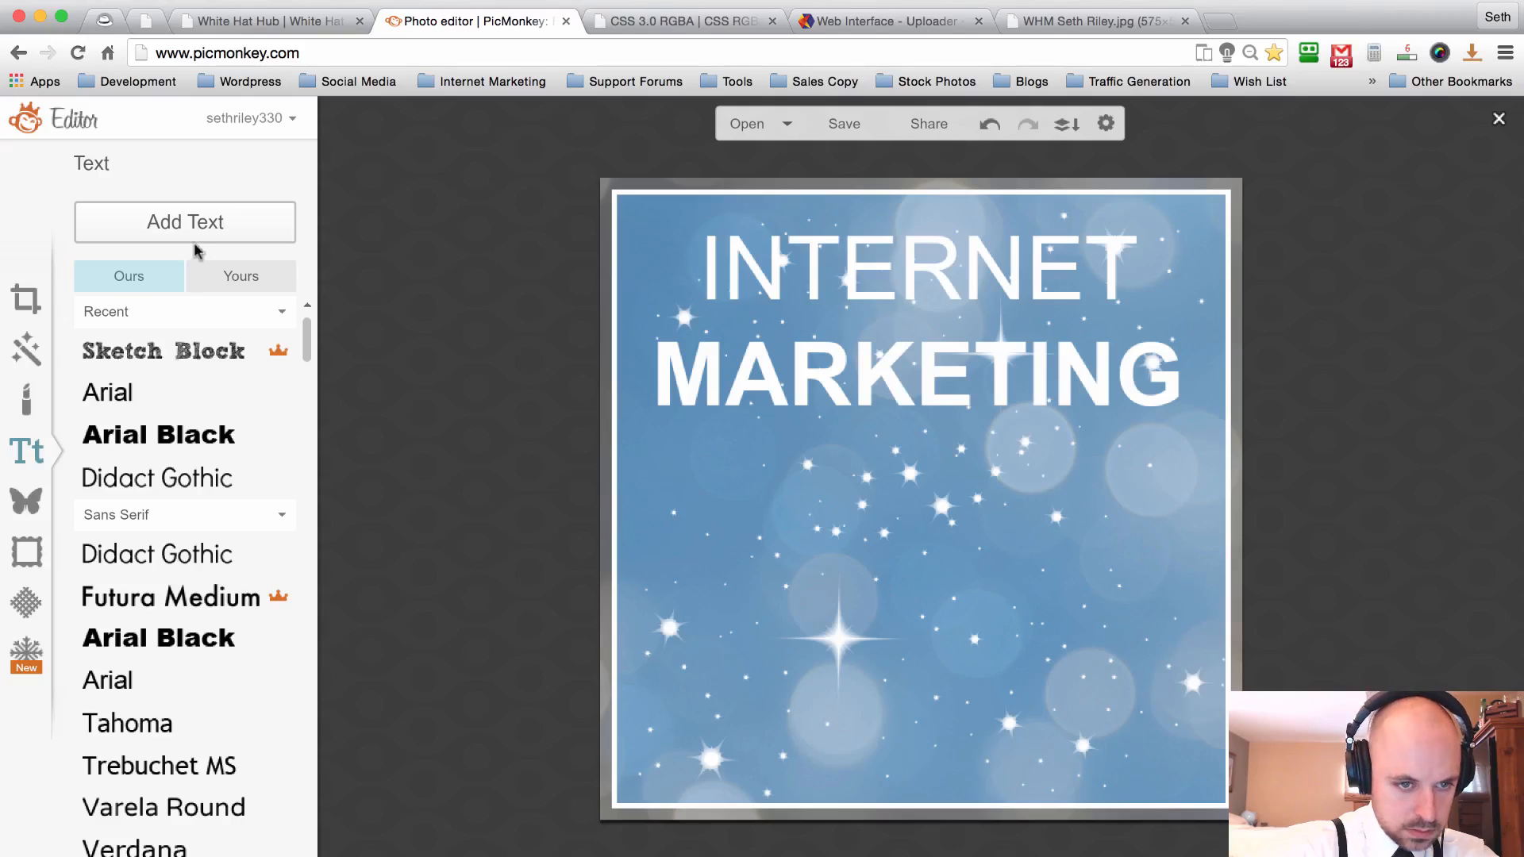
{"action": "left_click", "coordinate": [305, 346]}
{"action": "left_click", "coordinate": [305, 346]}
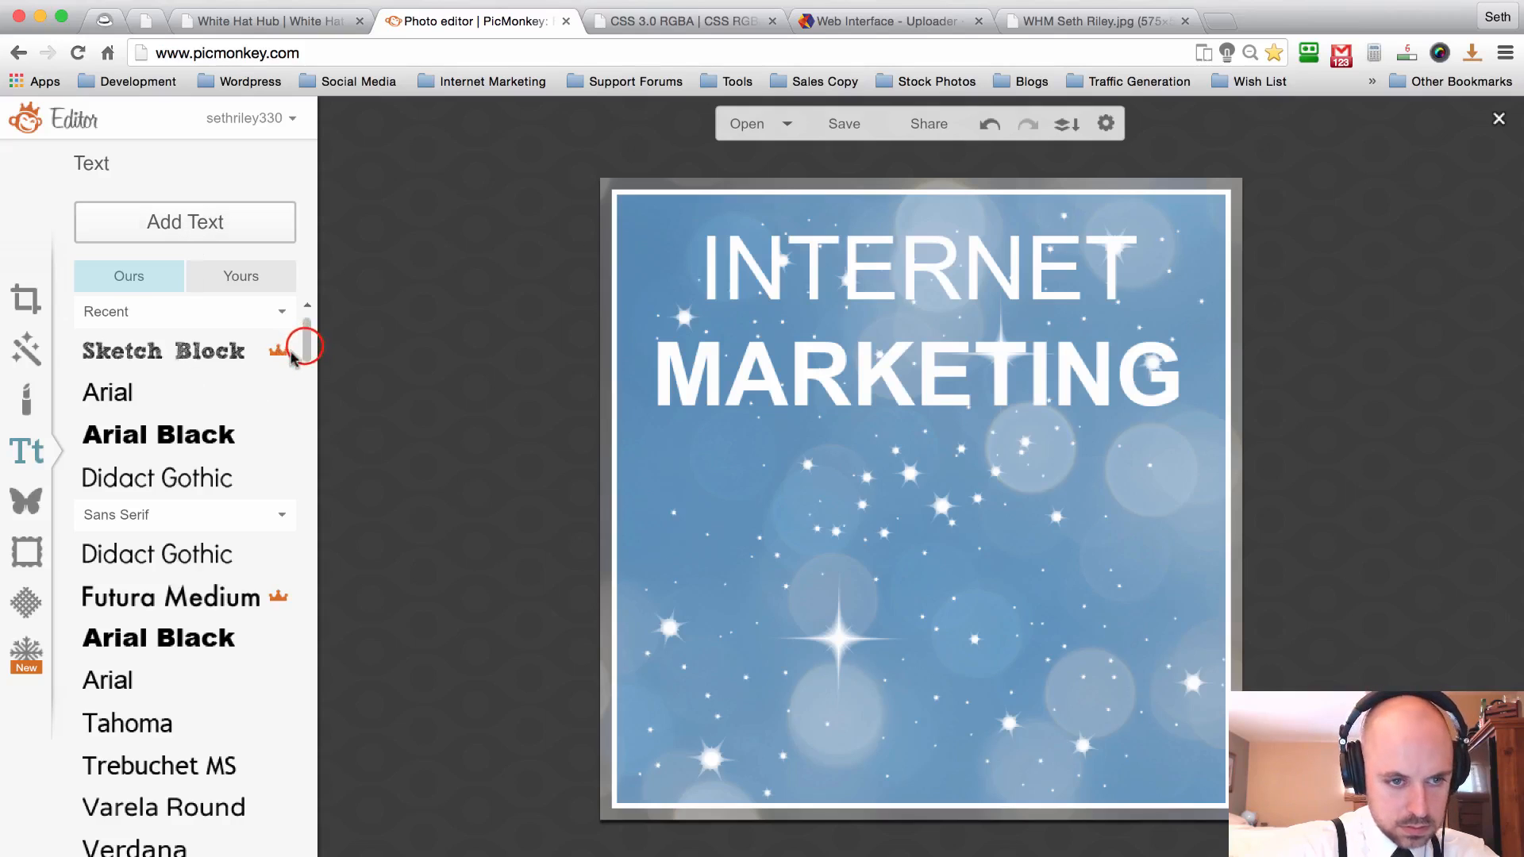
{"action": "left_click_drag", "start_coordinate": [292, 357], "coordinate": [306, 405]}
{"action": "left_click", "coordinate": [178, 415]}
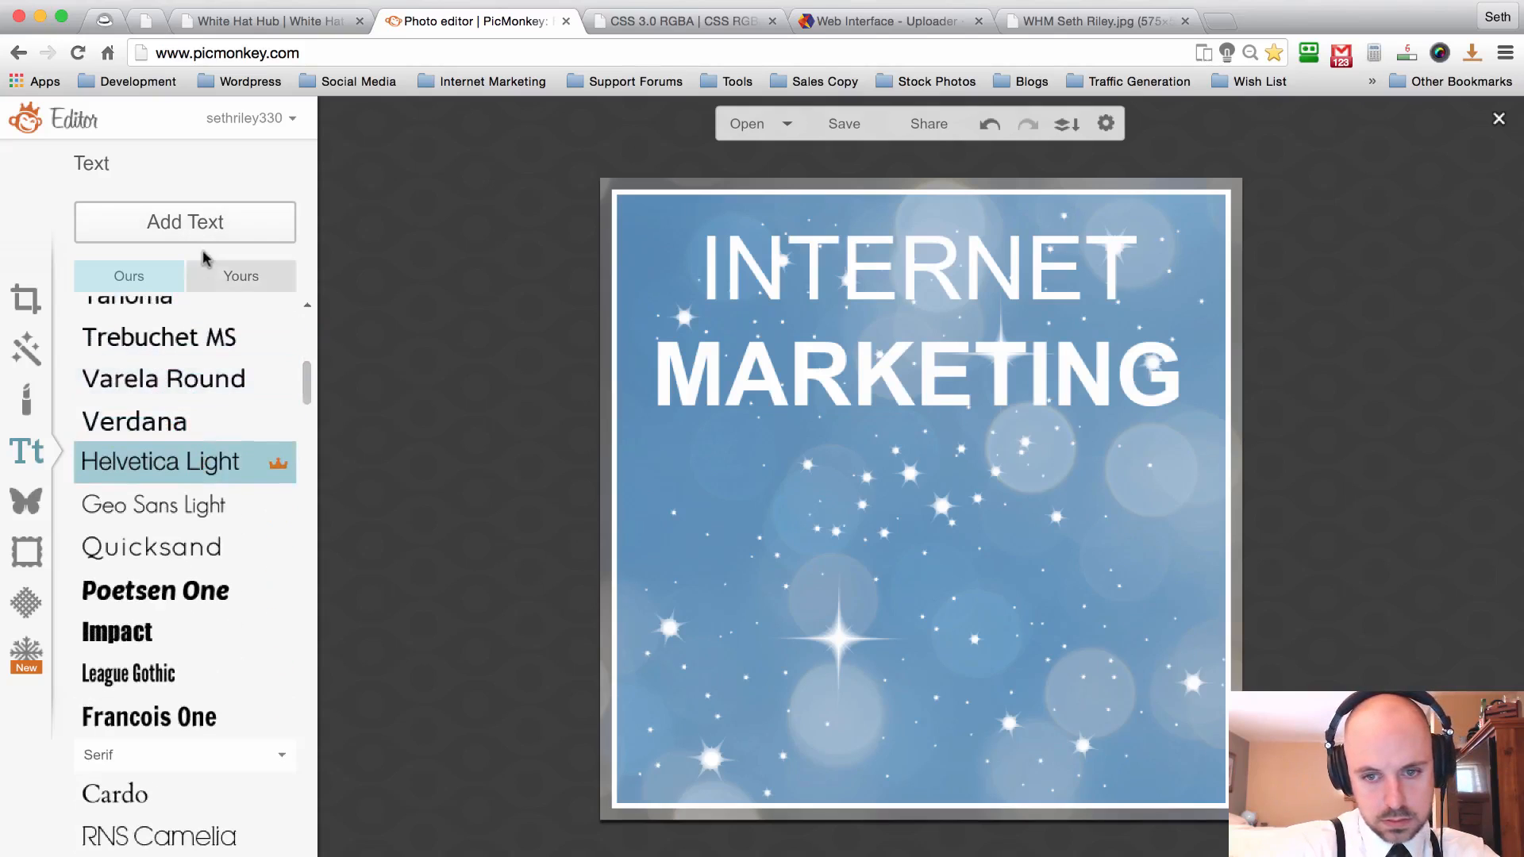
Add a text box reading 'WEB DESIGN & WORDPRESS'.
{"action": "left_click", "coordinate": [202, 224]}
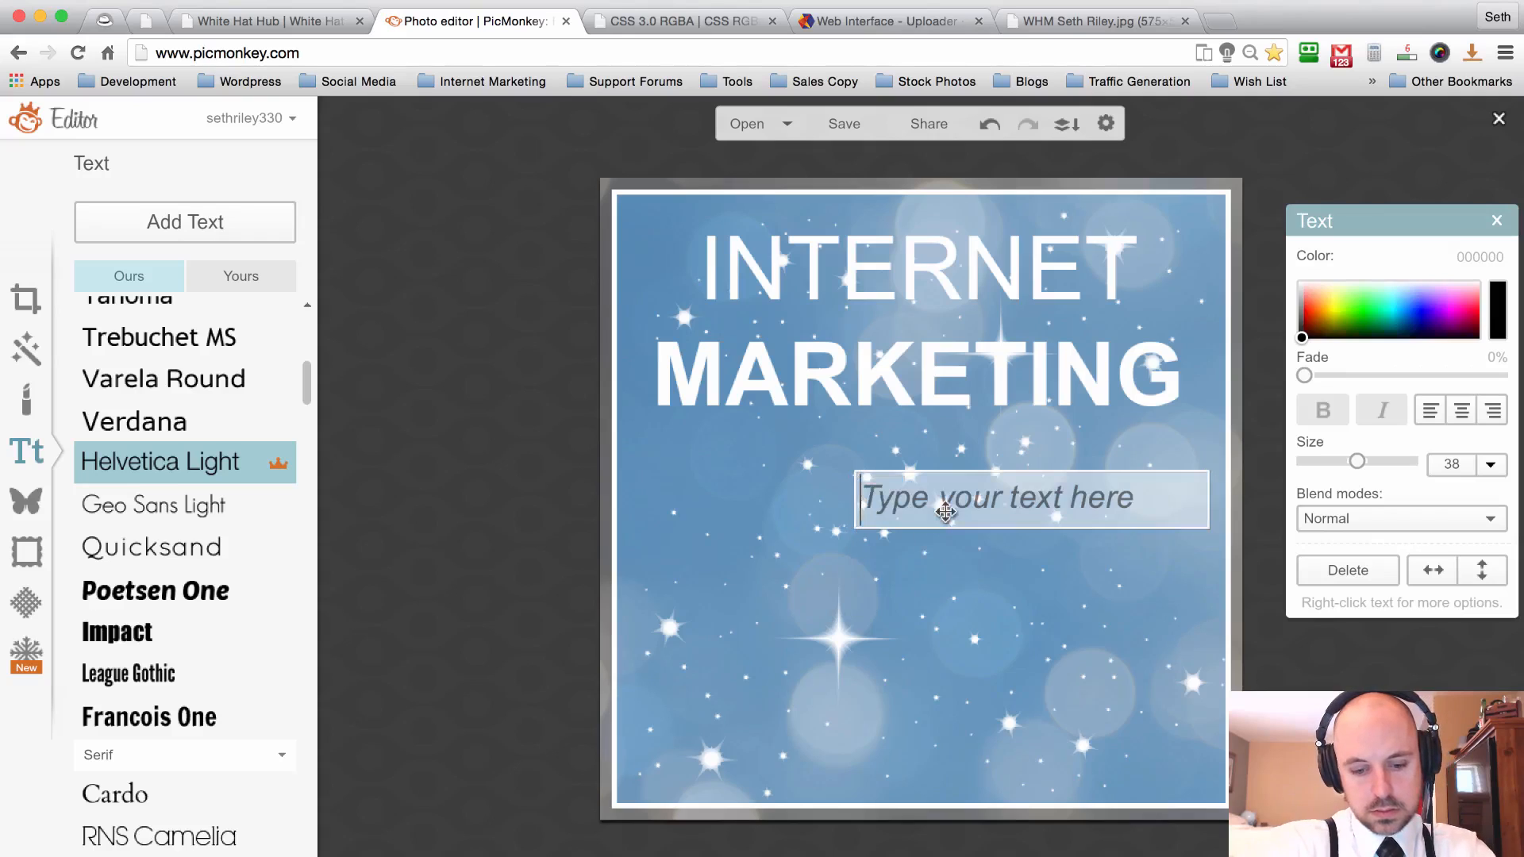
{"action": "type", "text": "WEB DEISGN"}
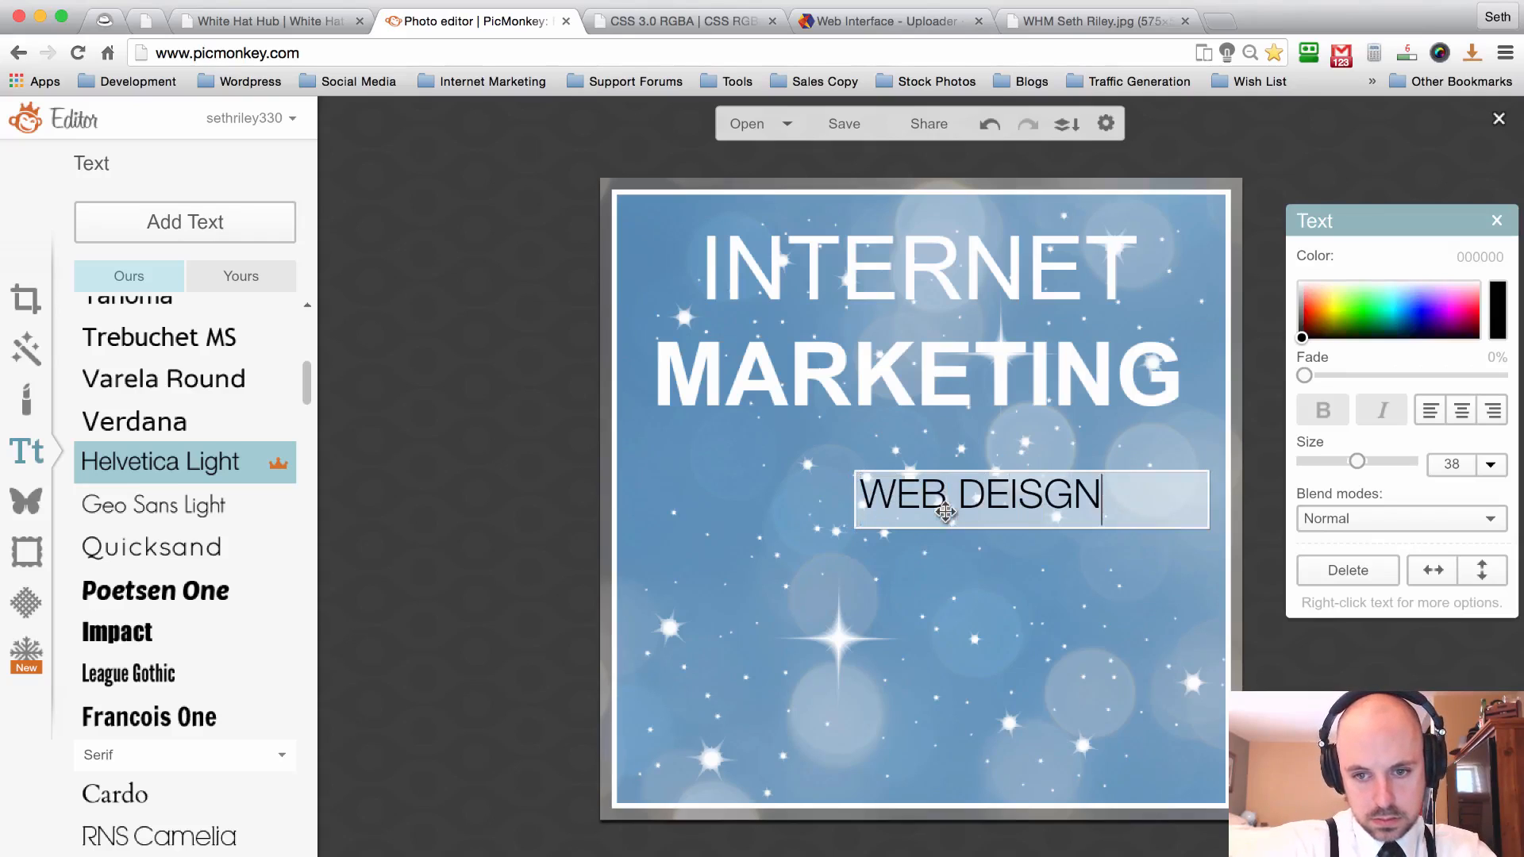
{"action": "key", "text": "BackSpace"}
{"action": "key", "text": "BackSpace"}
{"action": "key", "text": "BackSpace"}
{"action": "key", "text": "BackSpace"}
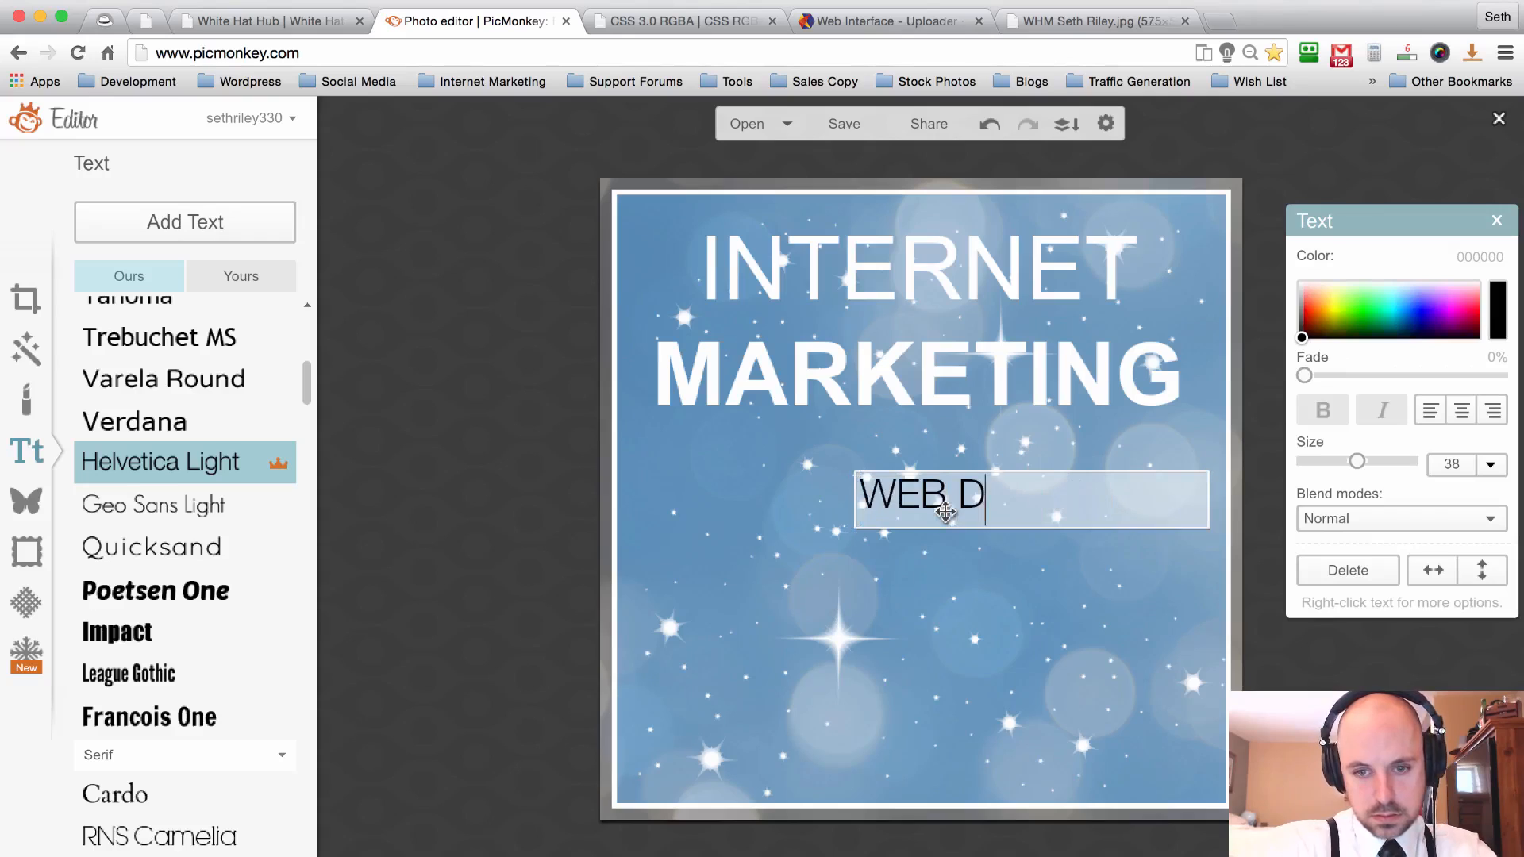
{"action": "type", "text": "SIGN"}
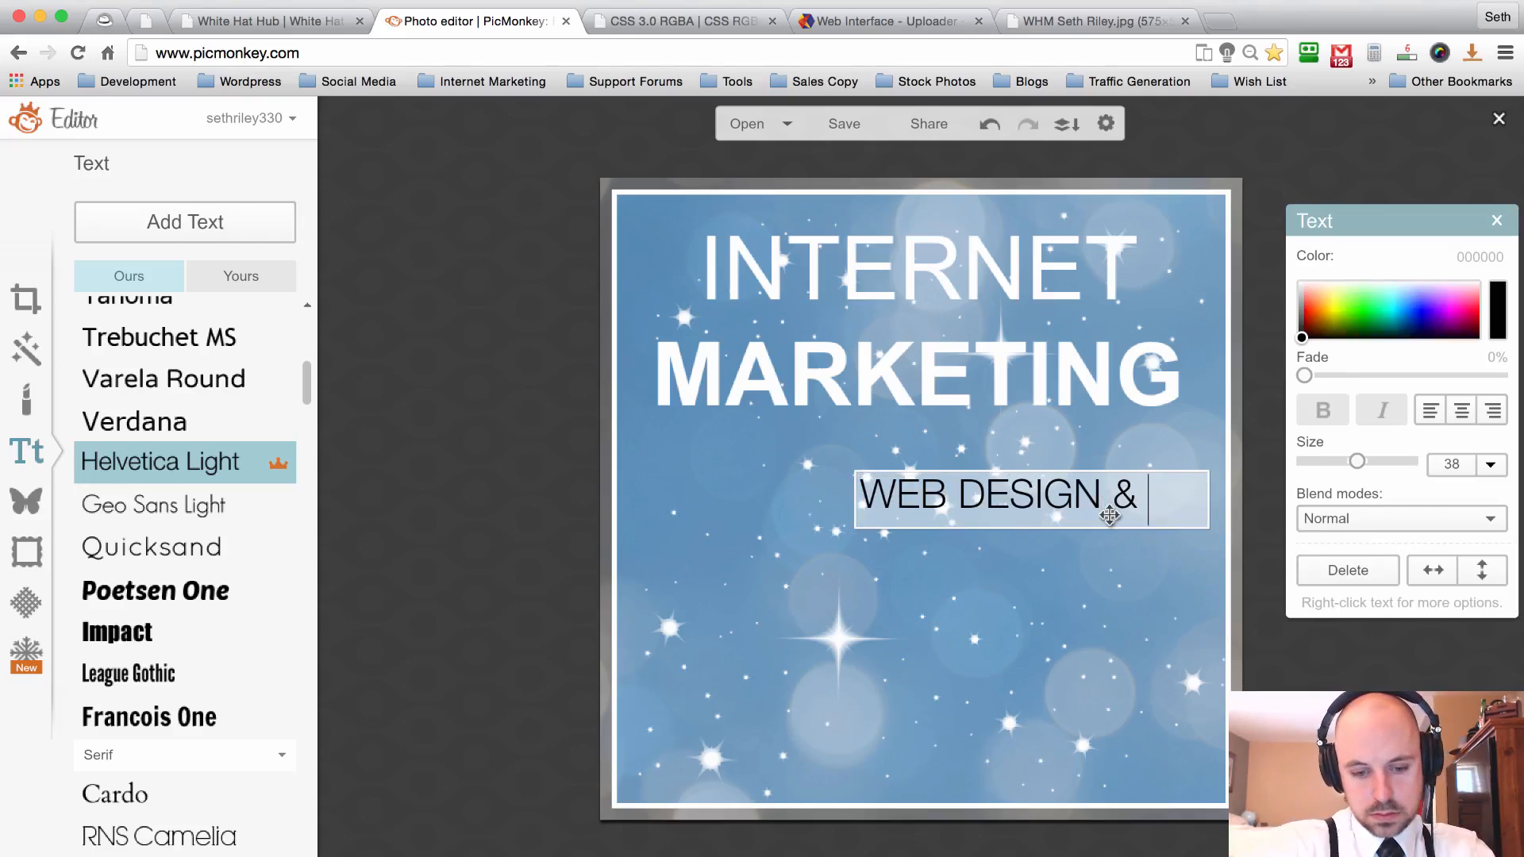
{"action": "type", "text": " & WOrpdress"}
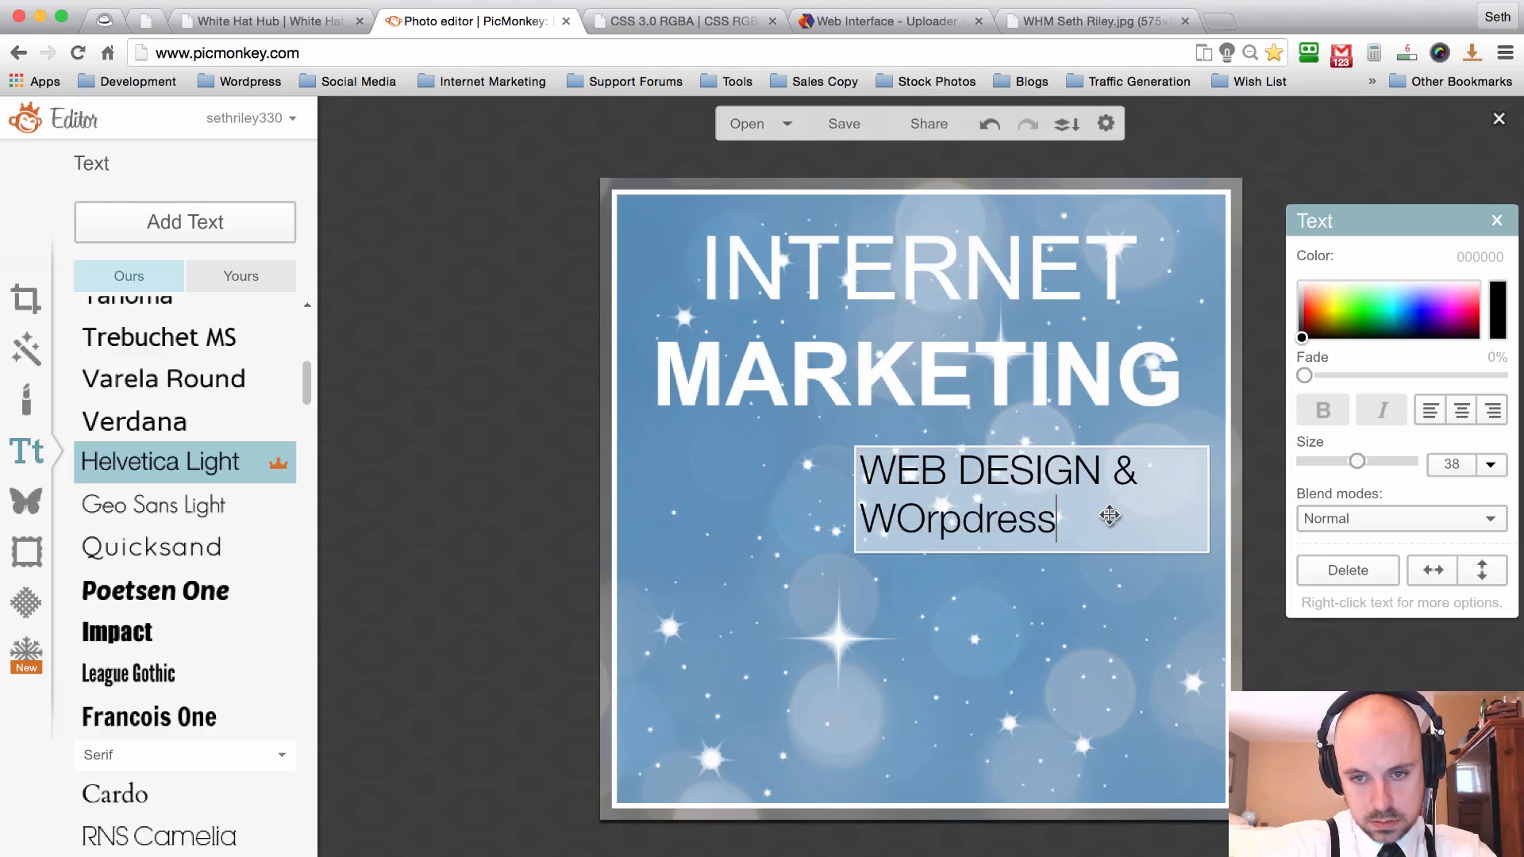
{"action": "key", "text": "BackSpace"}
{"action": "key", "text": "BackSpace"}
{"action": "key", "text": "BackSpace"}
{"action": "key", "text": "BackSpace"}
{"action": "key", "text": "BackSpace"}
{"action": "key", "text": "BackSpace"}
{"action": "key", "text": "BackSpace"}
{"action": "key", "text": "BackSpace"}
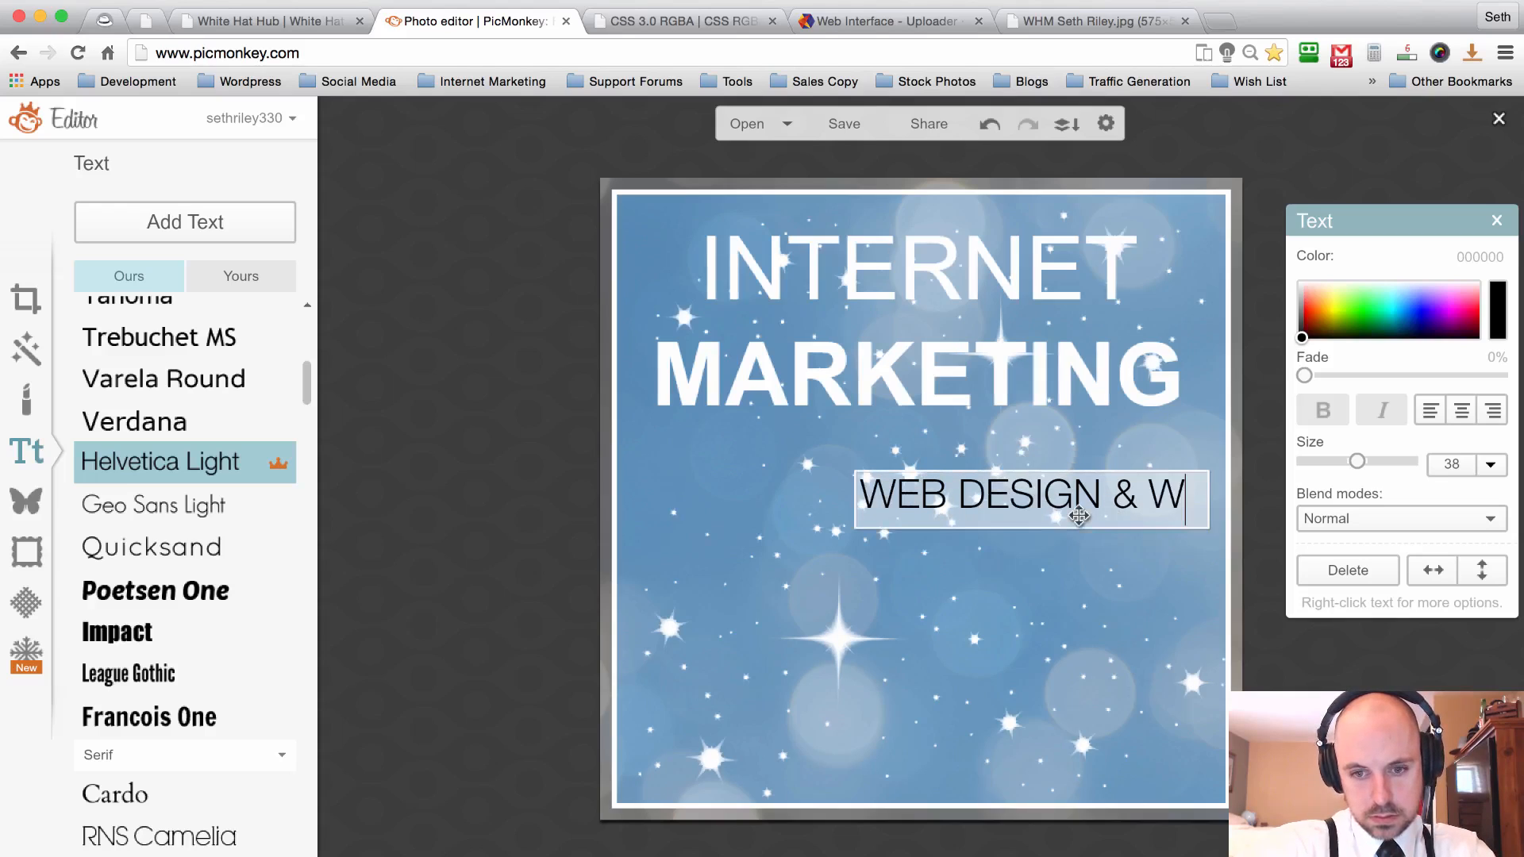
{"action": "type", "text": "ORDPRESS"}
{"action": "left_click", "coordinate": [766, 593]}
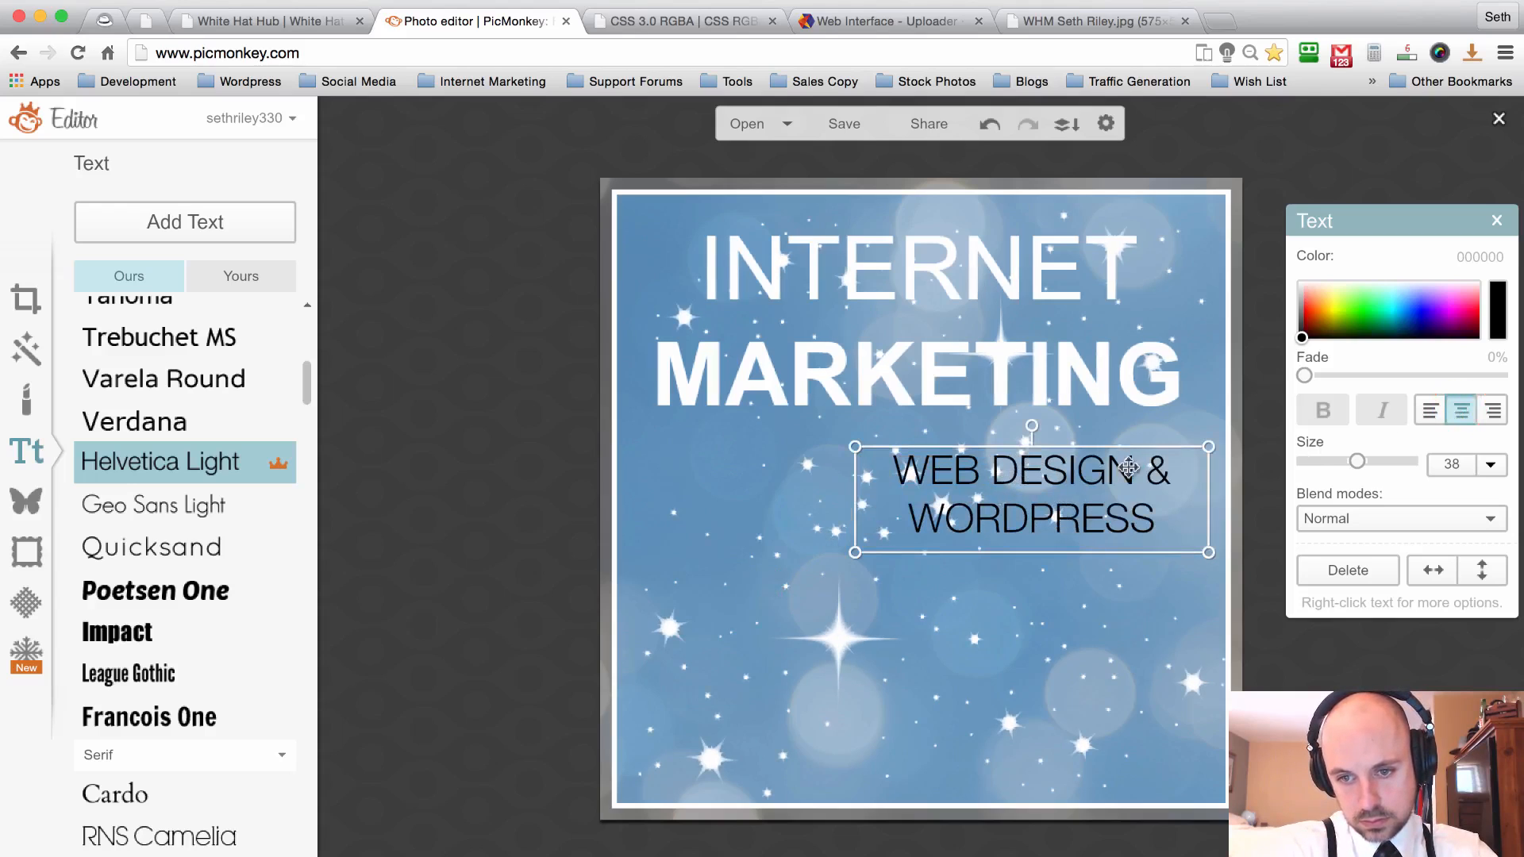
Enlarge the subtitle to size 70 and move it to the bottom of the image.
{"action": "left_click_drag", "start_coordinate": [1084, 552], "coordinate": [1084, 627]}
{"action": "left_click_drag", "start_coordinate": [1006, 585], "coordinate": [907, 755]}
{"action": "left_click", "coordinate": [753, 662]}
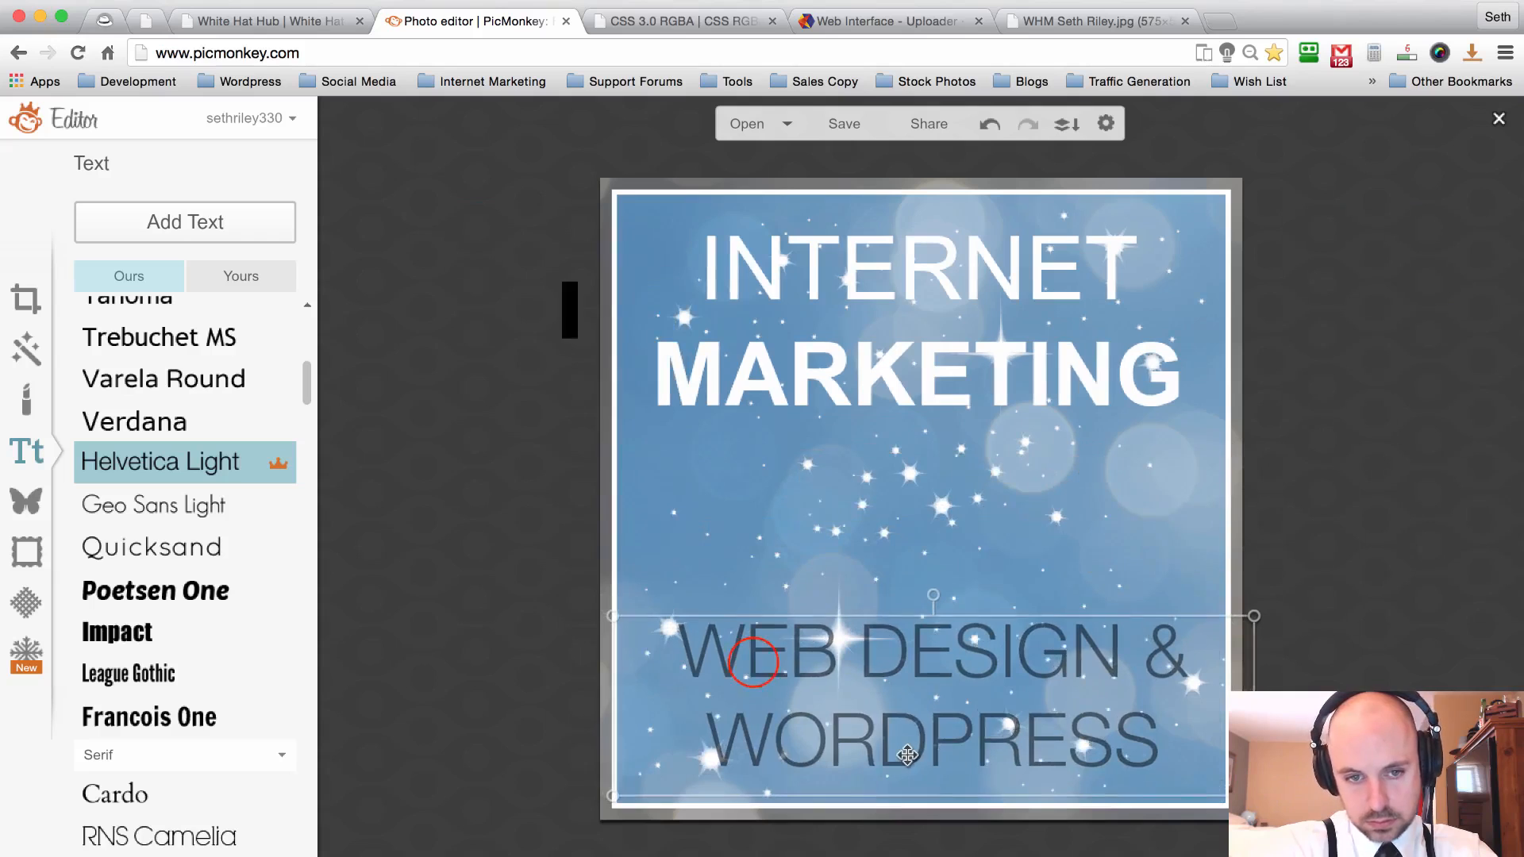
Try bolding WEB and make the whole WEB DESIGN & WORDPRESS text white.
{"action": "double_click", "coordinate": [765, 666]}
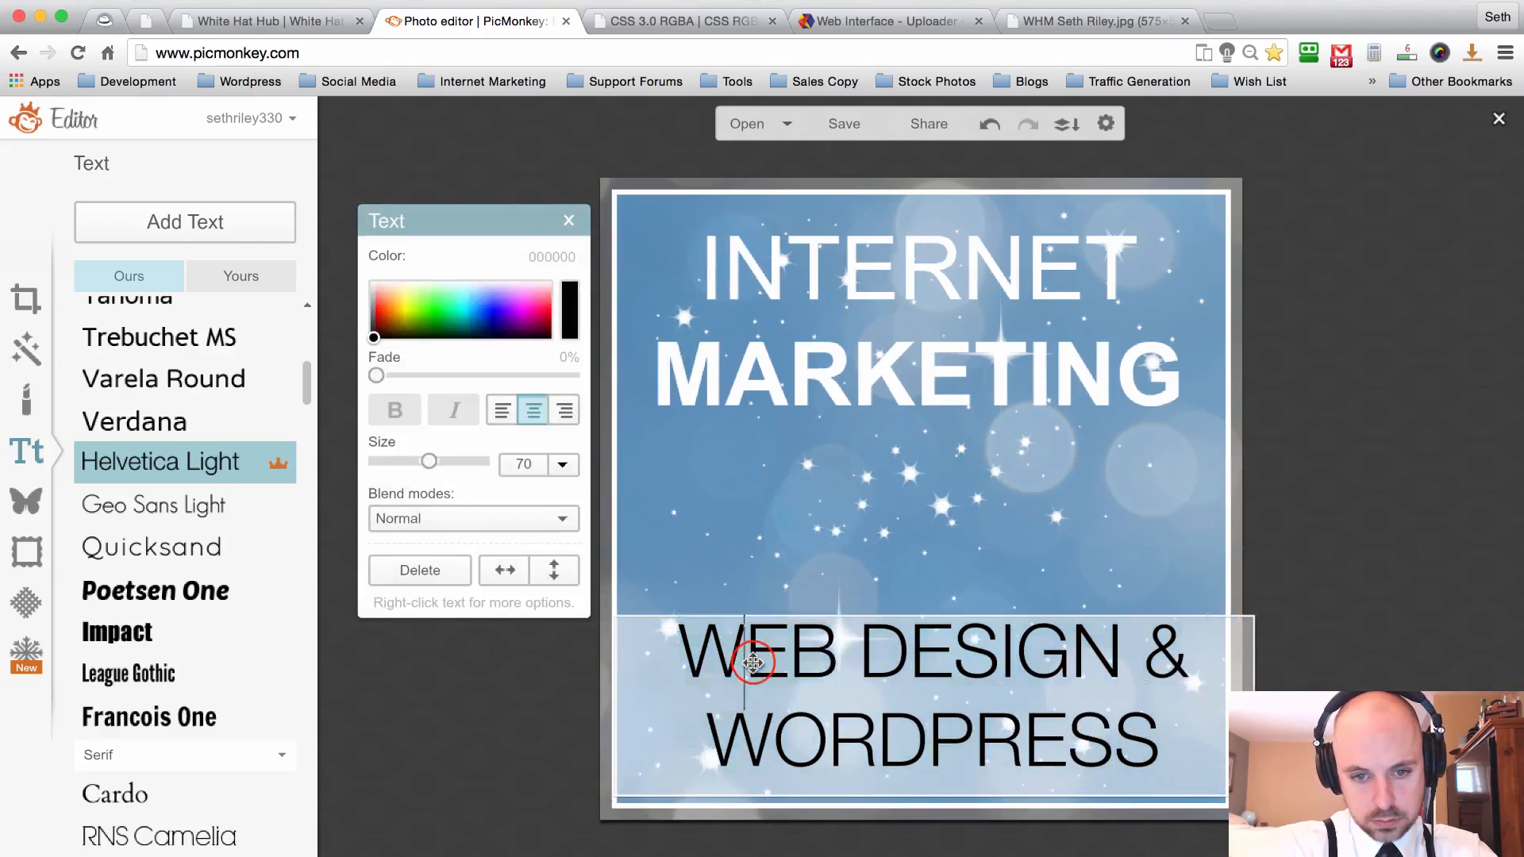
{"action": "left_click", "coordinate": [393, 410]}
{"action": "left_click", "coordinate": [868, 547]}
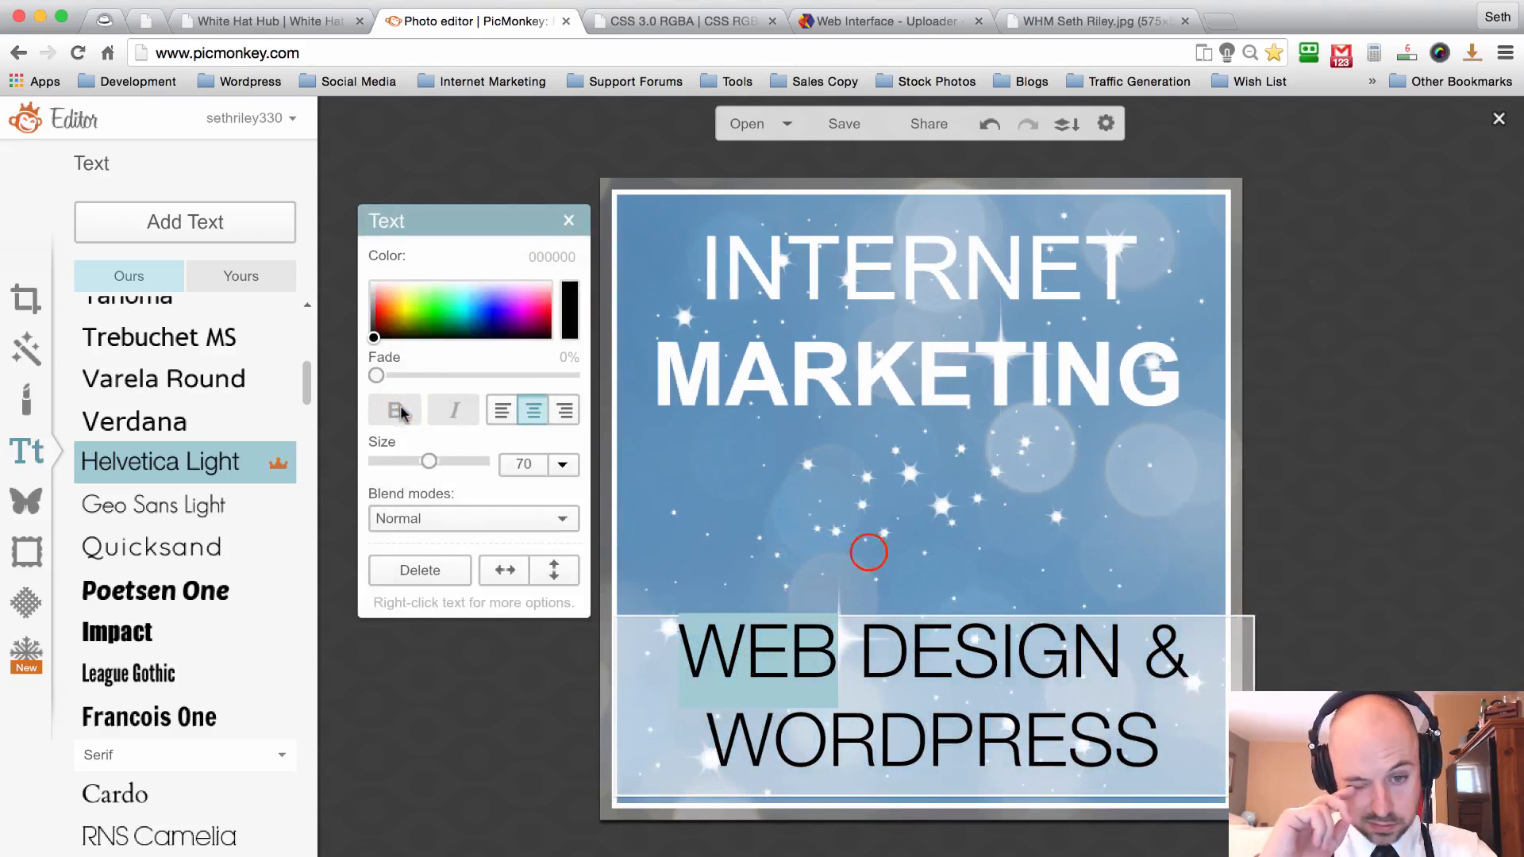
{"action": "triple_click", "coordinate": [848, 679]}
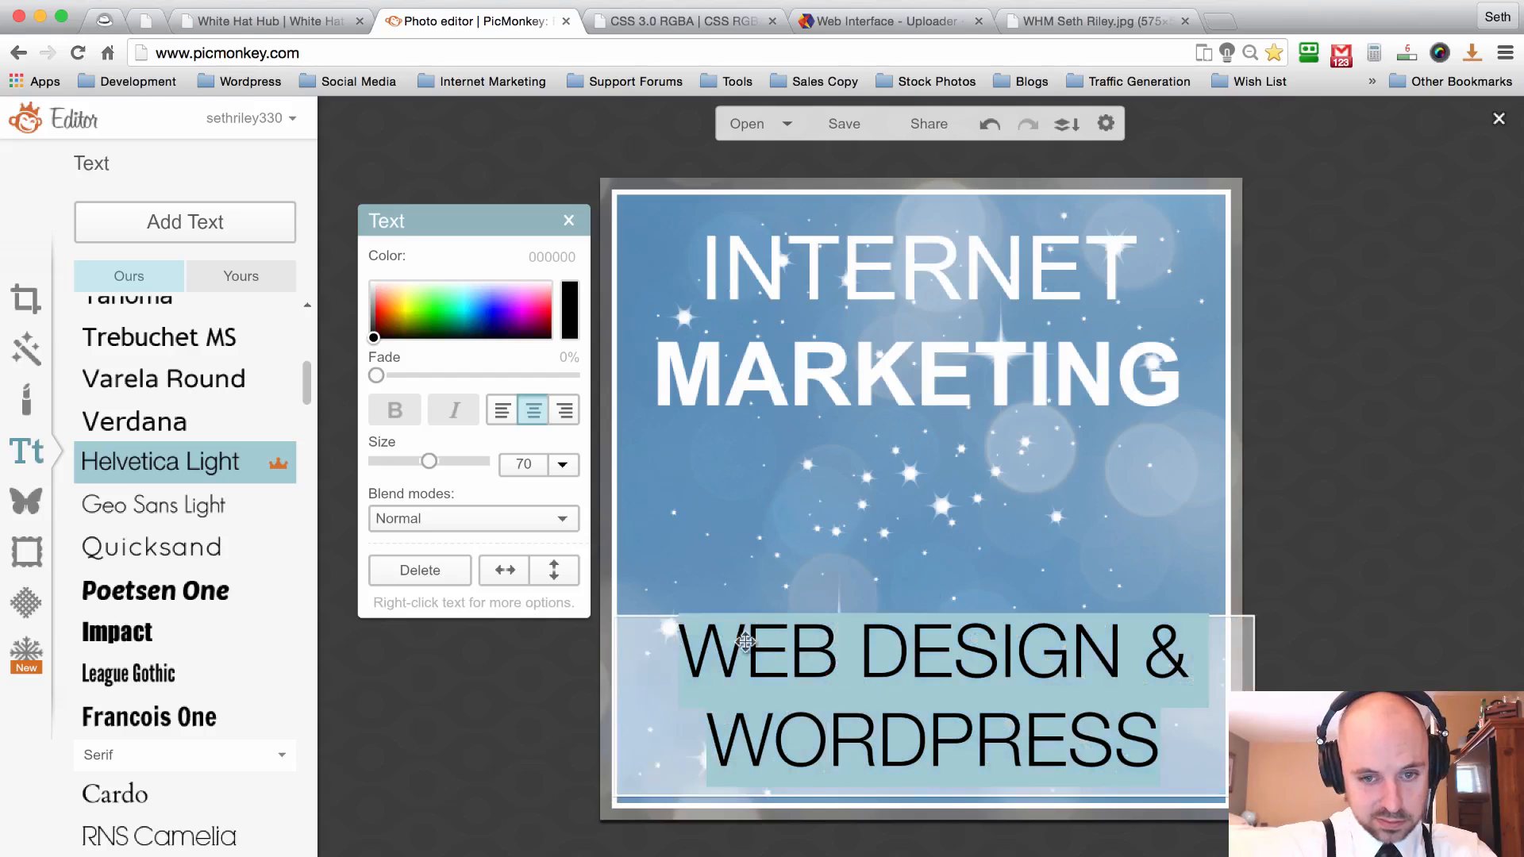
{"action": "left_click", "coordinate": [369, 281]}
{"action": "left_click", "coordinate": [784, 505]}
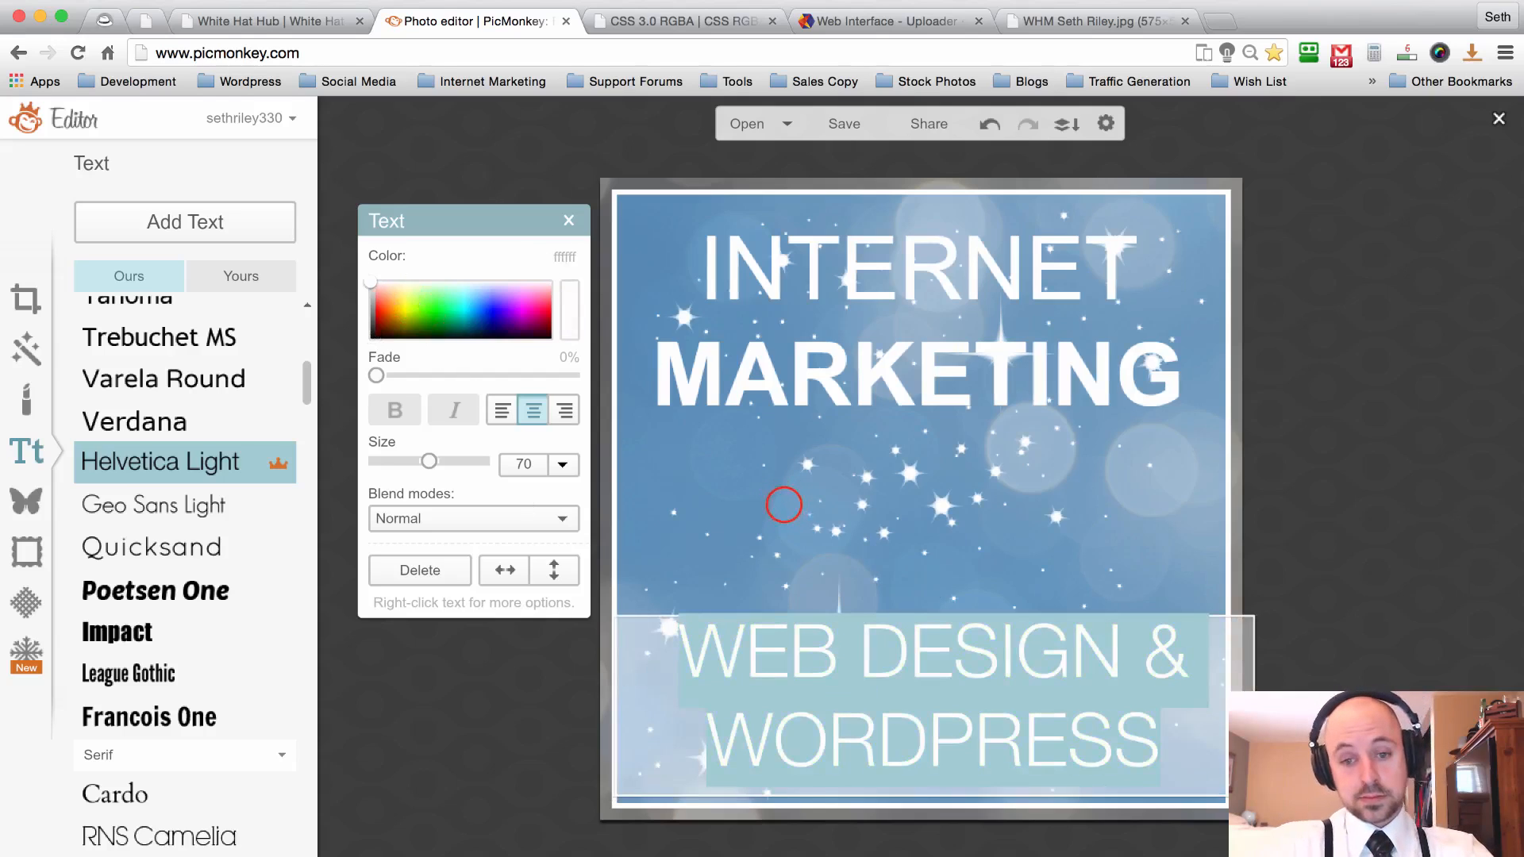
Enlarge the subtitle to size 77 and move it higher, nearer MARKETING.
{"action": "left_click", "coordinate": [825, 616]}
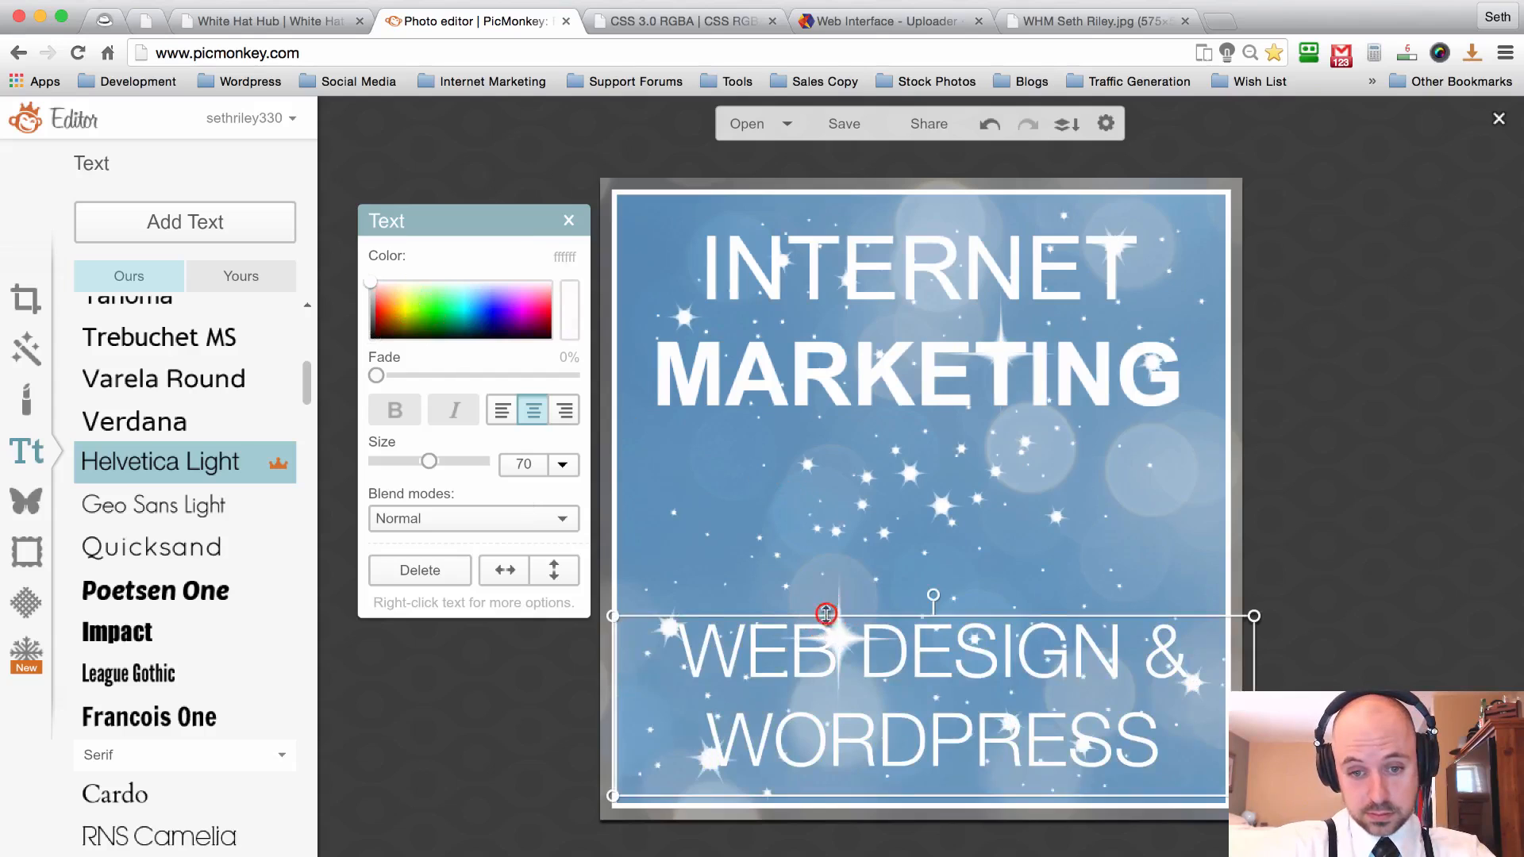
{"action": "left_click_drag", "start_coordinate": [825, 615], "coordinate": [823, 598]}
{"action": "left_click", "coordinate": [832, 690]}
{"action": "left_click_drag", "start_coordinate": [832, 690], "coordinate": [820, 642]}
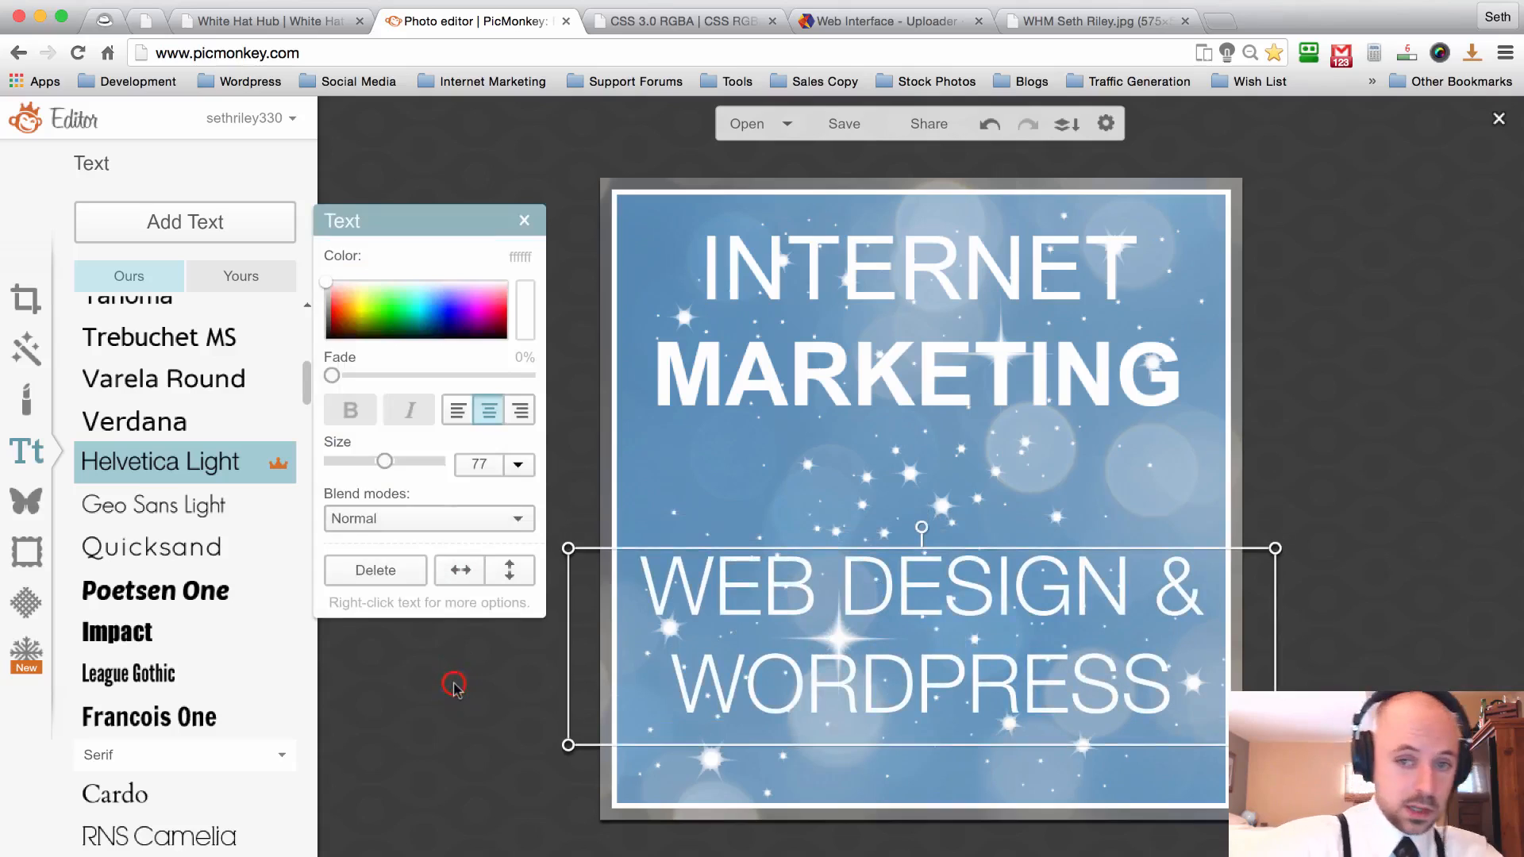
{"action": "left_click", "coordinate": [452, 683]}
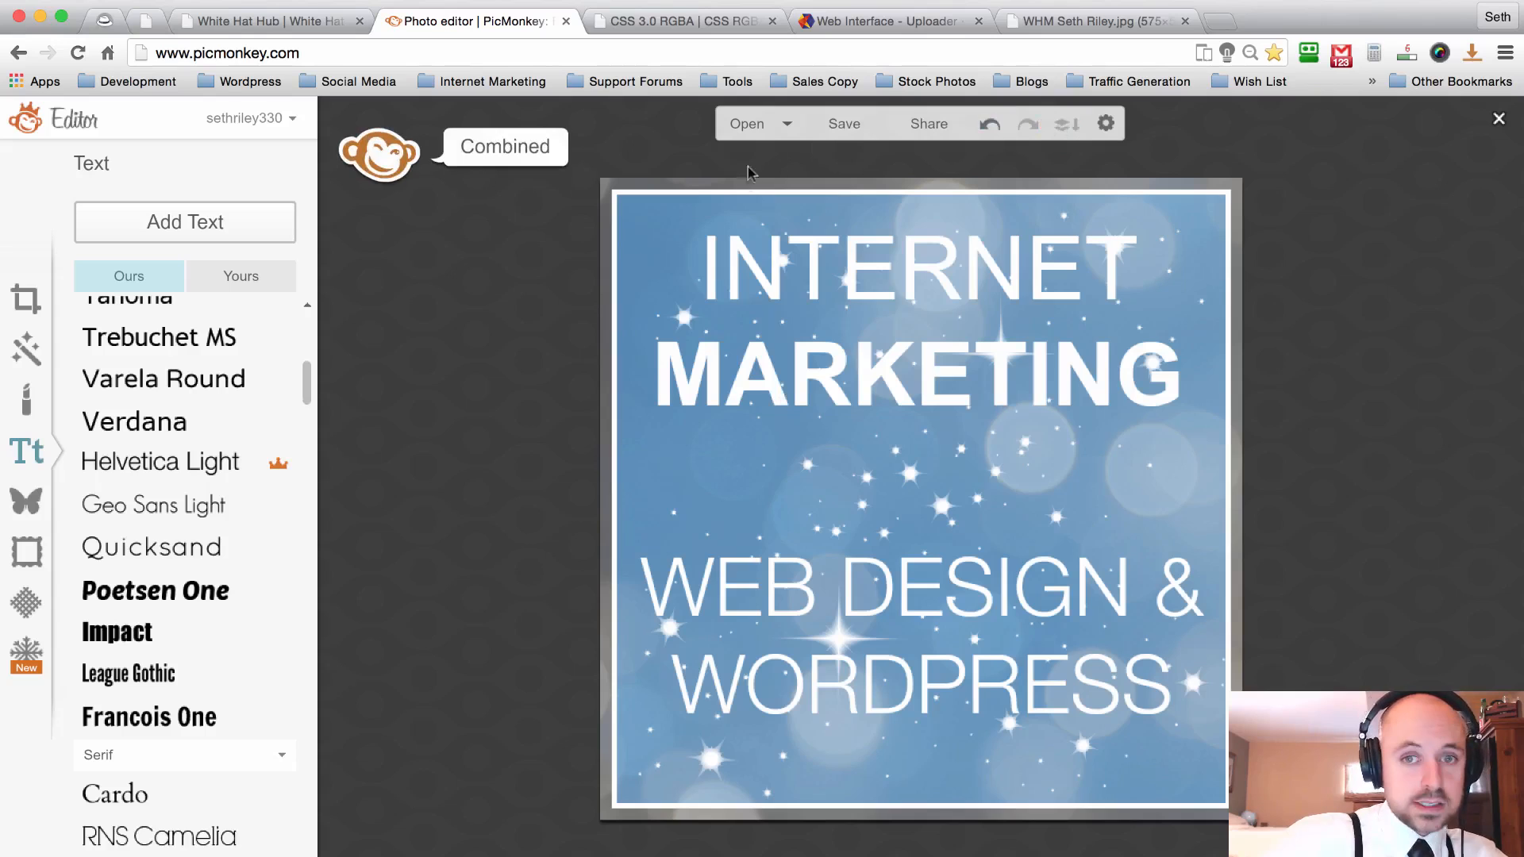
Save the 607×607 graphic to Downloads as 'IM WHM' JPG at top quality.
{"action": "left_click", "coordinate": [827, 126]}
{"action": "left_click", "coordinate": [49, 216]}
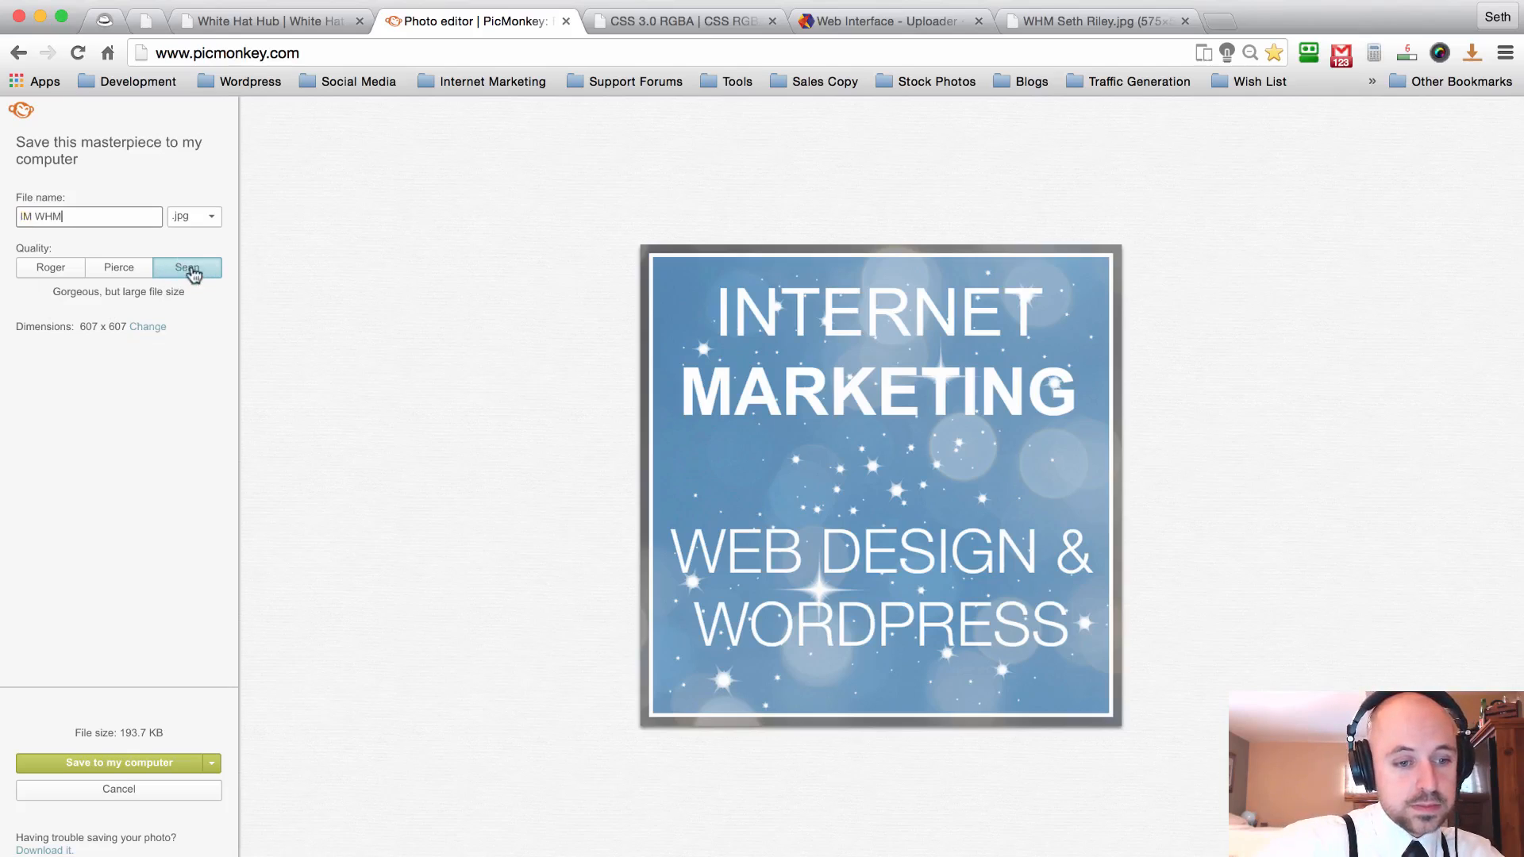
{"action": "left_click", "coordinate": [110, 762]}
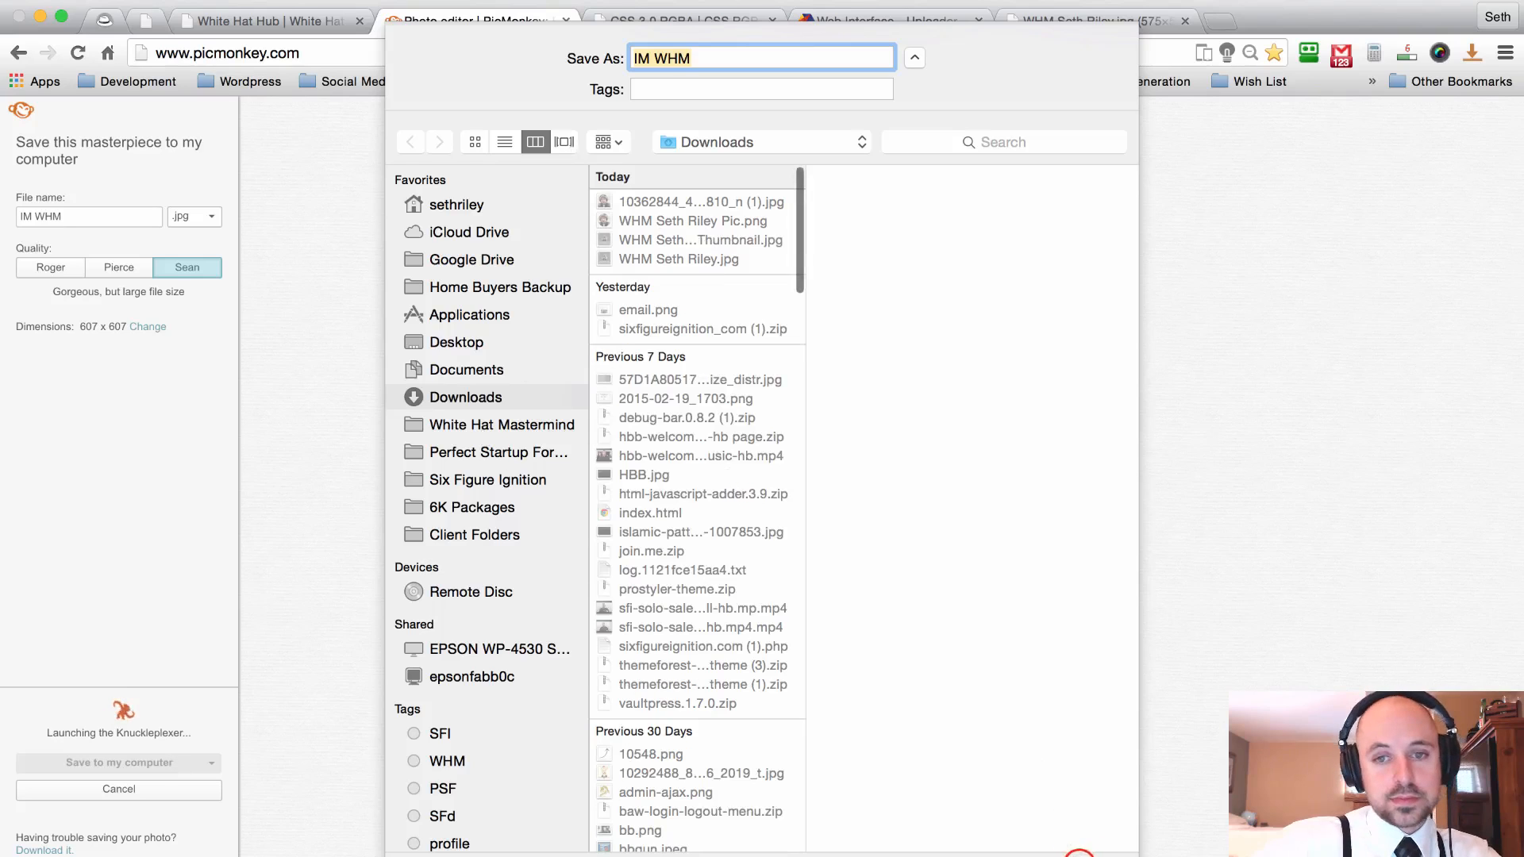
{"action": "left_click", "coordinate": [1088, 812]}
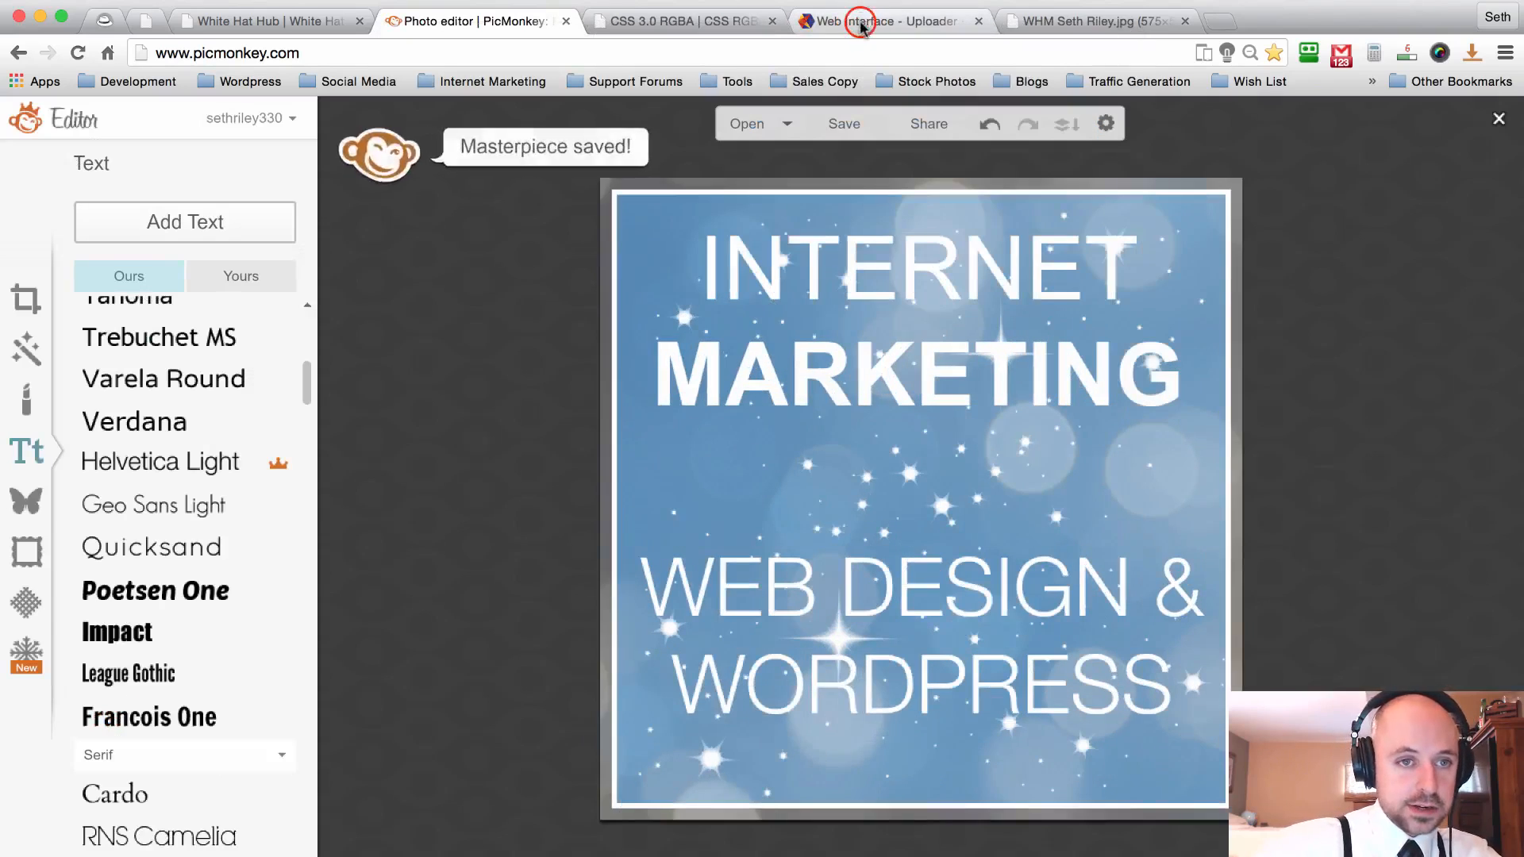
{"action": "left_click", "coordinate": [861, 21]}
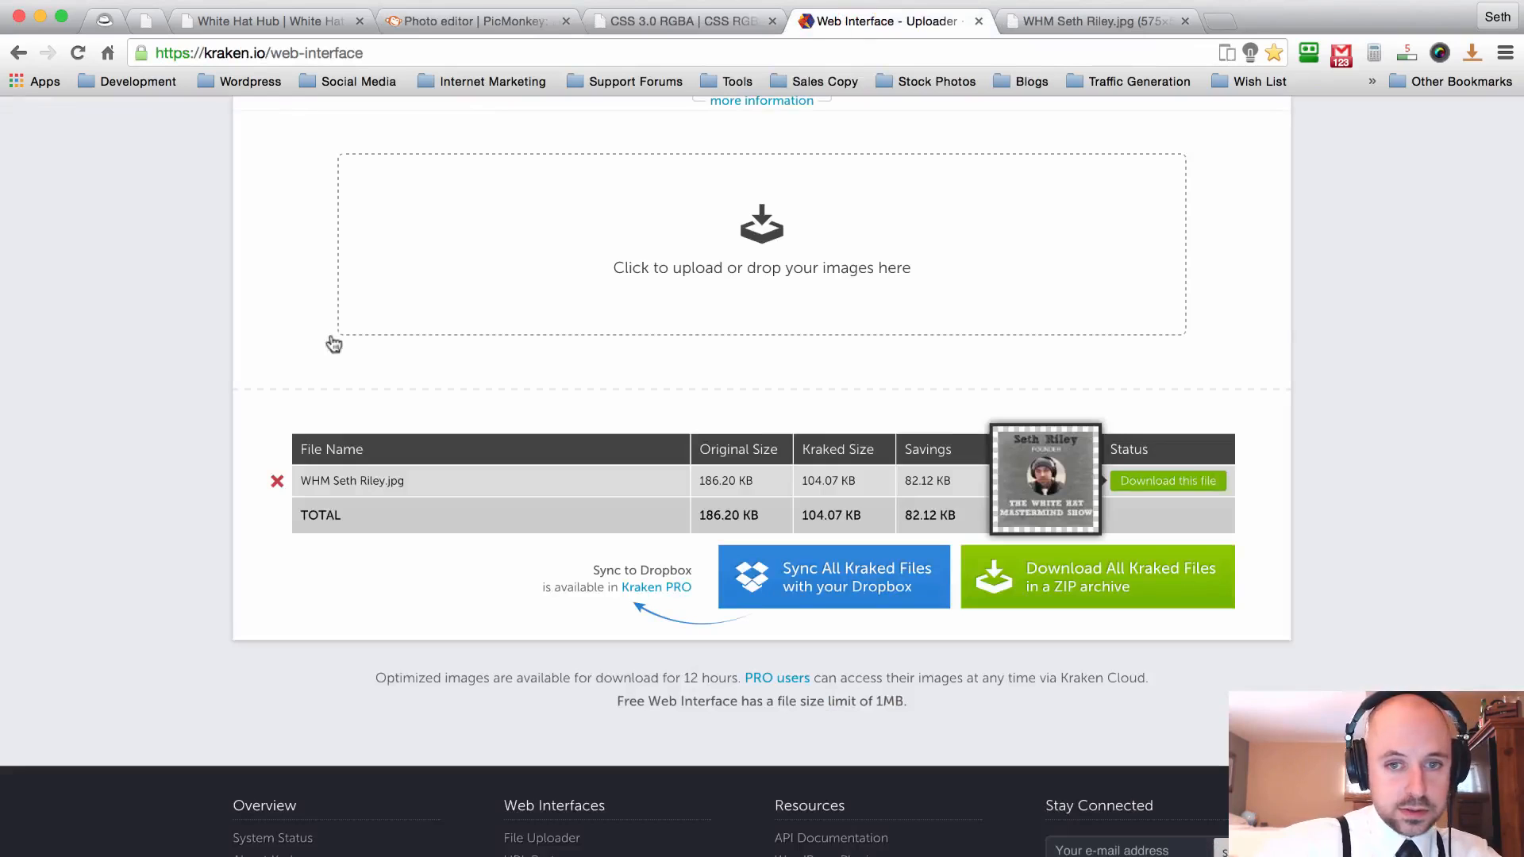
Compress IM WHM.jpg in Kraken.io from 193.72 KB to 88.04 KB and open the result.
{"action": "scroll", "coordinate": [121, 460], "scroll_direction": "up", "scroll_amount": 10}
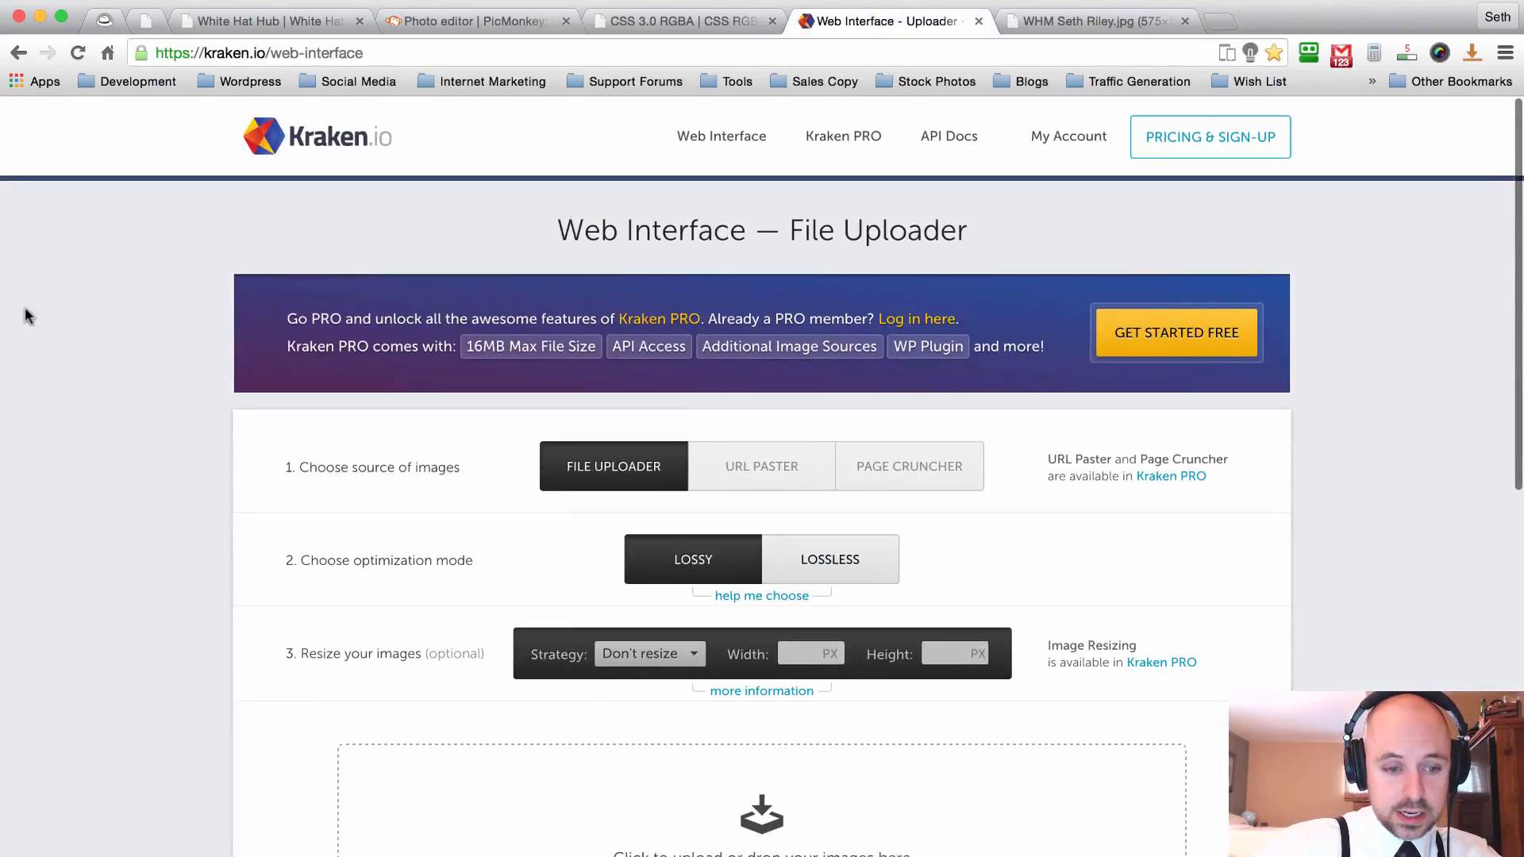
{"action": "scroll", "coordinate": [25, 309], "scroll_direction": "down", "scroll_amount": 3}
{"action": "left_click", "coordinate": [810, 711]}
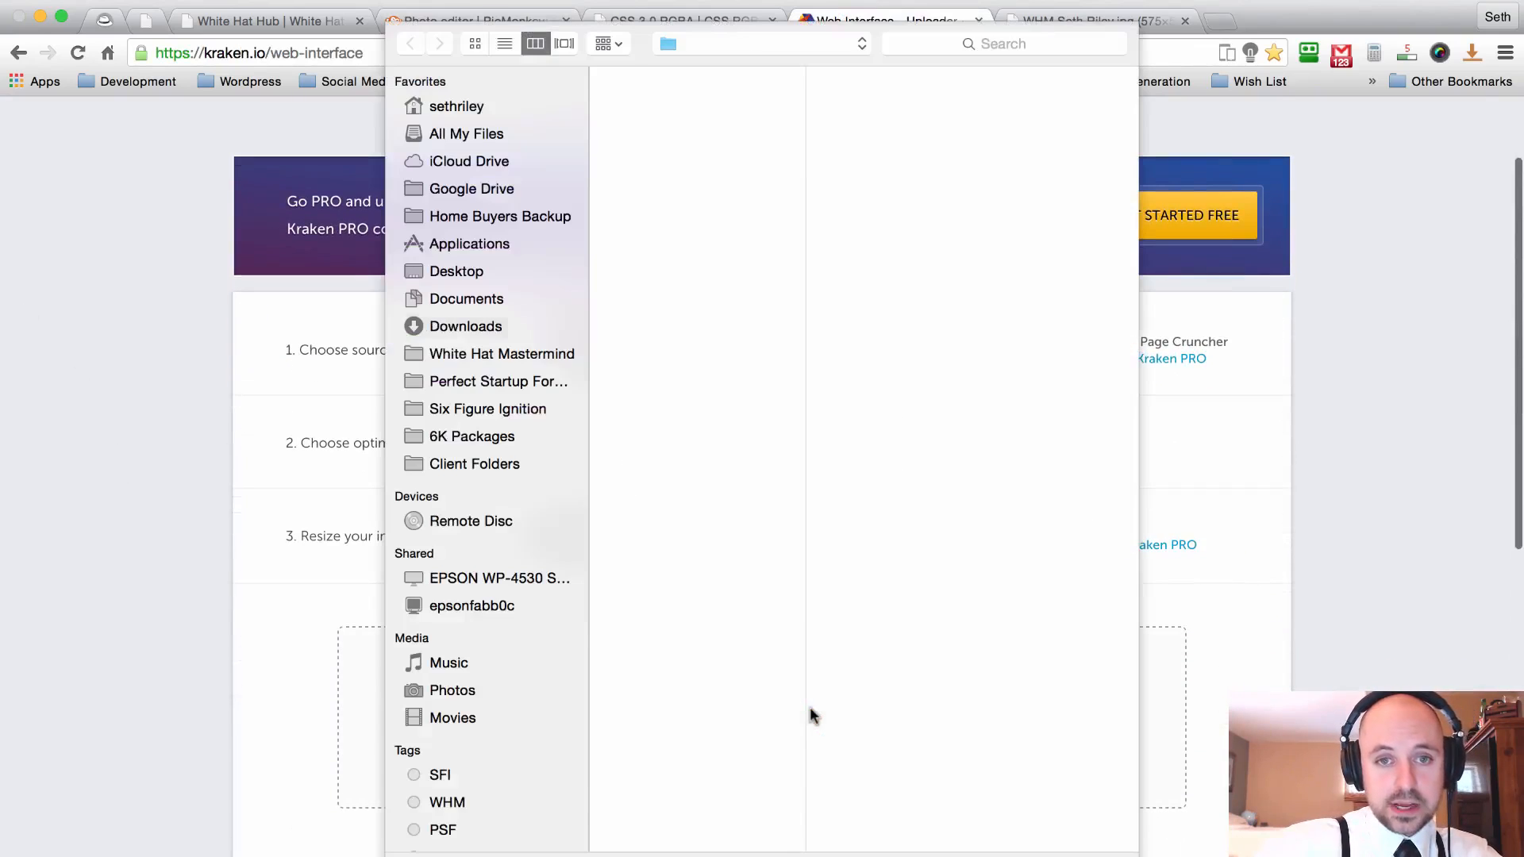
{"action": "left_click", "coordinate": [647, 122]}
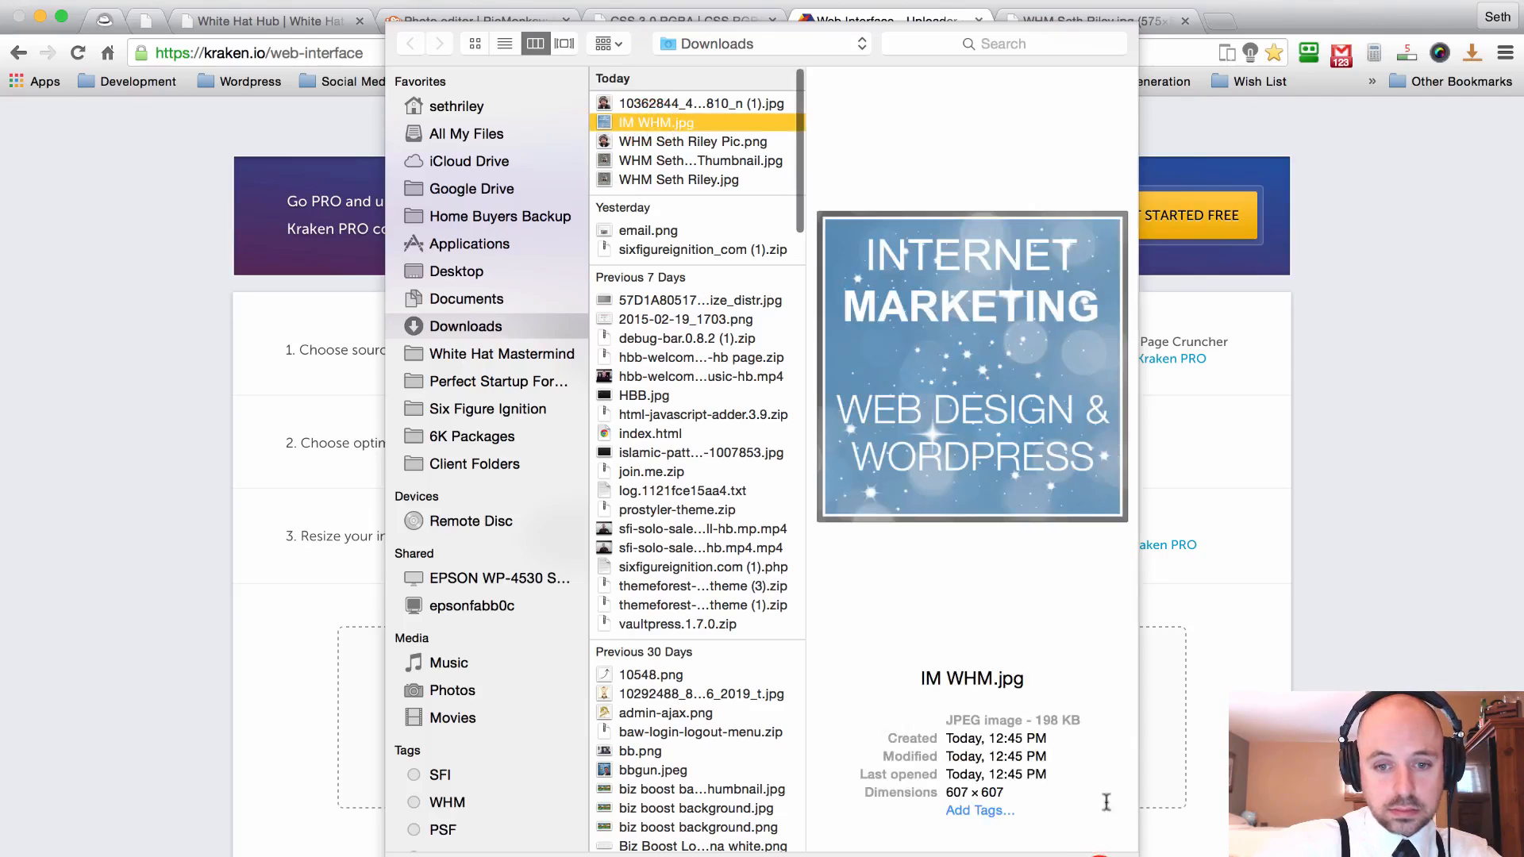
{"action": "left_click", "coordinate": [1099, 854]}
{"action": "scroll", "coordinate": [1325, 470], "scroll_direction": "down", "scroll_amount": 5}
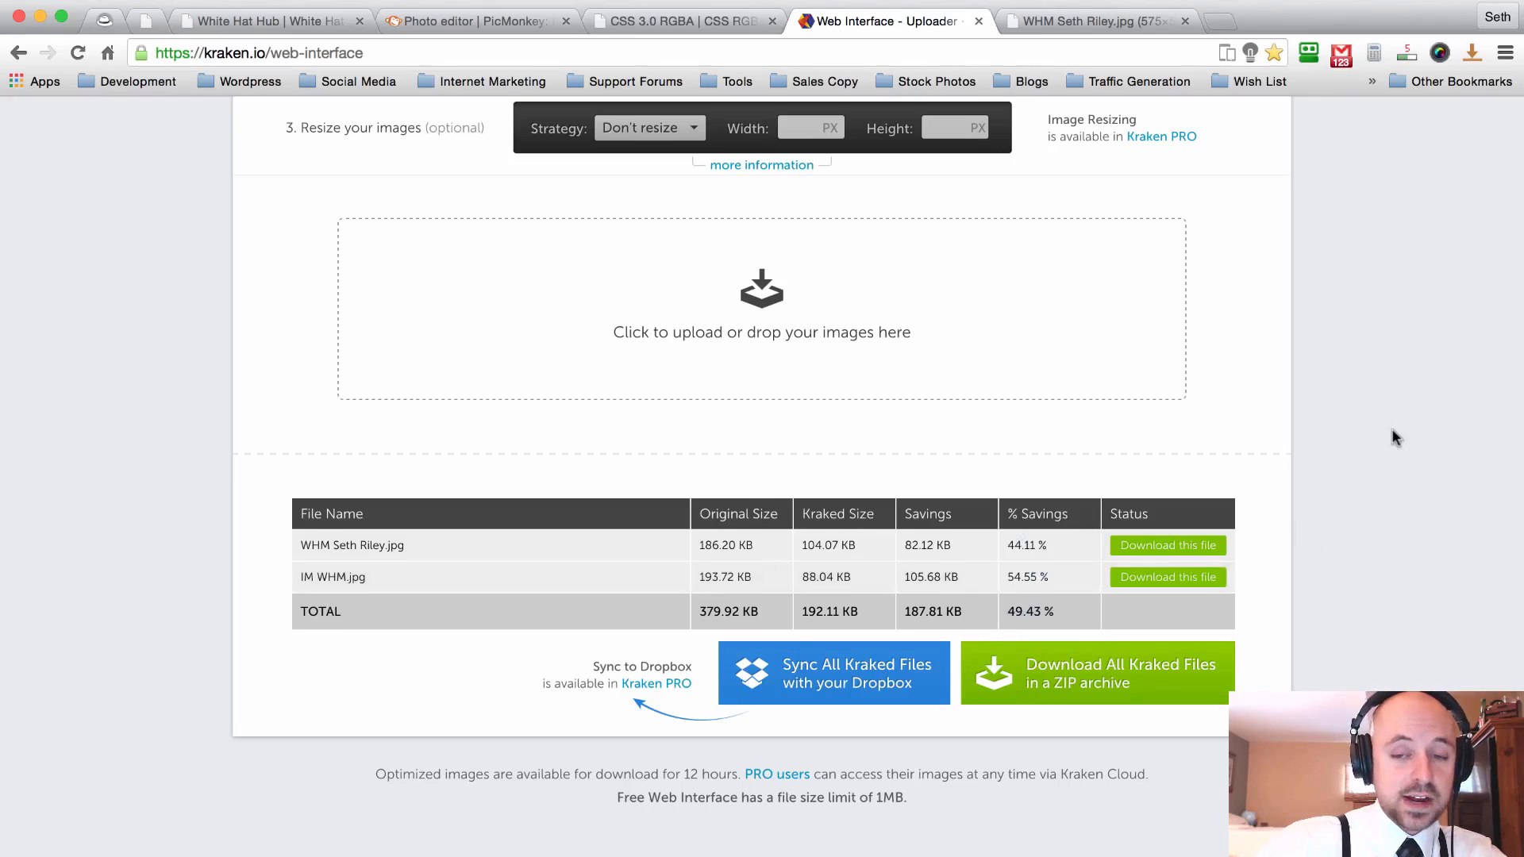
{"action": "scroll", "coordinate": [1393, 435], "scroll_direction": "down", "scroll_amount": 1}
{"action": "scroll", "coordinate": [1396, 438], "scroll_direction": "down", "scroll_amount": 1}
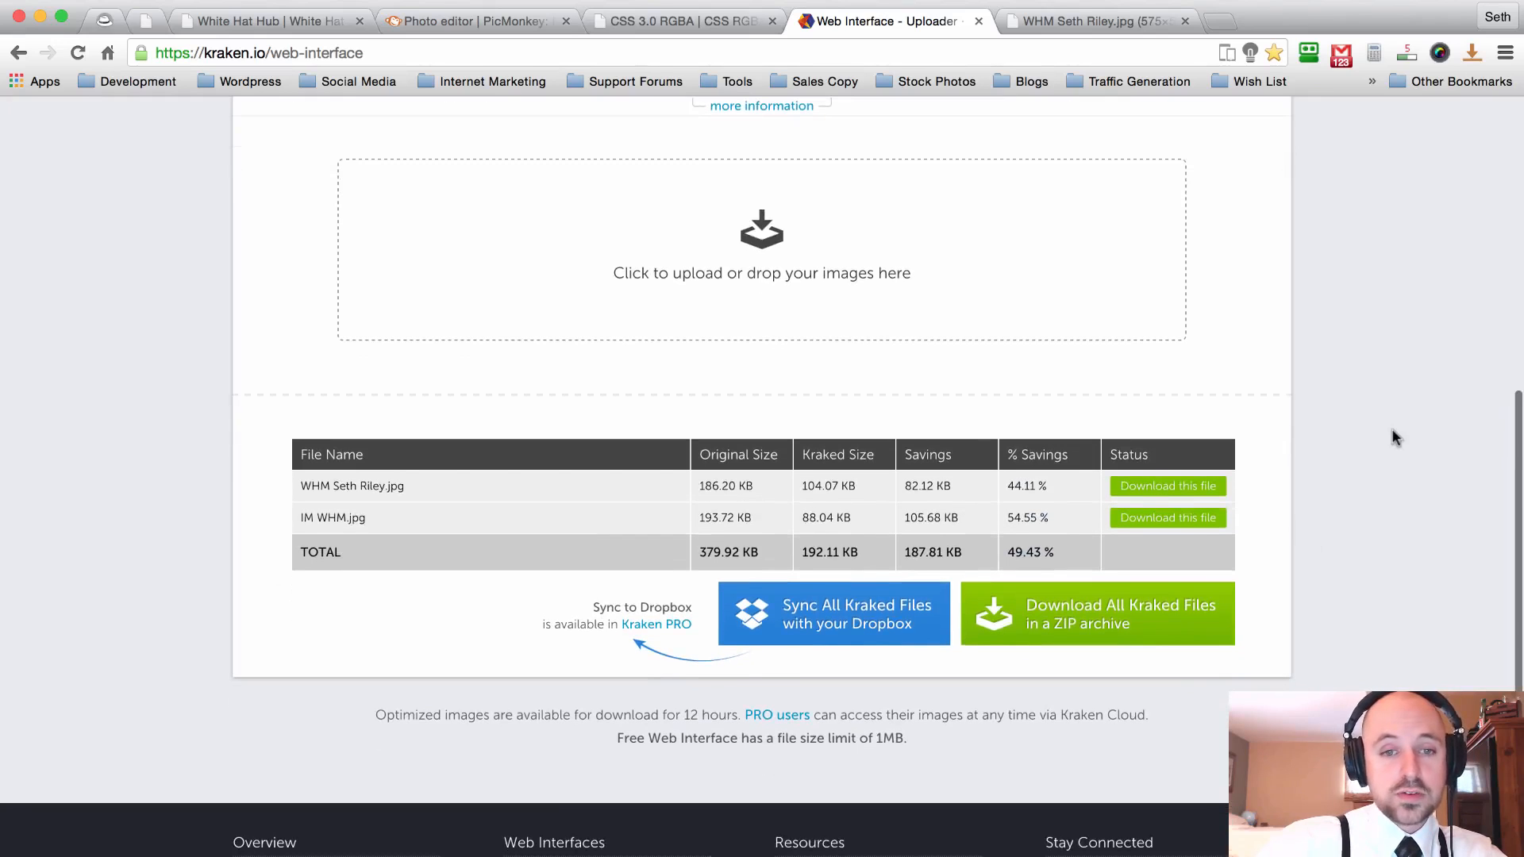
{"action": "left_click", "coordinate": [1169, 518]}
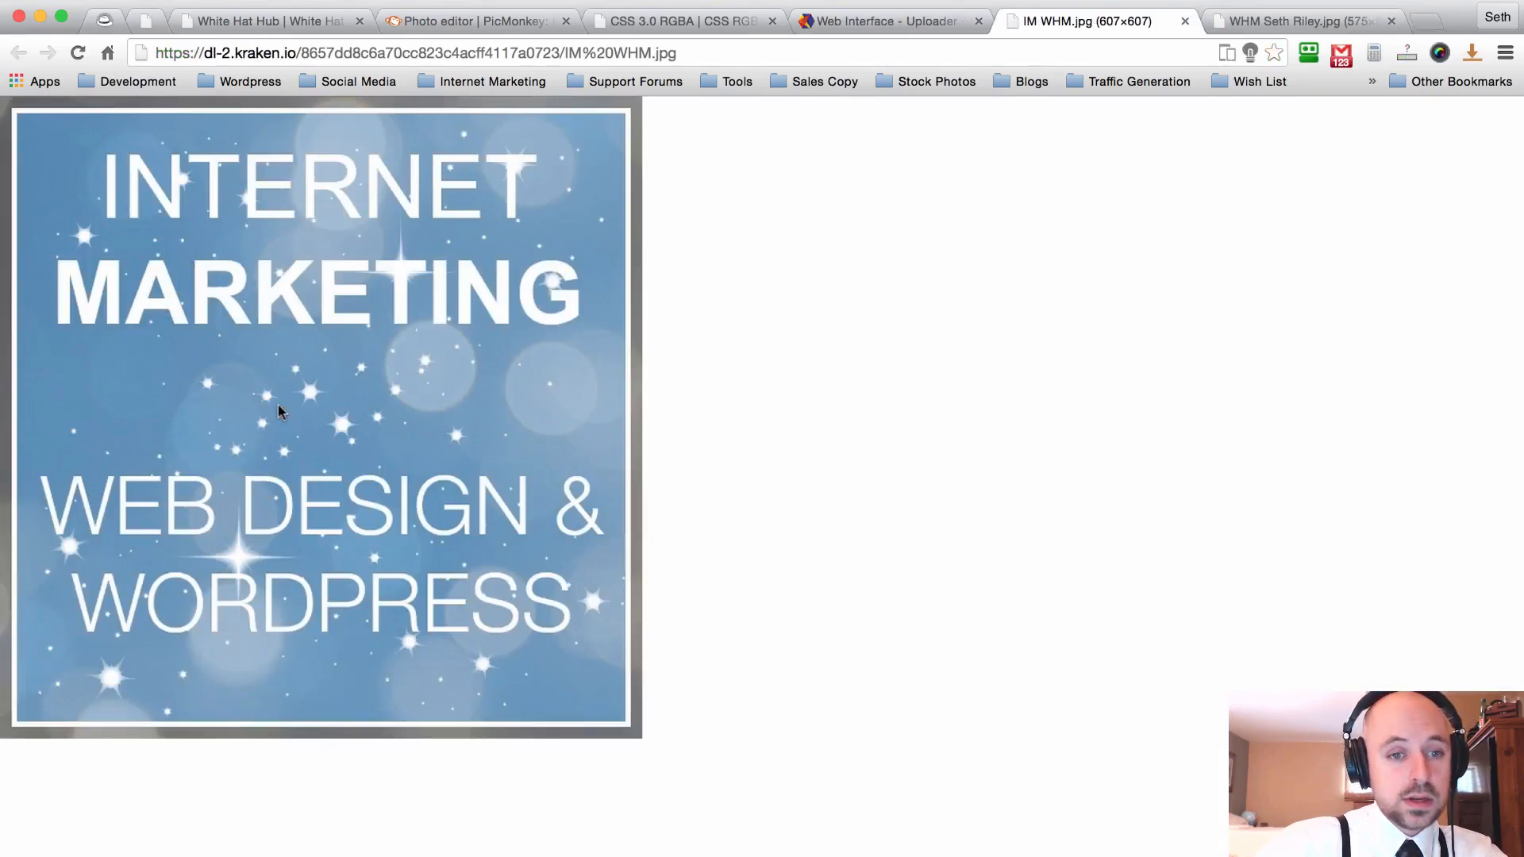
Save the optimised image to Downloads as 'IM WHM Thumbnail'.
{"action": "right_click", "coordinate": [316, 398]}
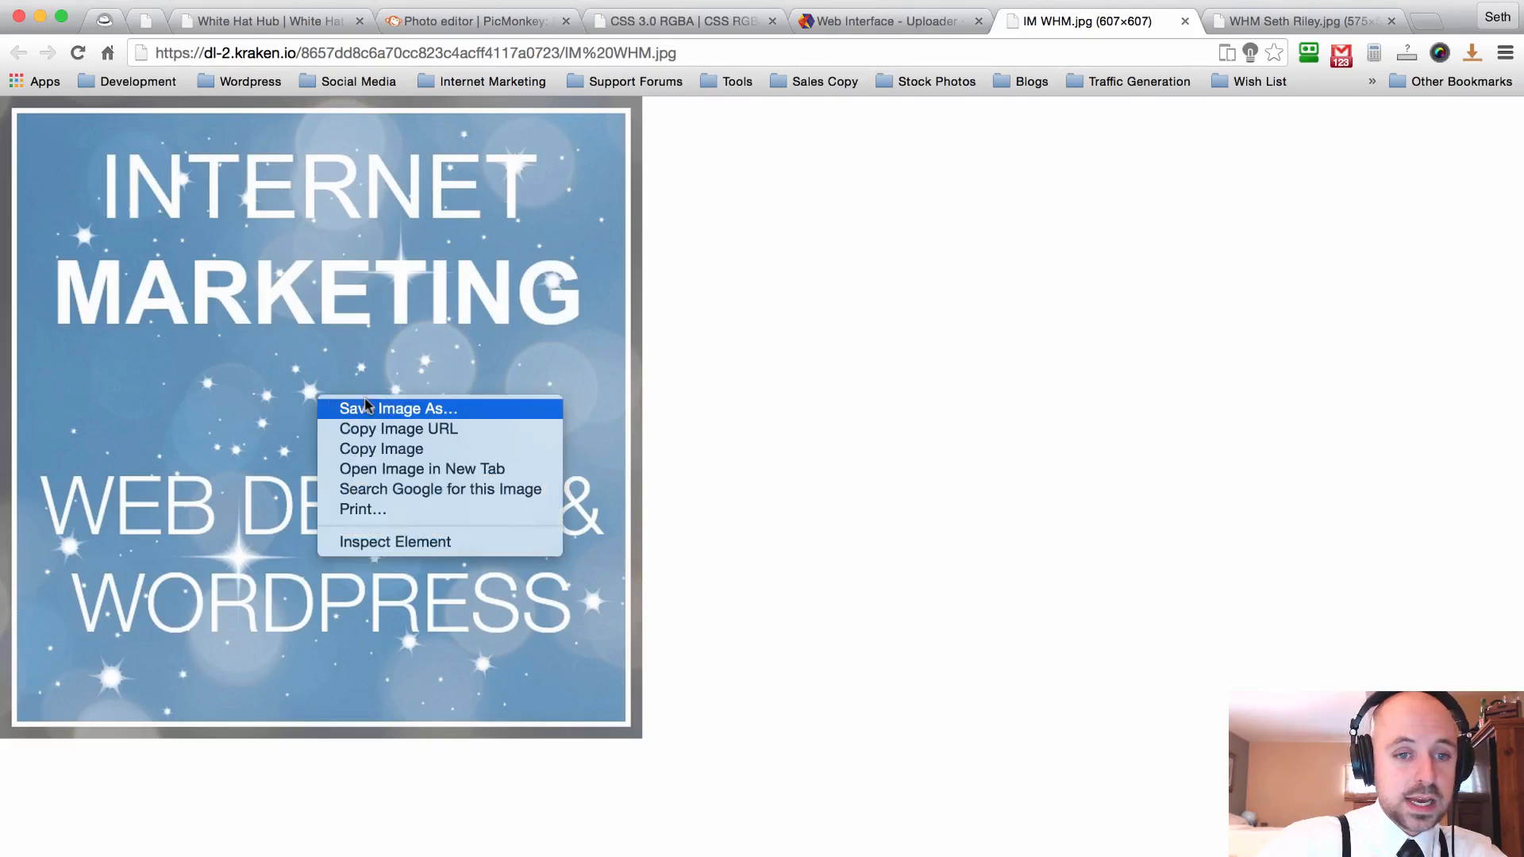
{"action": "left_click", "coordinate": [399, 406]}
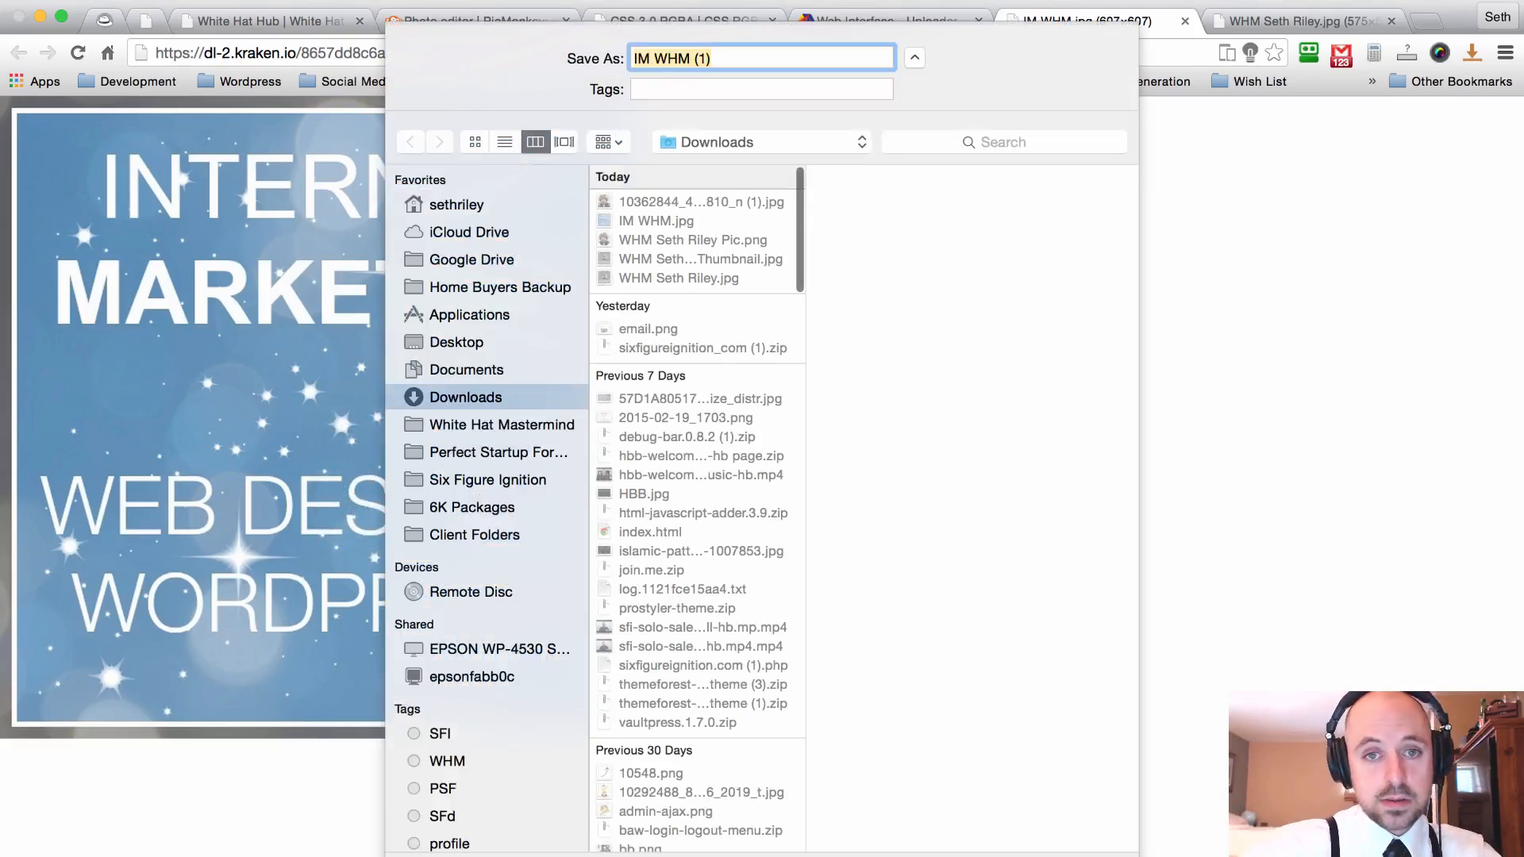
{"action": "left_click", "coordinate": [723, 54]}
{"action": "key", "text": "BackSpace"}
{"action": "key", "text": "BackSpace"}
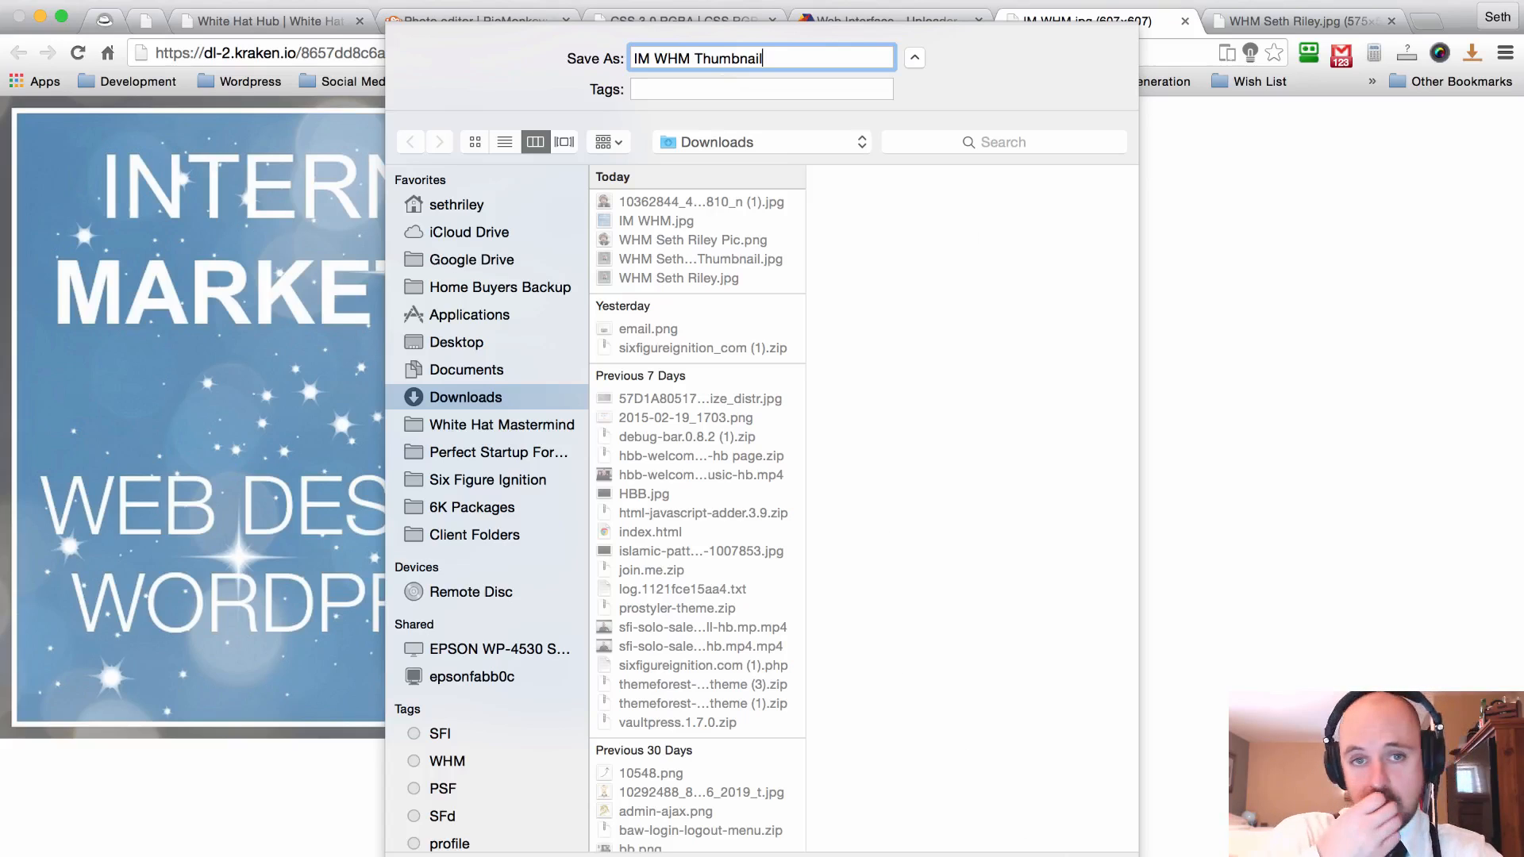
{"action": "key", "text": "Return"}
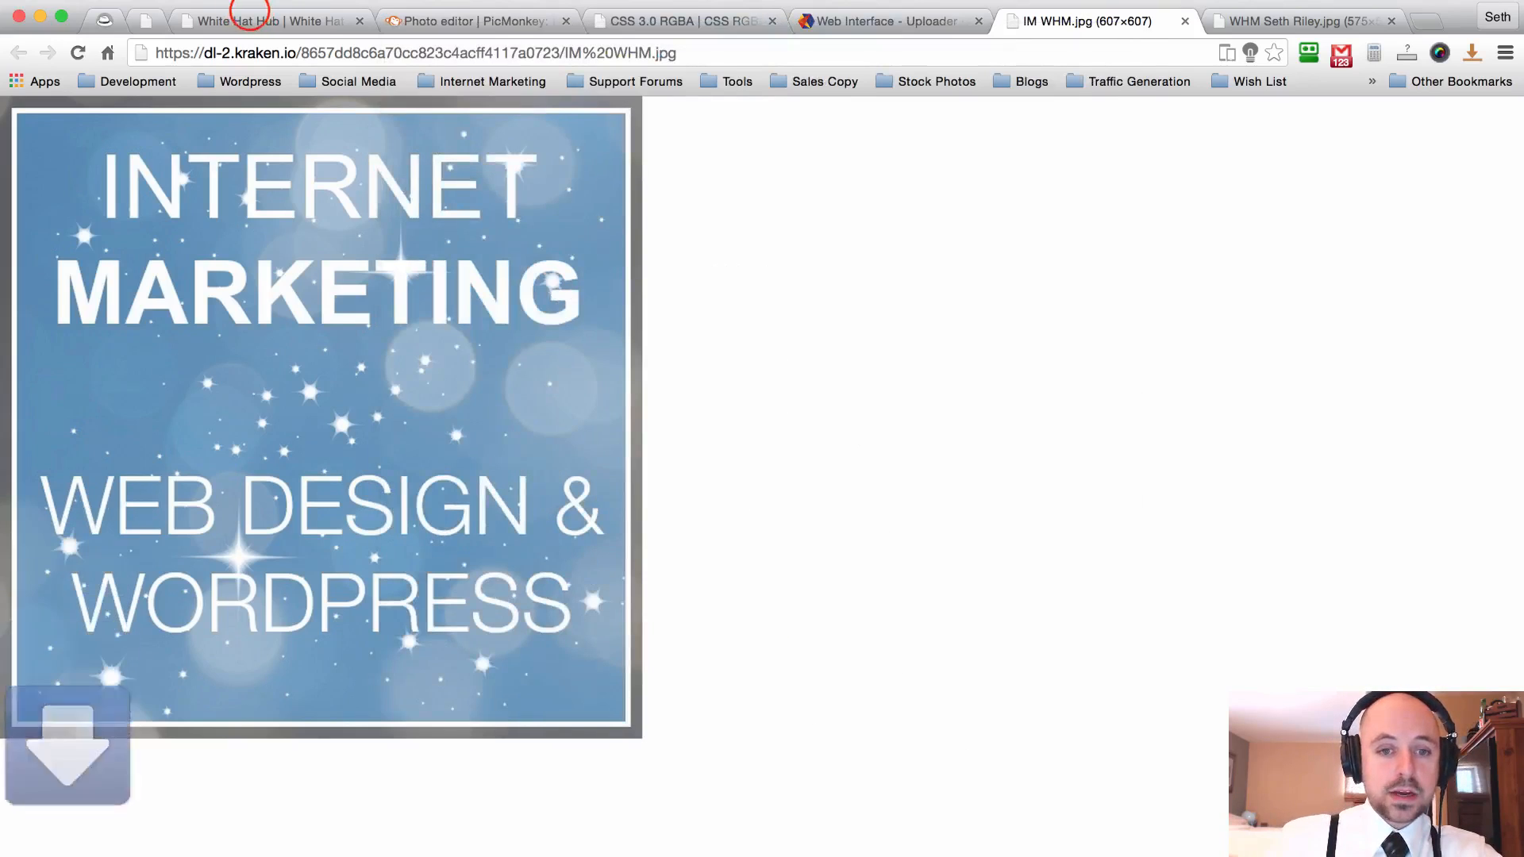
{"action": "left_click", "coordinate": [250, 16]}
Upload IM WHM Thumbnail.jpg to the WordPress media library from the page editor.
{"action": "left_click", "coordinate": [146, 21]}
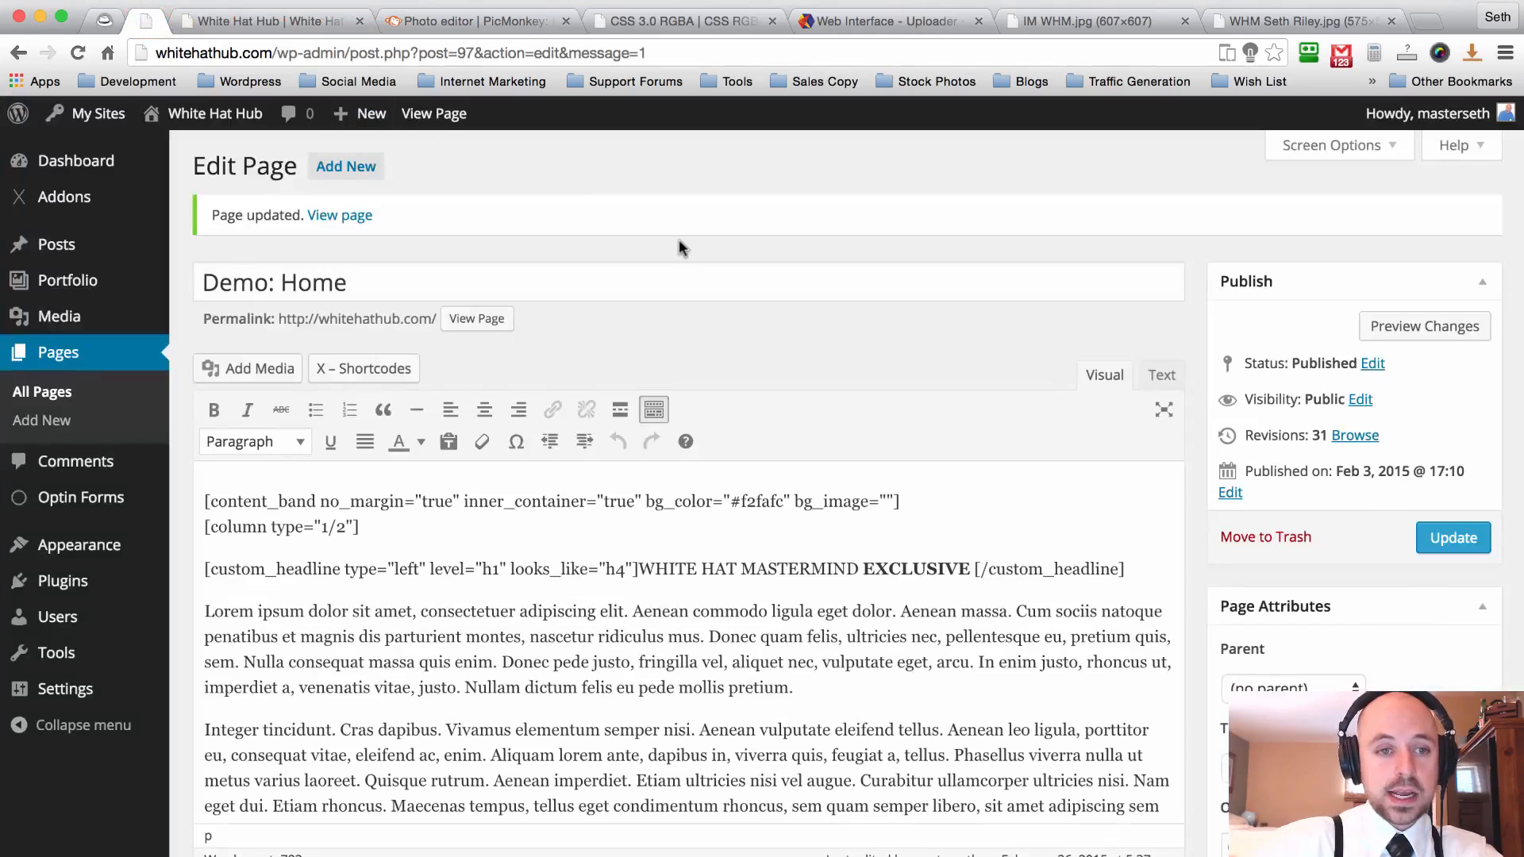
{"action": "scroll", "coordinate": [681, 248], "scroll_direction": "down", "scroll_amount": 3}
{"action": "scroll", "coordinate": [686, 252], "scroll_direction": "up", "scroll_amount": 5}
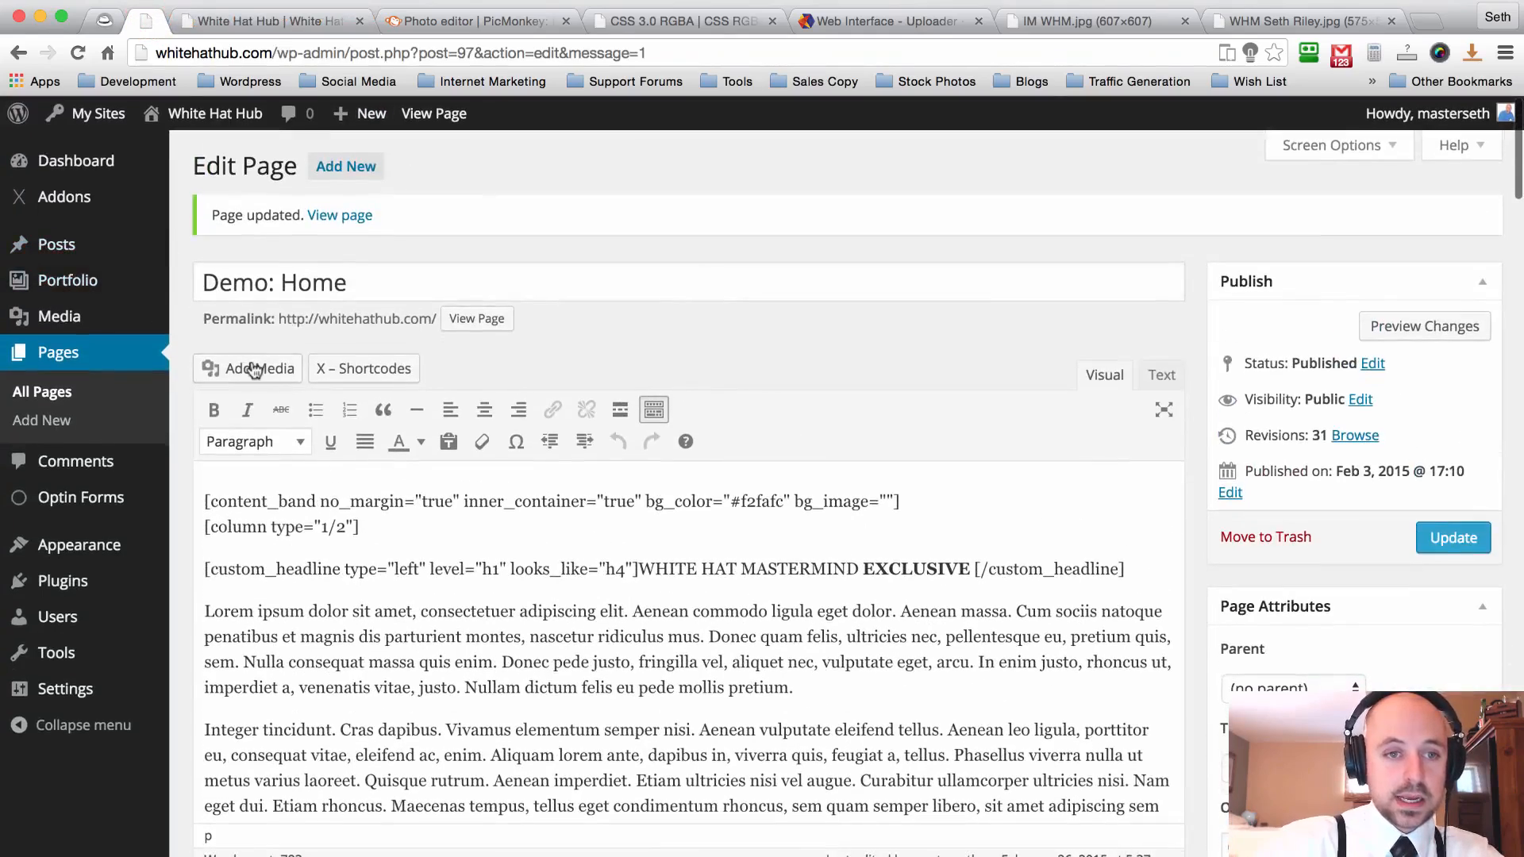
{"action": "left_click", "coordinate": [255, 368]}
{"action": "left_click", "coordinate": [296, 205]}
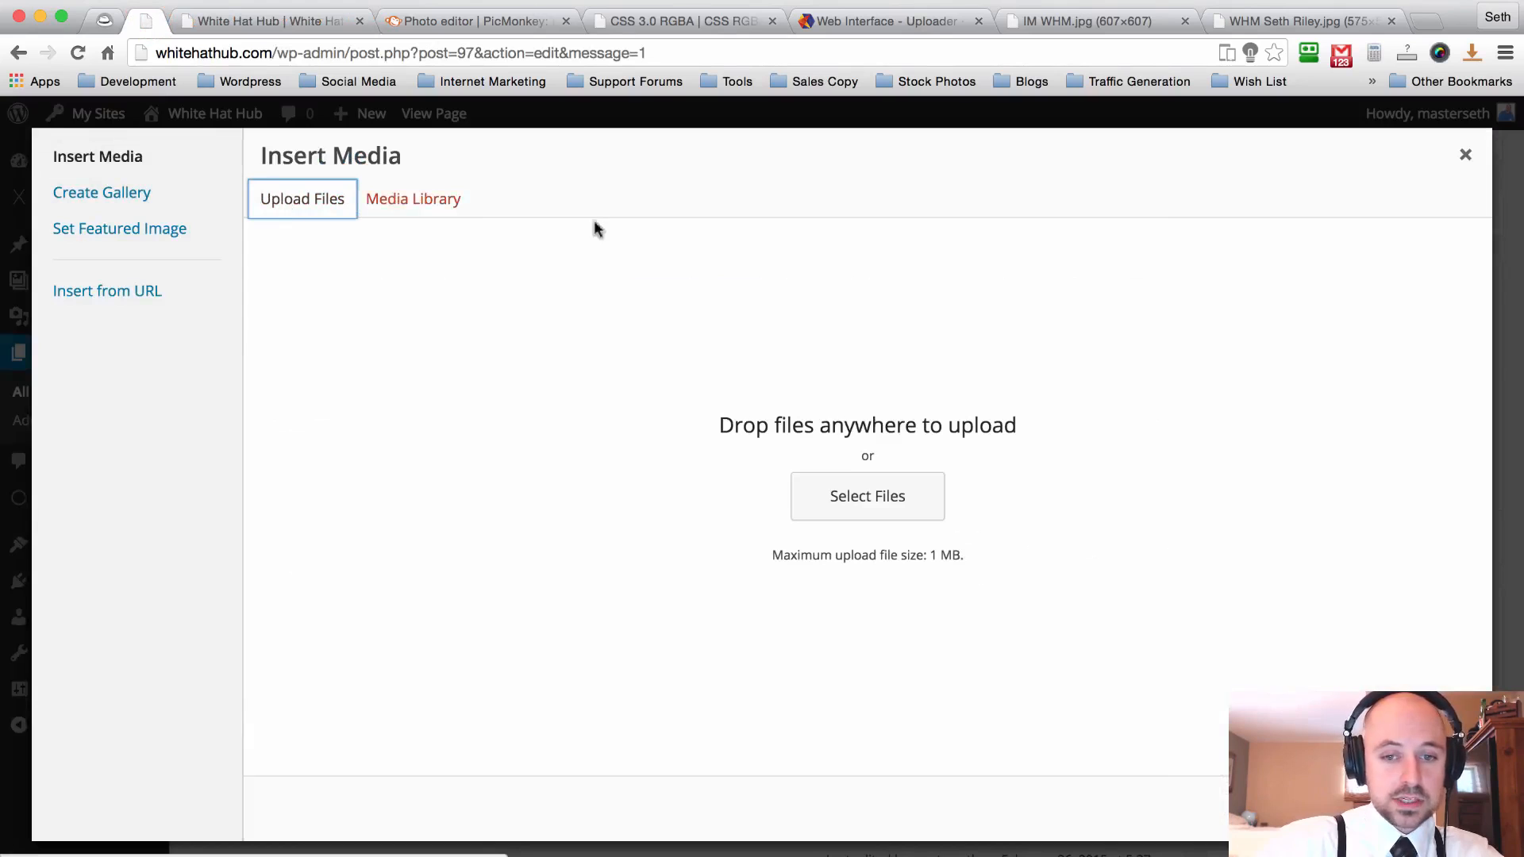
{"action": "left_click_drag", "start_coordinate": [254, 854], "coordinate": [865, 485]}
Copy the uploaded image's URL and close the media window.
{"action": "left_click", "coordinate": [1378, 355]}
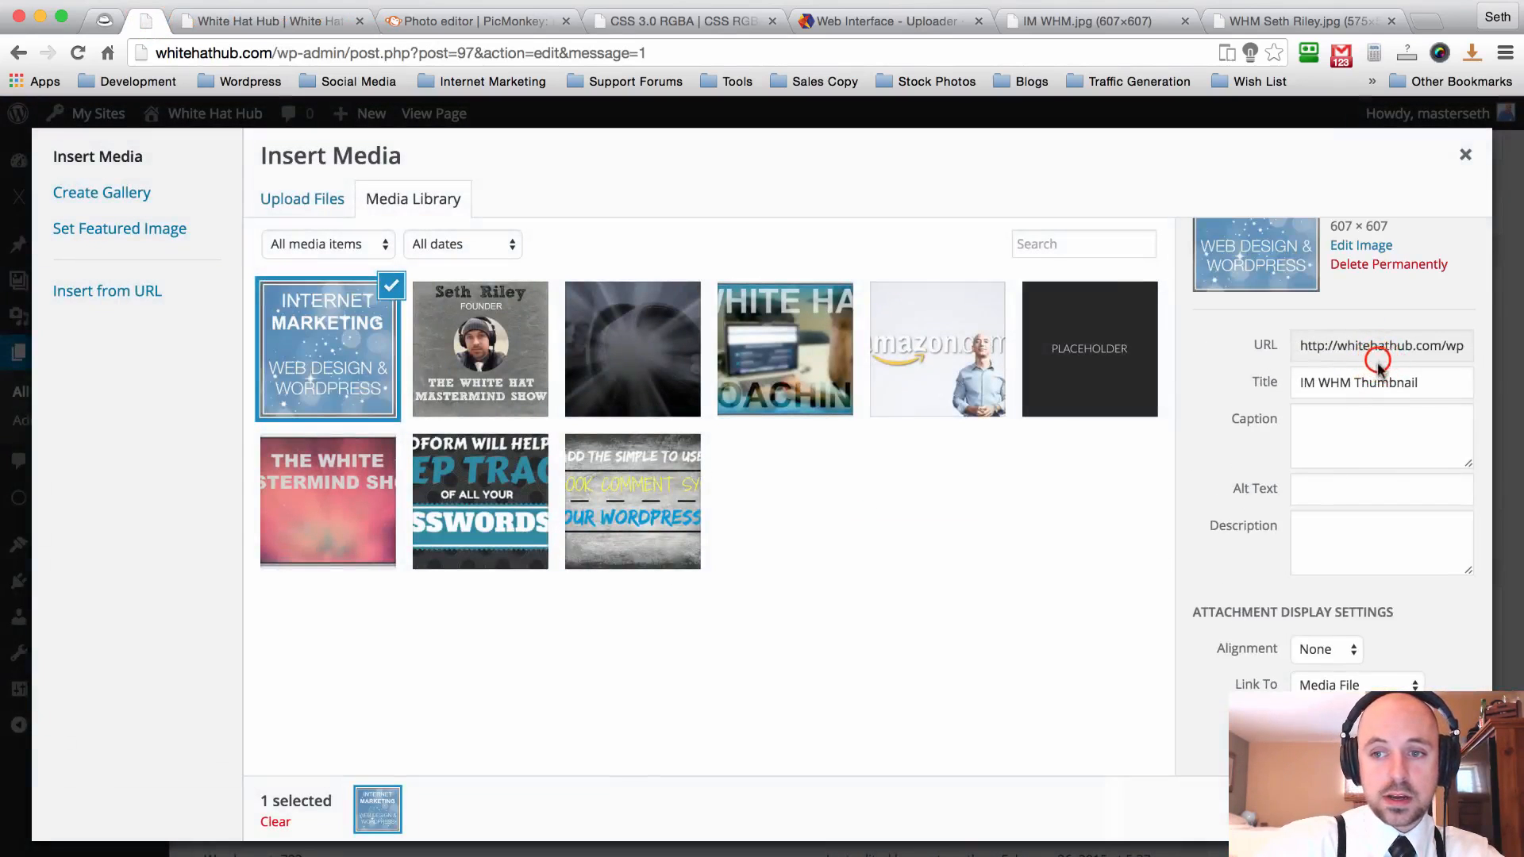
{"action": "left_click", "coordinate": [1393, 339]}
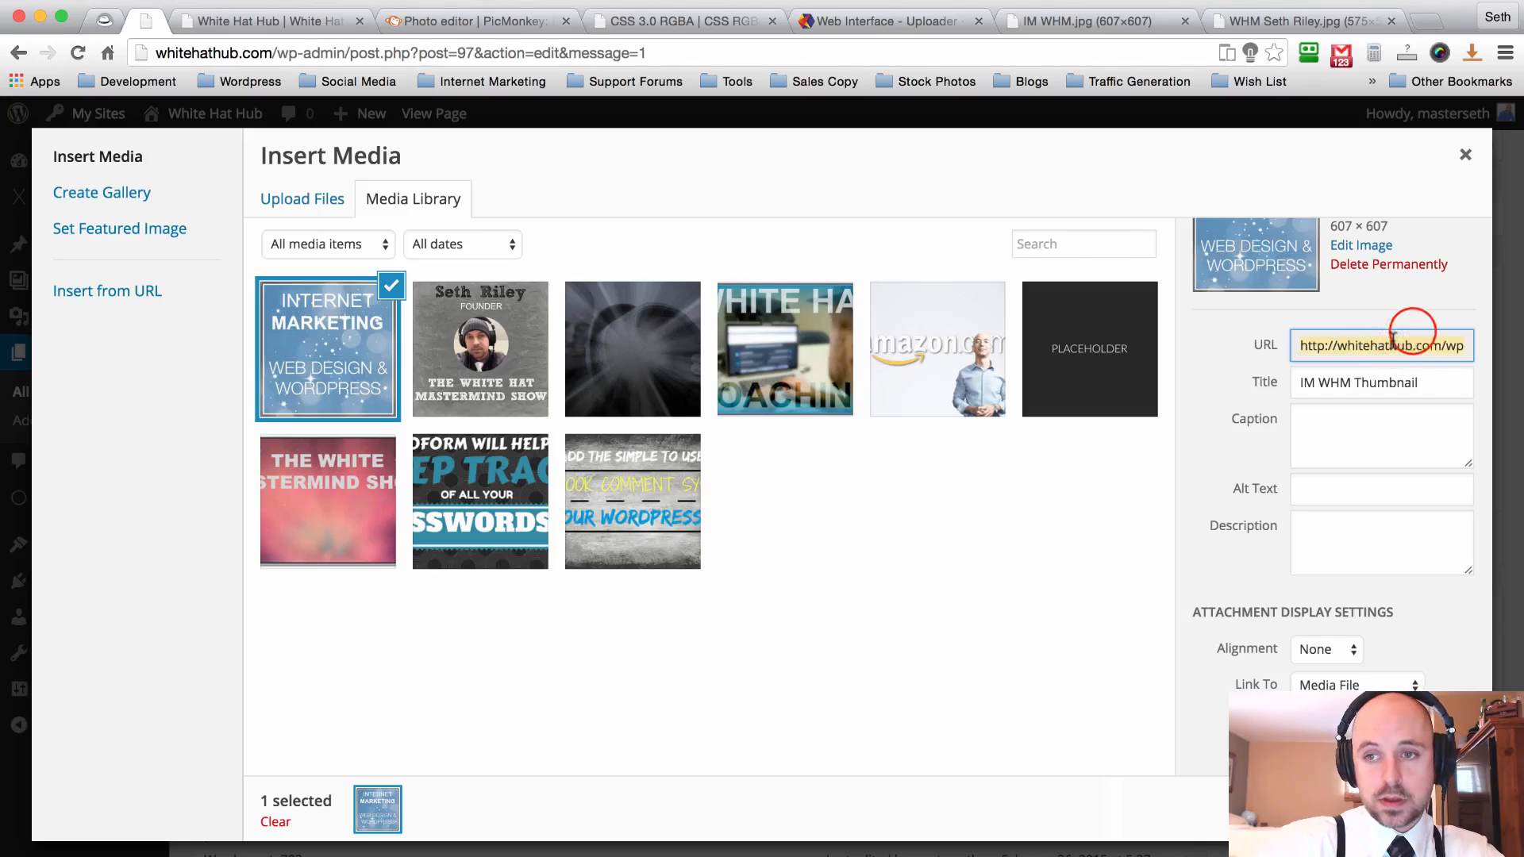
{"action": "left_click", "coordinate": [1465, 153]}
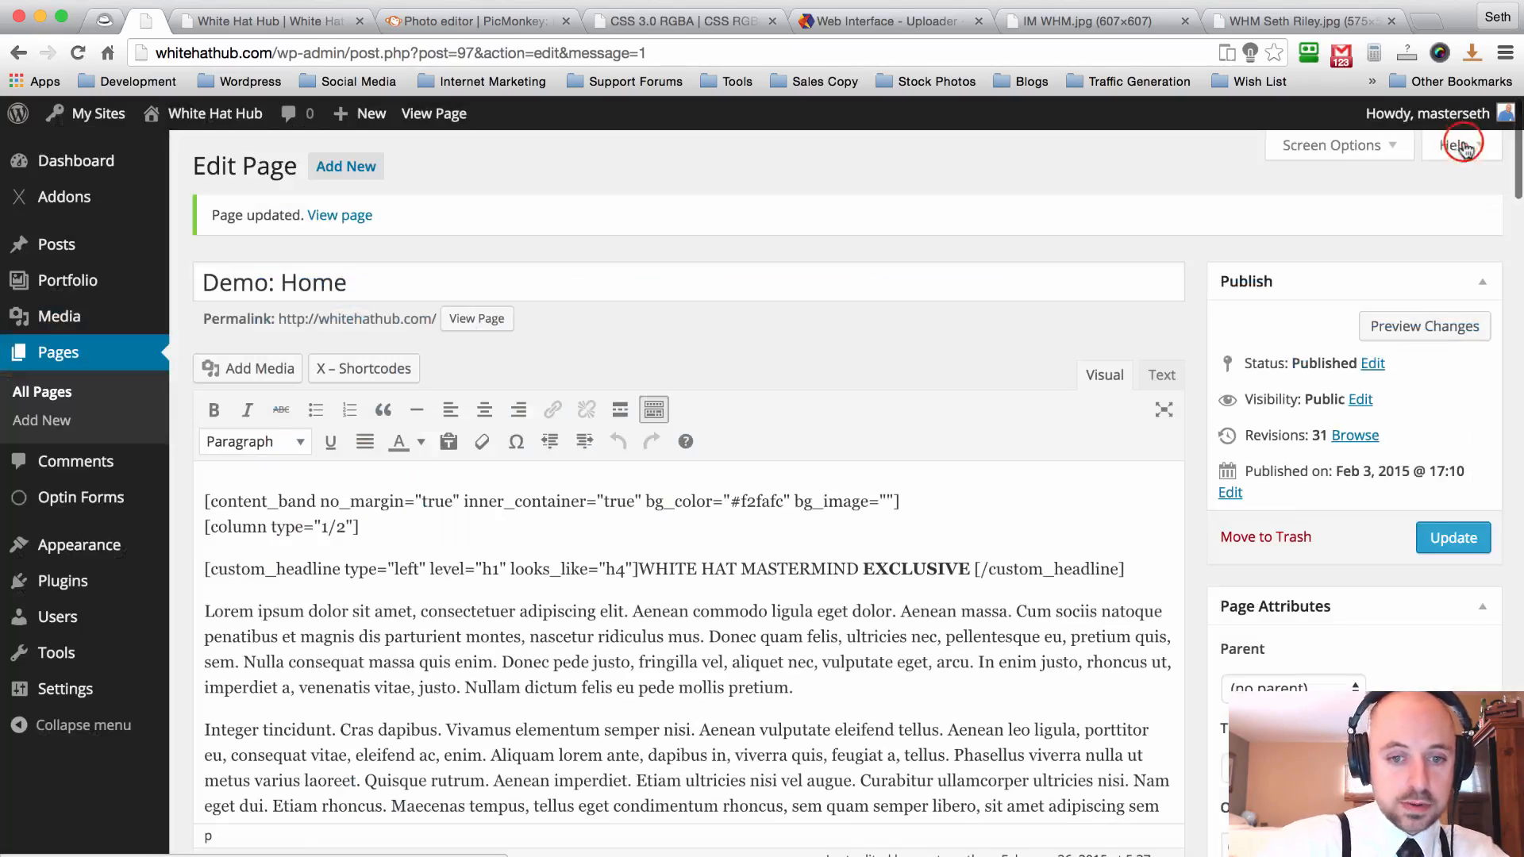
Locate the placeholder image shortcode in the left column of the page content.
{"action": "scroll", "coordinate": [682, 529], "scroll_direction": "down", "scroll_amount": 10}
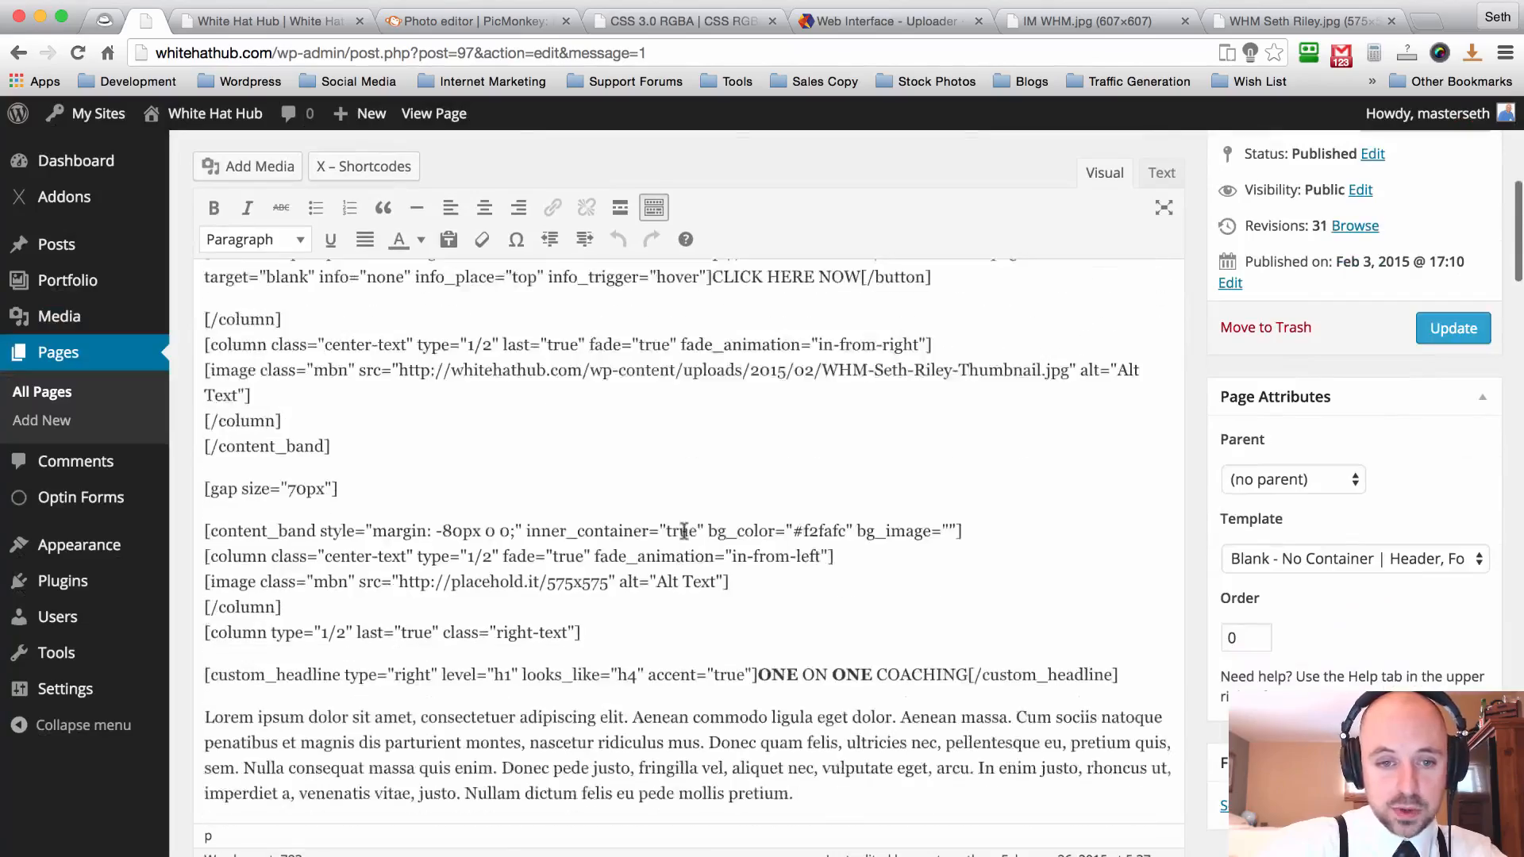
{"action": "scroll", "coordinate": [682, 529], "scroll_direction": "up", "scroll_amount": 4}
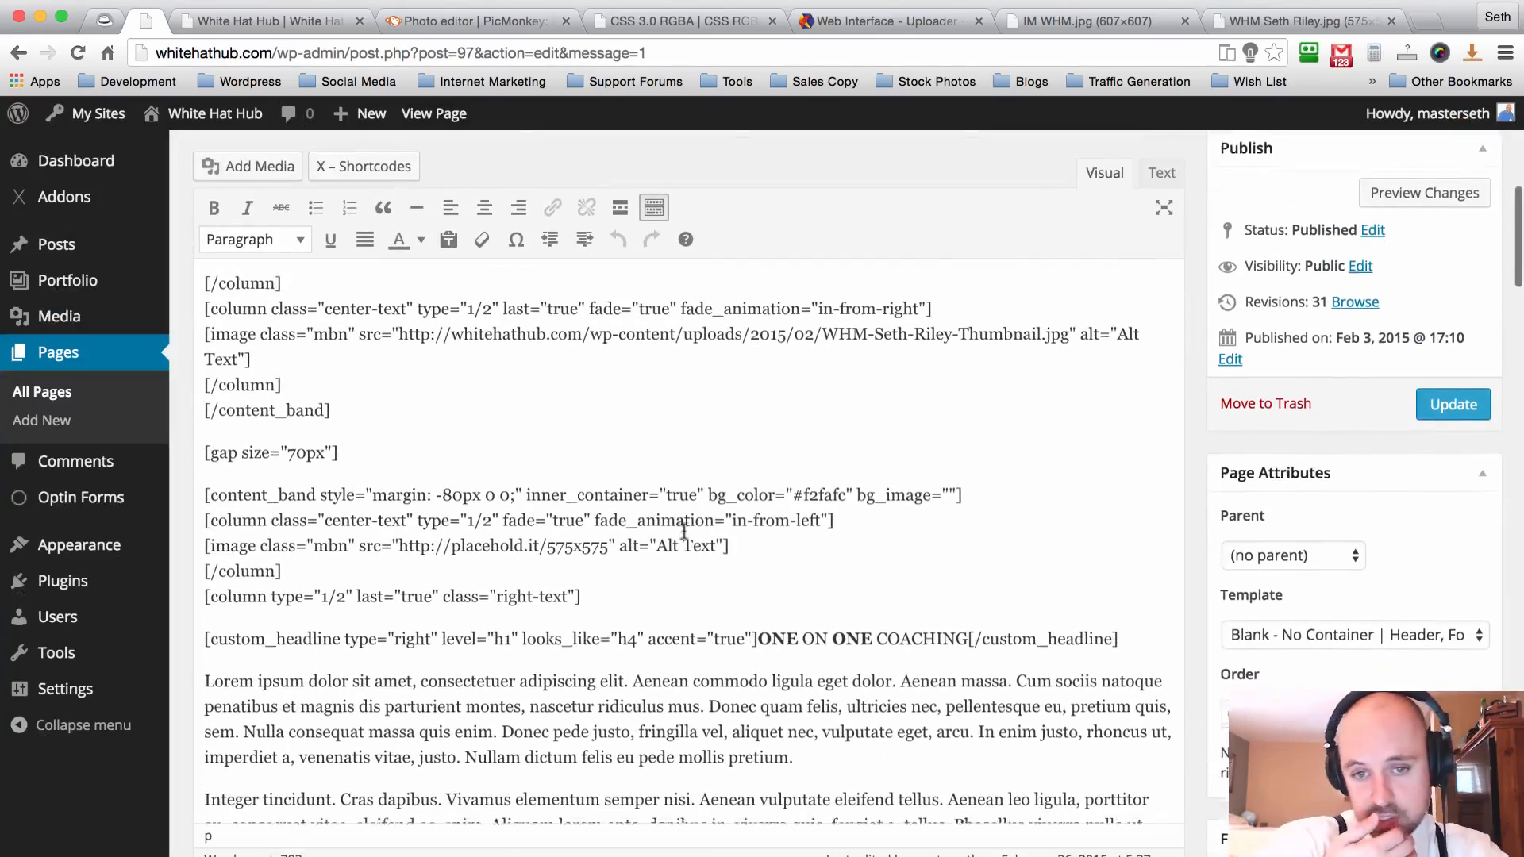
{"action": "scroll", "coordinate": [683, 531], "scroll_direction": "up", "scroll_amount": 10}
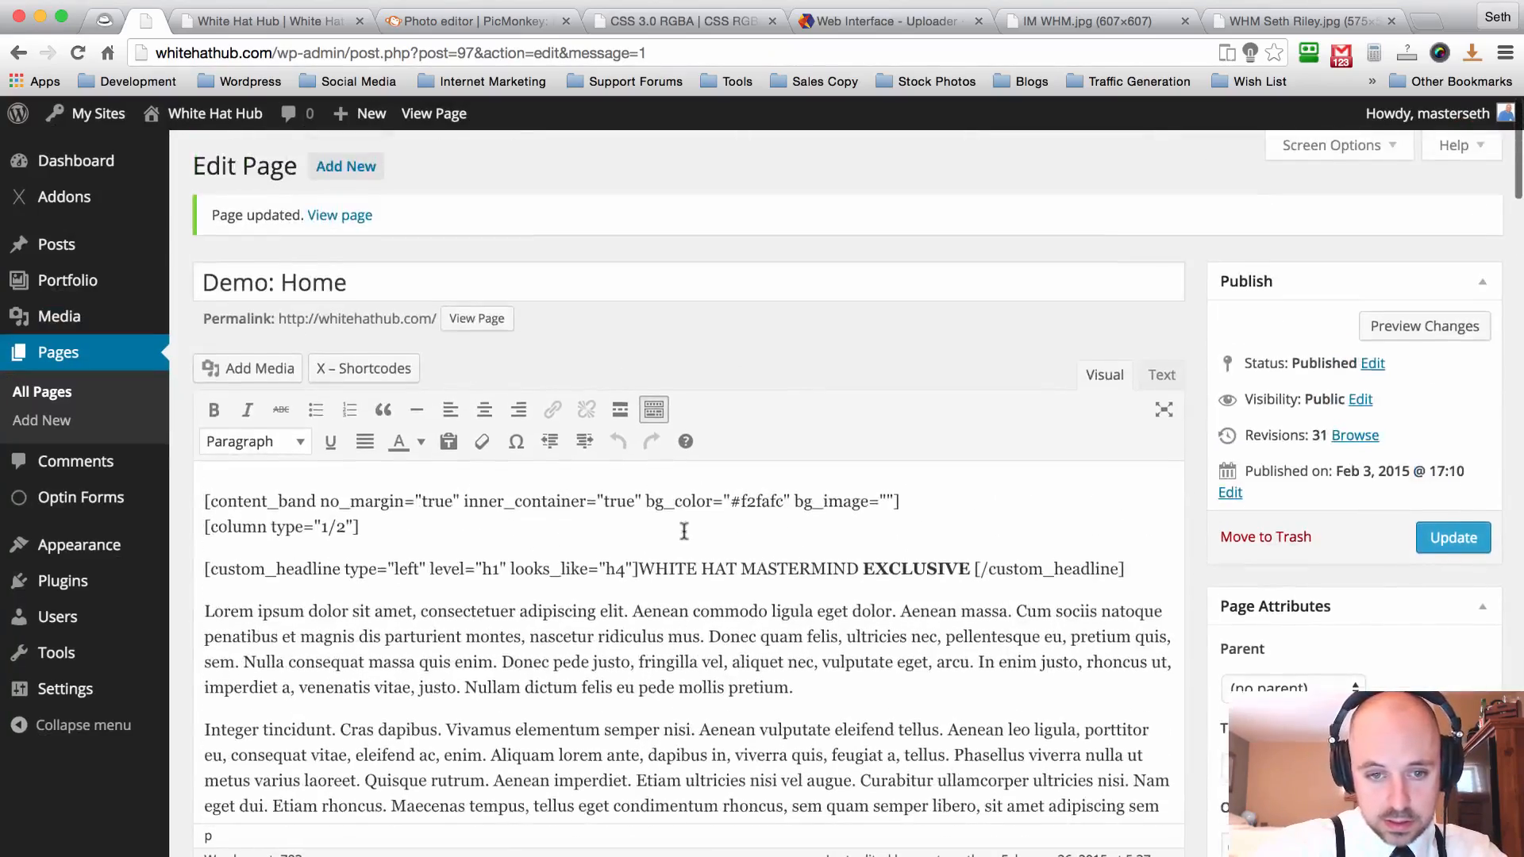
{"action": "scroll", "coordinate": [683, 532], "scroll_direction": "down", "scroll_amount": 2}
{"action": "scroll", "coordinate": [683, 532], "scroll_direction": "down", "scroll_amount": 5}
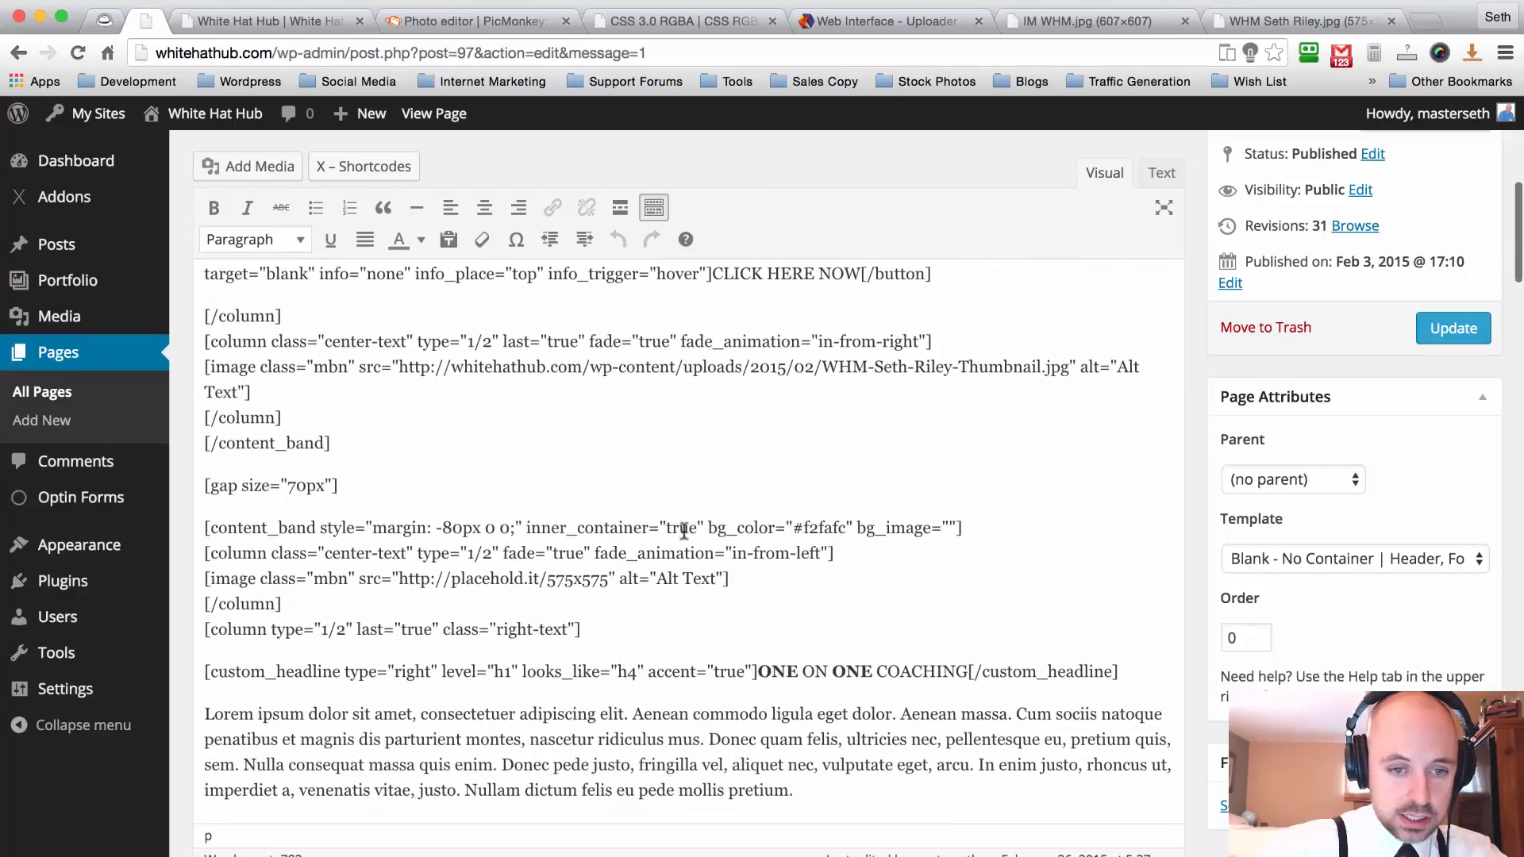
{"action": "left_click_drag", "start_coordinate": [801, 611], "coordinate": [192, 583]}
{"action": "left_click", "coordinate": [802, 618]}
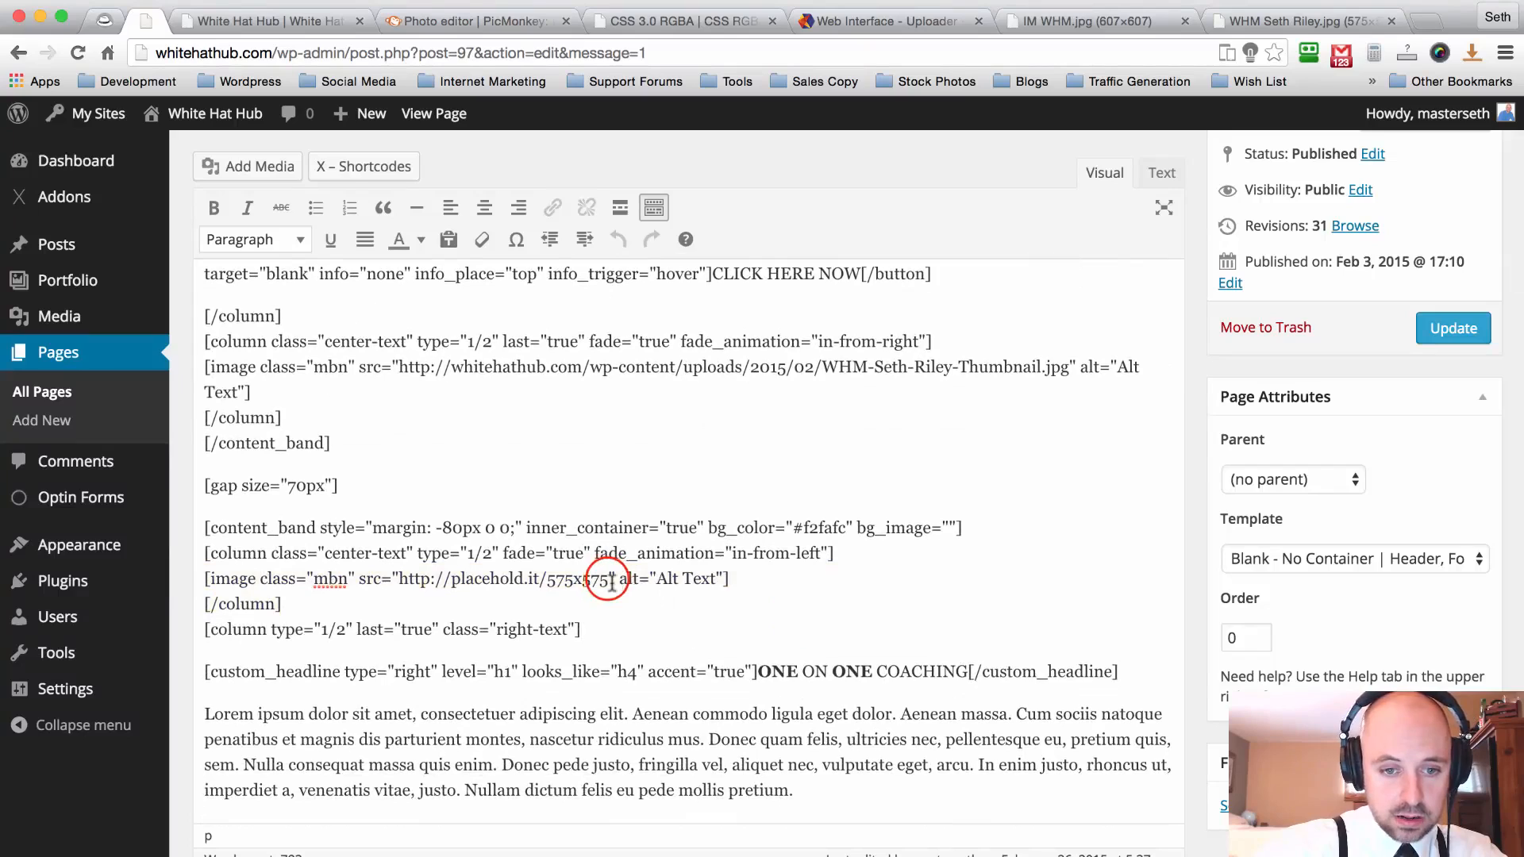
Replace the placehold.it address with the IM-WHM-Thumbnail.jpg URL and update the page.
{"action": "left_click_drag", "start_coordinate": [607, 580], "coordinate": [434, 577]}
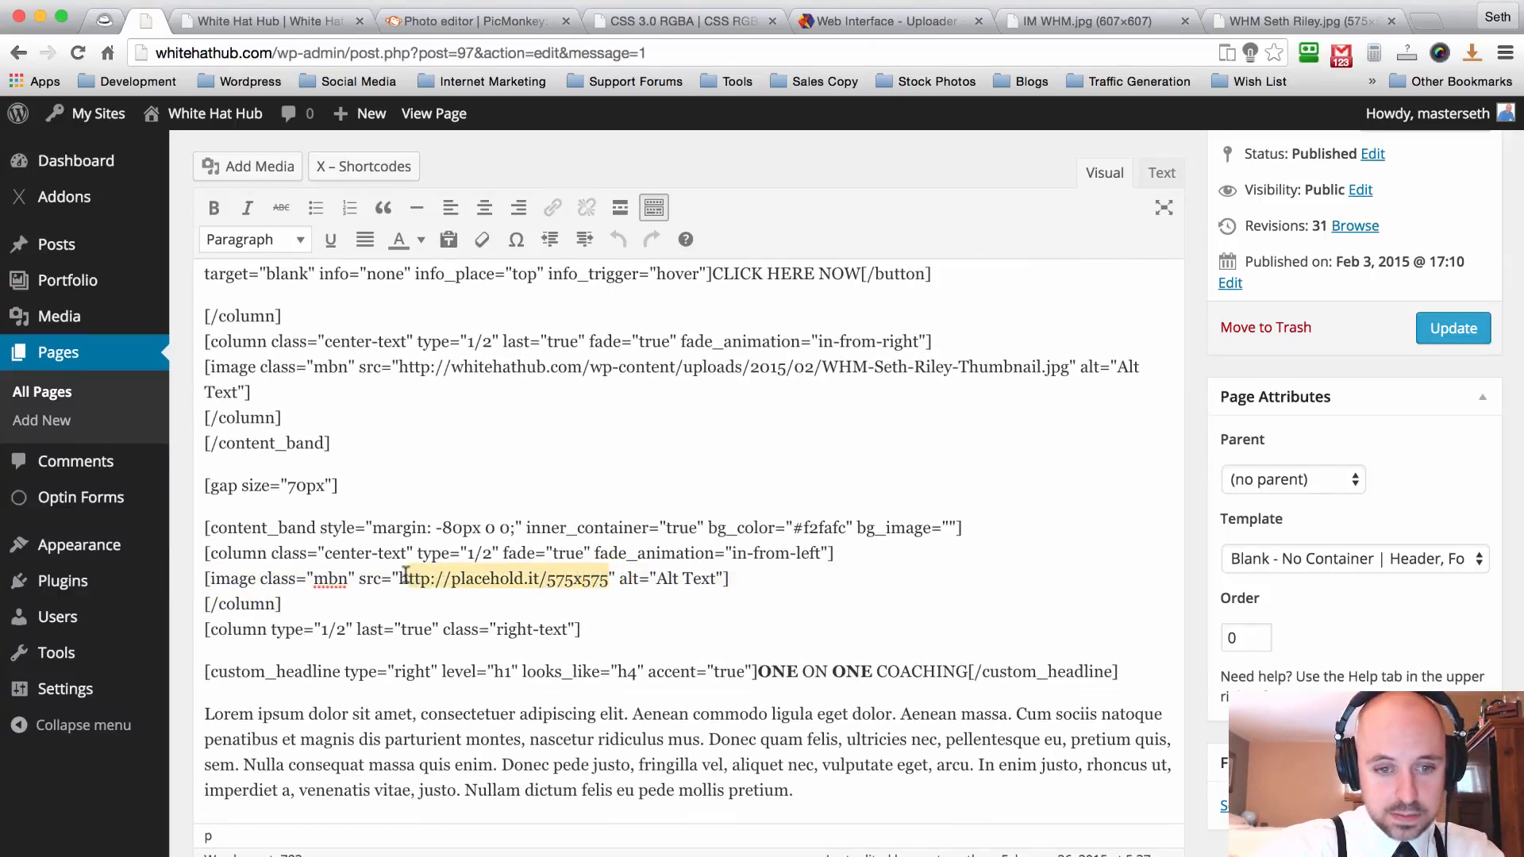
{"action": "type", "text": "http://whitehathub.com/wp-content/uploads/2015/02/IM-WHM-Thumbnail.jpg"}
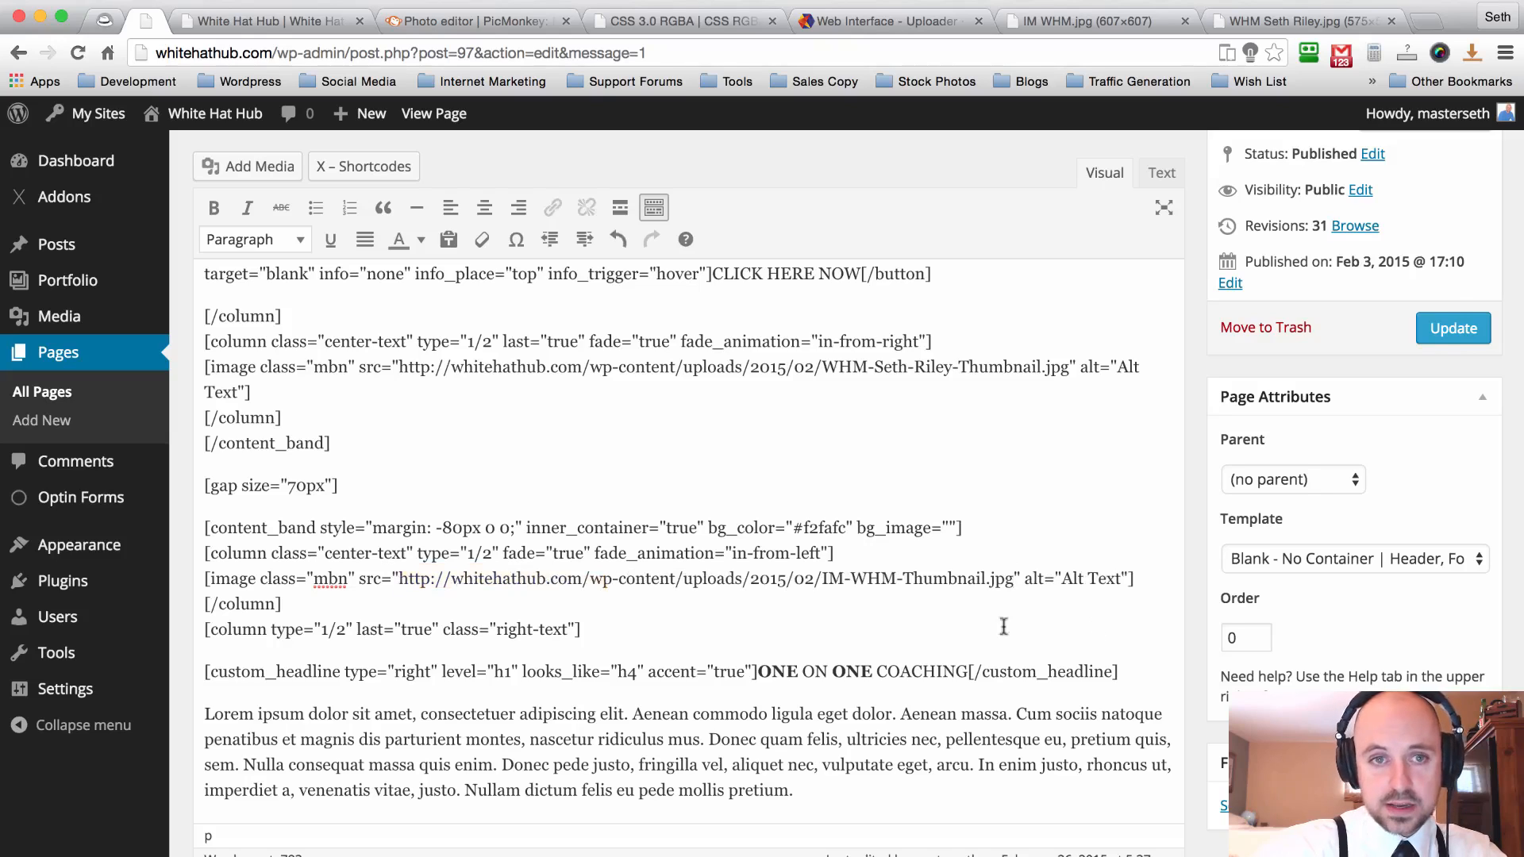
{"action": "left_click", "coordinate": [1450, 332]}
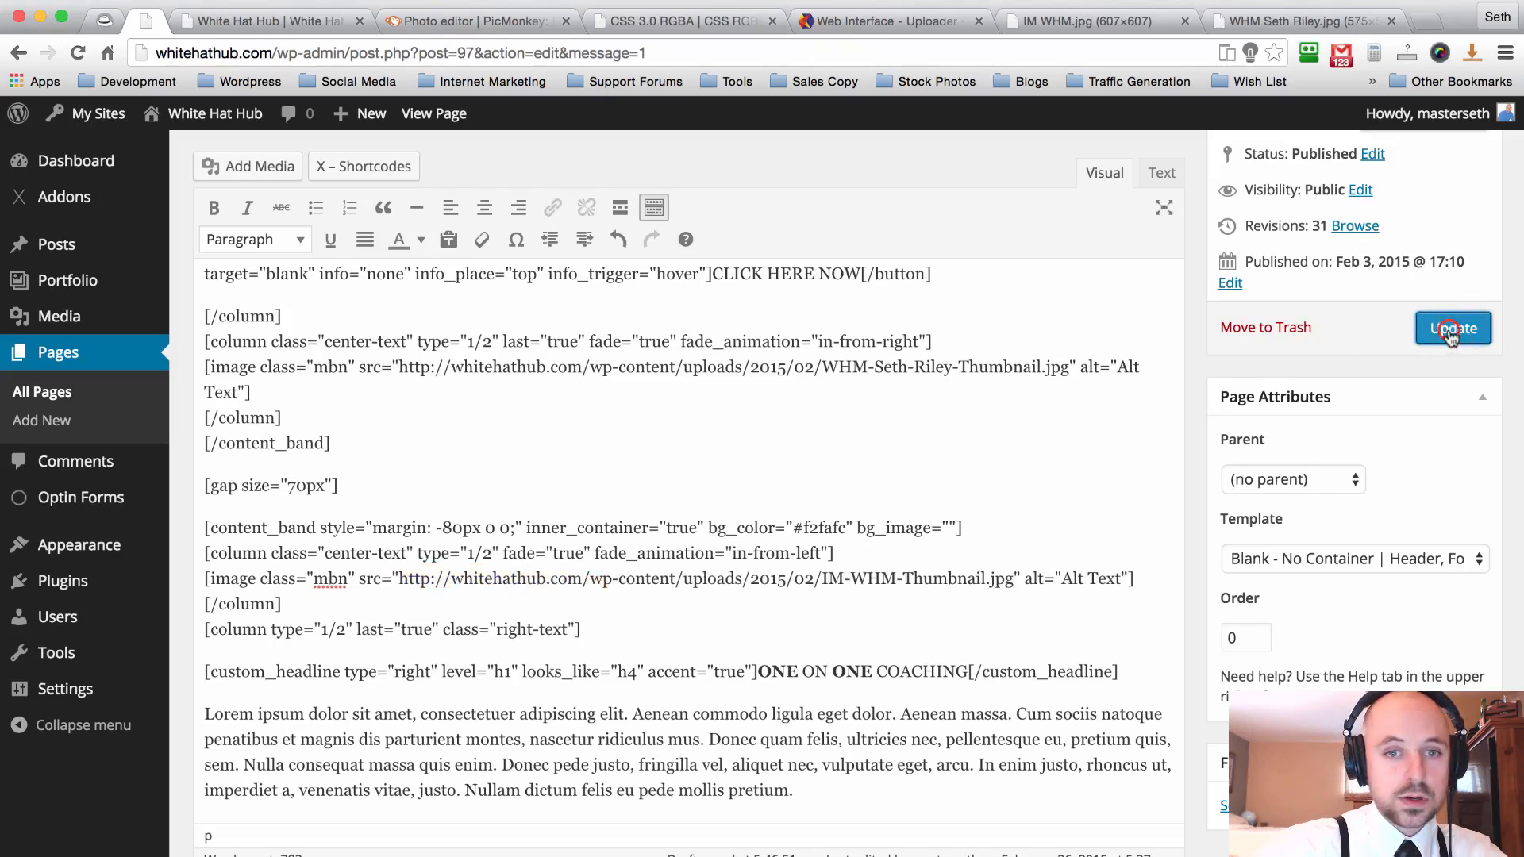
{"action": "left_click", "coordinate": [255, 20]}
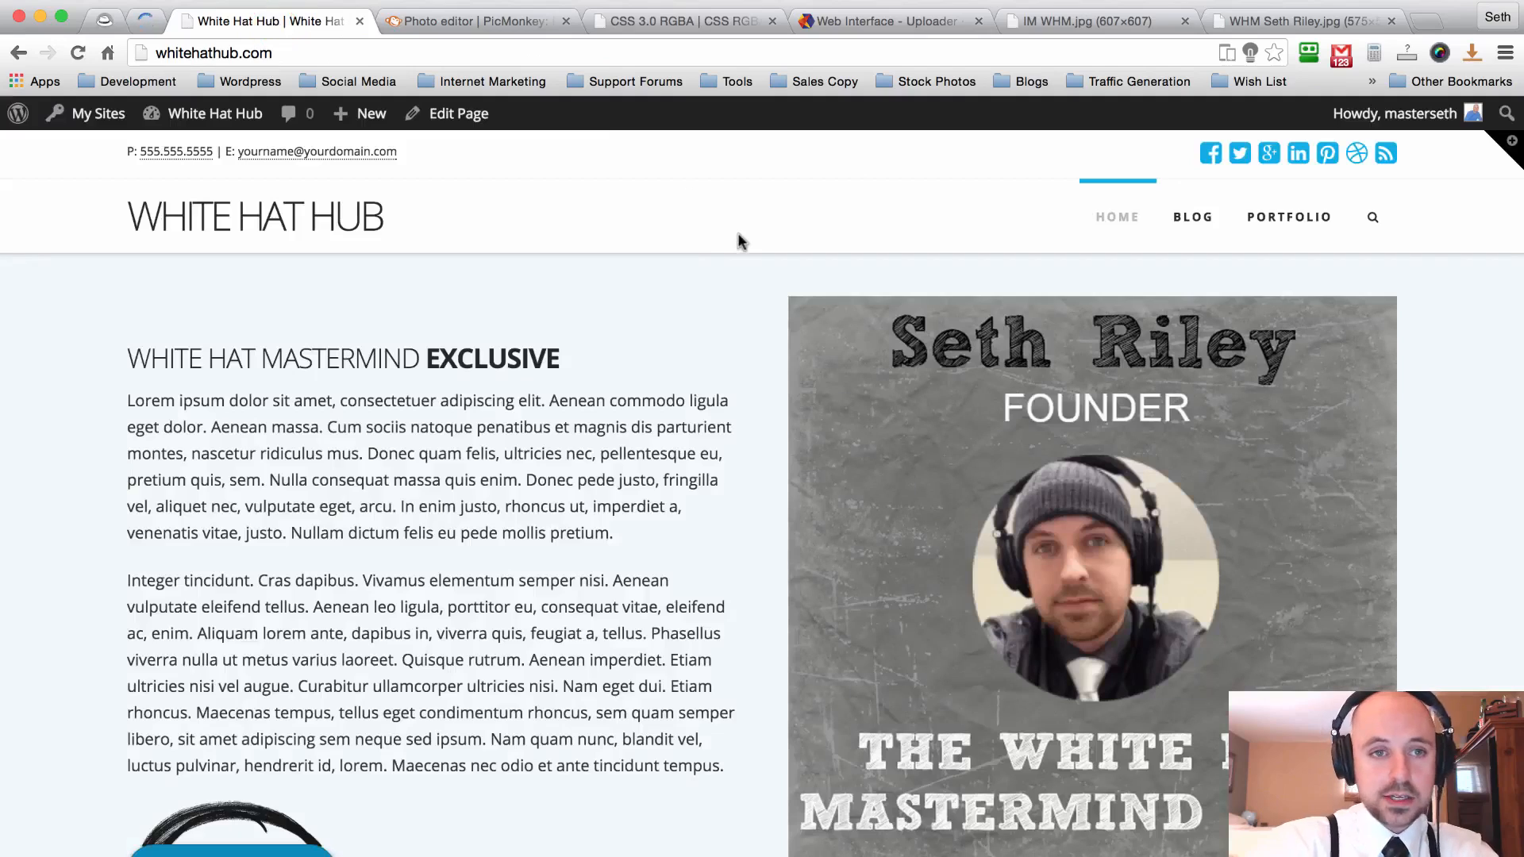
Reload the live homepage and check the new blue INTERNET MARKETING graphic.
{"action": "key", "text": "super+r"}
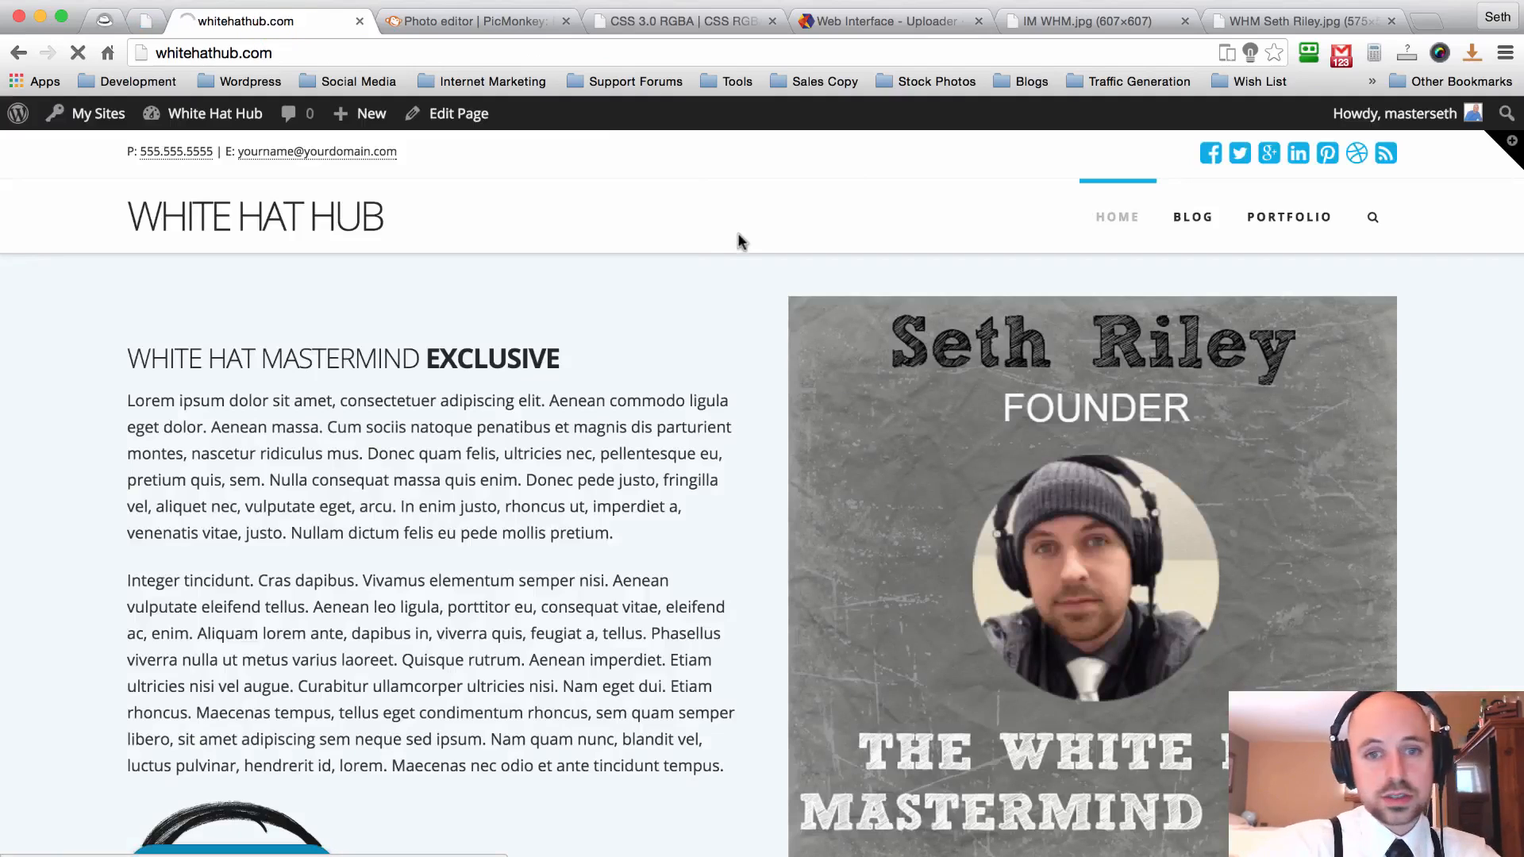
{"action": "scroll", "coordinate": [738, 242], "scroll_direction": "down", "scroll_amount": 5}
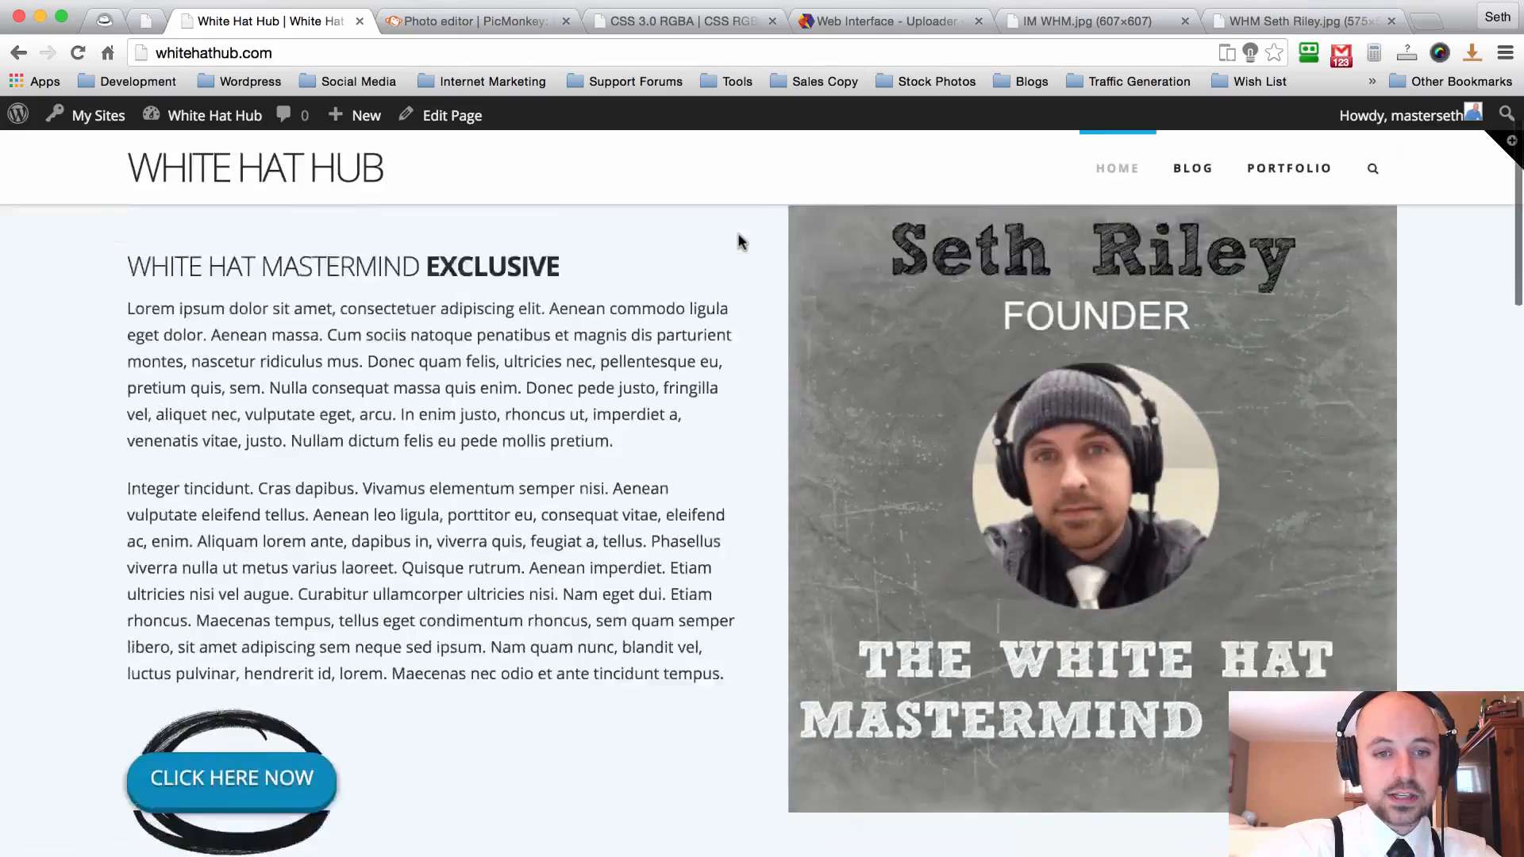
{"action": "scroll", "coordinate": [738, 242], "scroll_direction": "down", "scroll_amount": 10}
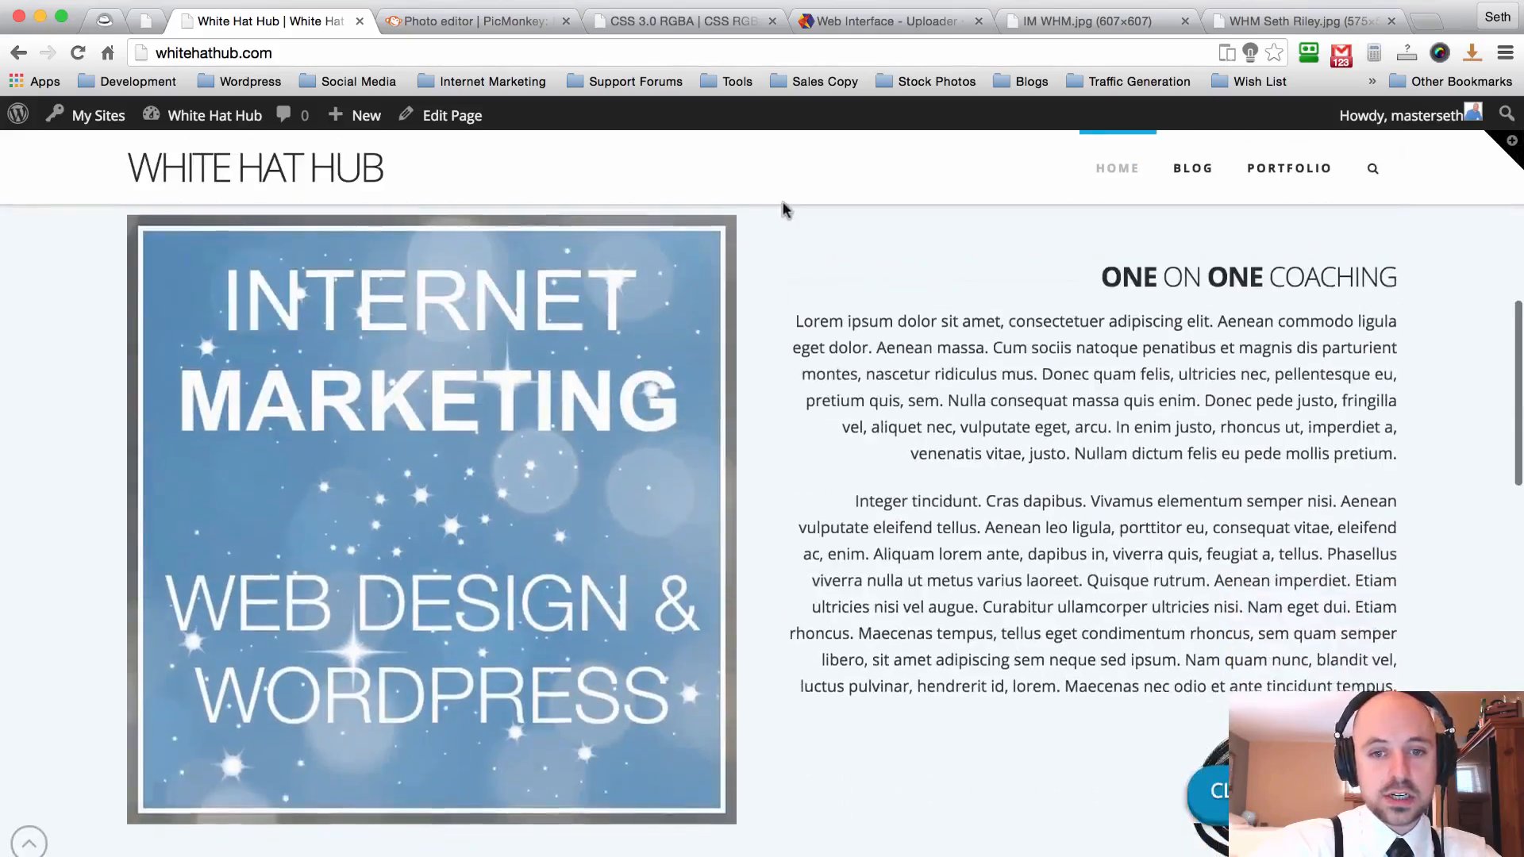
{"action": "scroll", "coordinate": [769, 366], "scroll_direction": "up", "scroll_amount": 10}
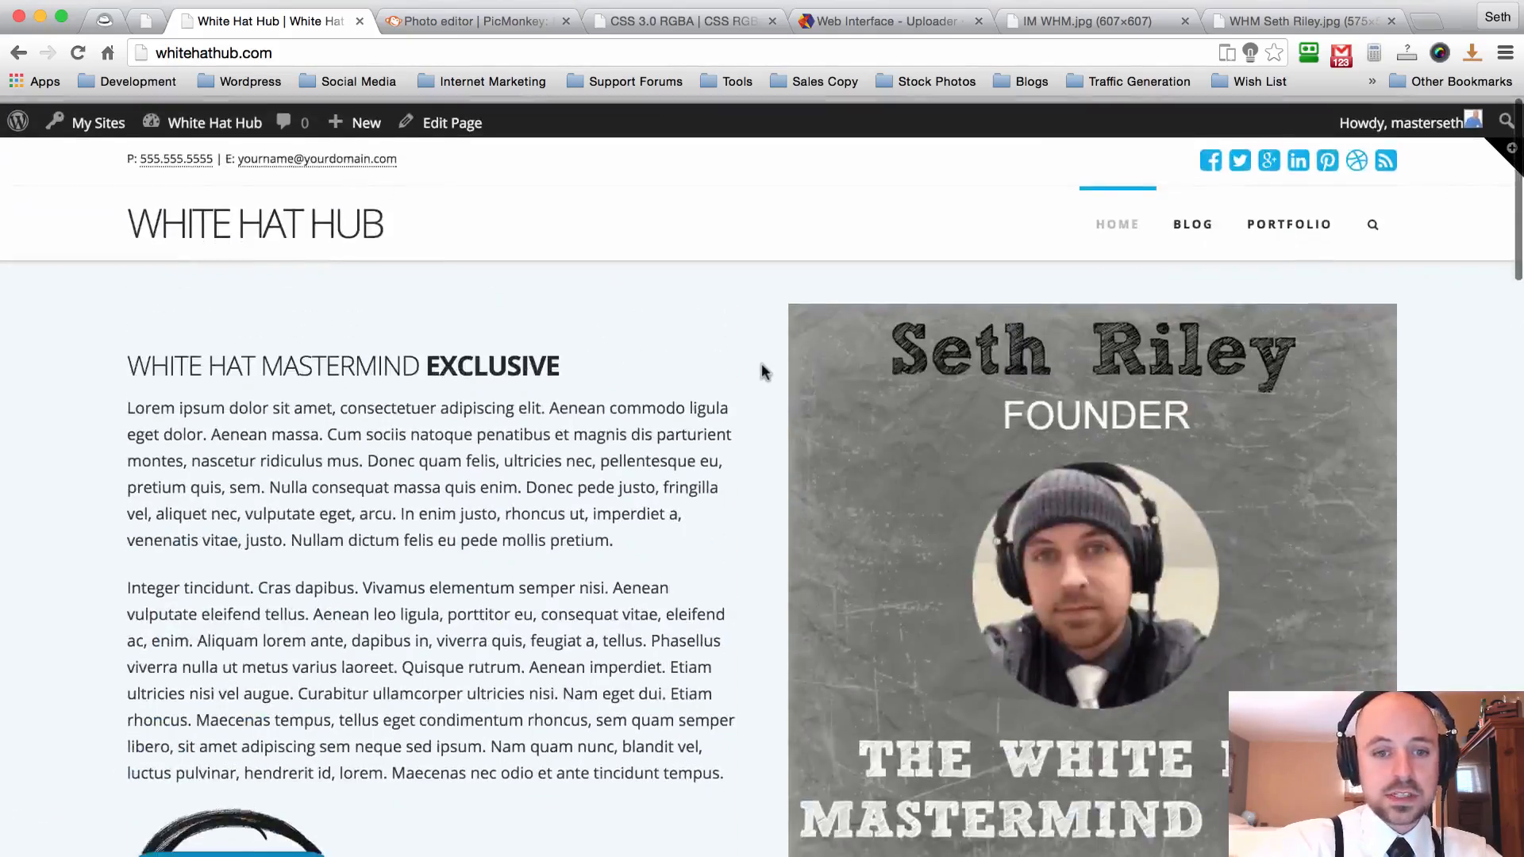
{"action": "scroll", "coordinate": [762, 371], "scroll_direction": "down", "scroll_amount": 3}
{"action": "scroll", "coordinate": [760, 367], "scroll_direction": "up", "scroll_amount": 5}
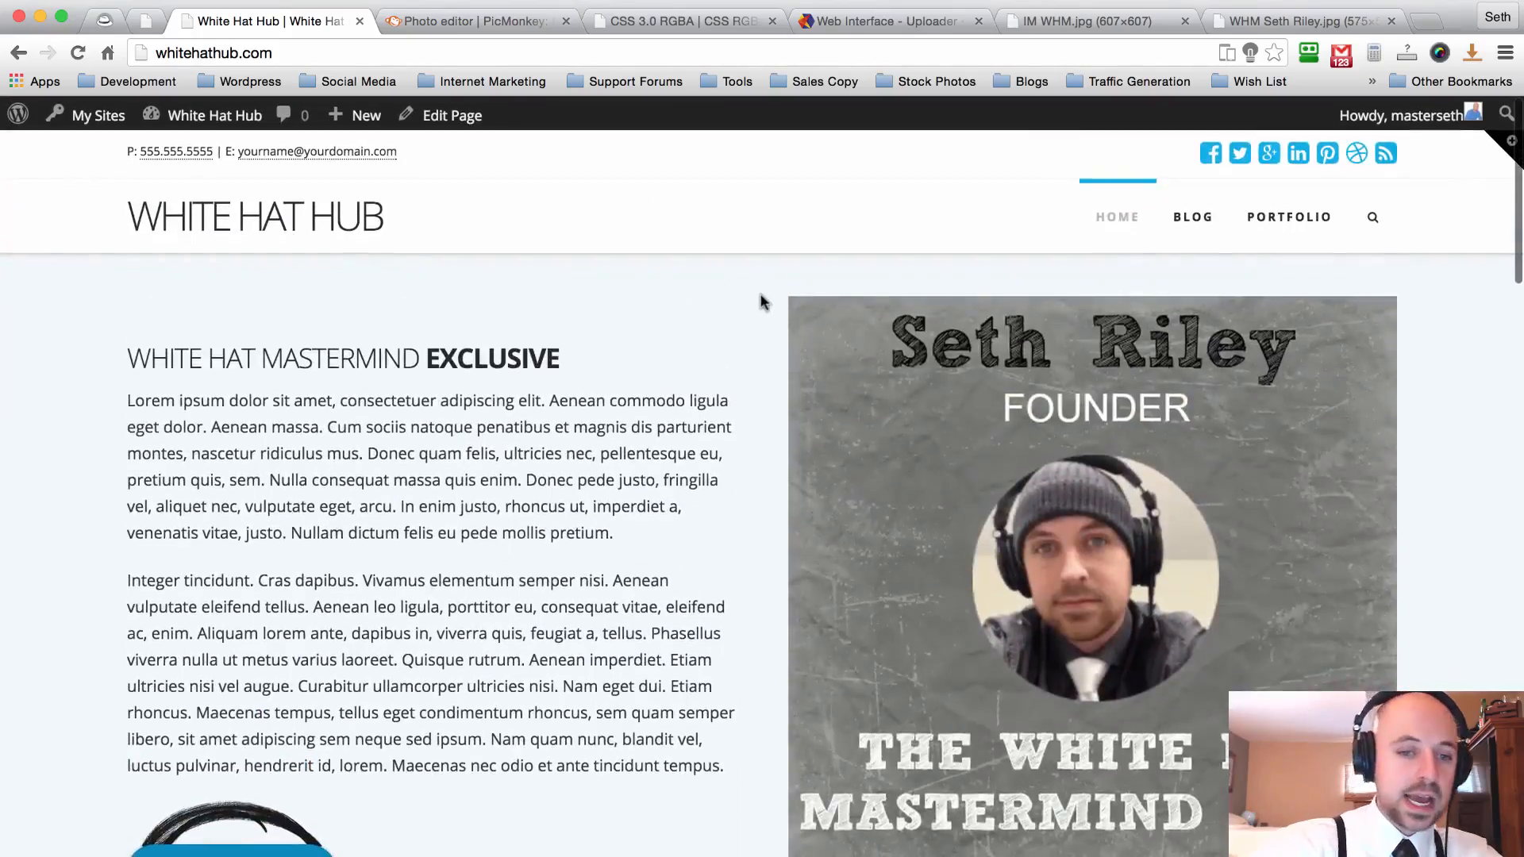
{"action": "scroll", "coordinate": [761, 300], "scroll_direction": "down", "scroll_amount": 5}
{"action": "scroll", "coordinate": [760, 300], "scroll_direction": "down", "scroll_amount": 12}
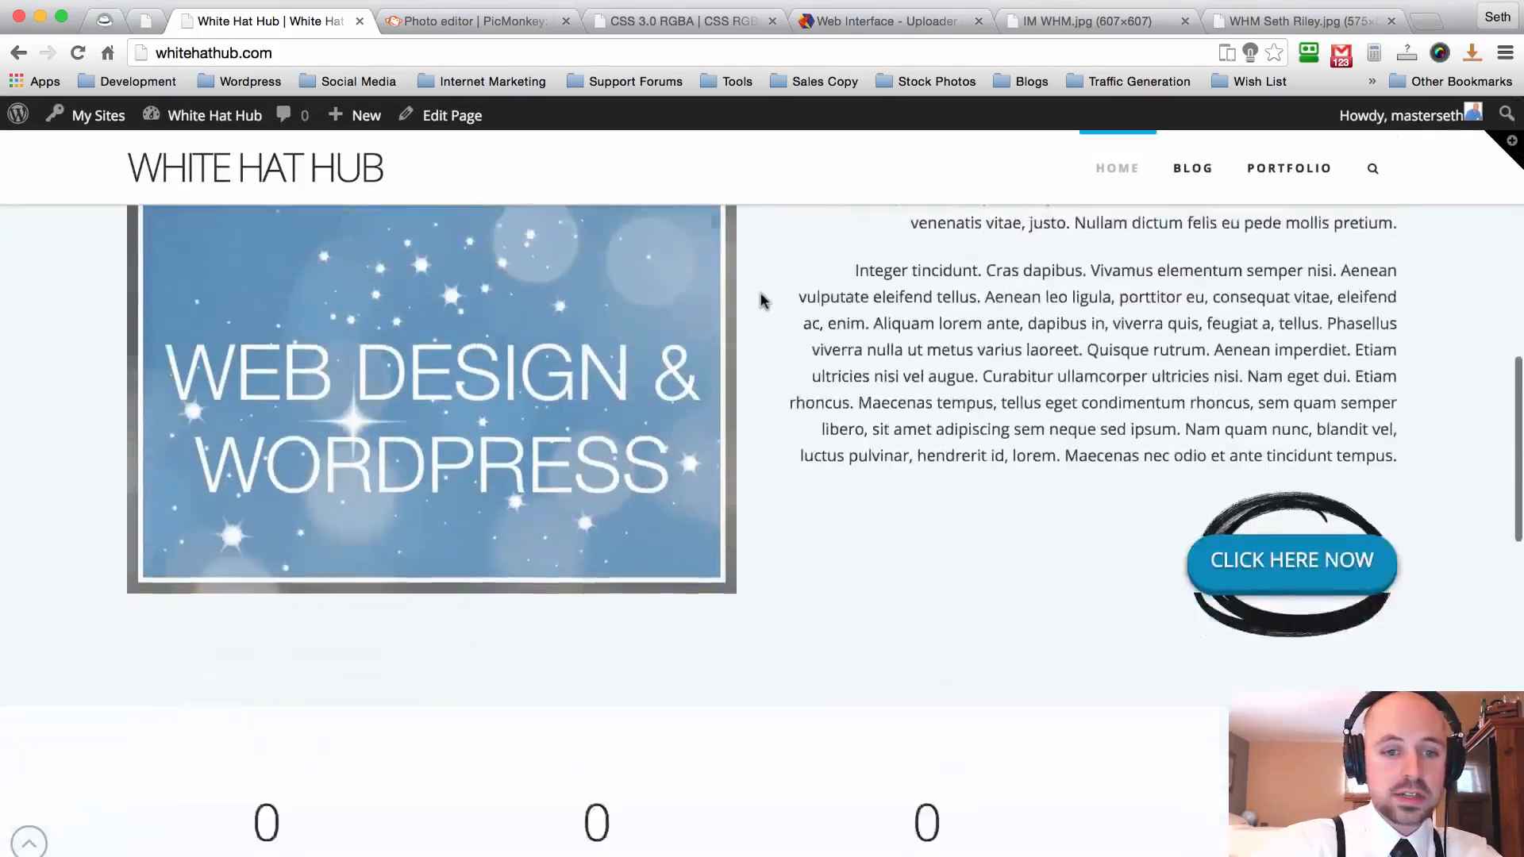
{"action": "scroll", "coordinate": [762, 300], "scroll_direction": "down", "scroll_amount": 7}
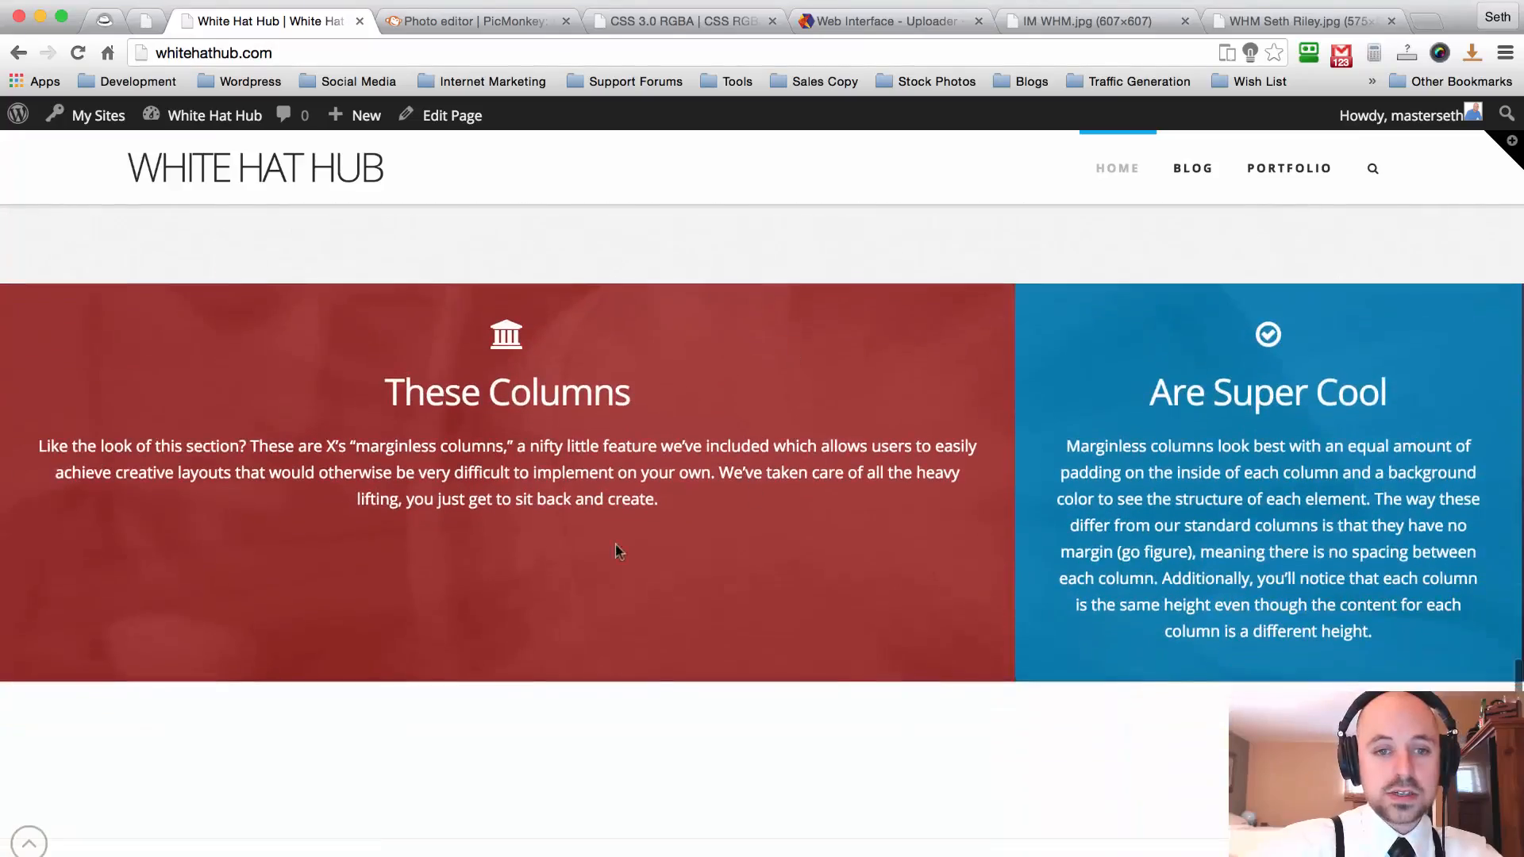
{"action": "scroll", "coordinate": [731, 507], "scroll_direction": "up", "scroll_amount": 15}
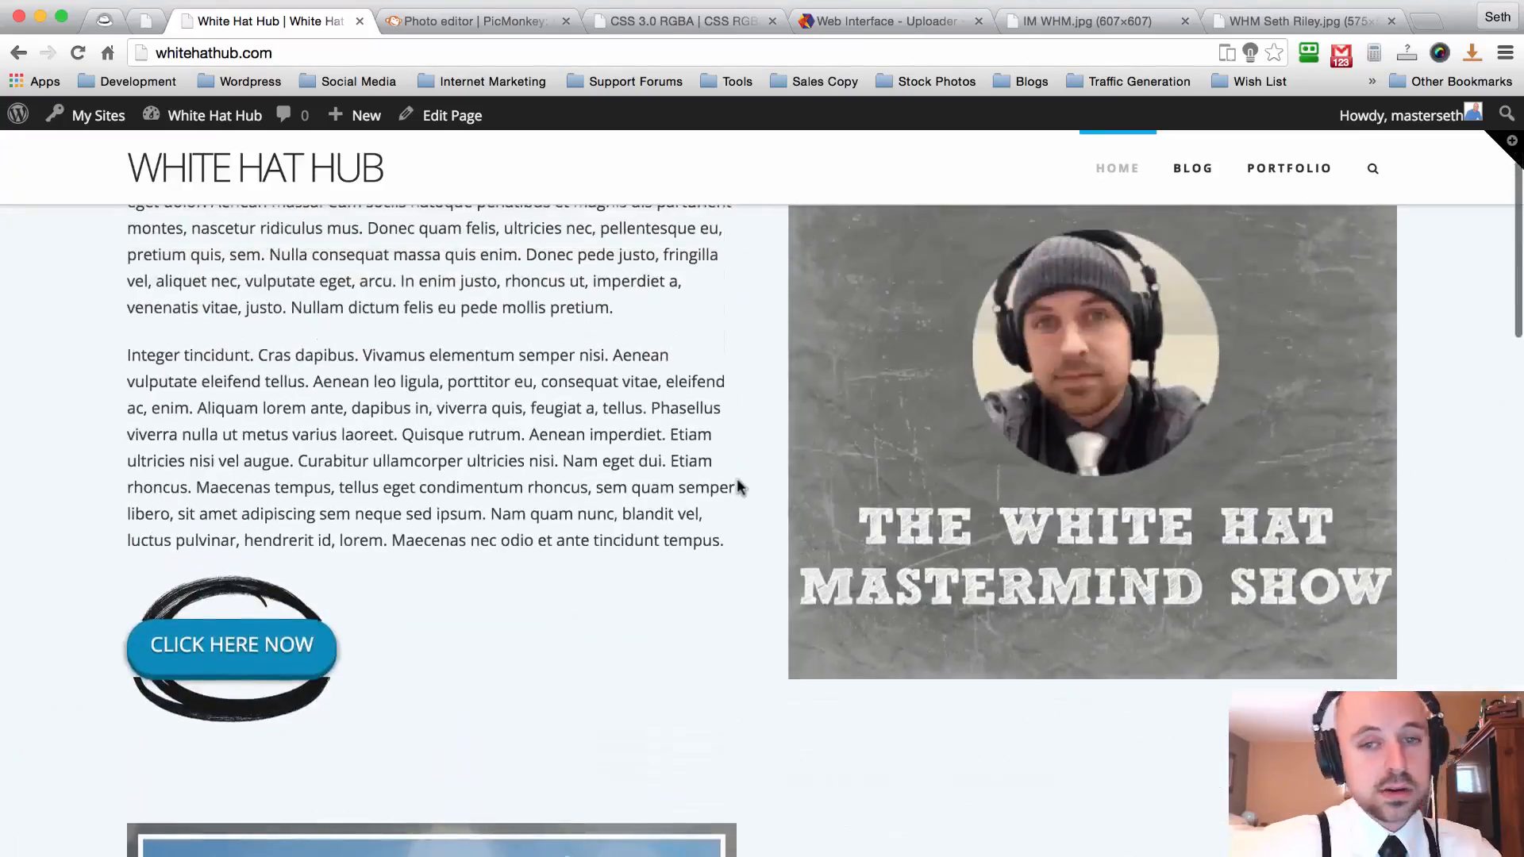
{"action": "scroll", "coordinate": [755, 401], "scroll_direction": "up", "scroll_amount": 3}
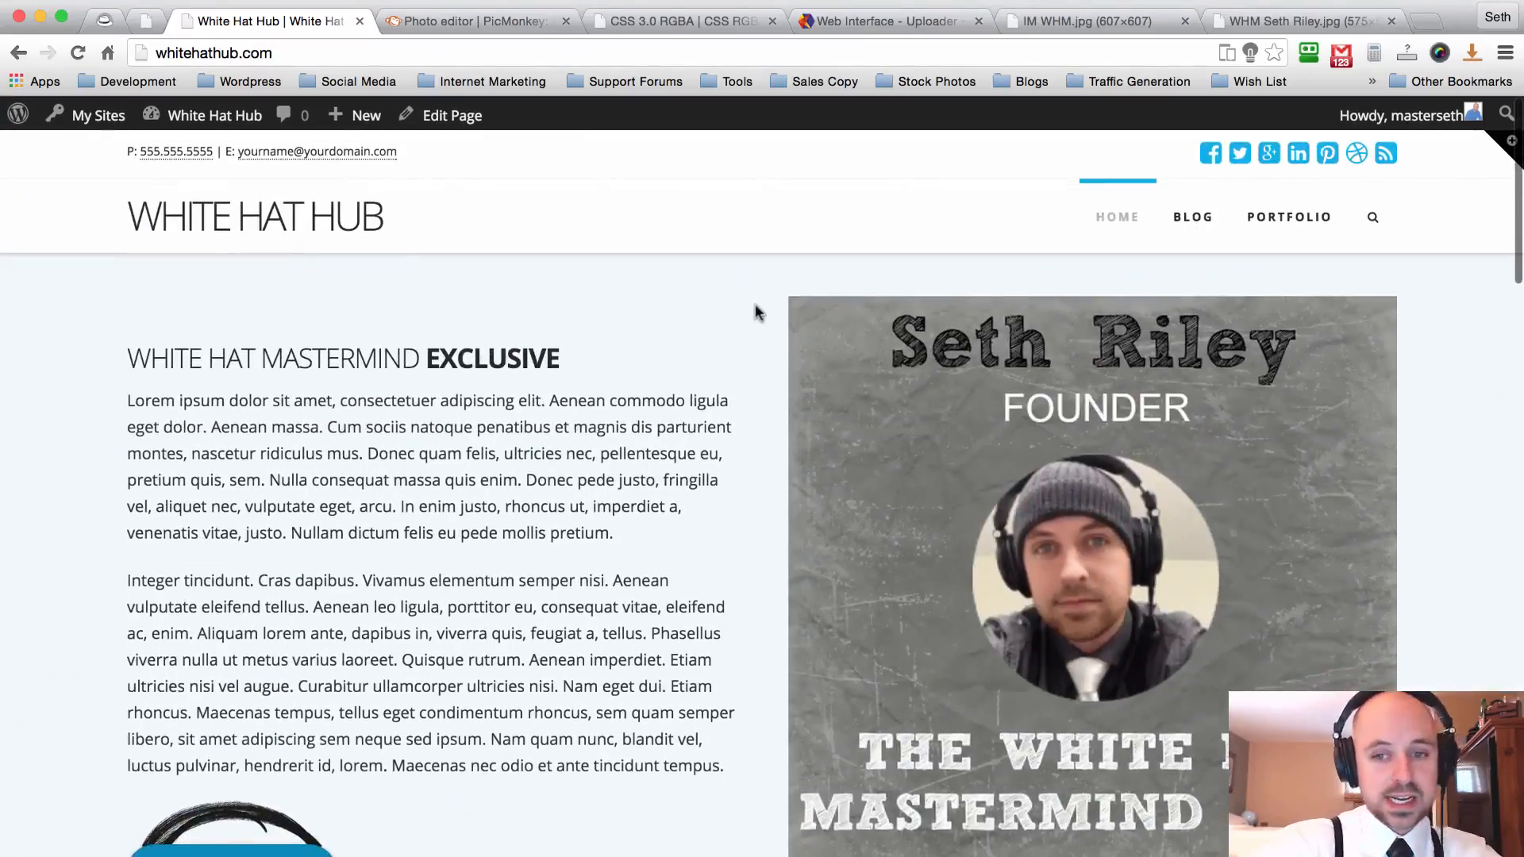
{"action": "scroll", "coordinate": [754, 311], "scroll_direction": "down", "scroll_amount": 3}
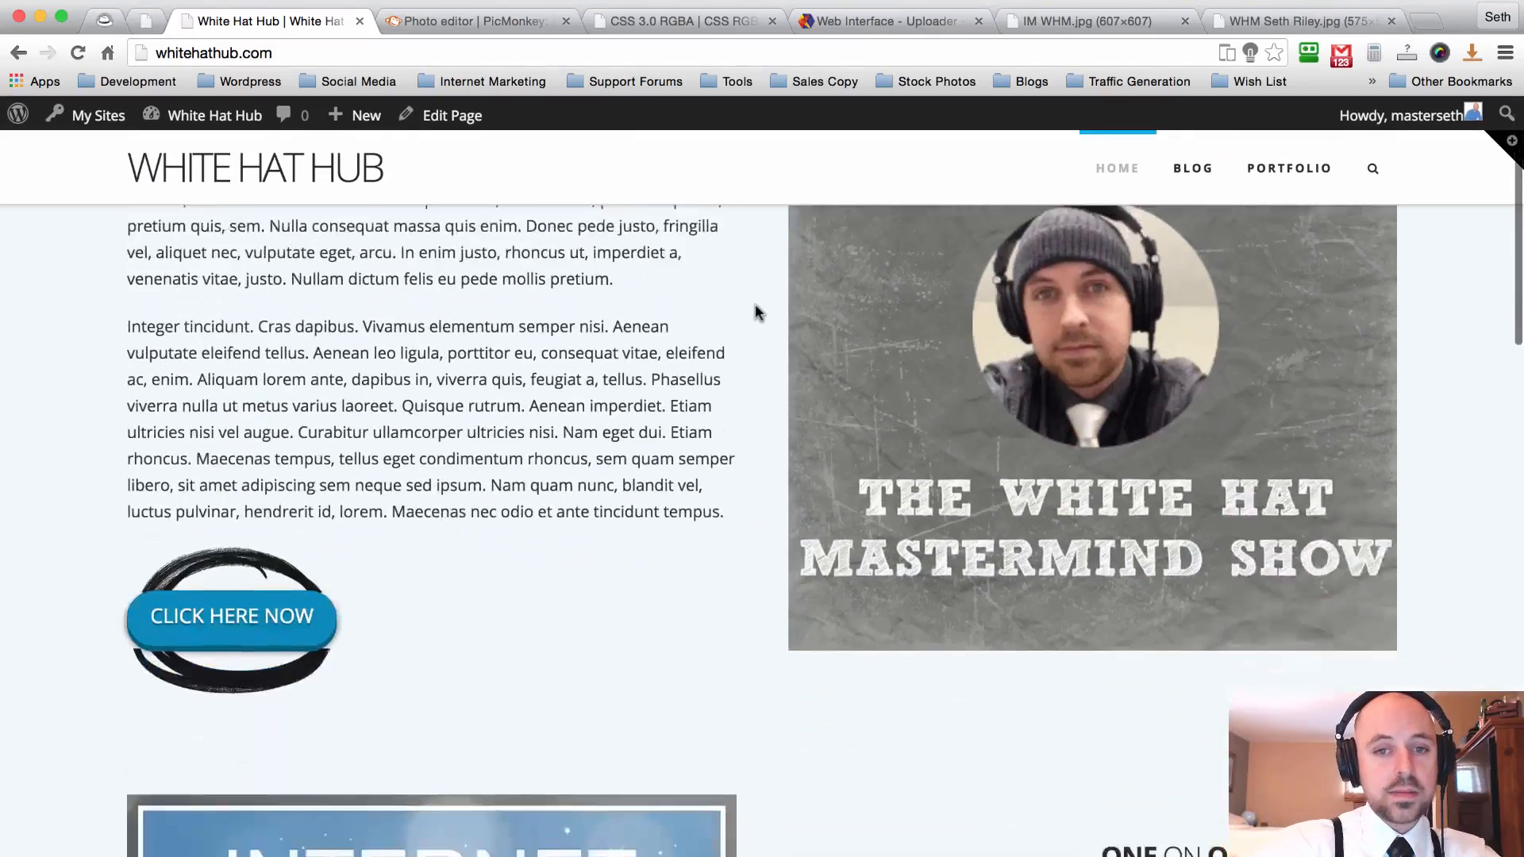
{"action": "scroll", "coordinate": [755, 310], "scroll_direction": "down", "scroll_amount": 1}
{"action": "scroll", "coordinate": [754, 305], "scroll_direction": "up", "scroll_amount": 4}
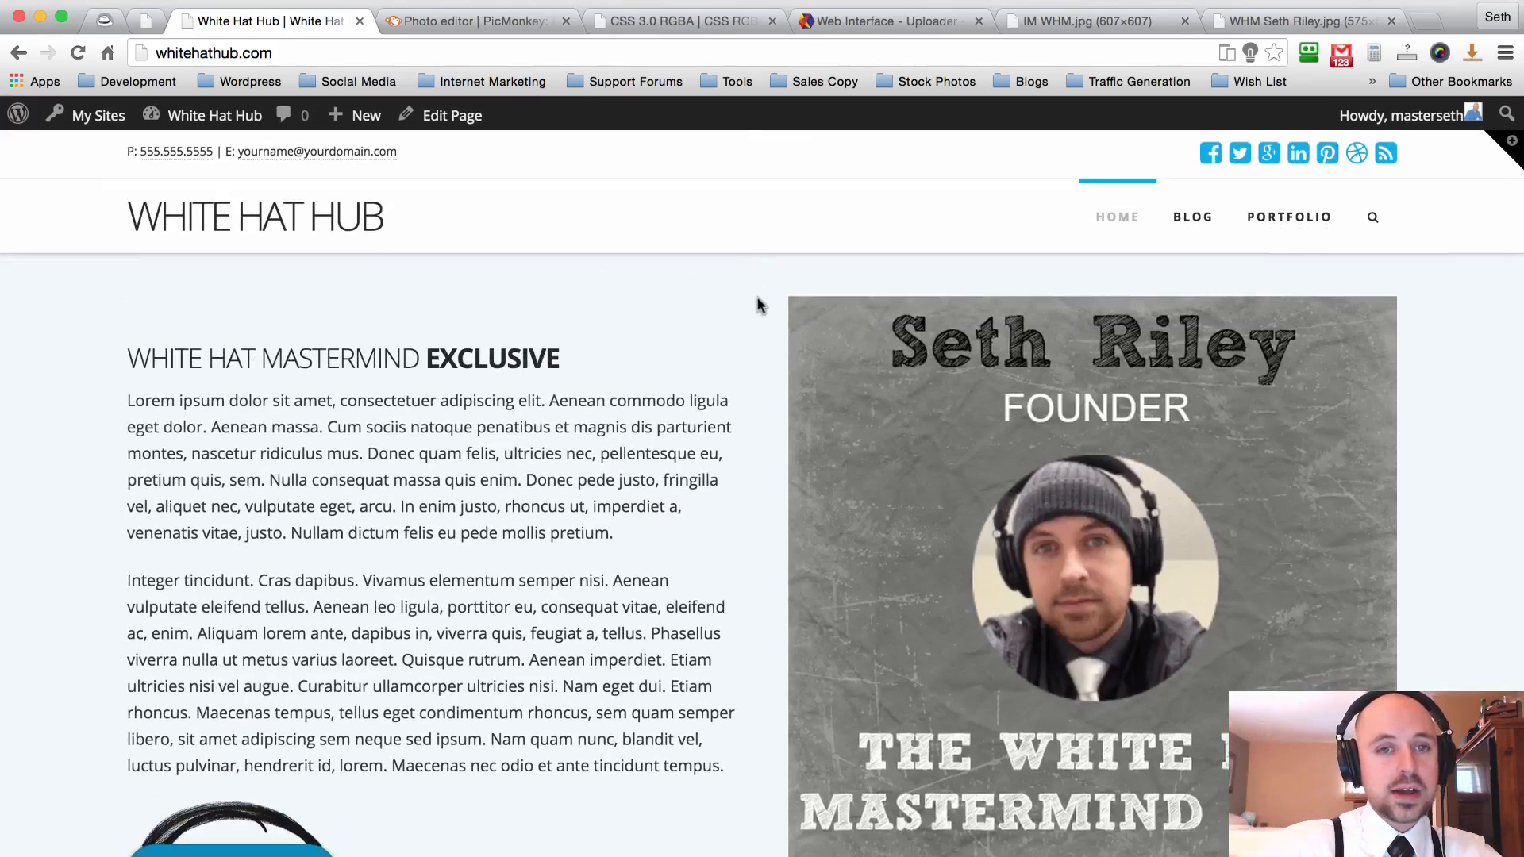
{"action": "left_click", "coordinate": [492, 24]}
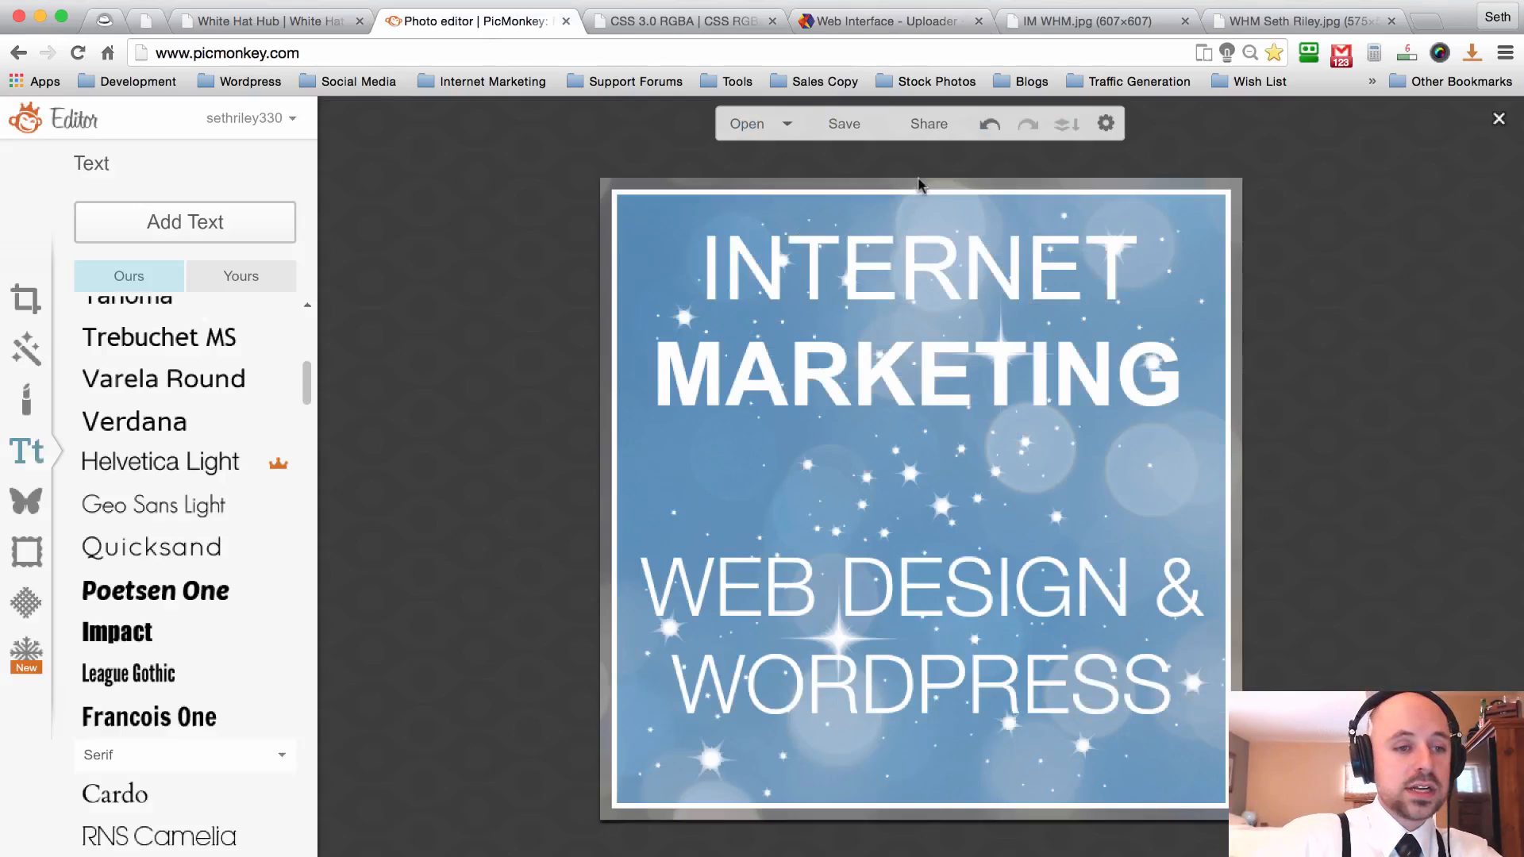
Make the PicMonkey canvas transparent via Basic Edits > Canvas Color.
{"action": "left_click", "coordinate": [23, 301]}
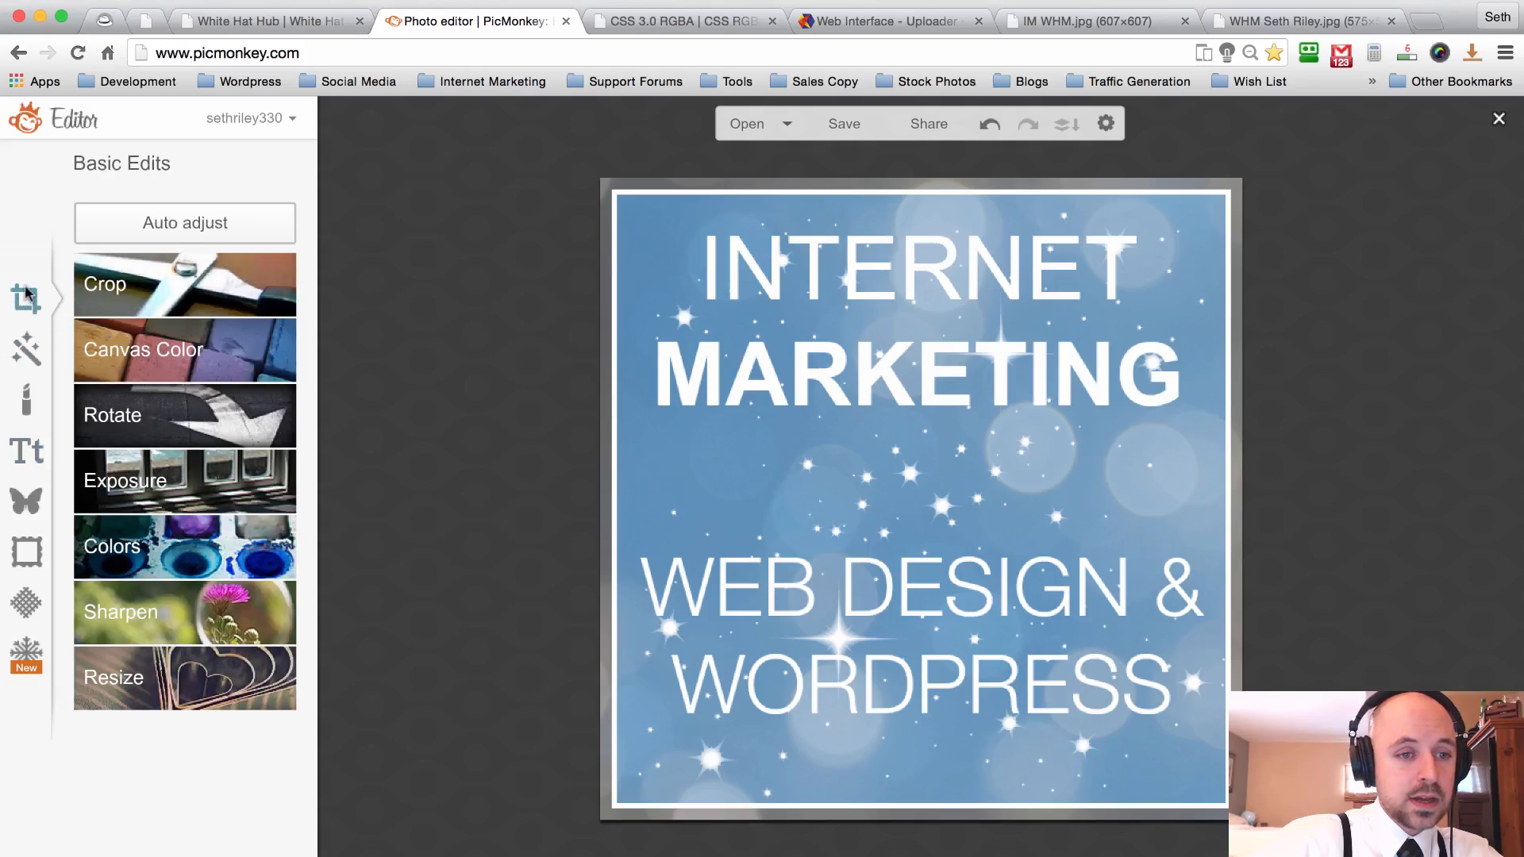
{"action": "left_click", "coordinate": [161, 353]}
{"action": "left_click", "coordinate": [95, 506]}
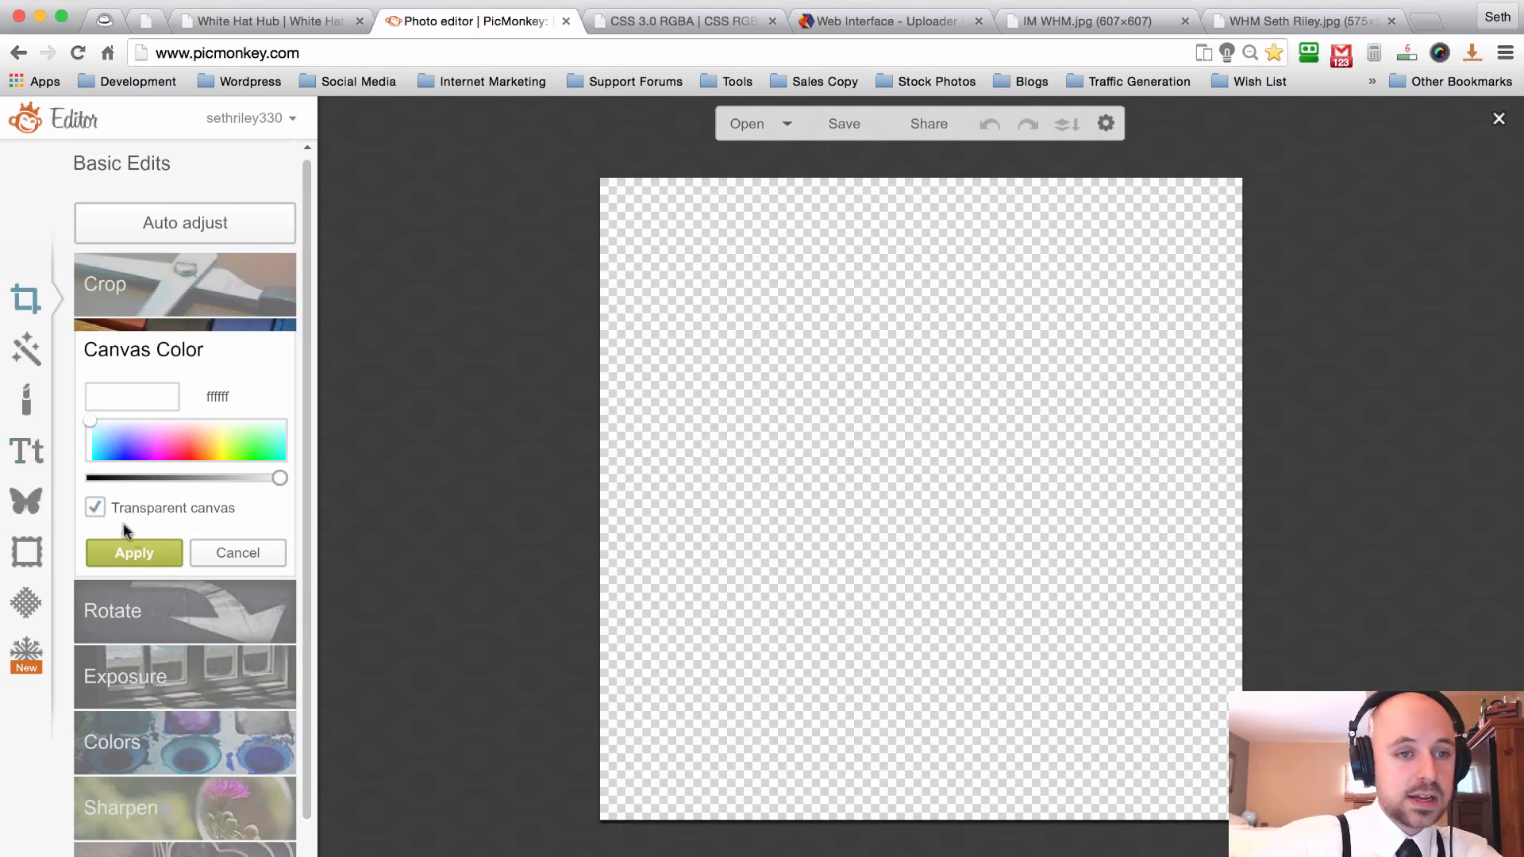
{"action": "left_click", "coordinate": [140, 553]}
Crop the 405×405 canvas down to a 405×99 strip.
{"action": "left_click", "coordinate": [158, 290]}
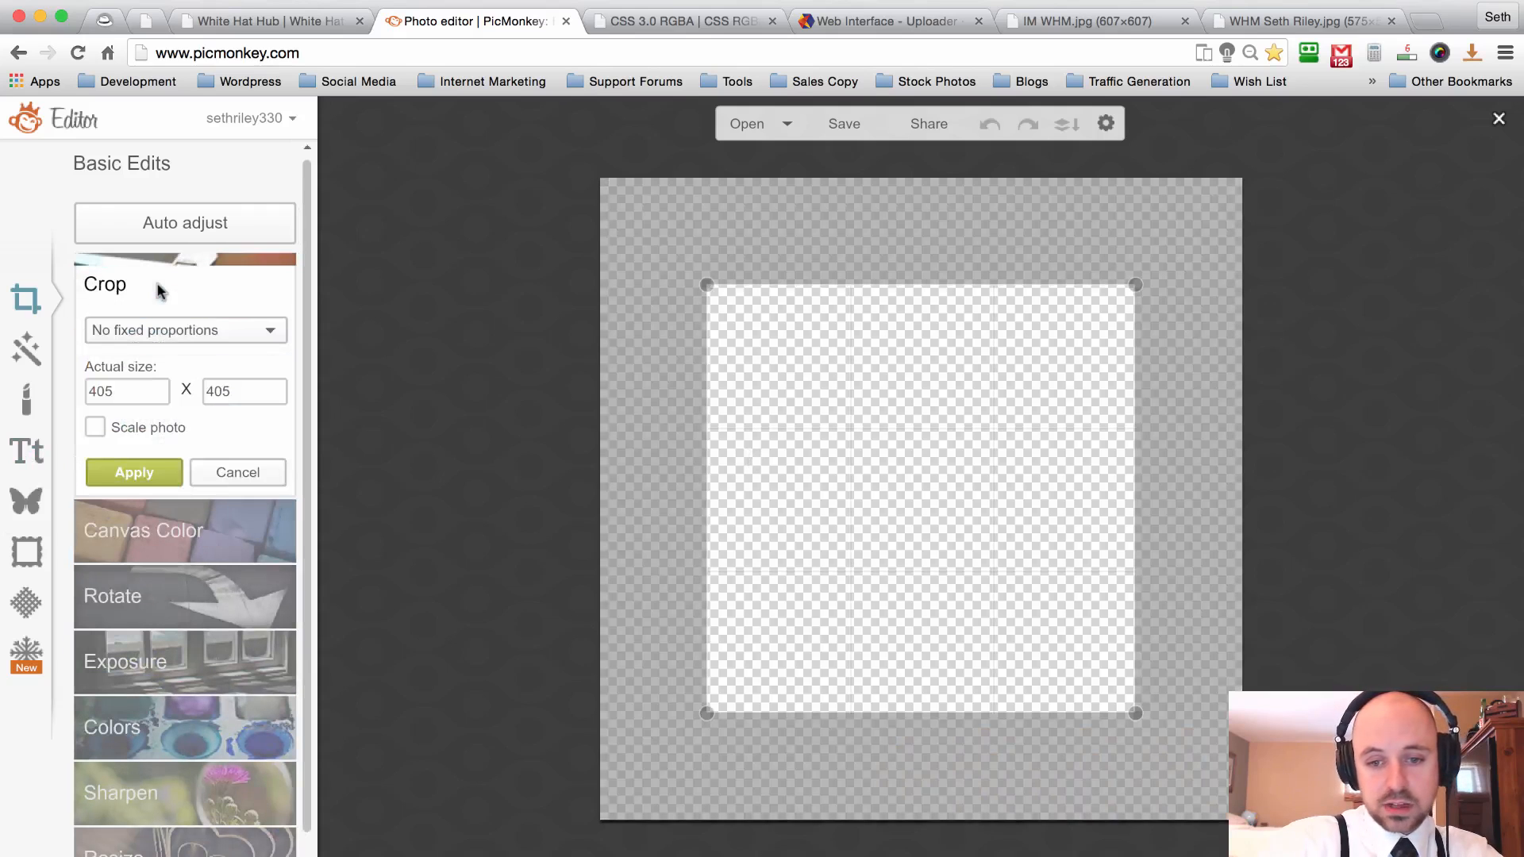
{"action": "left_click_drag", "start_coordinate": [882, 712], "coordinate": [874, 389]}
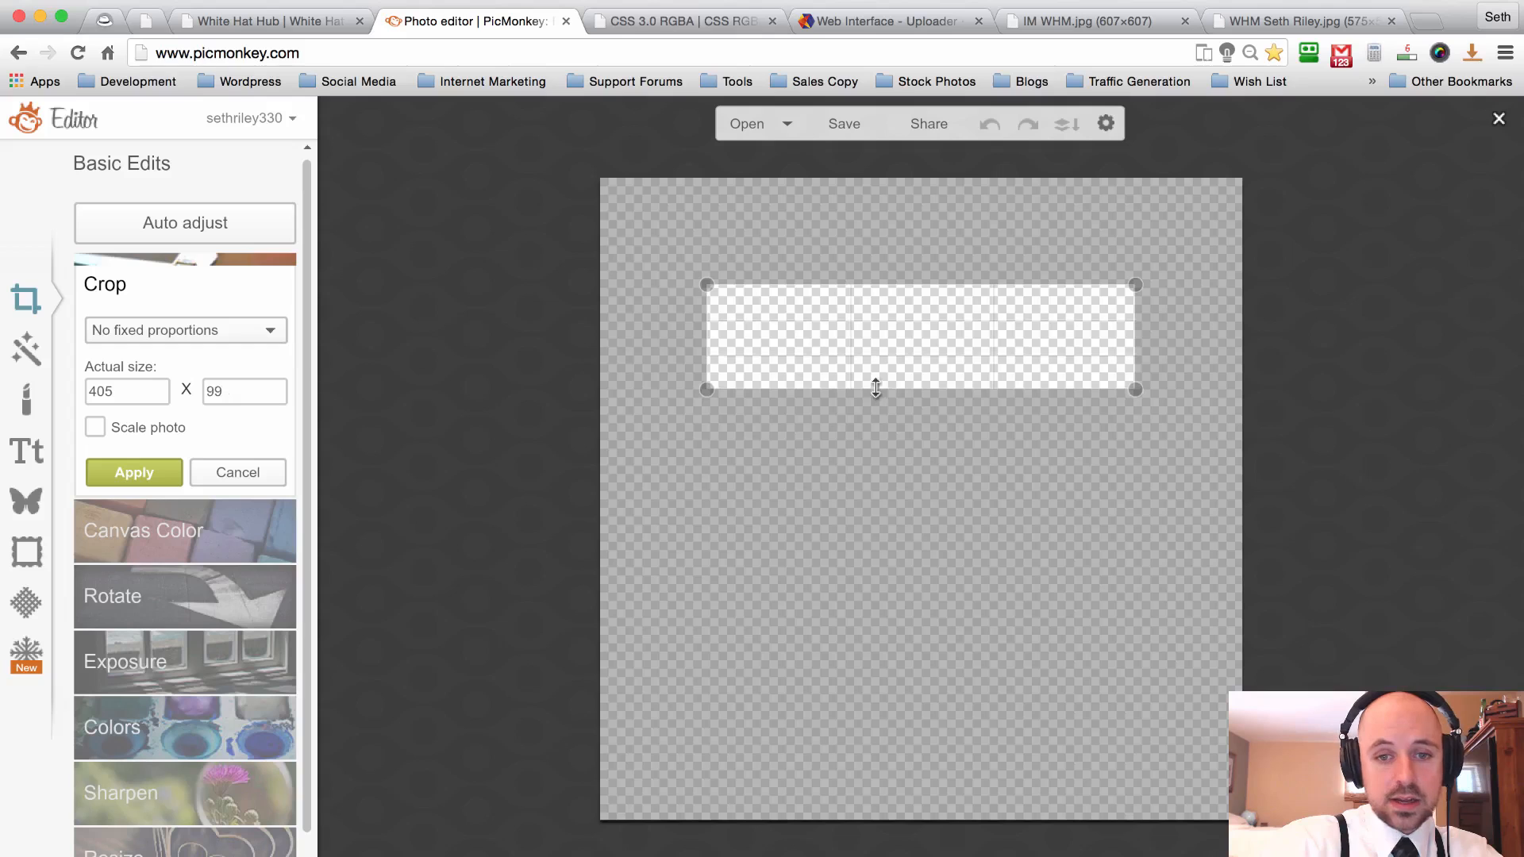
{"action": "left_click", "coordinate": [127, 472]}
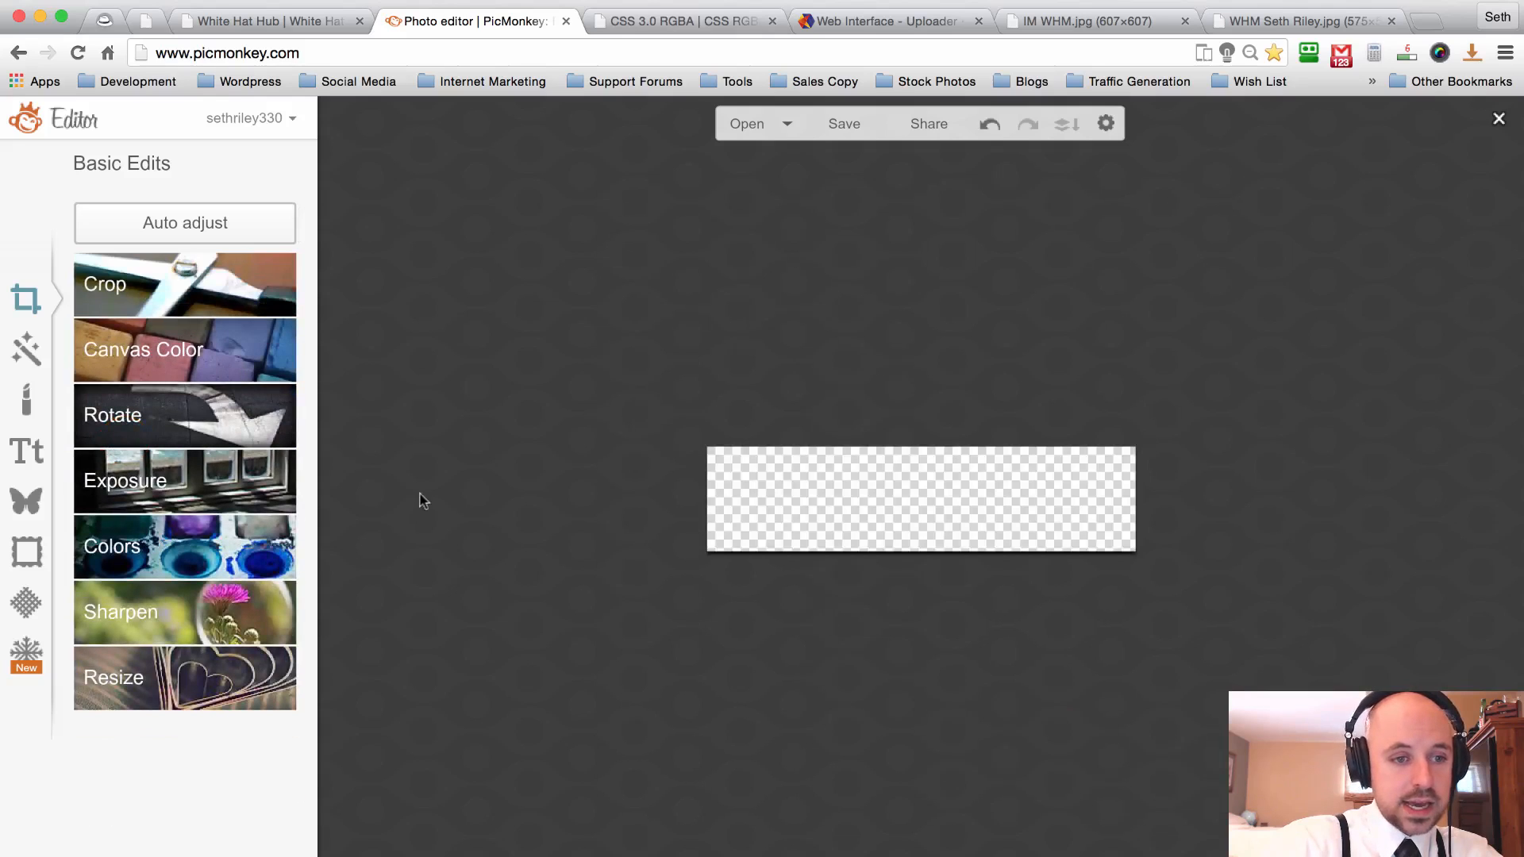
Add a text box on the banner reading 'WHITE HAT MASTERMIND'.
{"action": "left_click", "coordinate": [14, 445]}
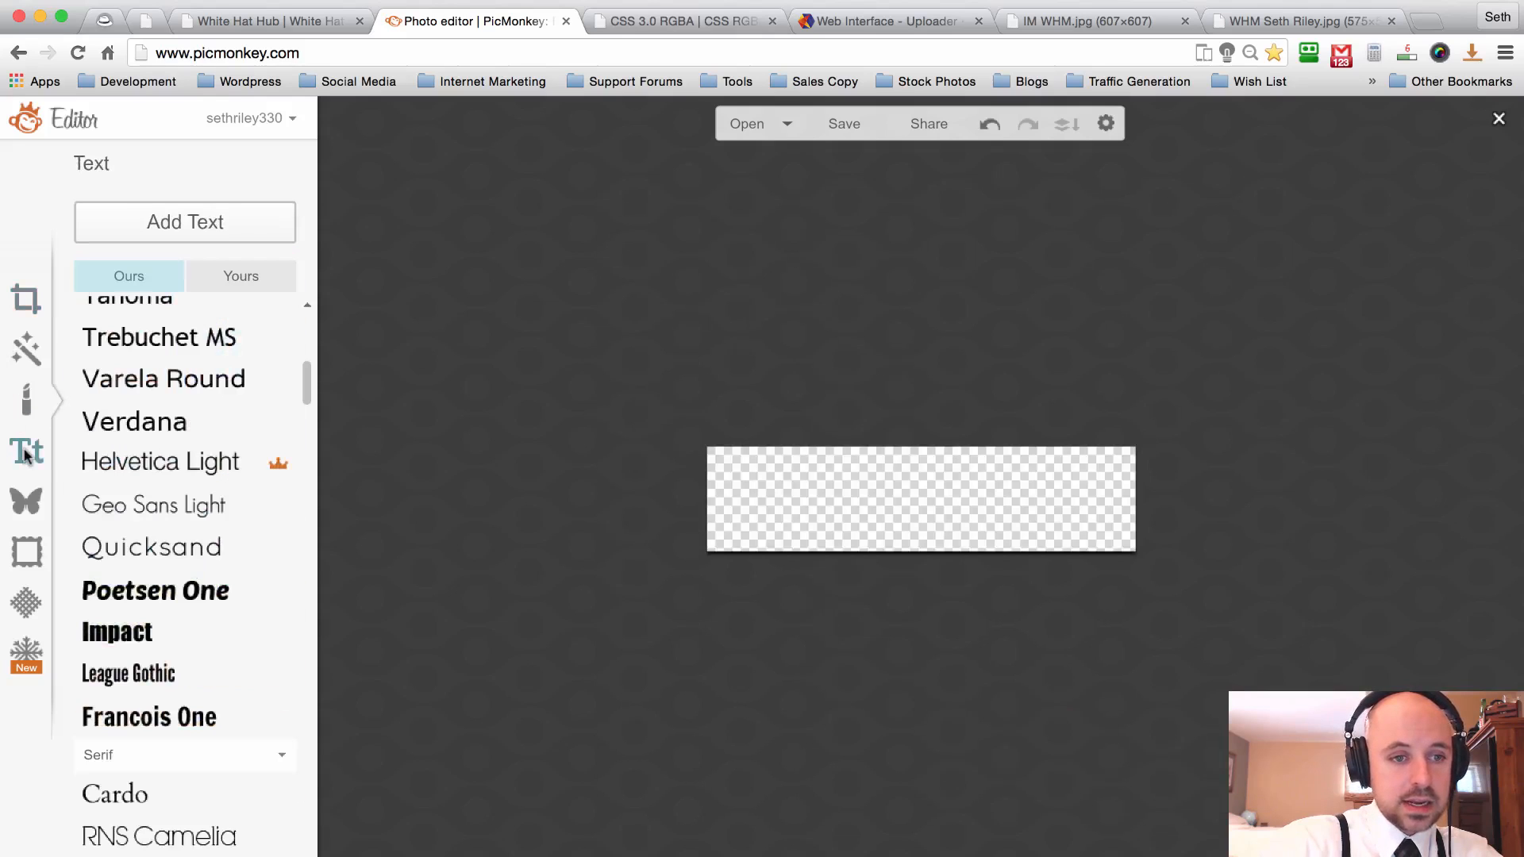
{"action": "left_click", "coordinate": [191, 226]}
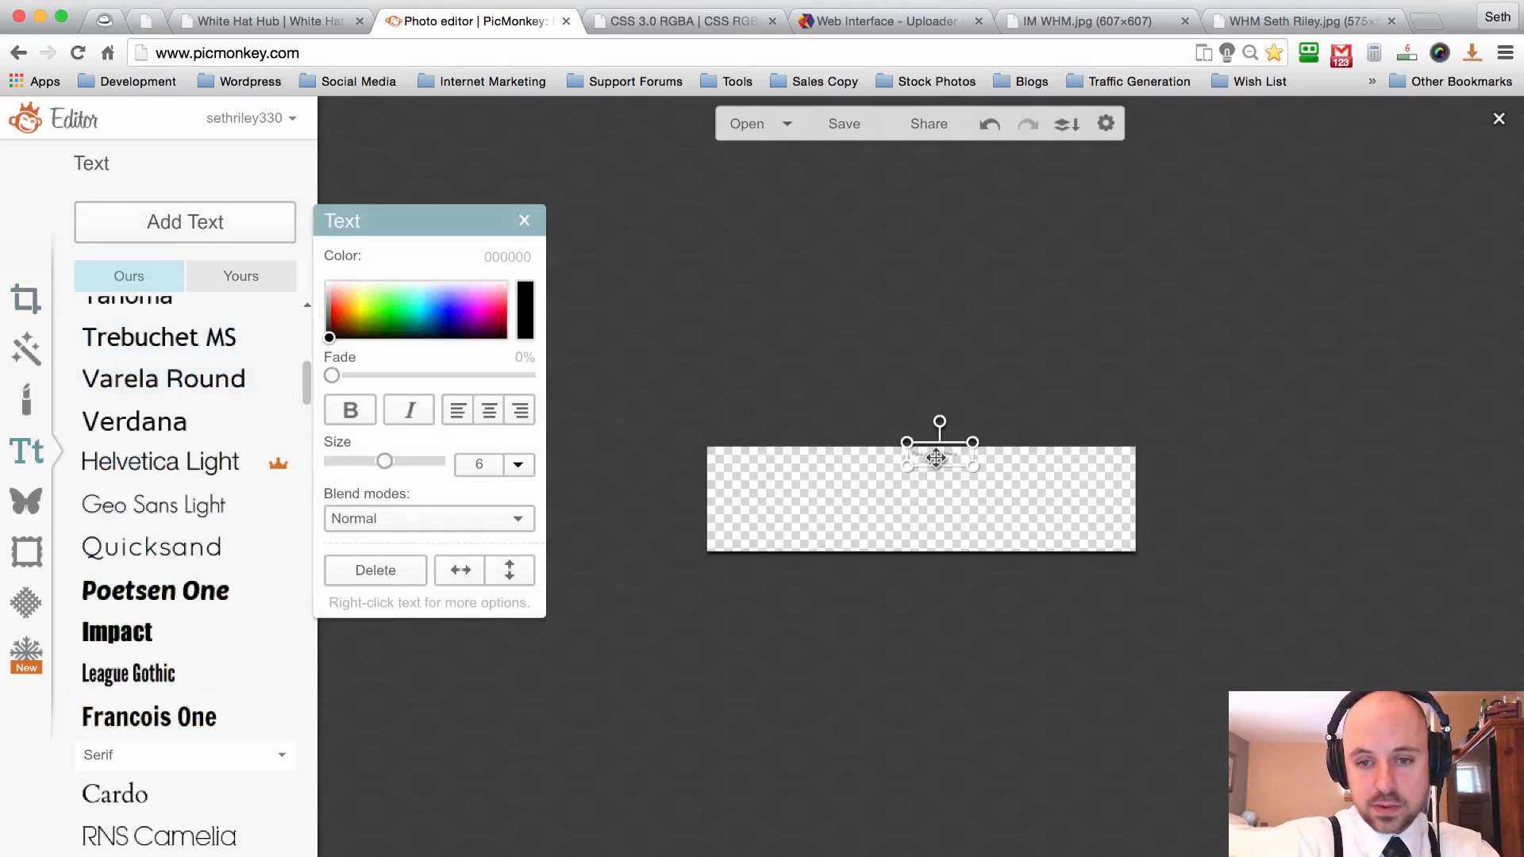
{"action": "left_click", "coordinate": [802, 482]}
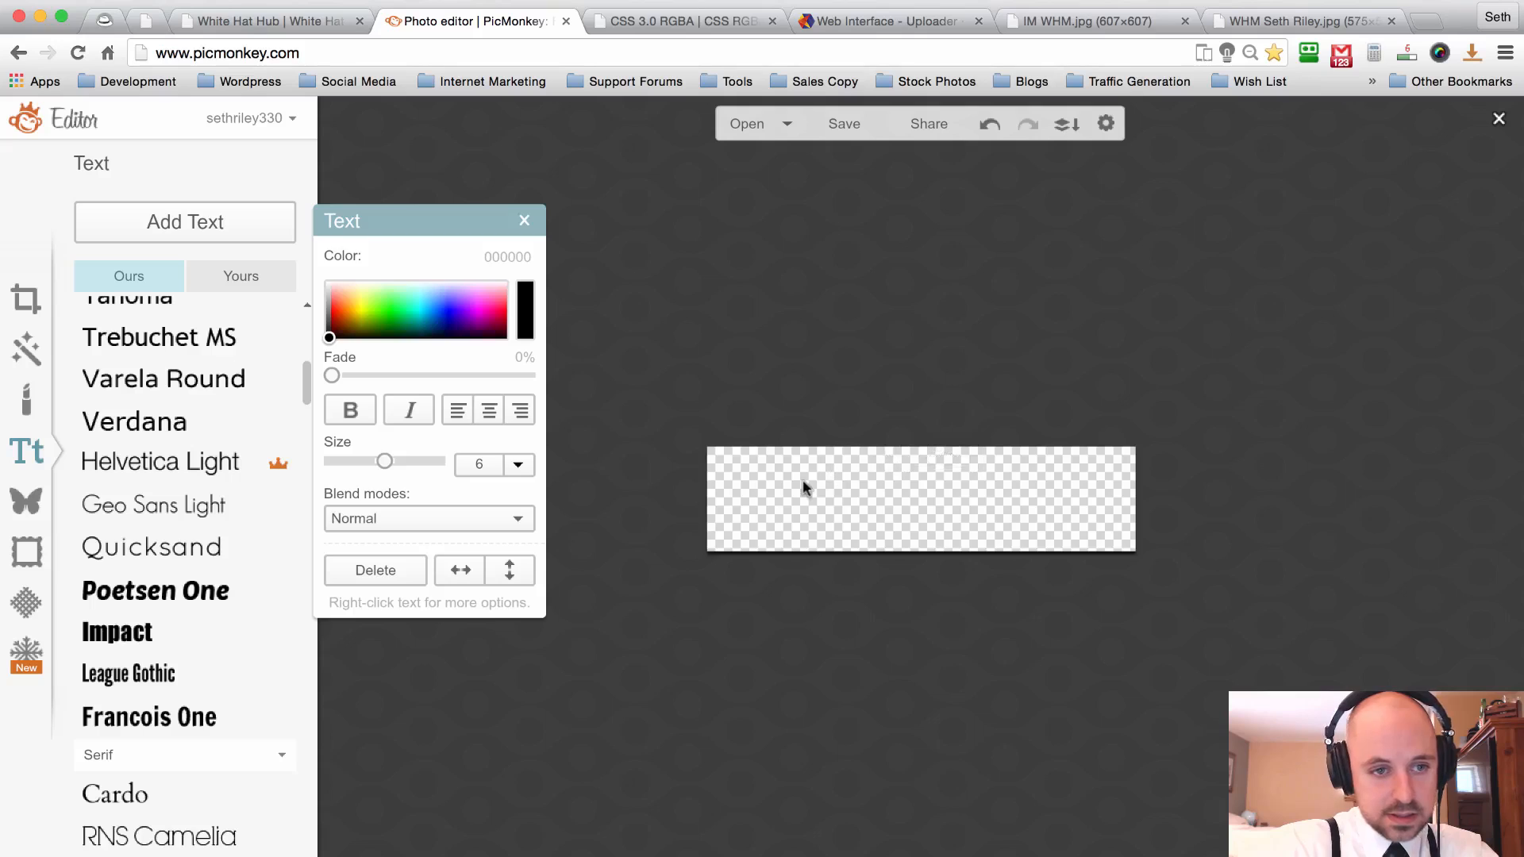
{"action": "left_click", "coordinate": [168, 219]}
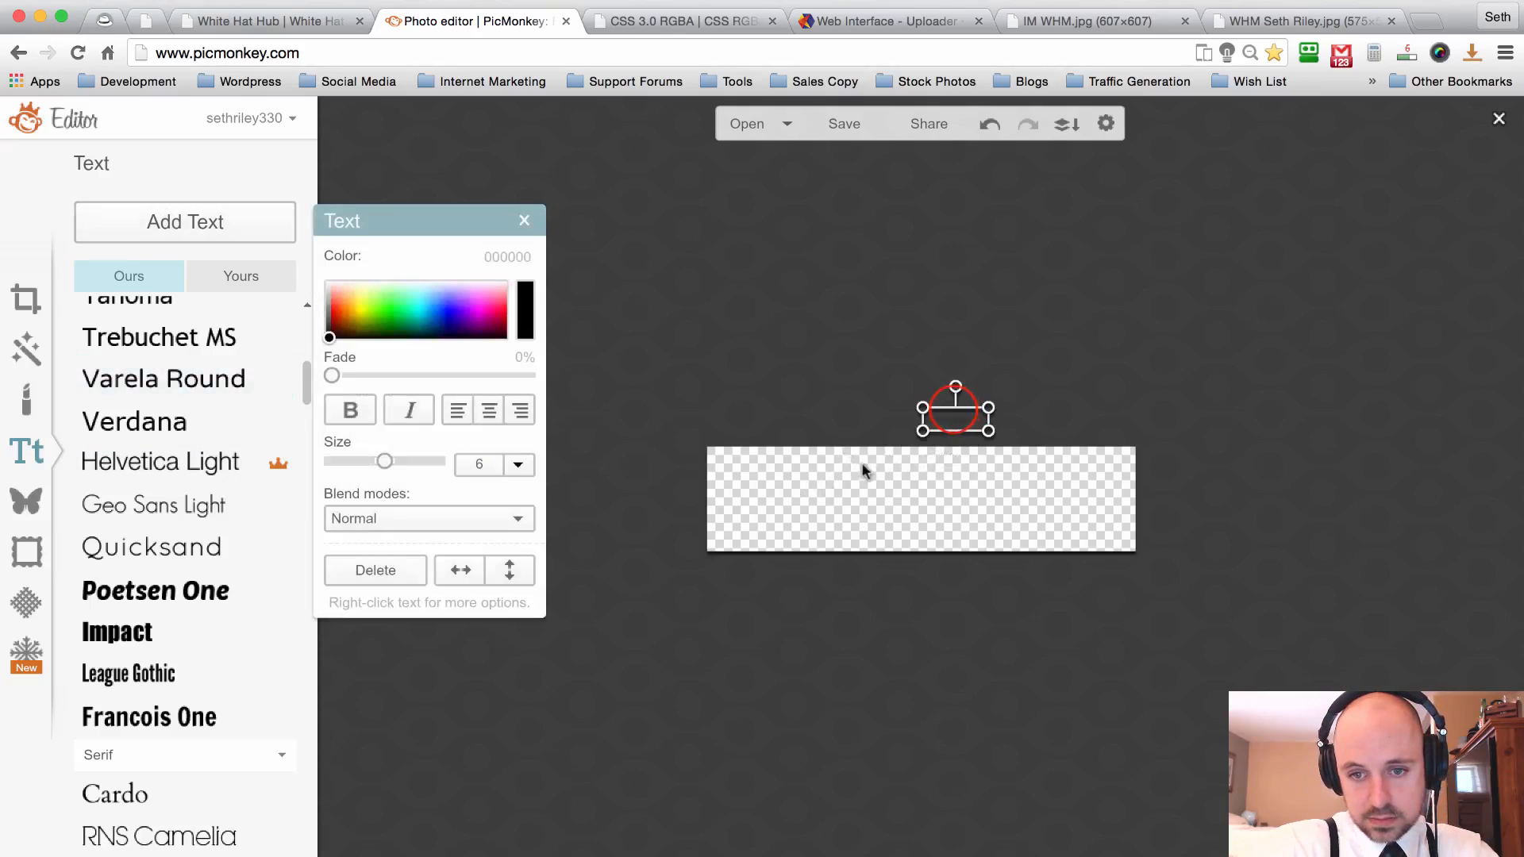
{"action": "left_click_drag", "start_coordinate": [956, 413], "coordinate": [919, 549]}
{"action": "left_click", "coordinate": [887, 516]}
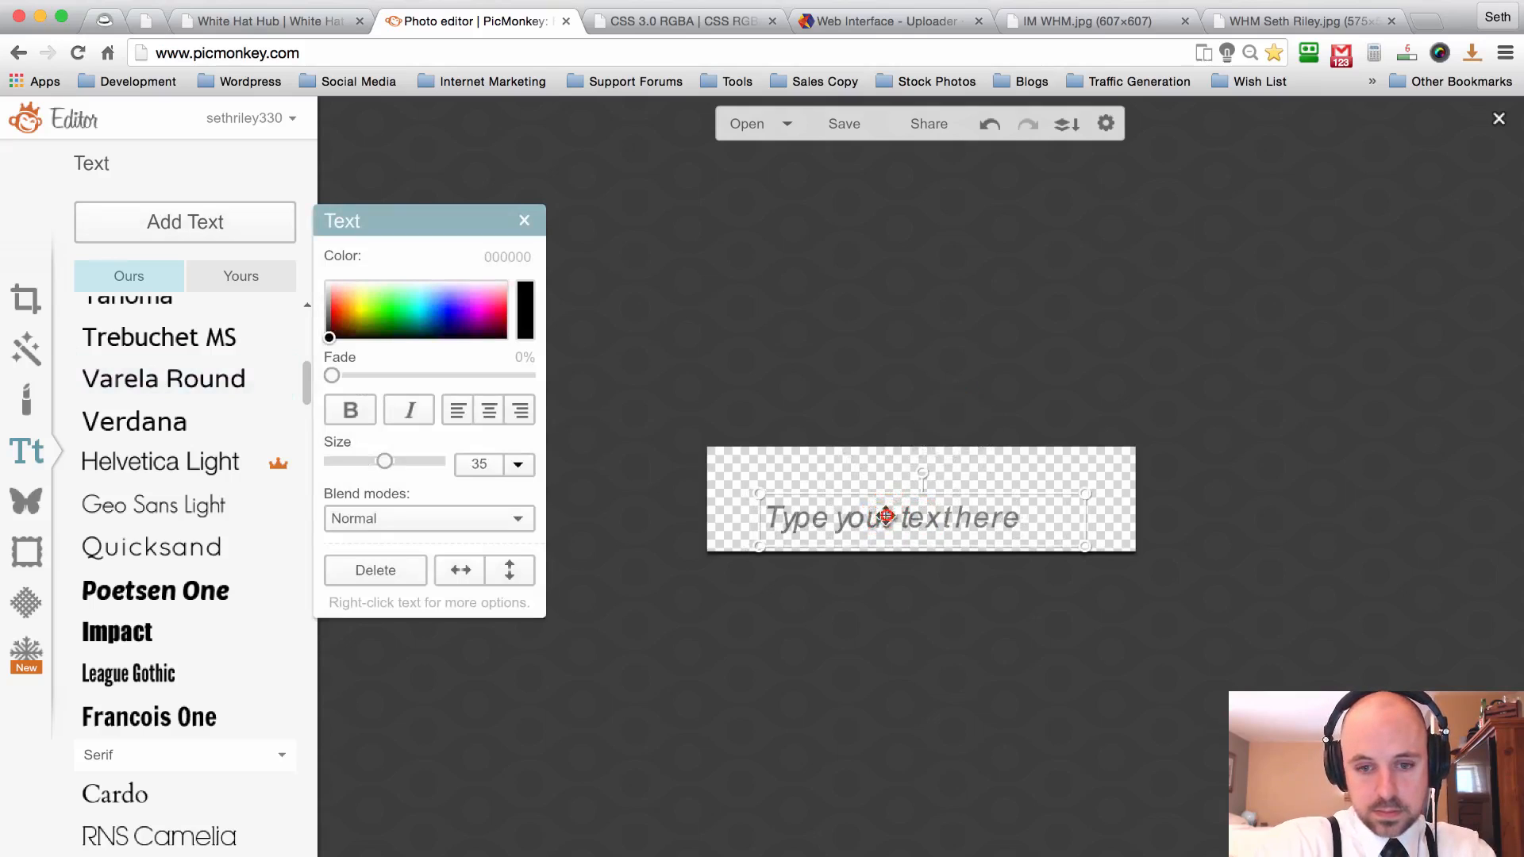
{"action": "type", "text": "WHITE"}
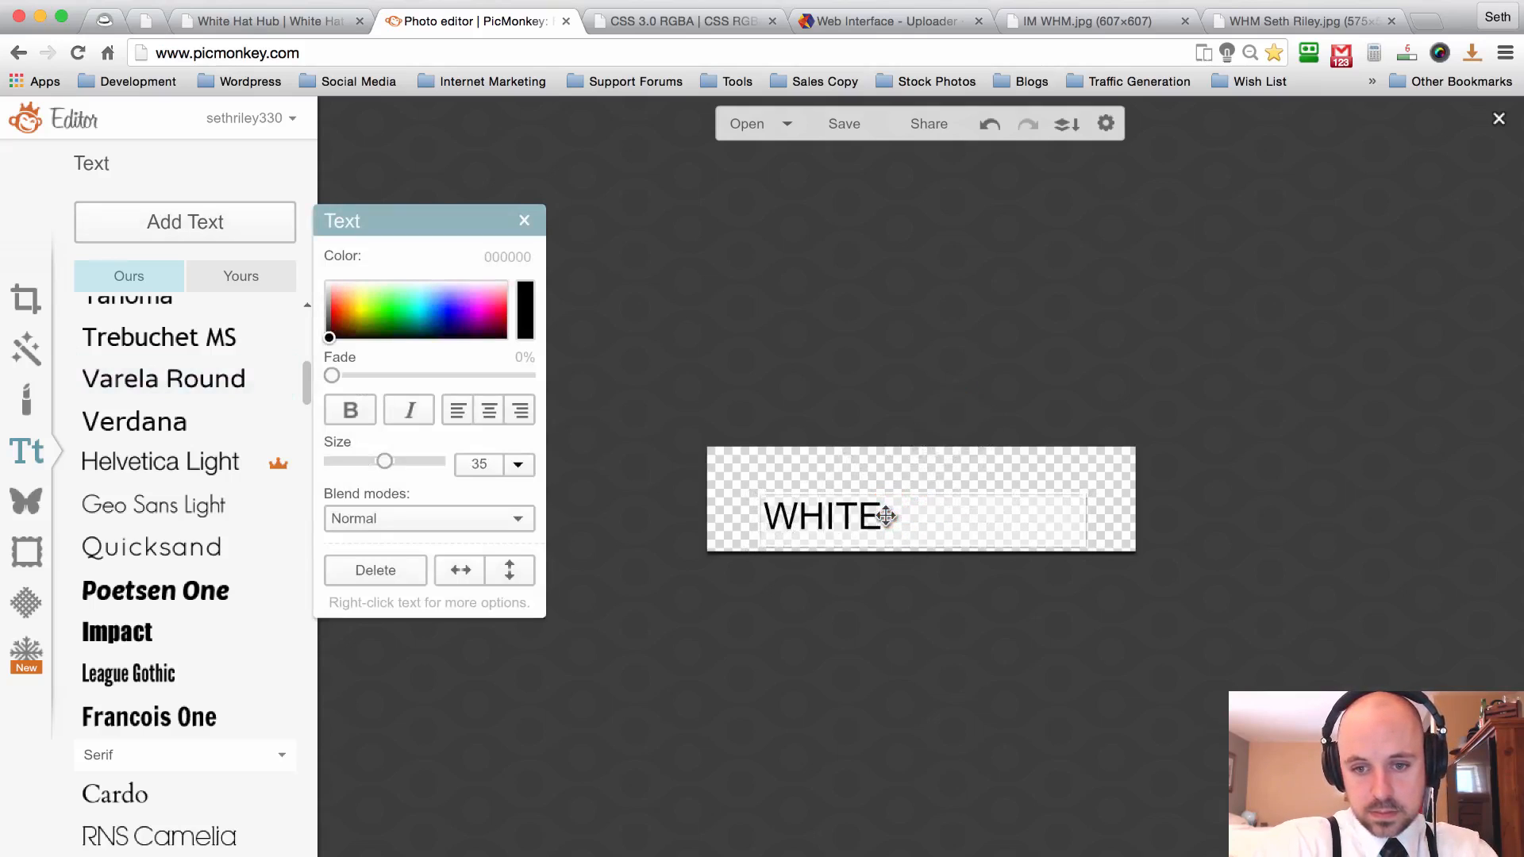
{"action": "type", "text": " HAT MAS"}
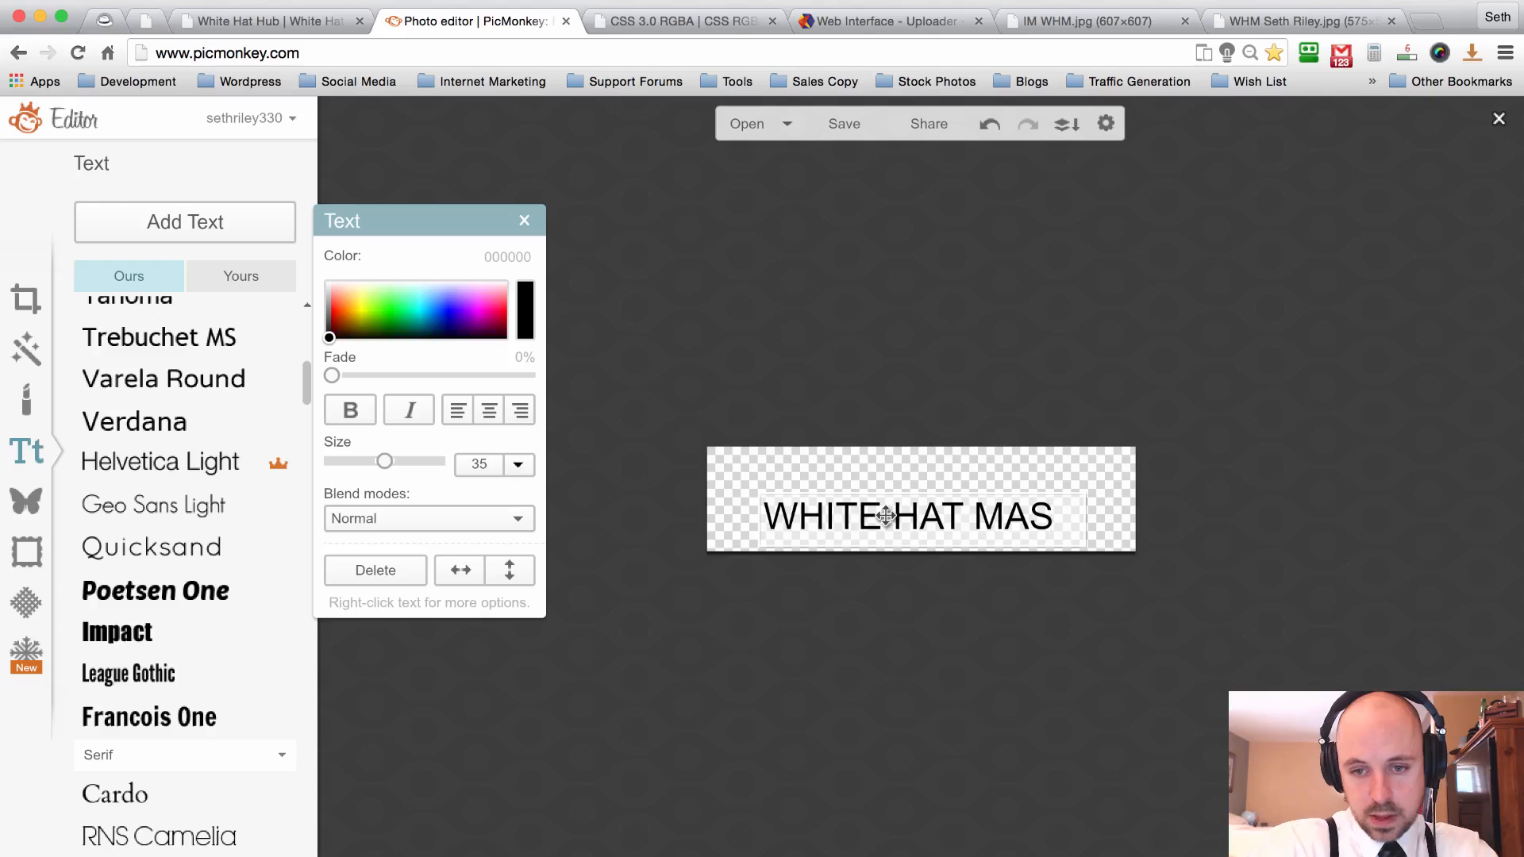
{"action": "type", "text": "TERMIND"}
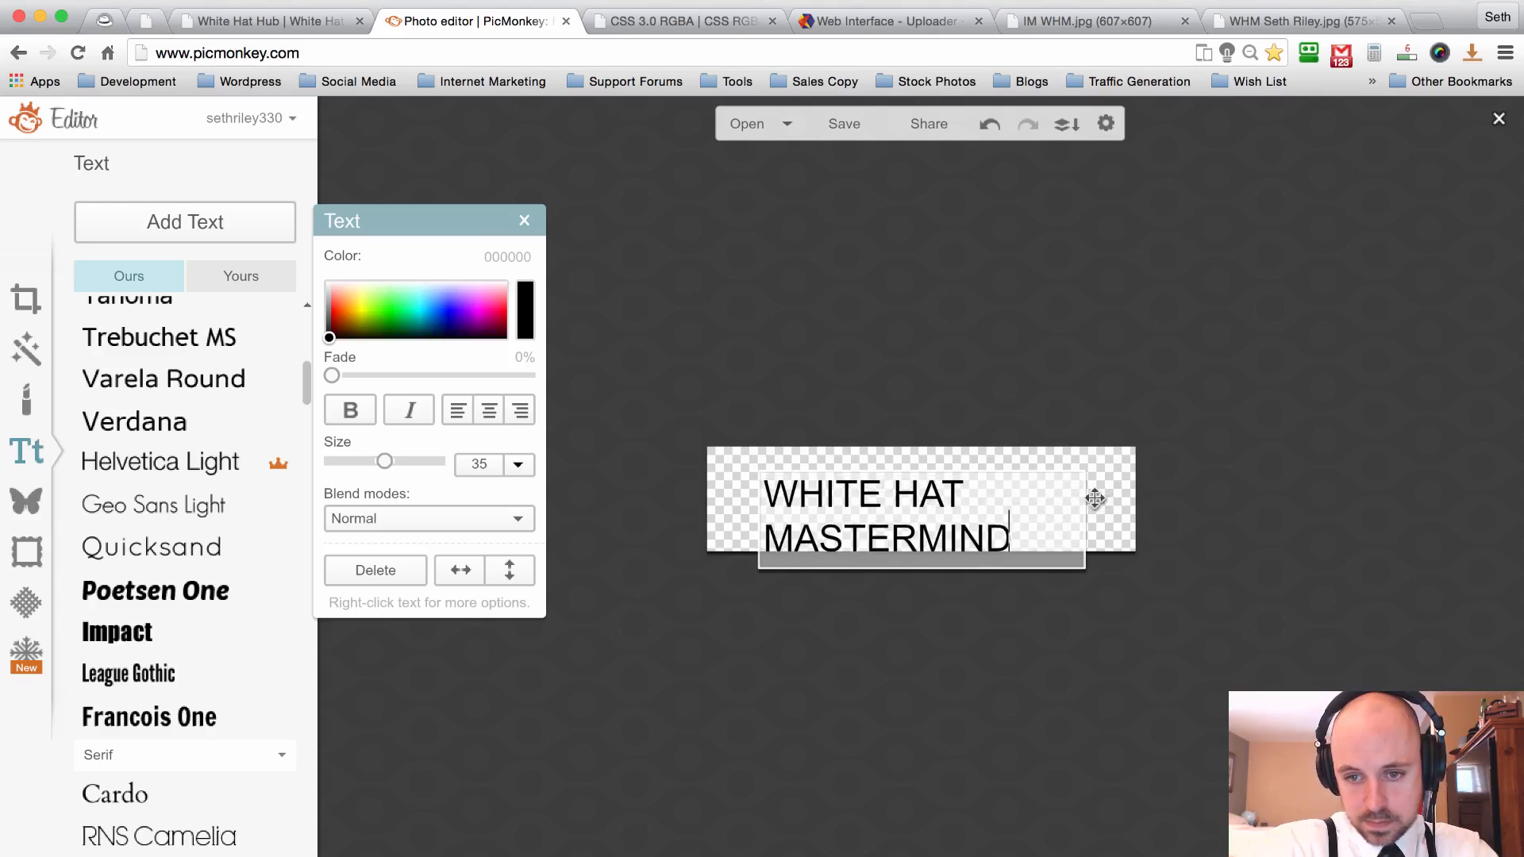
Fit the title on one line at size 29, centred on the banner.
{"action": "left_click", "coordinate": [1084, 497]}
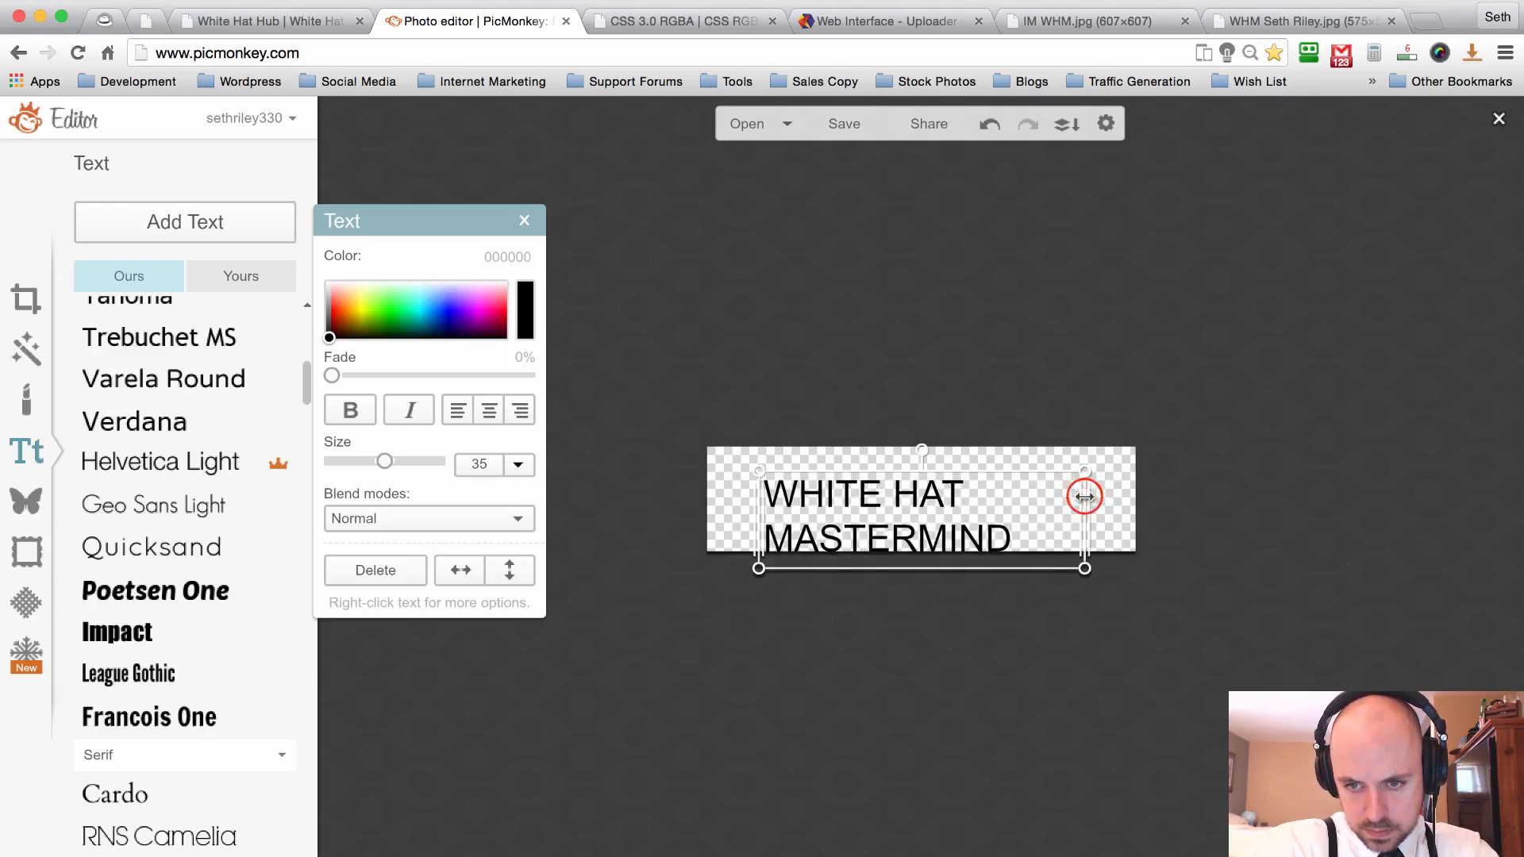
{"action": "left_click_drag", "start_coordinate": [1084, 497], "coordinate": [1228, 493]}
{"action": "left_click", "coordinate": [1052, 546]}
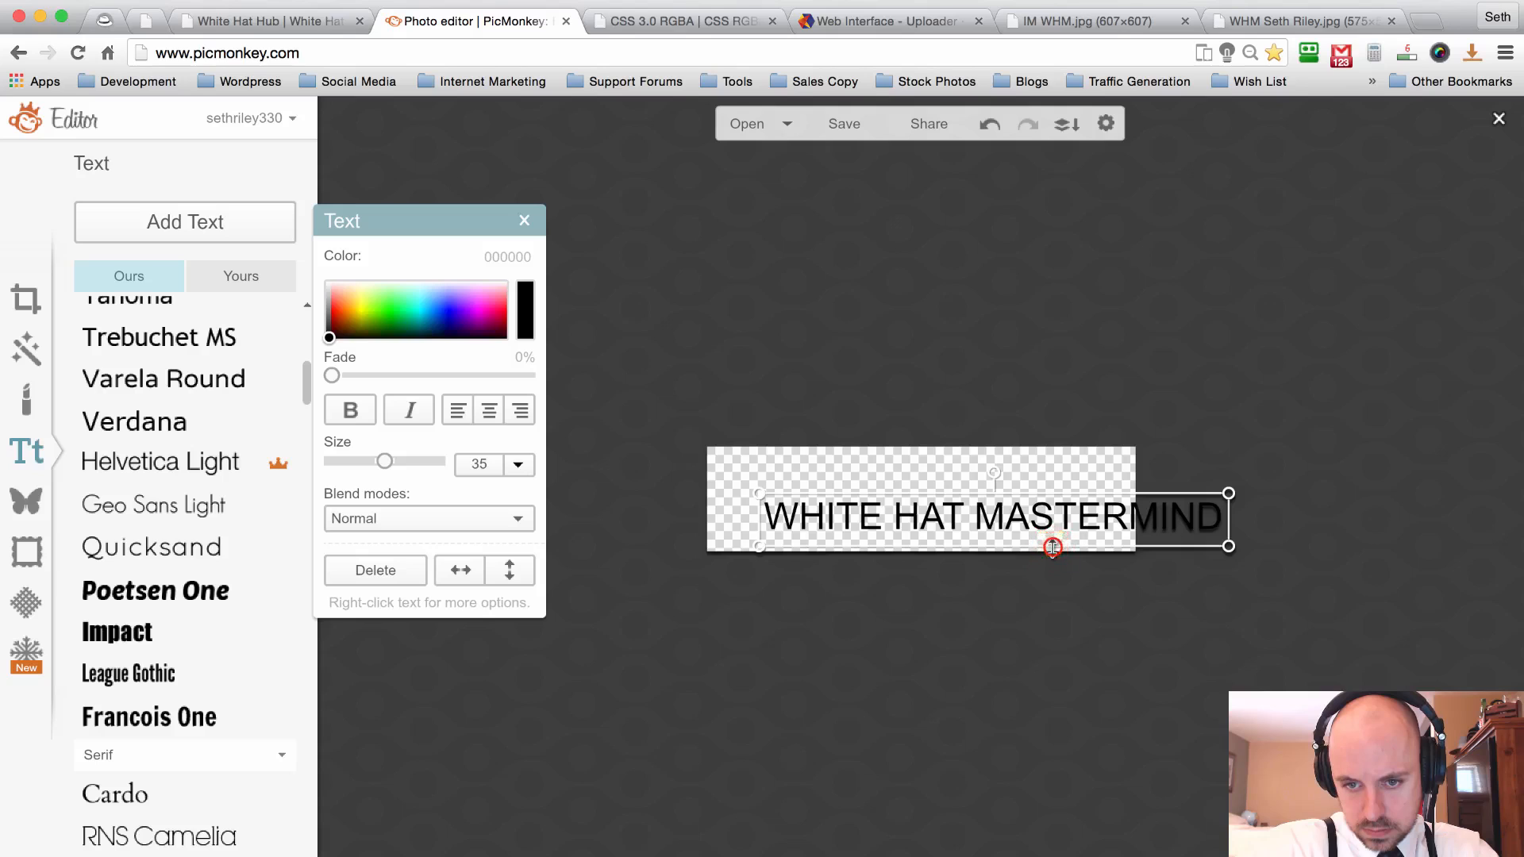
{"action": "left_click_drag", "start_coordinate": [1052, 546], "coordinate": [930, 500]}
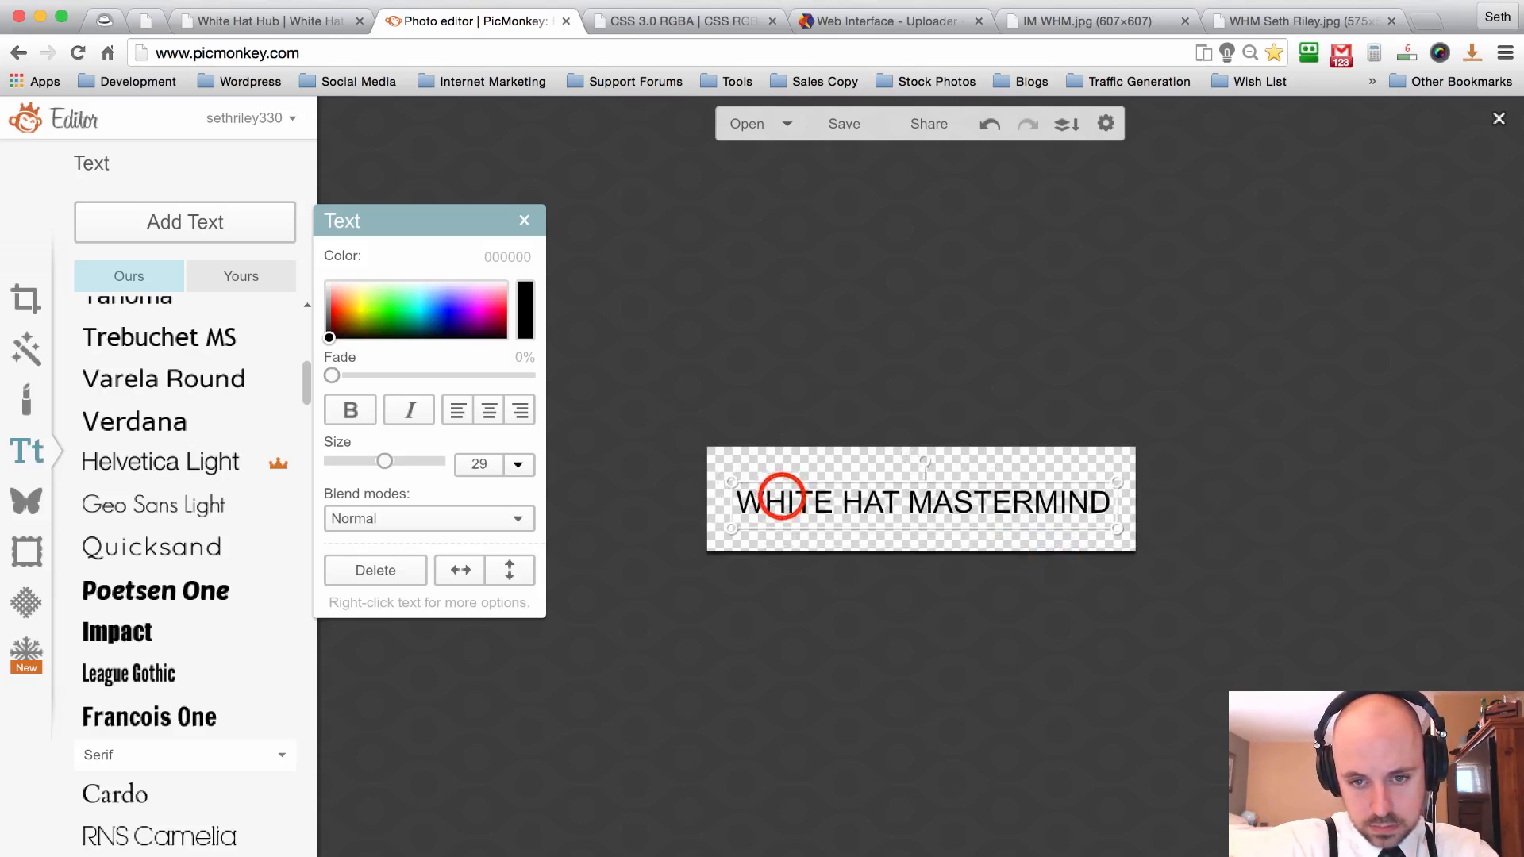
Make the words WHITE HAT bold, keeping the text on one line.
{"action": "double_click", "coordinate": [782, 498]}
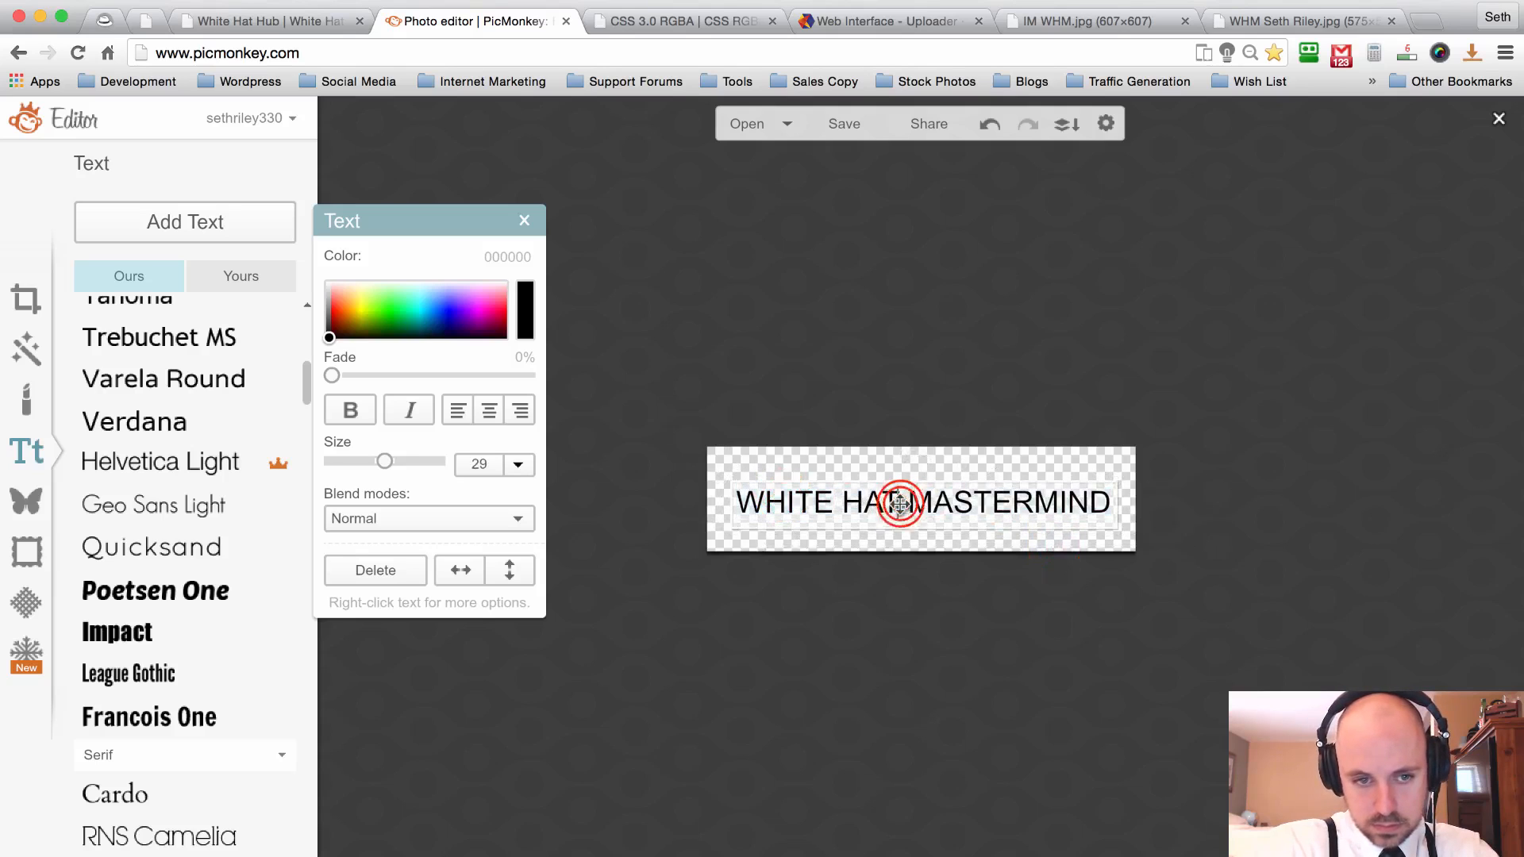
{"action": "left_click_drag", "start_coordinate": [899, 502], "coordinate": [734, 501]}
{"action": "left_click", "coordinate": [350, 410]}
{"action": "left_click", "coordinate": [351, 412]}
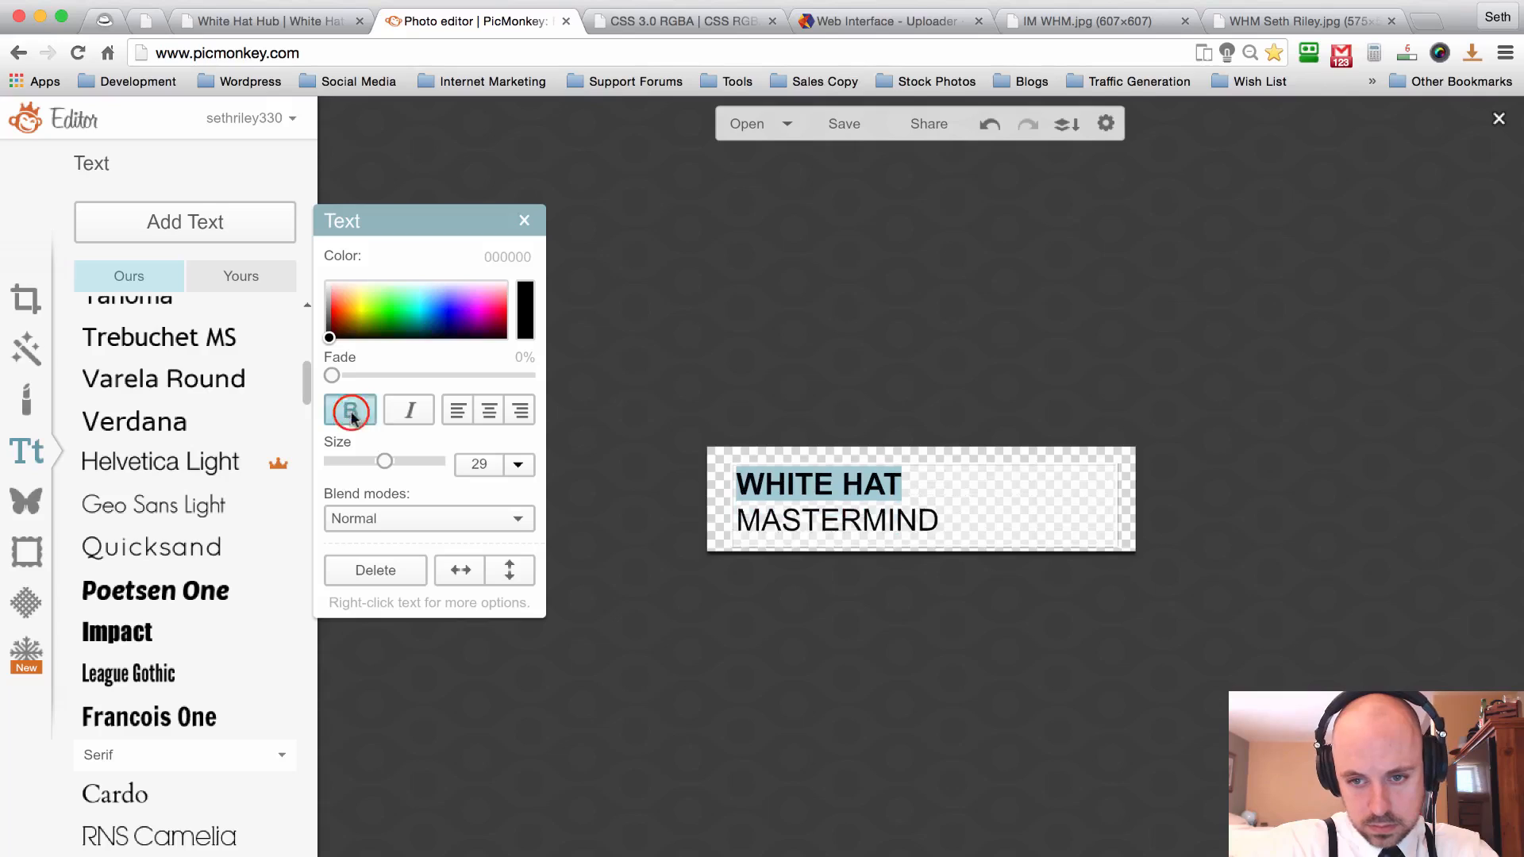
{"action": "left_click", "coordinate": [1115, 496]}
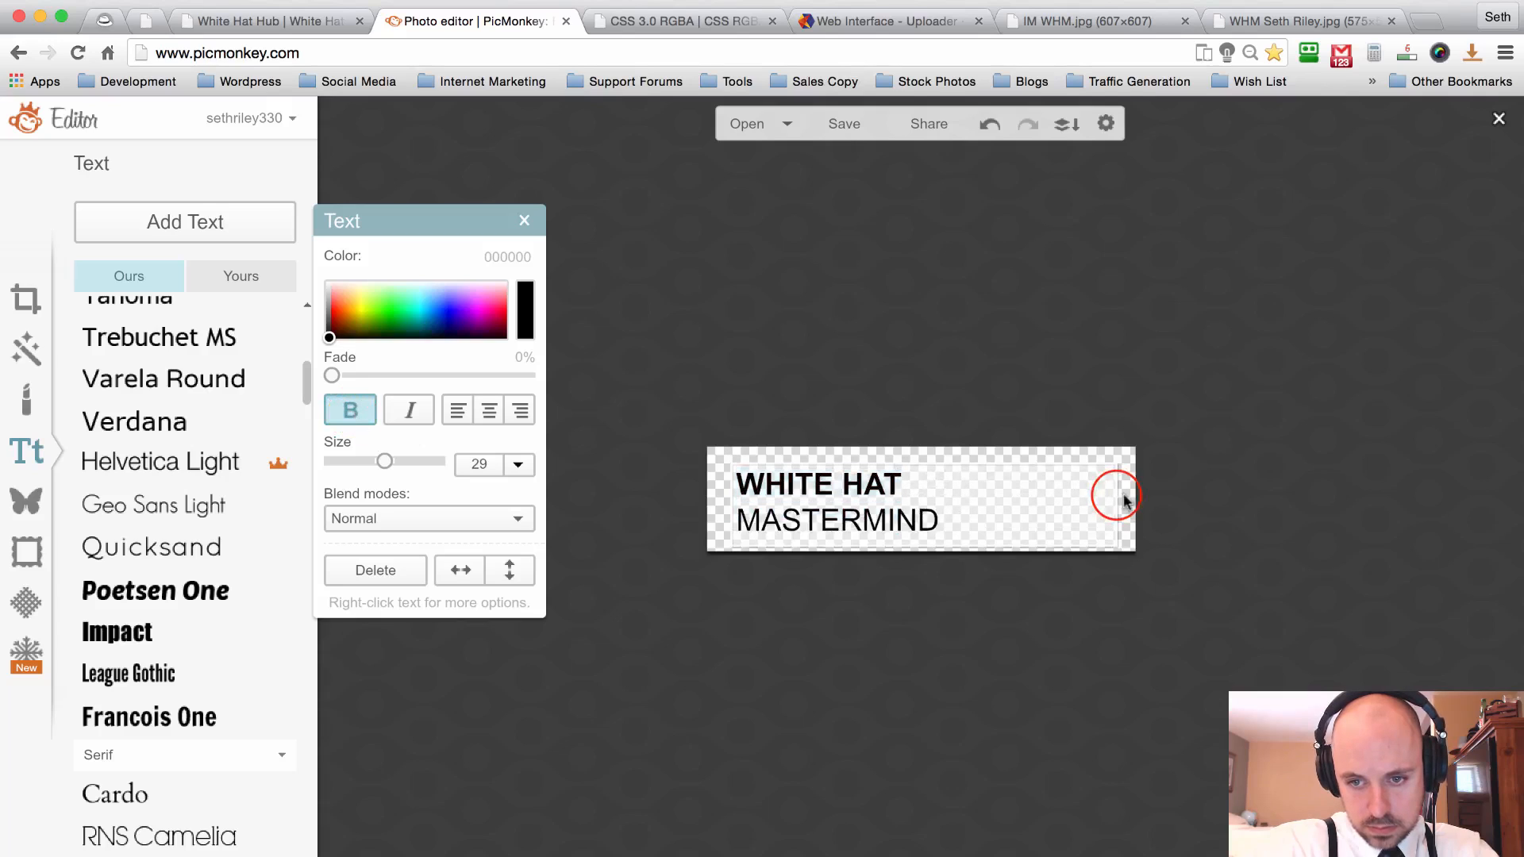
{"action": "left_click", "coordinate": [1116, 495]}
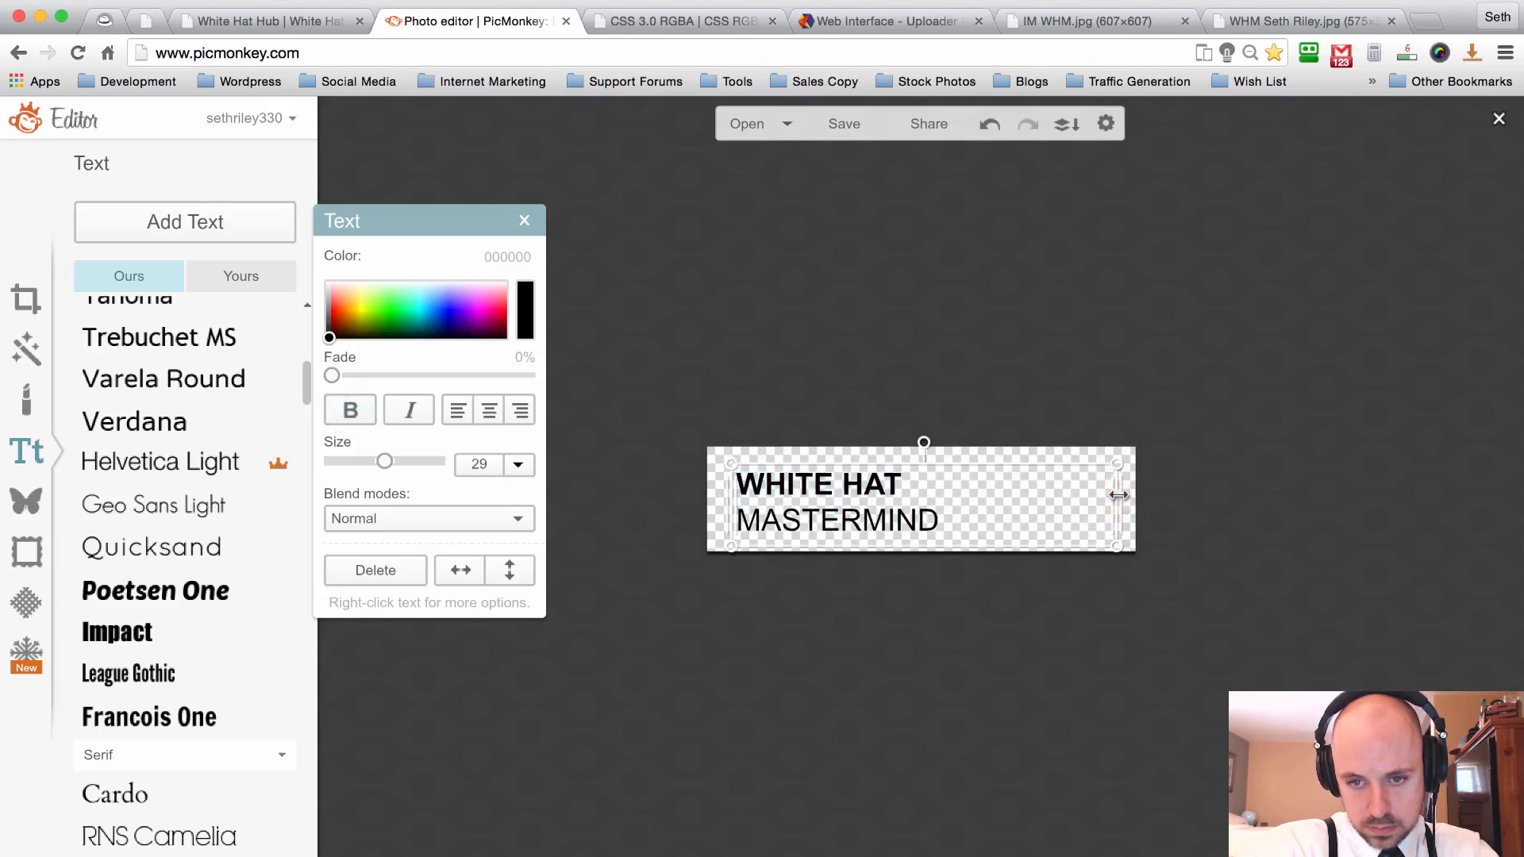
{"action": "left_click_drag", "start_coordinate": [1119, 495], "coordinate": [1124, 497]}
Nudge the text block slightly up-left and go to the save-to-computer page.
{"action": "left_click", "coordinate": [910, 504]}
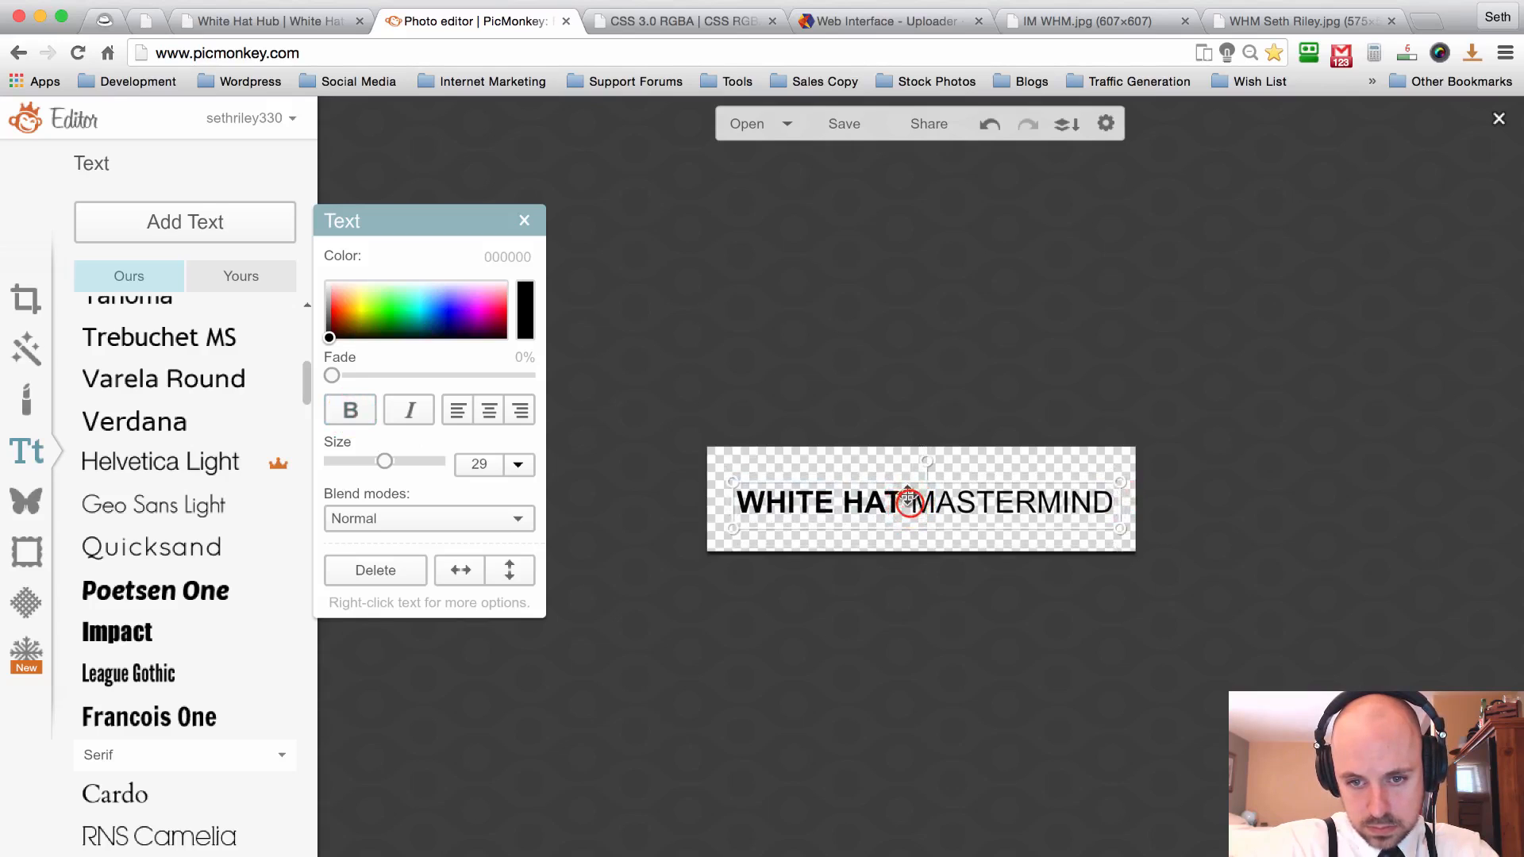
{"action": "left_click_drag", "start_coordinate": [912, 505], "coordinate": [907, 499]}
{"action": "left_click", "coordinate": [766, 385]}
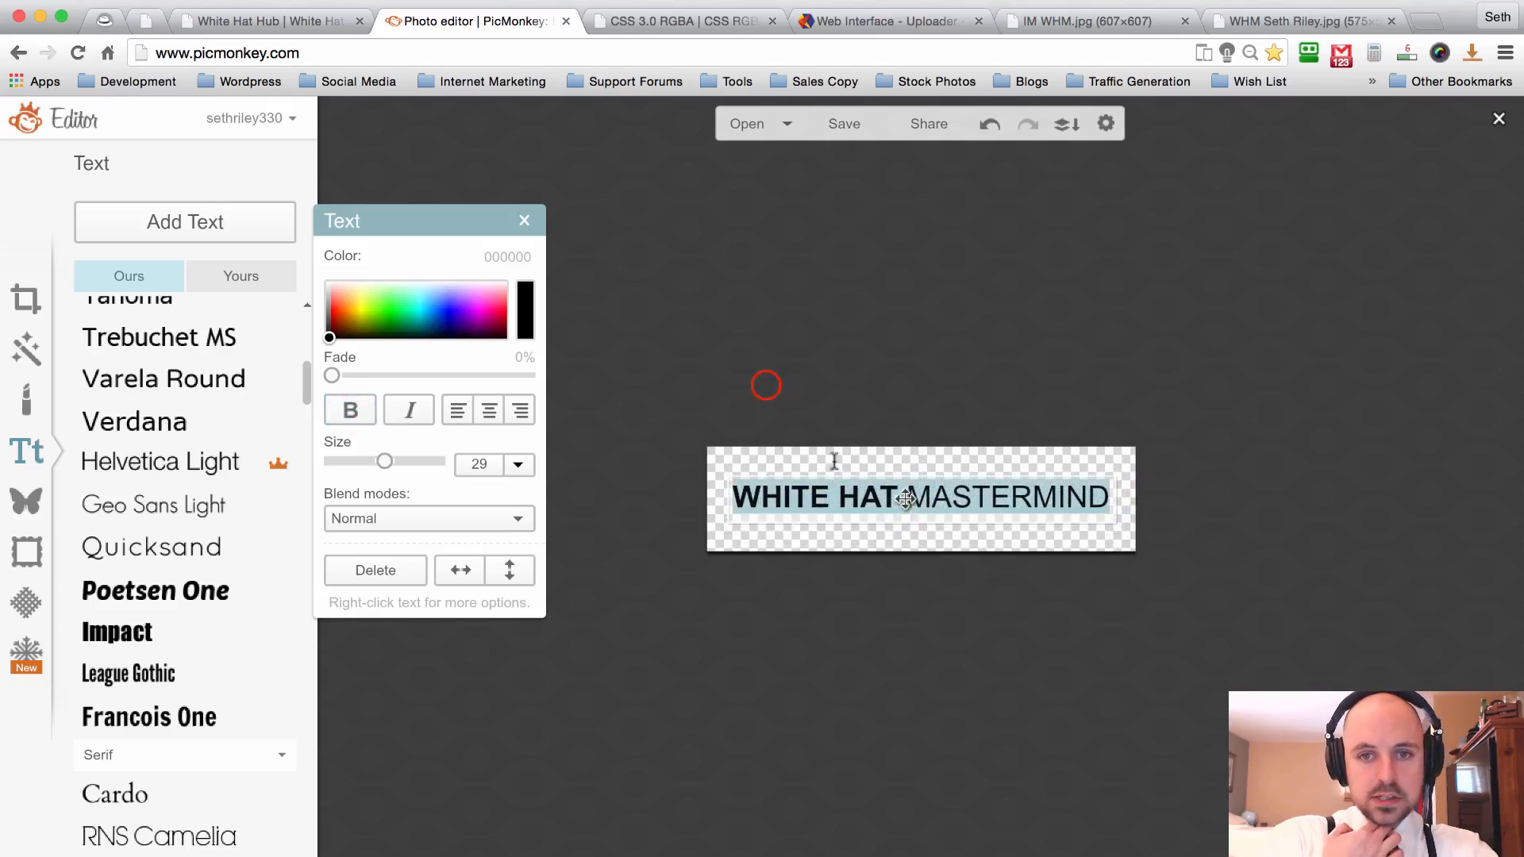
{"action": "left_click", "coordinate": [843, 123]}
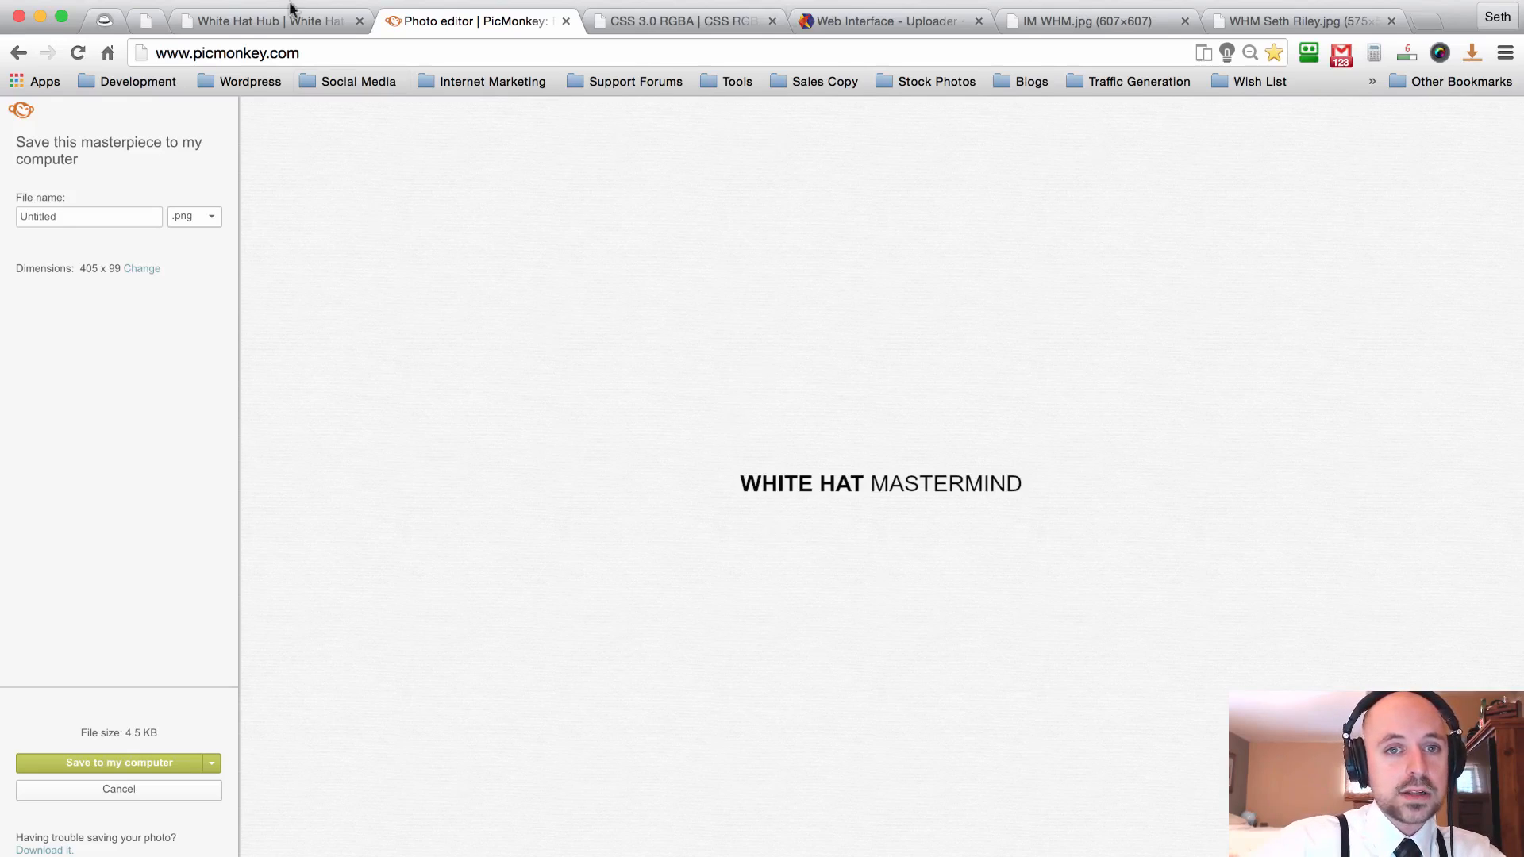
Close the PicMonkey tab once the save page has finished preparing.
{"action": "left_click", "coordinate": [566, 22]}
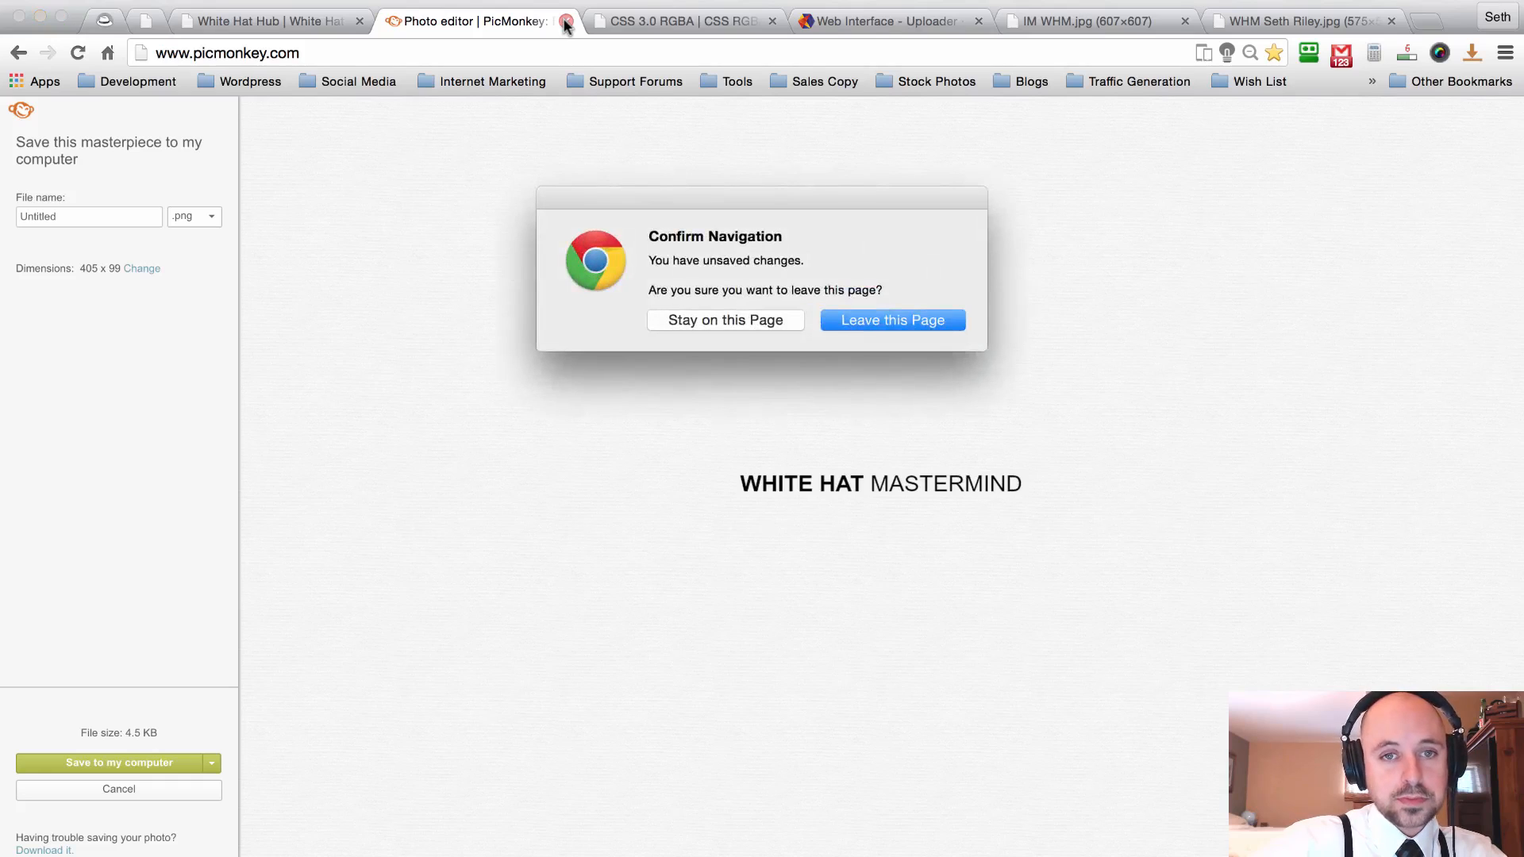
Leave the PicMonkey page, close the CSS 3.0 RGBA tab, and return to White Hat Hub.
{"action": "left_click", "coordinate": [913, 330]}
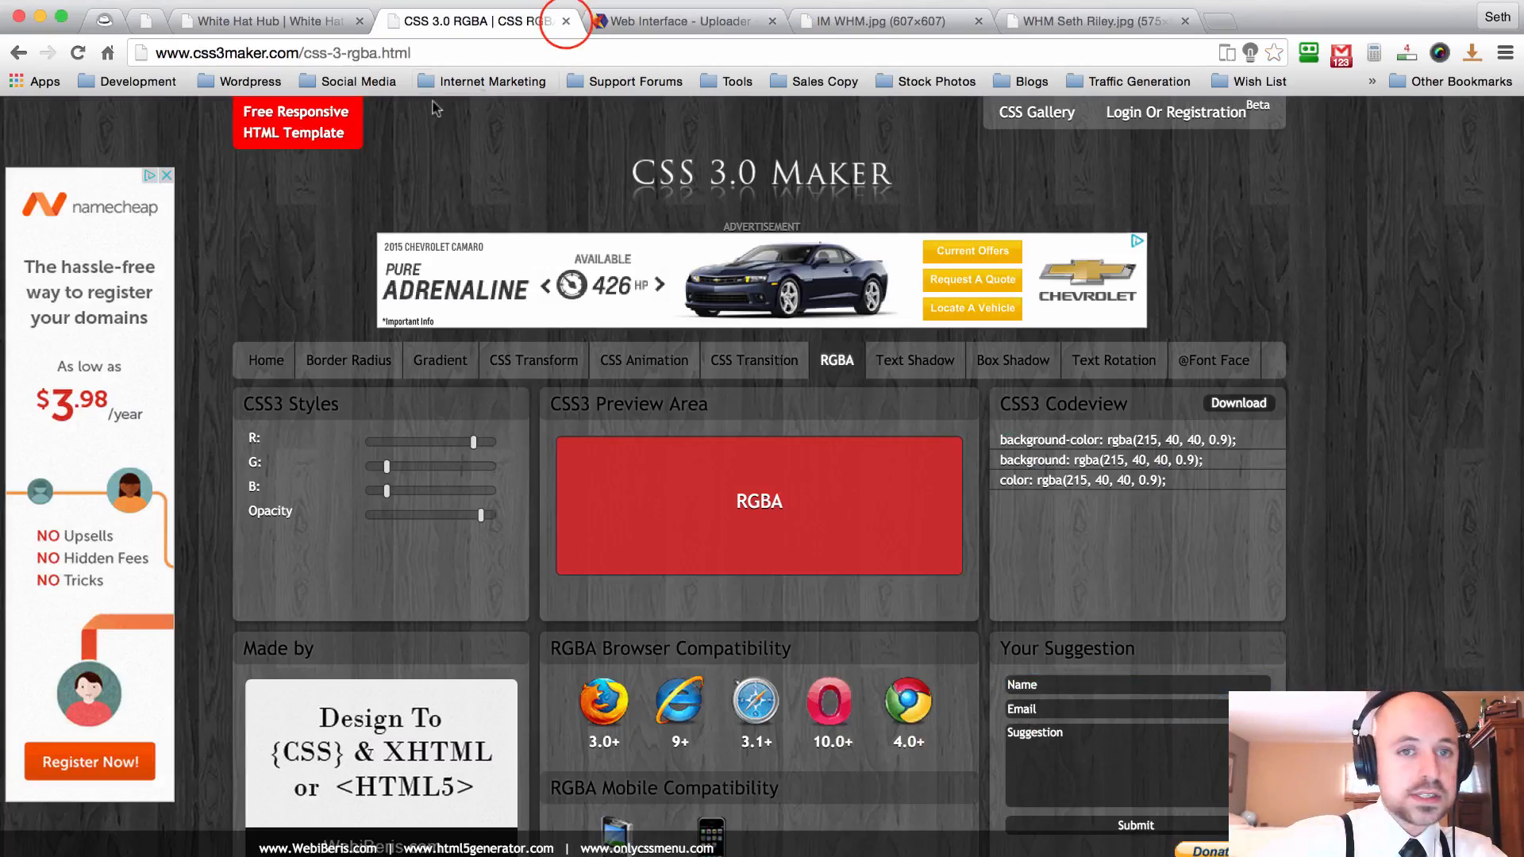
{"action": "left_click", "coordinate": [566, 22]}
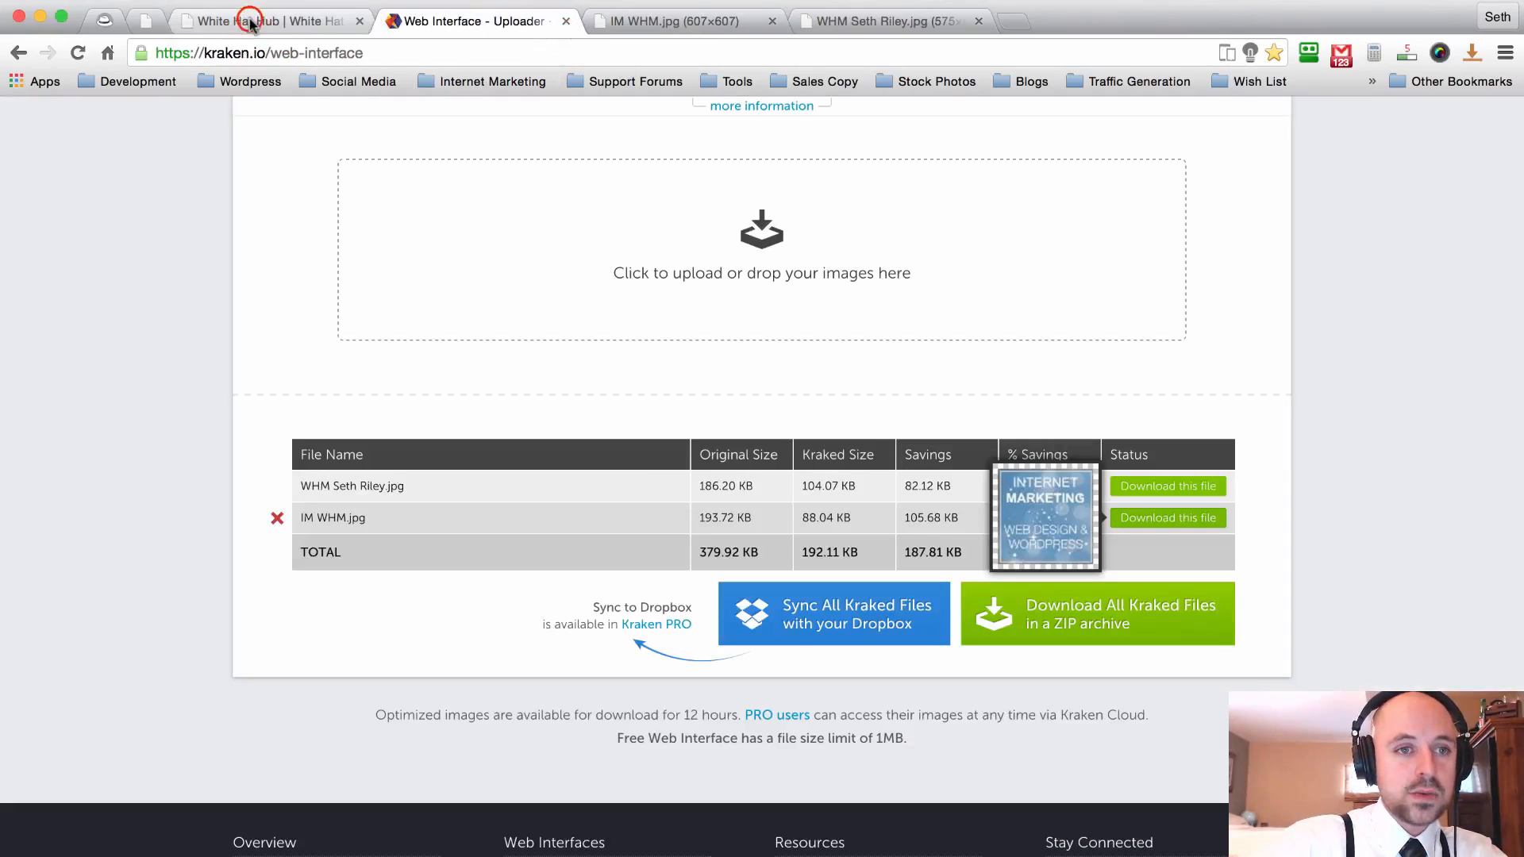
{"action": "left_click", "coordinate": [227, 22]}
{"action": "left_click", "coordinate": [93, 19]}
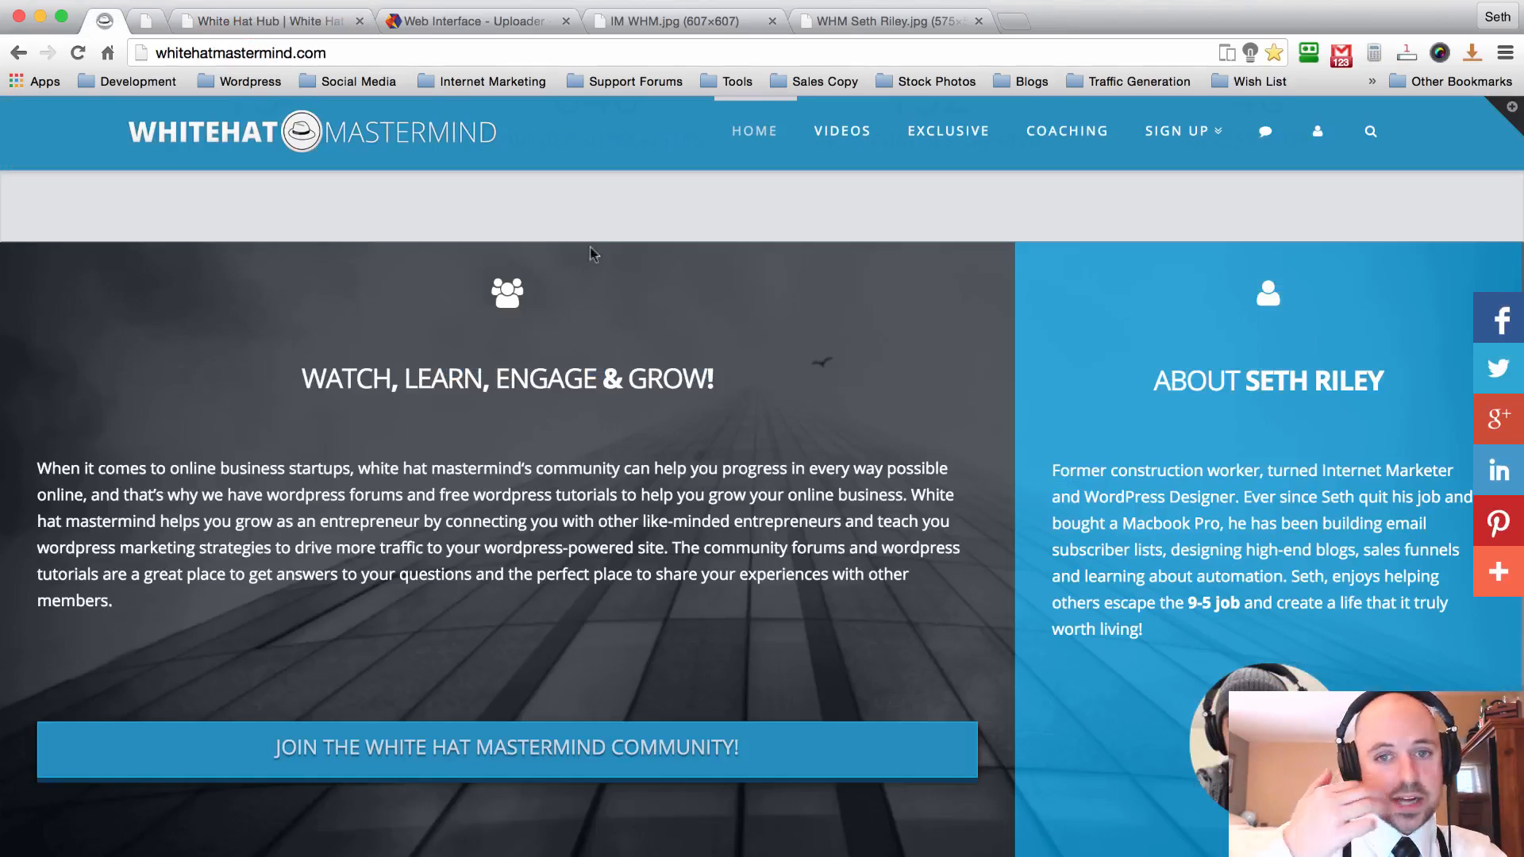
{"action": "scroll", "coordinate": [722, 350], "scroll_direction": "up", "scroll_amount": 15}
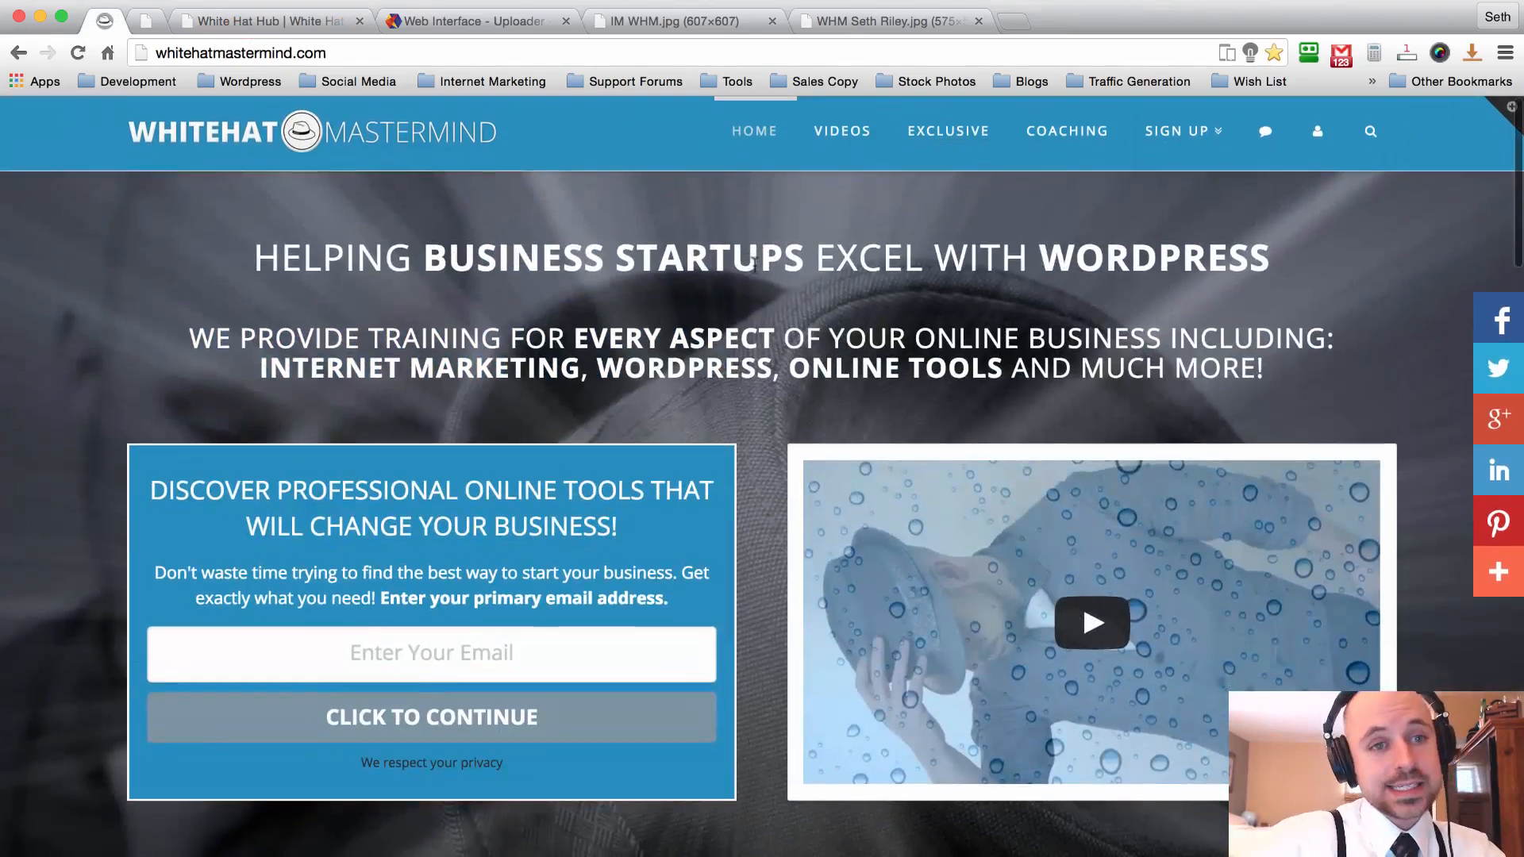
{"action": "left_click", "coordinate": [295, 31]}
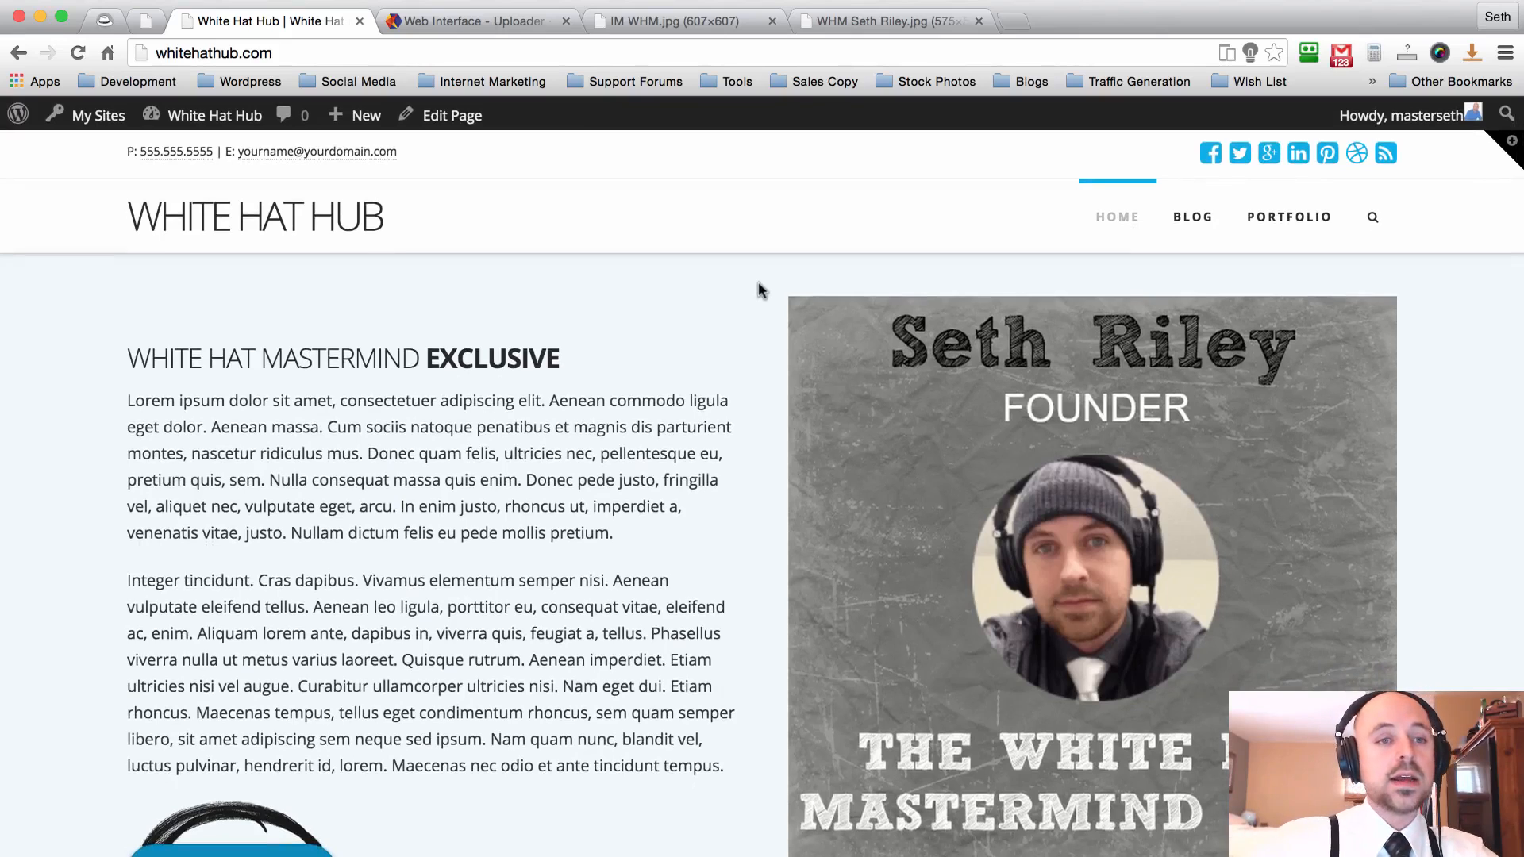
{"action": "scroll", "coordinate": [760, 290], "scroll_direction": "down", "scroll_amount": 1}
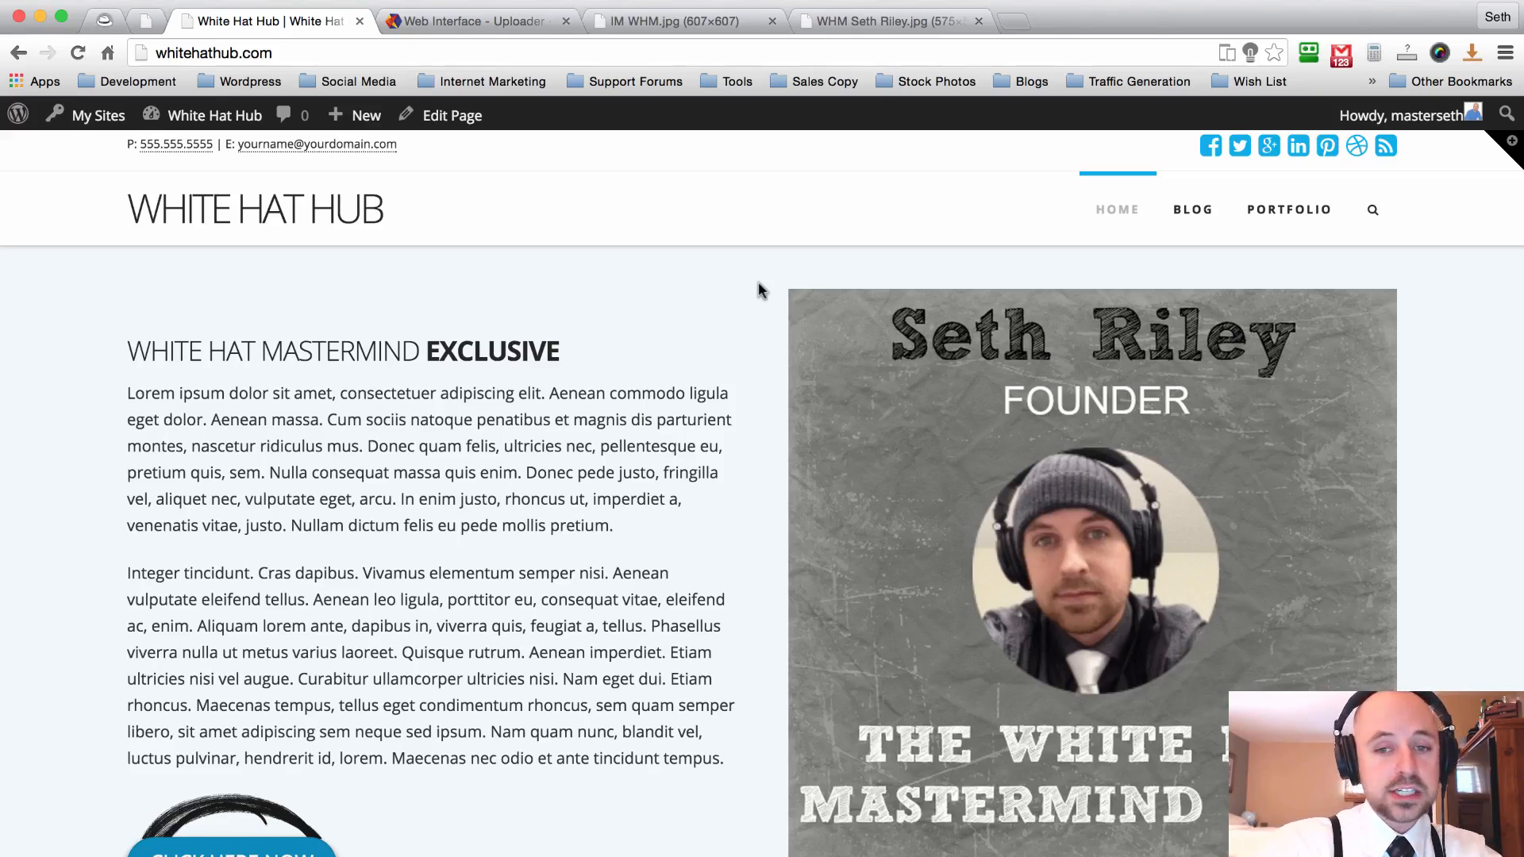
{"action": "scroll", "coordinate": [758, 284], "scroll_direction": "down", "scroll_amount": 3}
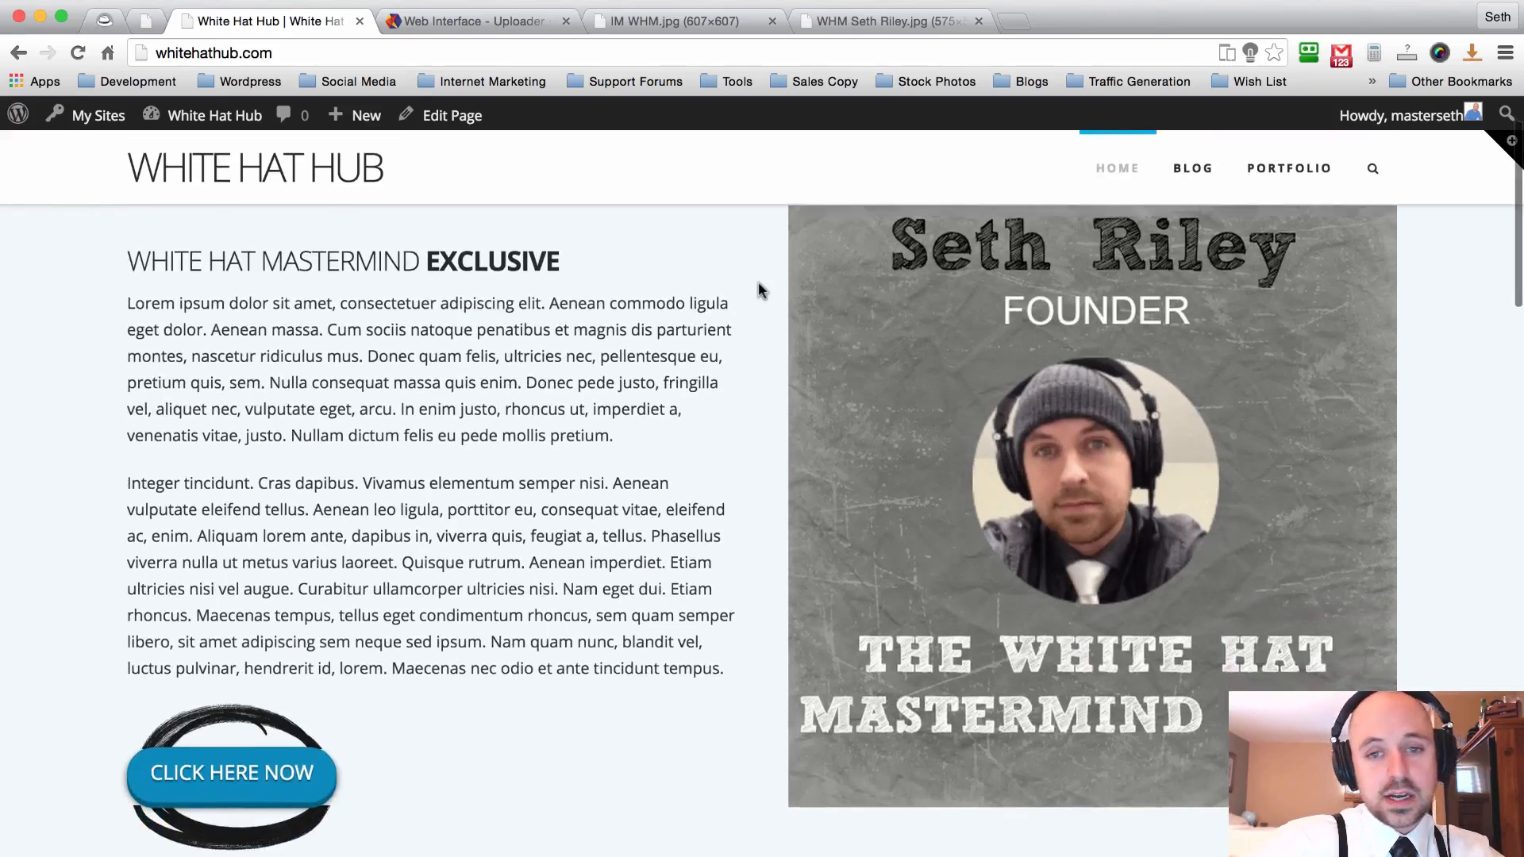
{"action": "scroll", "coordinate": [759, 284], "scroll_direction": "down", "scroll_amount": 3}
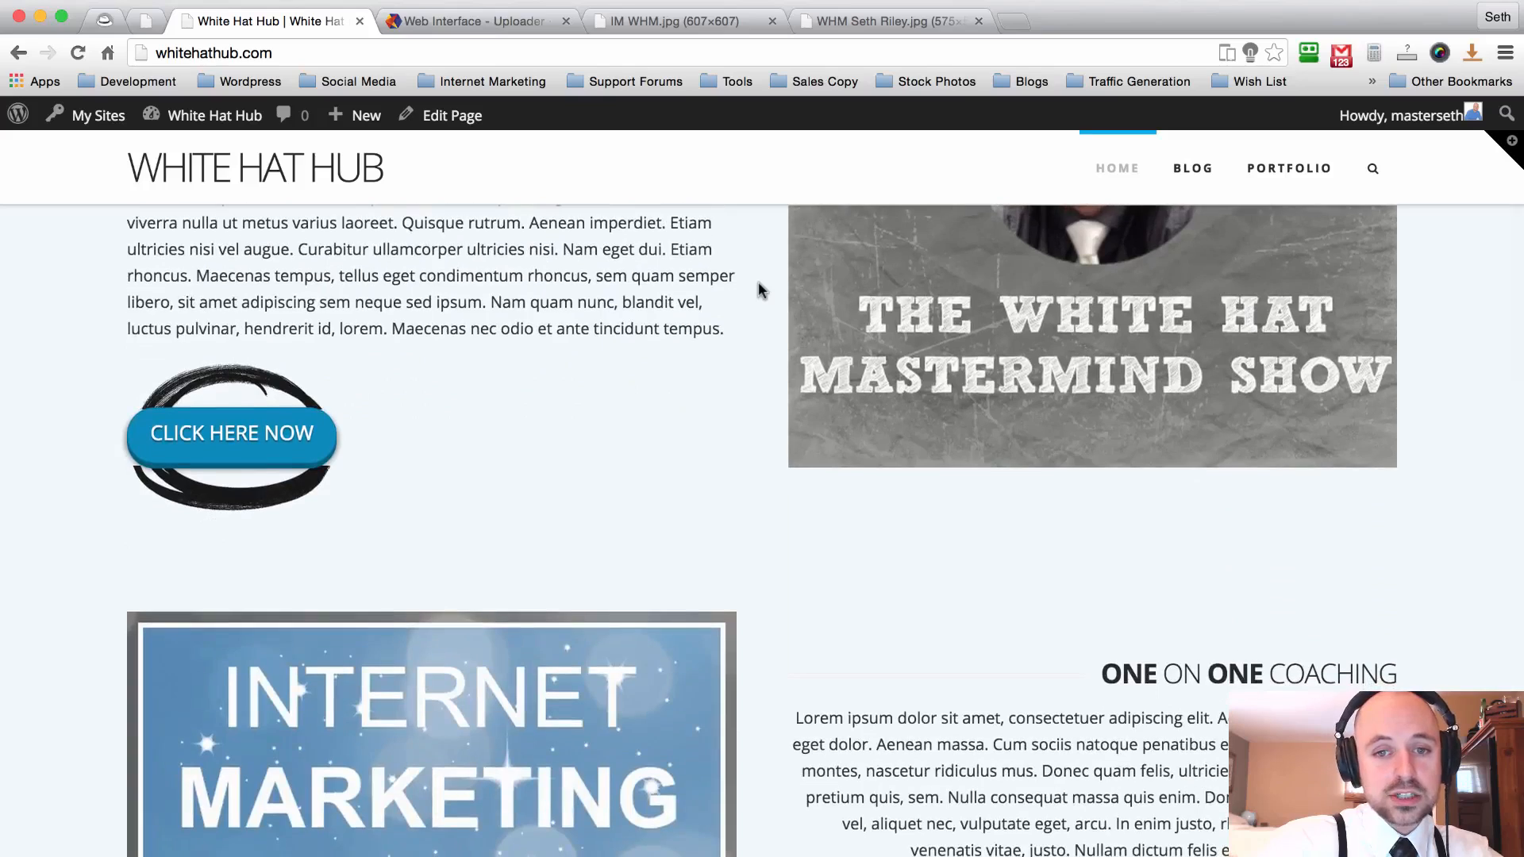
{"action": "scroll", "coordinate": [759, 284], "scroll_direction": "down", "scroll_amount": 1}
{"action": "scroll", "coordinate": [759, 284], "scroll_direction": "up", "scroll_amount": 9}
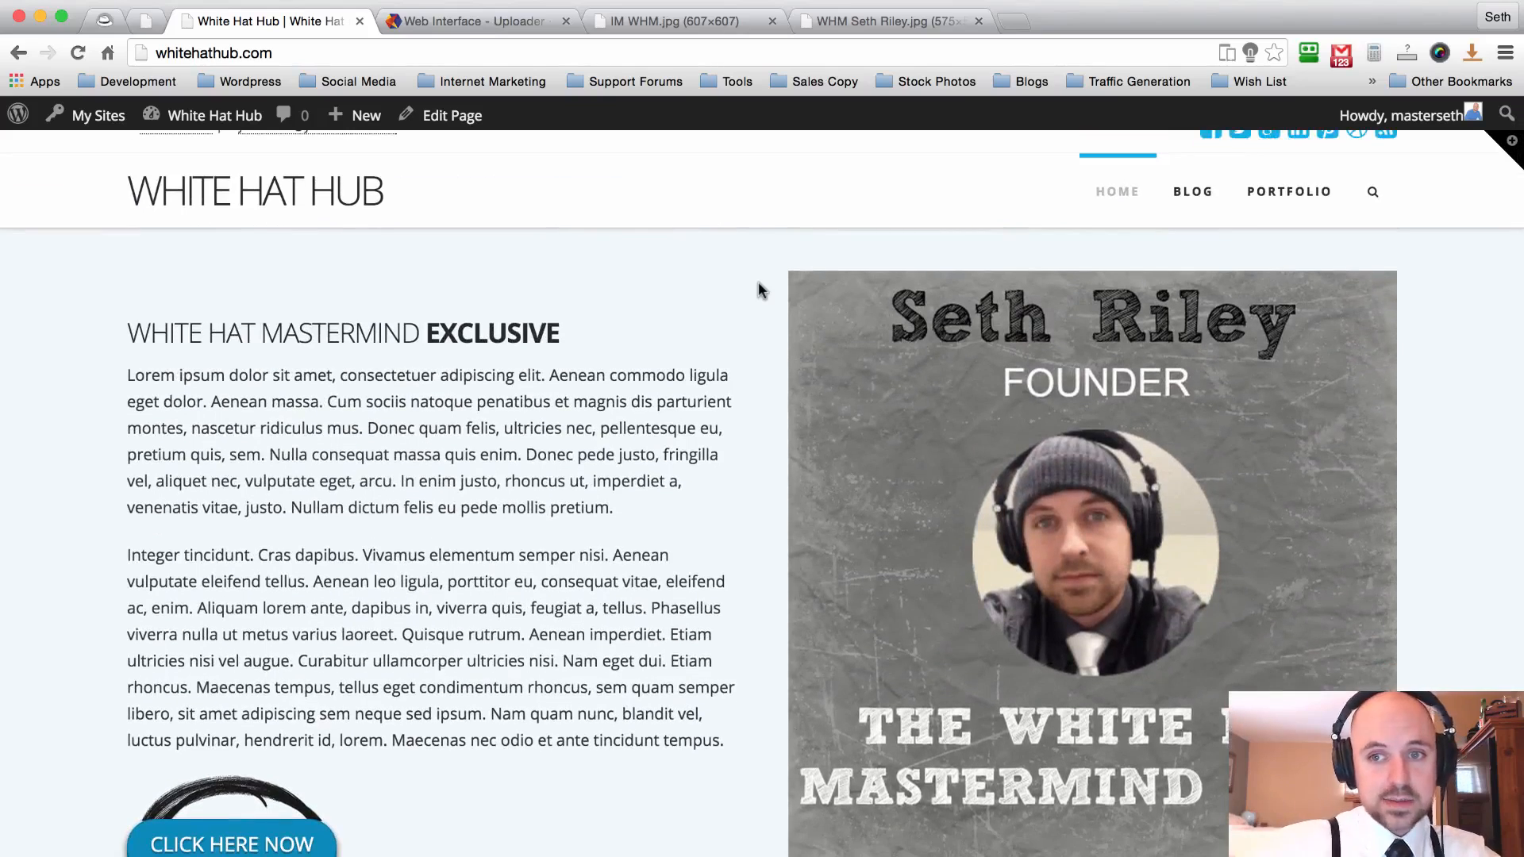
{"action": "scroll", "coordinate": [759, 284], "scroll_direction": "down", "scroll_amount": 4}
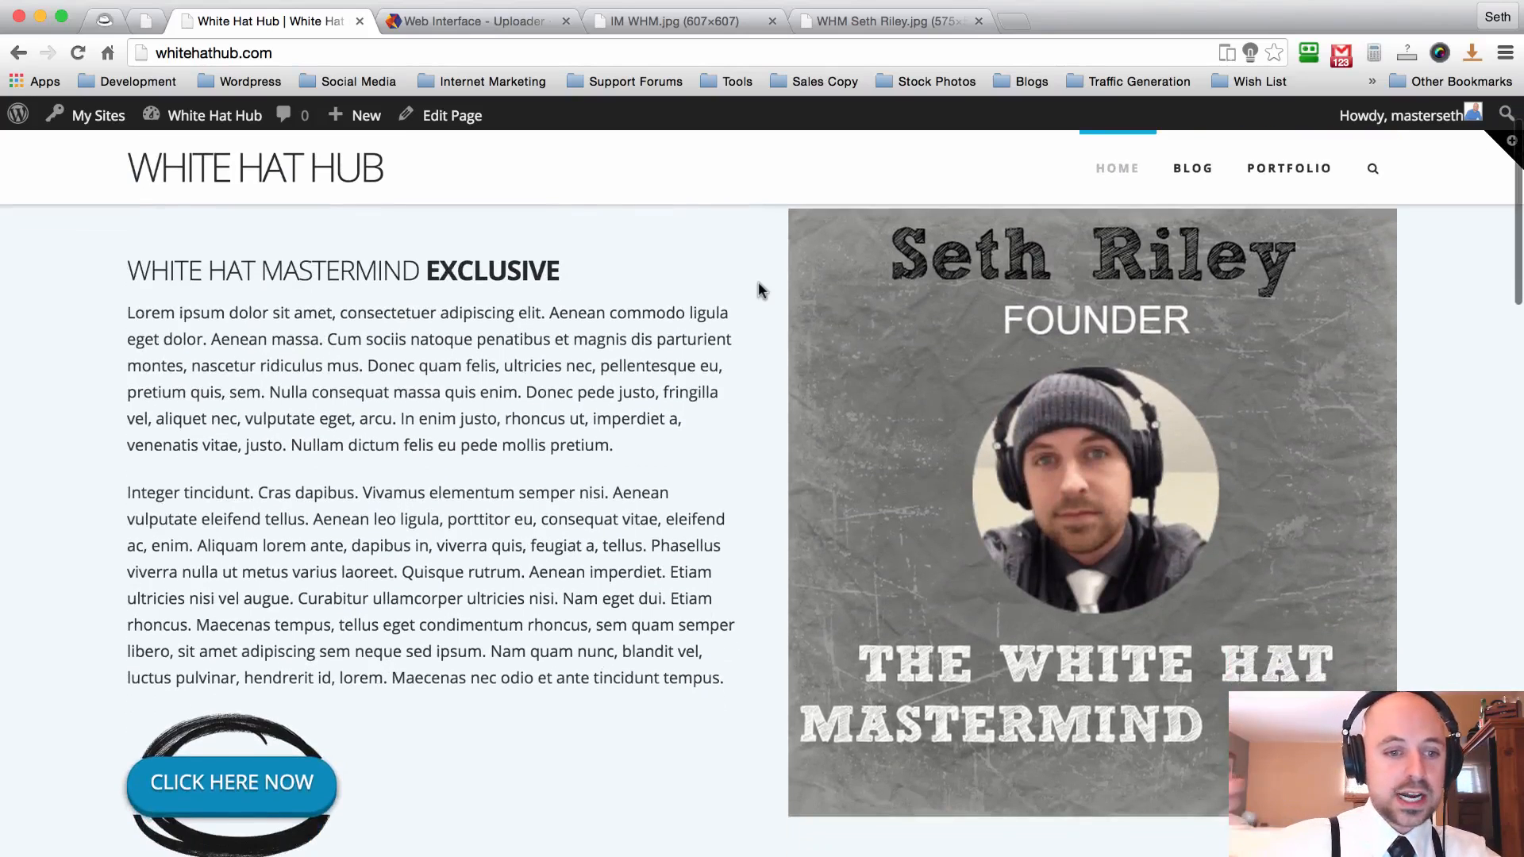
{"action": "scroll", "coordinate": [759, 285], "scroll_direction": "down", "scroll_amount": 1}
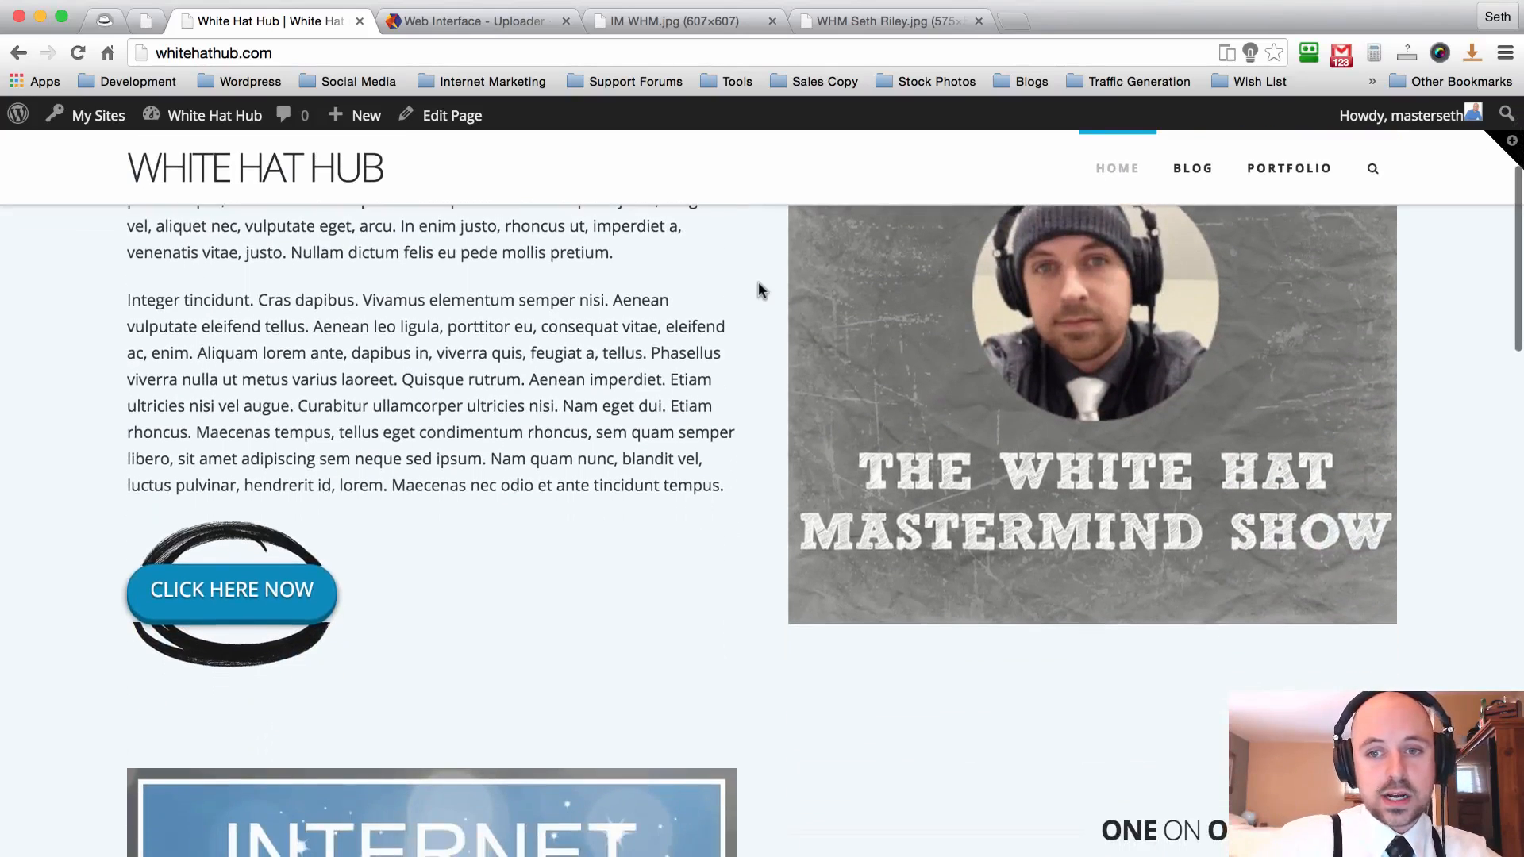
{"action": "scroll", "coordinate": [760, 290], "scroll_direction": "up", "scroll_amount": 5}
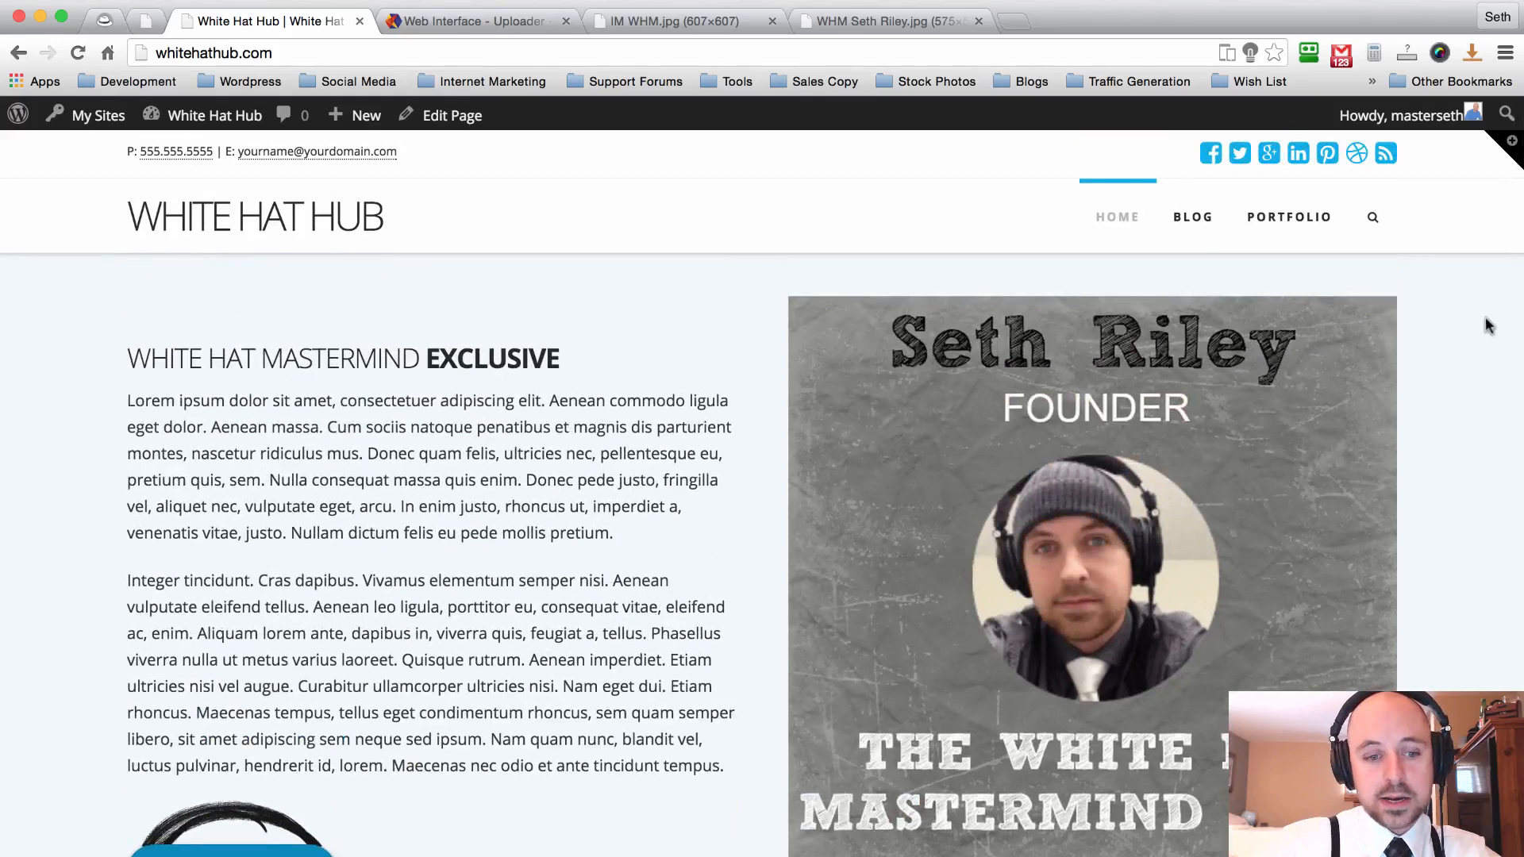
{"action": "scroll", "coordinate": [743, 306], "scroll_direction": "down", "scroll_amount": 5}
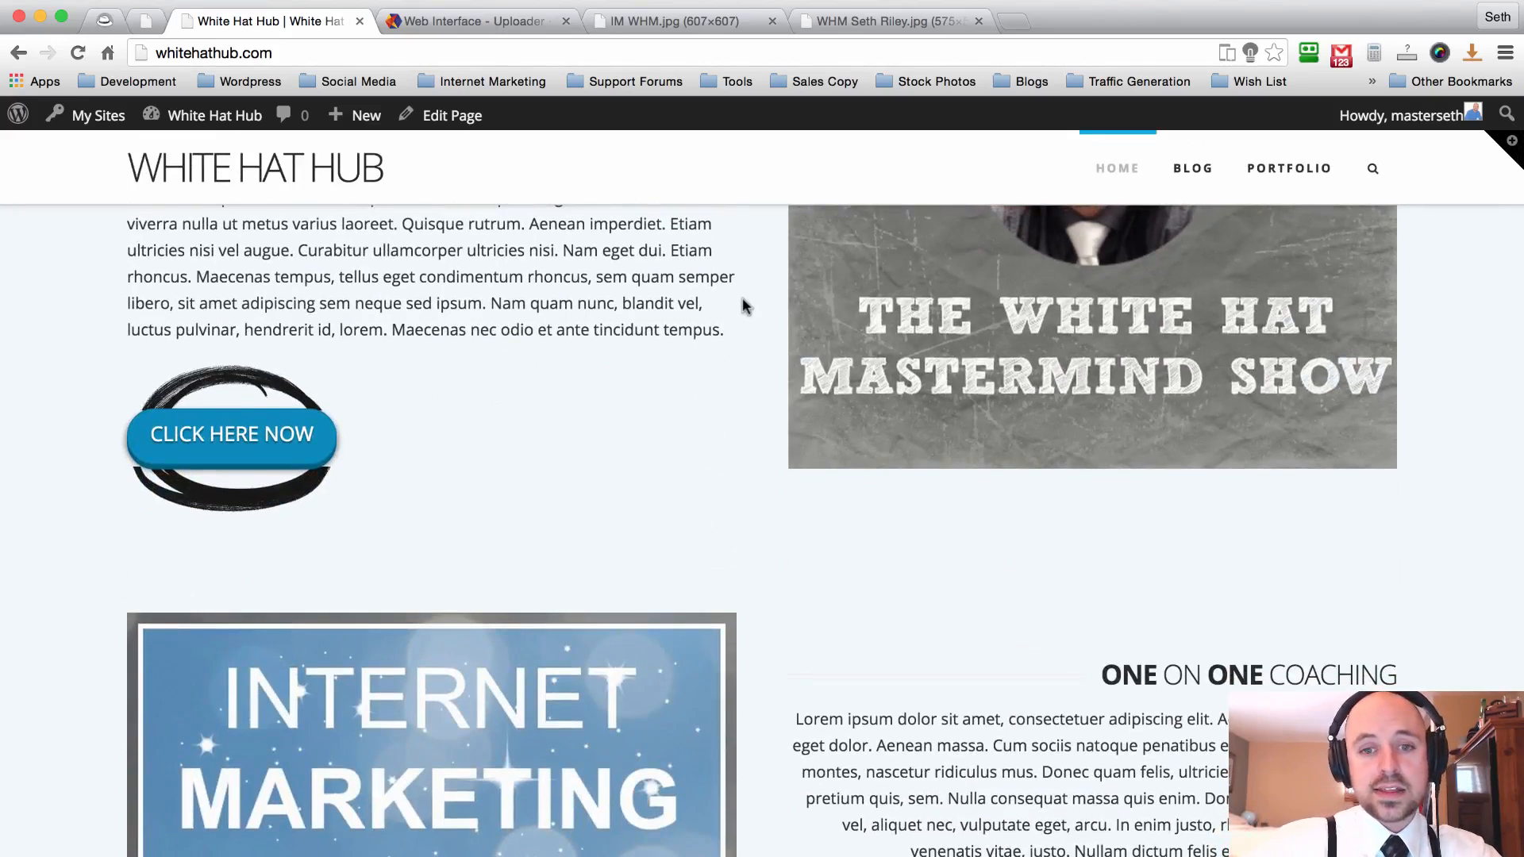
{"action": "scroll", "coordinate": [750, 290], "scroll_direction": "up", "scroll_amount": 4}
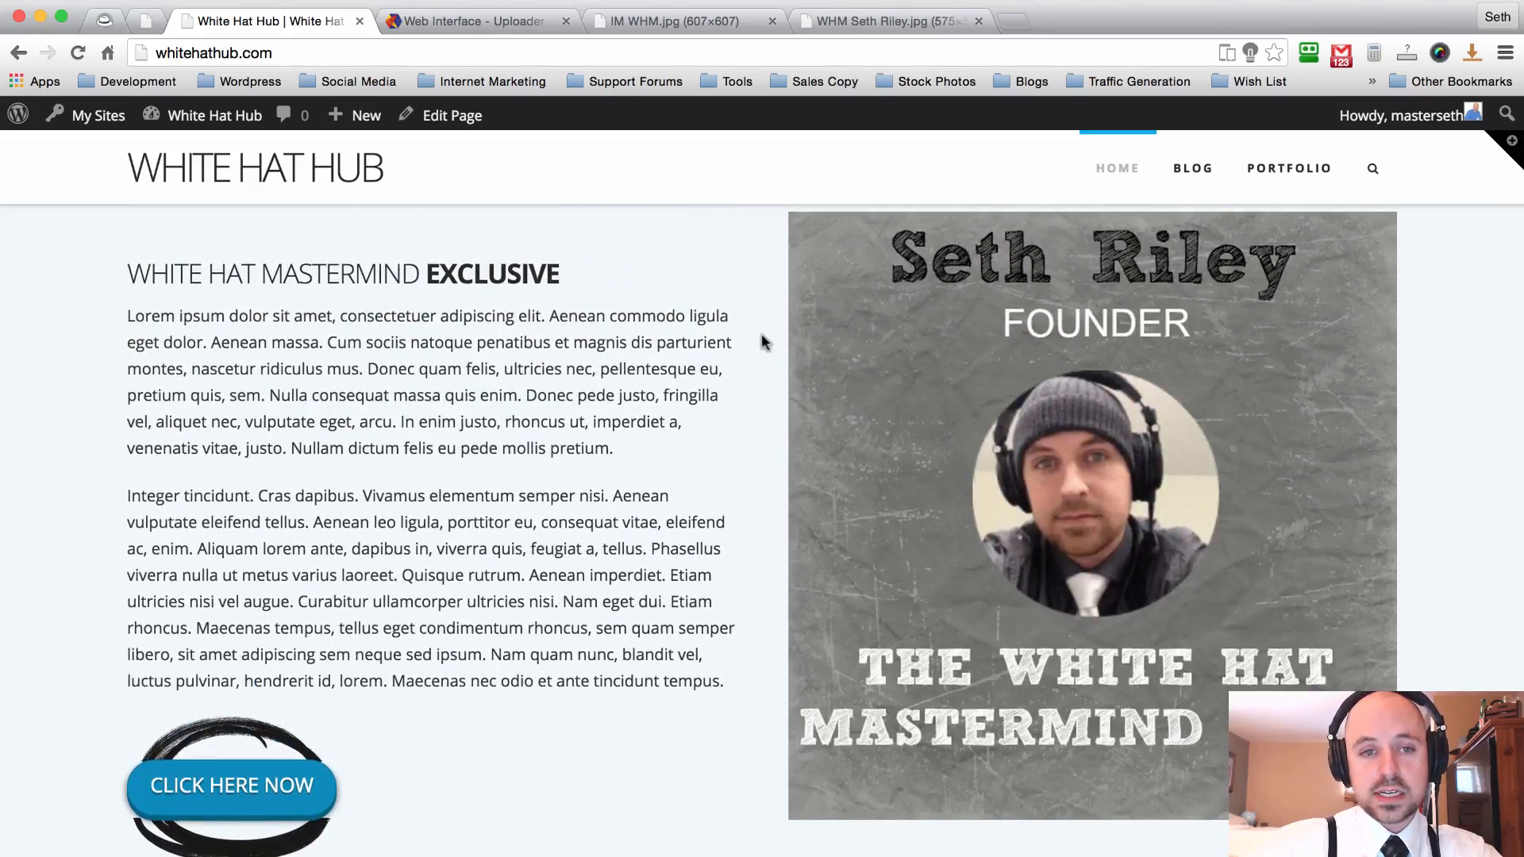
{"action": "scroll", "coordinate": [761, 333], "scroll_direction": "up", "scroll_amount": 1}
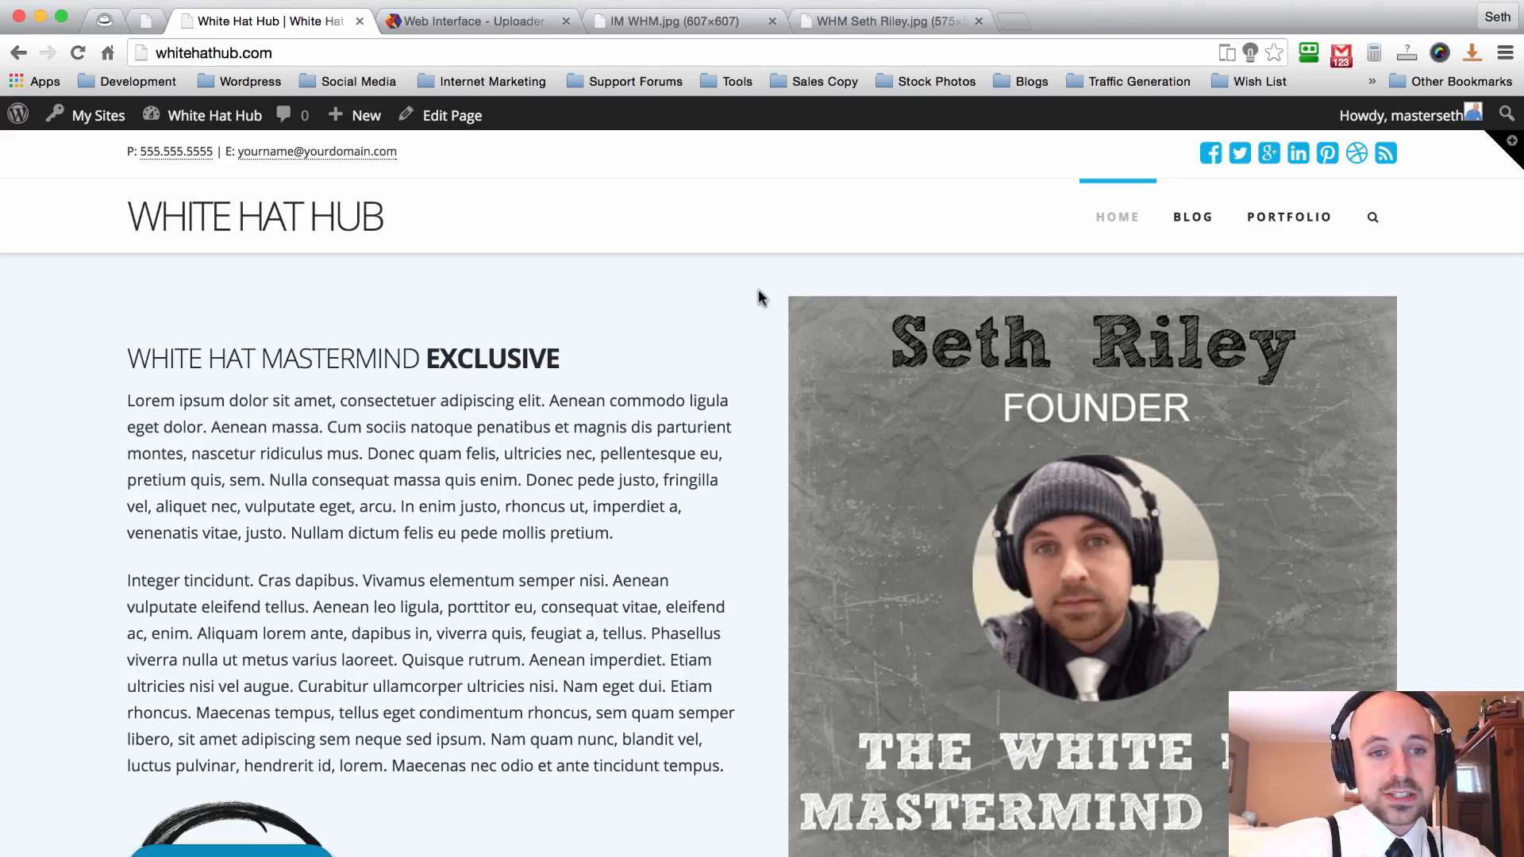
{"action": "scroll", "coordinate": [759, 289], "scroll_direction": "down", "scroll_amount": 1}
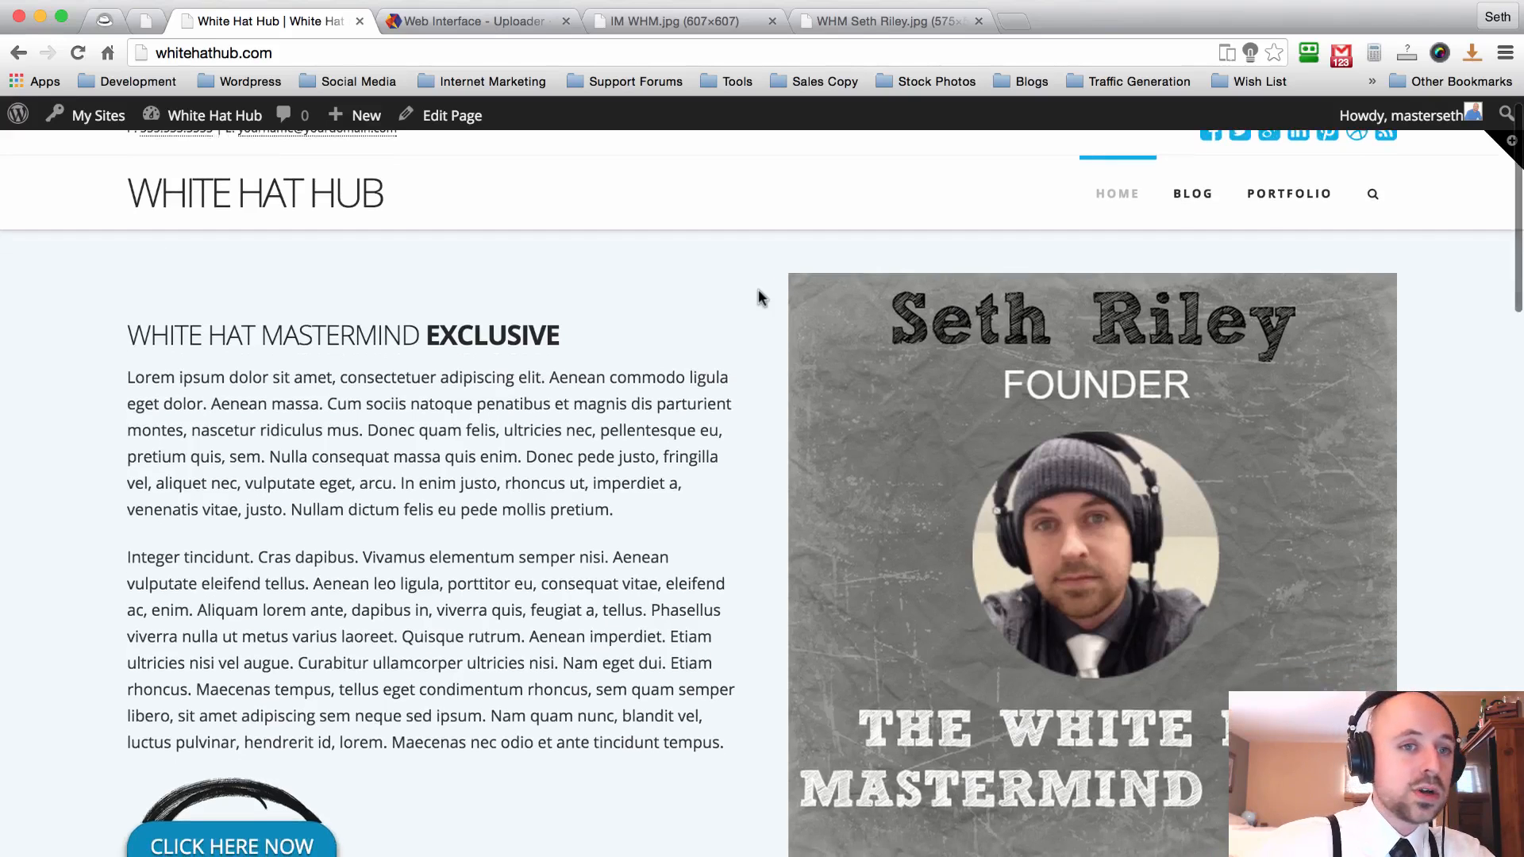
{"action": "scroll", "coordinate": [758, 289], "scroll_direction": "up", "scroll_amount": 1}
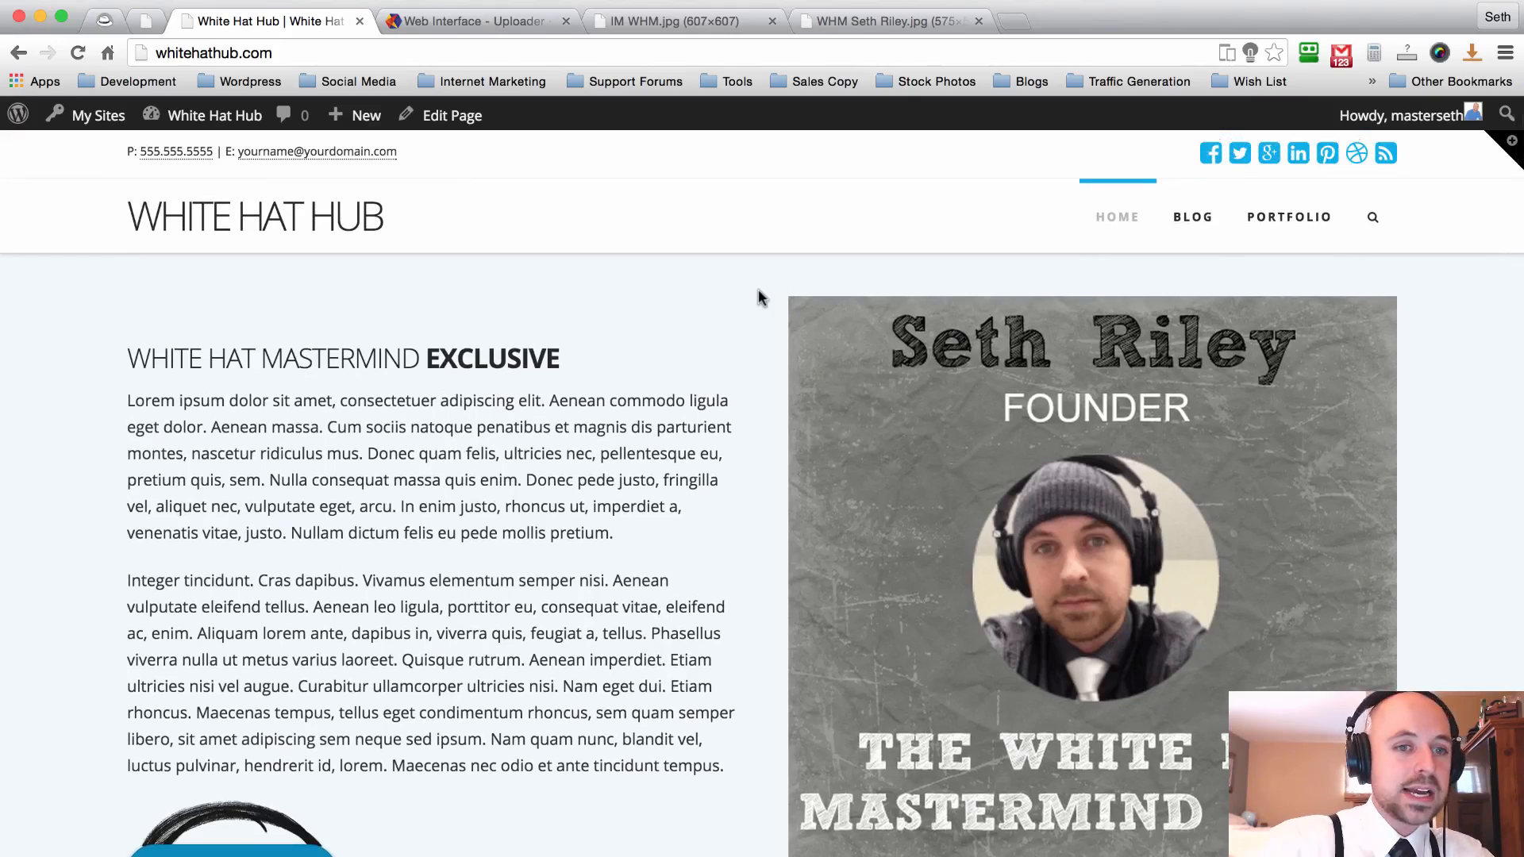